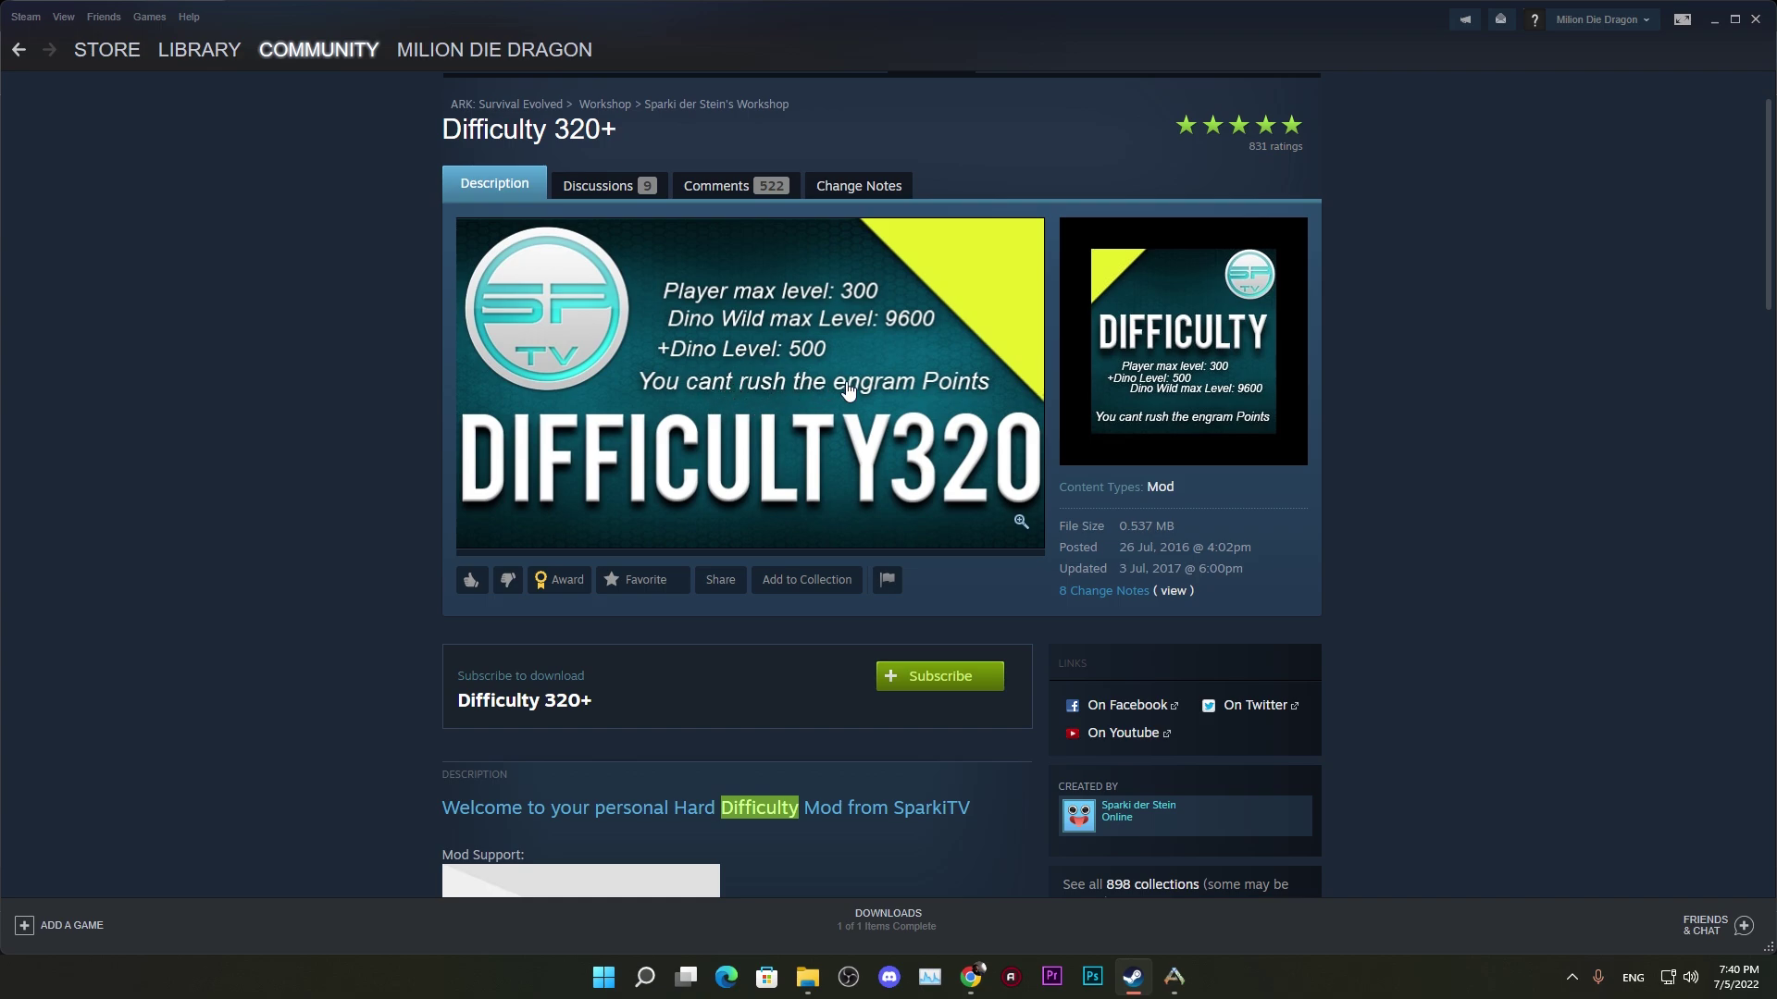
Step: Read the Difficulty 320+ mod's description, including its level limits, installation notes and compatibility with other mods
scroll(759, 426, down, 4)
scroll(763, 432, down, 9)
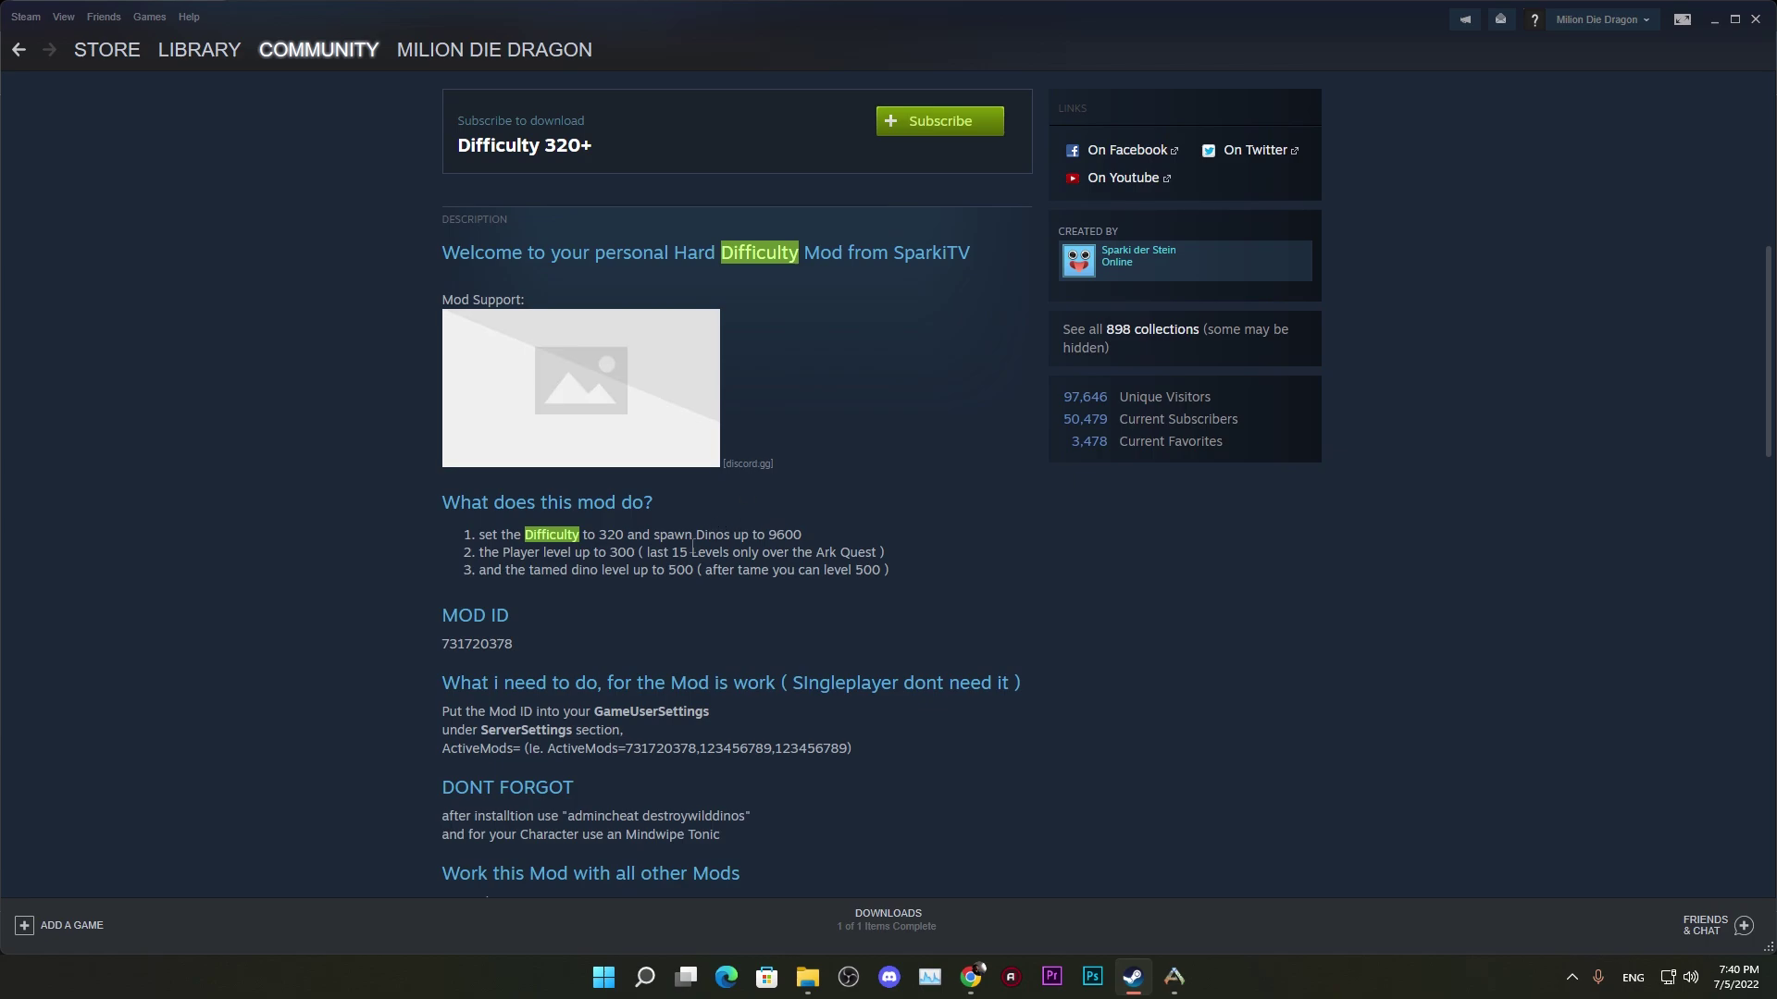
scroll(685, 550, up, 2)
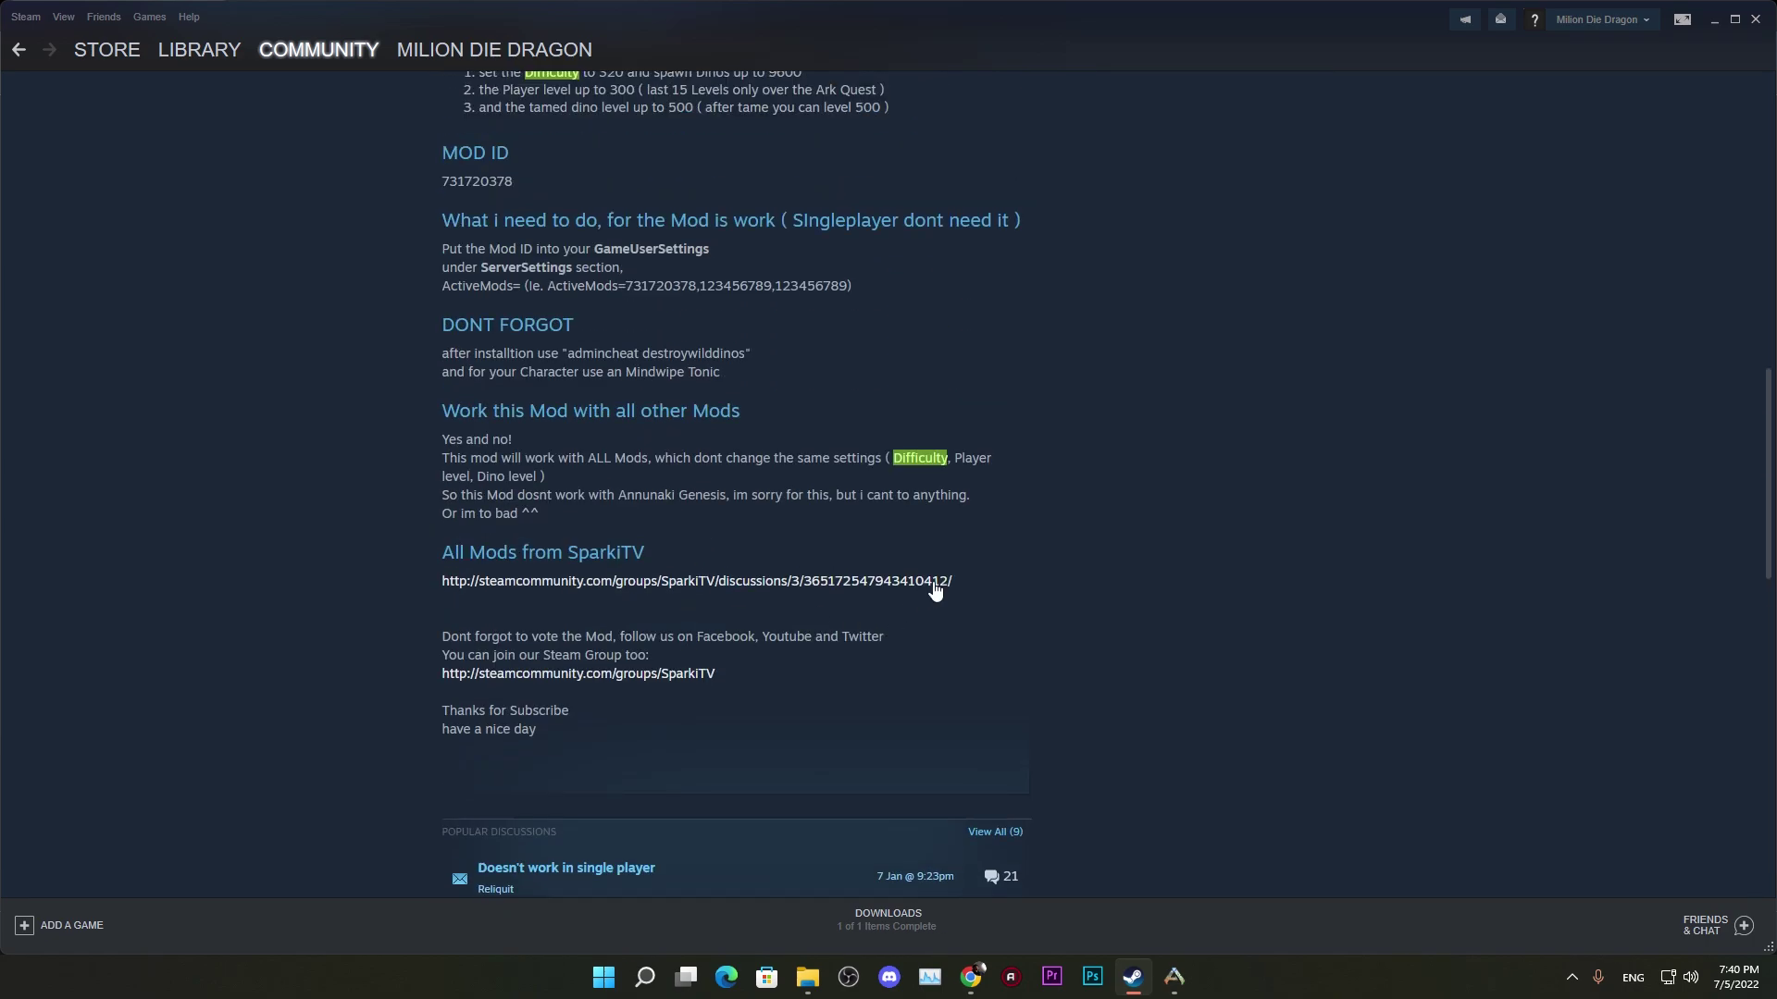
drag(902, 516, 540, 460)
click(543, 461)
drag(432, 443, 784, 490)
click(595, 499)
drag(596, 498, 485, 423)
click(485, 424)
Step: Return to the difficulty mod search results and open the Epic Level mod's page
click(20, 48)
scroll(779, 547, down, 10)
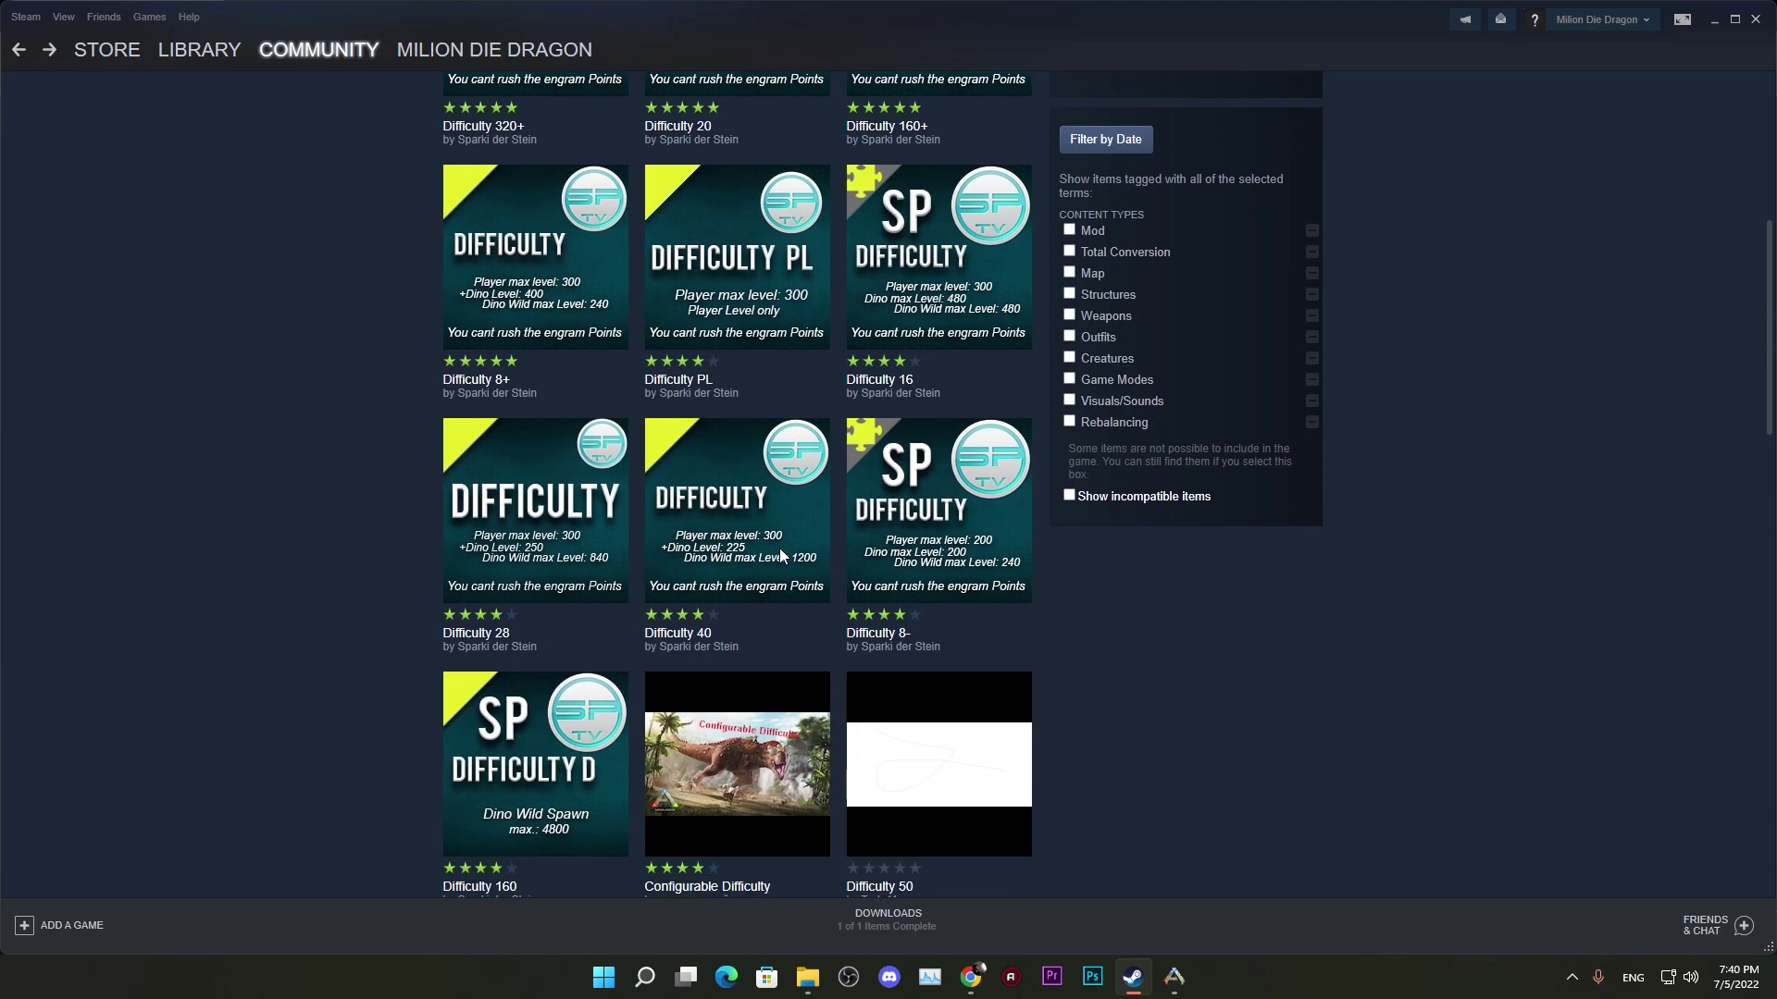
scroll(779, 548, down, 3)
scroll(779, 547, up, 10)
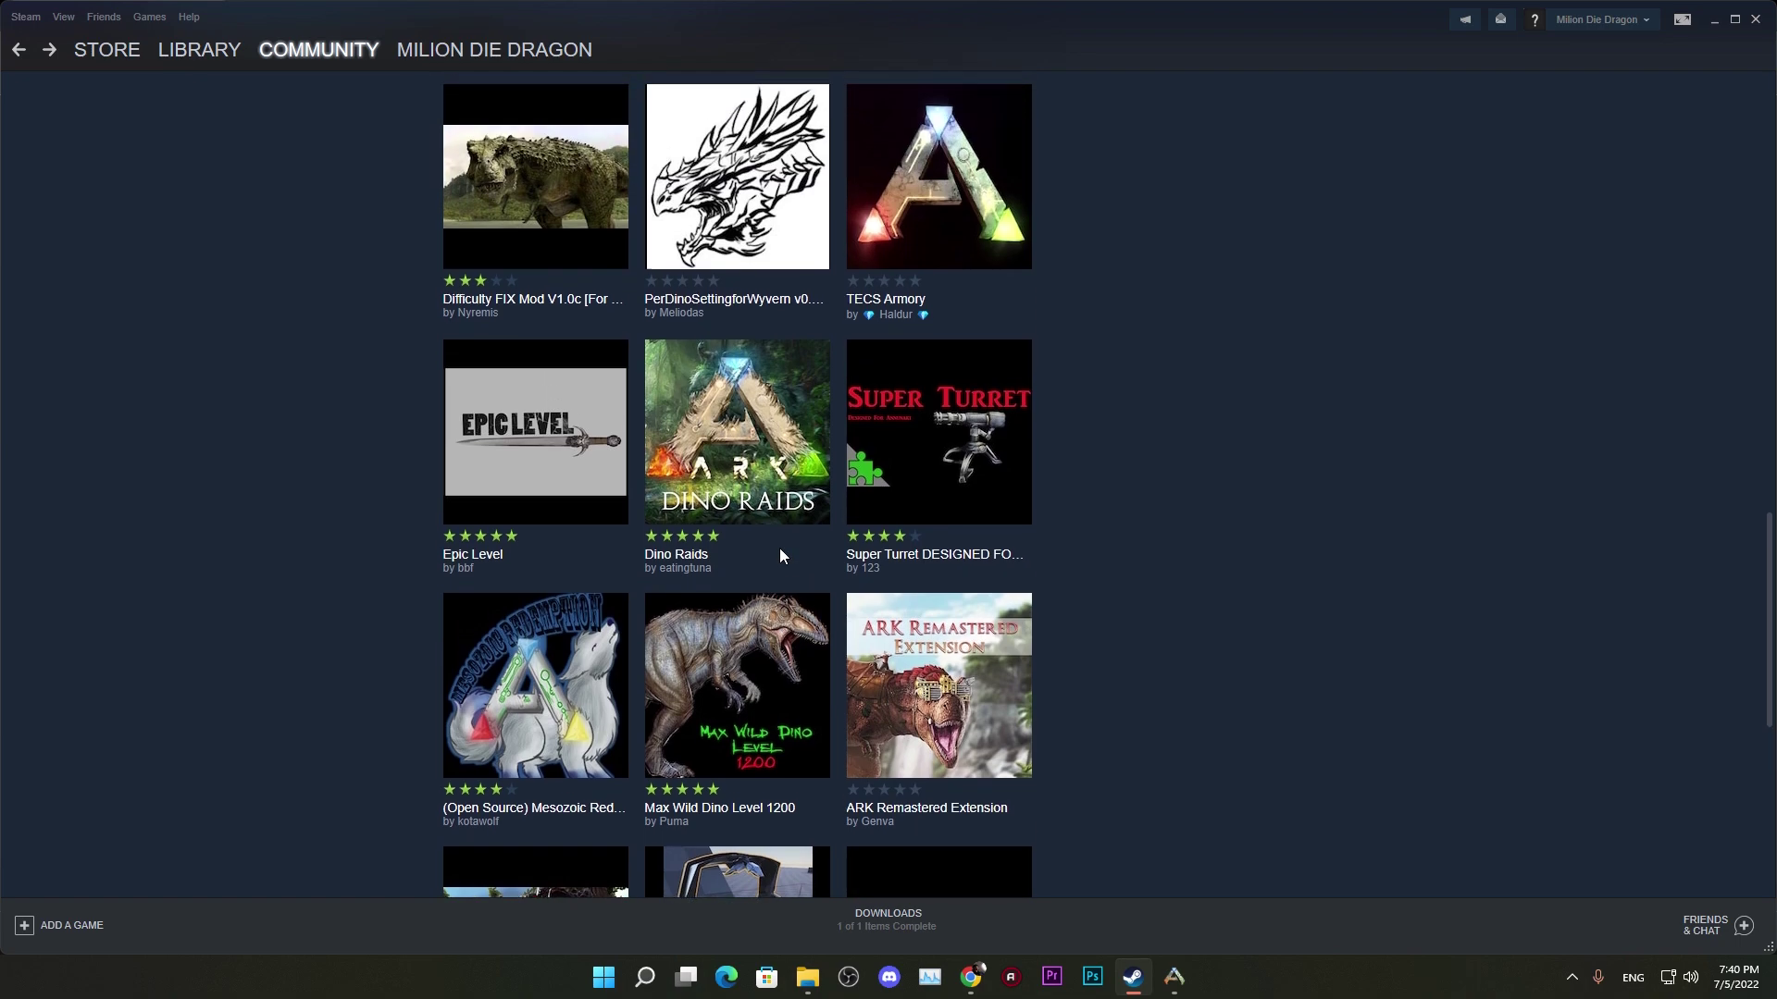
scroll(779, 548, down, 10)
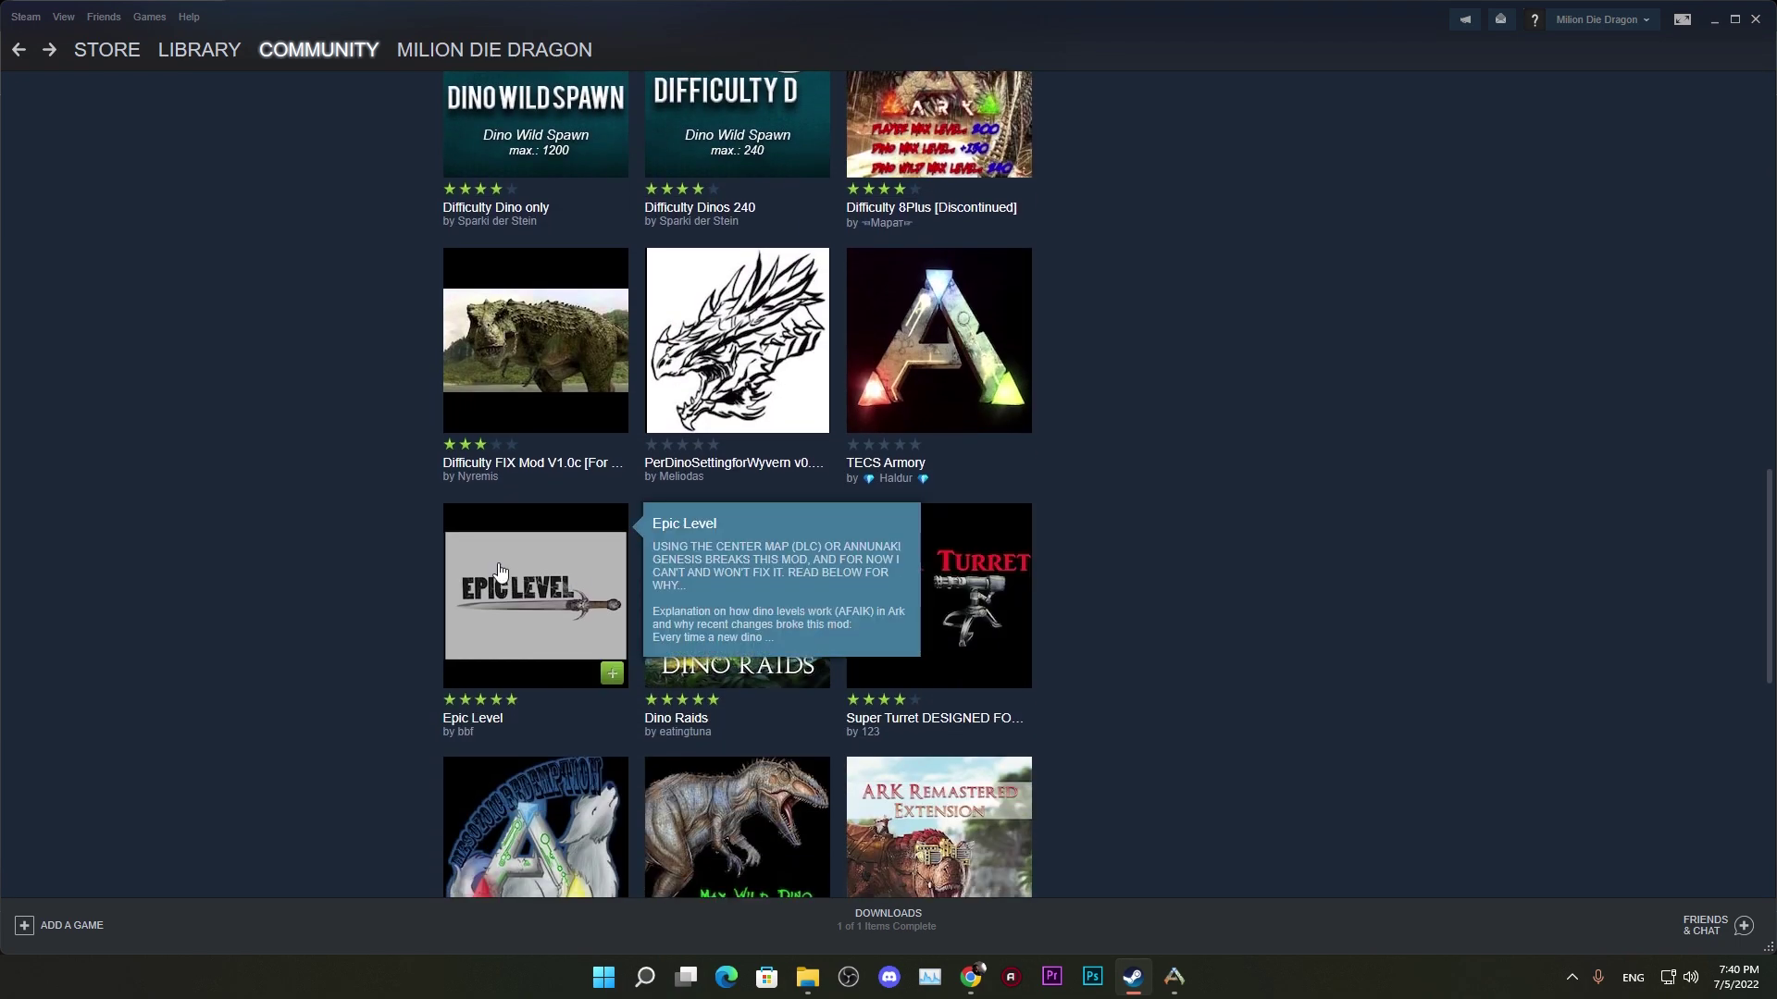
click(500, 571)
Step: Examine the Epic Level description's explanation of how dino levels are calculated, including the DifficultyValue formula
scroll(738, 595, down, 8)
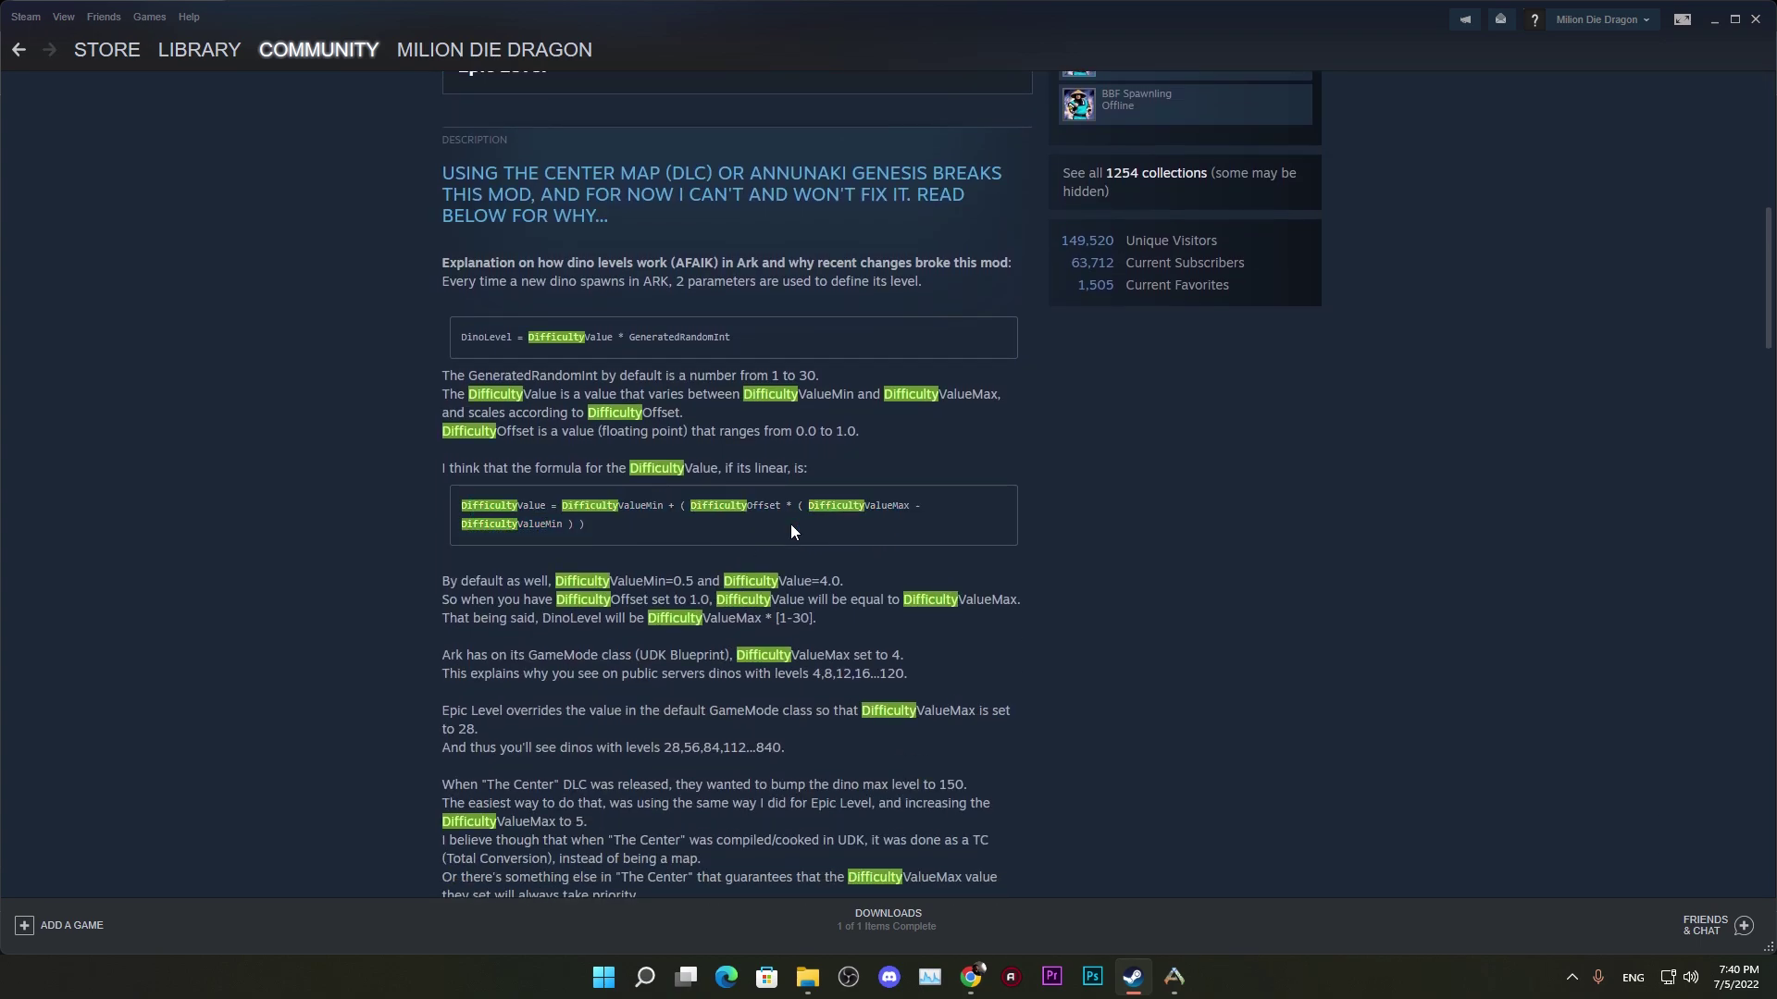
drag(687, 531, 526, 497)
scroll(610, 535, down, 6)
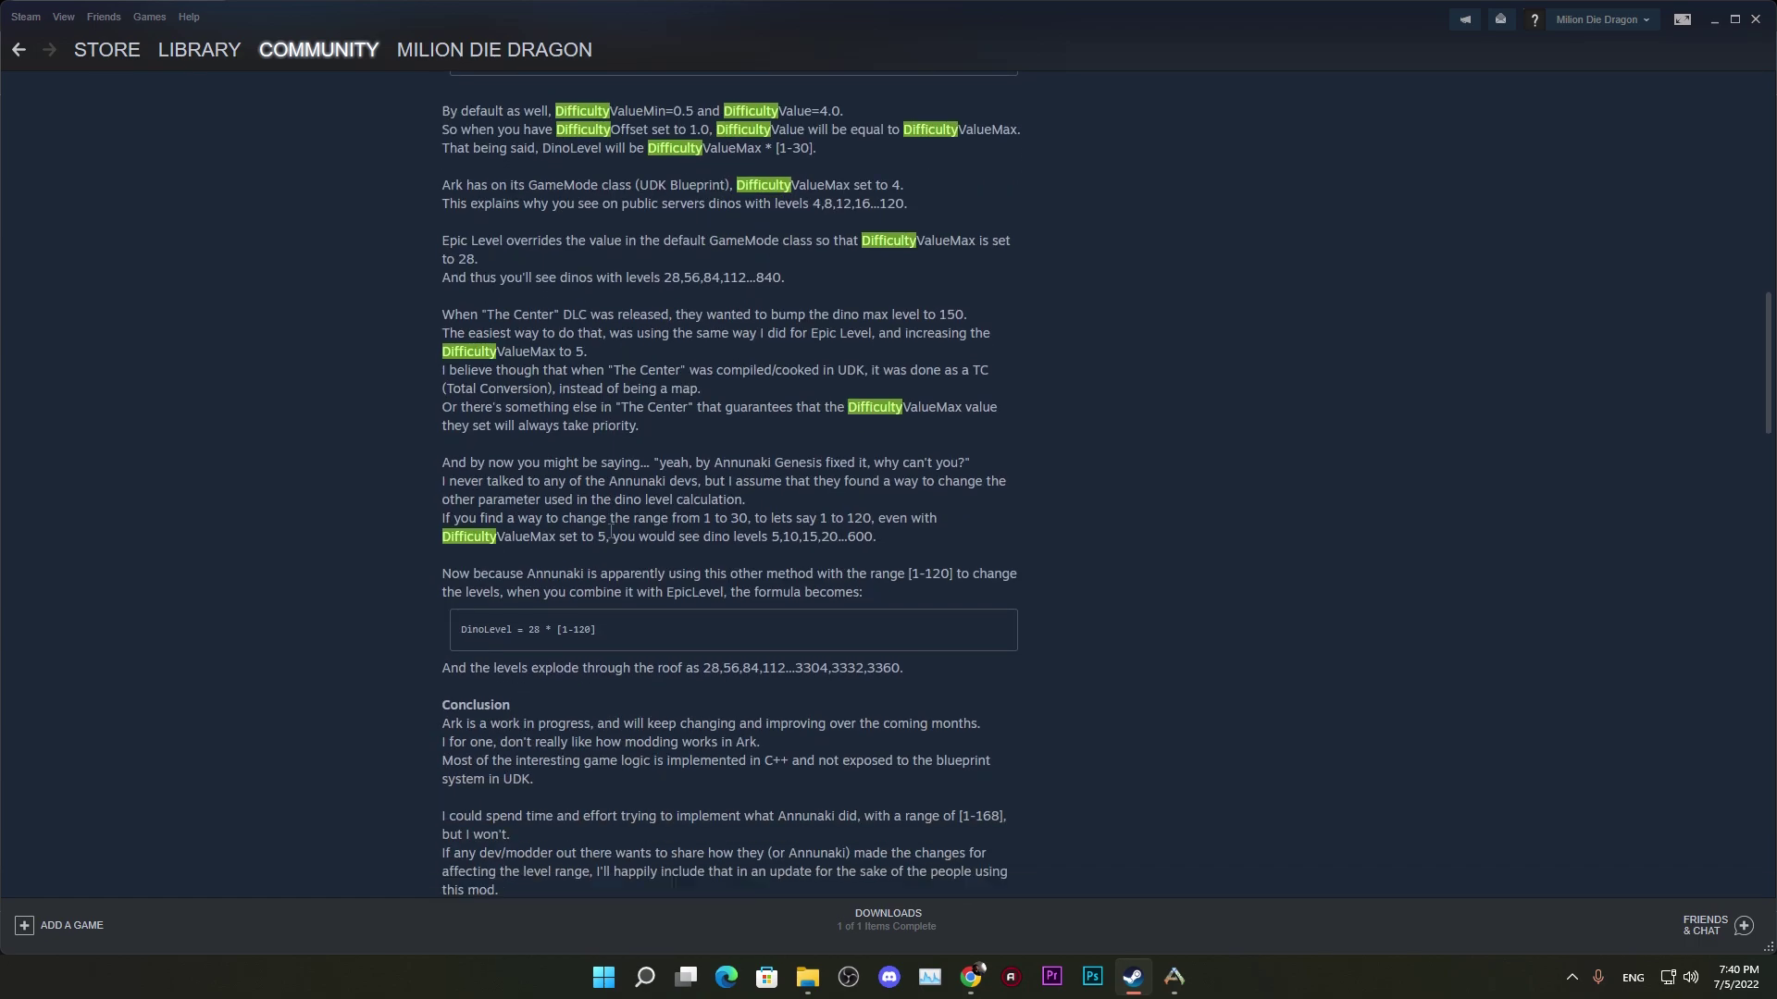
scroll(553, 565, down, 9)
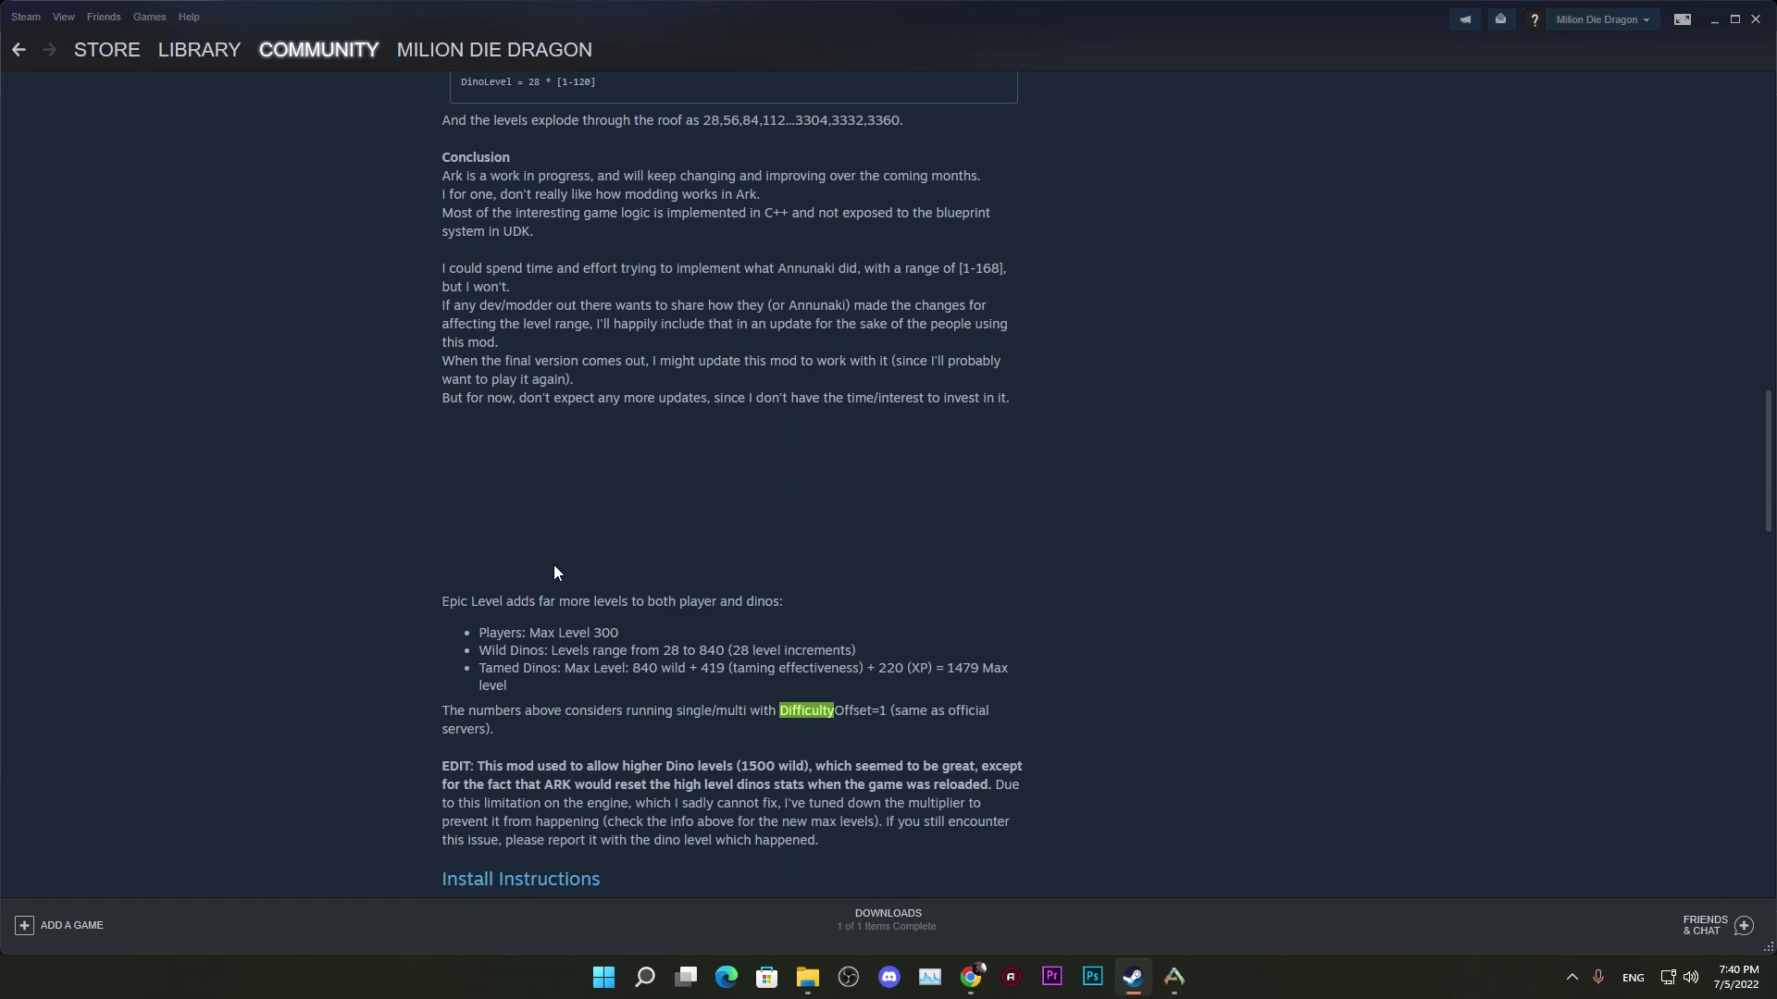
scroll(555, 564, up, 2)
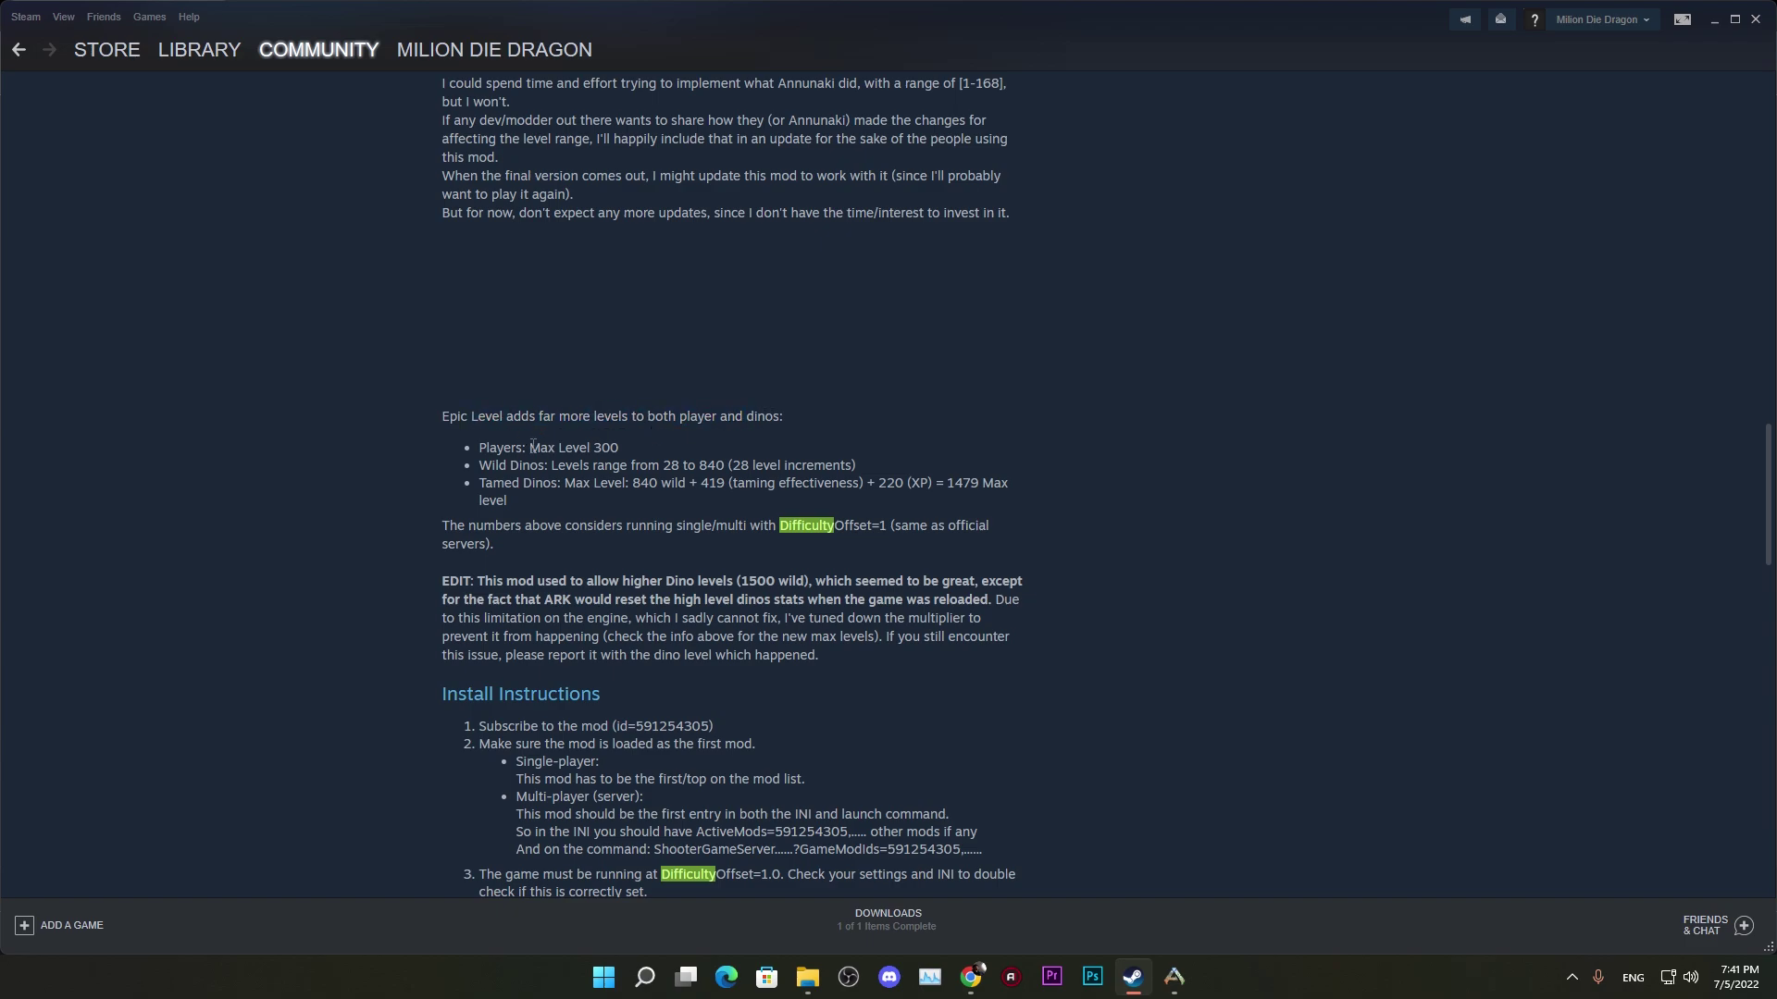
scroll(546, 435, up, 10)
scroll(541, 450, up, 3)
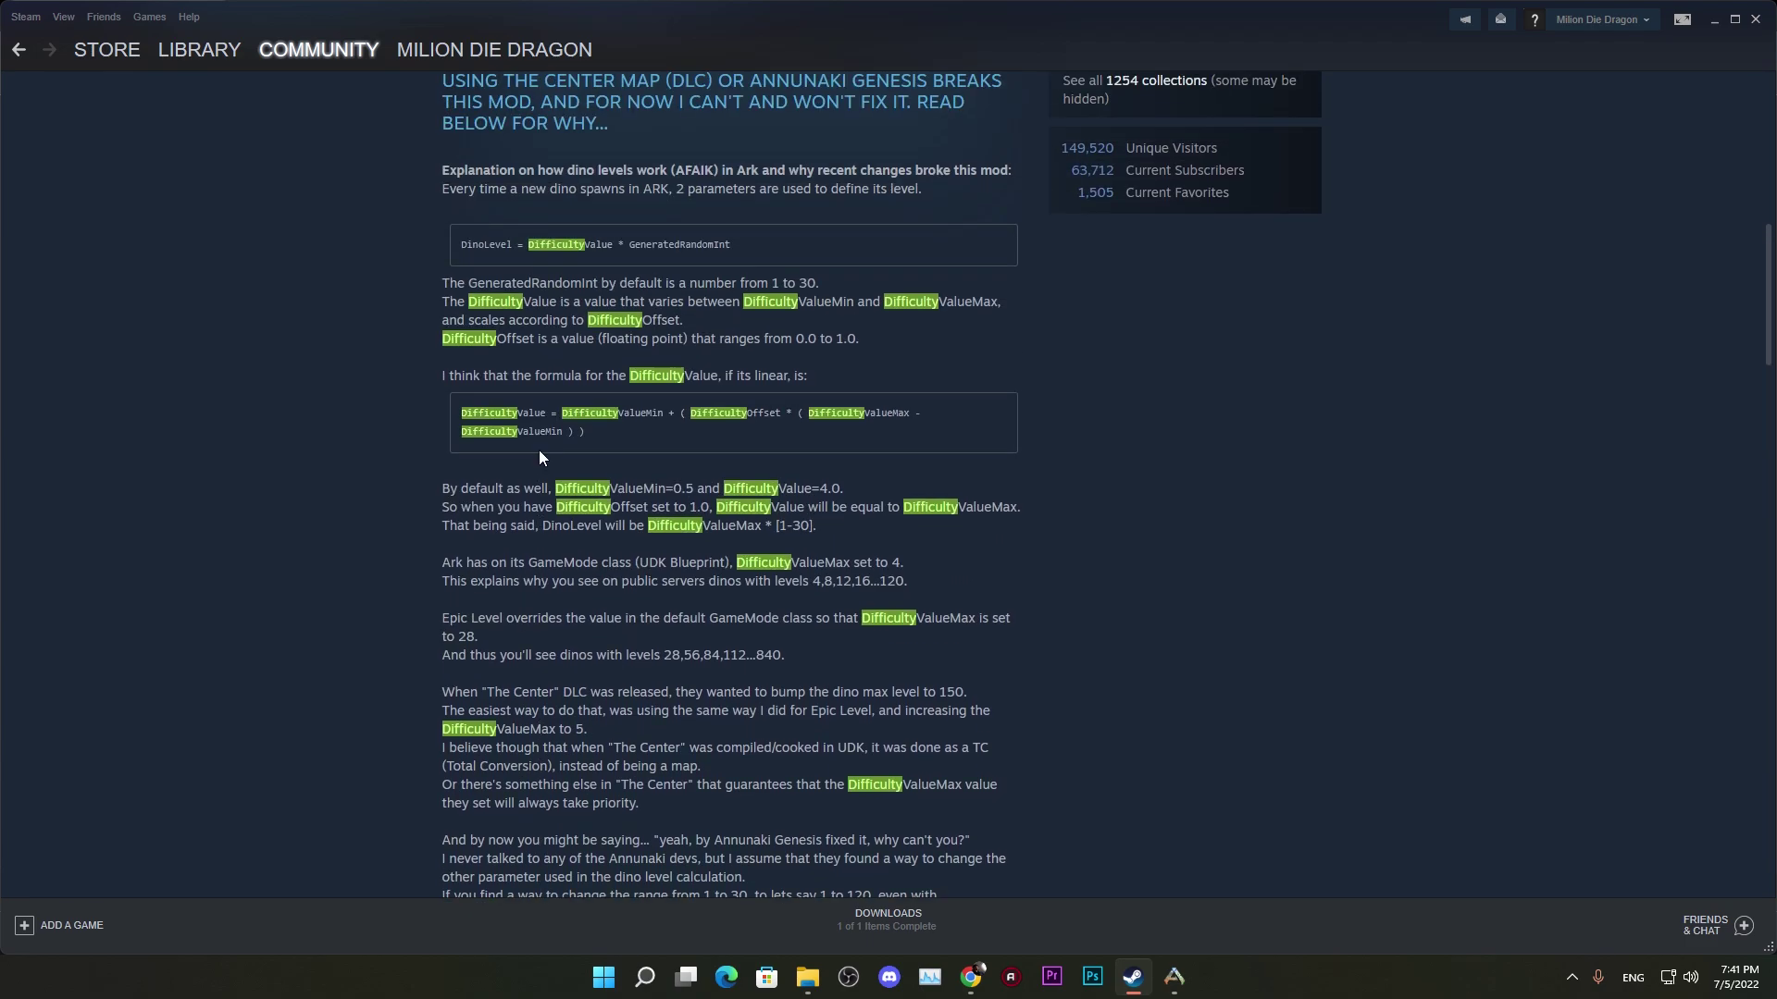
drag(568, 380, 816, 372)
click(631, 383)
drag(460, 417, 661, 437)
scroll(660, 438, down, 15)
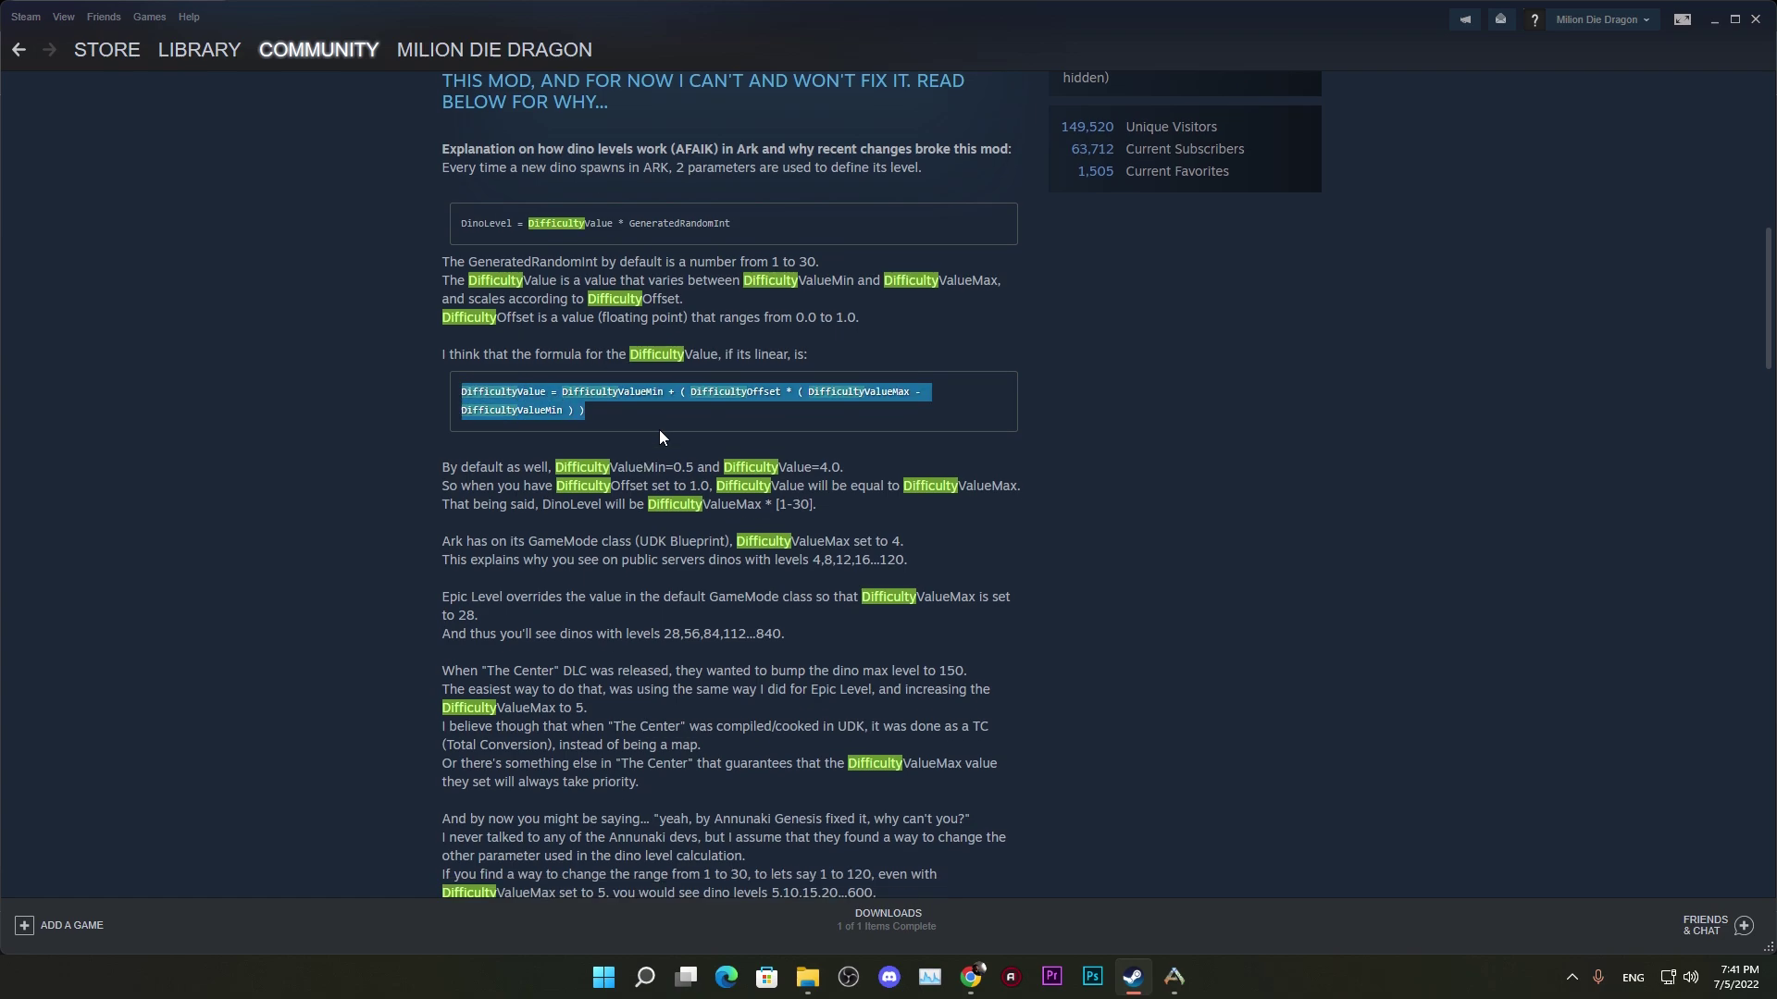
Step: Examine the maximum levels Epic Level allows for players, wild dinos and tamed dinos
scroll(661, 432, down, 1)
scroll(612, 429, up, 1)
drag(530, 359, 655, 360)
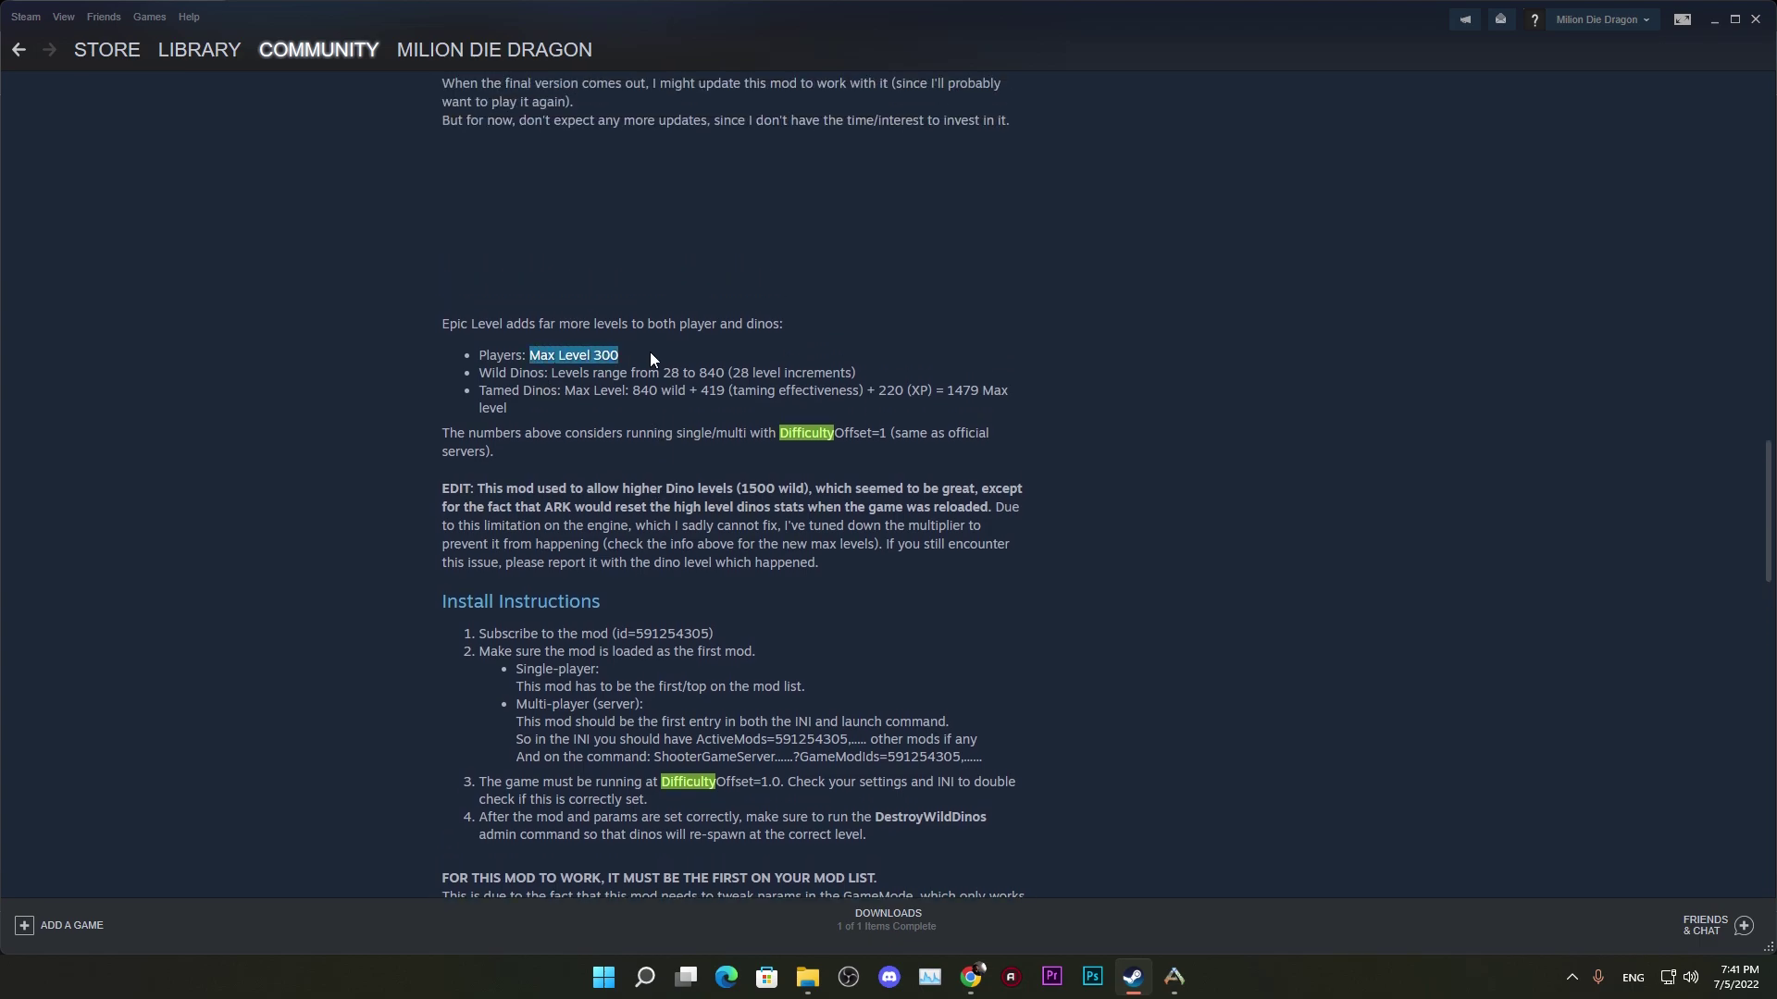
drag(486, 359, 797, 369)
click(633, 367)
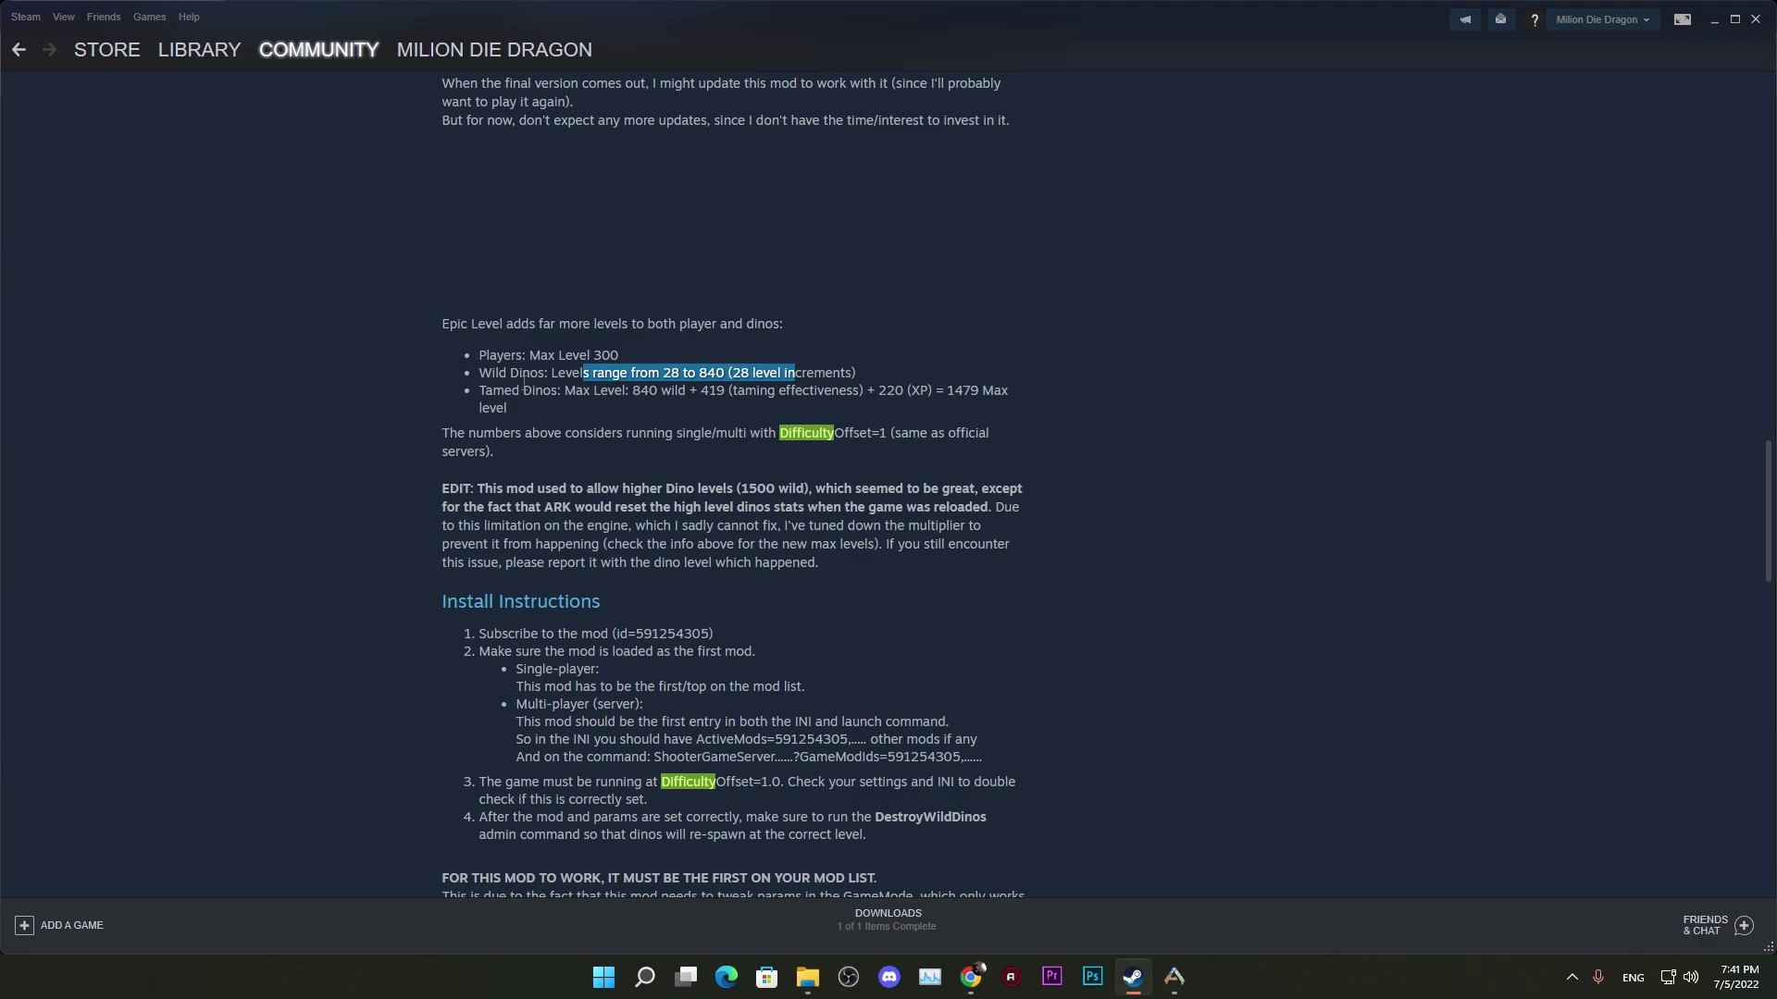
drag(553, 371, 748, 371)
click(682, 383)
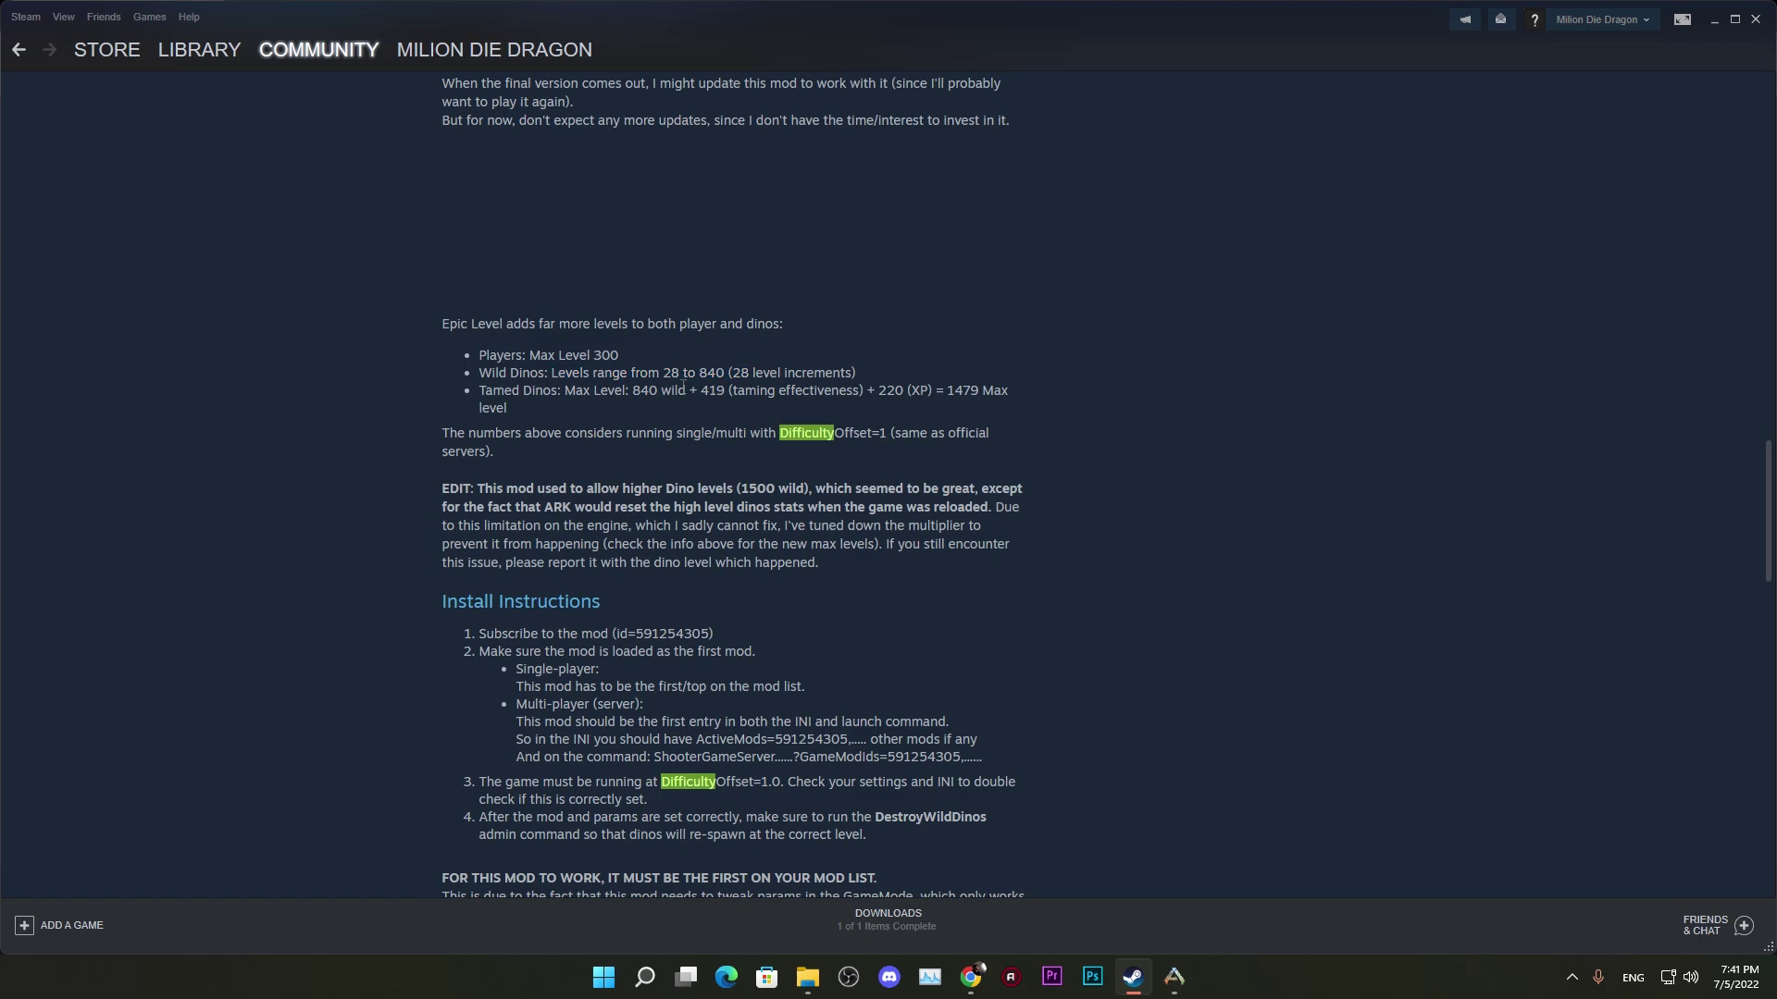
drag(590, 389, 725, 389)
click(734, 398)
click(677, 393)
drag(636, 393, 685, 393)
click(694, 394)
drag(703, 392, 994, 411)
click(913, 399)
drag(879, 392, 1013, 398)
Step: Return to the Workshop search results and look through the remaining difficulty and dino level mods
click(18, 50)
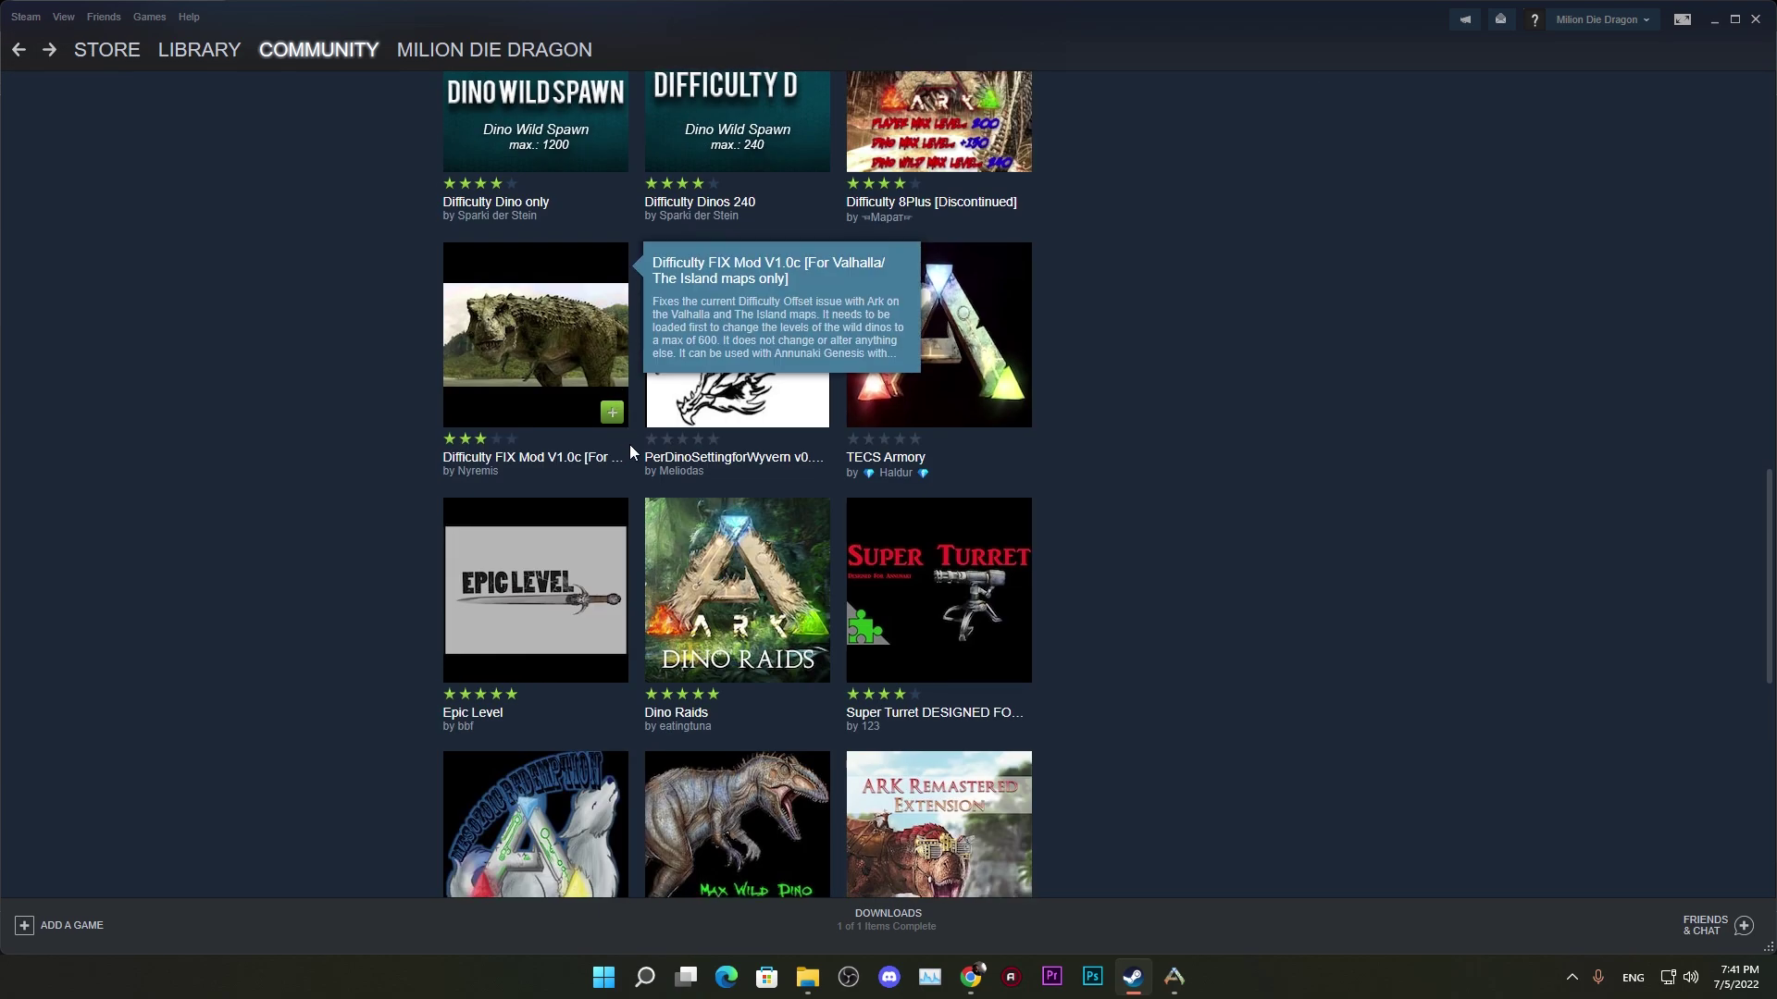
scroll(631, 461, down, 5)
scroll(631, 461, down, 3)
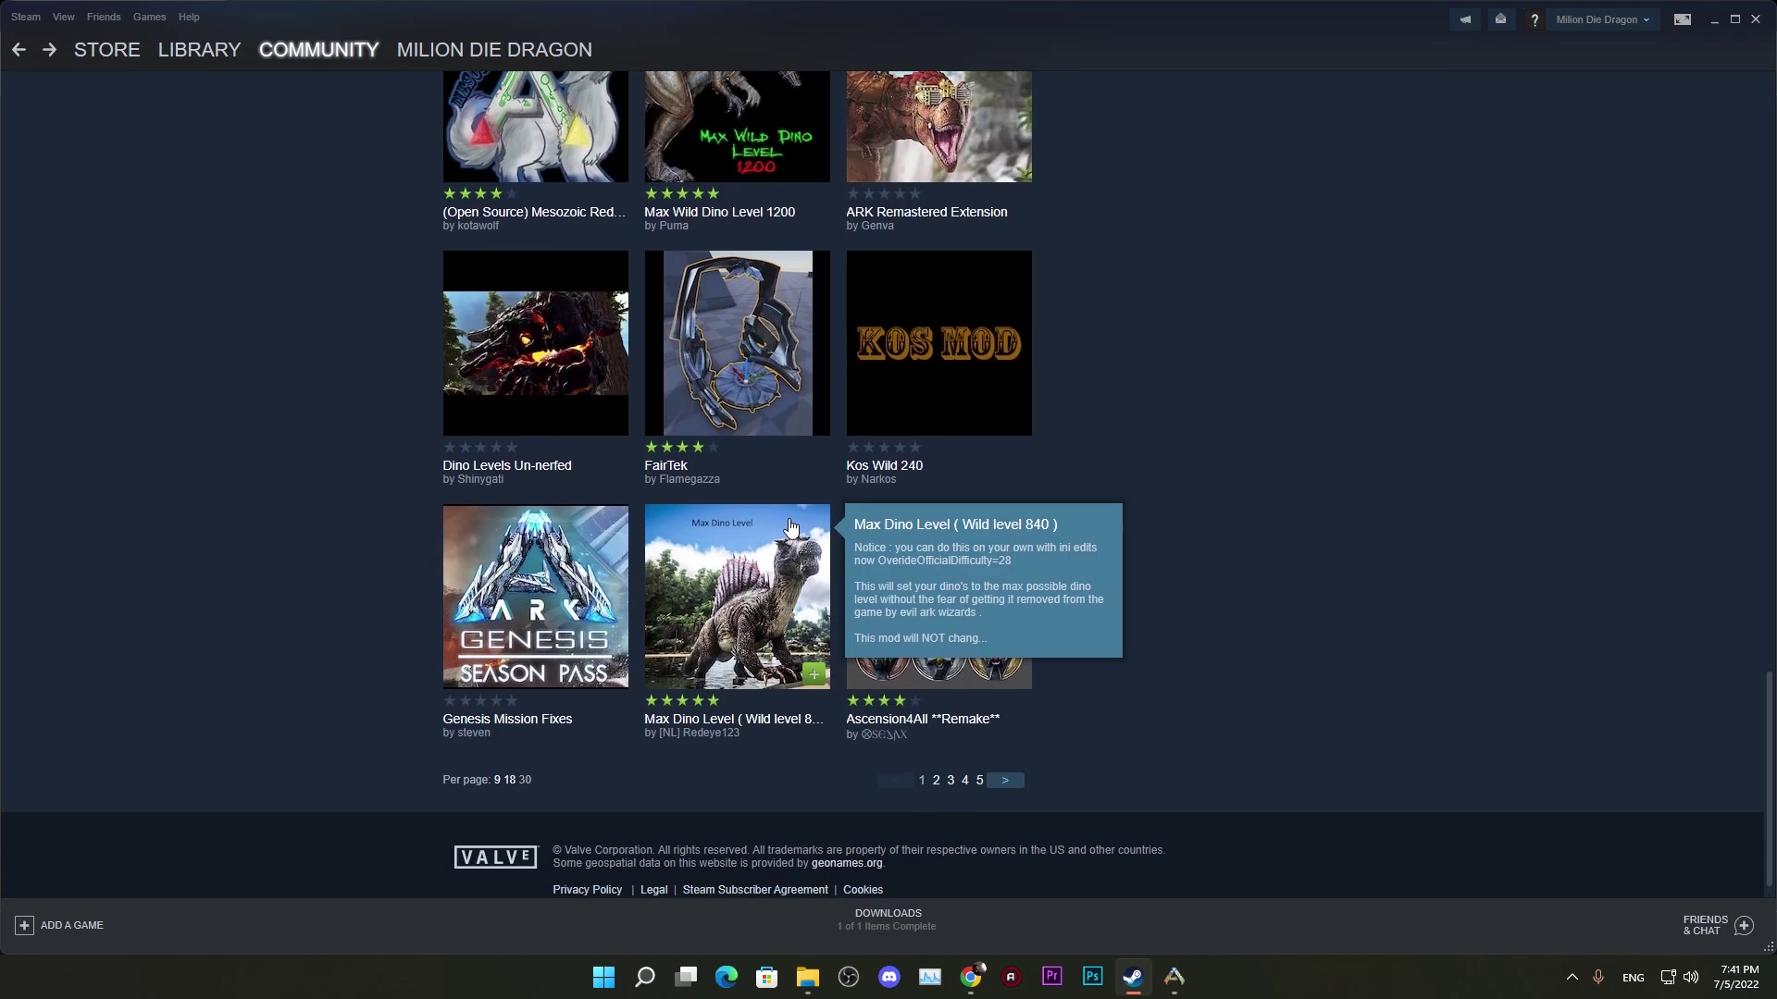
scroll(1049, 559, up, 15)
scroll(1049, 567, up, 3)
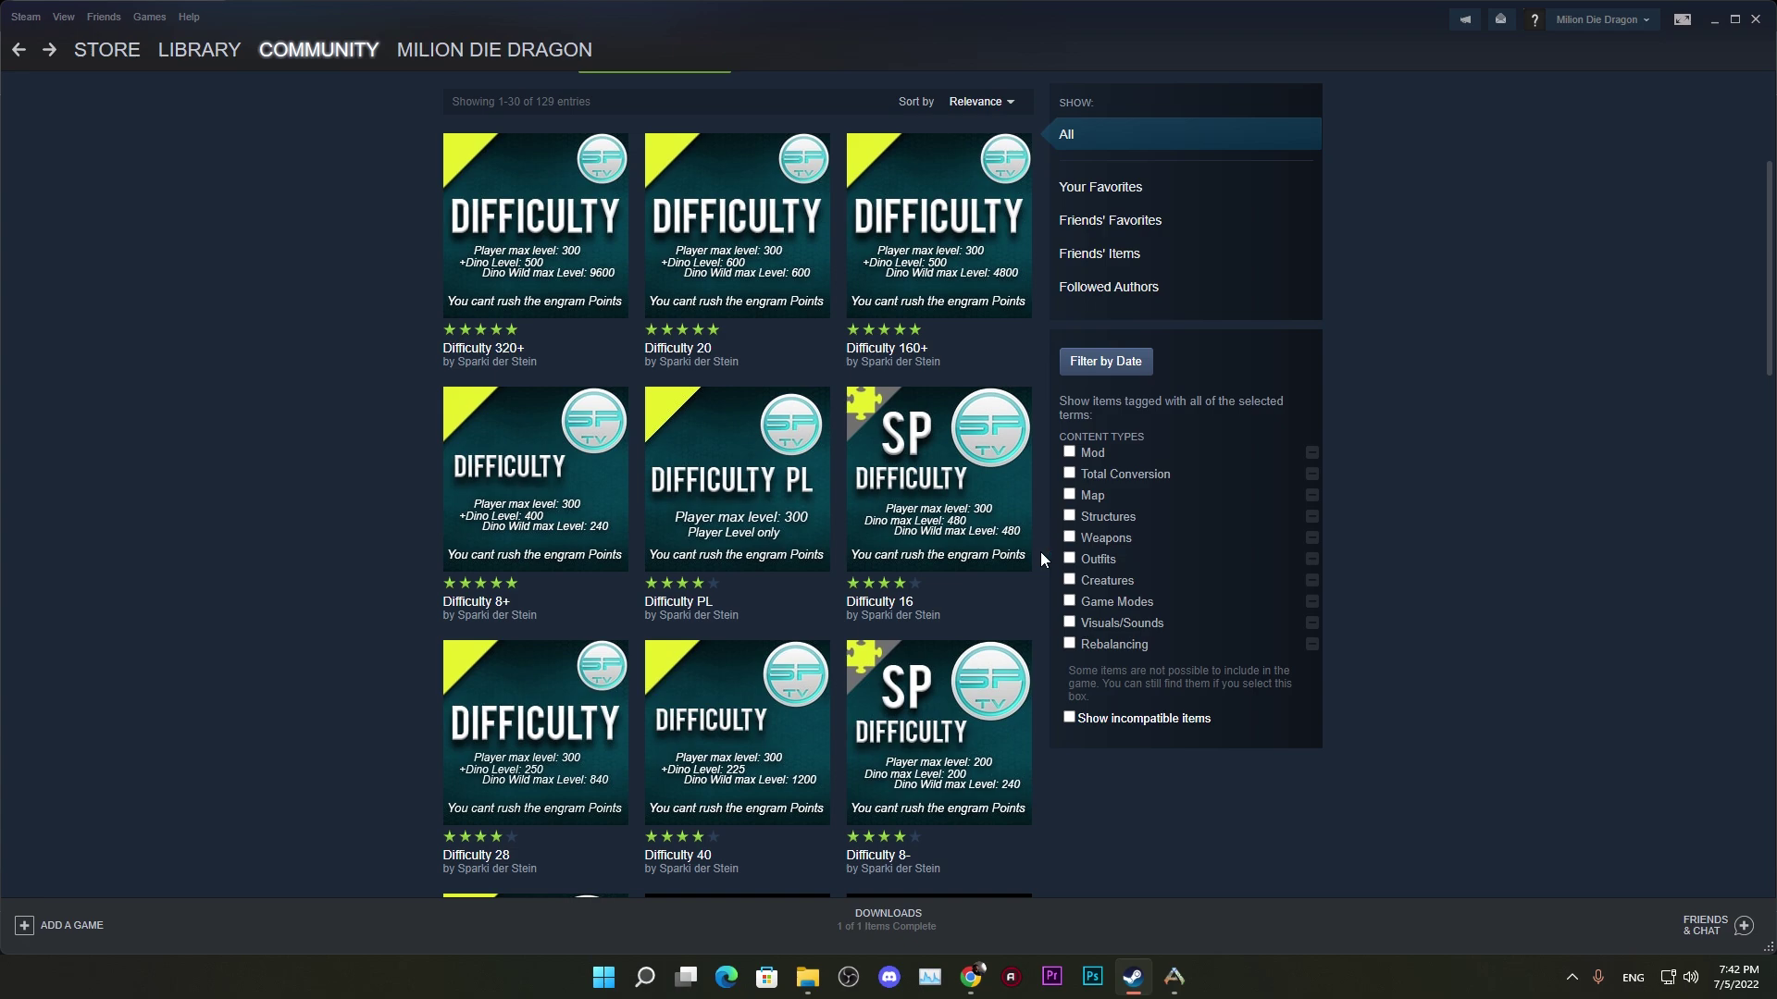
Step: Switch to the game library and quit the running ARK: Survival Evolved game
click(199, 49)
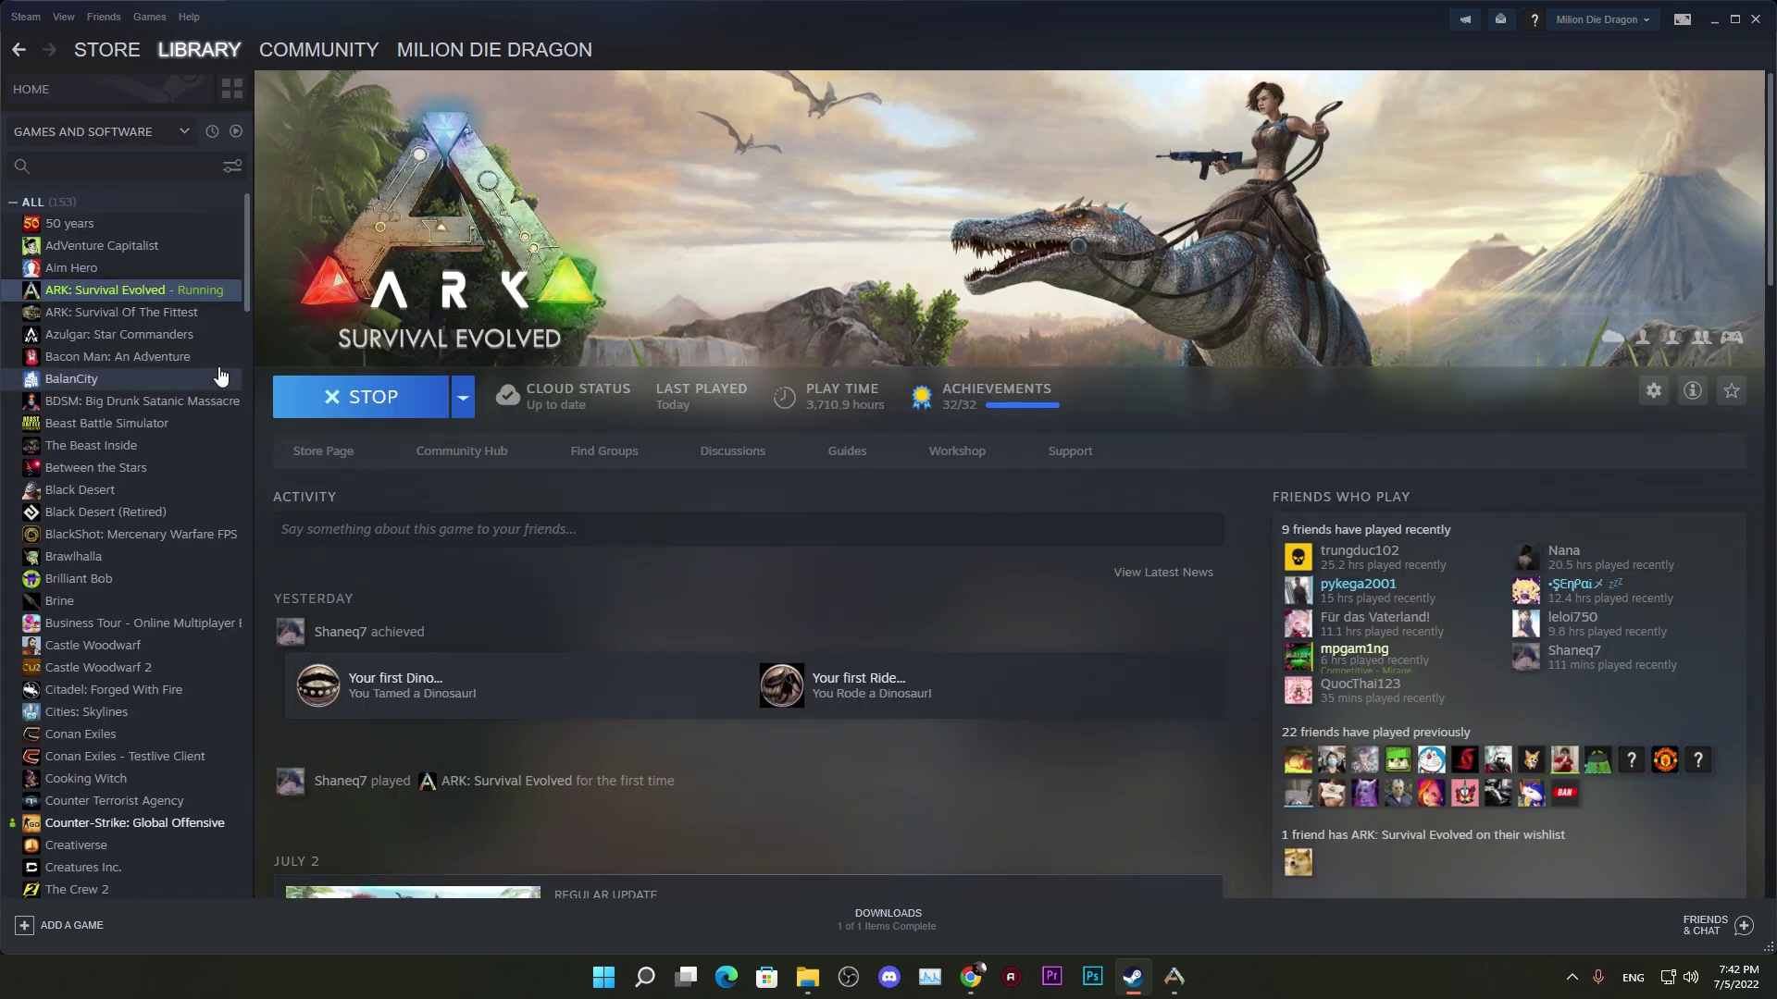
right_click(195, 295)
mouse_move(302, 388)
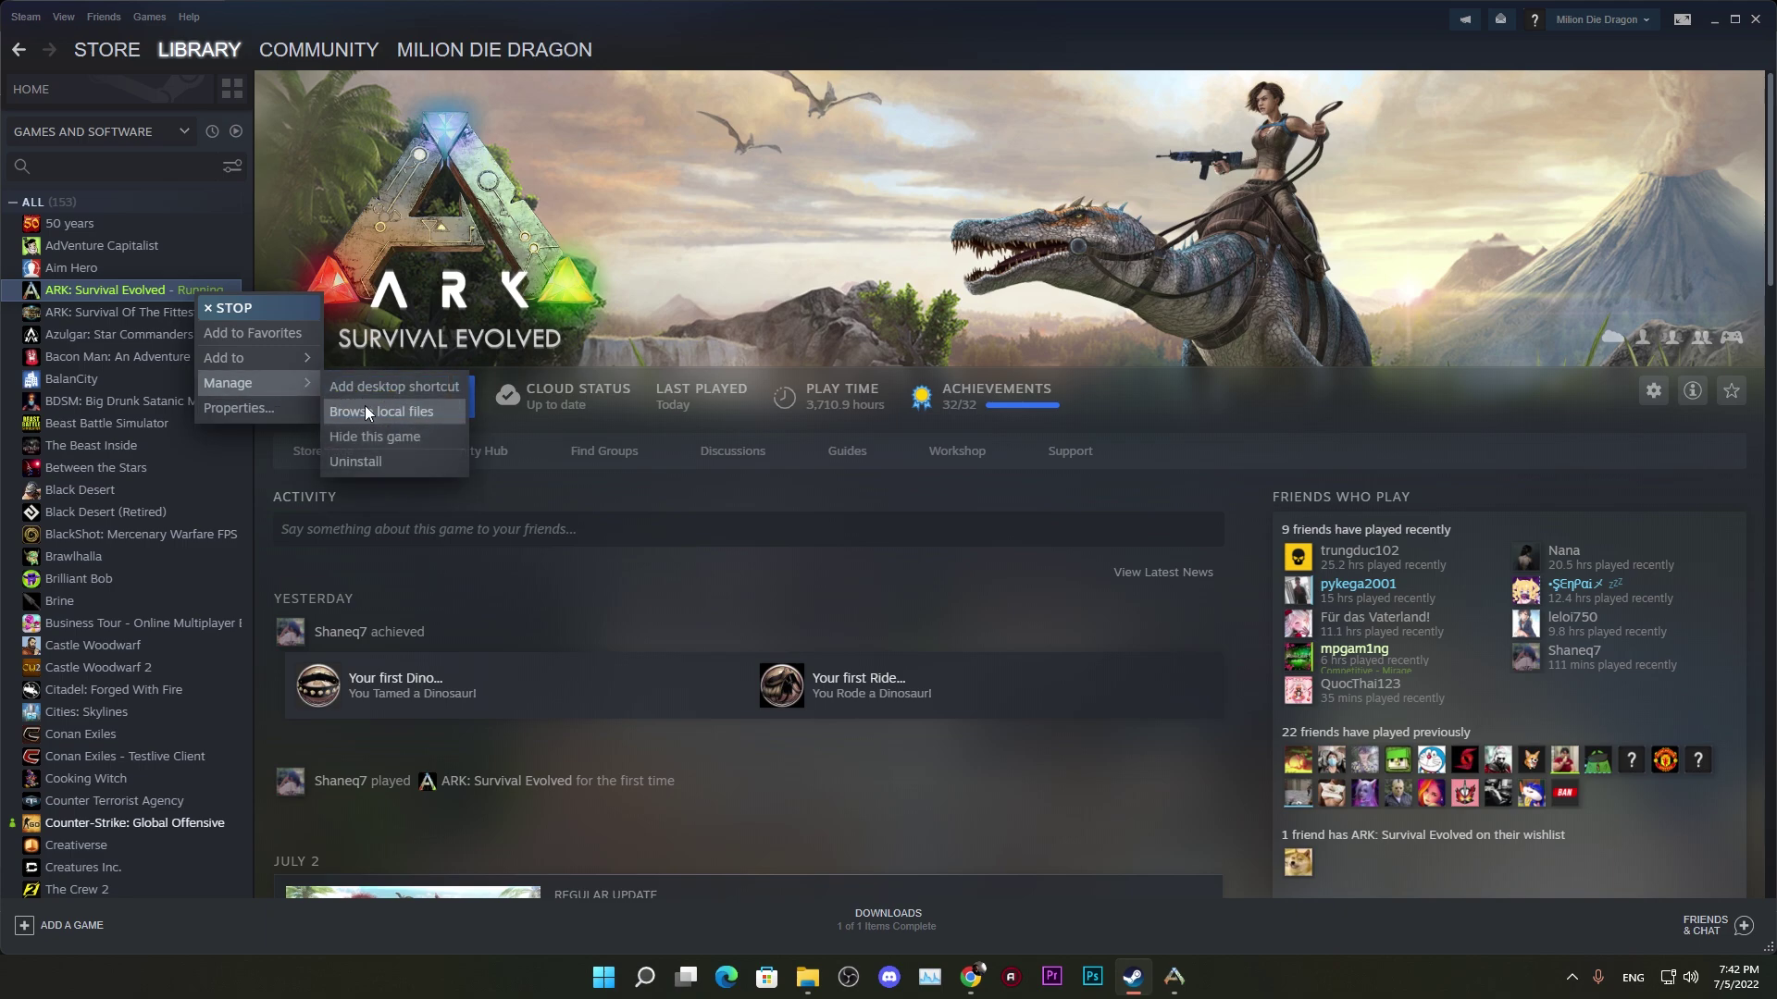
right_click(138, 291)
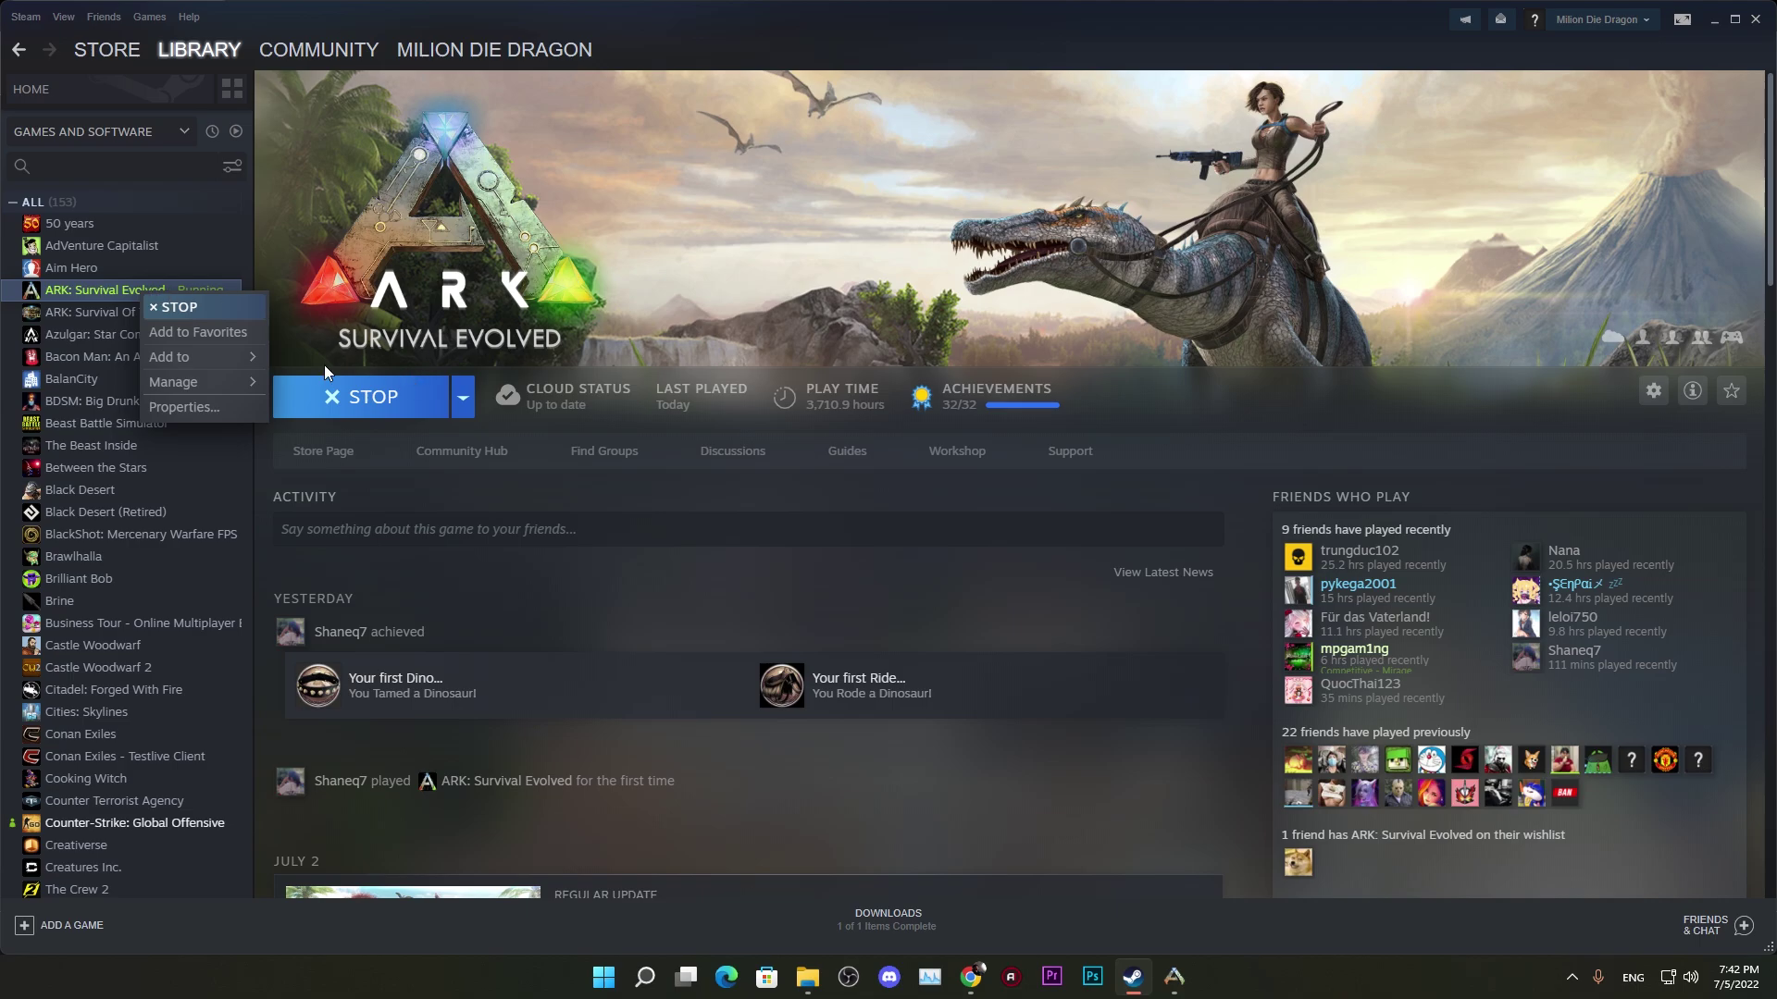
click(1173, 976)
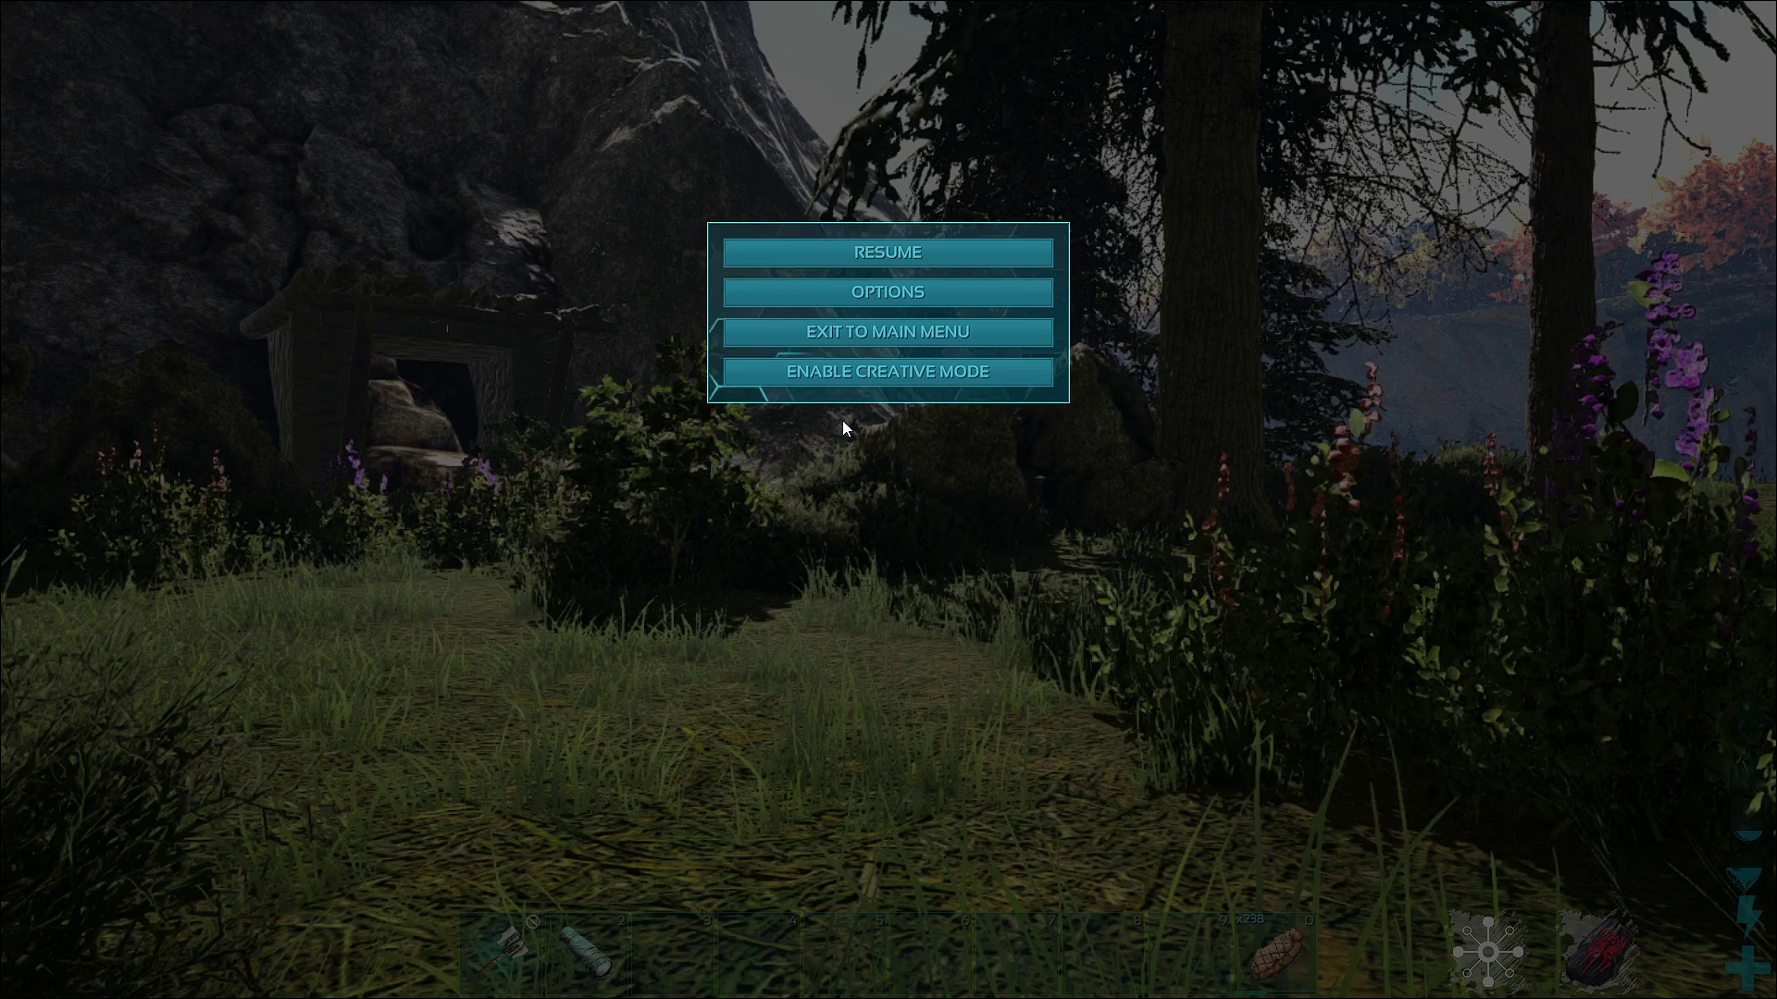
key(alt+F4)
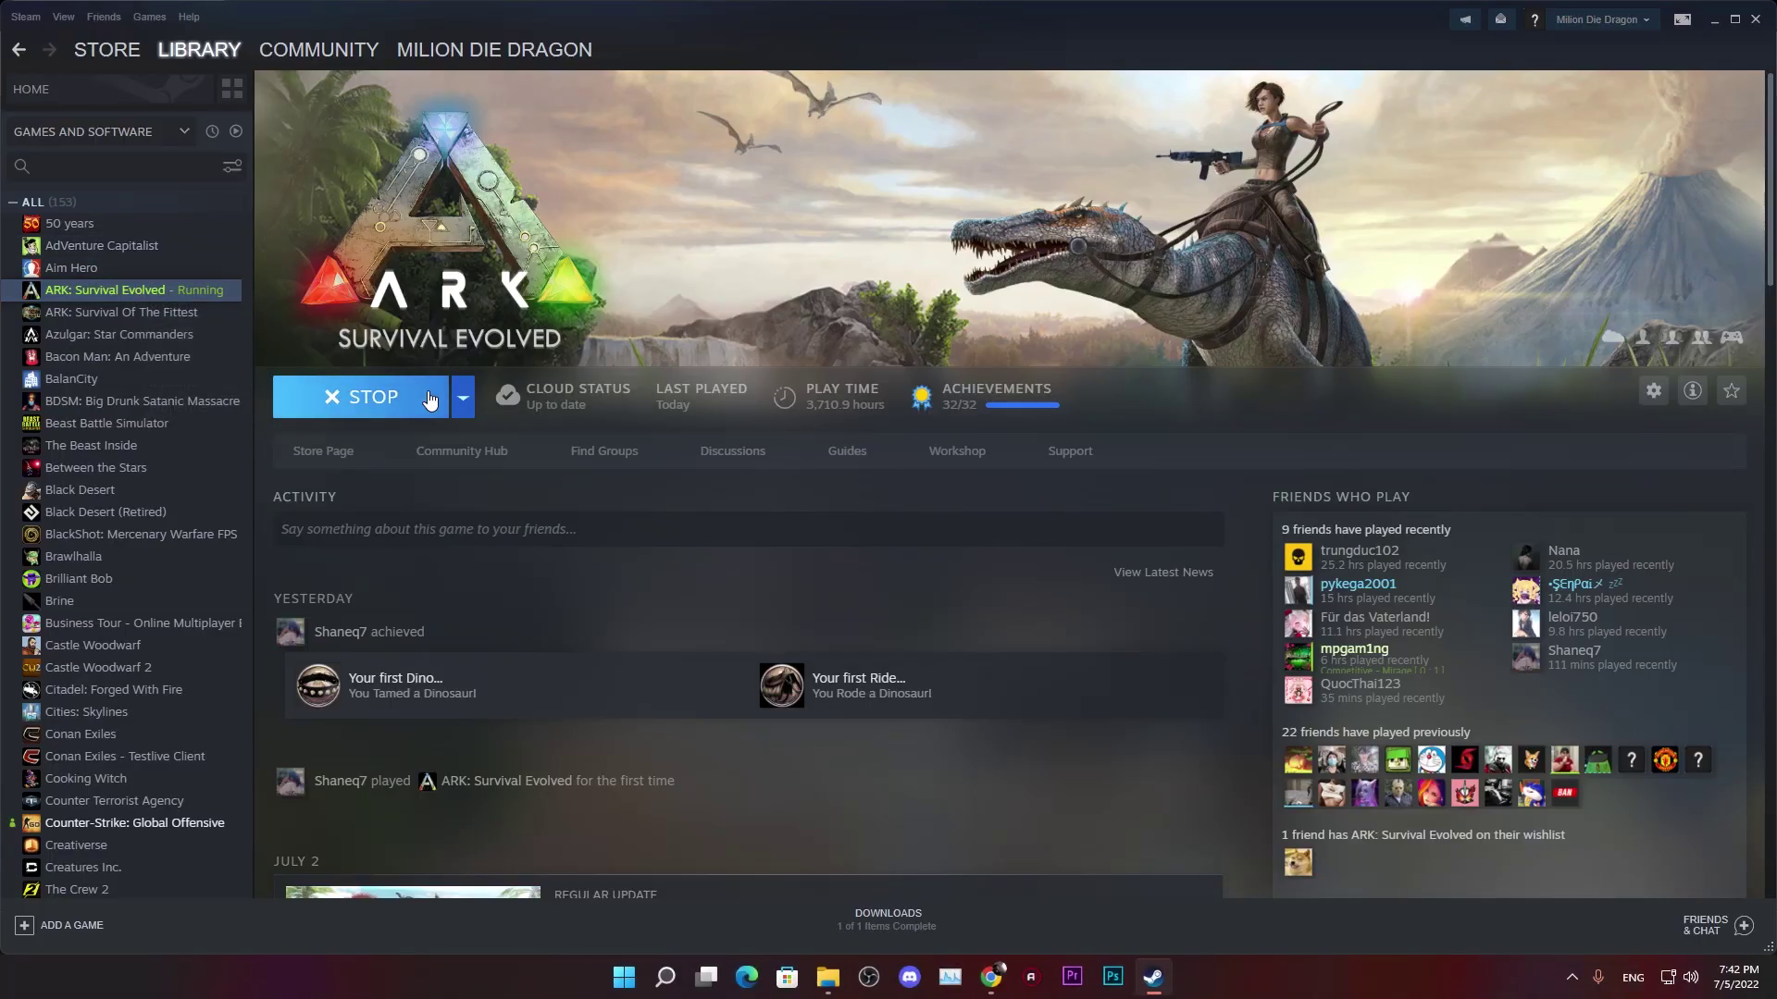
click(388, 398)
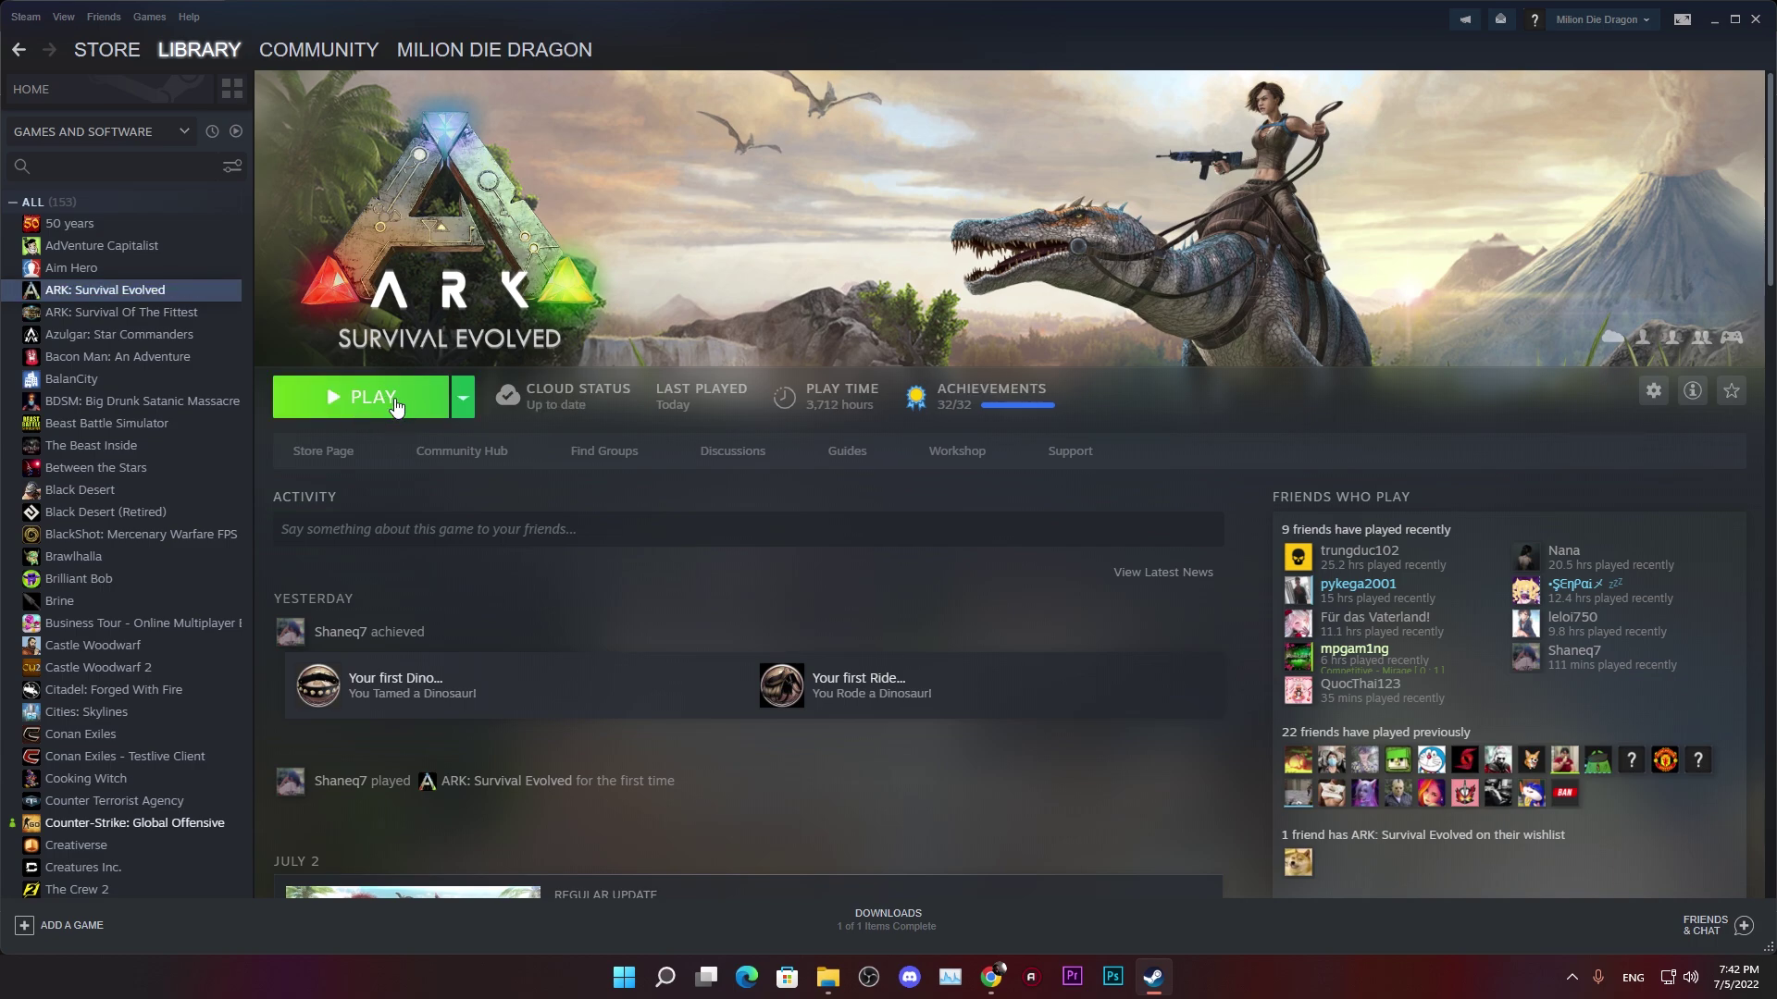
Step: Browse the local files of ARK: Survival Evolved in File Explorer
right_click(120, 294)
mouse_move(177, 387)
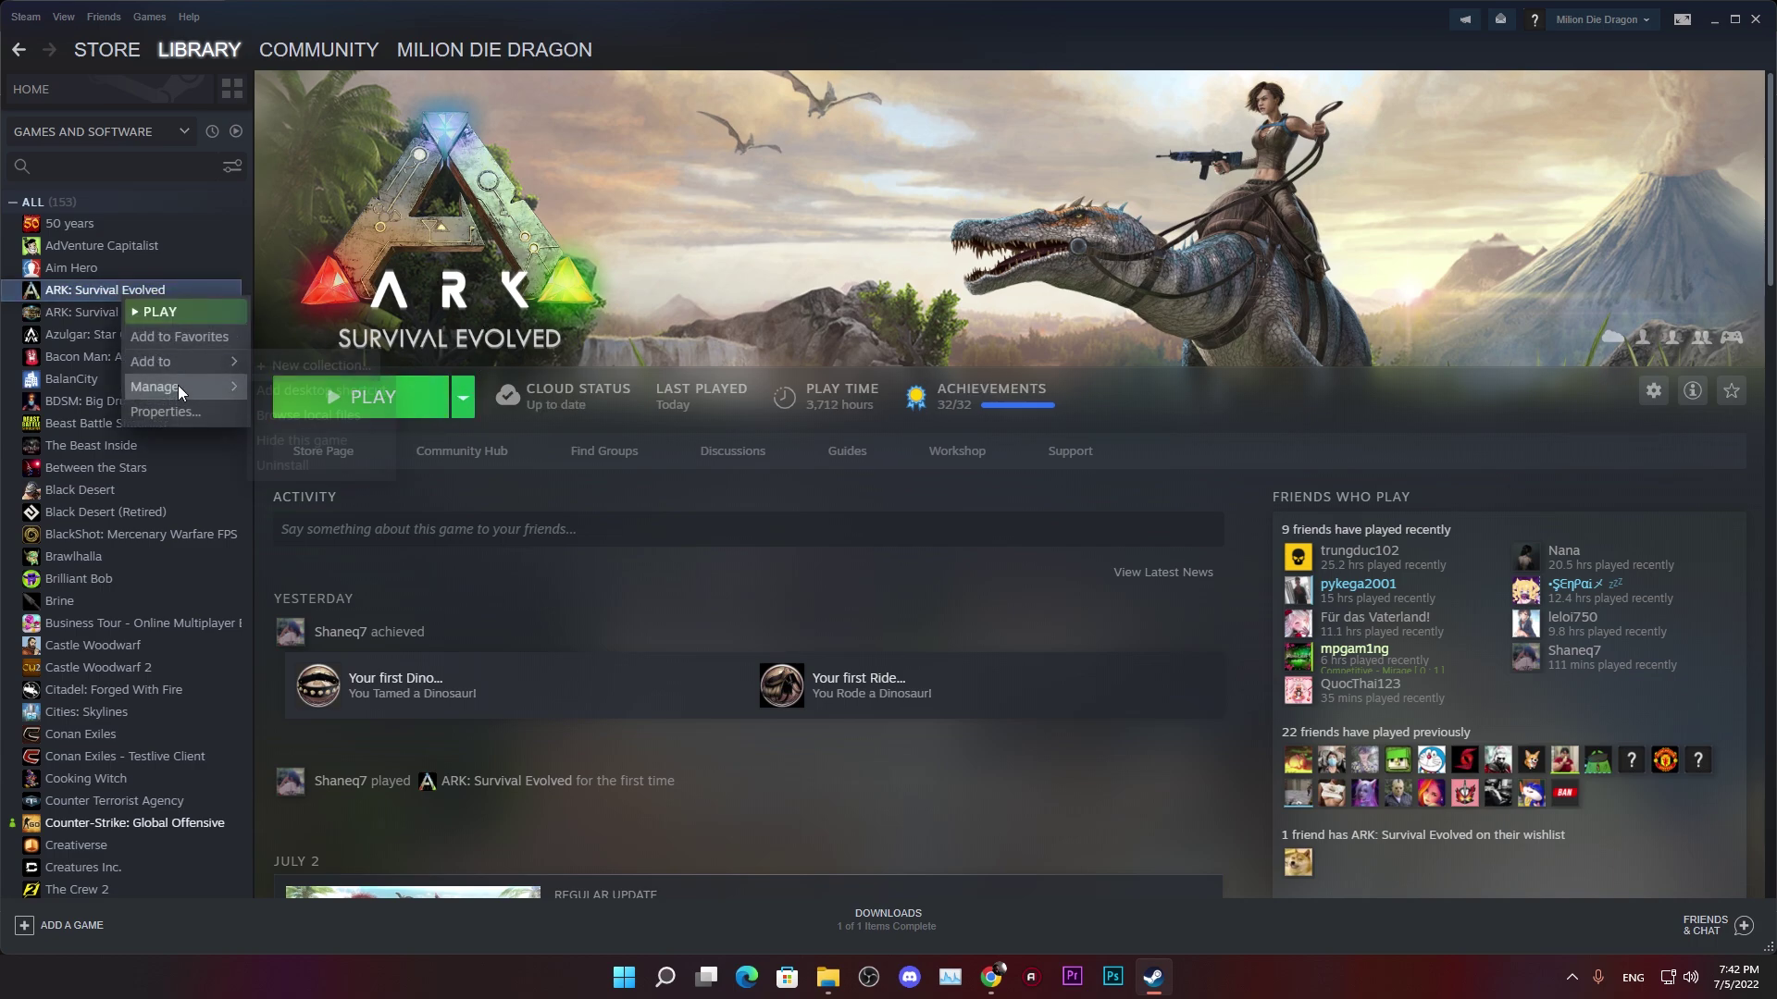
click(306, 416)
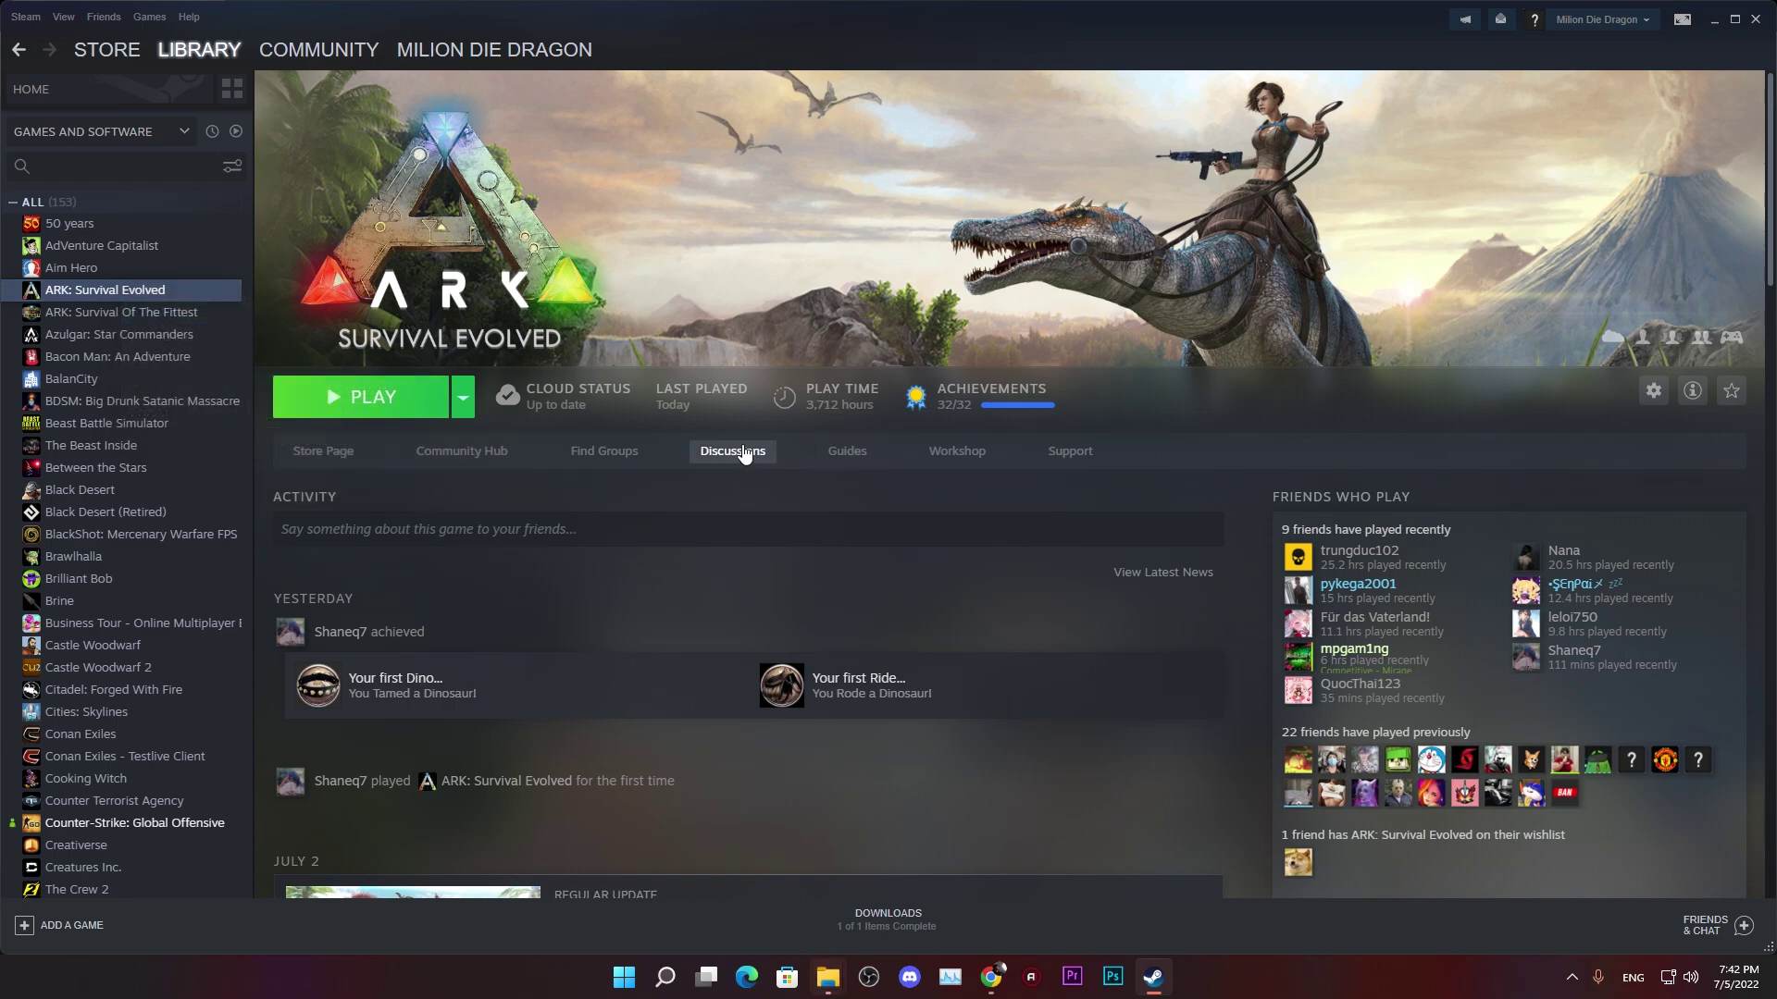
click(862, 906)
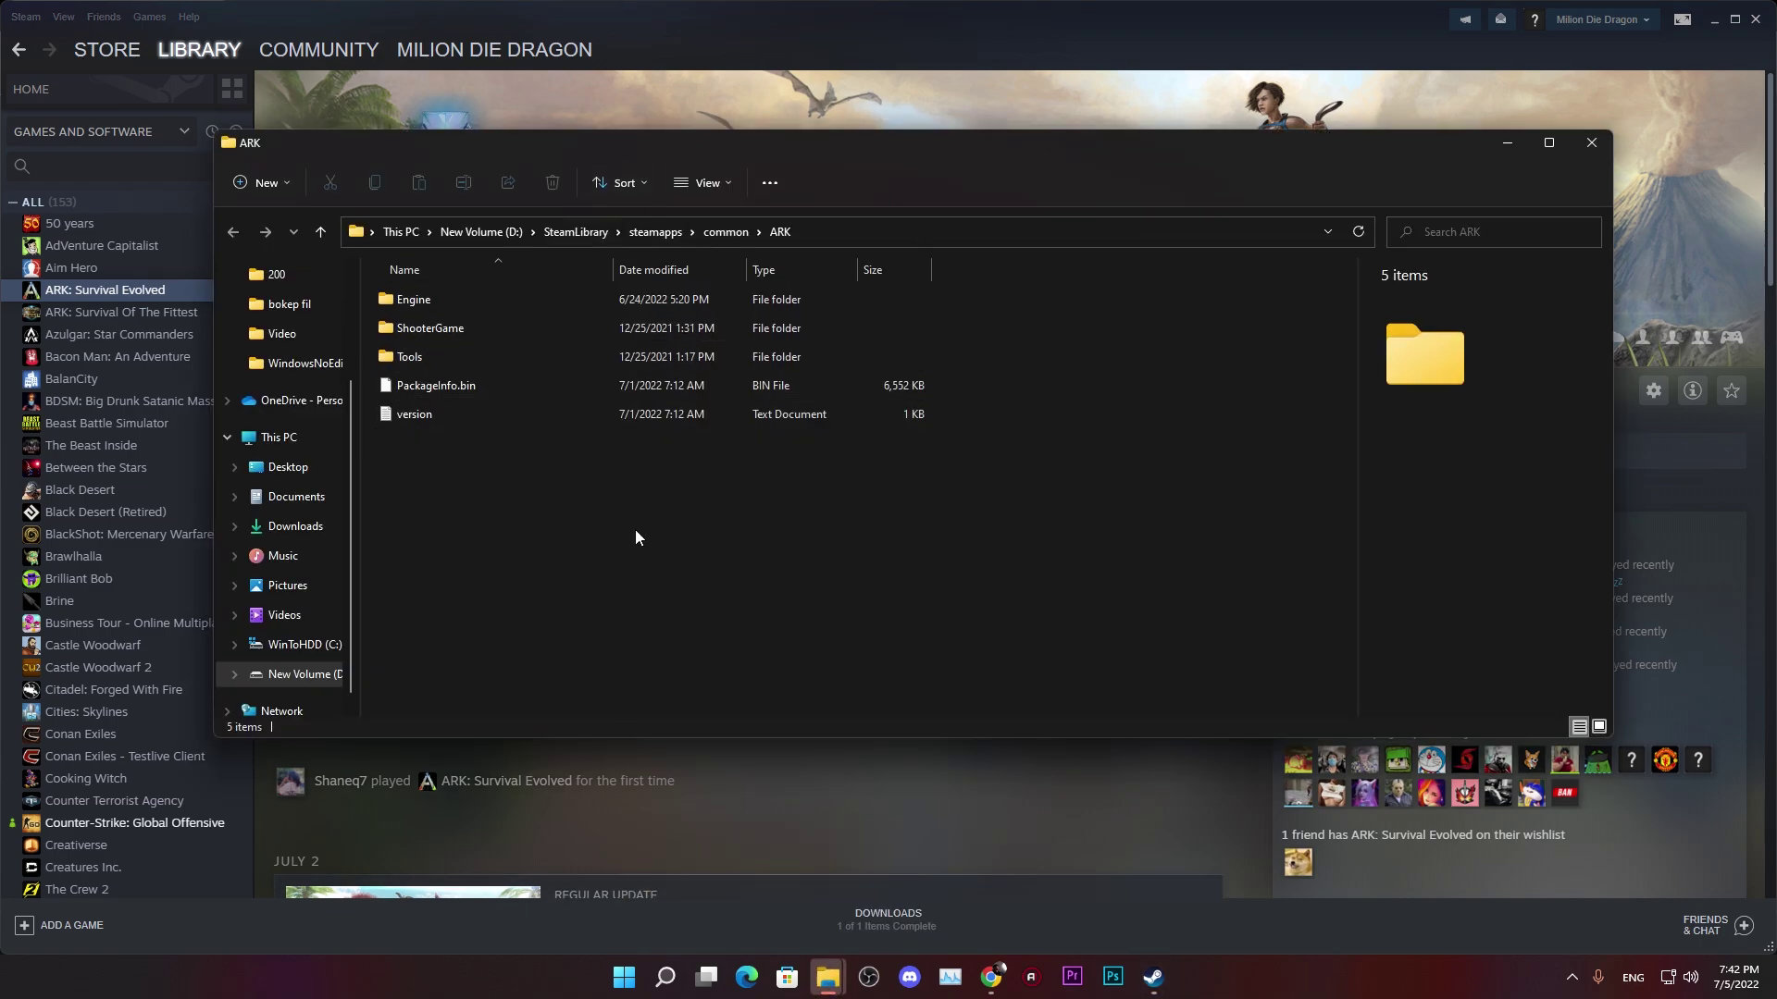
Step: Open the WindowsNoEditor folder inside ShooterGame, Saved, Config
double_click(485, 327)
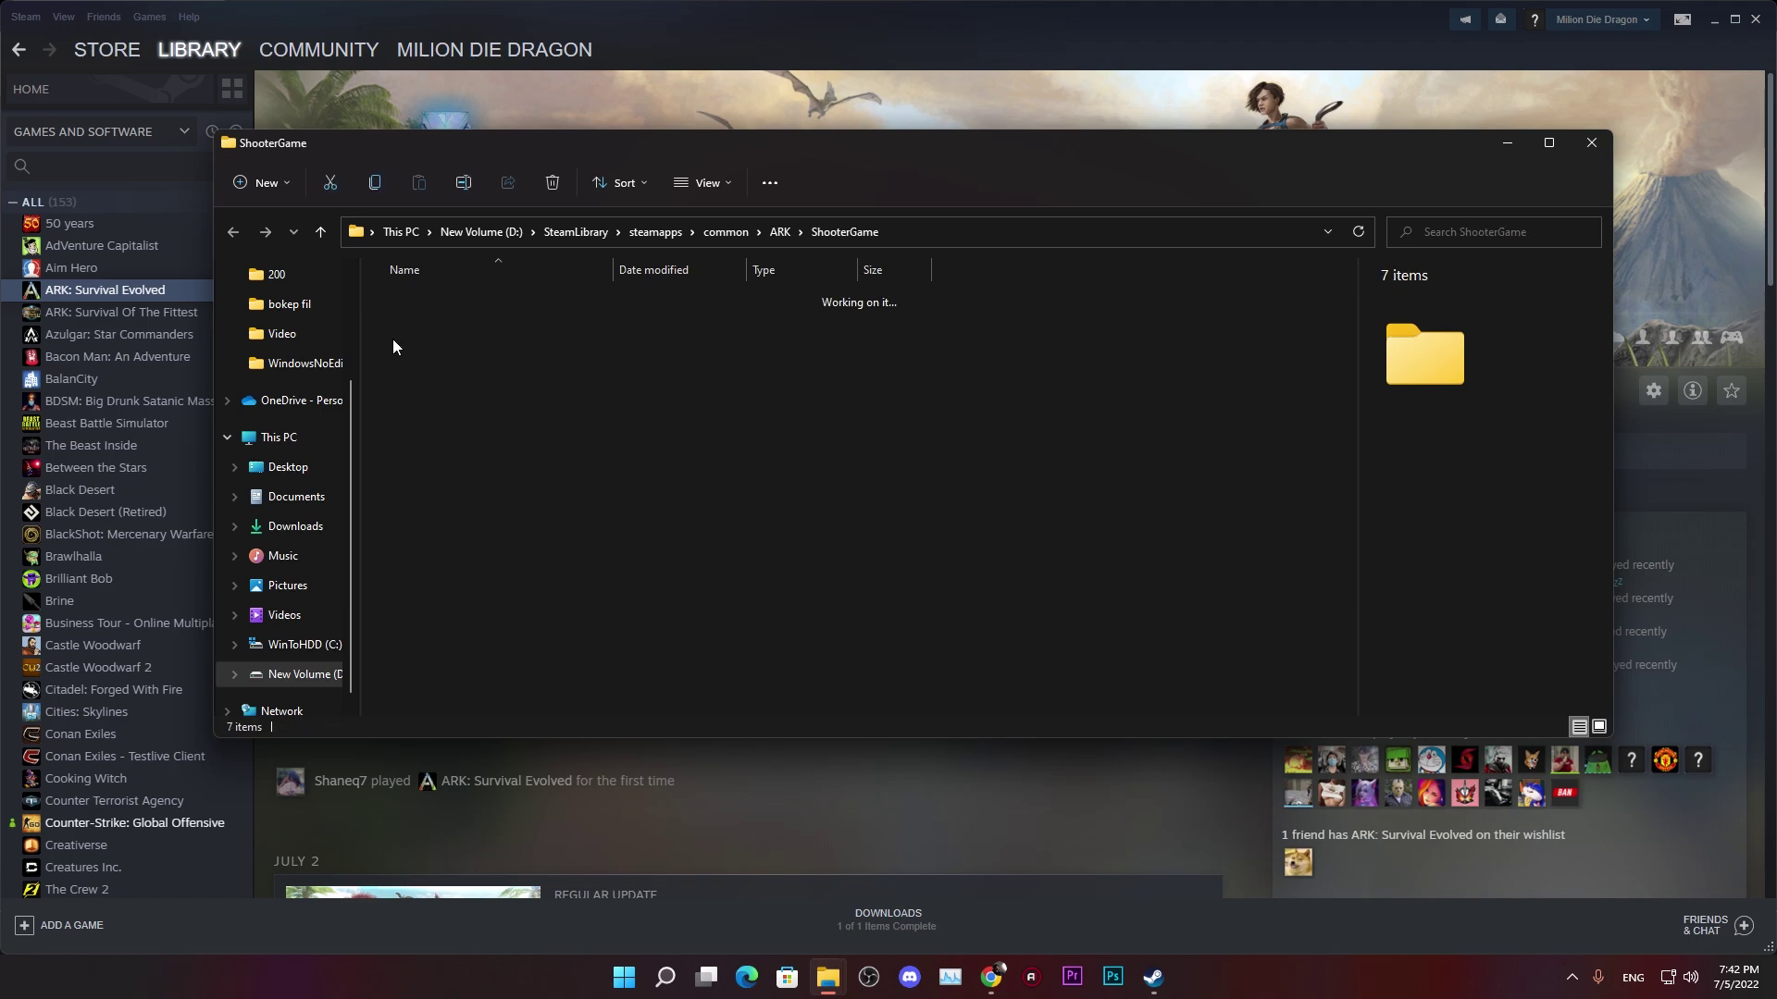
double_click(407, 386)
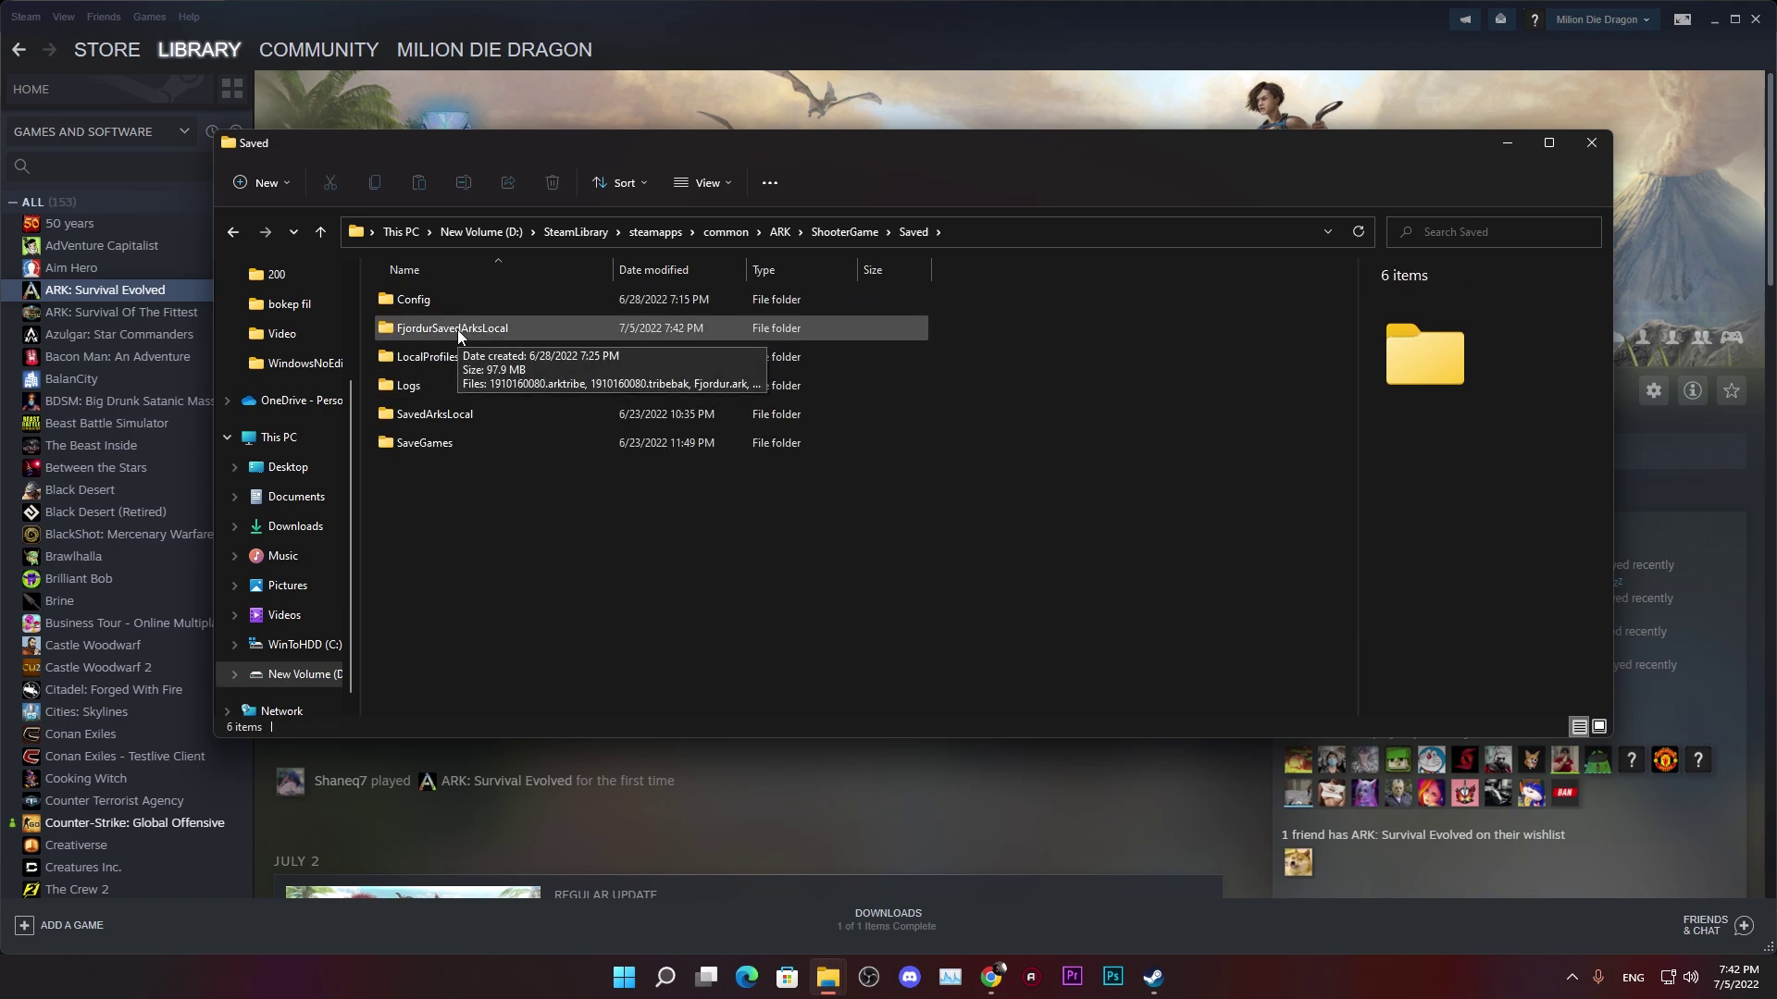
double_click(477, 302)
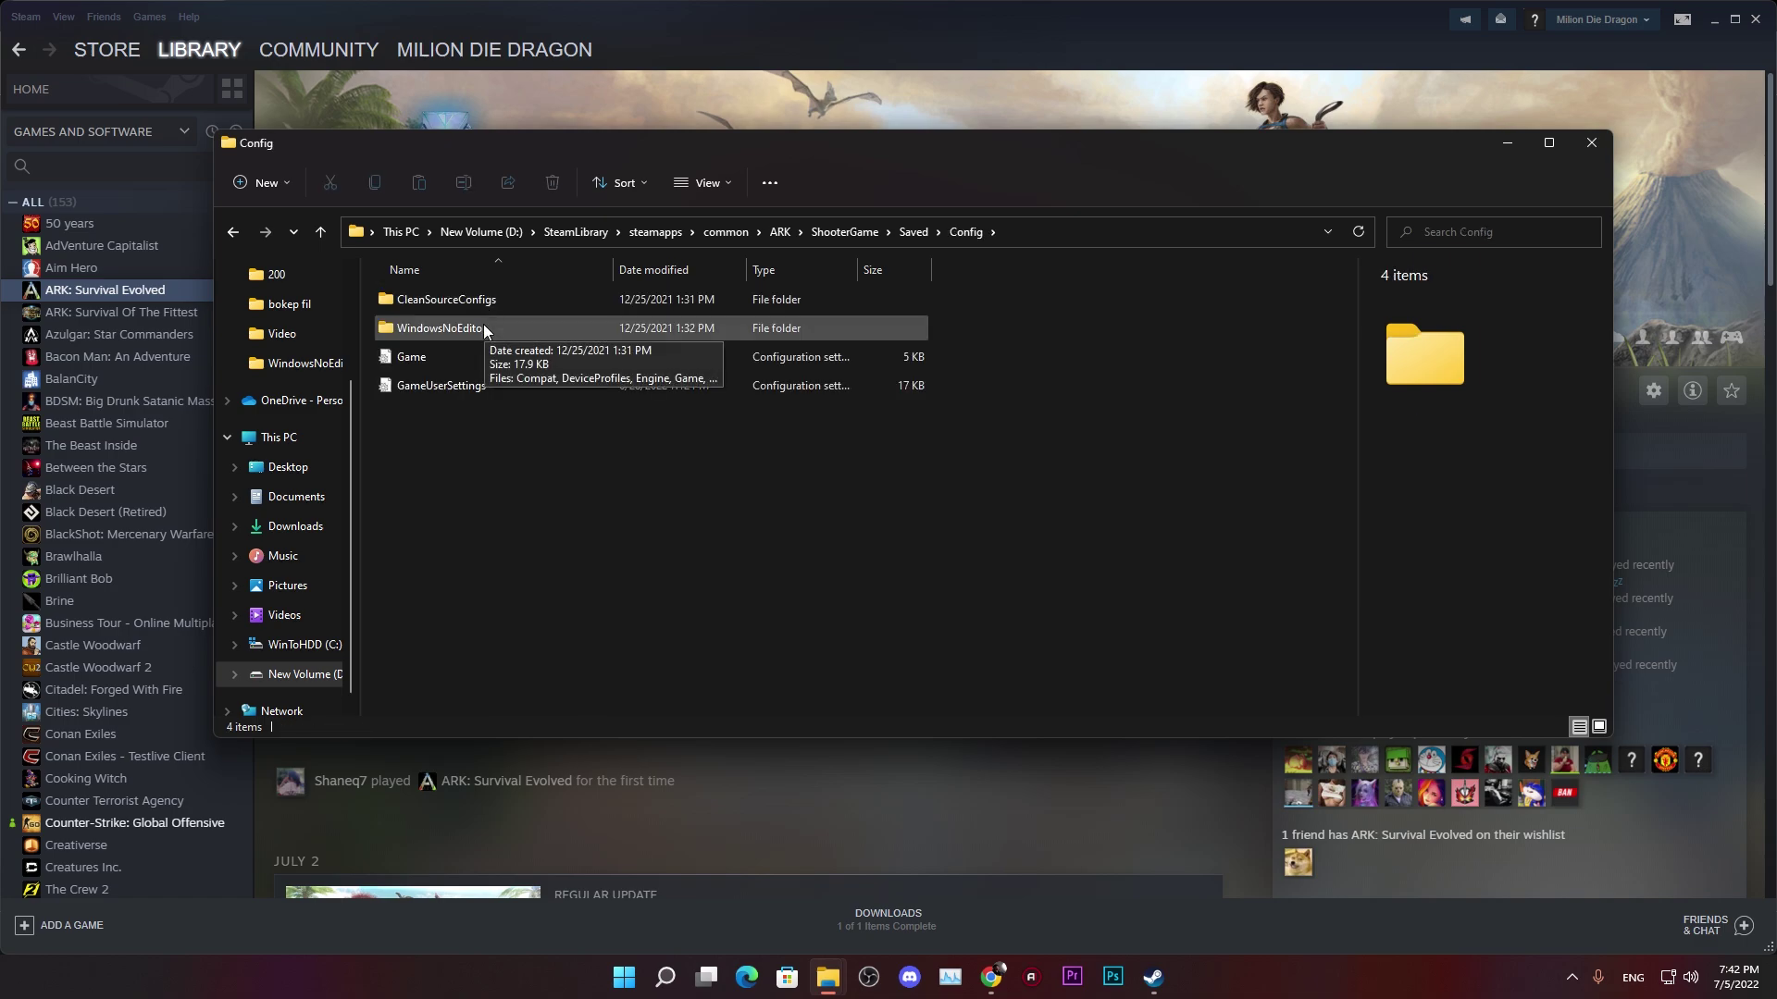
double_click(483, 325)
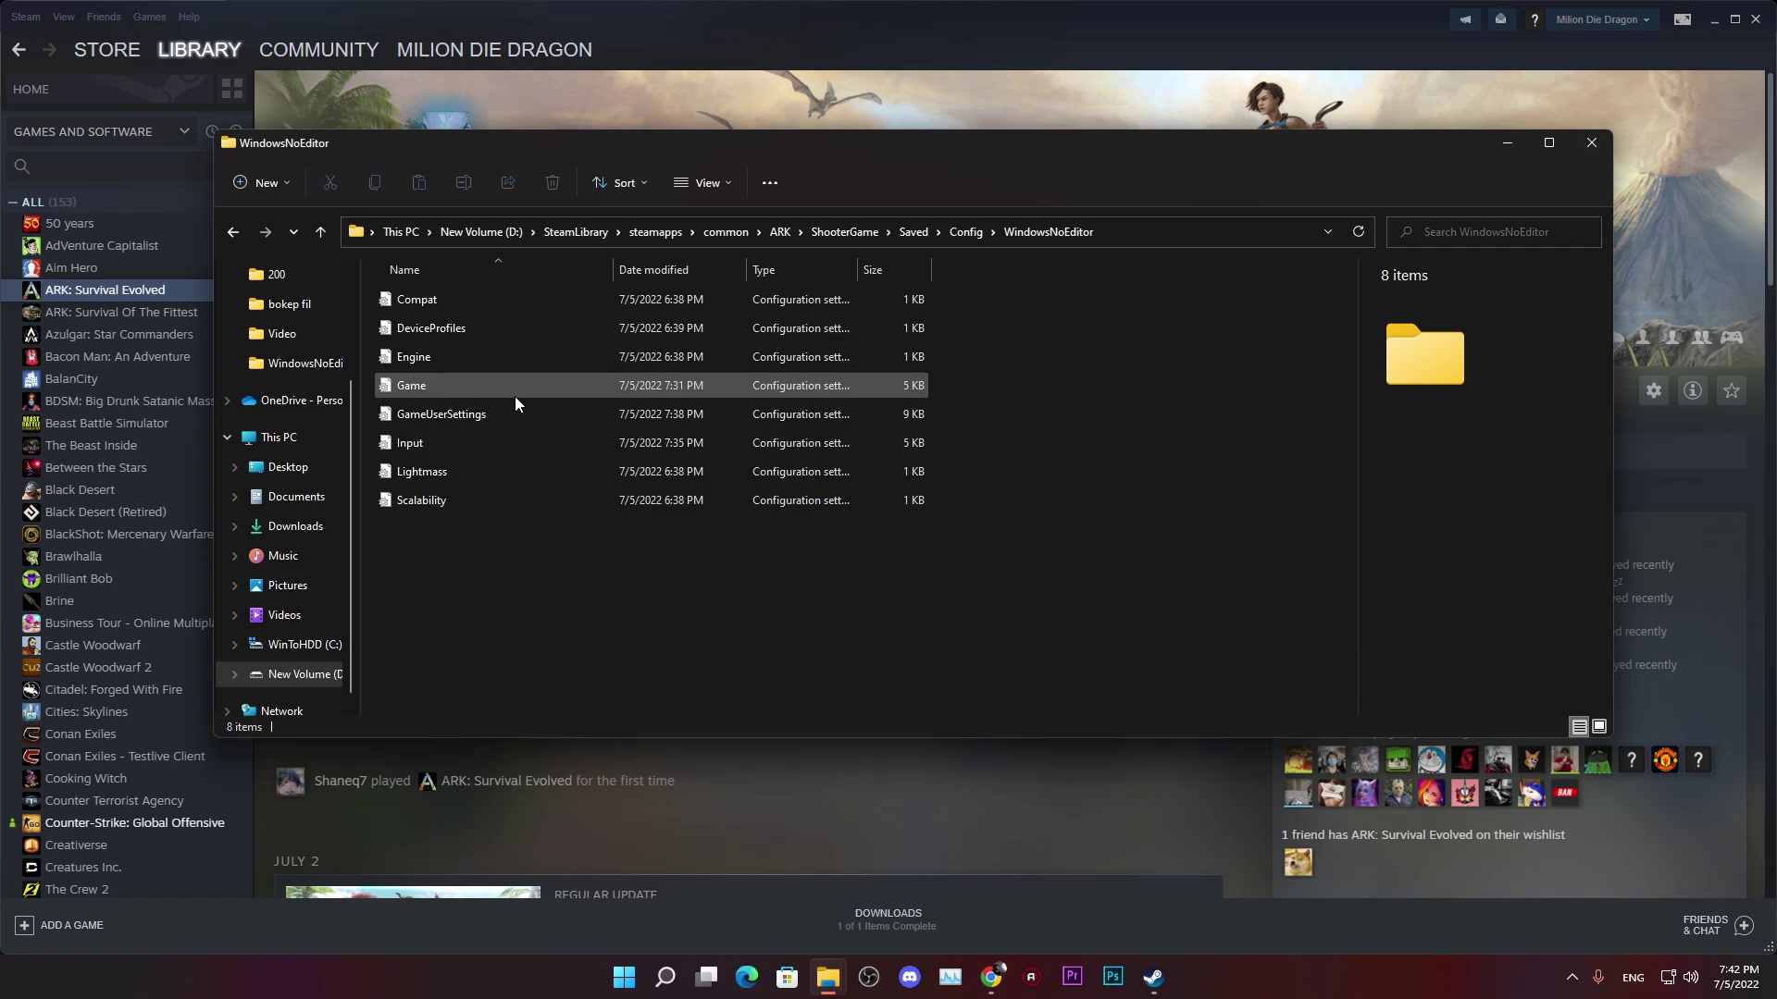
Step: Select the GameUserSettings configuration file in the WindowsNoEditor folder
click(474, 416)
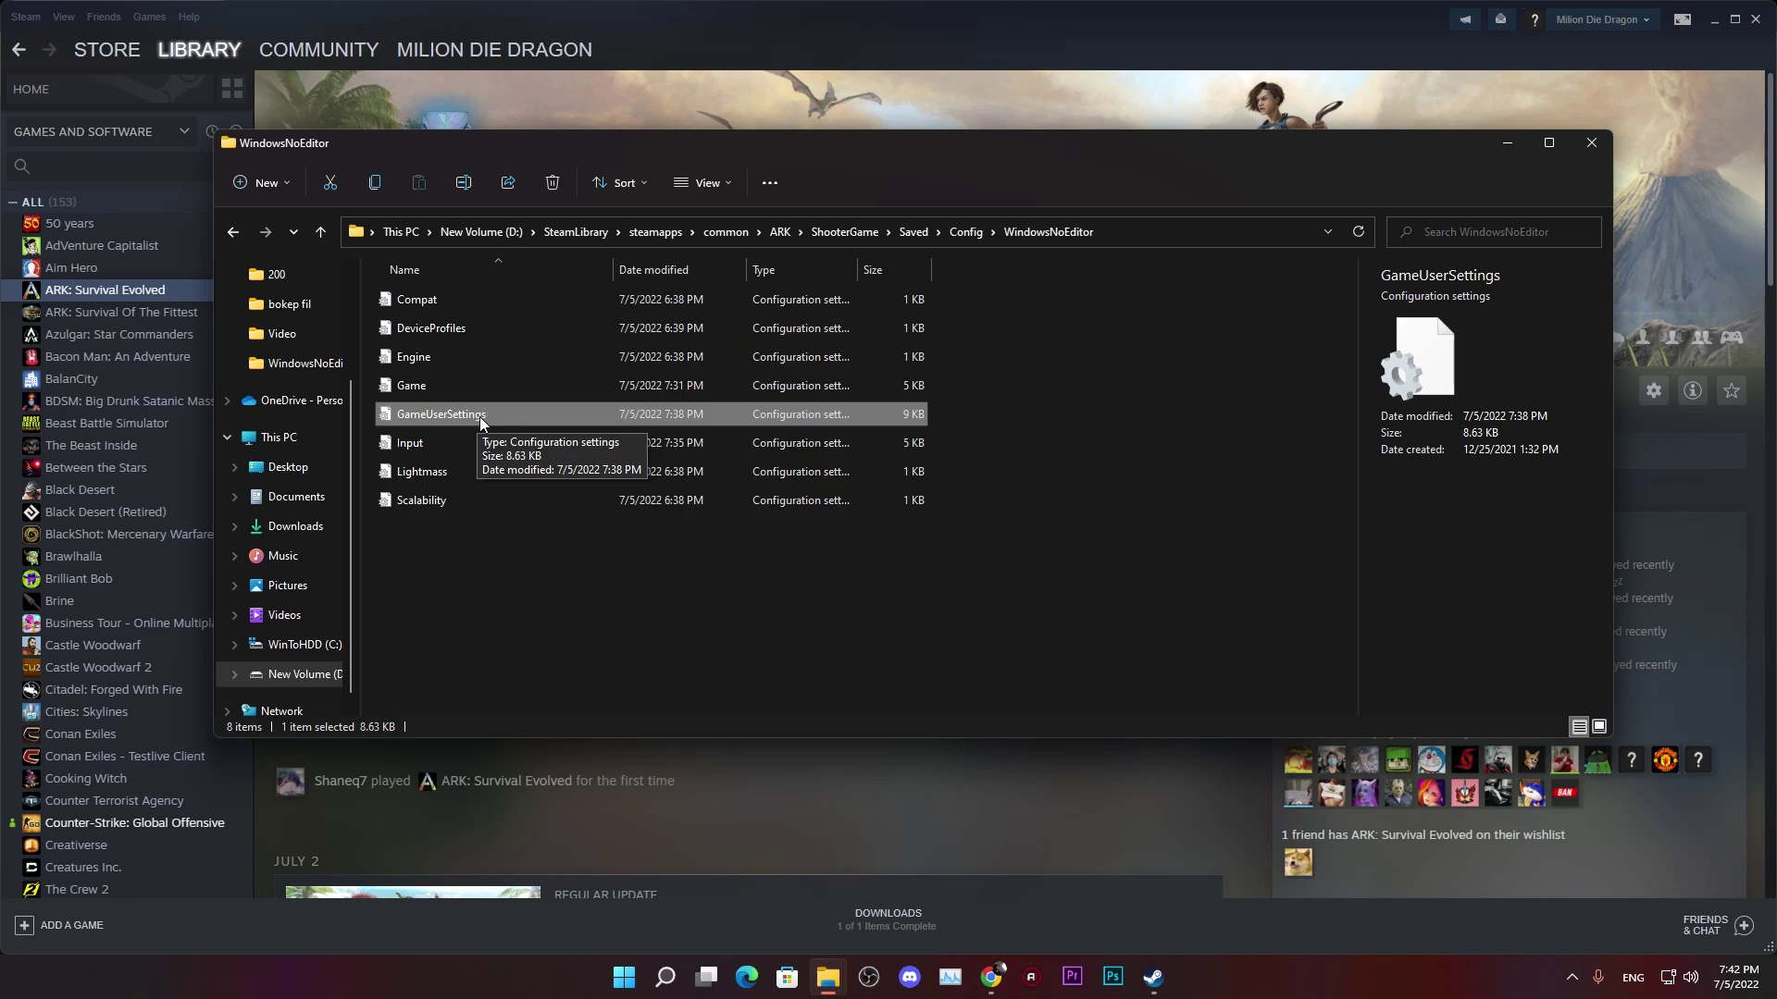
click(479, 417)
click(493, 415)
click(519, 579)
click(518, 577)
click(520, 416)
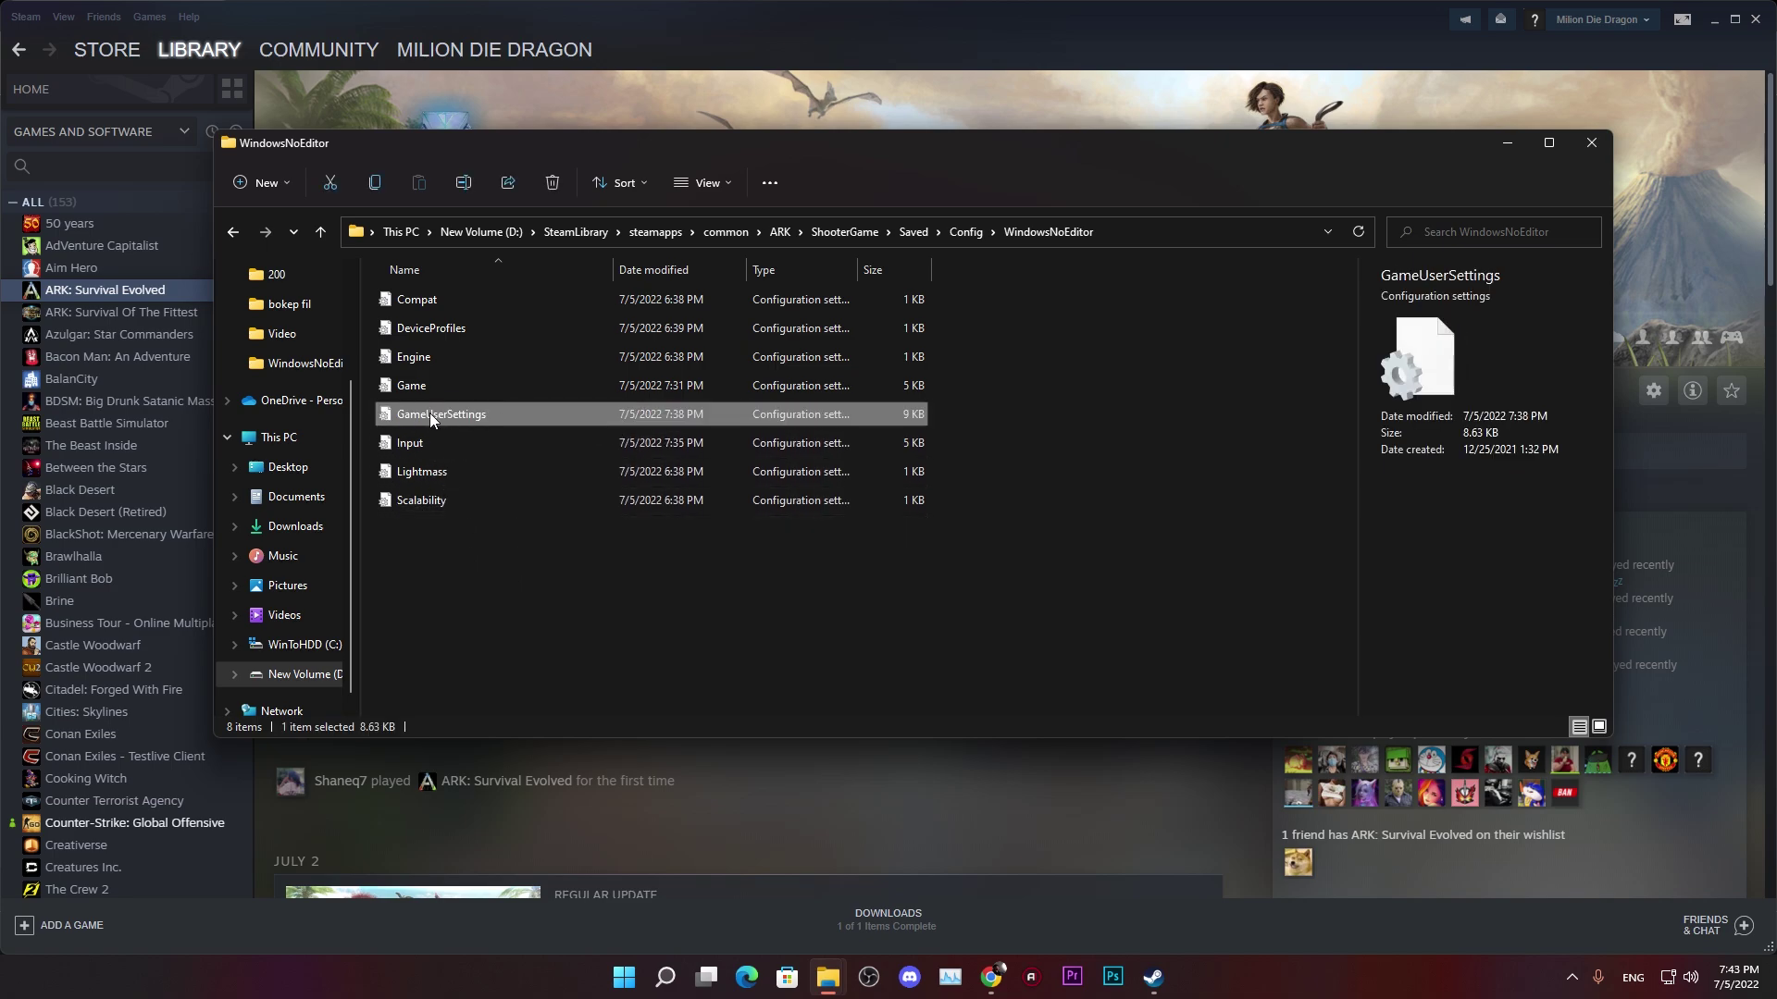
Step: Open the Game configuration file in Notepad to view its contents, and close it again
click(407, 387)
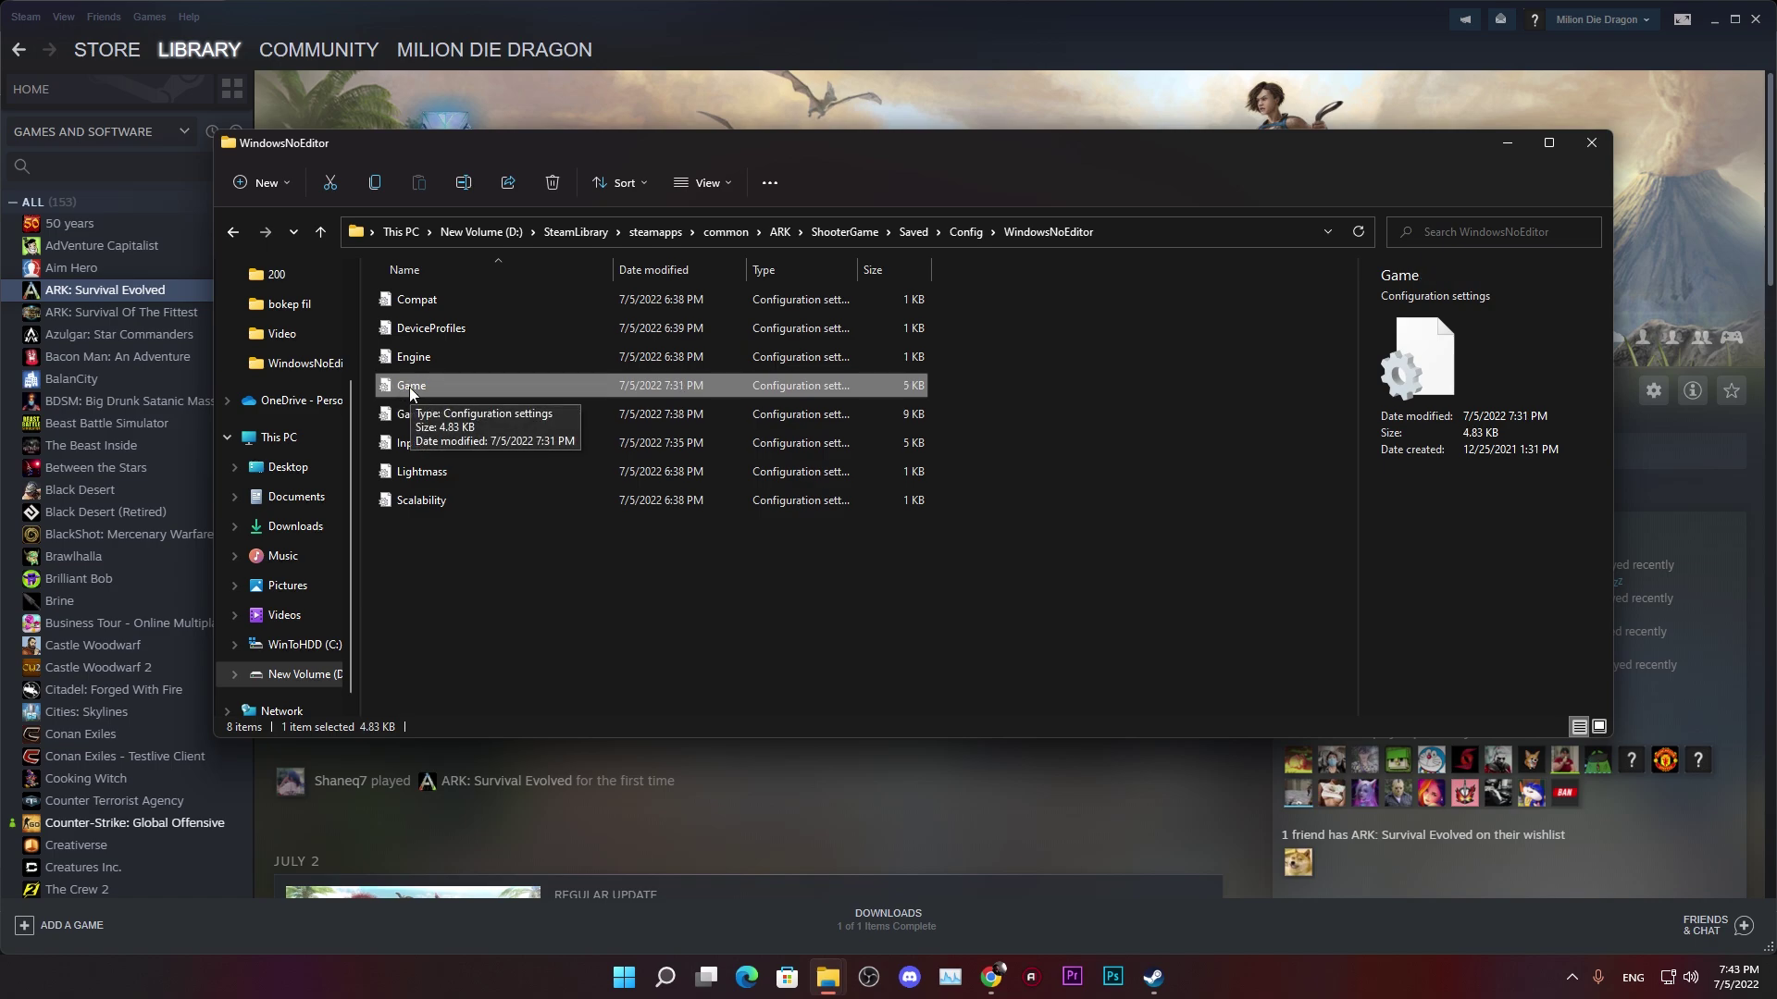
double_click(409, 386)
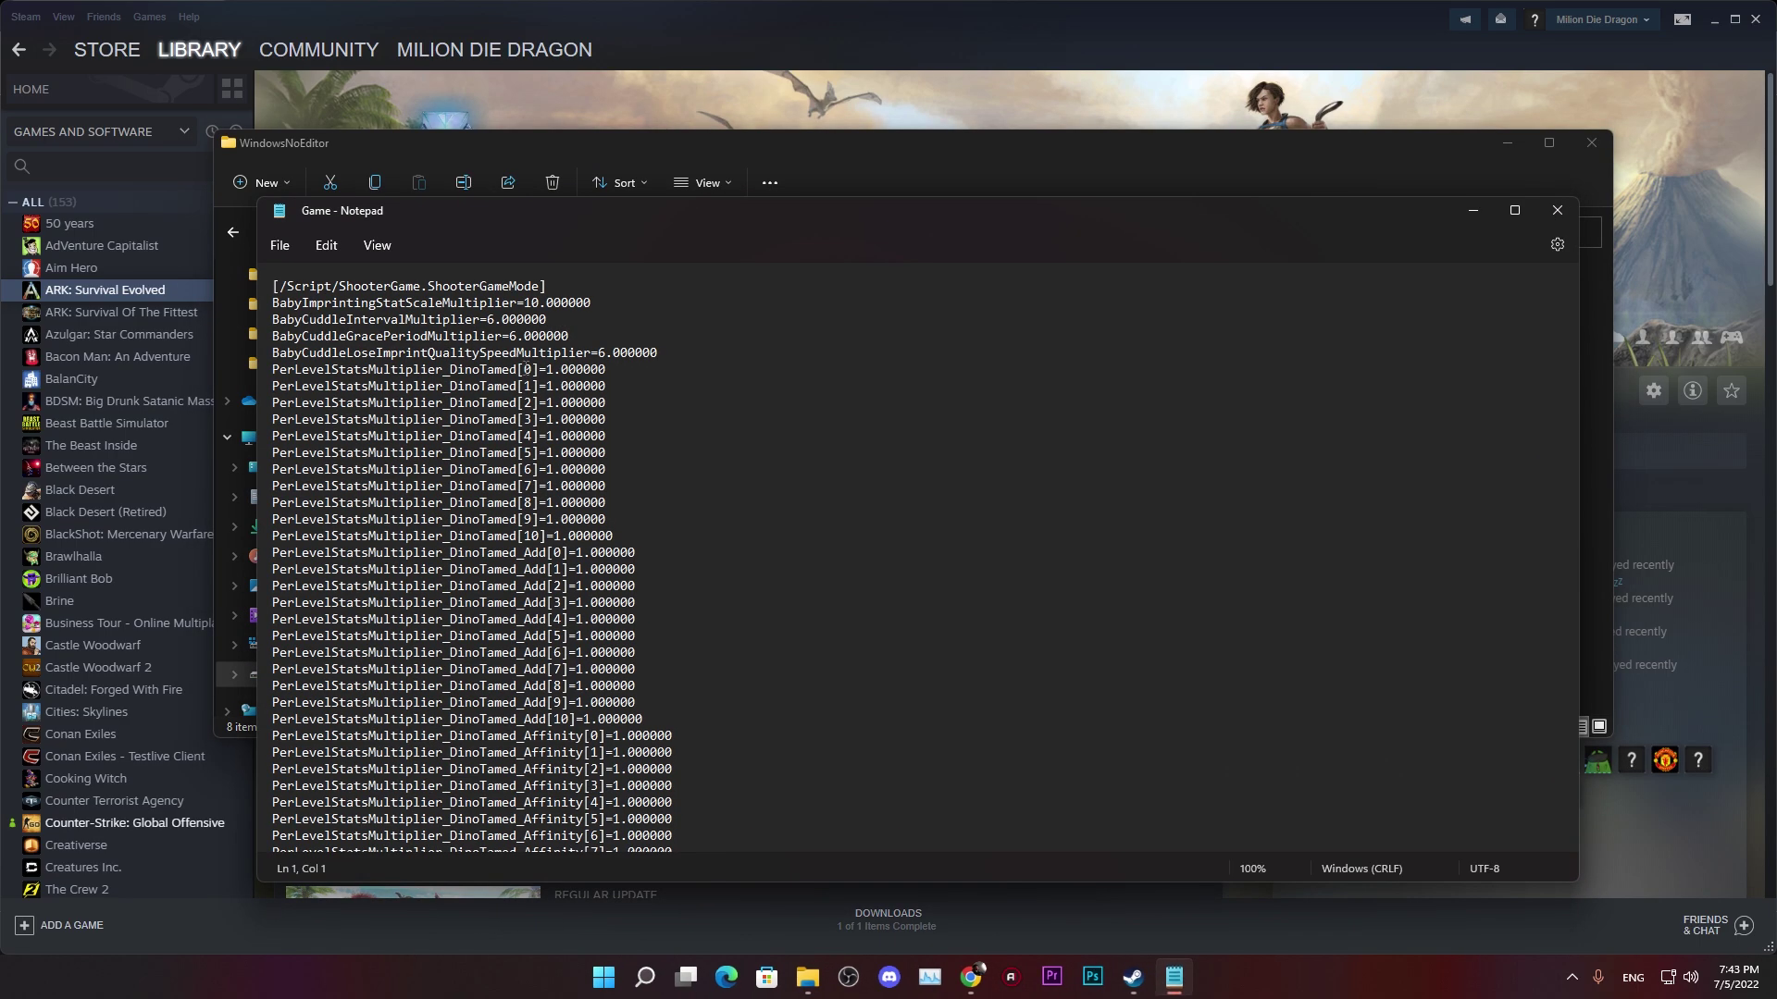
click(1557, 210)
Step: Open the Game configuration file in Notepad and maximize its window
right_click(465, 382)
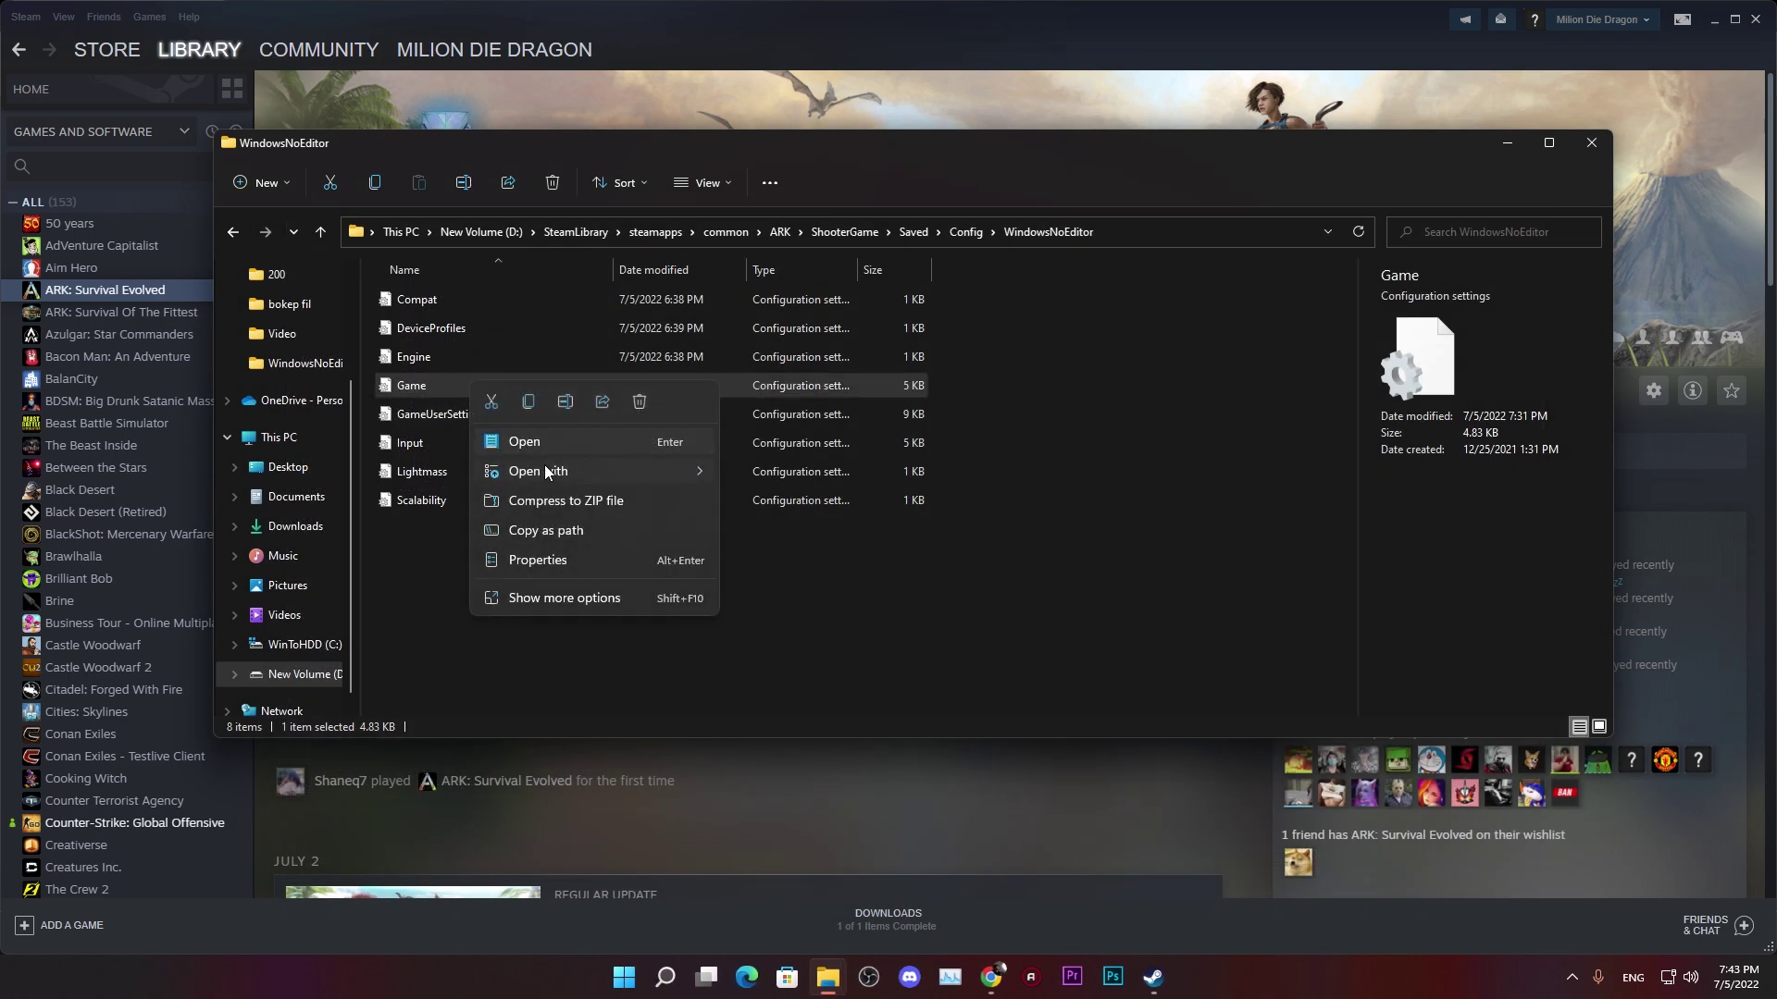
mouse_move(544, 470)
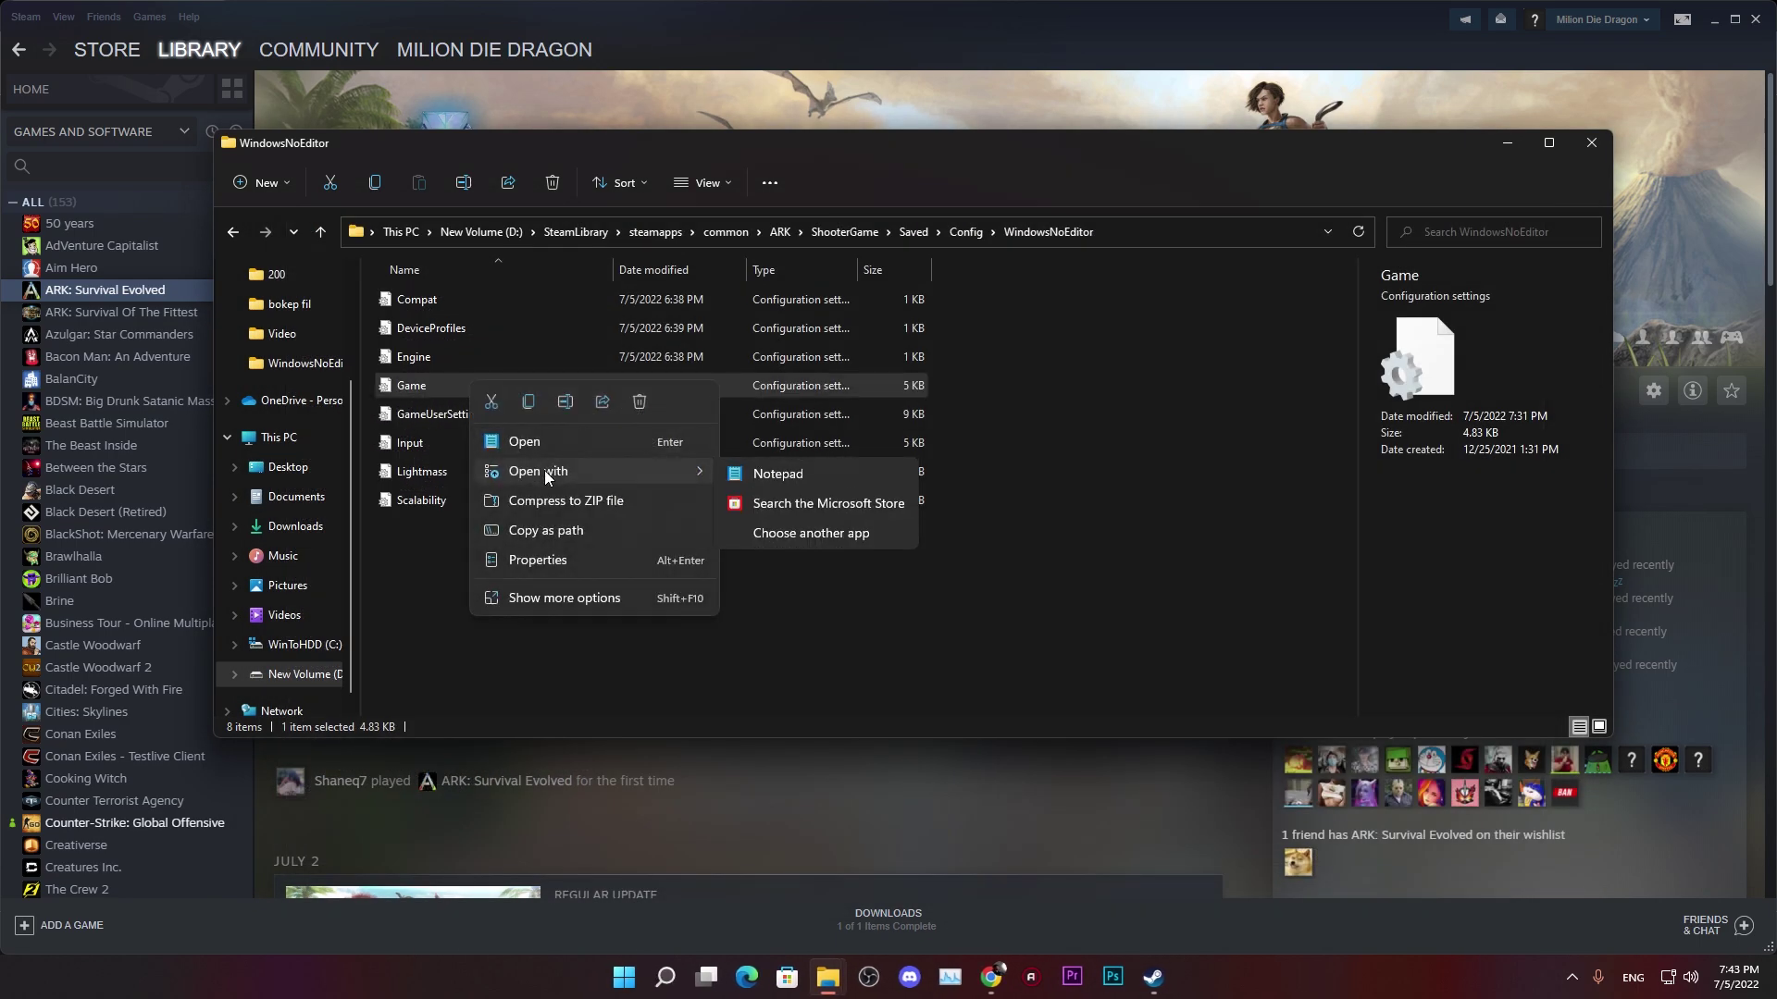
click(794, 474)
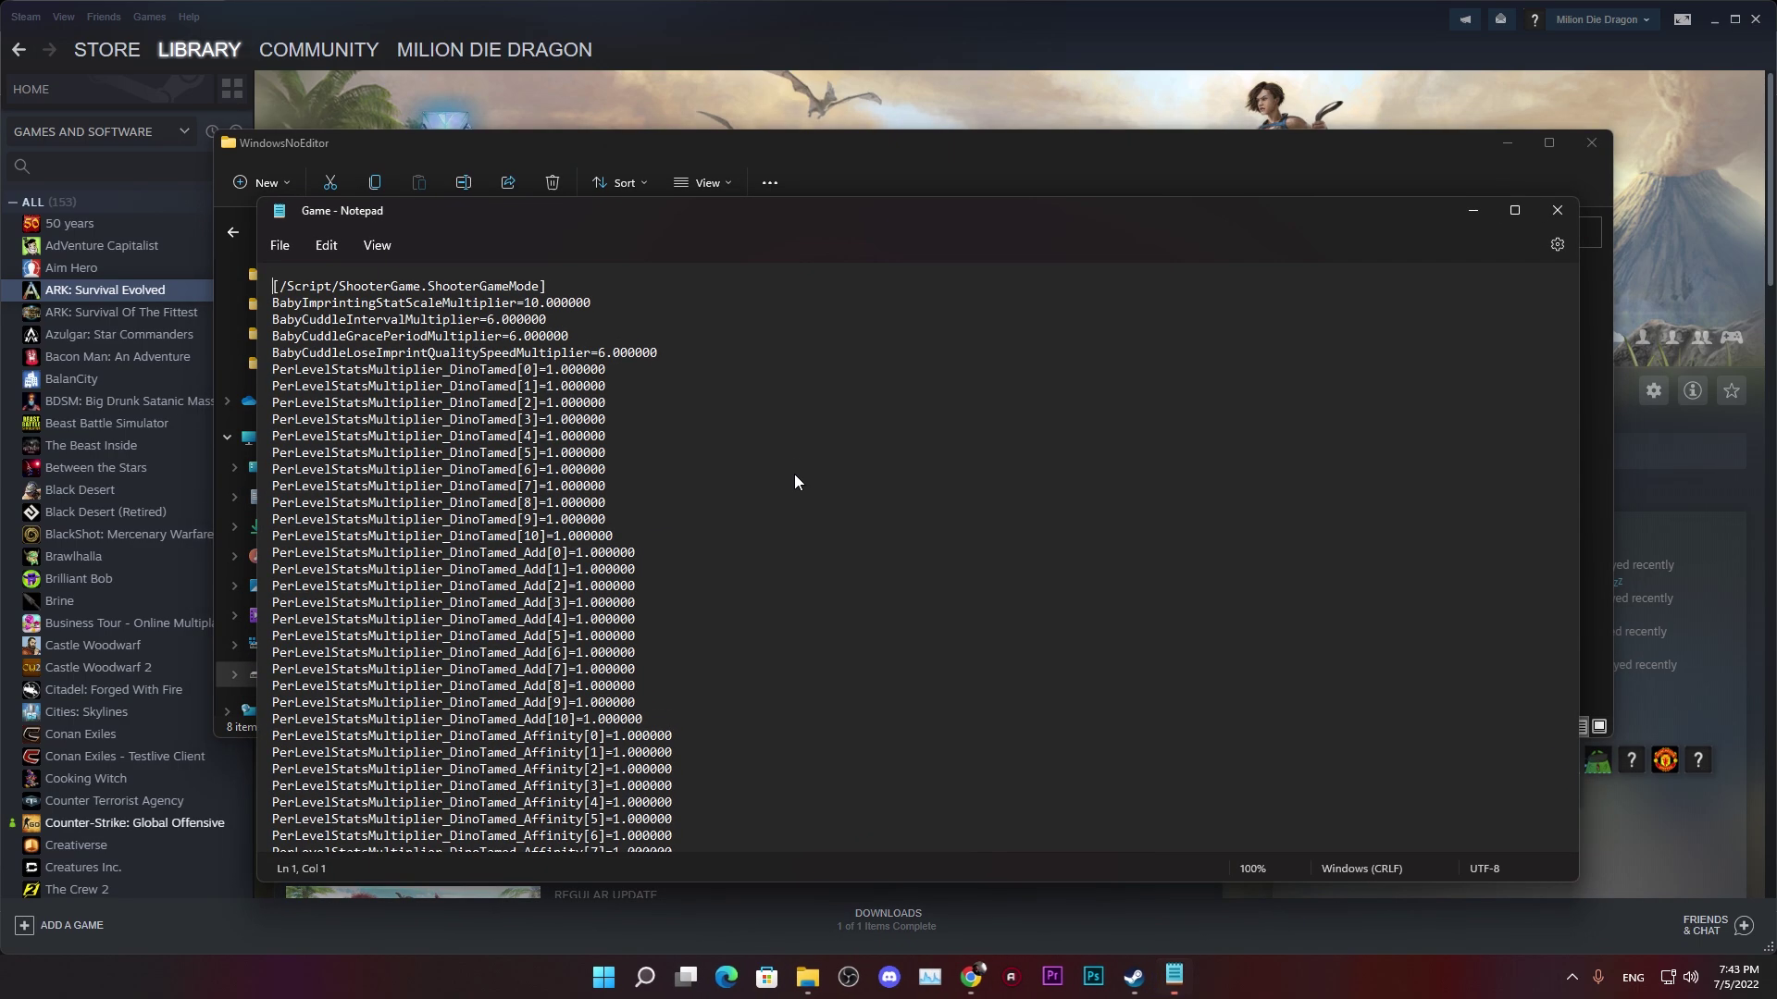
click(1515, 210)
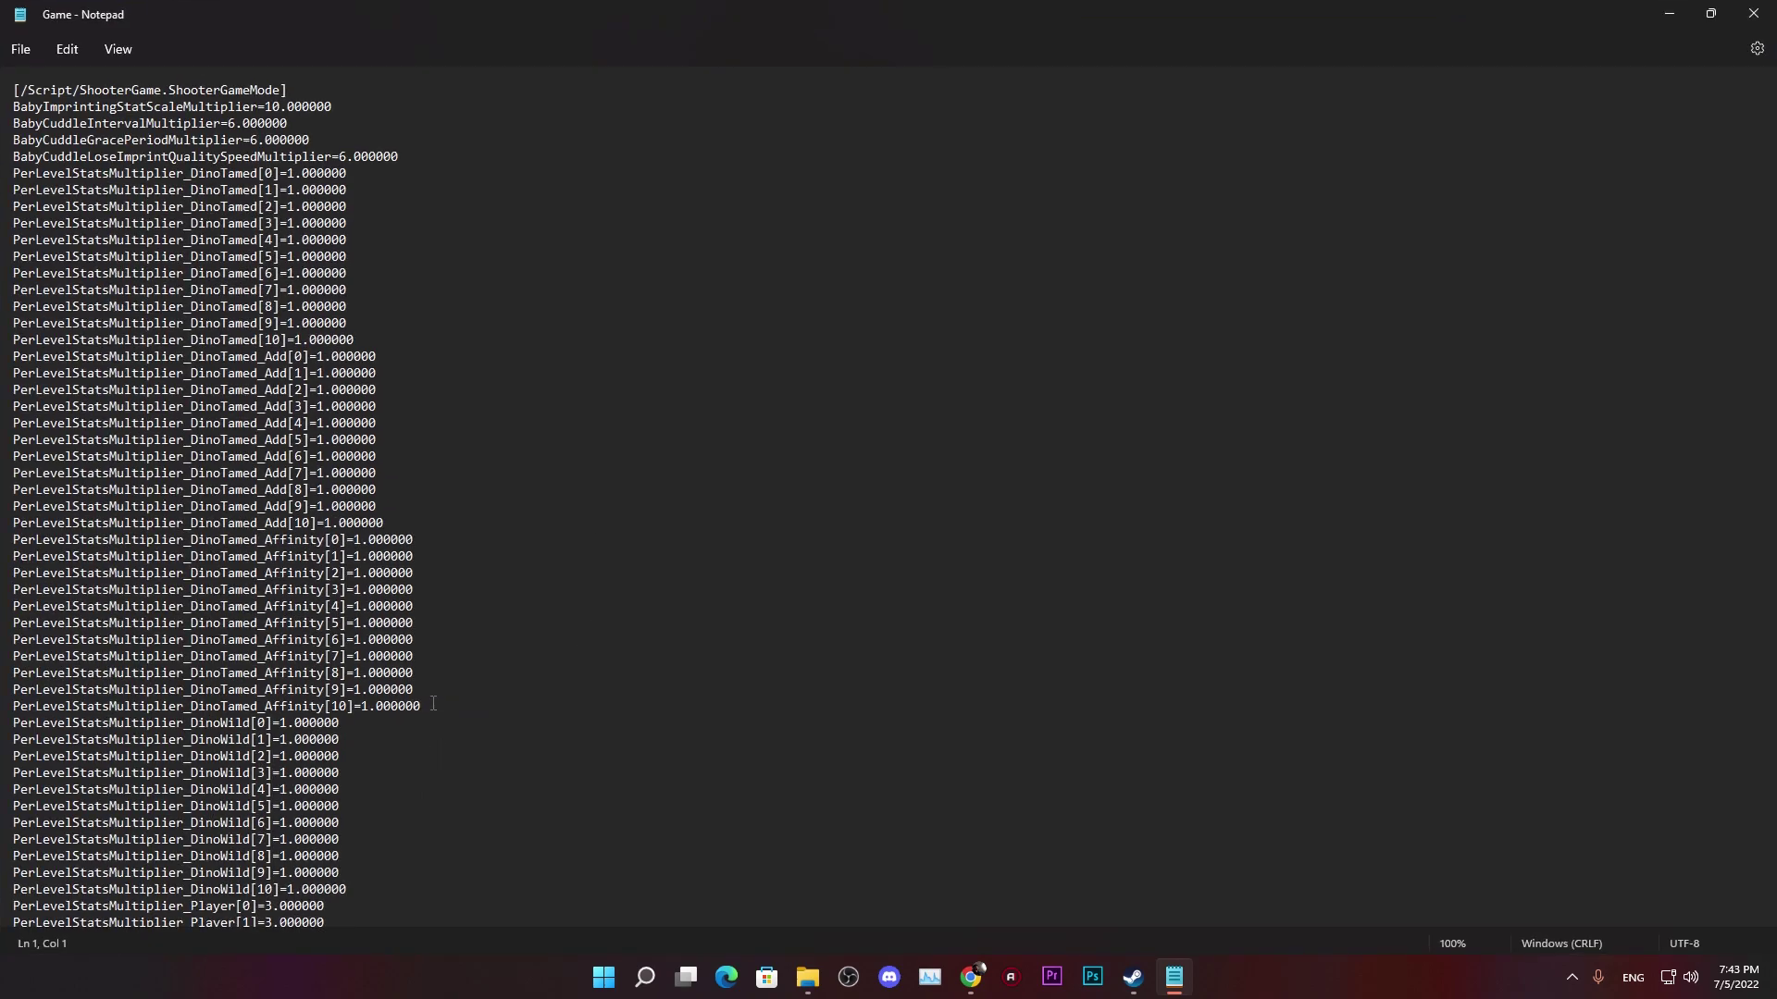
Step: Examine the settings at the end of the Game file, down to the blank lines below bAllowFlyerSpeedLeveling
drag(17, 90, 561, 889)
click(486, 841)
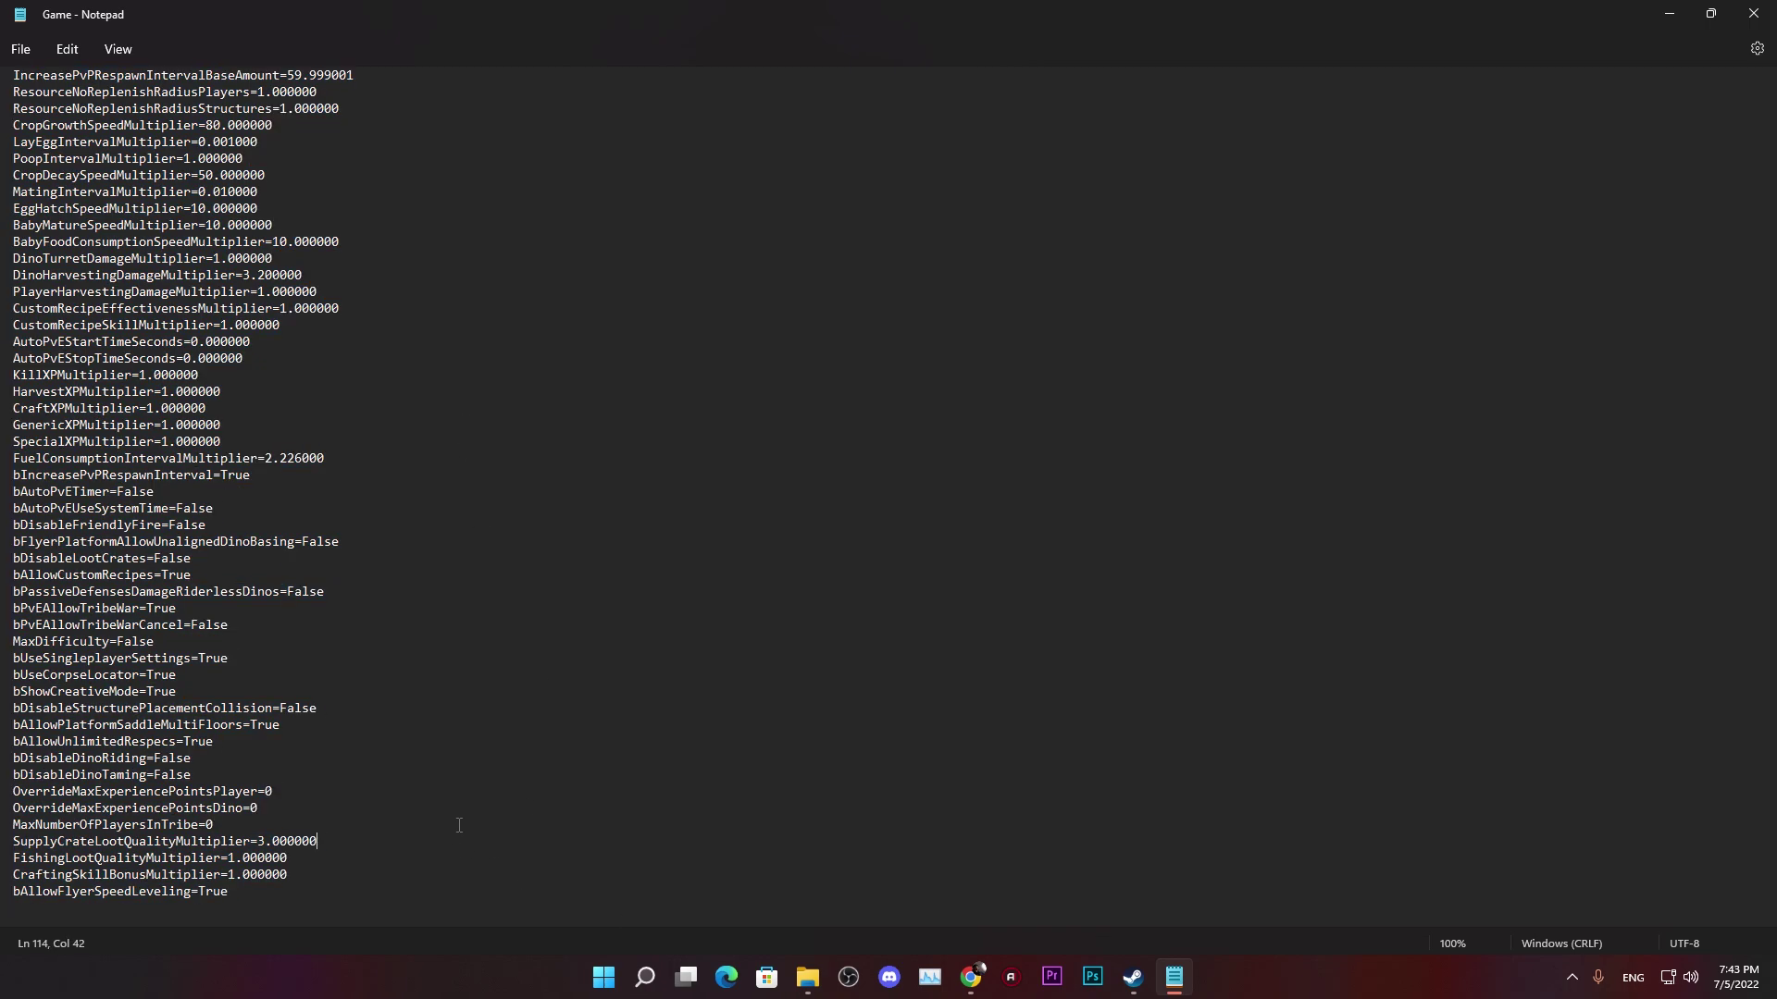
scroll(438, 822, down, 1)
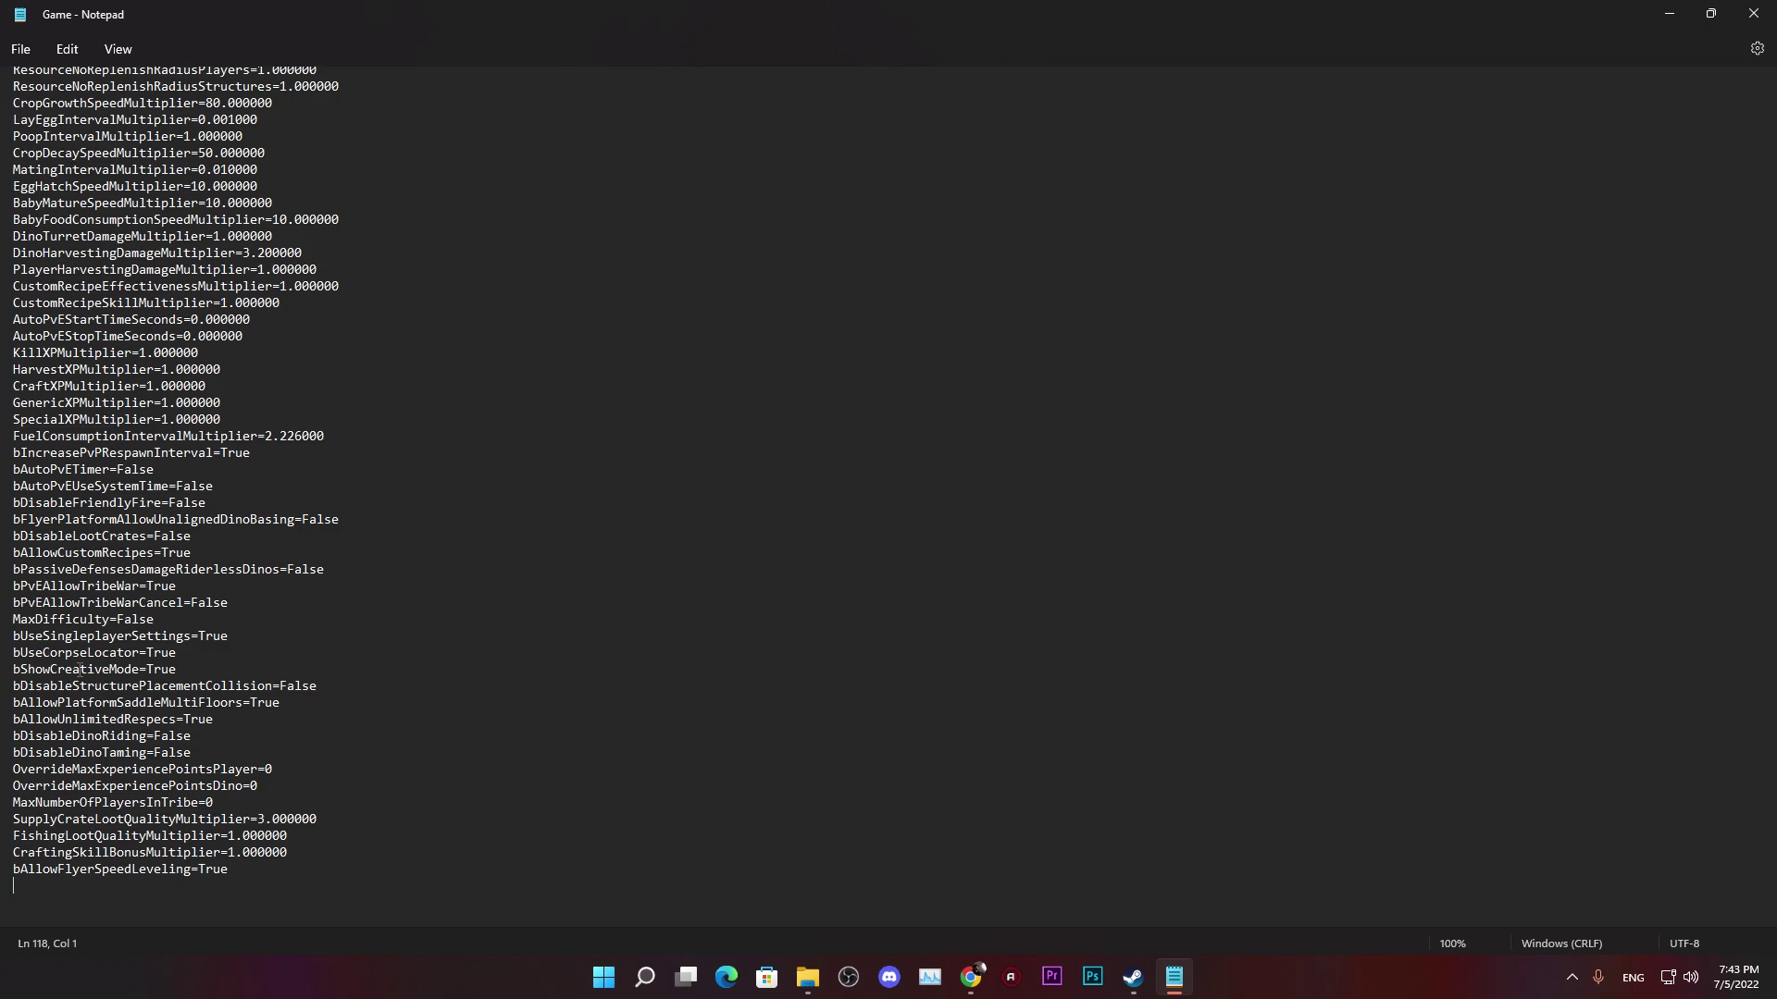
drag(558, 912, 1194, 734)
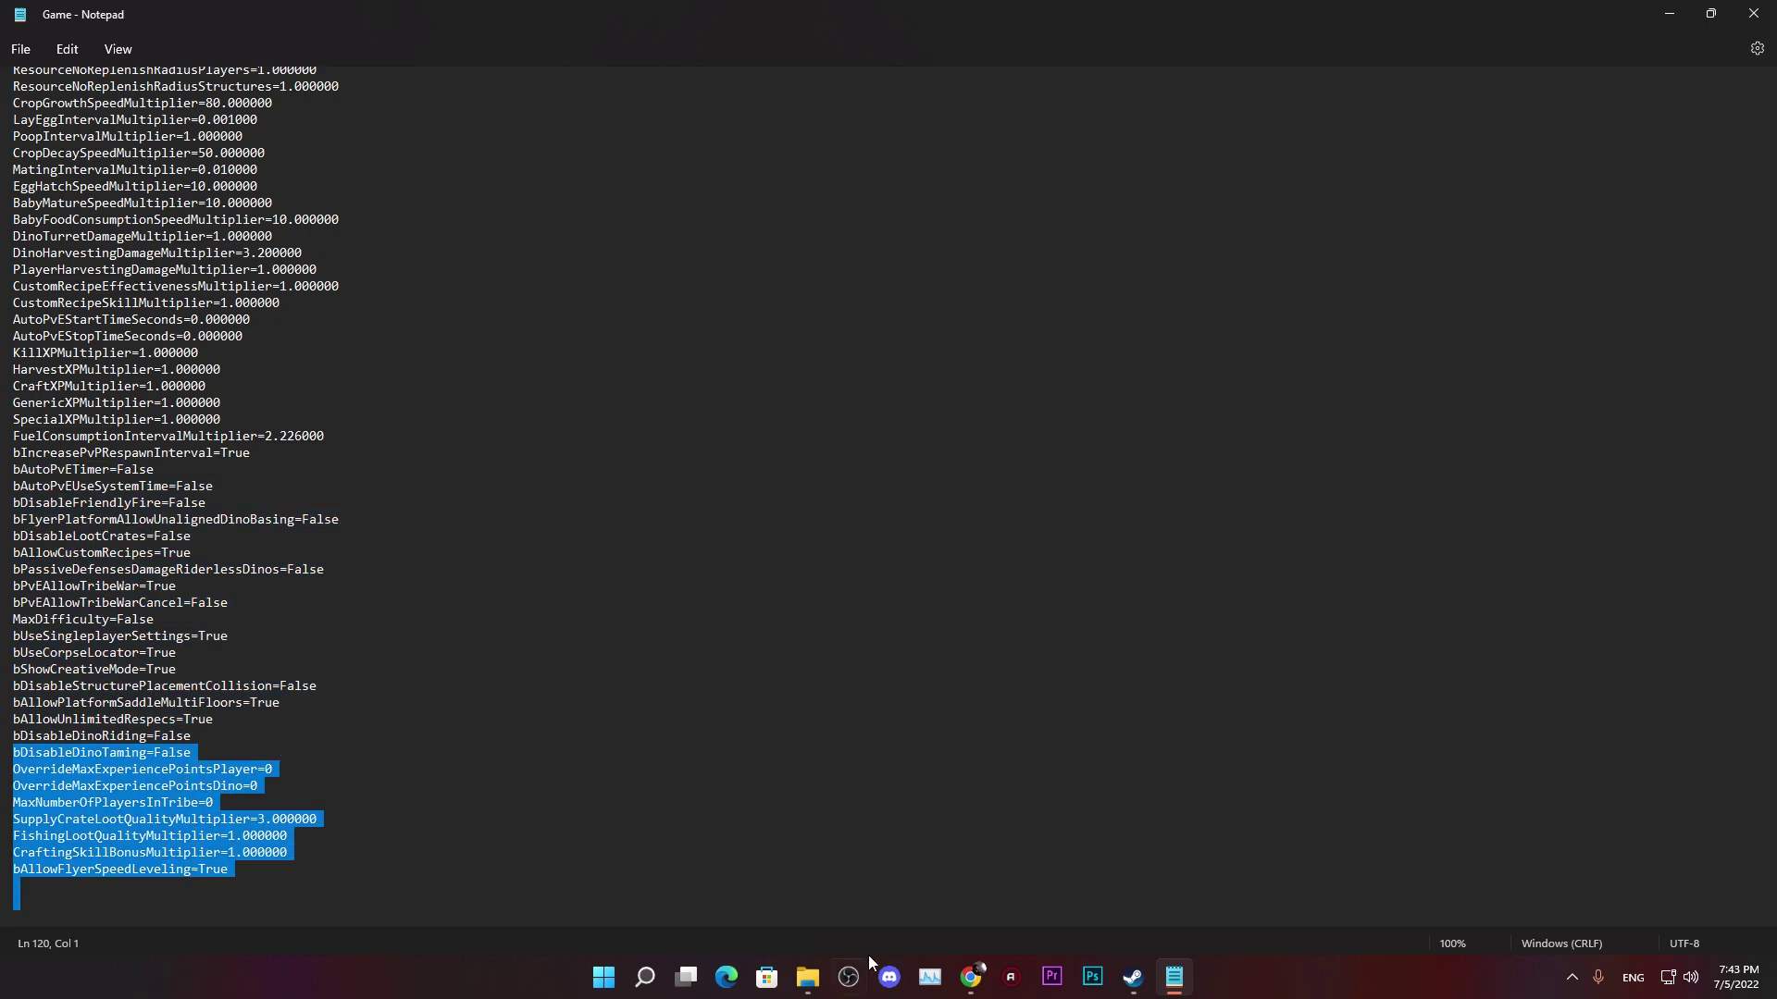
click(288, 837)
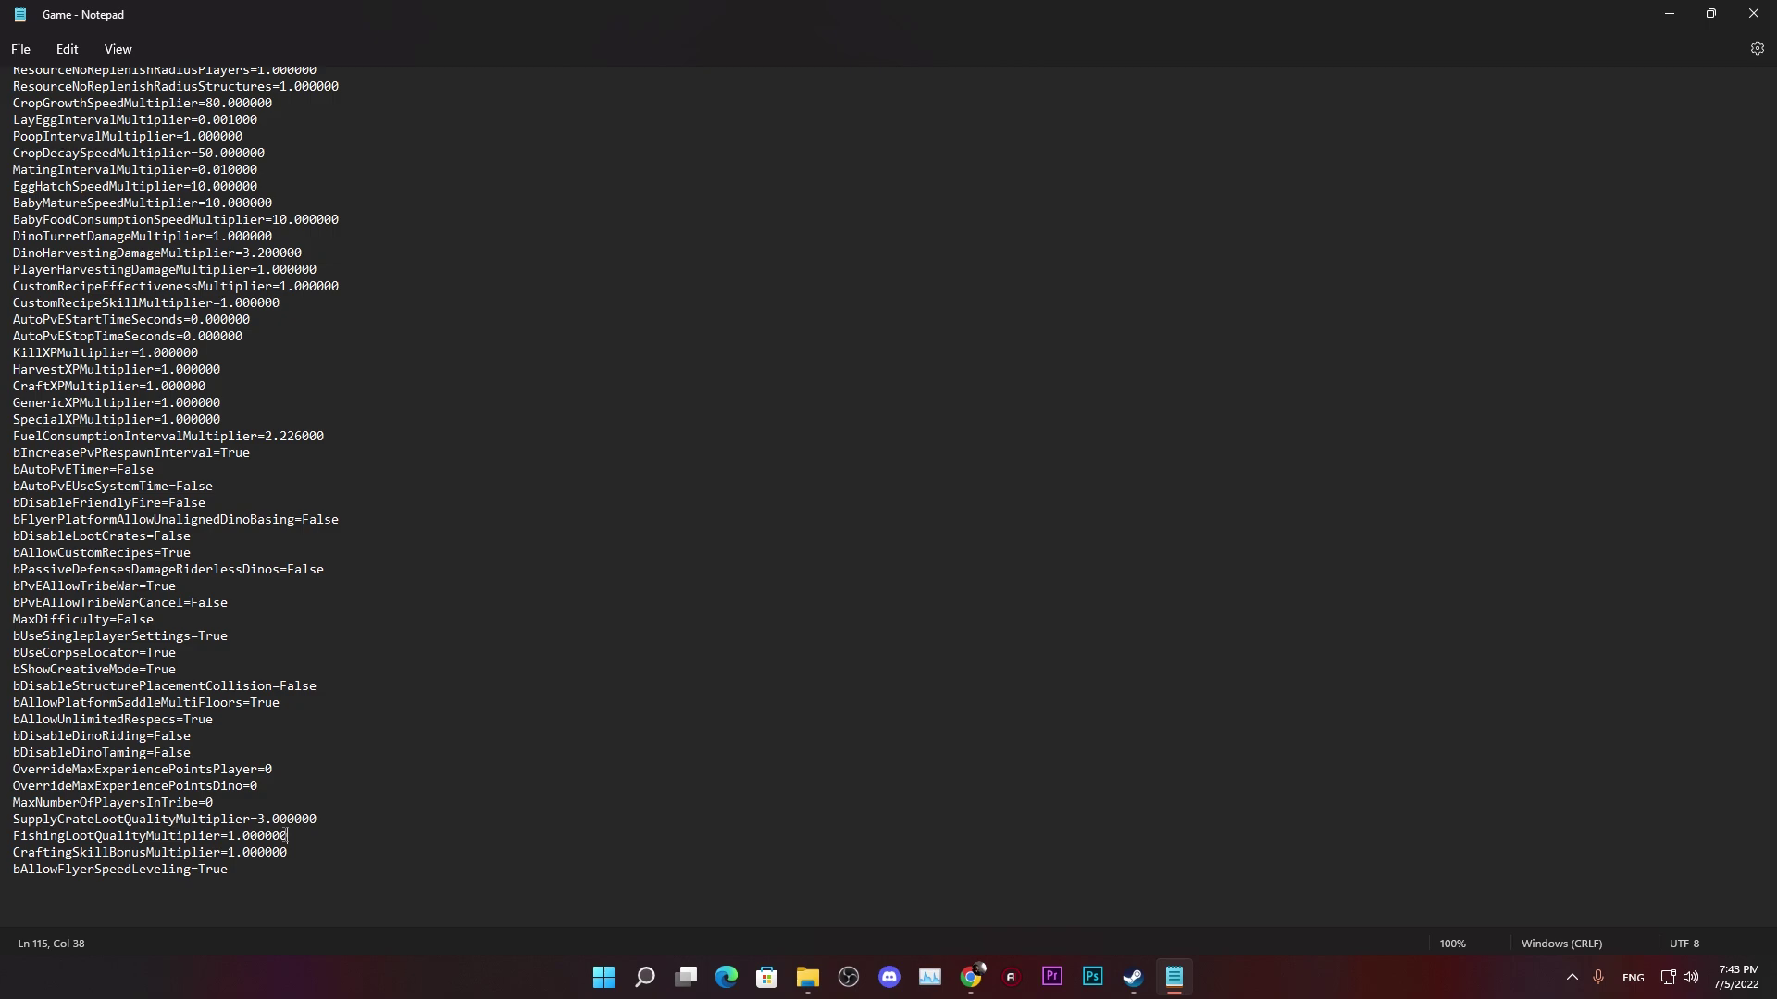
click(32, 886)
drag(287, 856, 120, 519)
click(120, 519)
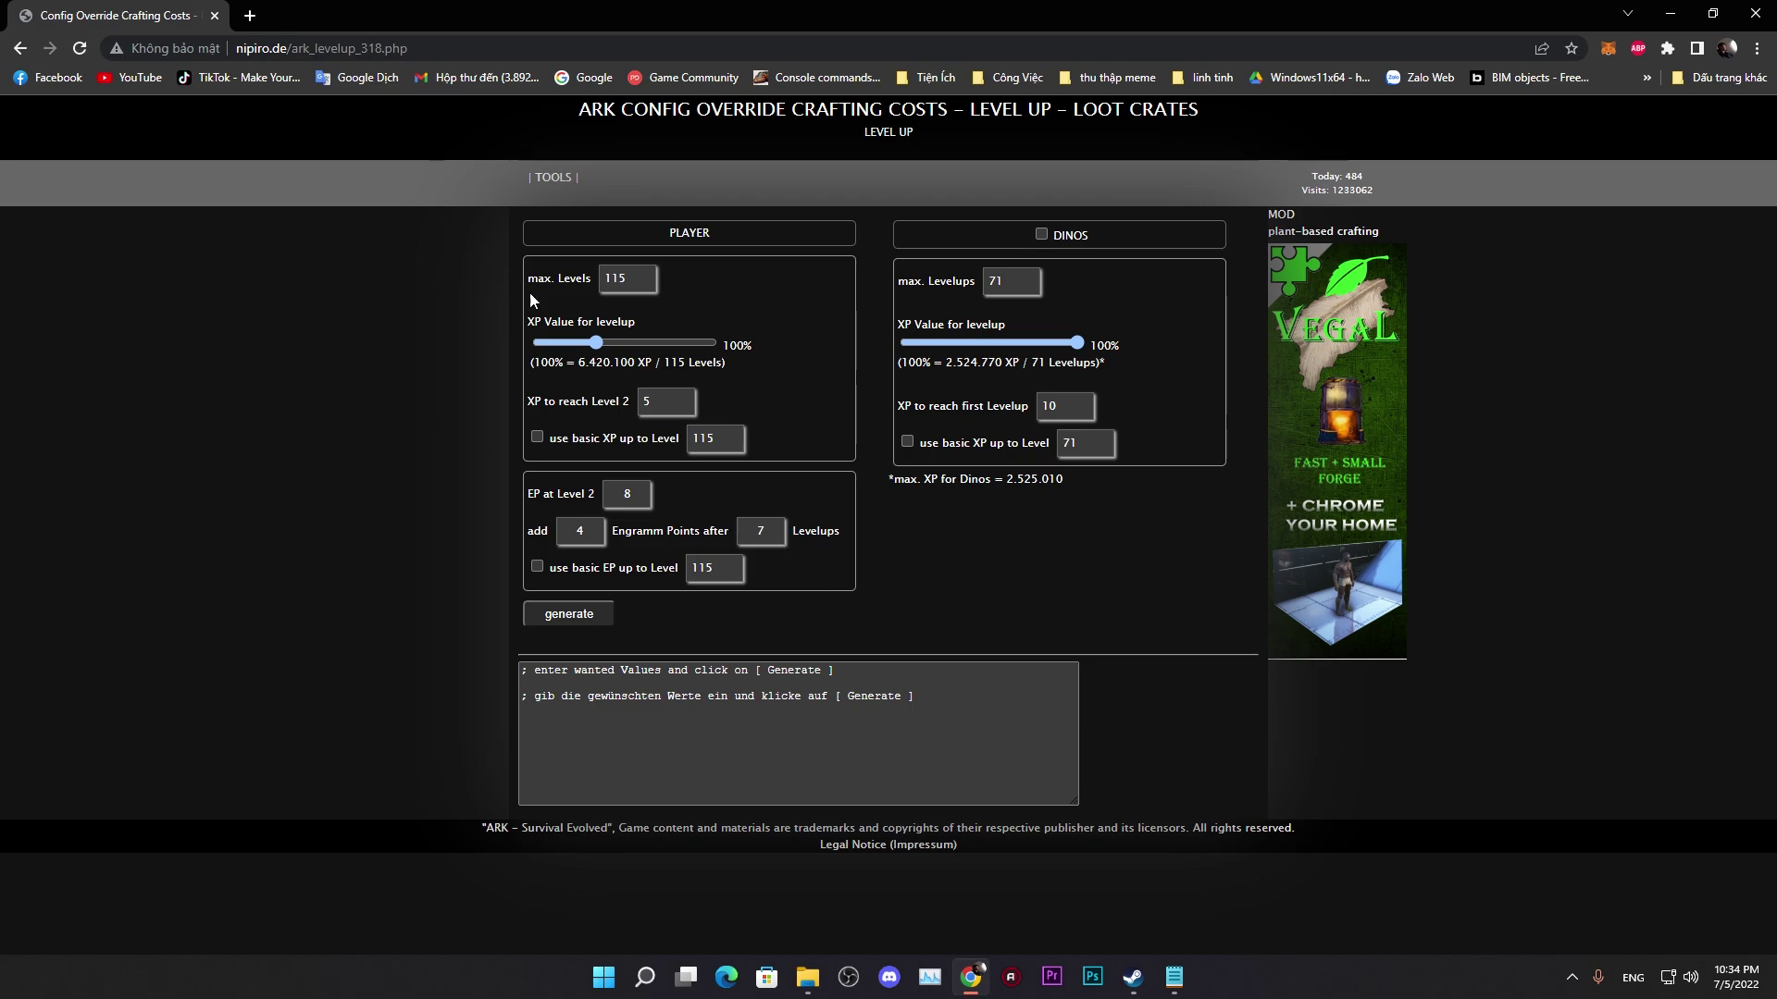
Step: Examine the PLAYER and DINOS sections and the player's max. Levels setting on nipiro.de's level-up generator in Chrome
drag(564, 289, 570, 287)
drag(629, 532, 682, 534)
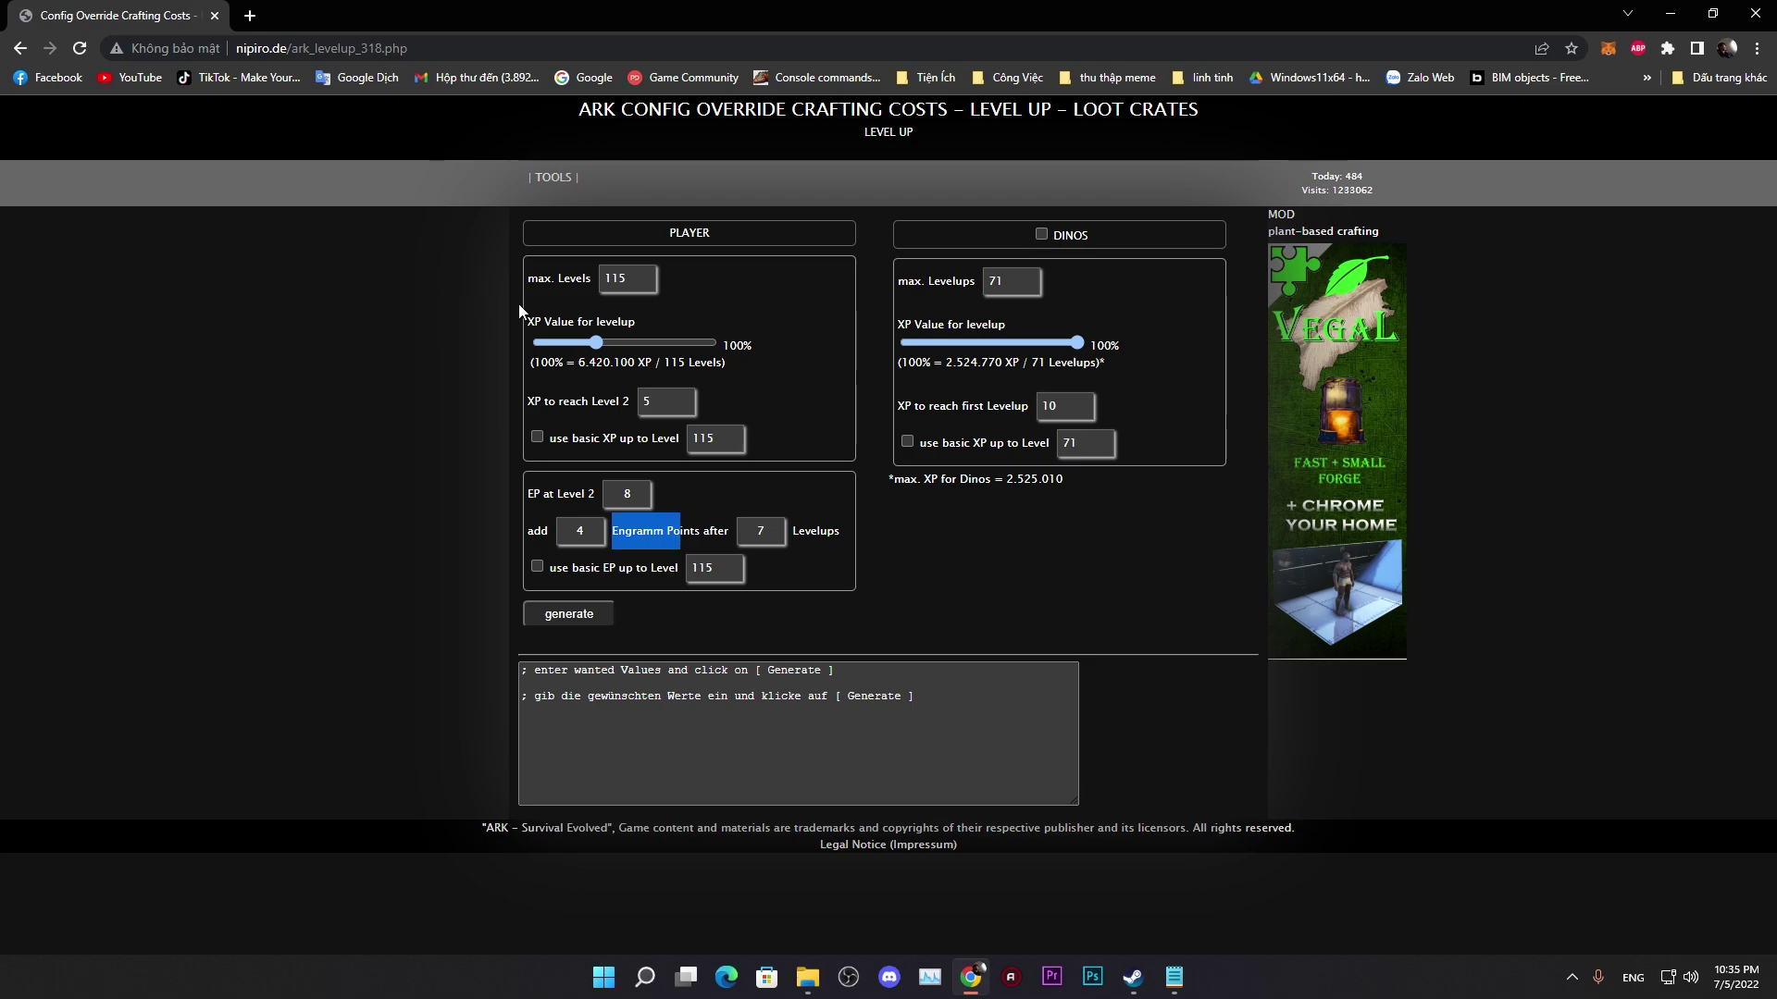
double_click(677, 230)
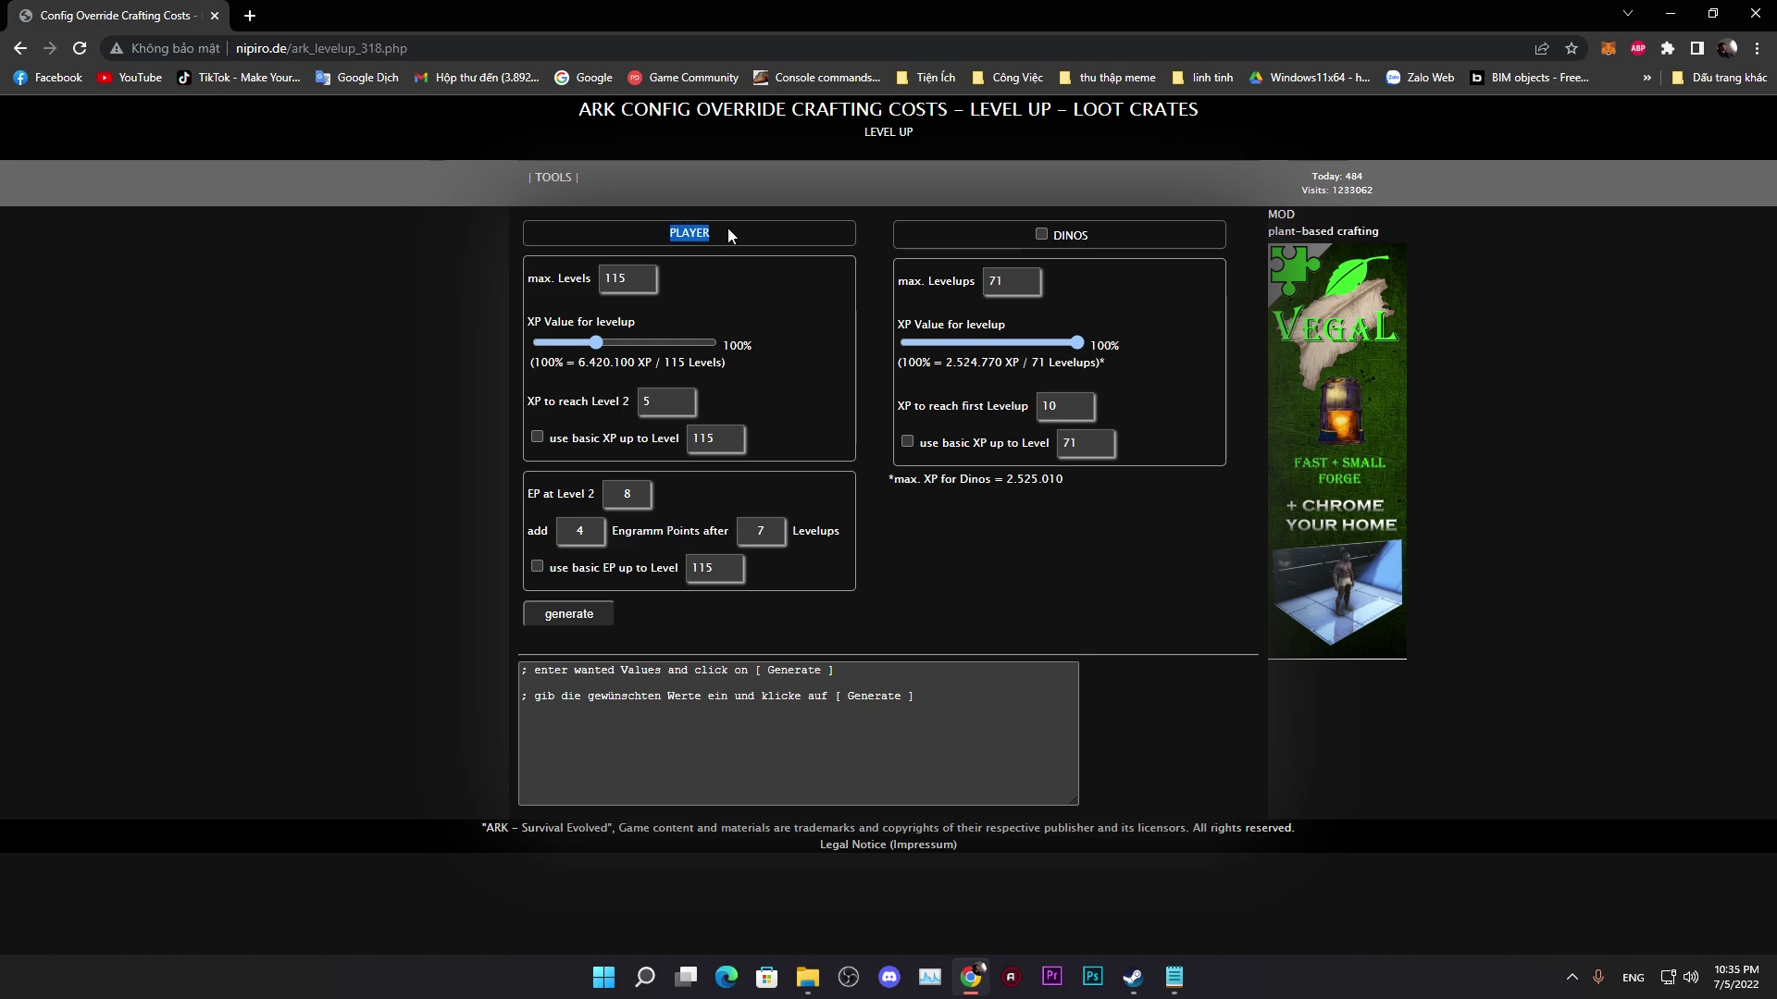
drag(1071, 234, 992, 242)
click(1038, 236)
drag(486, 213, 787, 581)
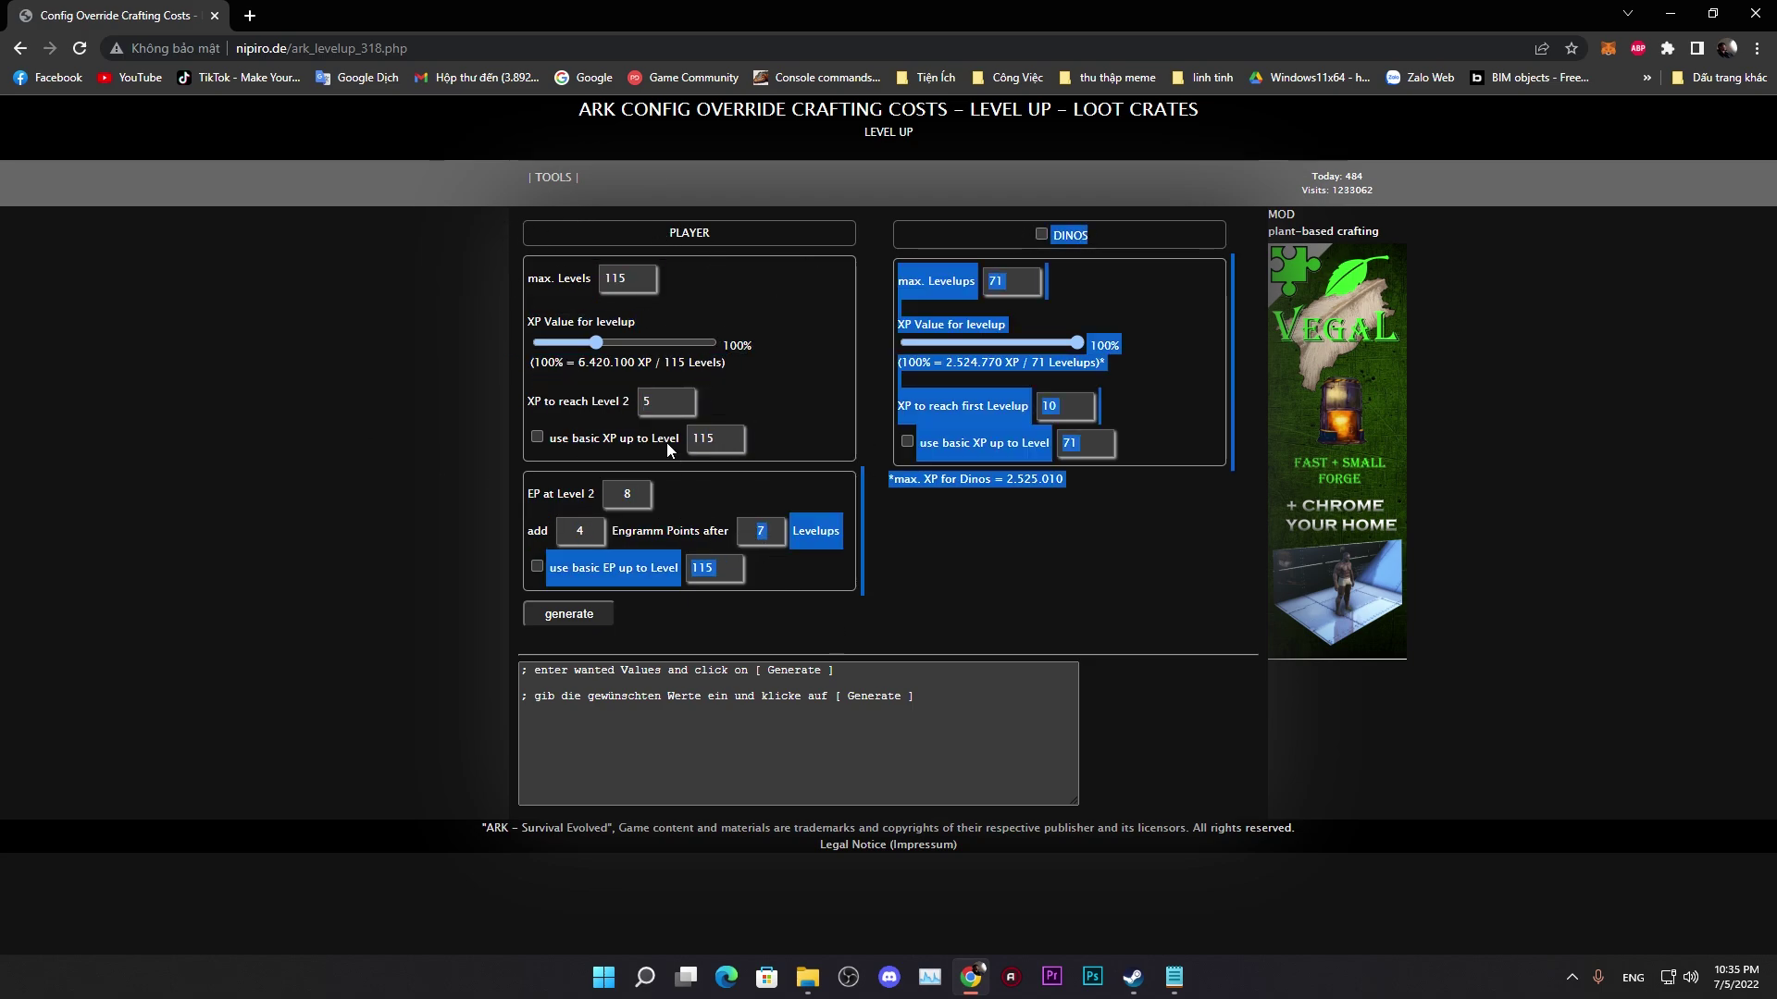
click(694, 246)
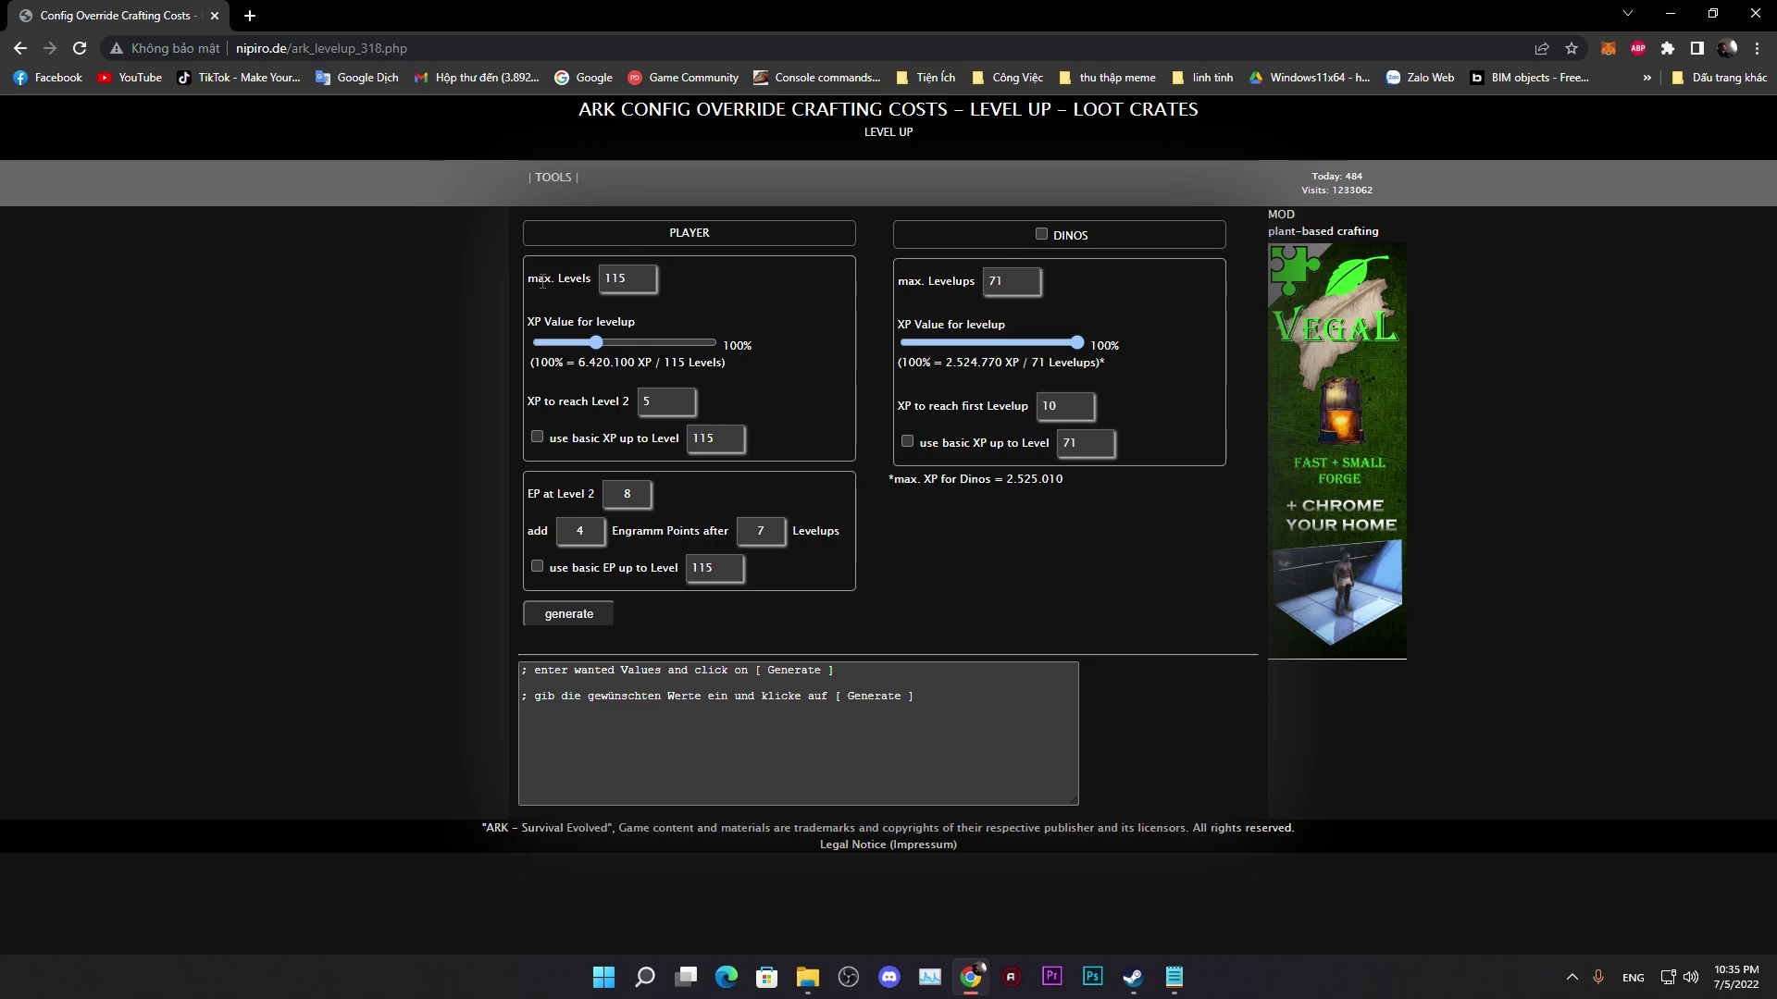
drag(525, 283, 591, 280)
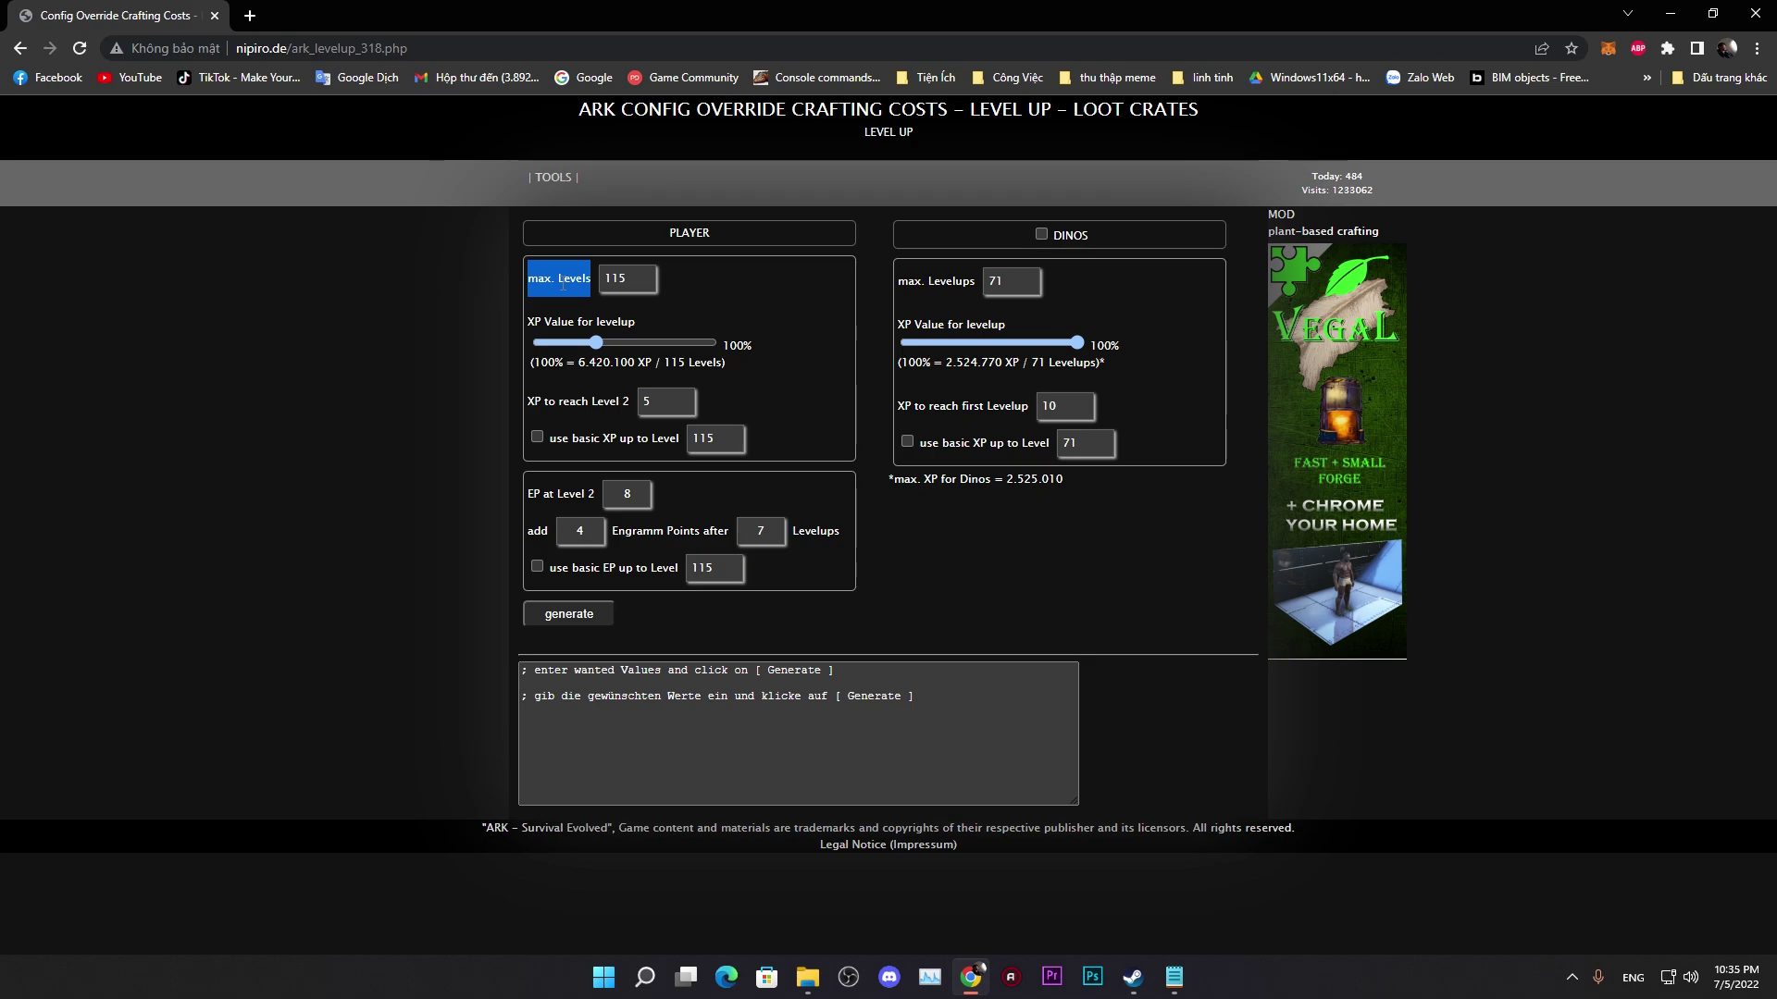
drag(538, 282, 578, 280)
click(544, 280)
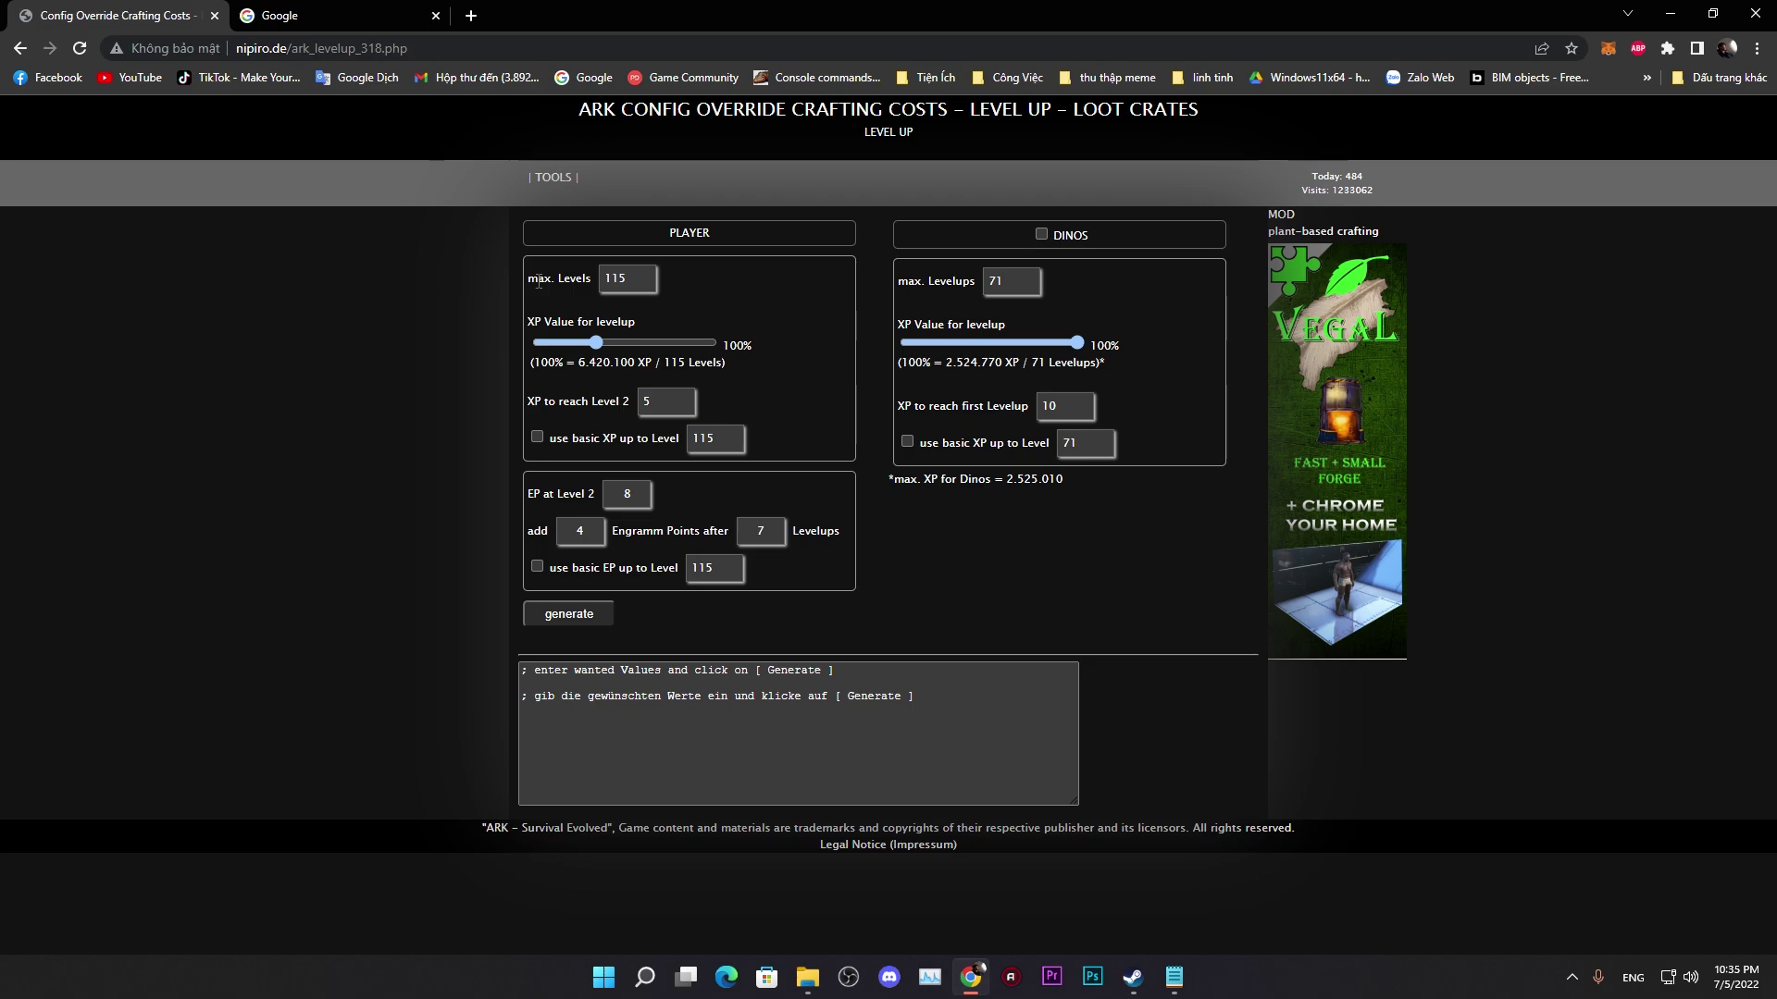
Step: Set the player's max. Levels to 200
drag(635, 280, 586, 286)
text(285)
key(BackSpace)
key(BackSpace)
text(00)
Step: Calculate 169+85 on Google and copy the result, 254, into the player's max. Levels value
drag(647, 281, 528, 296)
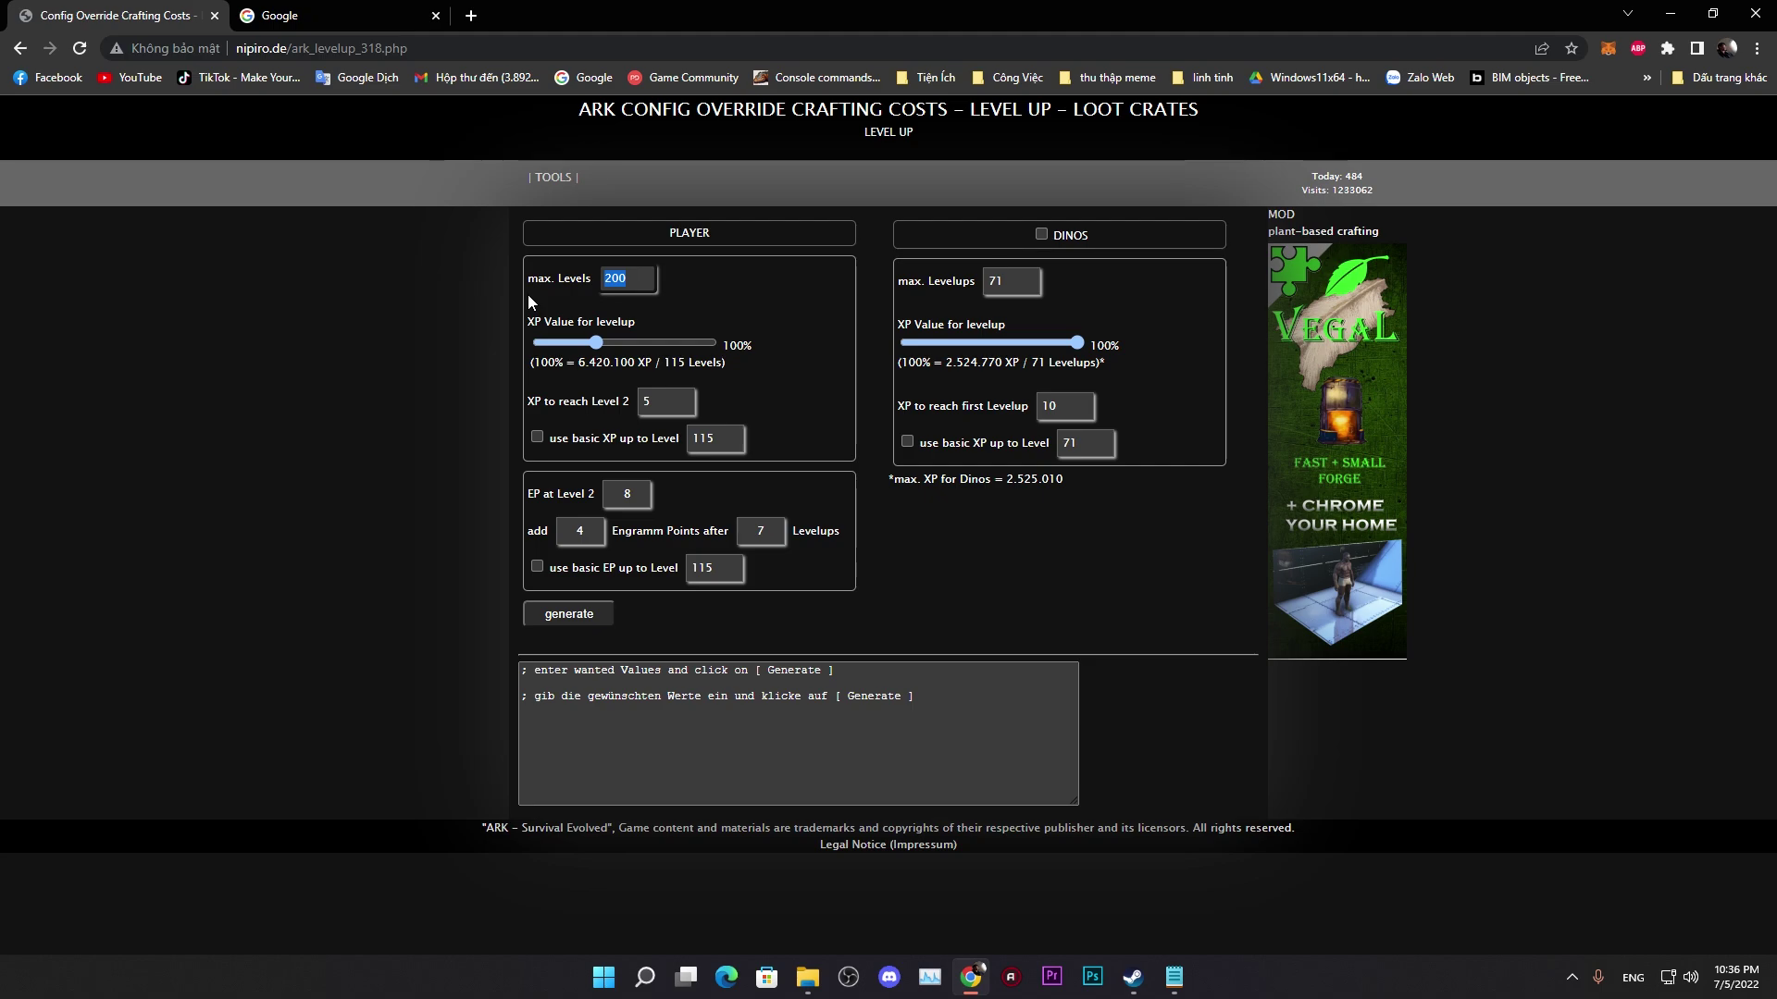
text(169)
click(277, 16)
click(676, 463)
text(169)
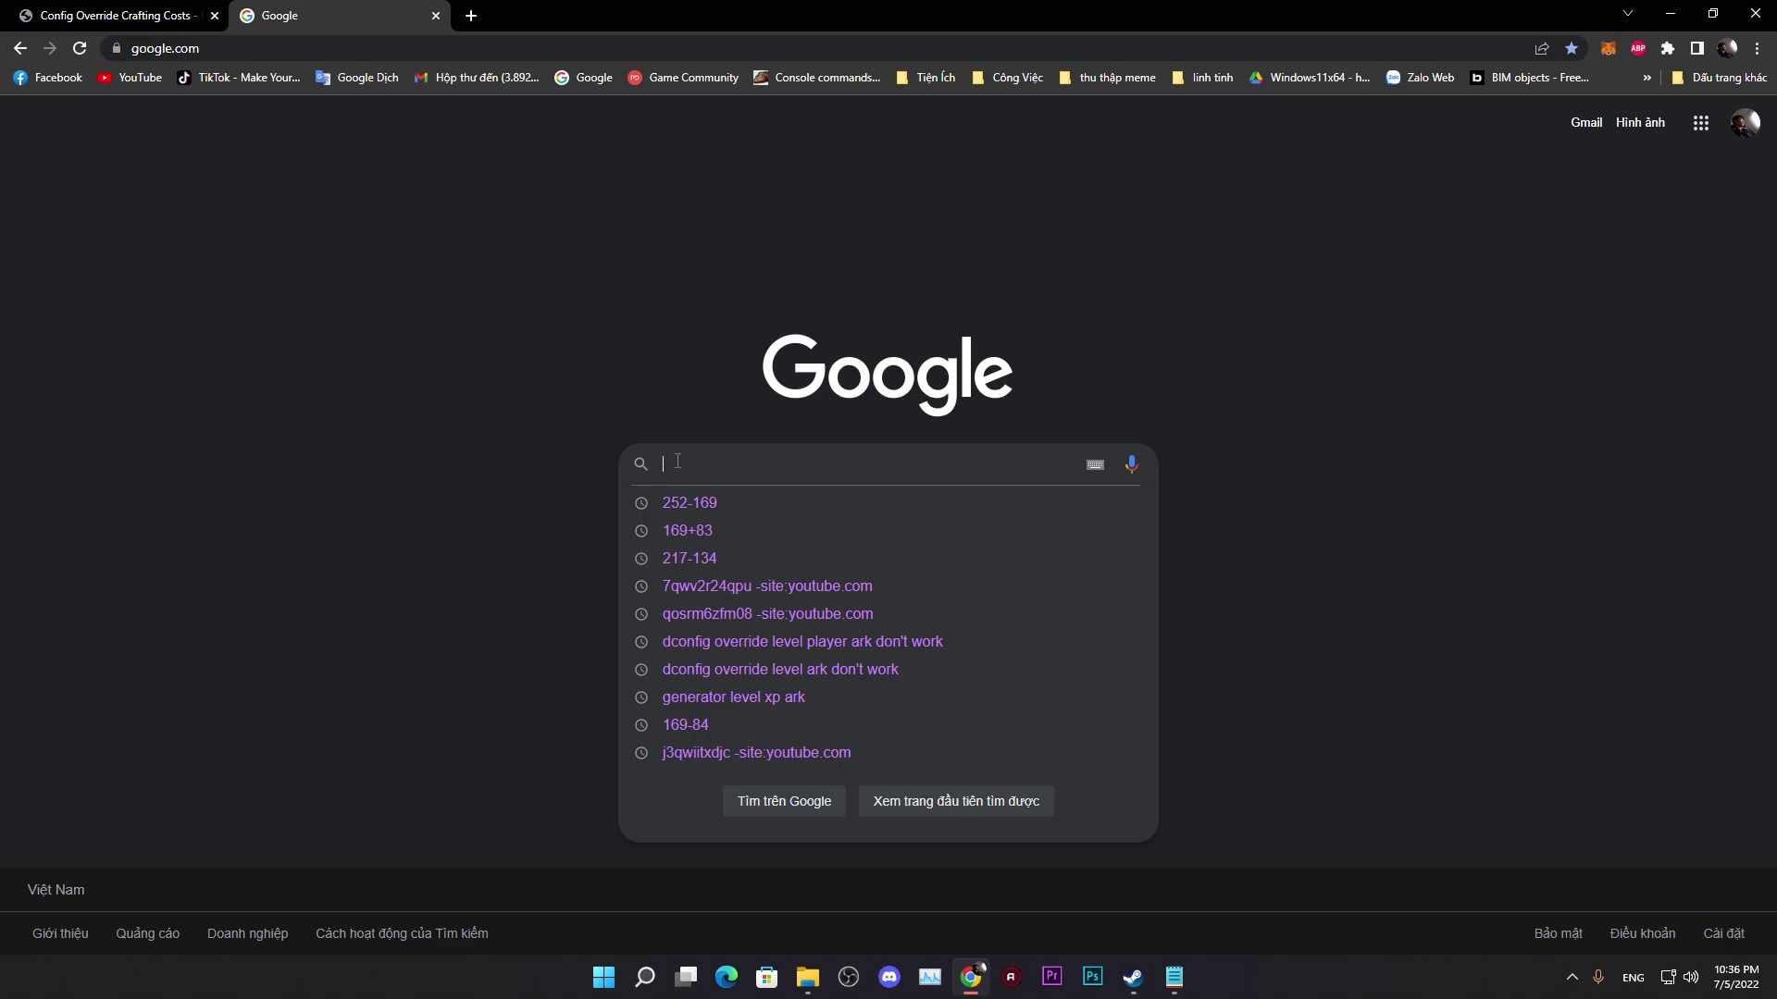
text(+85)
key(Return)
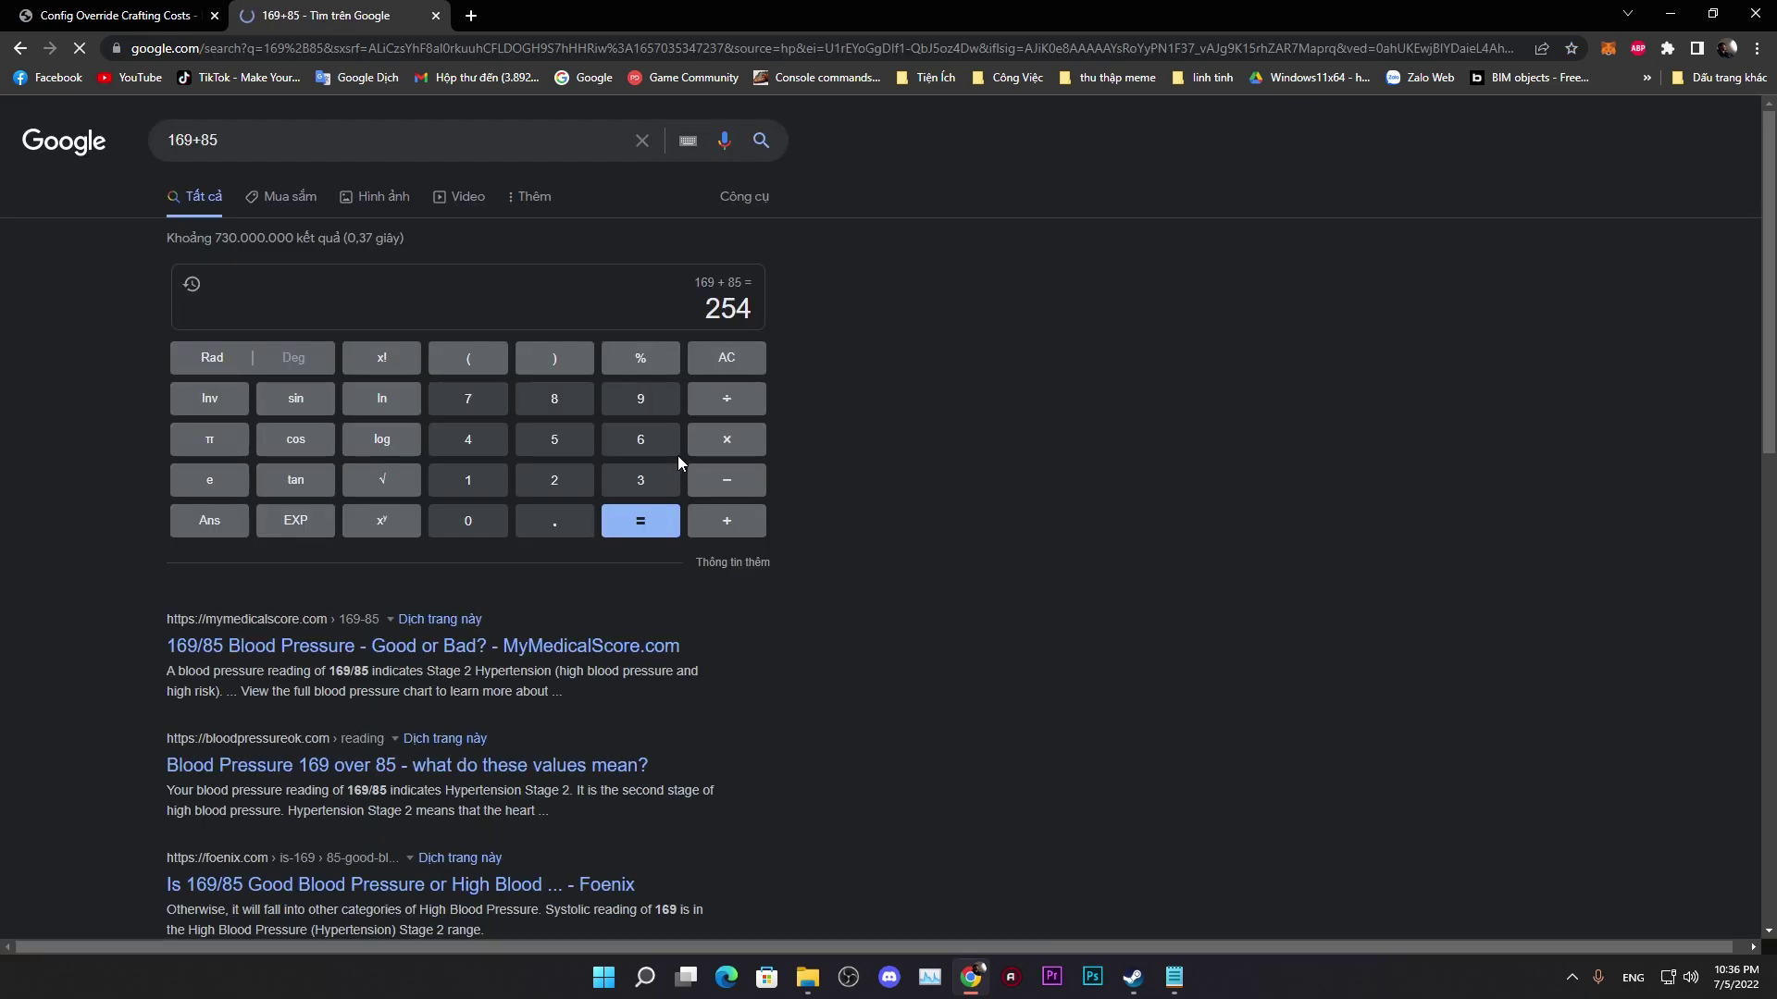
double_click(718, 310)
key(ctrl+c)
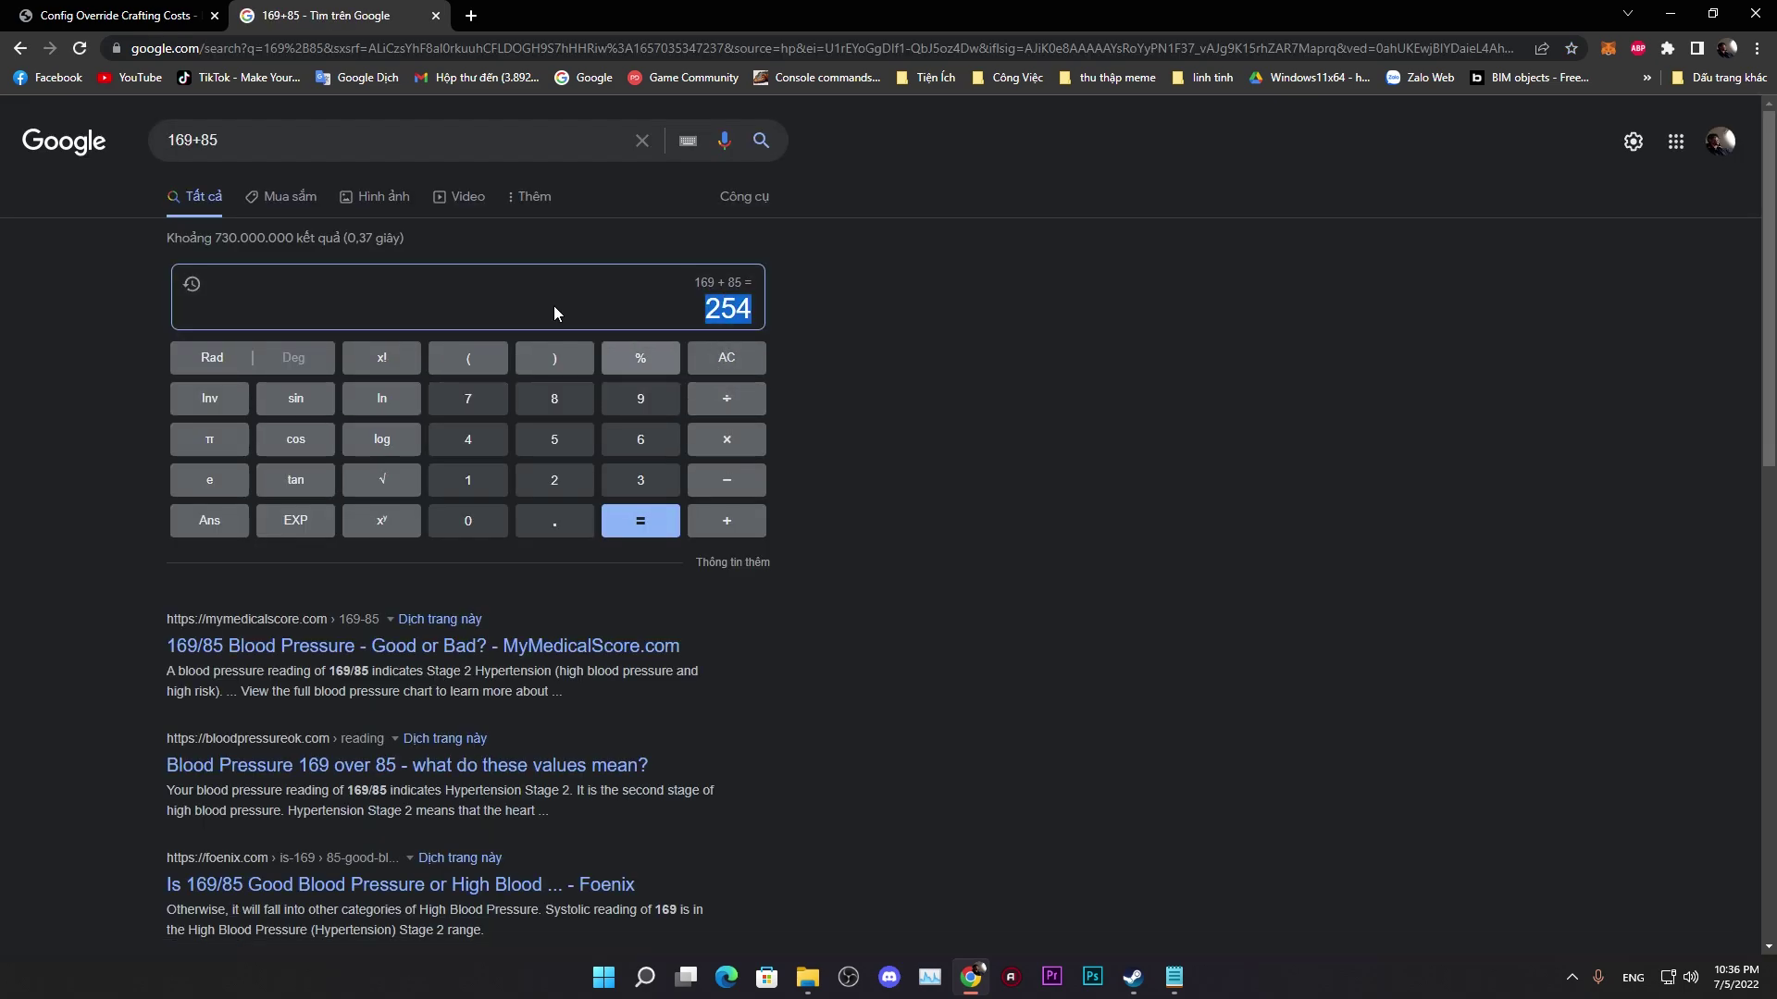
key(ctrl+shift+Tab)
key(ctrl+v)
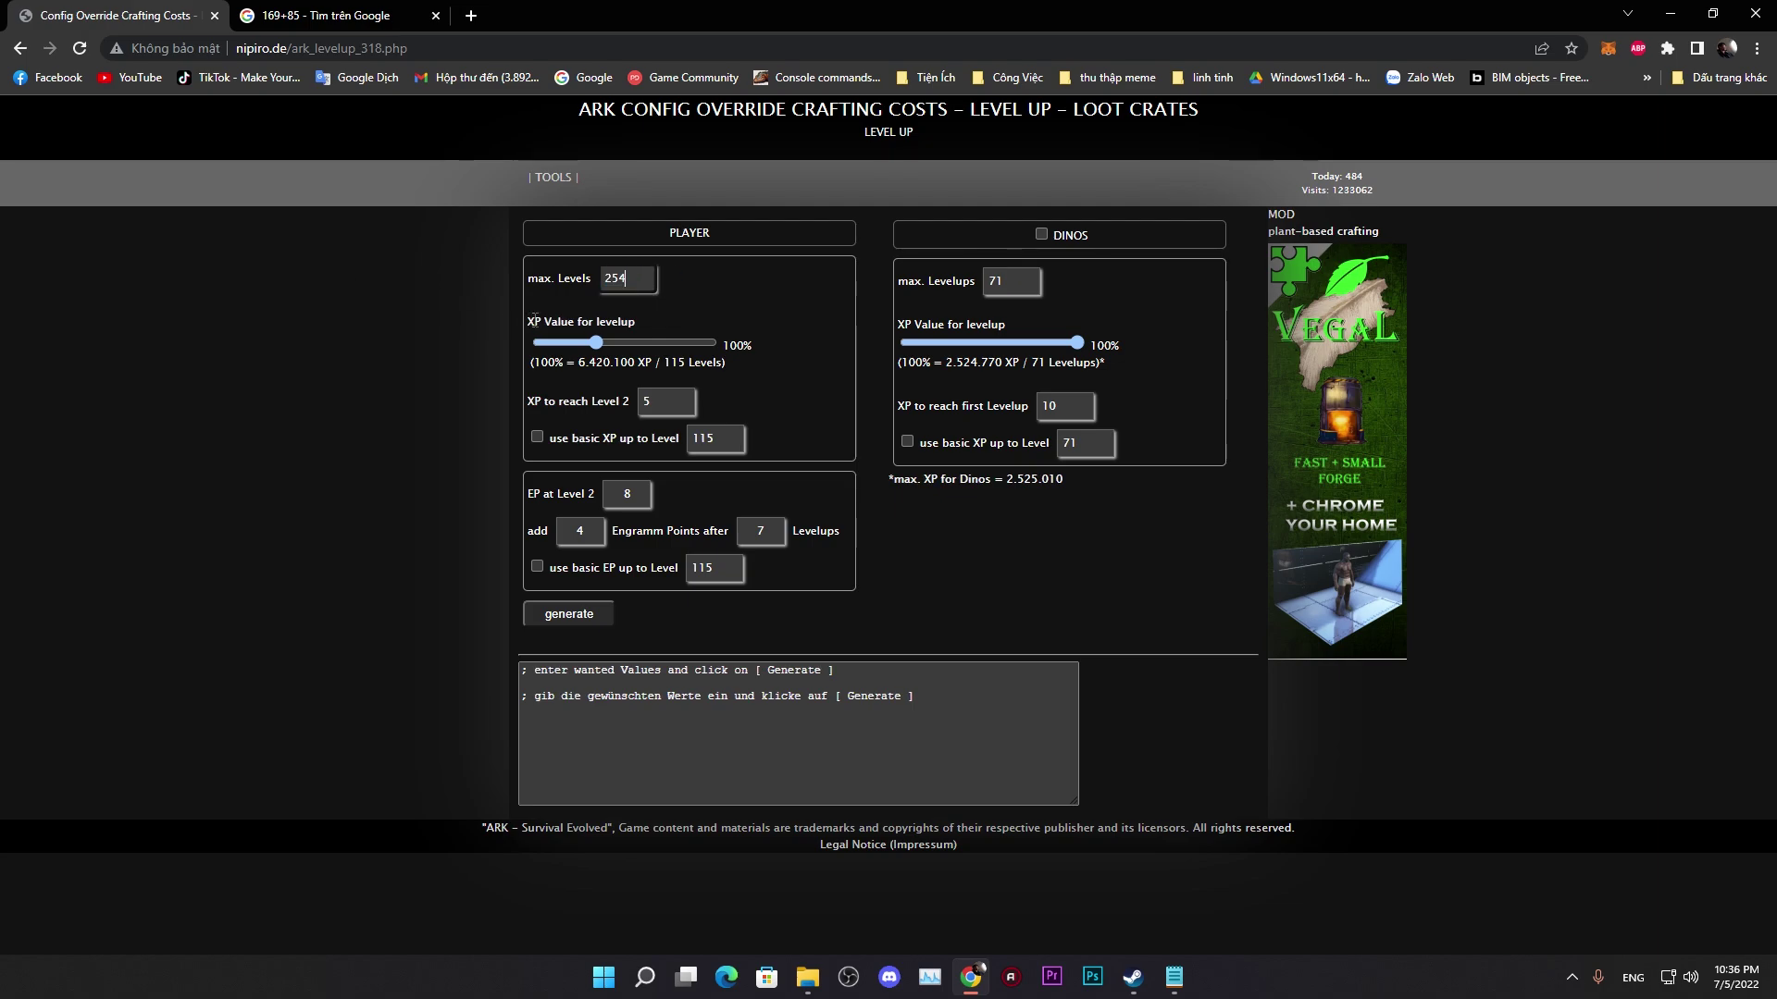
Step: Examine the player's XP Value for levelup and XP to reach Level 2 settings
drag(528, 322, 622, 329)
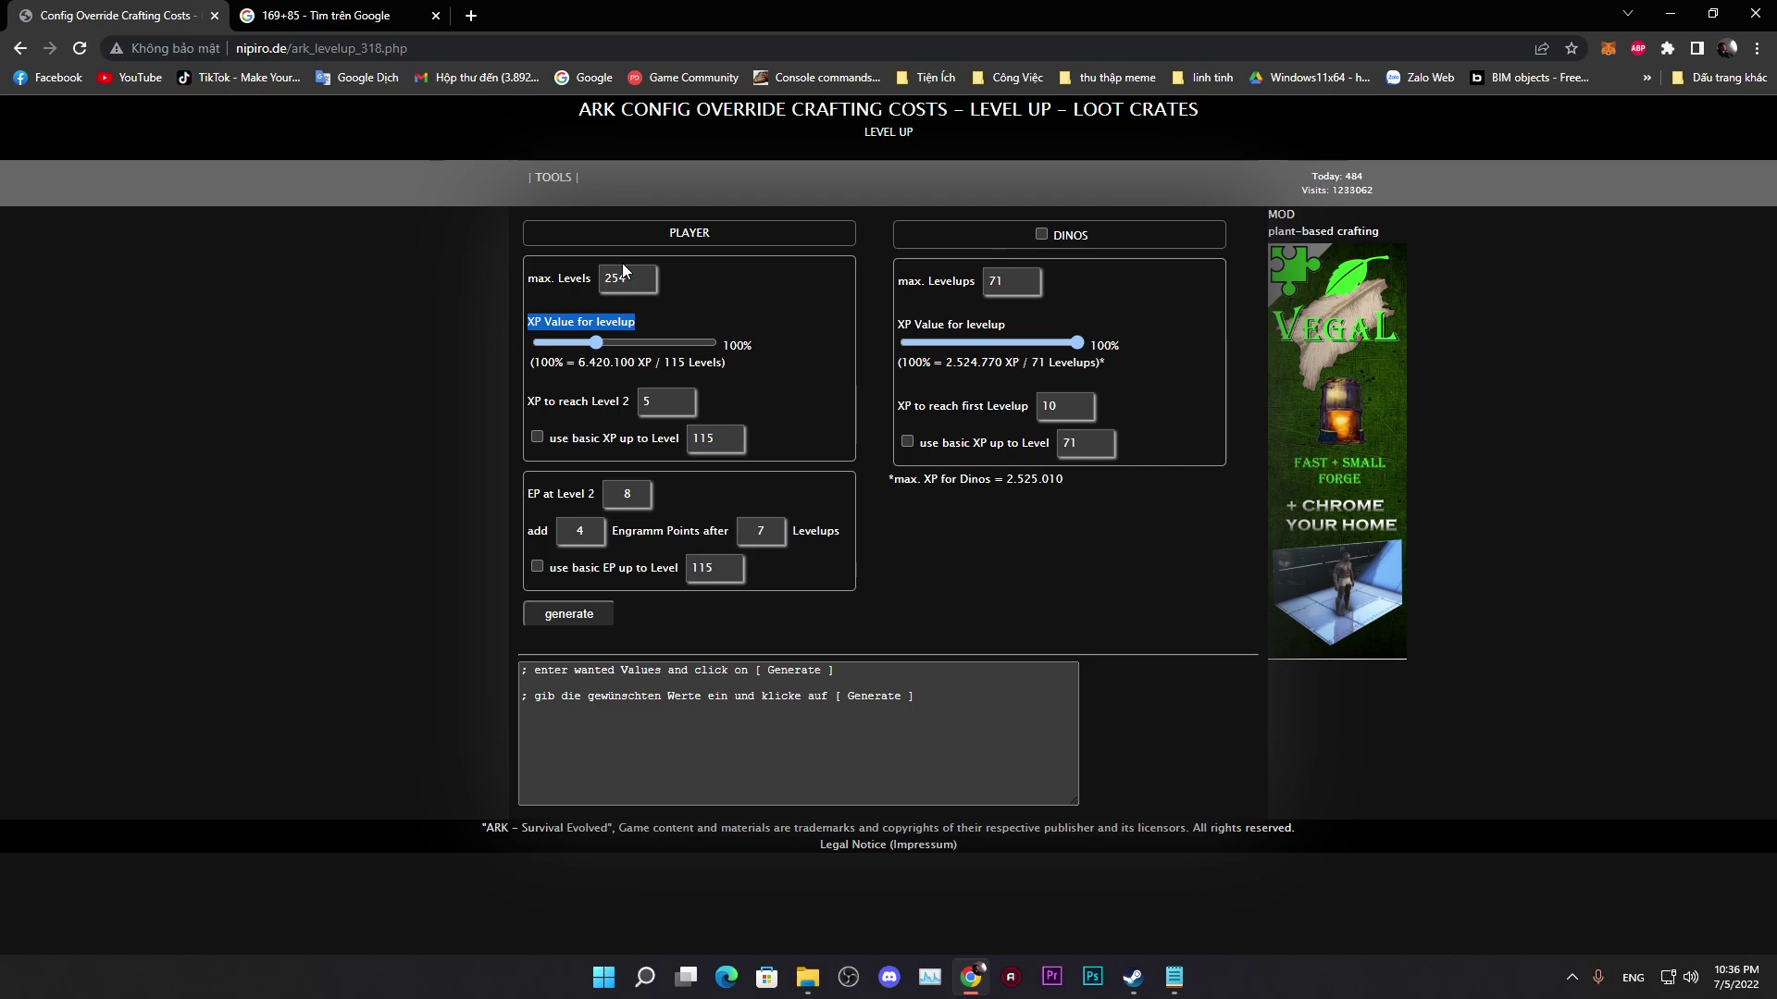
drag(527, 401, 629, 402)
click(618, 401)
click(553, 403)
click(628, 401)
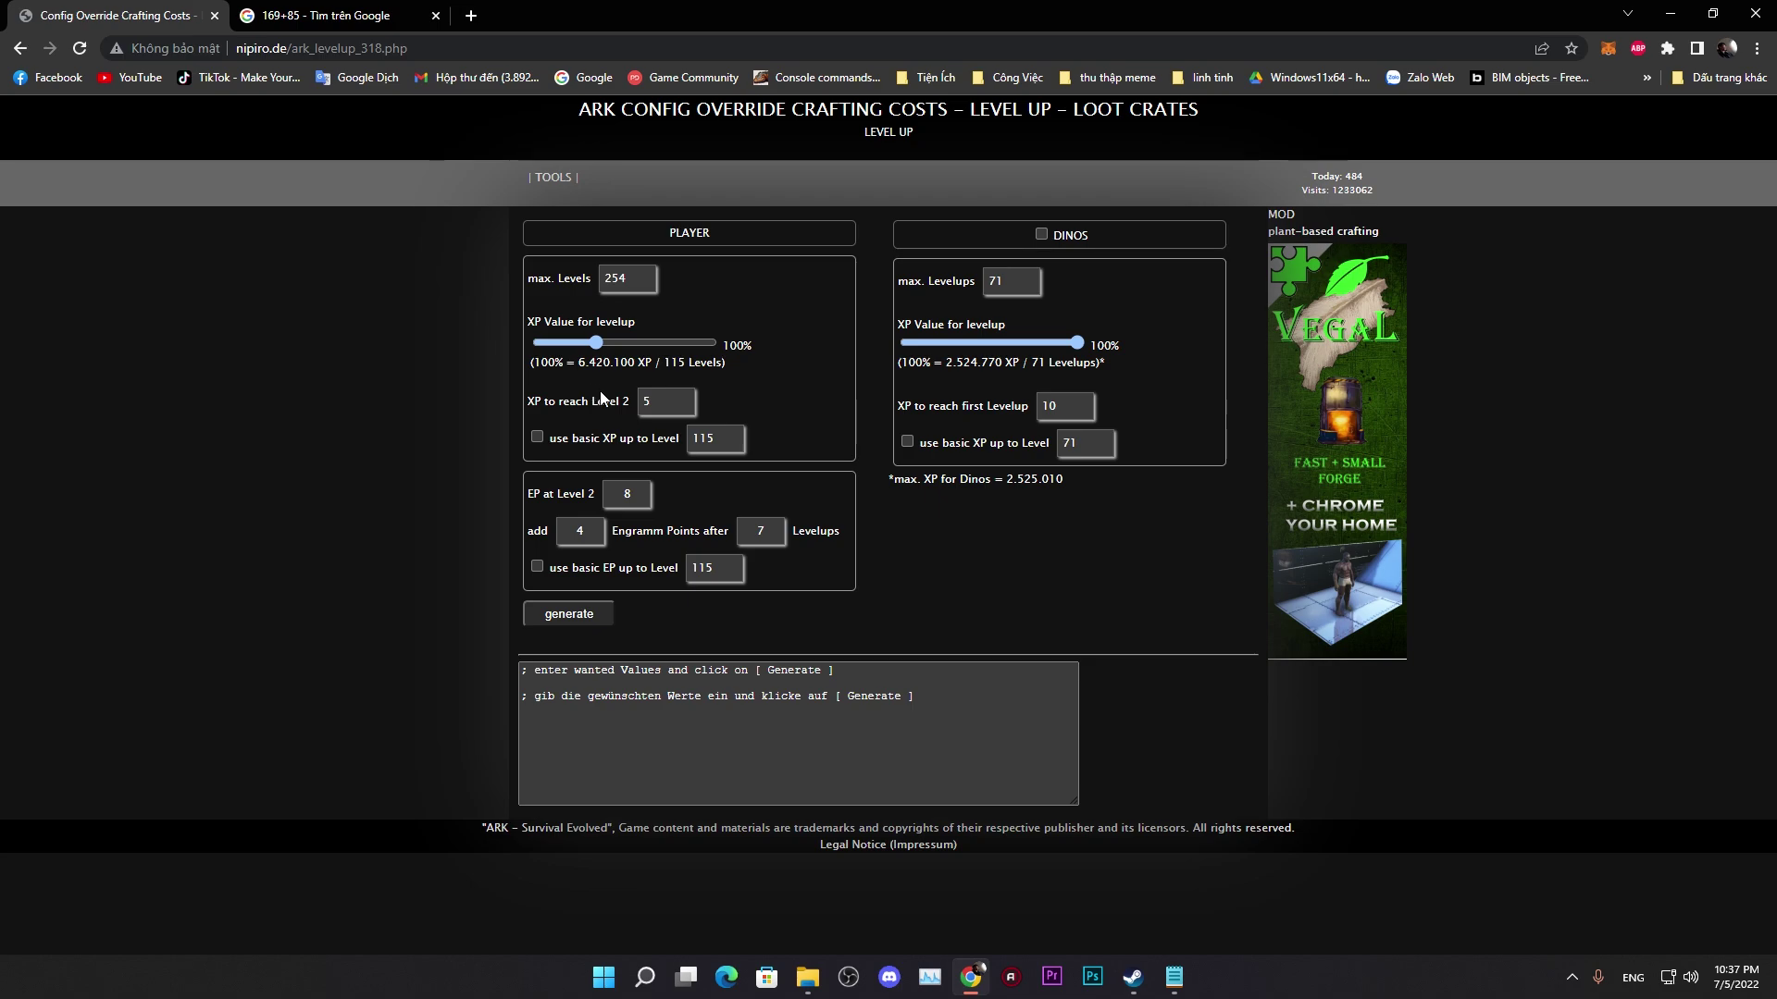
drag(532, 401, 646, 400)
click(610, 404)
click(647, 401)
key(ctrl+a)
click(639, 412)
Step: Examine the player's "use basic XP up to Level" option and its level value
drag(584, 440, 678, 439)
click(658, 440)
click(682, 442)
click(638, 441)
drag(561, 446, 728, 442)
click(653, 440)
click(633, 439)
click(675, 439)
click(728, 442)
Step: Examine the EP at Level 2 setting and the number of Engramm Points added after a number of levelups
drag(526, 493, 599, 496)
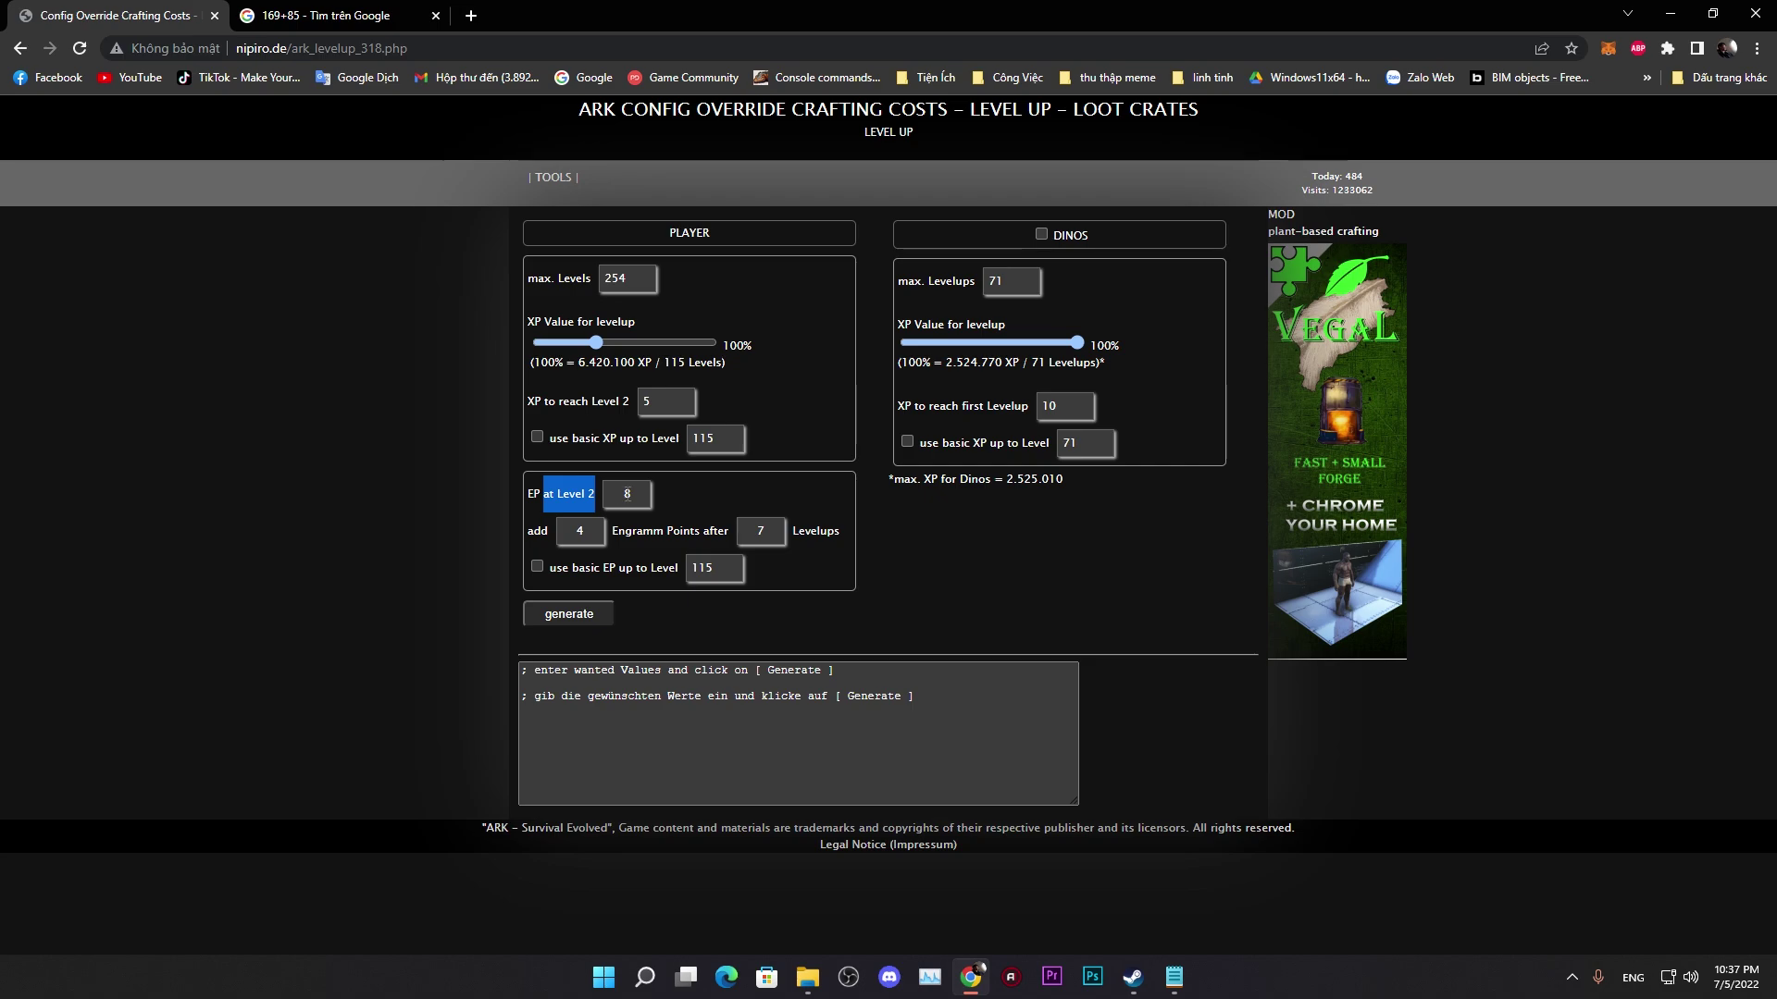
click(627, 493)
double_click(626, 493)
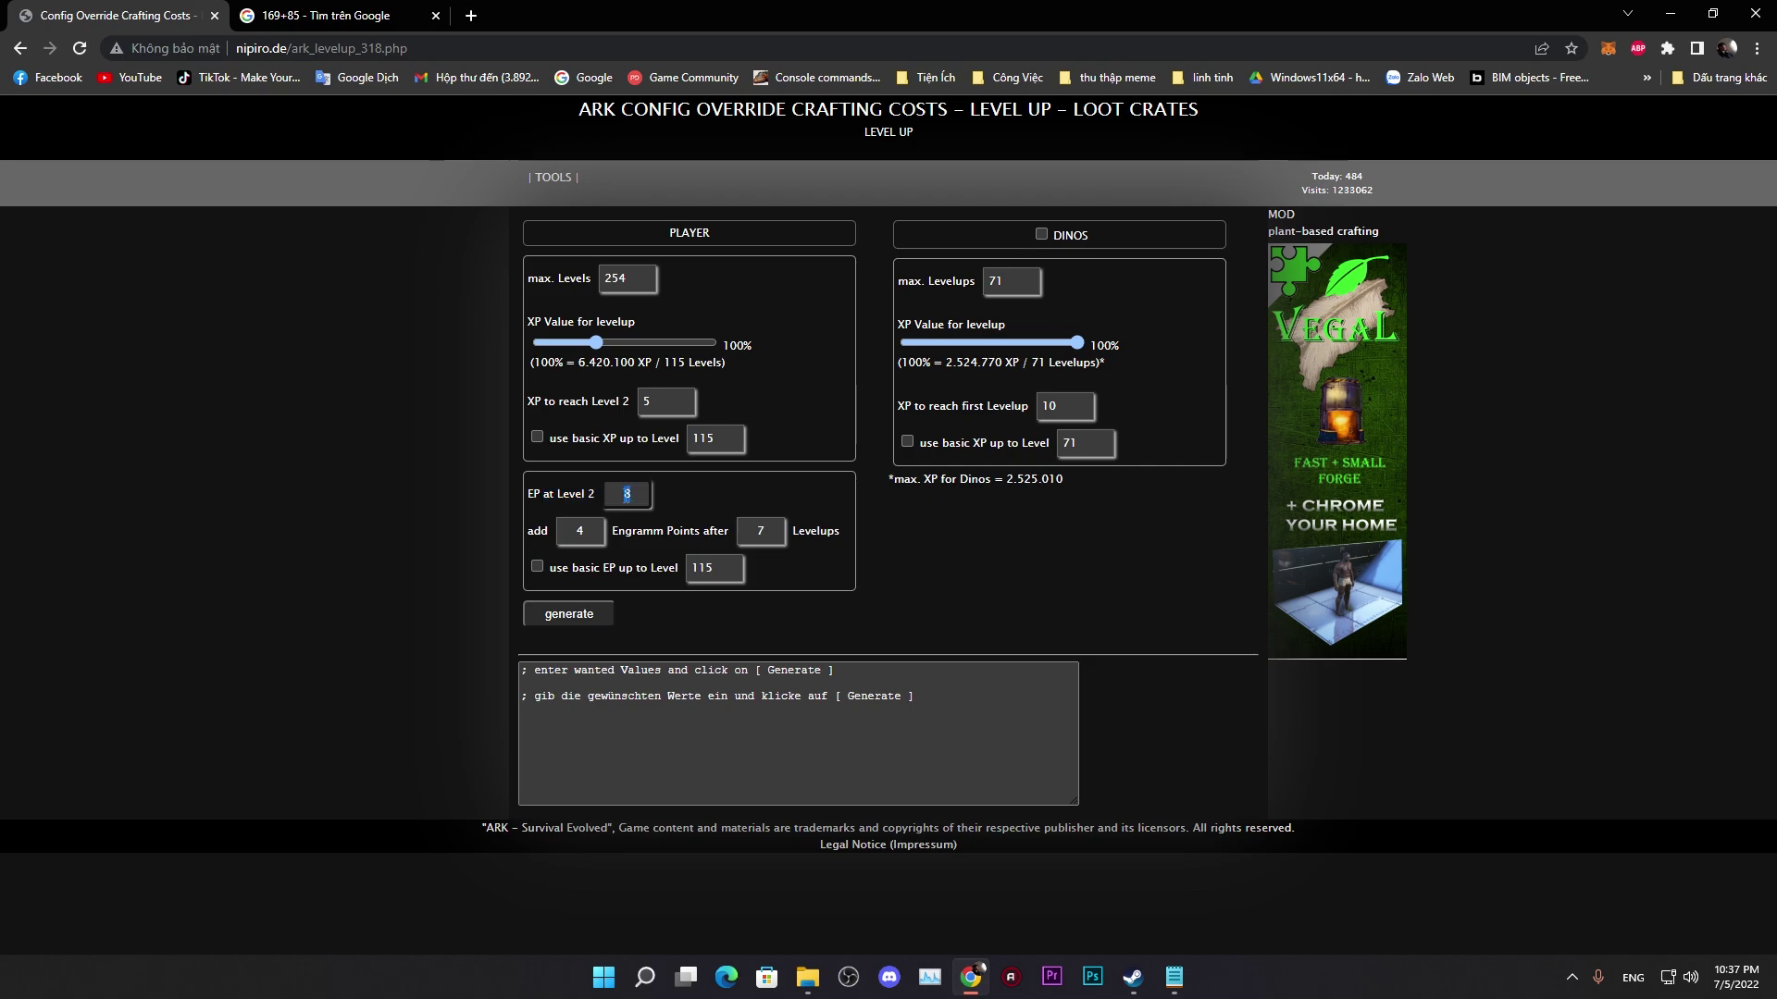
click(629, 494)
double_click(575, 531)
click(692, 536)
drag(626, 535, 674, 535)
click(683, 535)
double_click(718, 534)
click(810, 534)
drag(826, 533, 782, 533)
double_click(780, 532)
Step: Generate the level-up table for 254 player levels and review the XP and EP listed per level
double_click(639, 278)
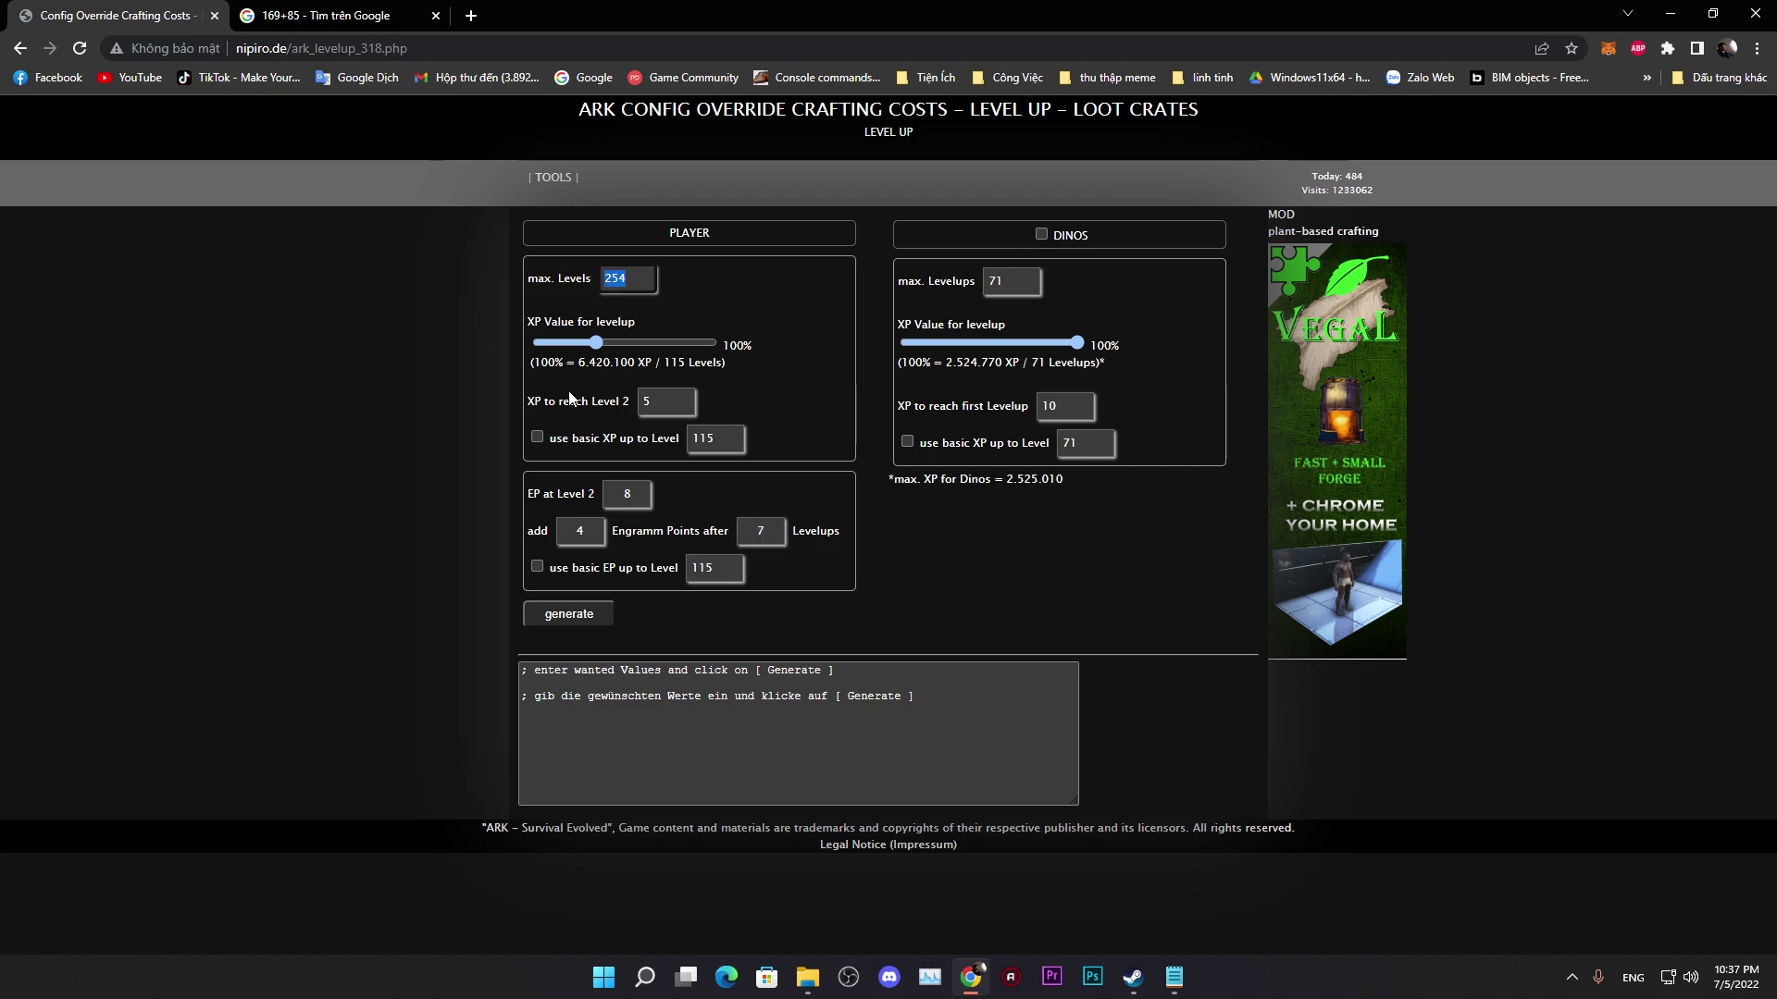
click(560, 615)
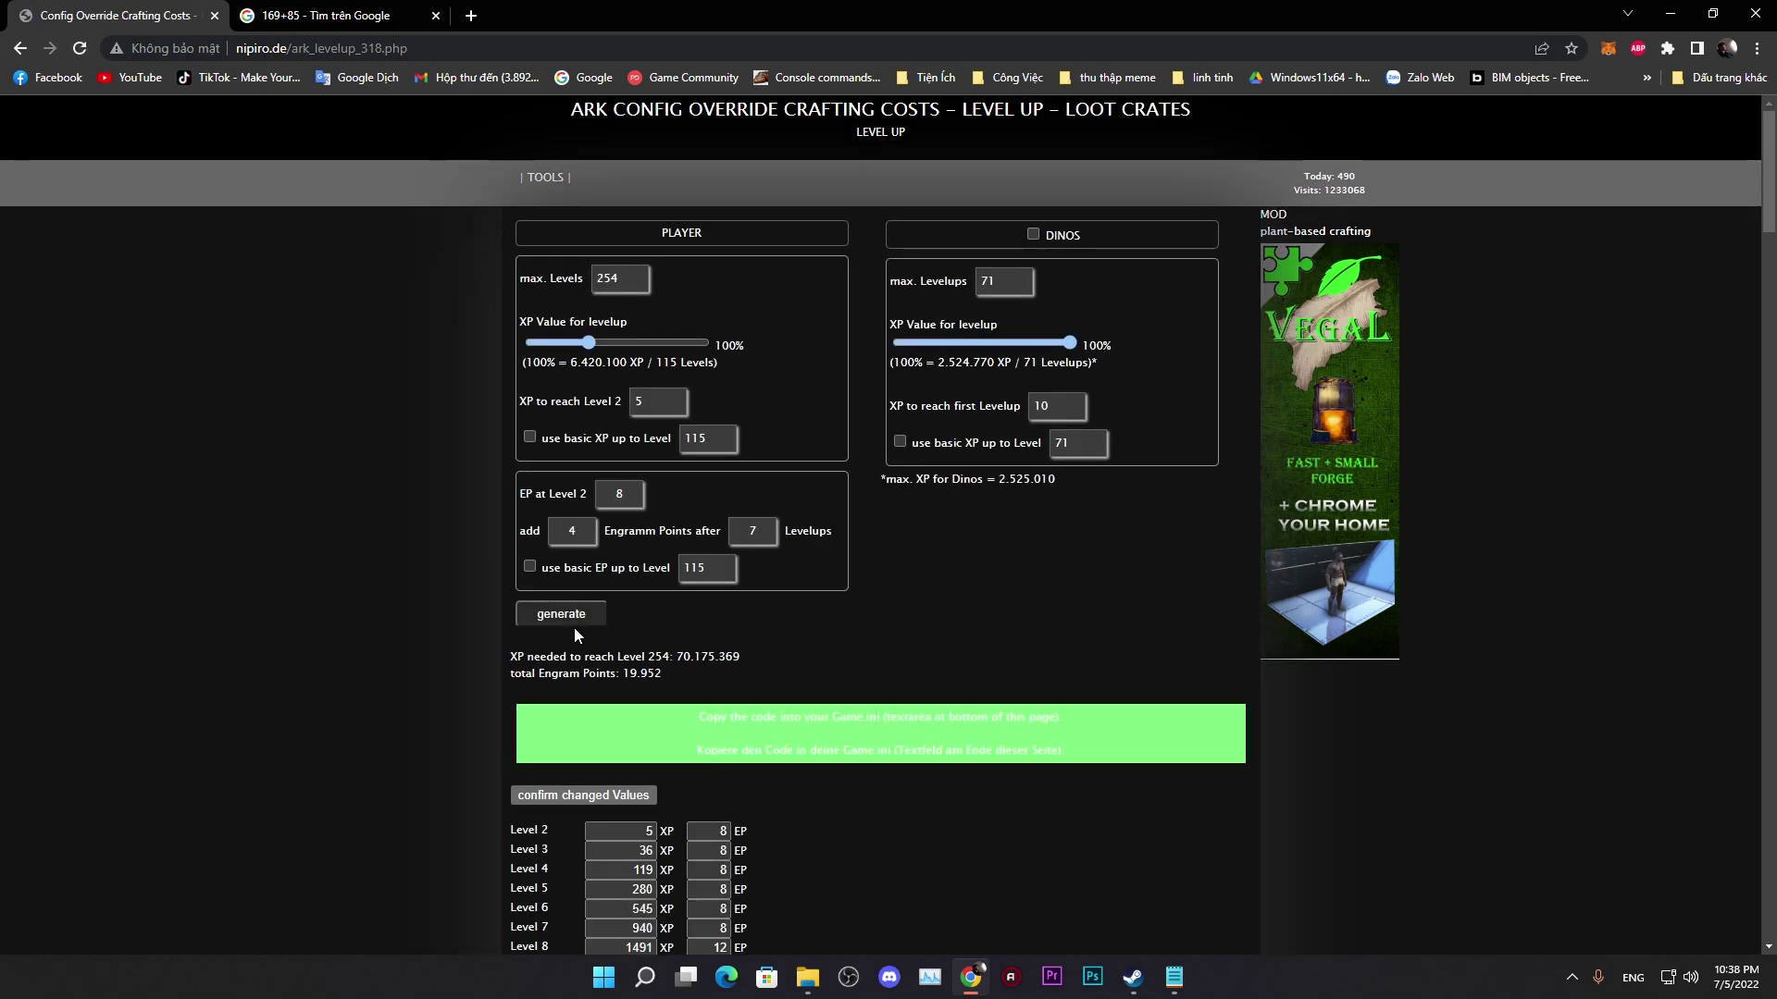
scroll(416, 636, down, 6)
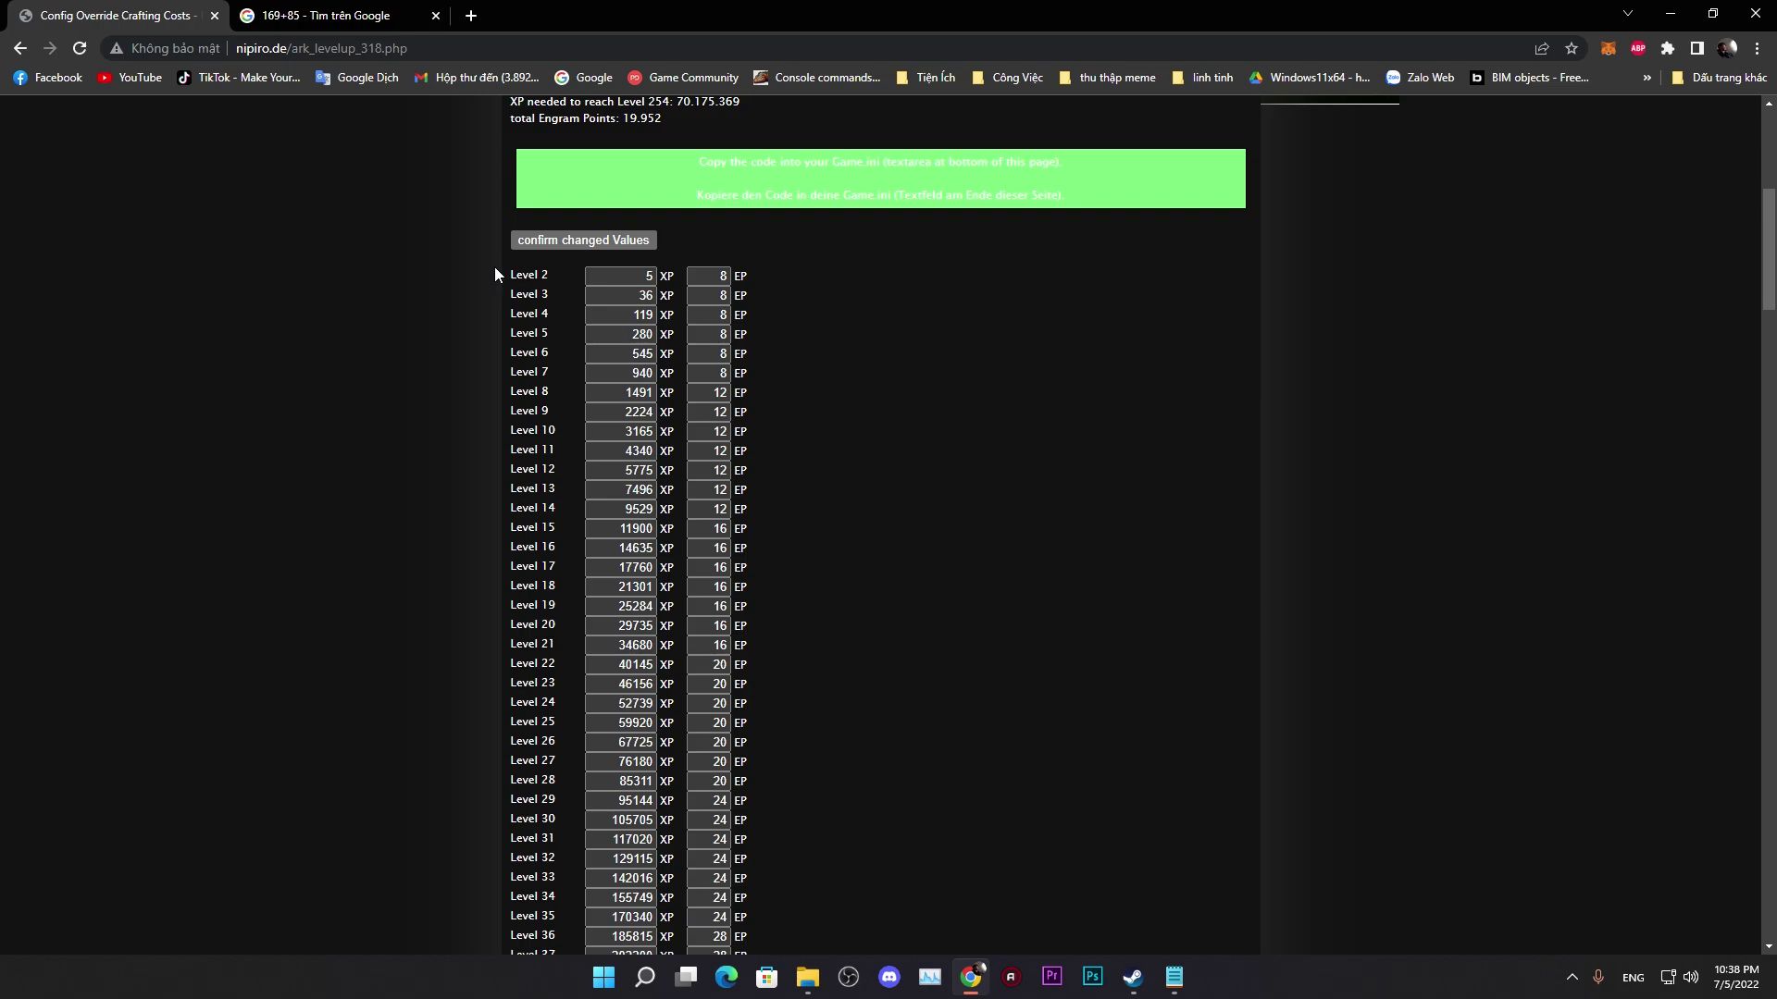
scroll(557, 600, down, 3)
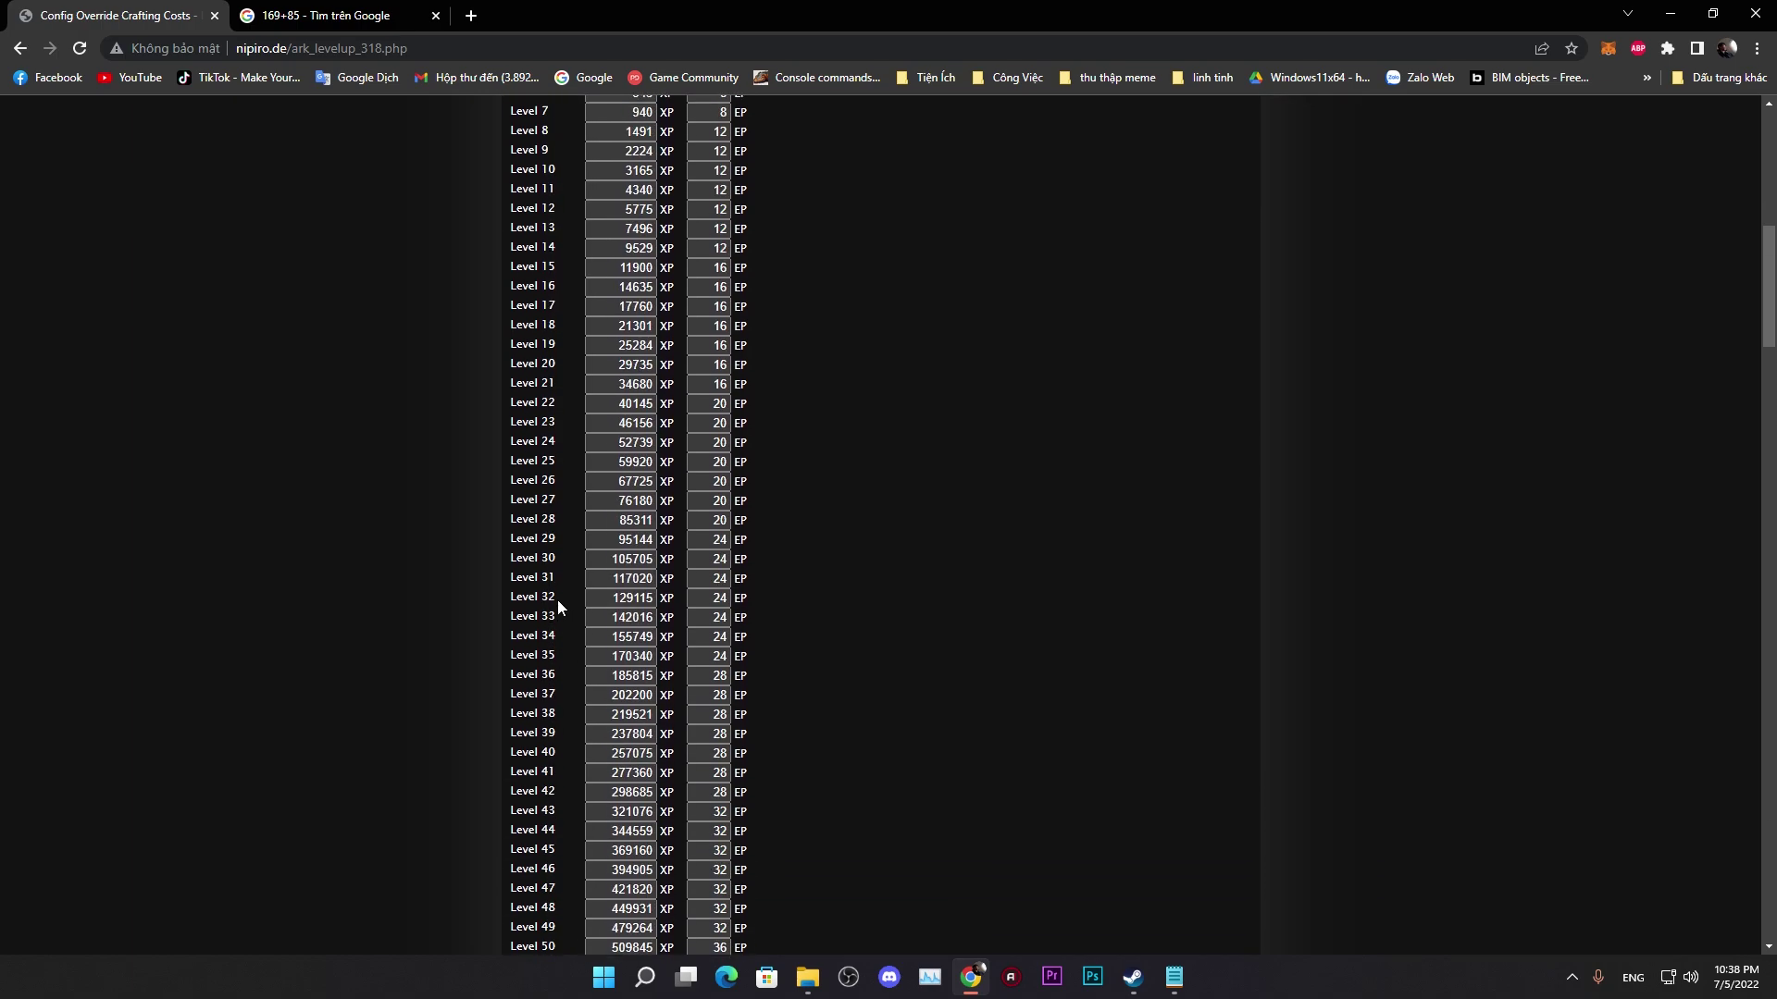
scroll(557, 600, up, 3)
Step: Autofill the XP of the levels after Level 2, starting from 5 XP
drag(506, 279, 550, 275)
click(550, 275)
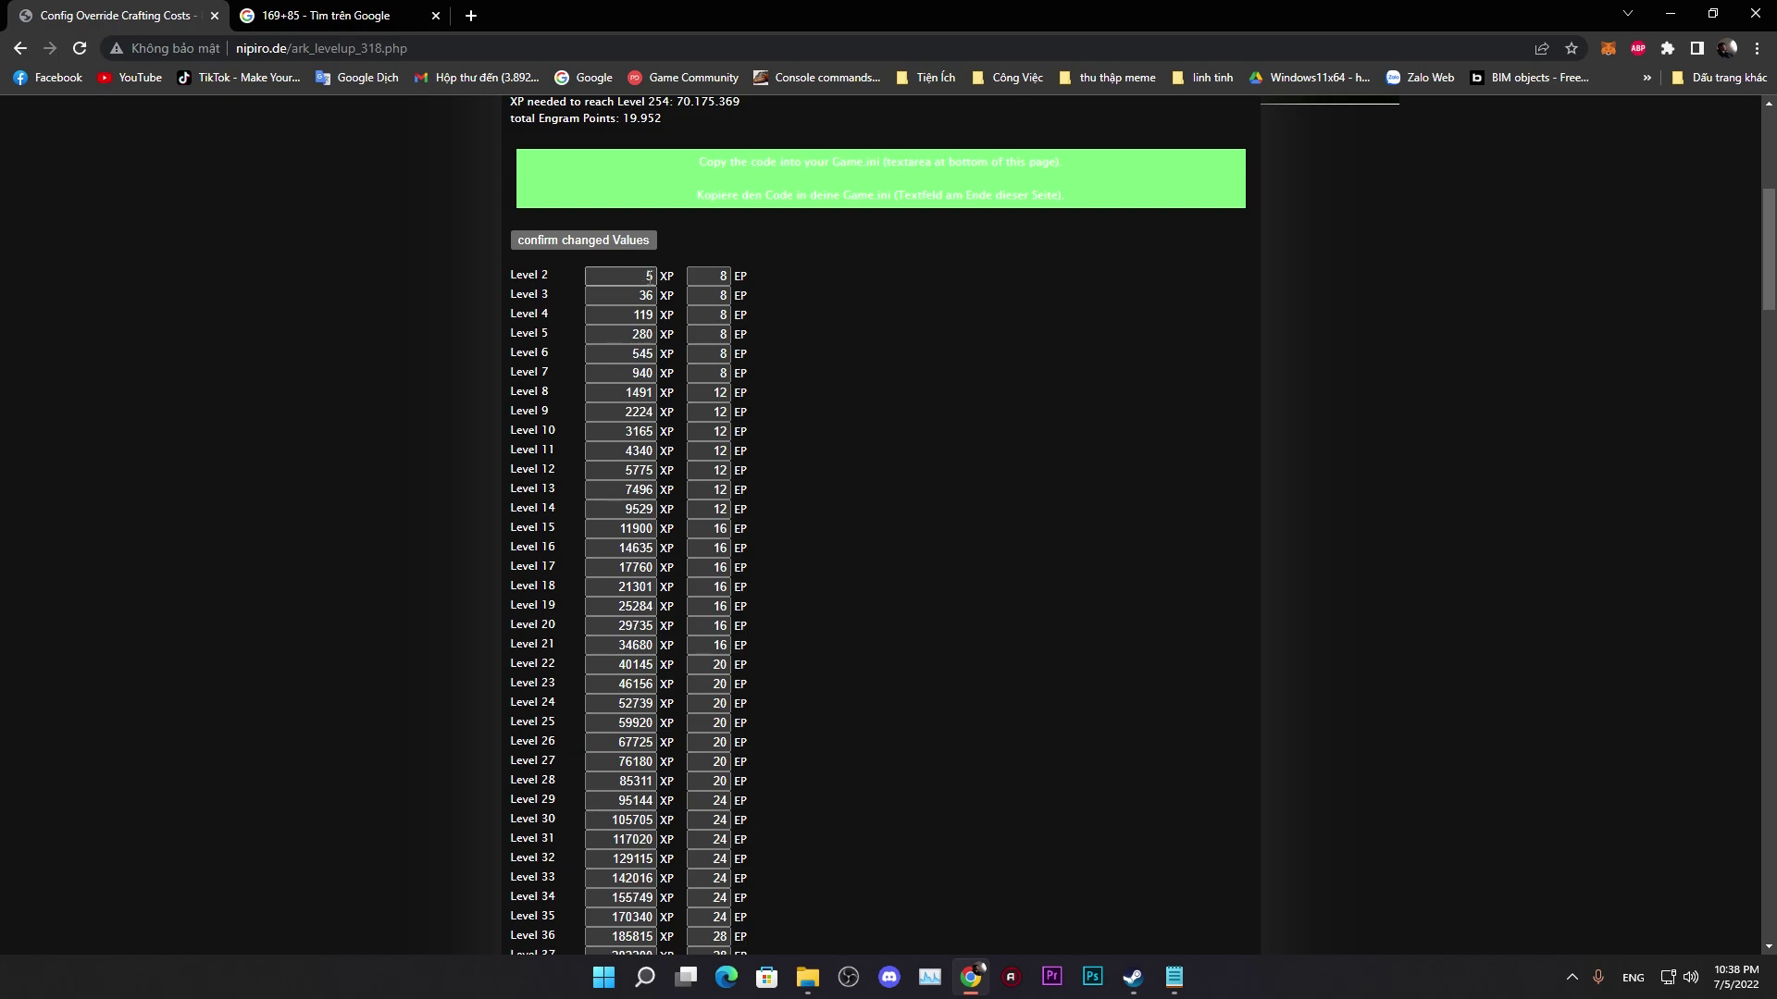
click(648, 277)
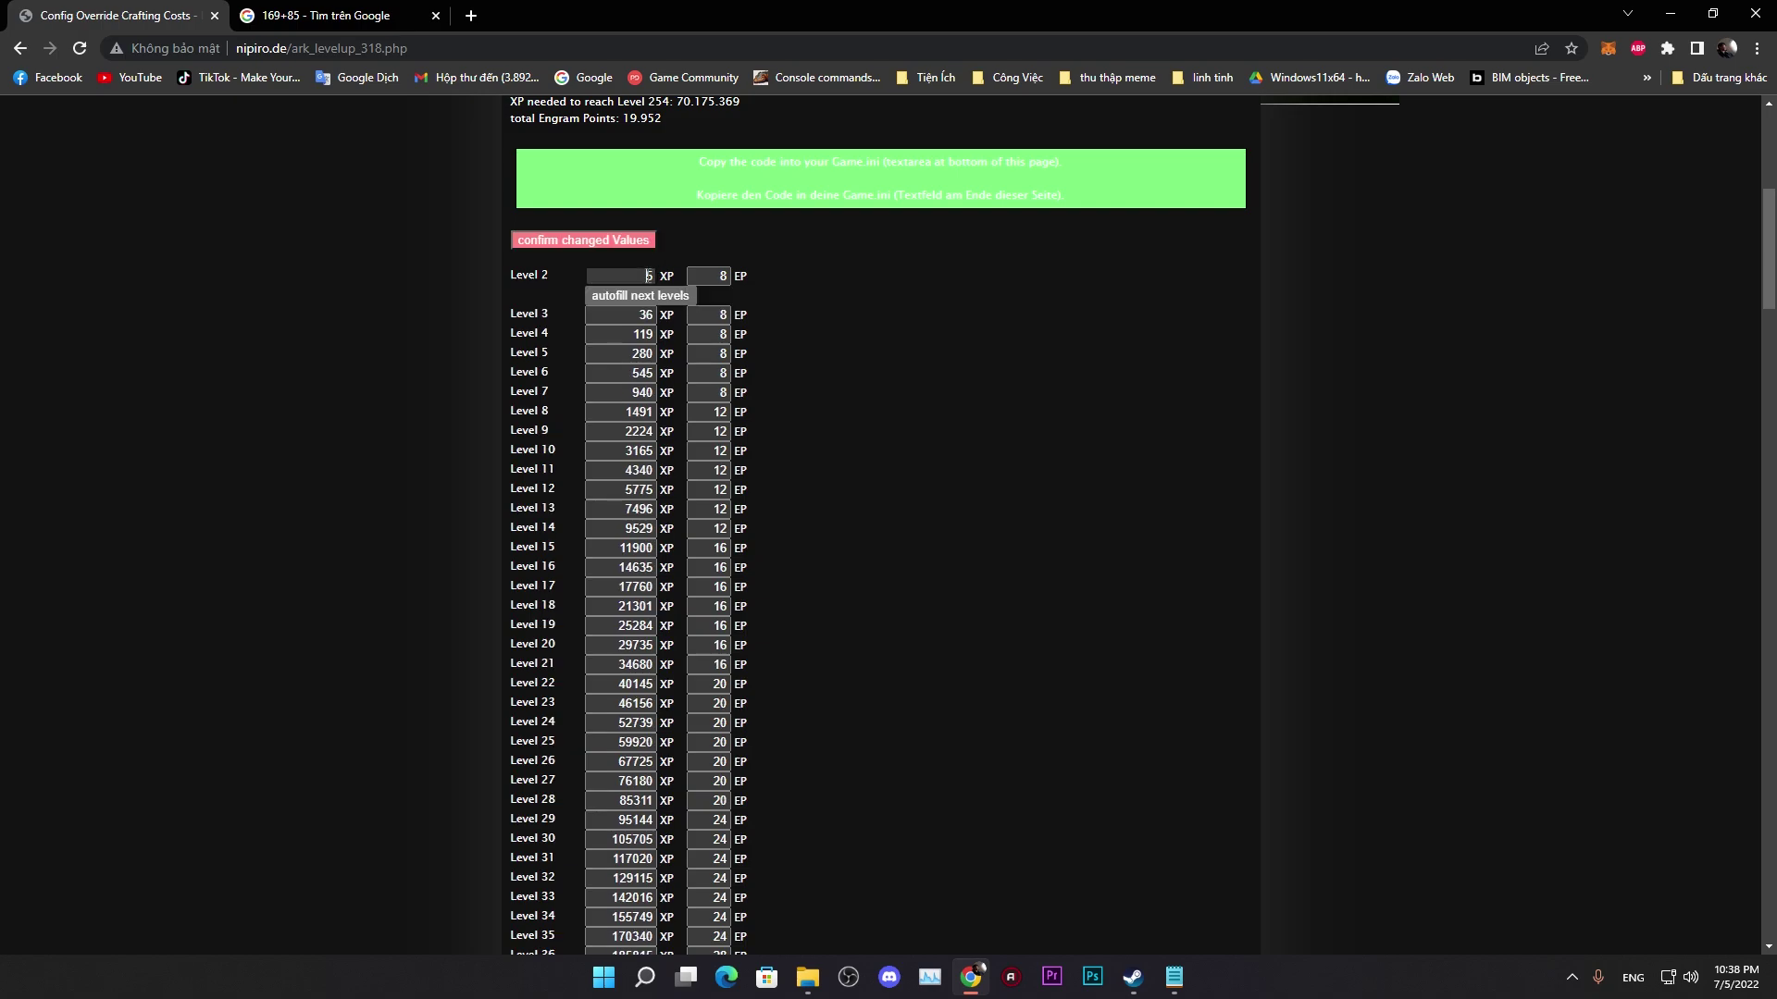
double_click(723, 276)
click(761, 291)
click(615, 294)
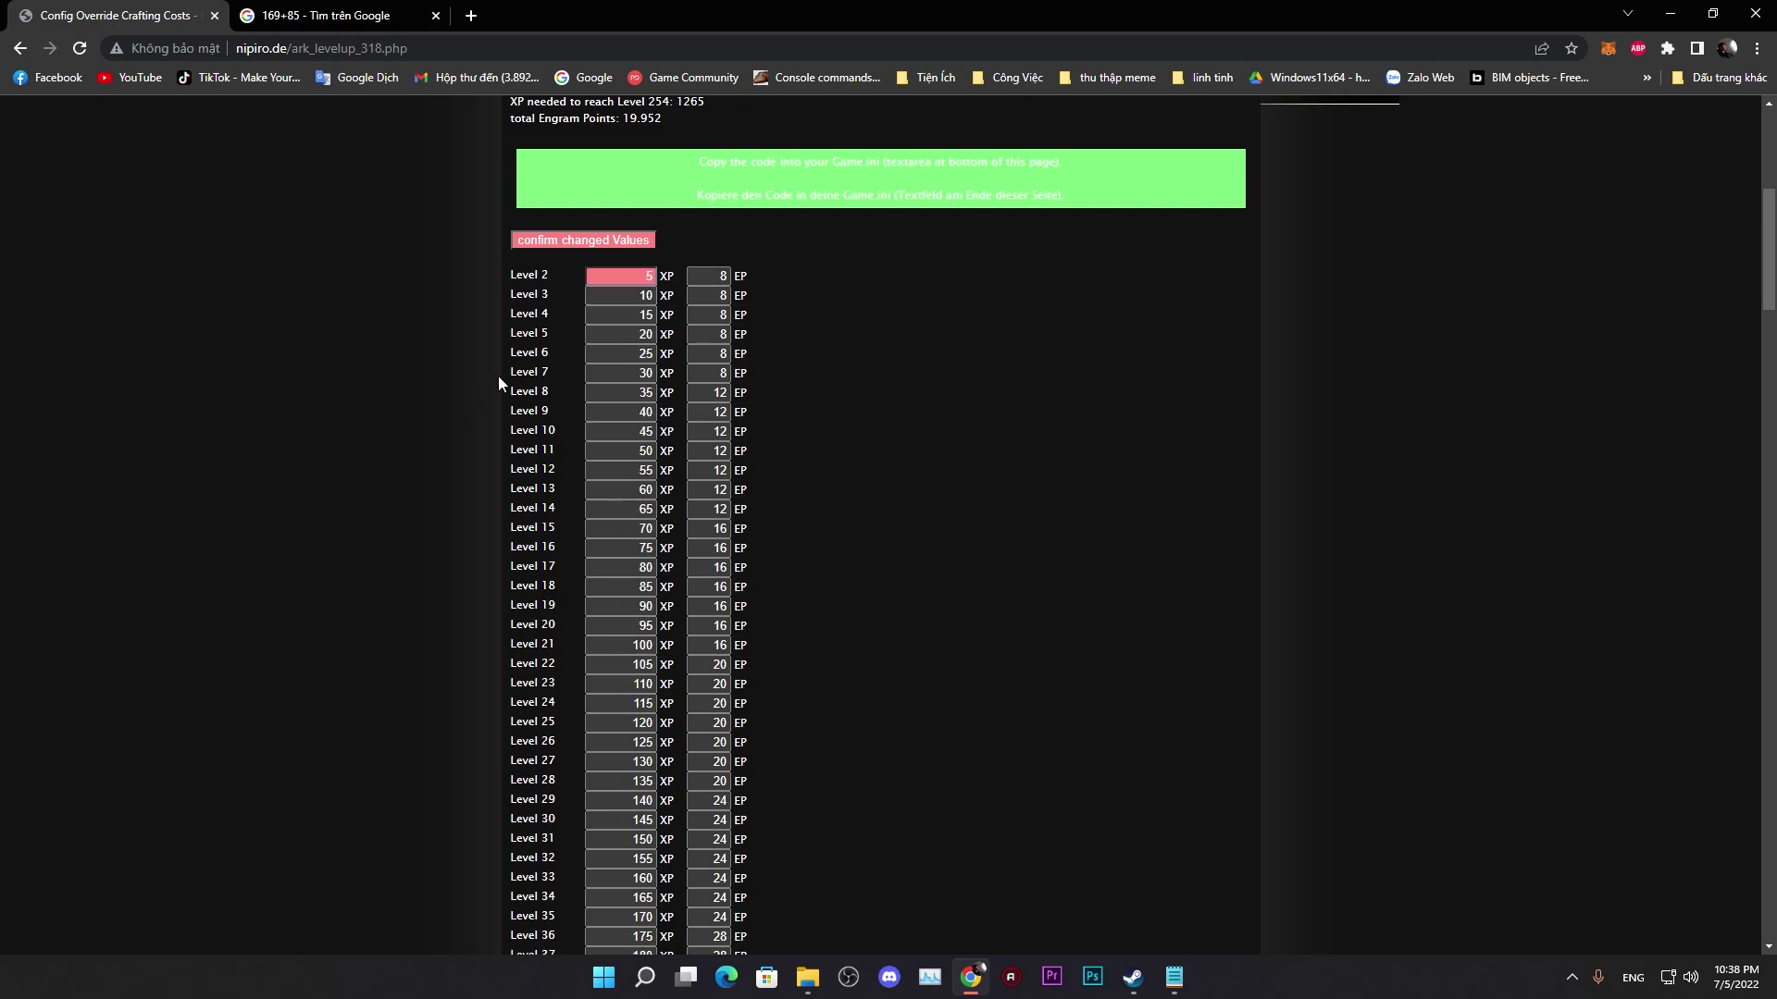
Step: Set the Level 2 XP to 3453453 and autofill the next levels in steps of that amount
click(648, 276)
double_click(648, 276)
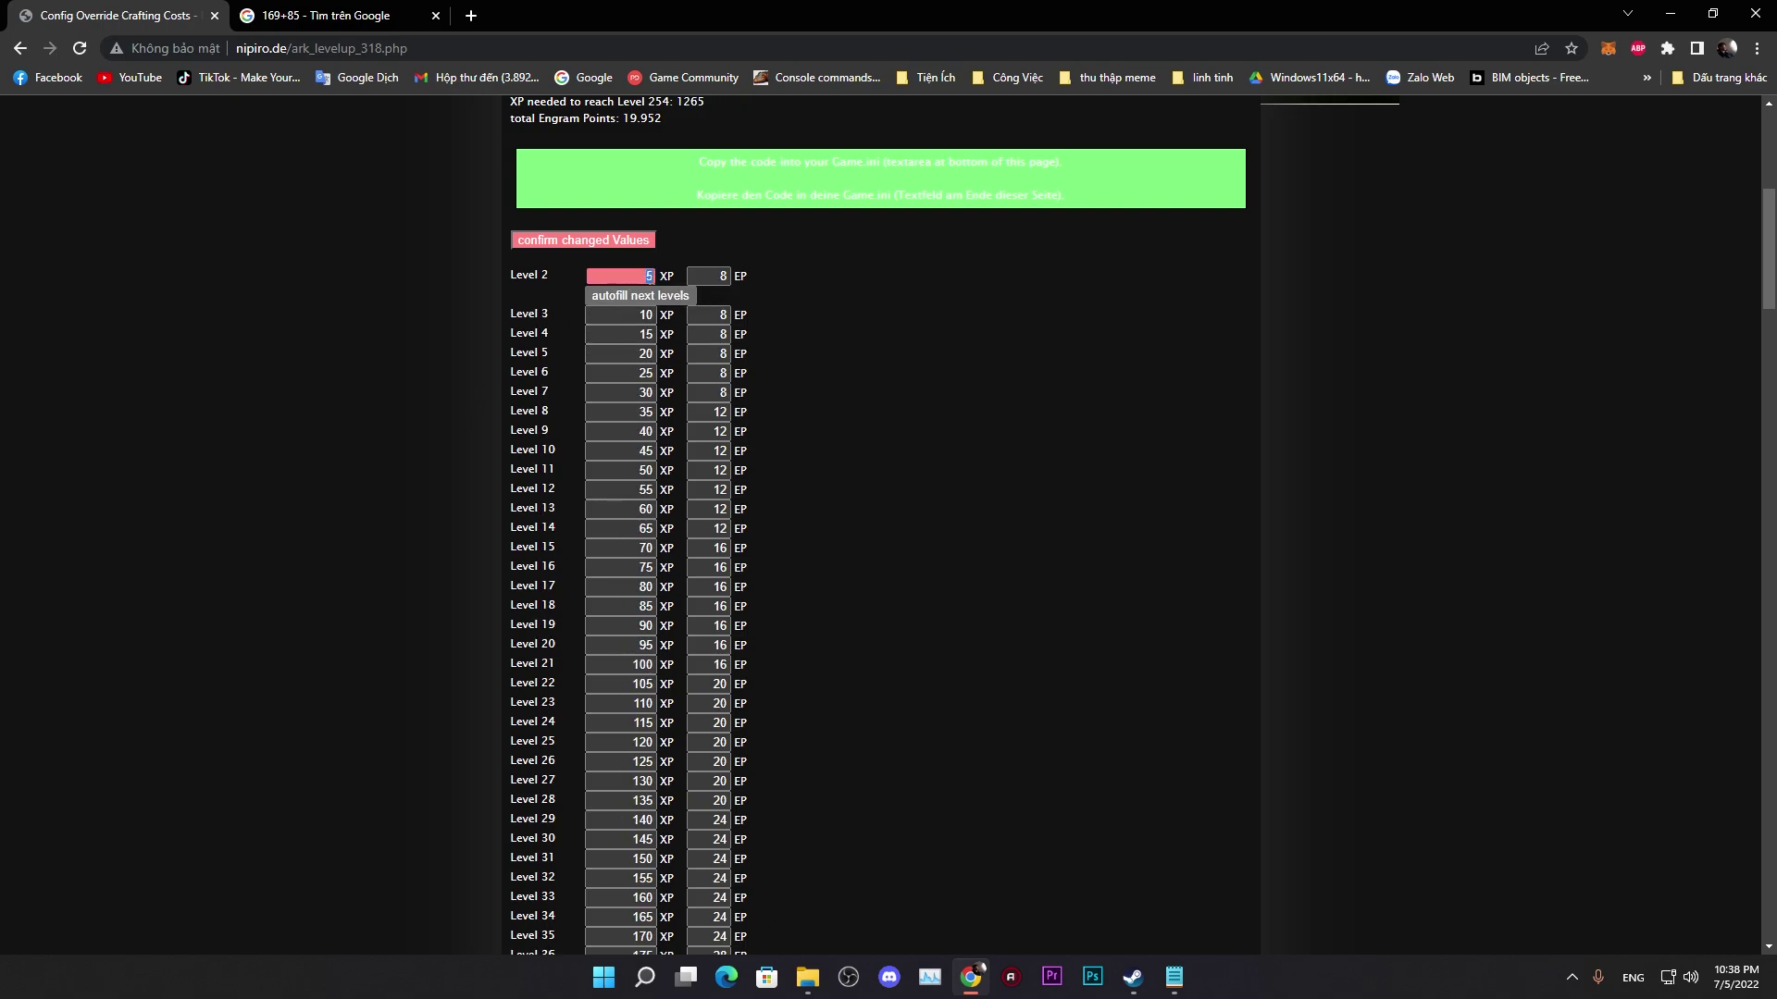
text(3453453)
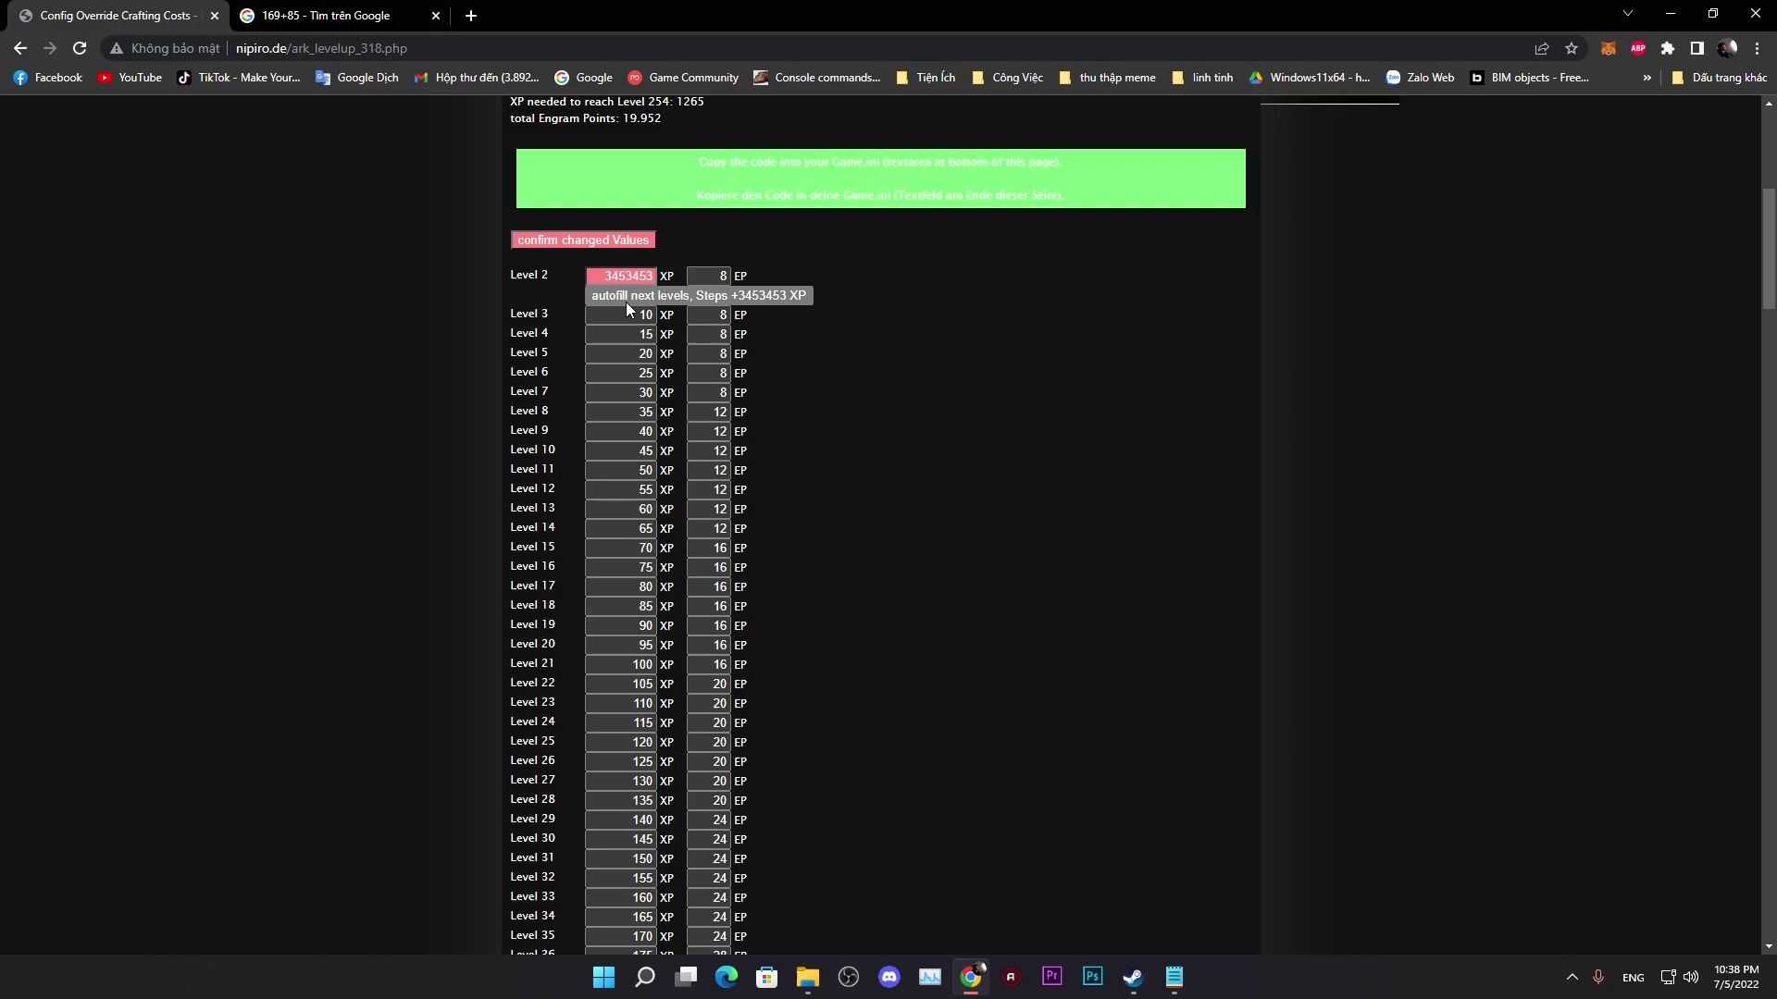
click(654, 298)
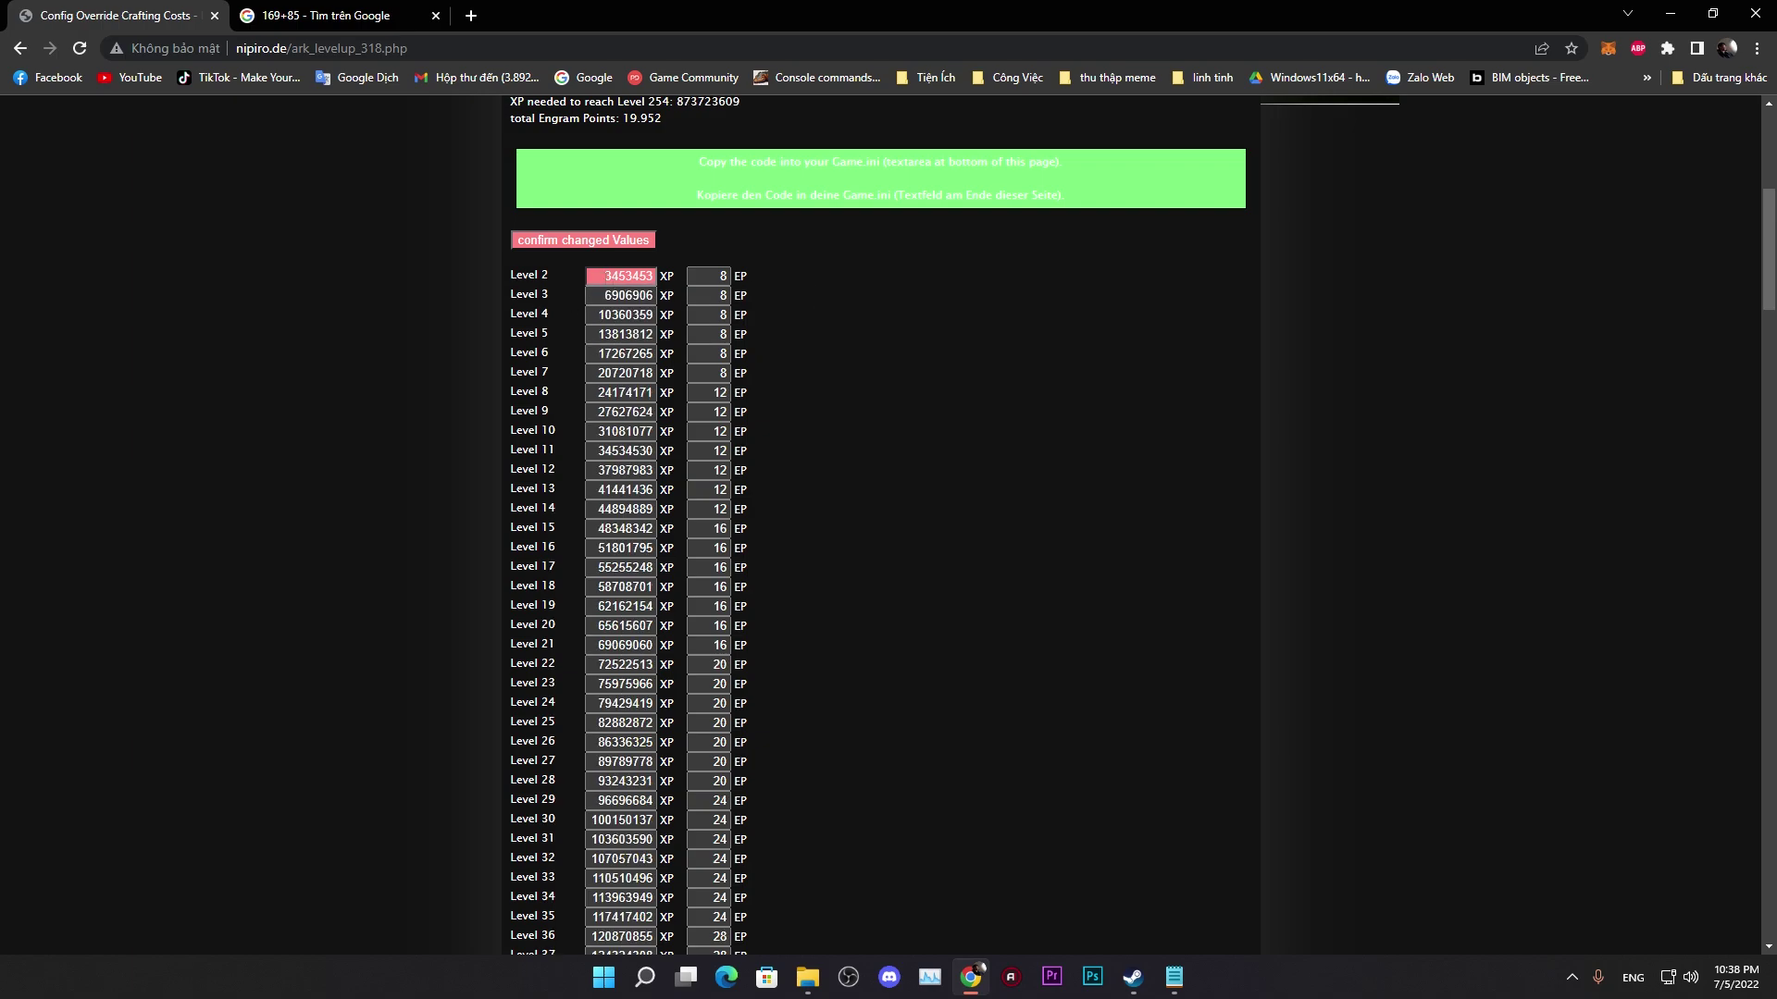
double_click(651, 276)
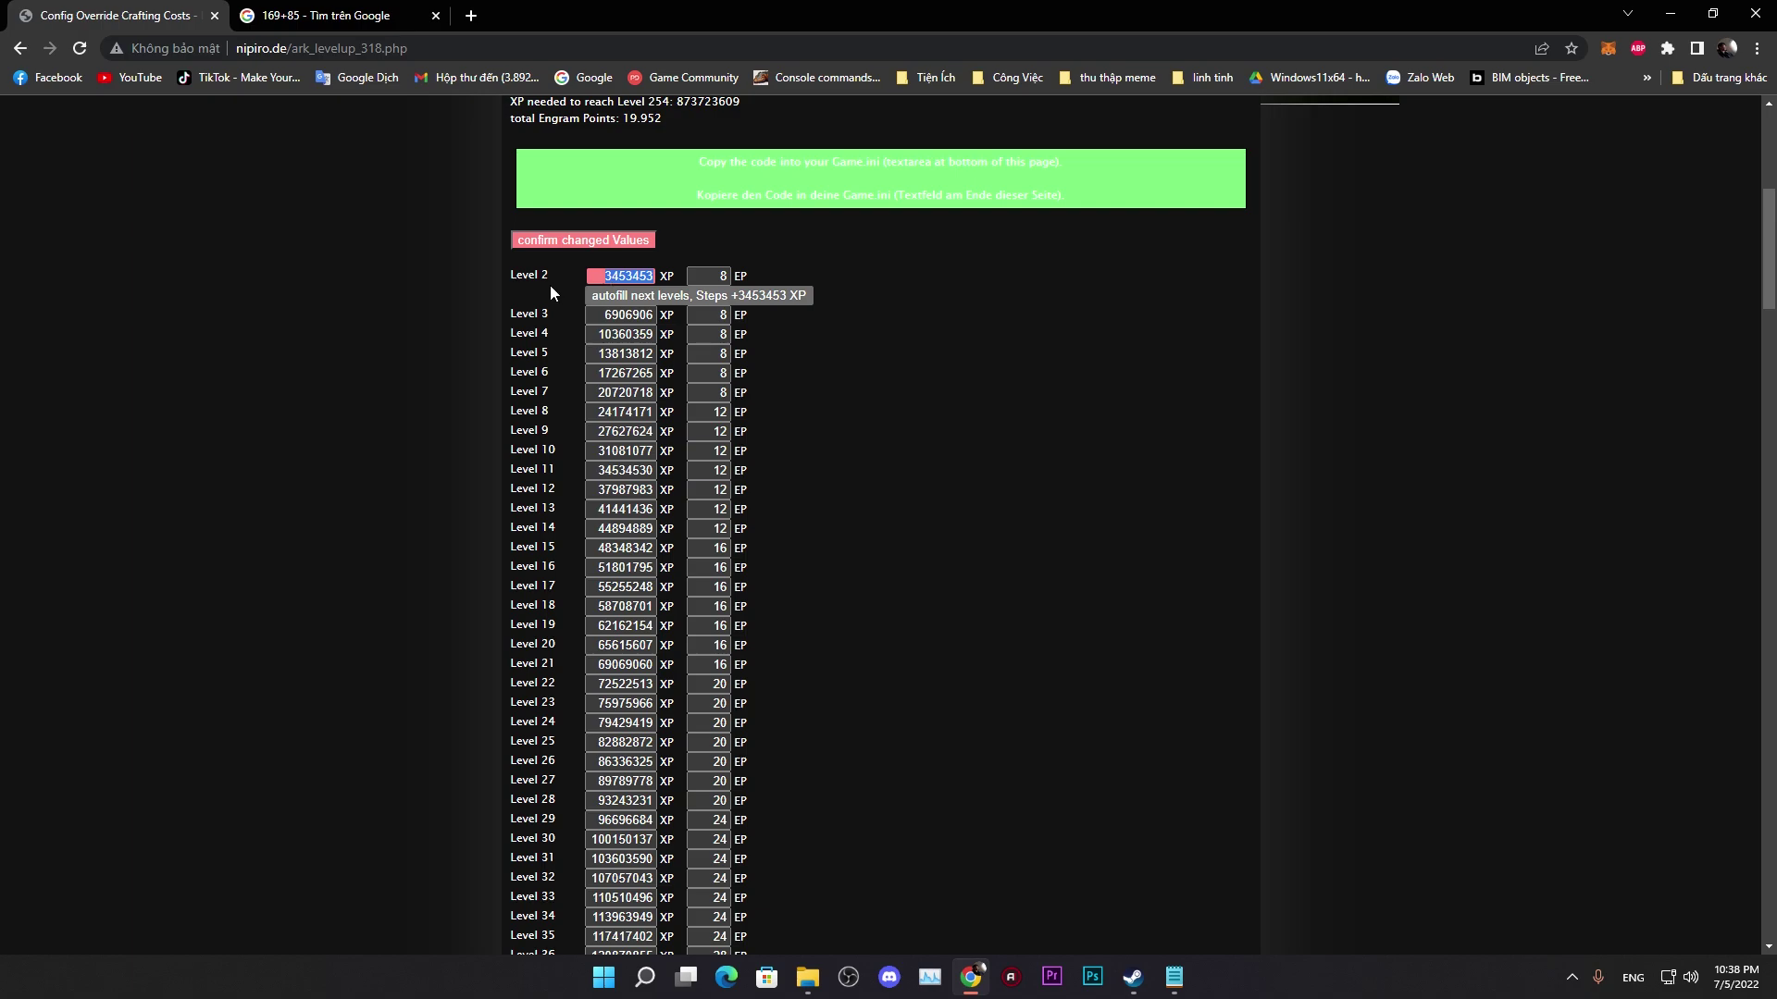
Step: Set the Level 2 XP to 5, autofill the next levels in steps of 5 XP and confirm the changed values
text(5)
click(653, 295)
double_click(647, 295)
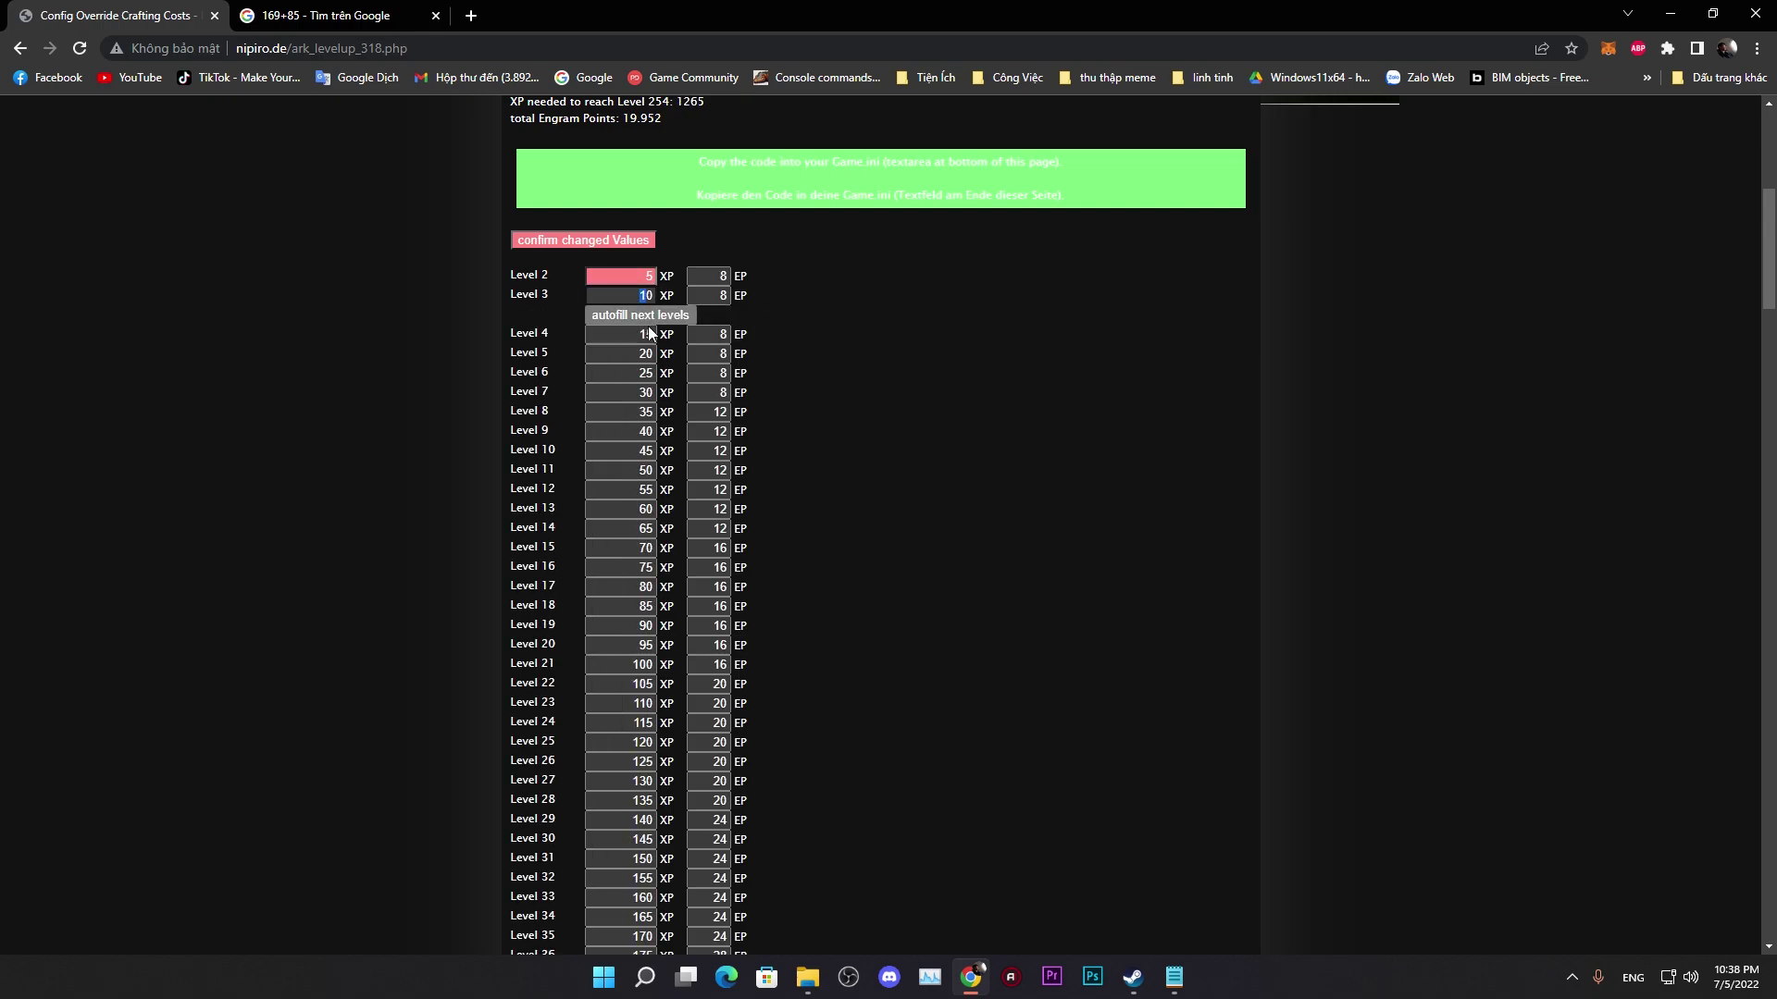
click(645, 355)
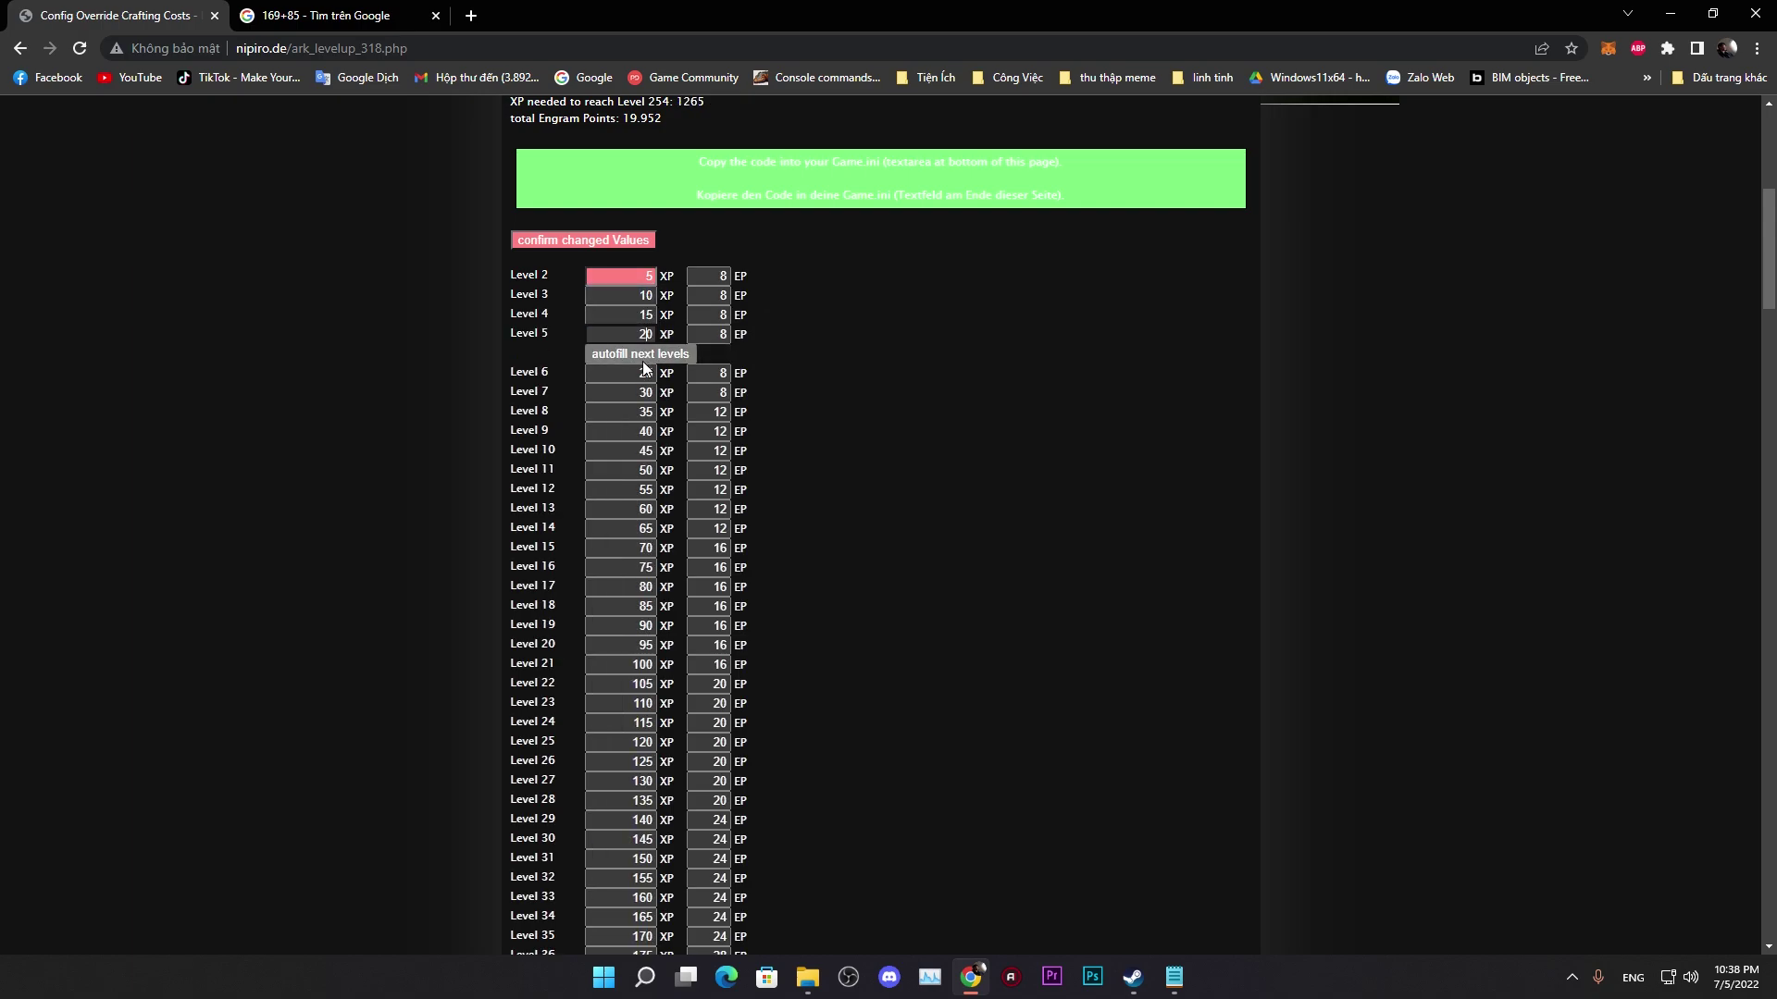
click(648, 275)
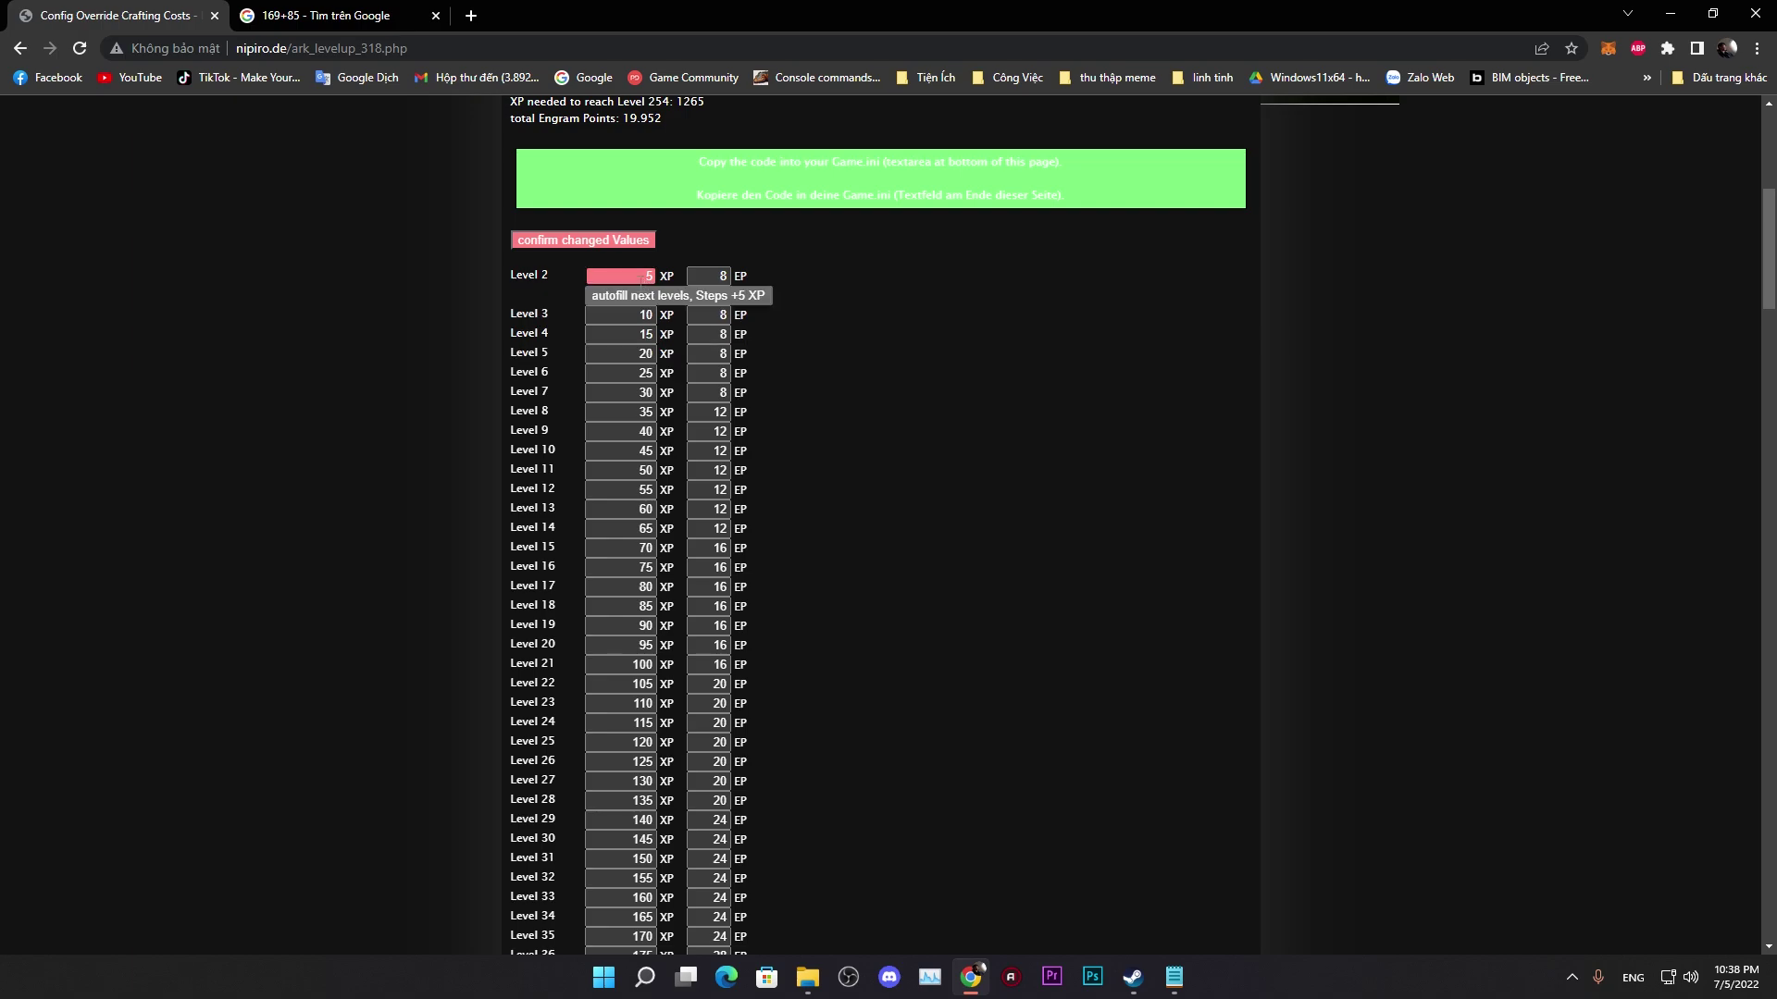
drag(641, 279, 655, 276)
drag(655, 665, 646, 665)
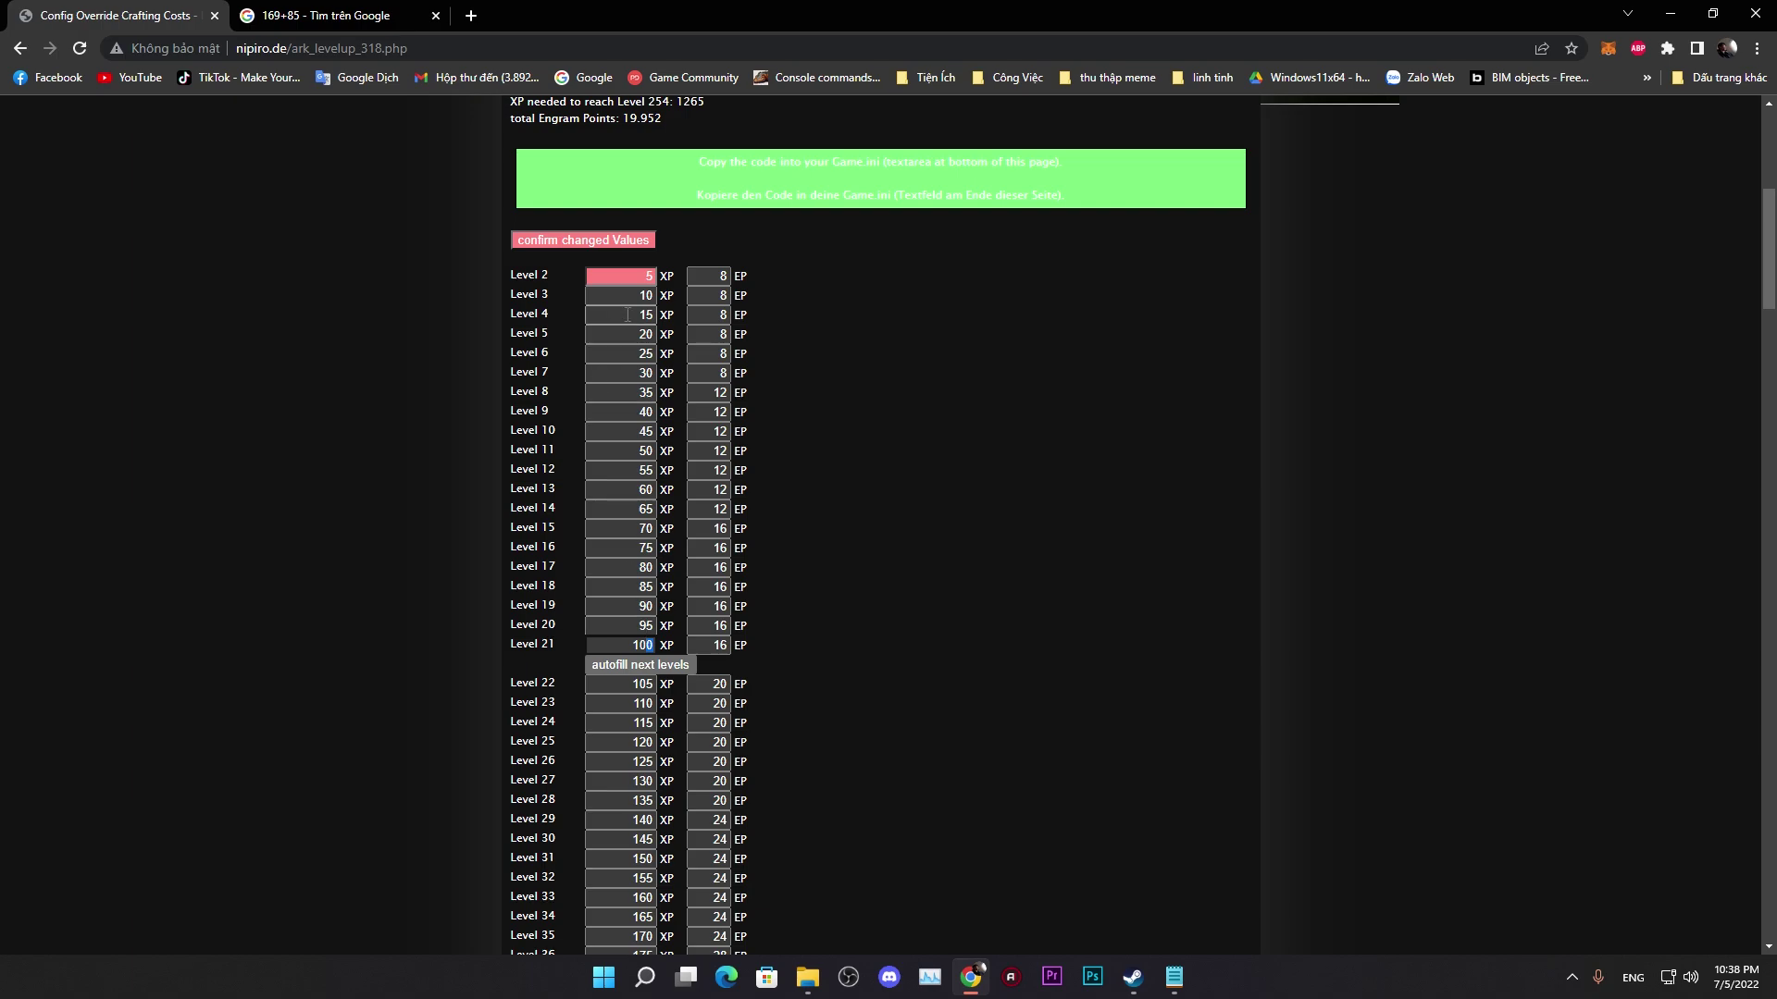
drag(643, 276, 664, 276)
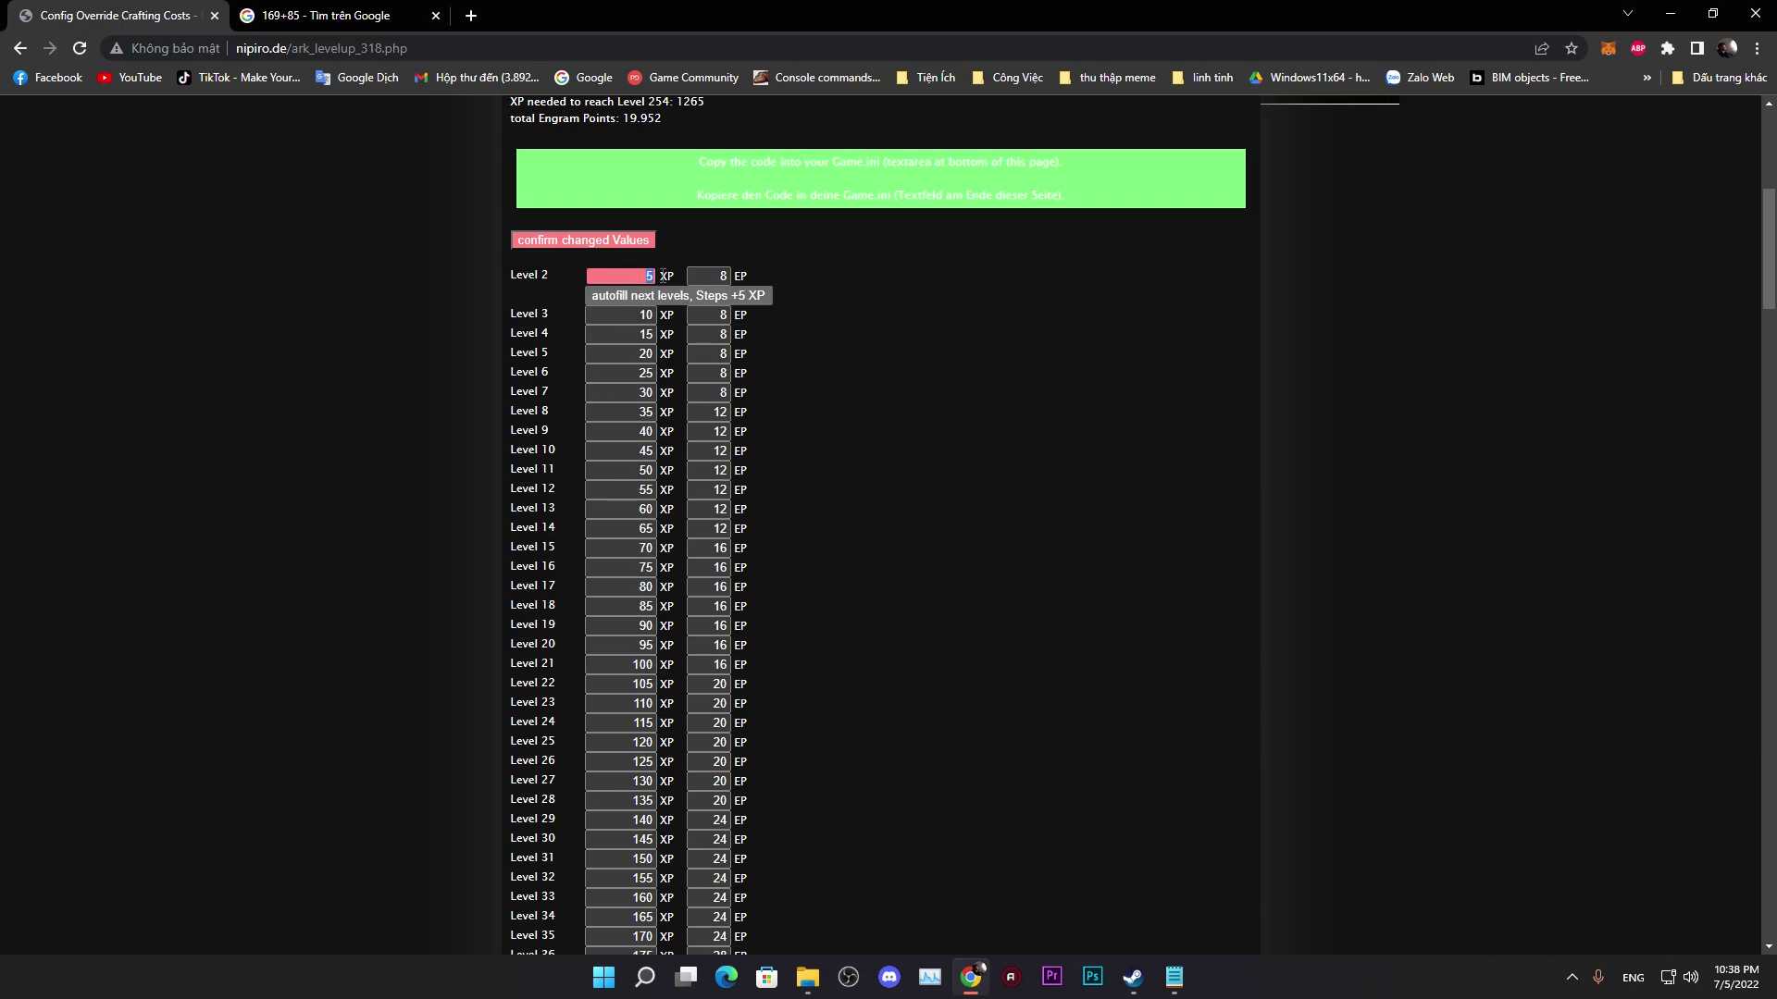
click(593, 240)
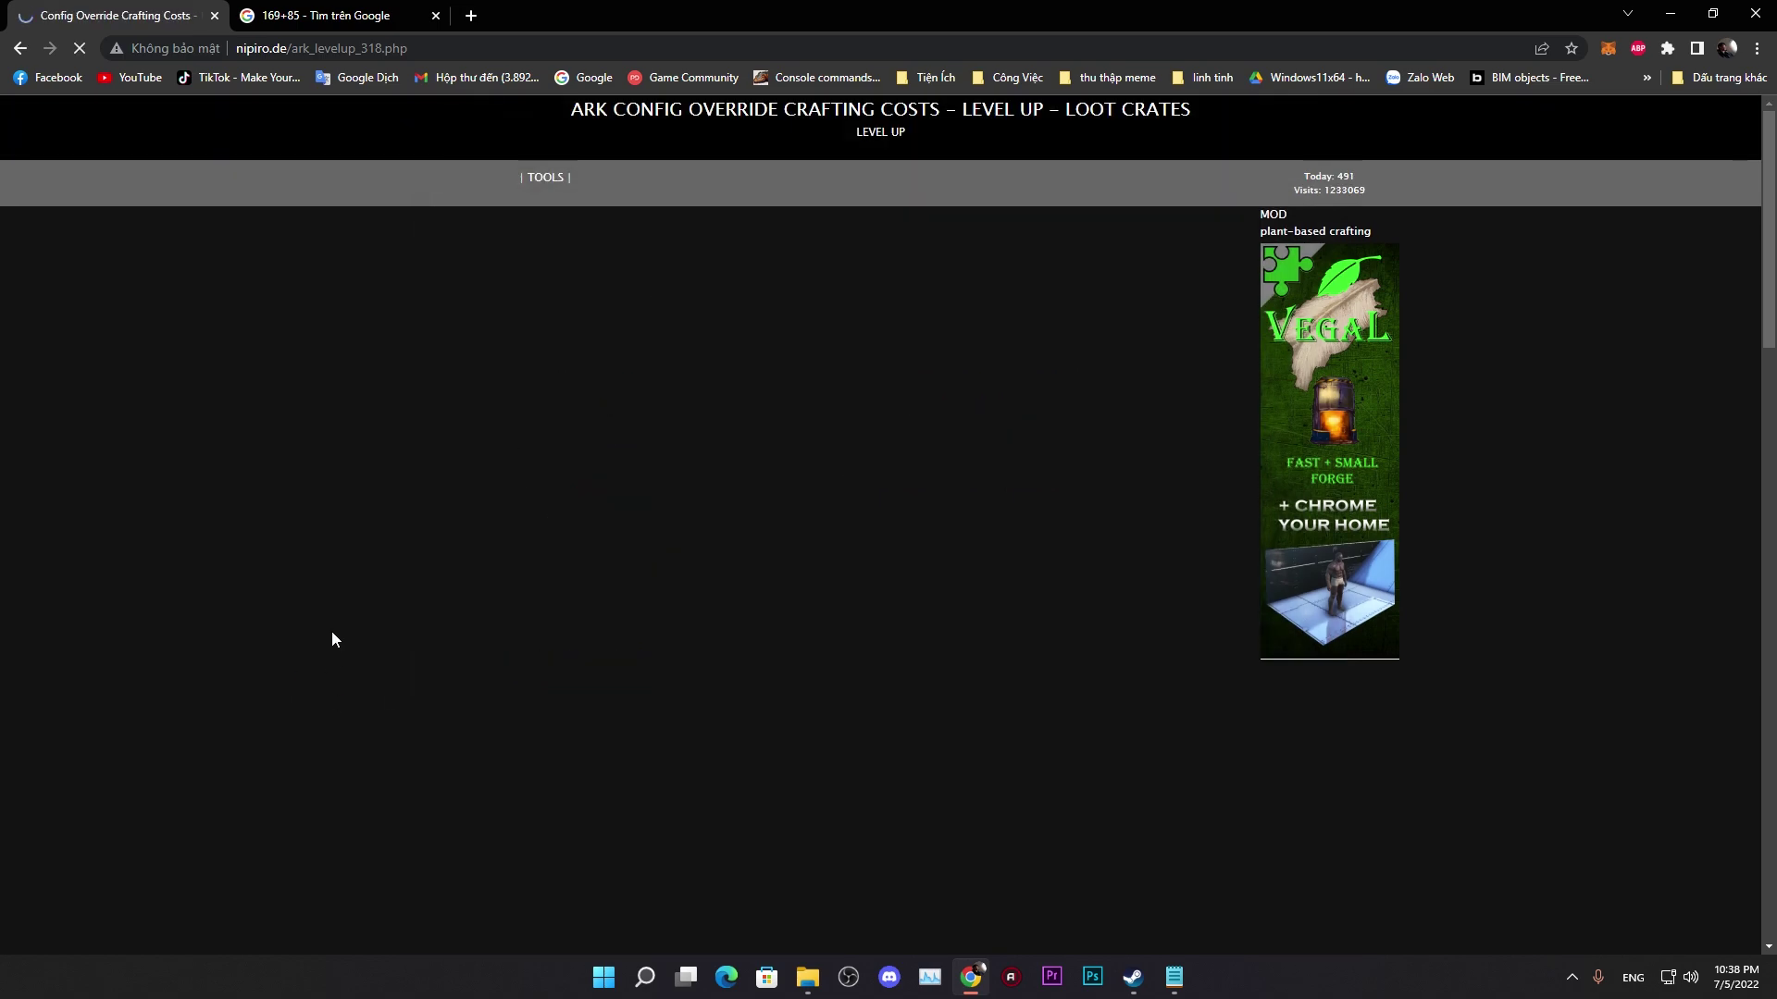
Step: Review the XP and EP listed for each level in the reloaded table, from Level 2 down to the last levels
scroll(642, 553, down, 4)
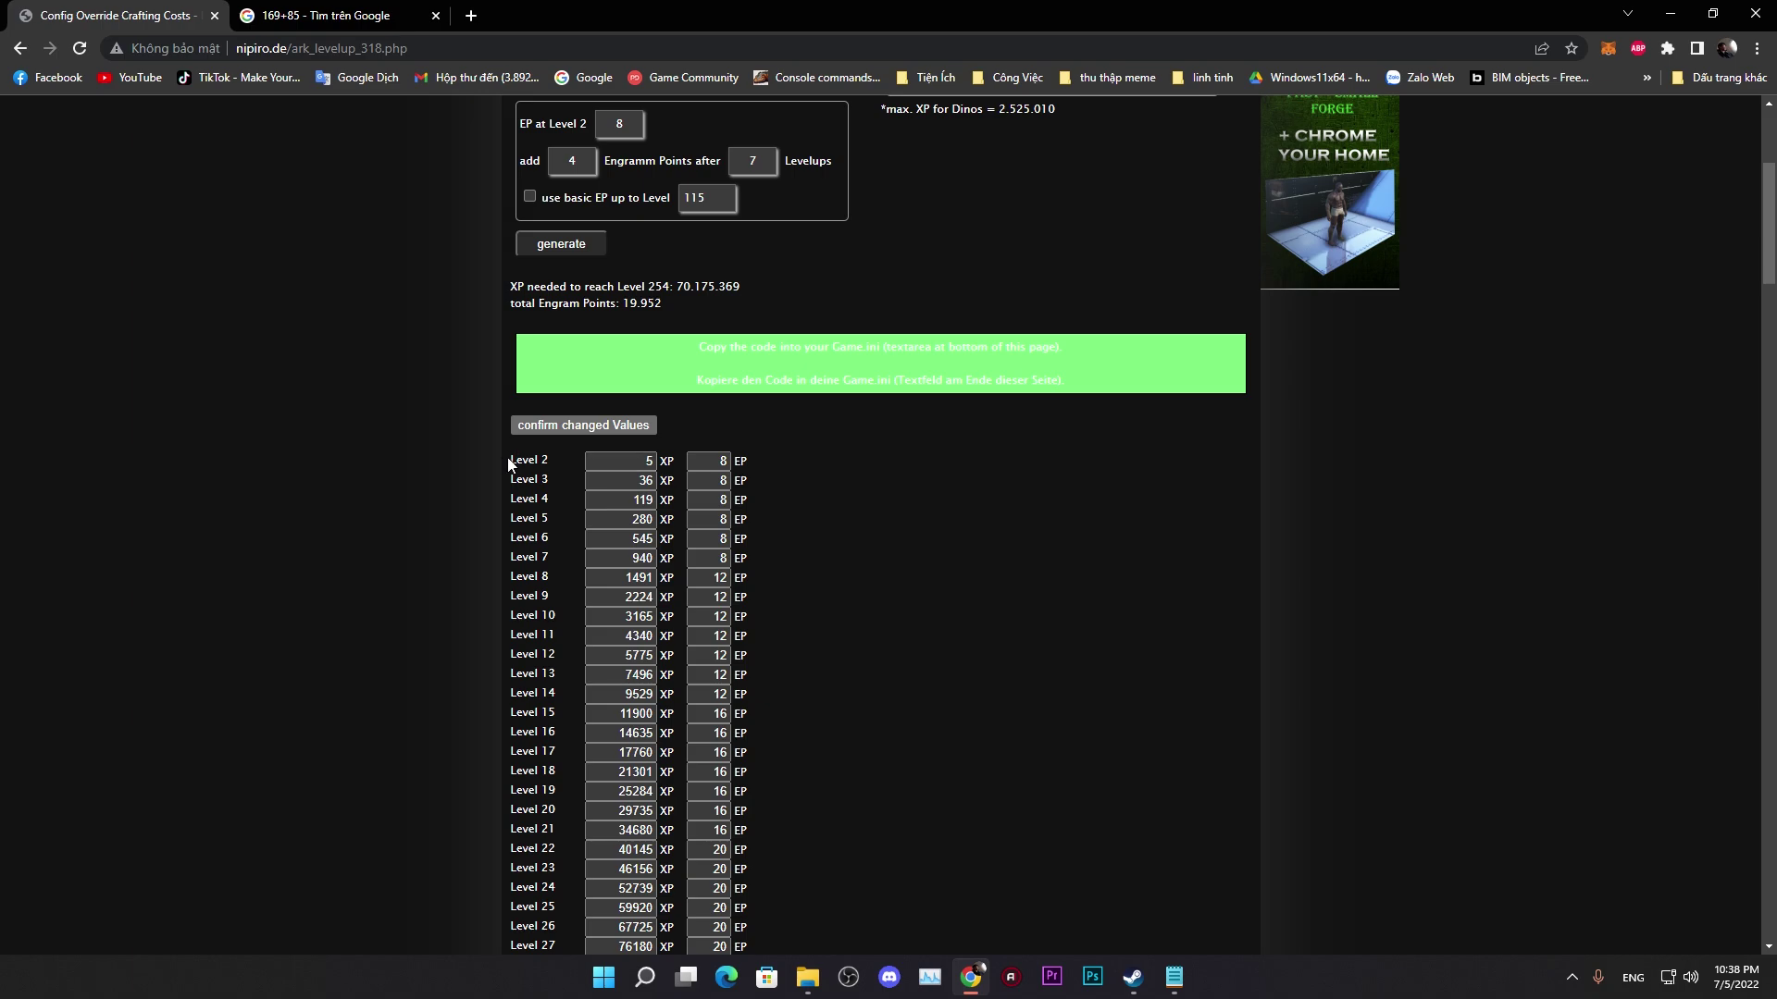
drag(511, 462, 814, 536)
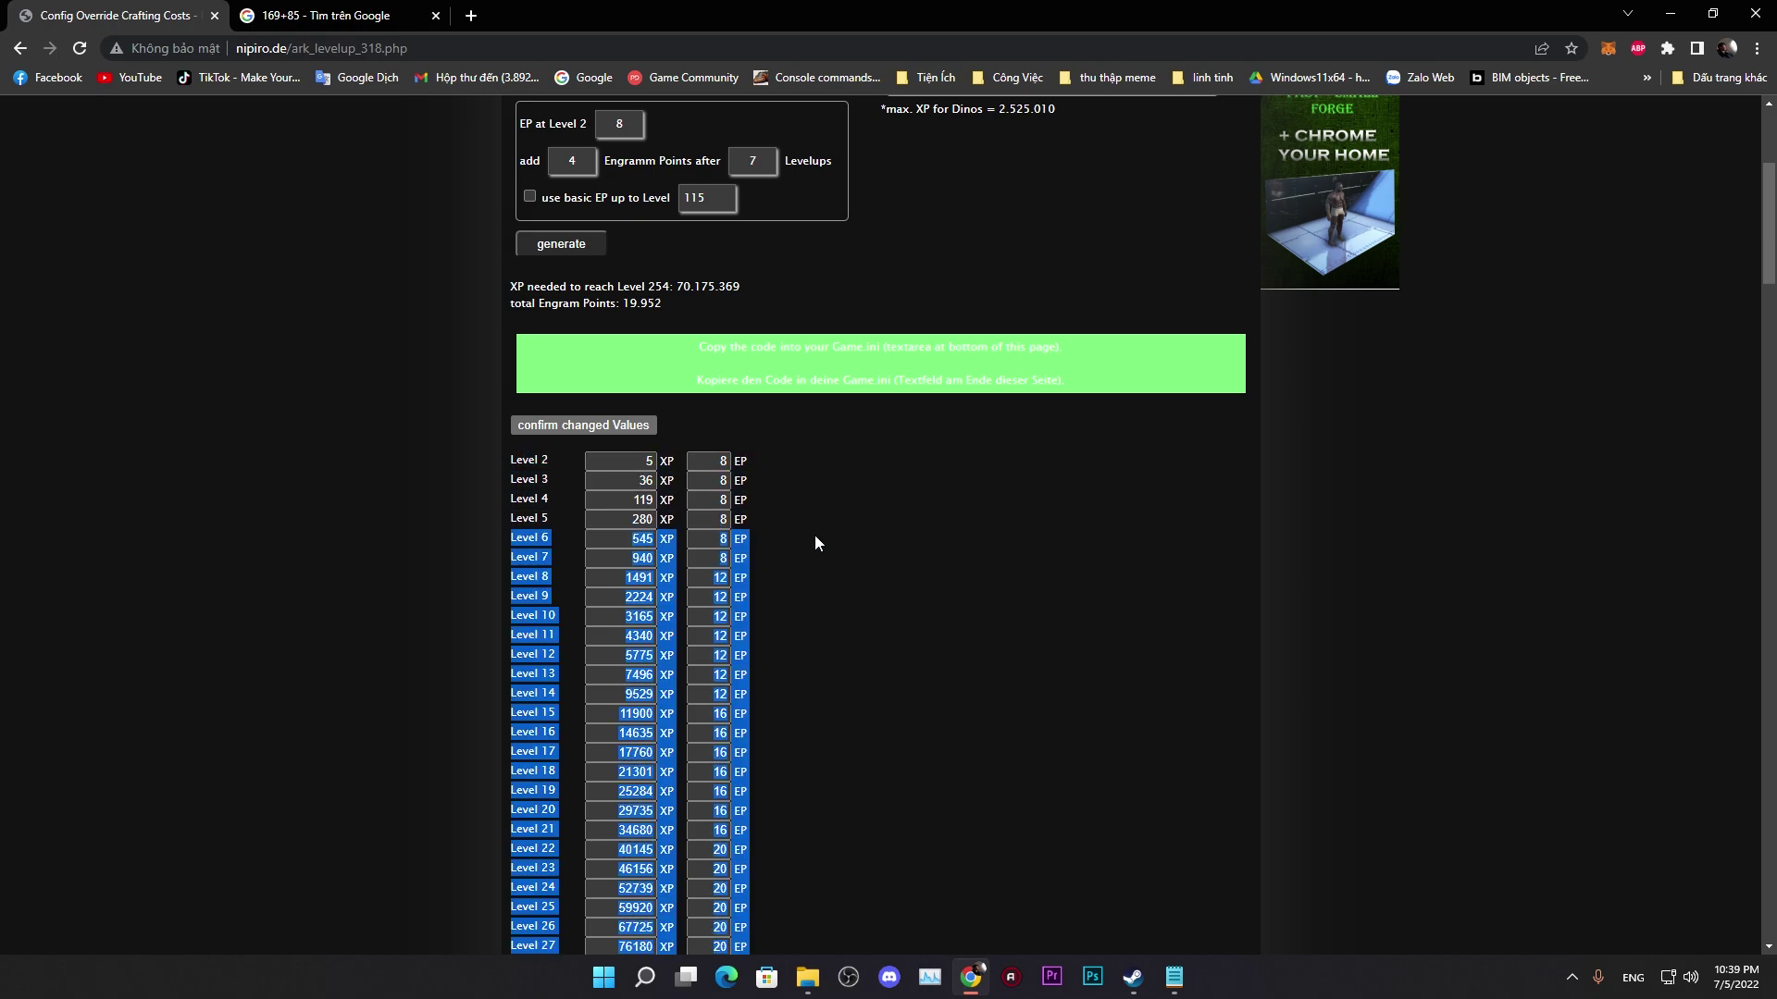
click(815, 537)
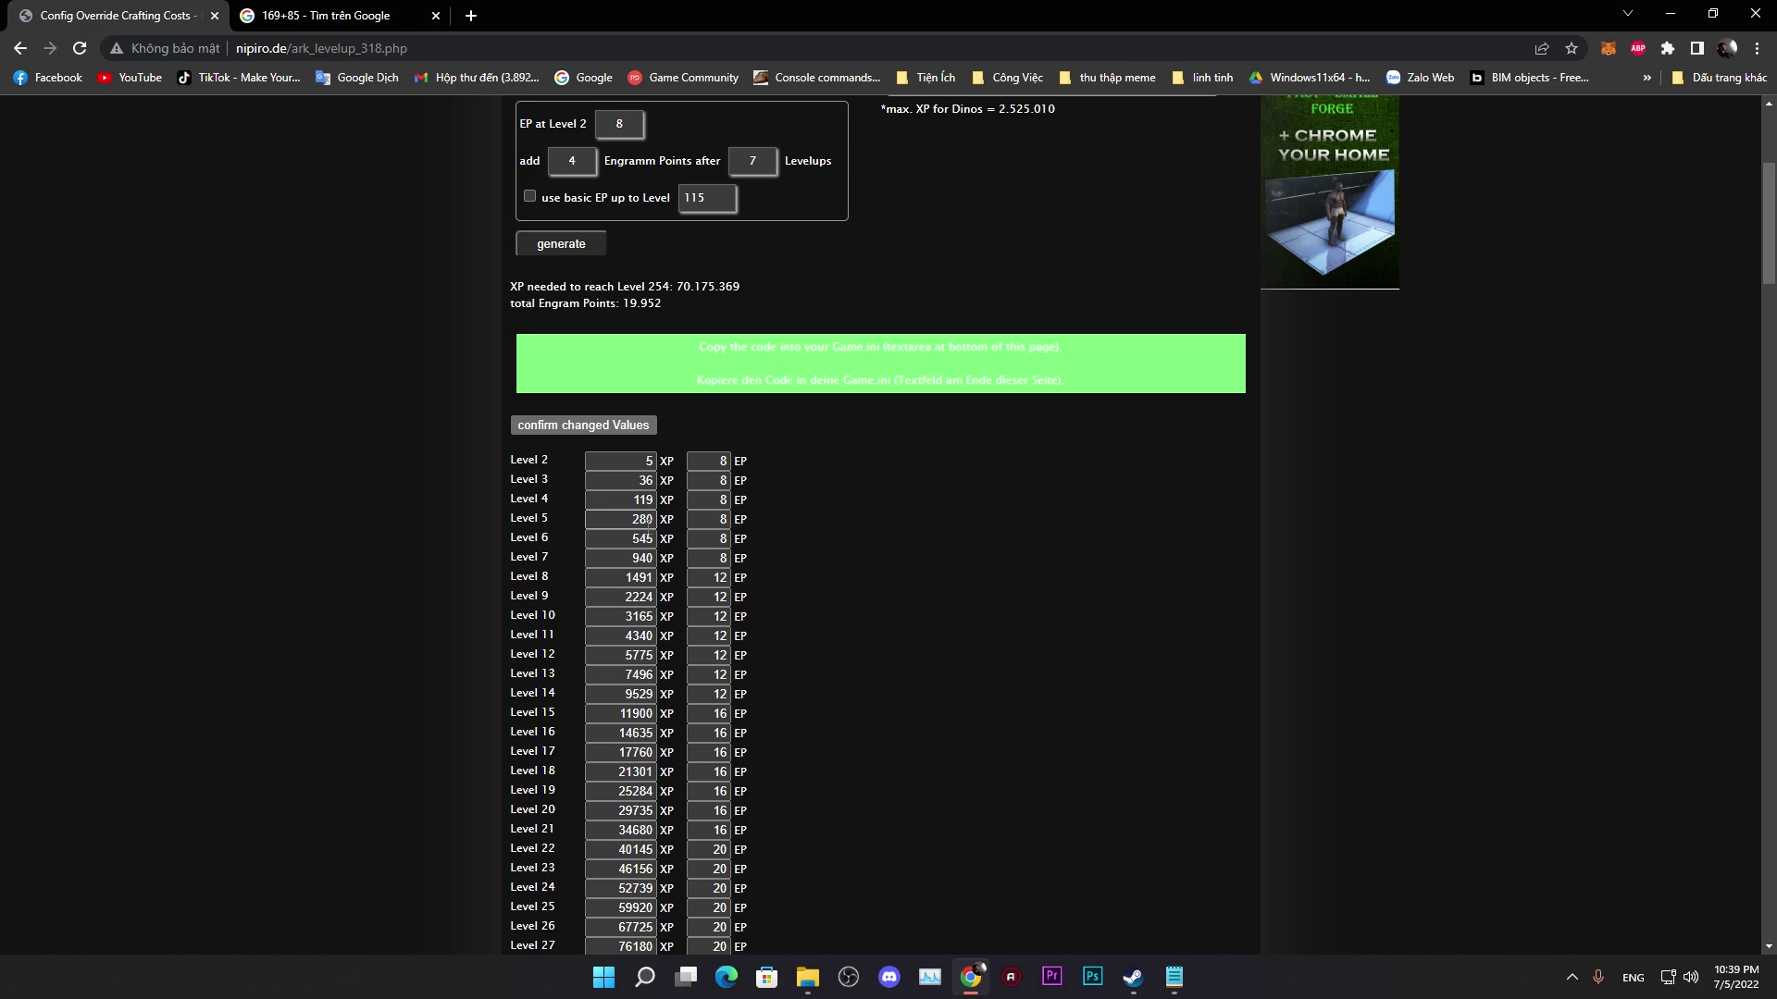
scroll(685, 556, down, 20)
scroll(696, 604, down, 18)
drag(562, 703, 574, 669)
click(573, 669)
scroll(551, 634, up, 18)
scroll(527, 521, up, 3)
Step: Check the 169+85 calculation in the Google results and compare it with the last level of the generated table
click(324, 14)
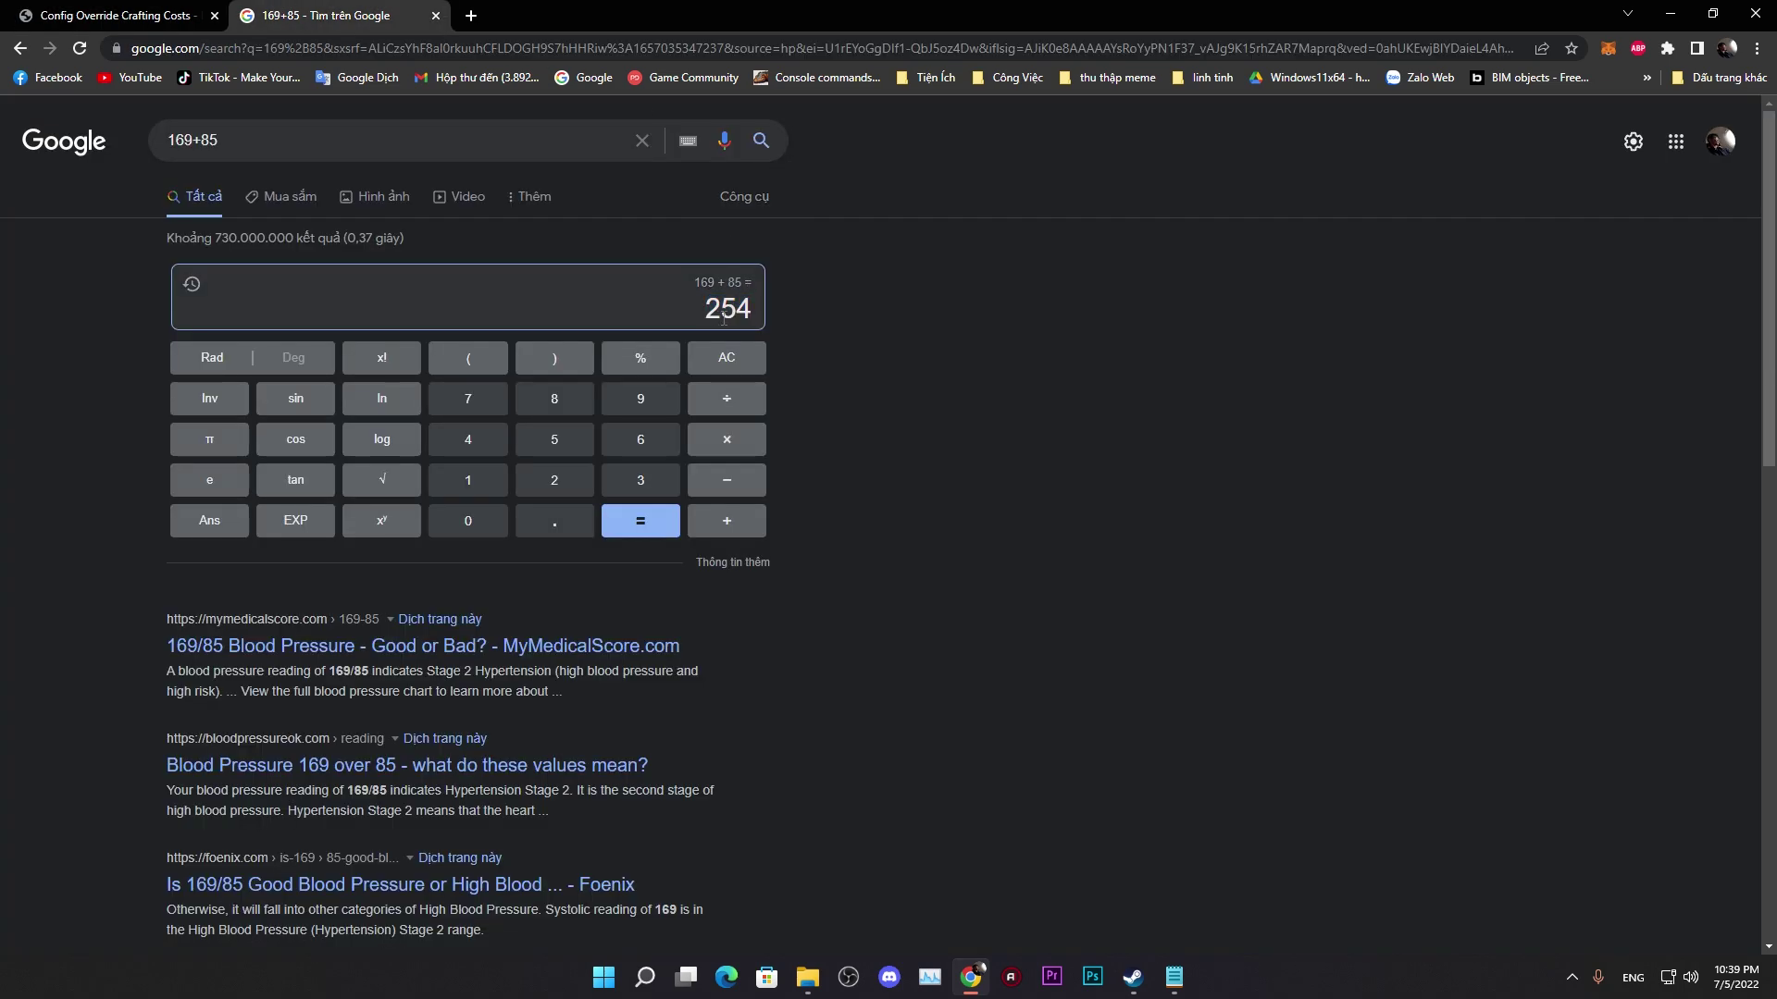
drag(724, 318, 755, 316)
click(55, 13)
scroll(681, 491, down, 20)
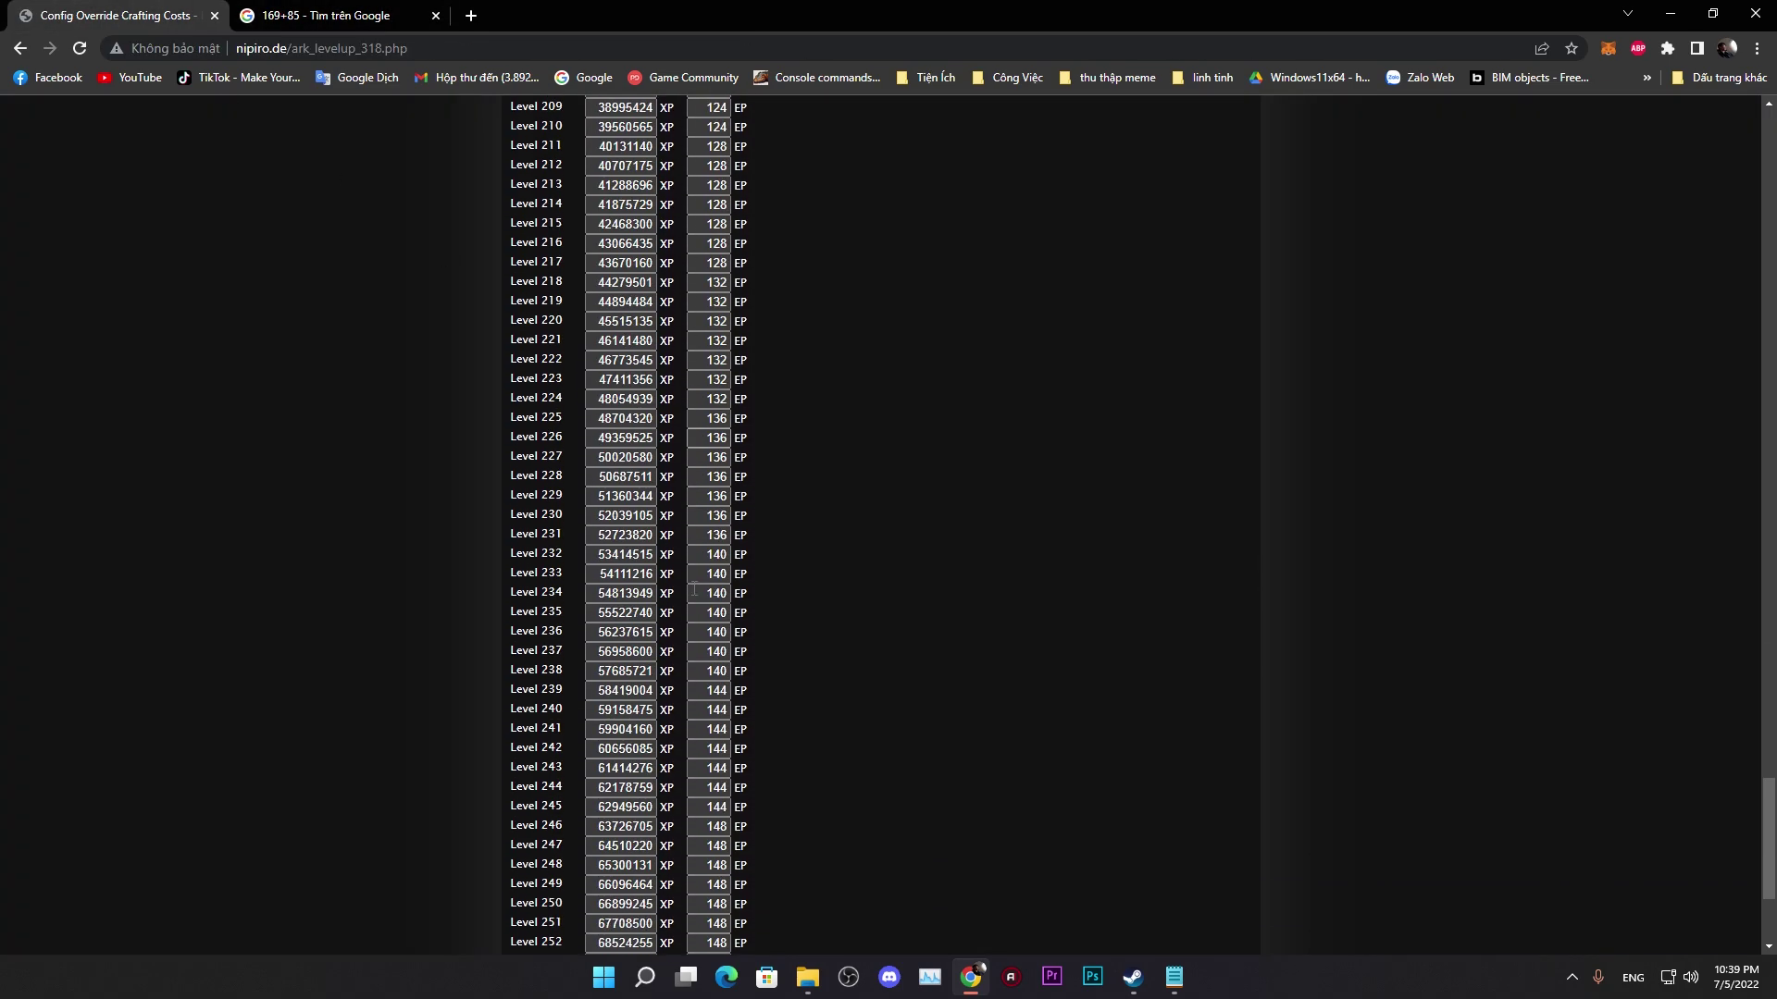
scroll(694, 588, down, 3)
scroll(787, 833, down, 1)
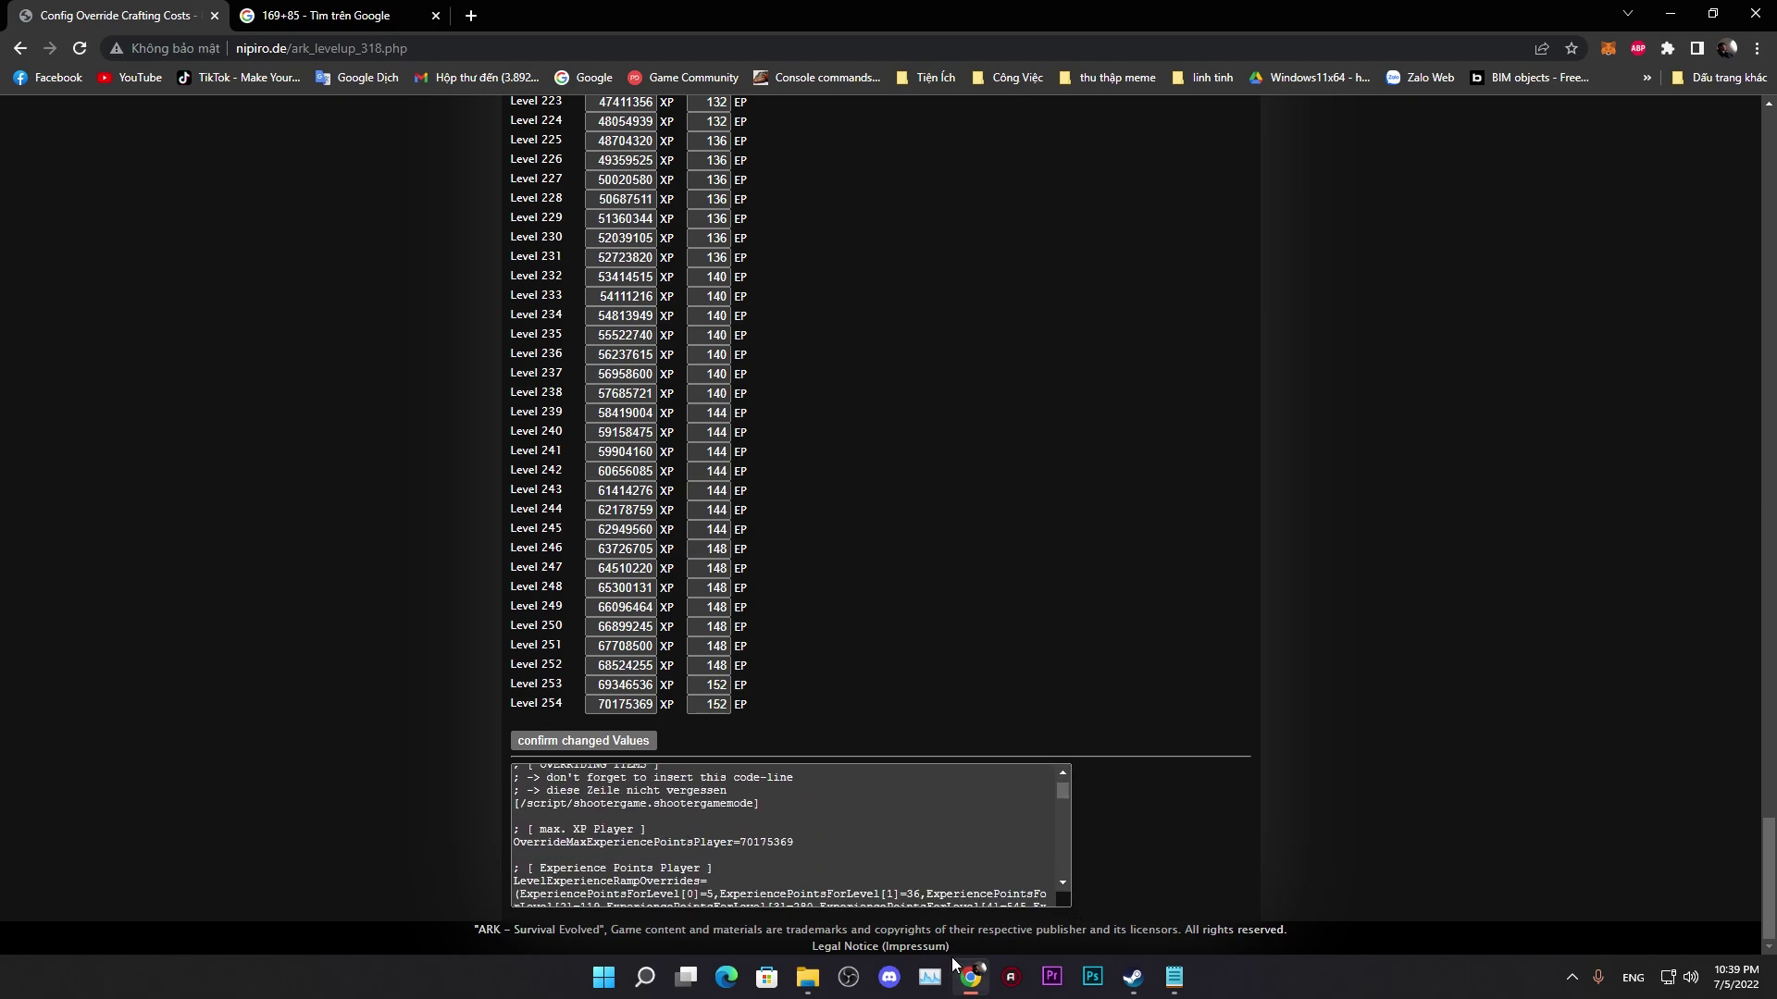
Step: Open the Game configuration file from the WindowsNoEditor folder in Notepad and set OverrideMaxExperiencePointsPlayer to 0
mouse_move(807, 976)
click(820, 895)
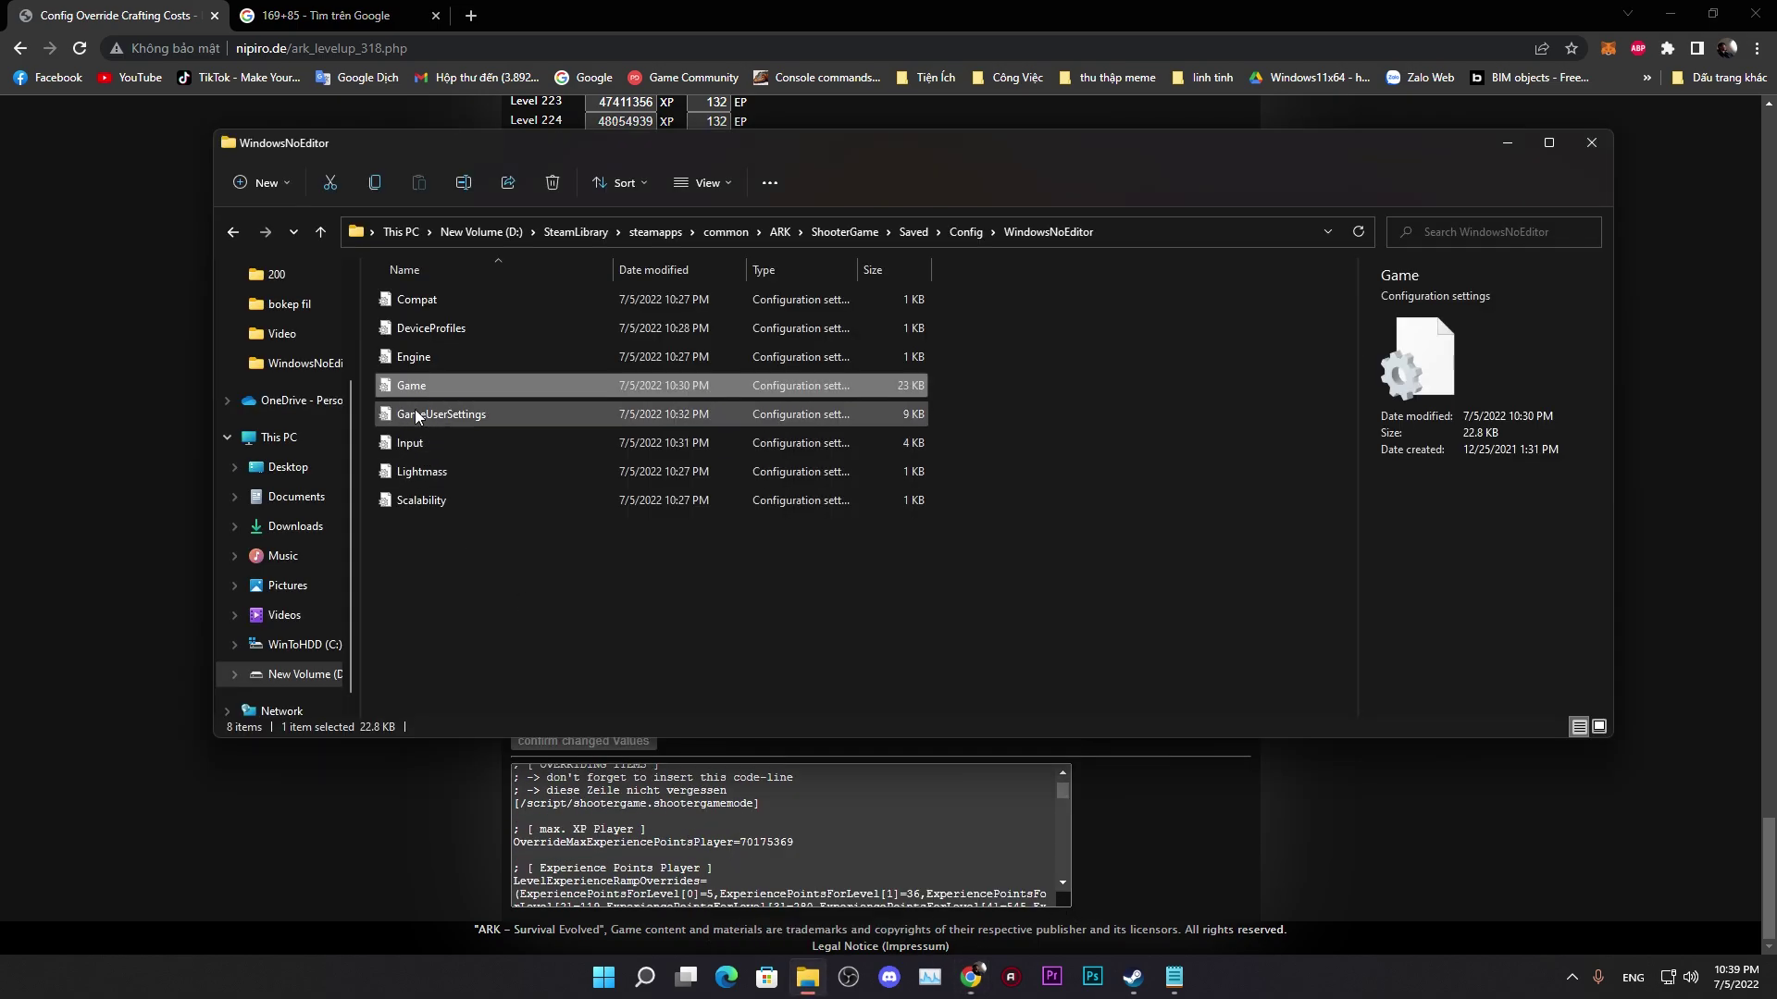
double_click(435, 387)
scroll(594, 654, down, 10)
scroll(594, 654, down, 10)
scroll(561, 647, up, 6)
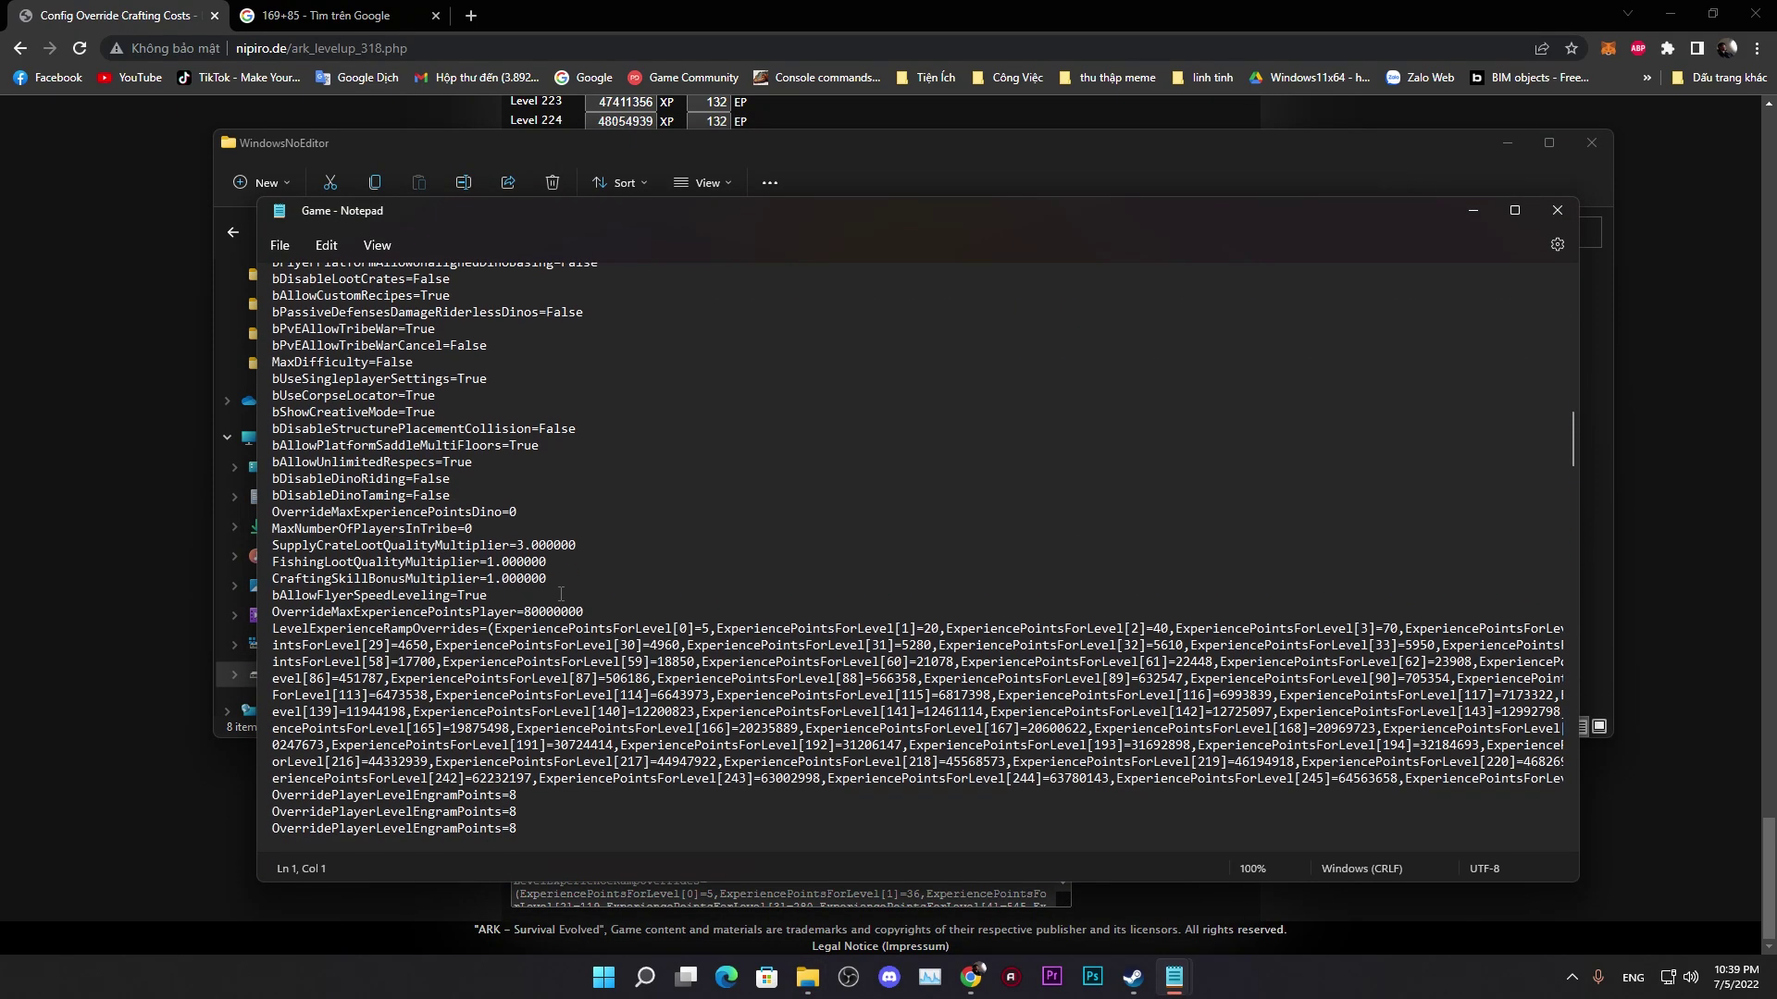
click(711, 695)
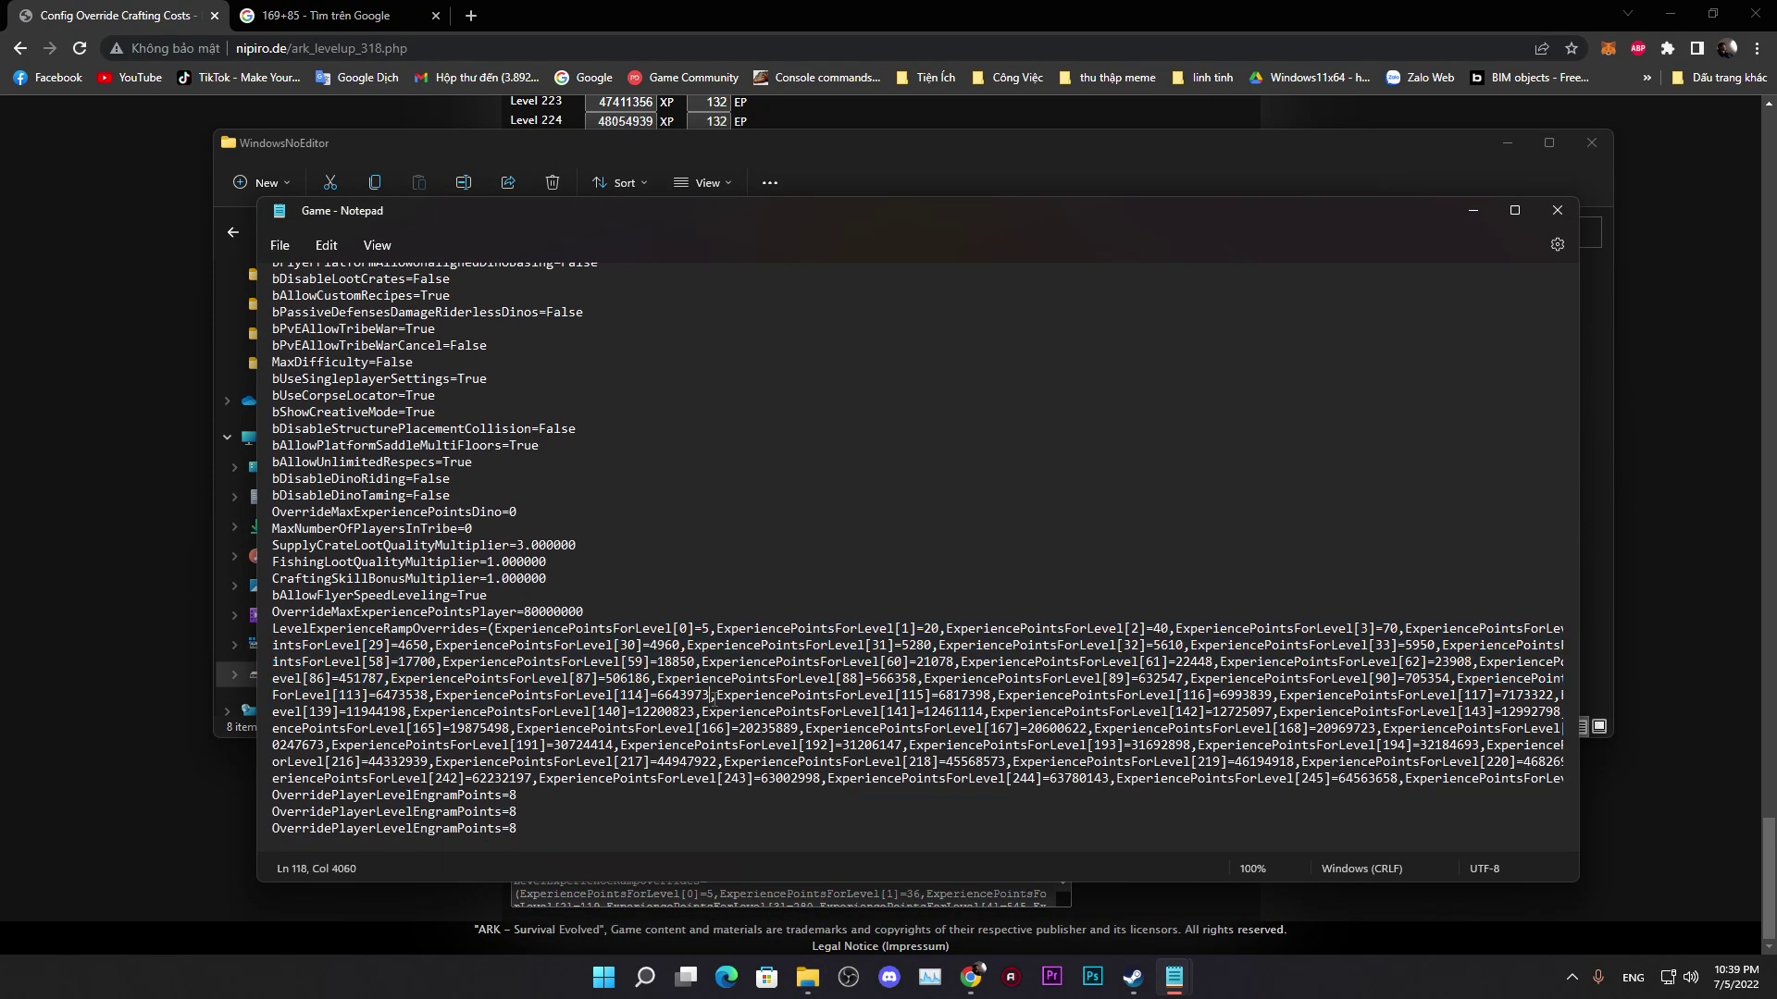
double_click(532, 611)
text(0)
Step: Delete the LevelExperienceRampOverrides entry and all OverridePlayerLevelEngramPoints lines from the Game file, then close it and save the changes
drag(275, 630, 636, 670)
click(637, 669)
scroll(555, 630, up, 20)
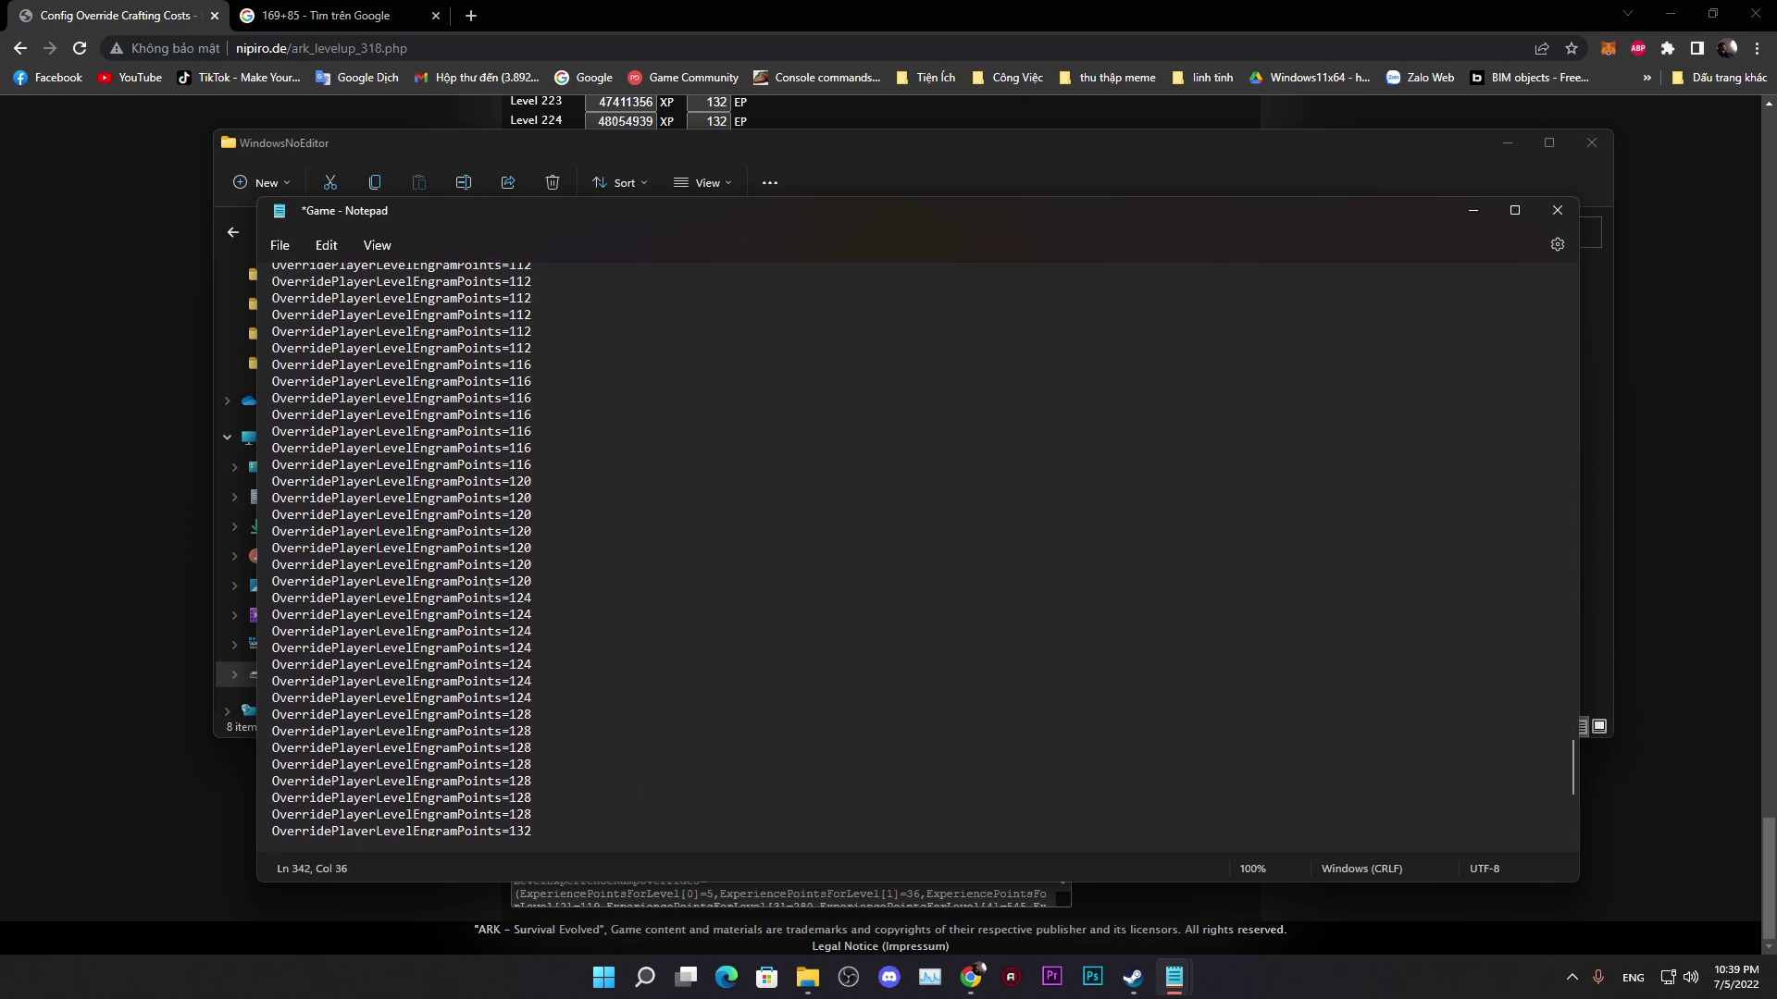
scroll(446, 592, up, 20)
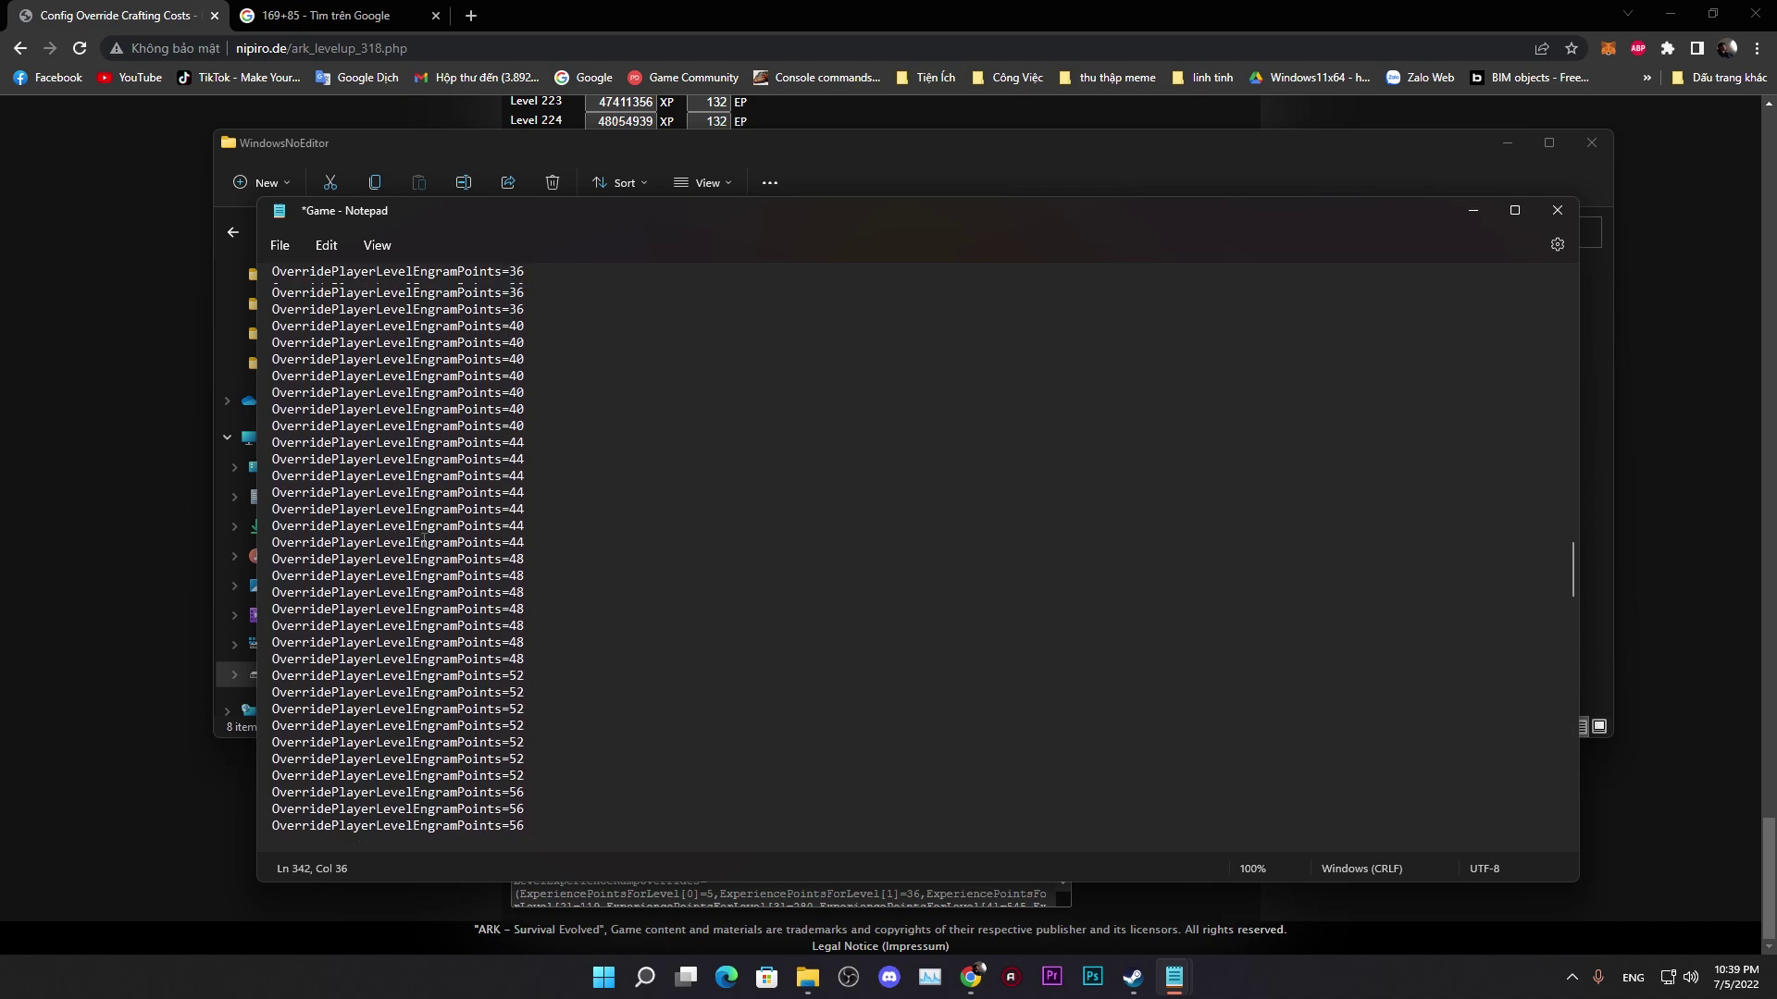
scroll(414, 549, up, 5)
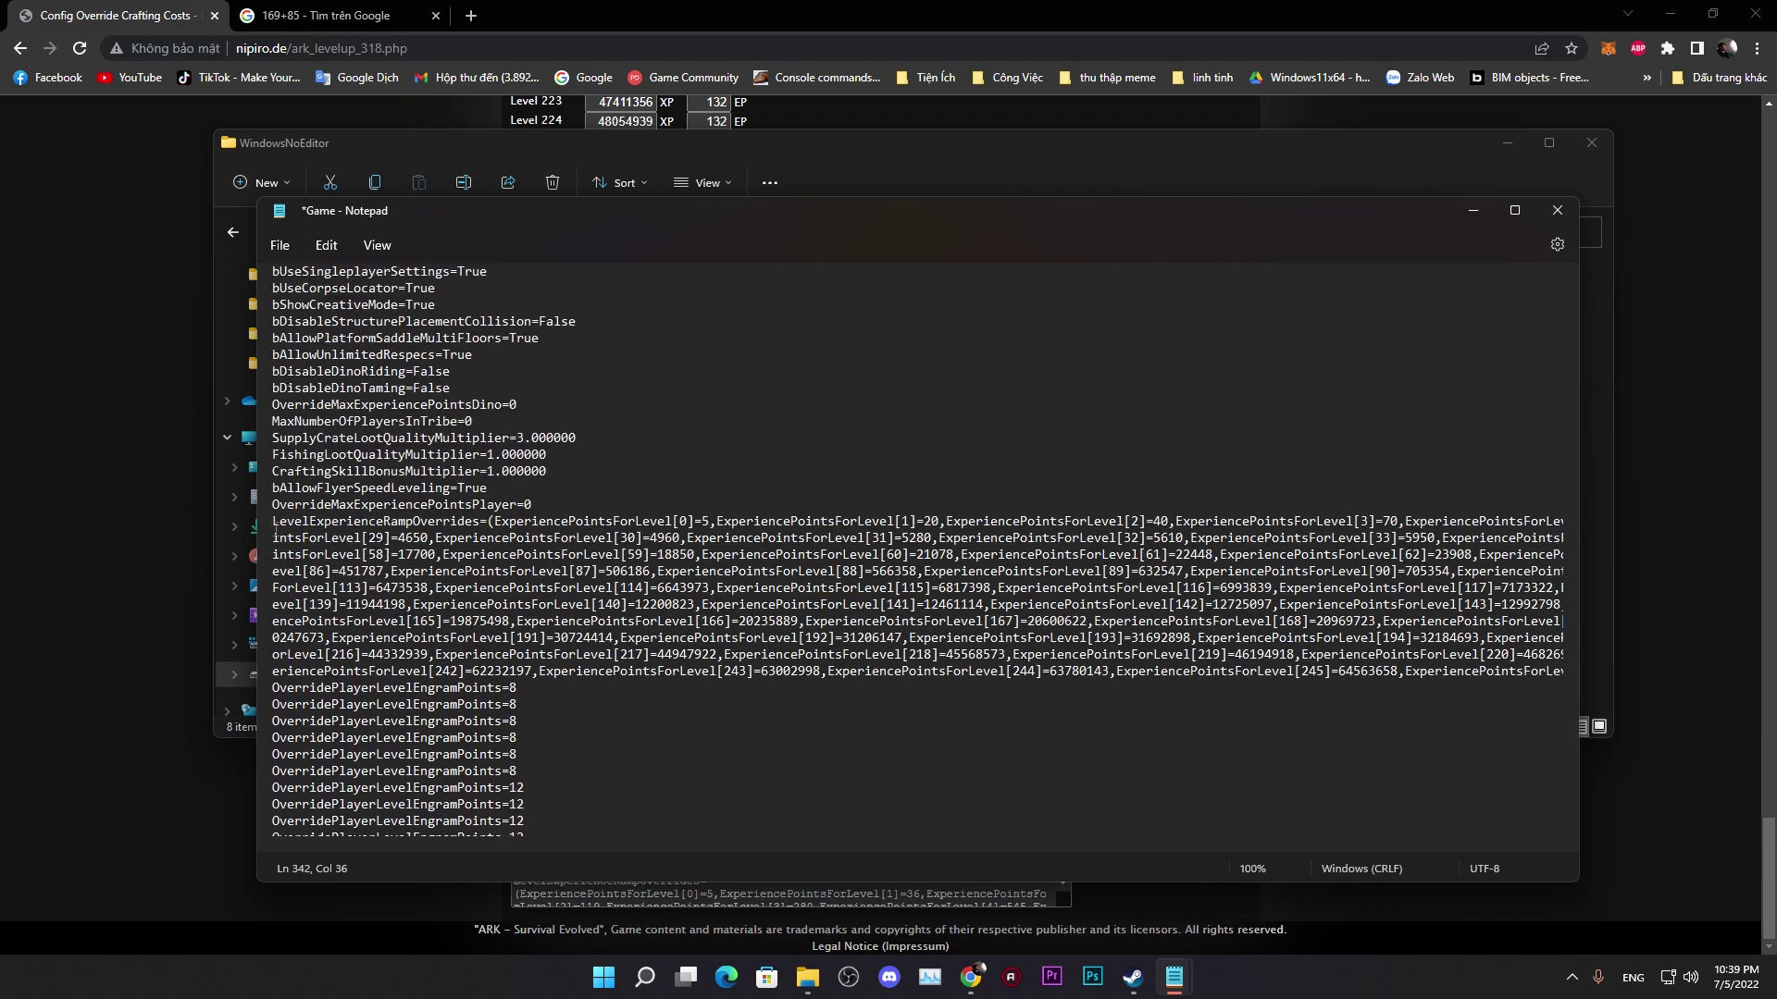
drag(274, 518, 570, 826)
key(Delete)
scroll(481, 805, up, 5)
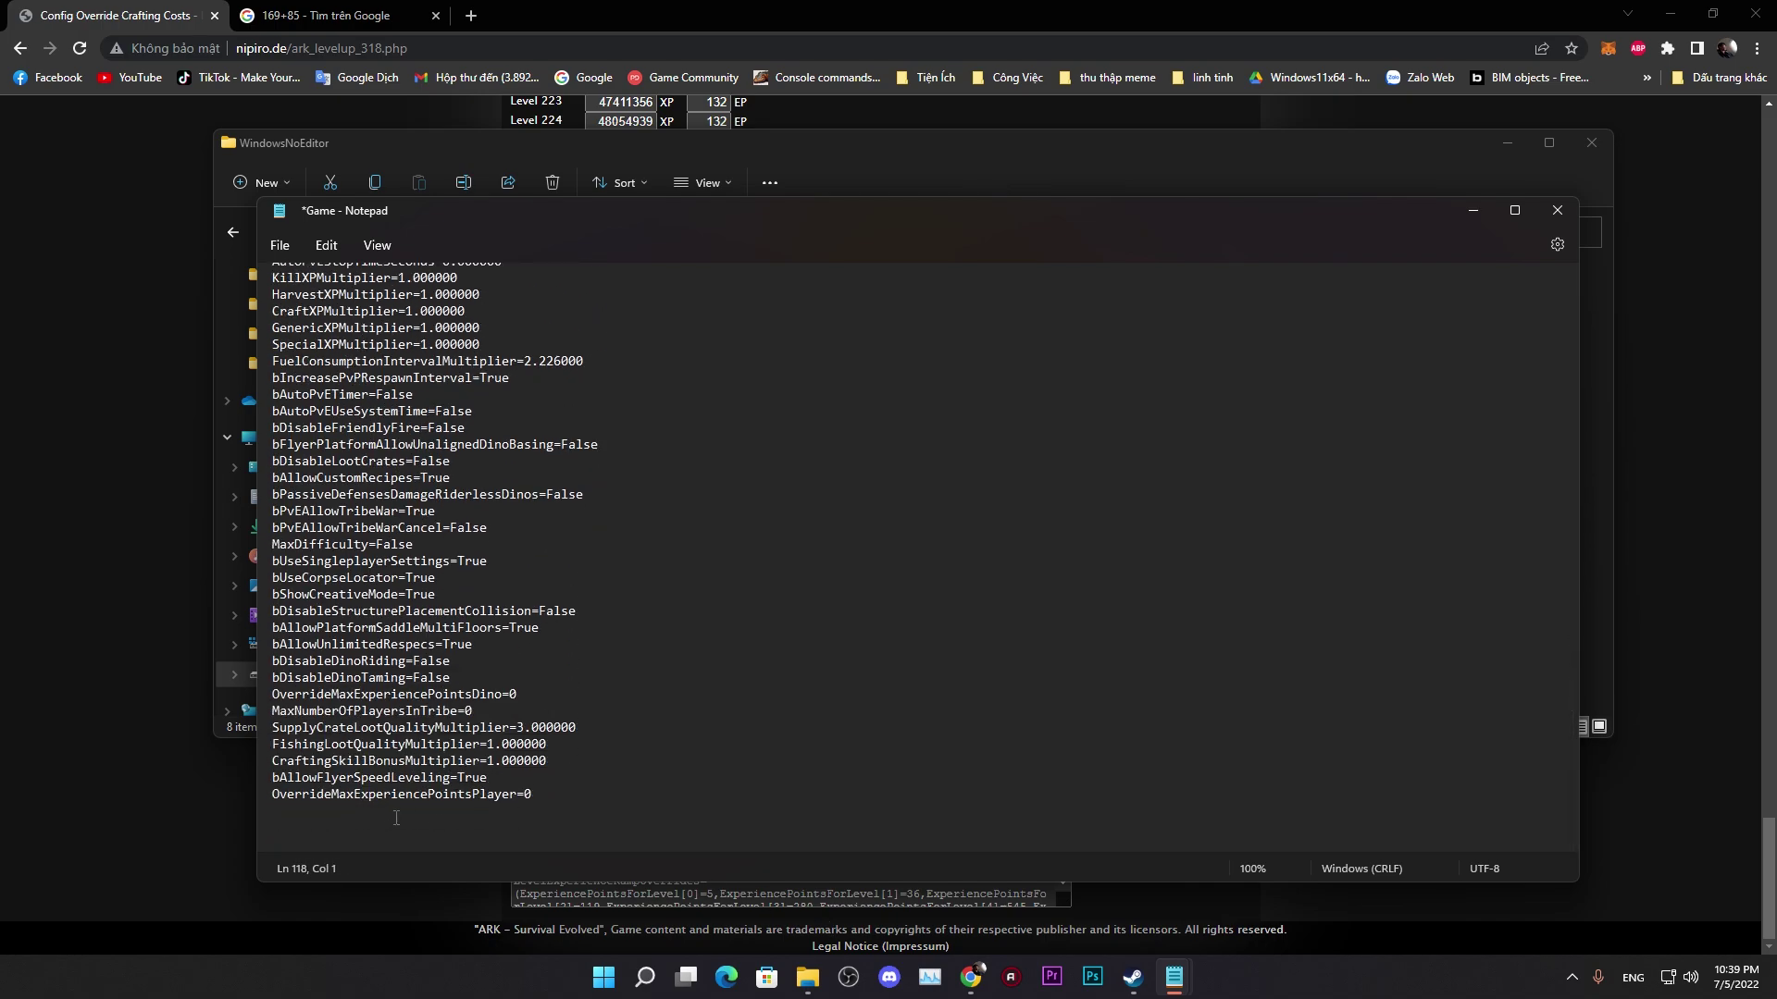
click(1557, 210)
click(775, 601)
Step: Reopen the Game configuration file and place the cursor on the empty line after OverrideMaxExperiencePointsPlayer
double_click(435, 385)
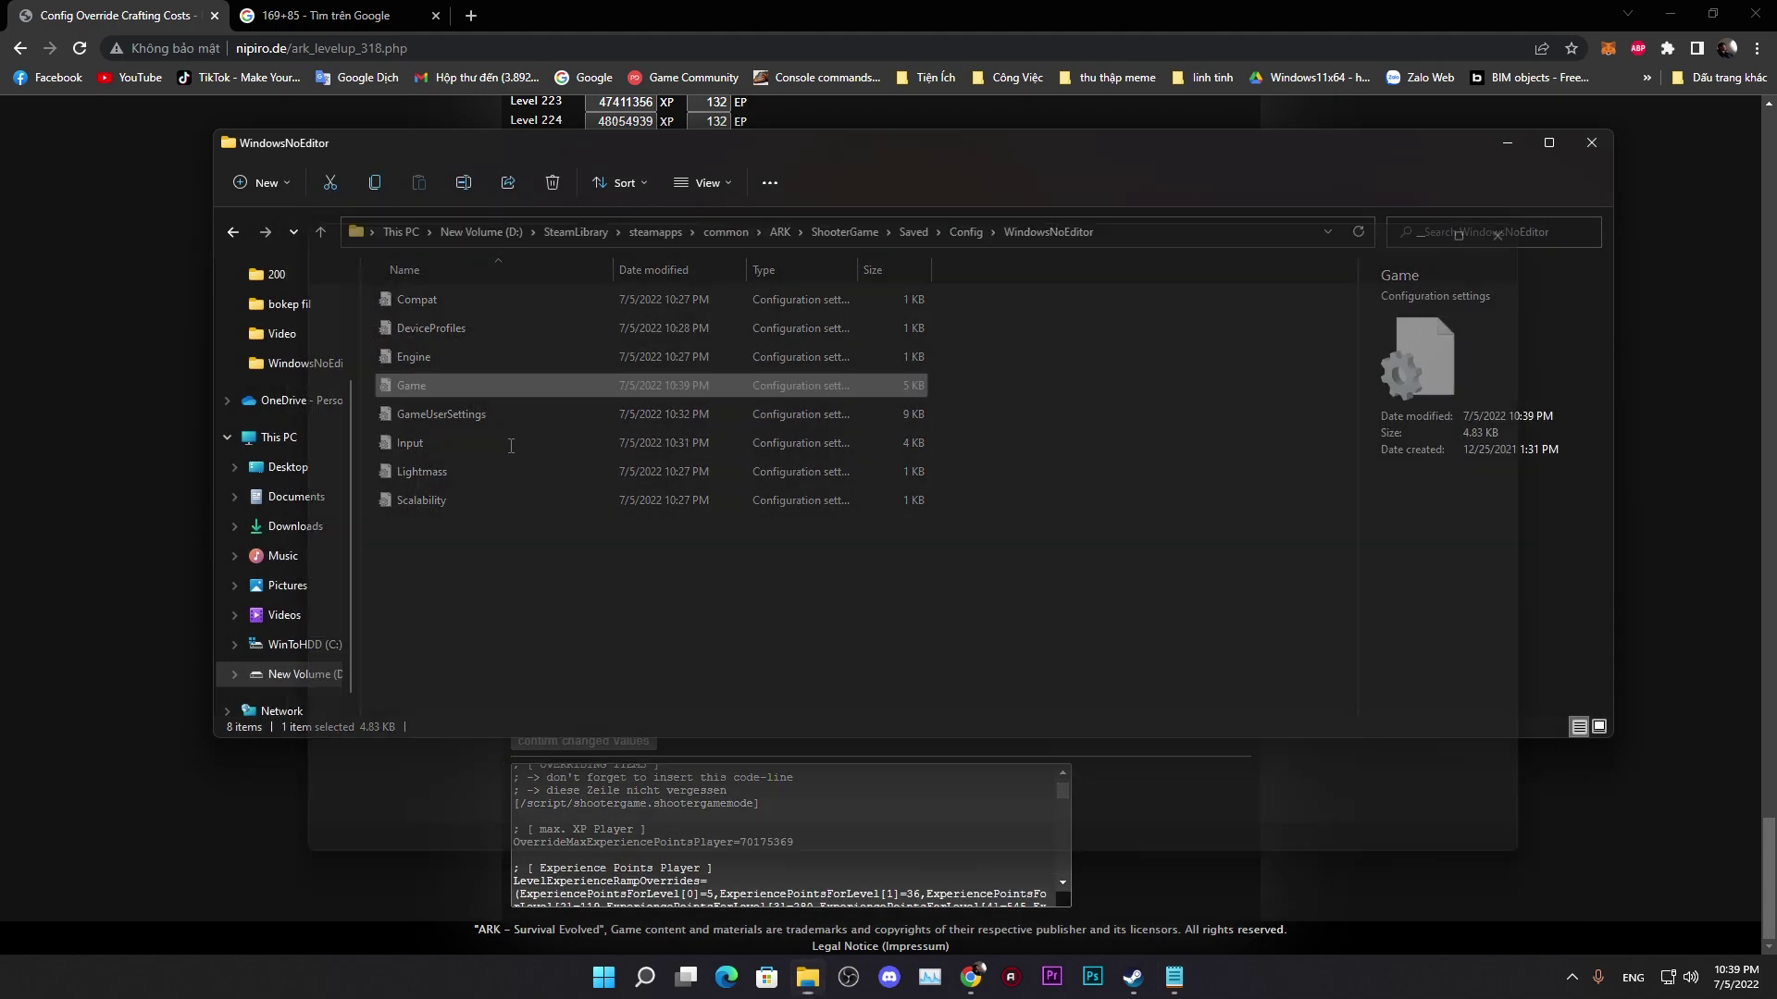
scroll(275, 810, down, 20)
click(275, 809)
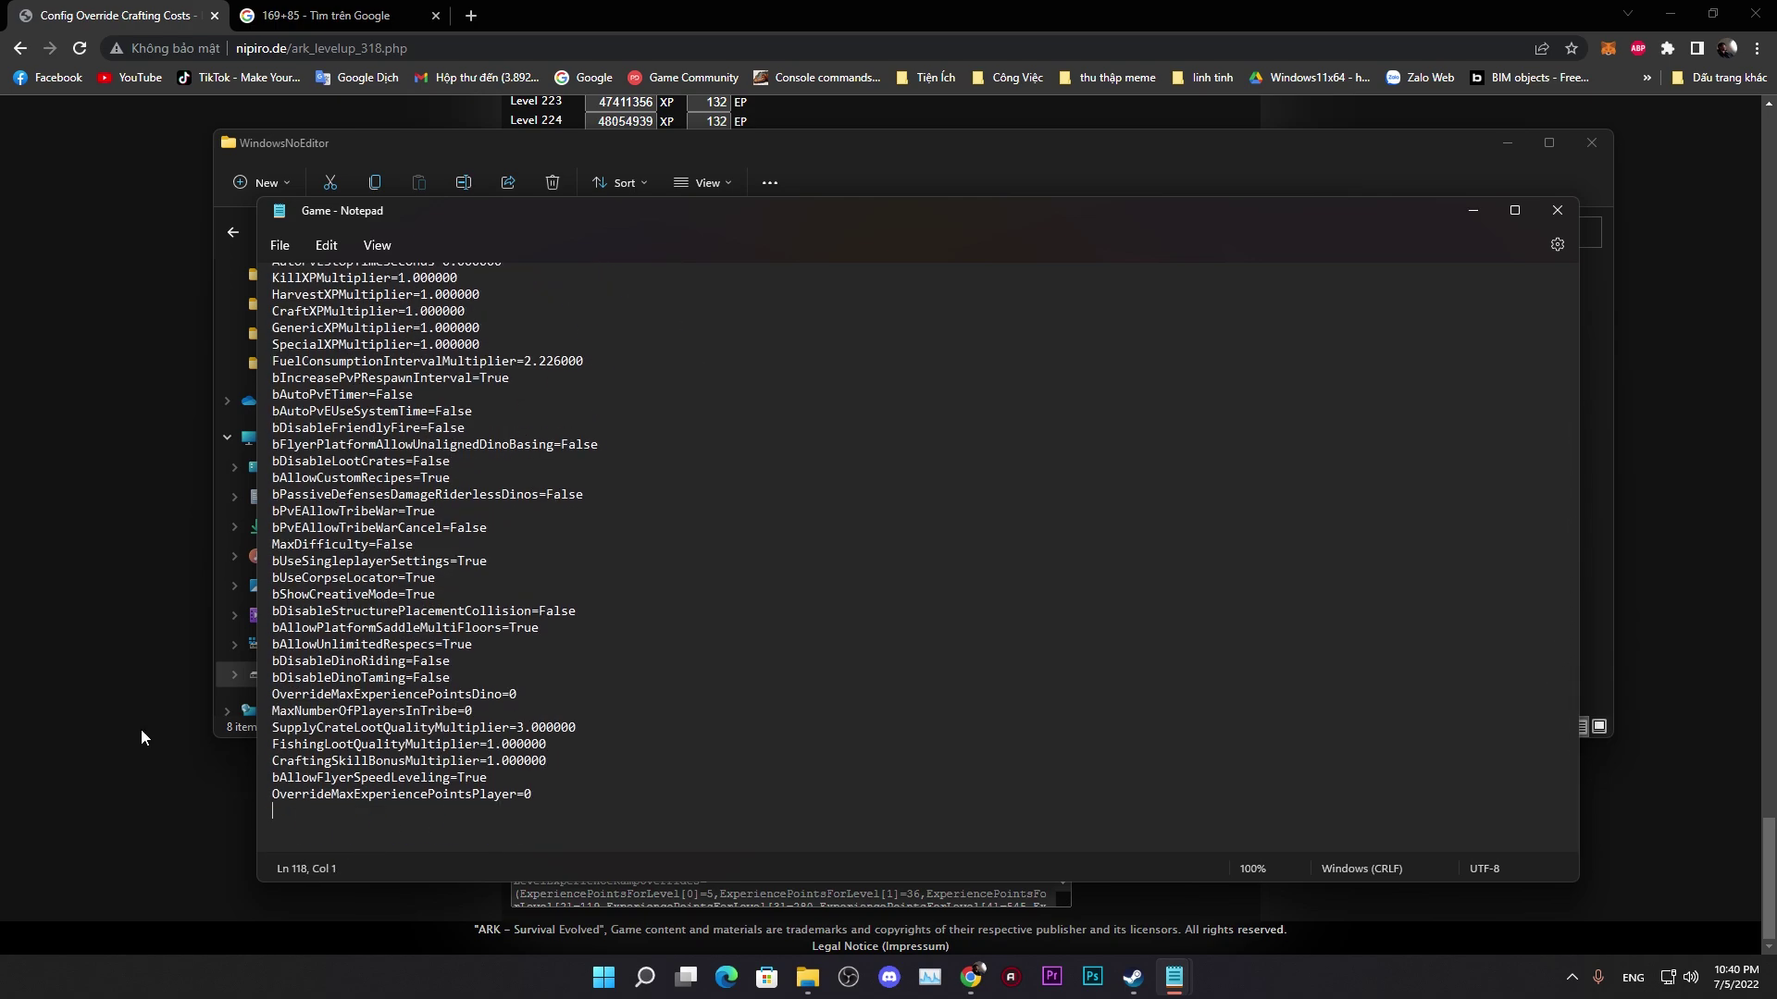
Step: Switch back to Chrome and examine the LevelExperienceRampOverrides entry and the max. XP Player and Experience Points Player comment lines in the generated code
click(140, 729)
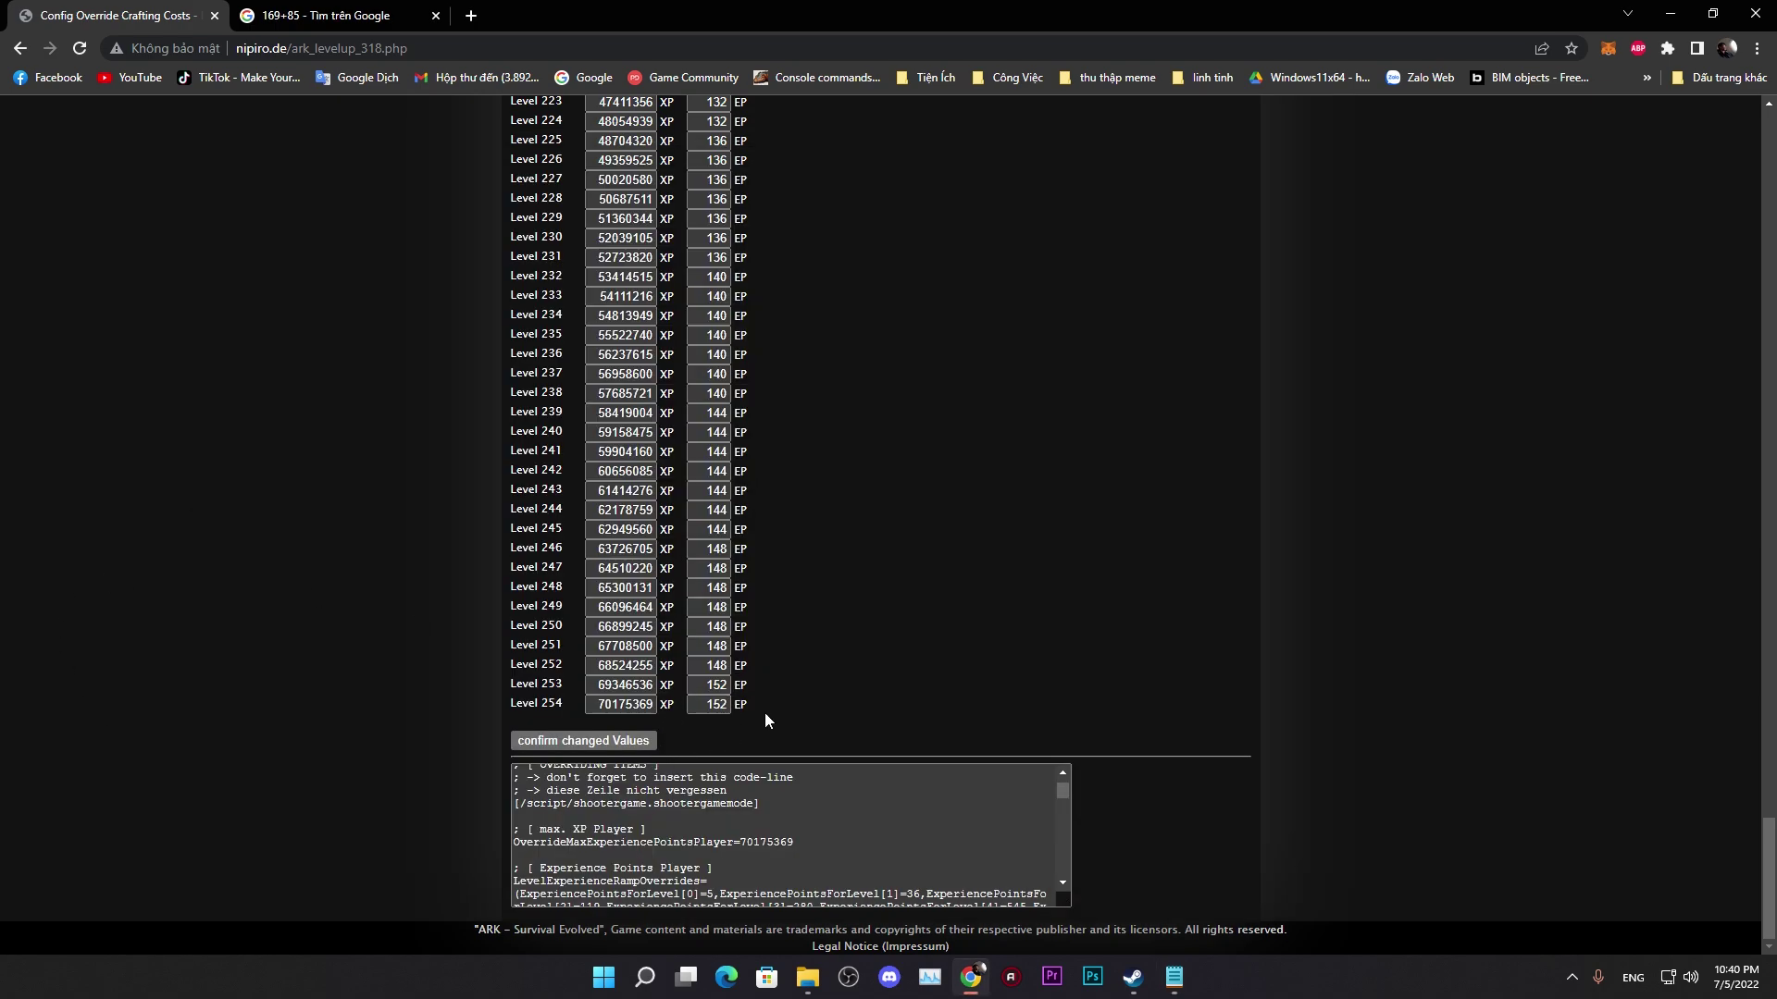
ctrl+scroll(804, 650, up, 4)
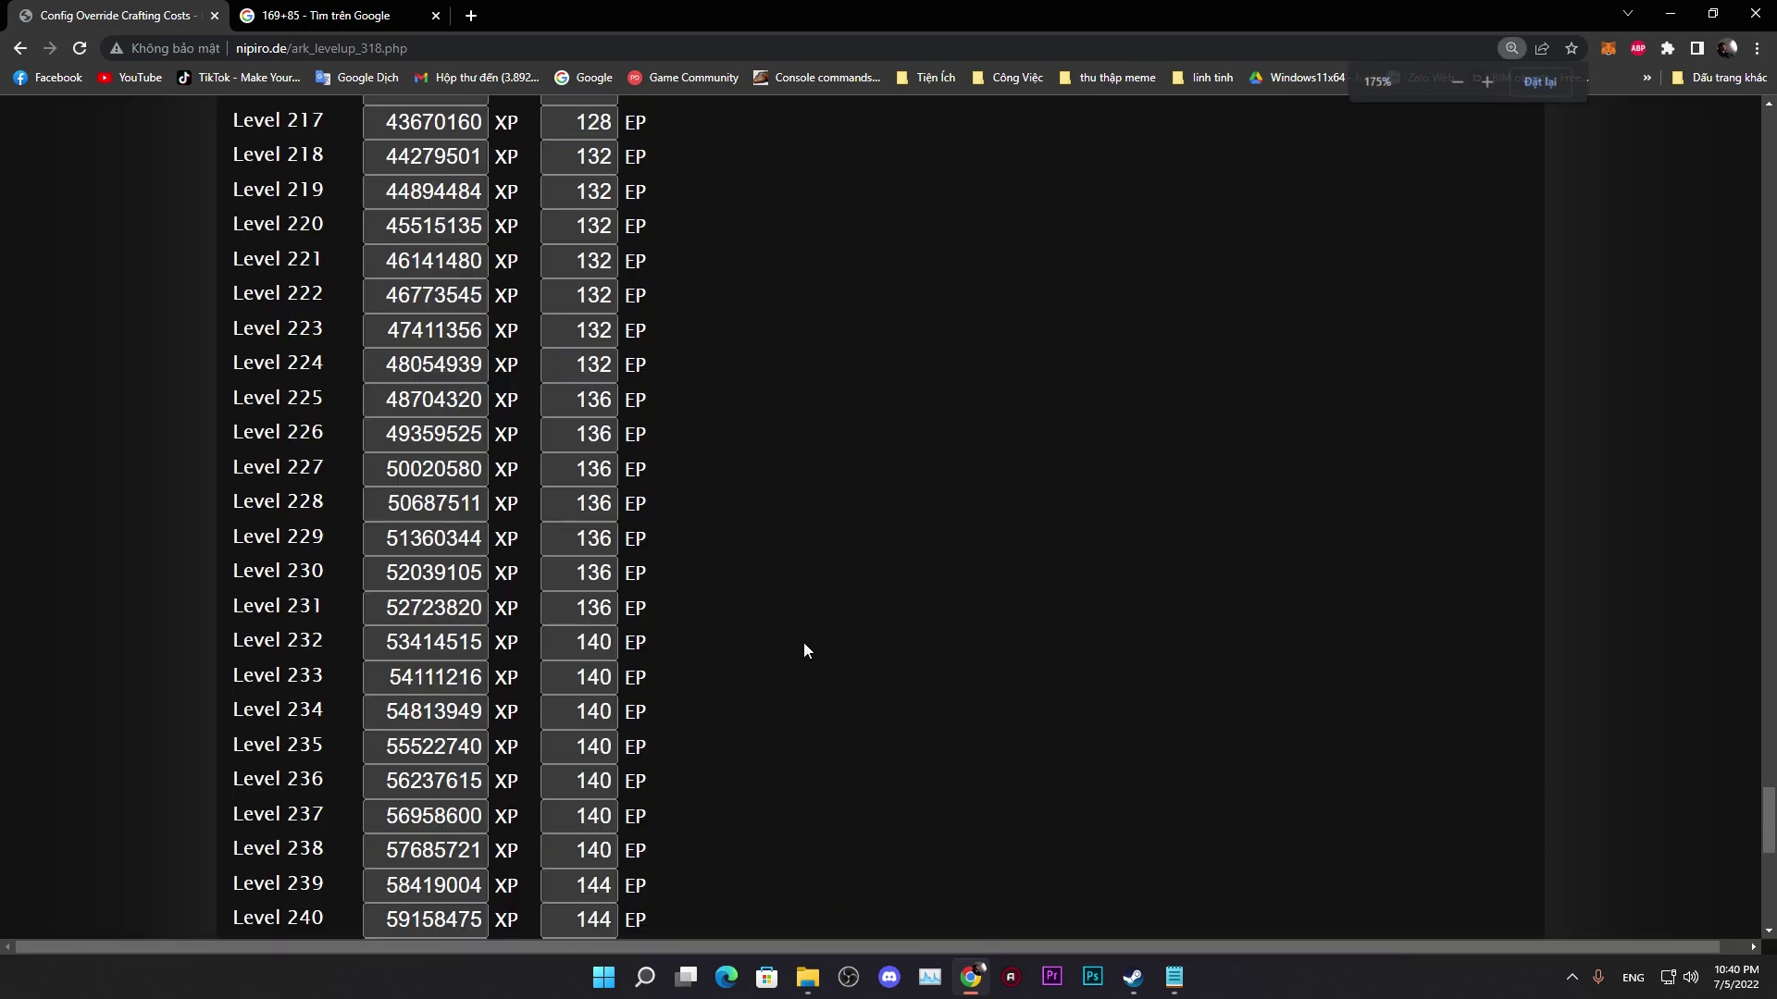
scroll(803, 649, down, 6)
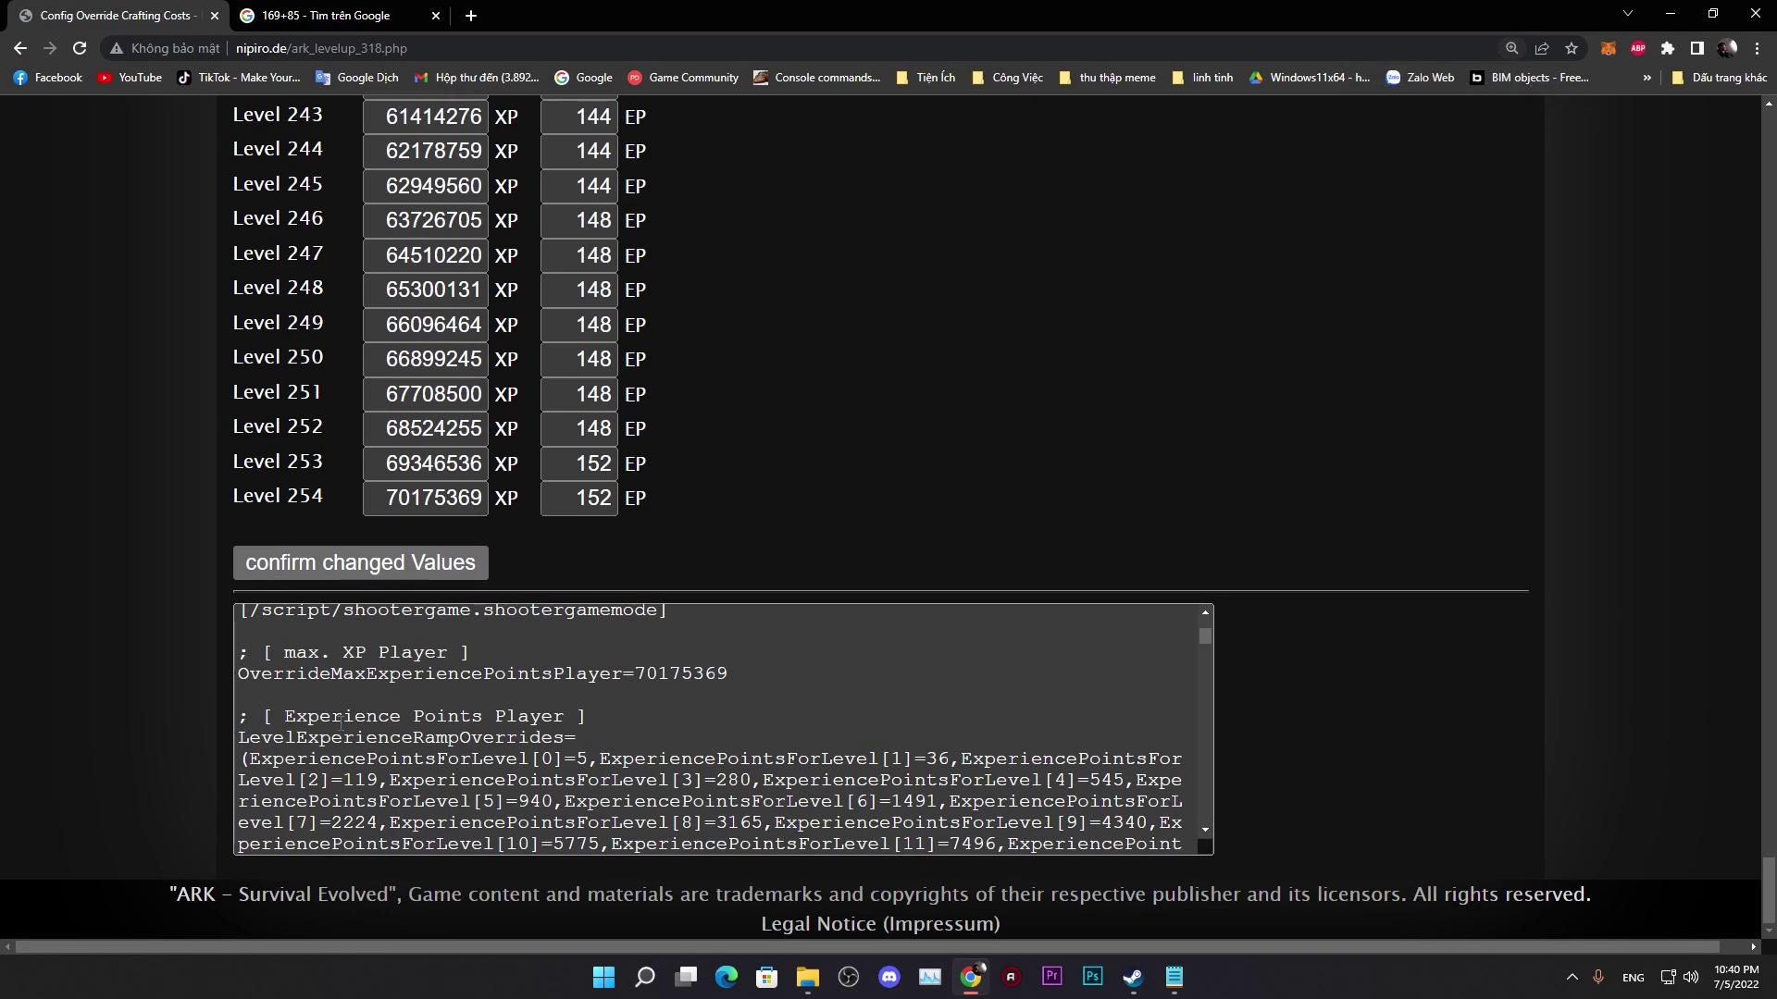
drag(238, 738, 576, 737)
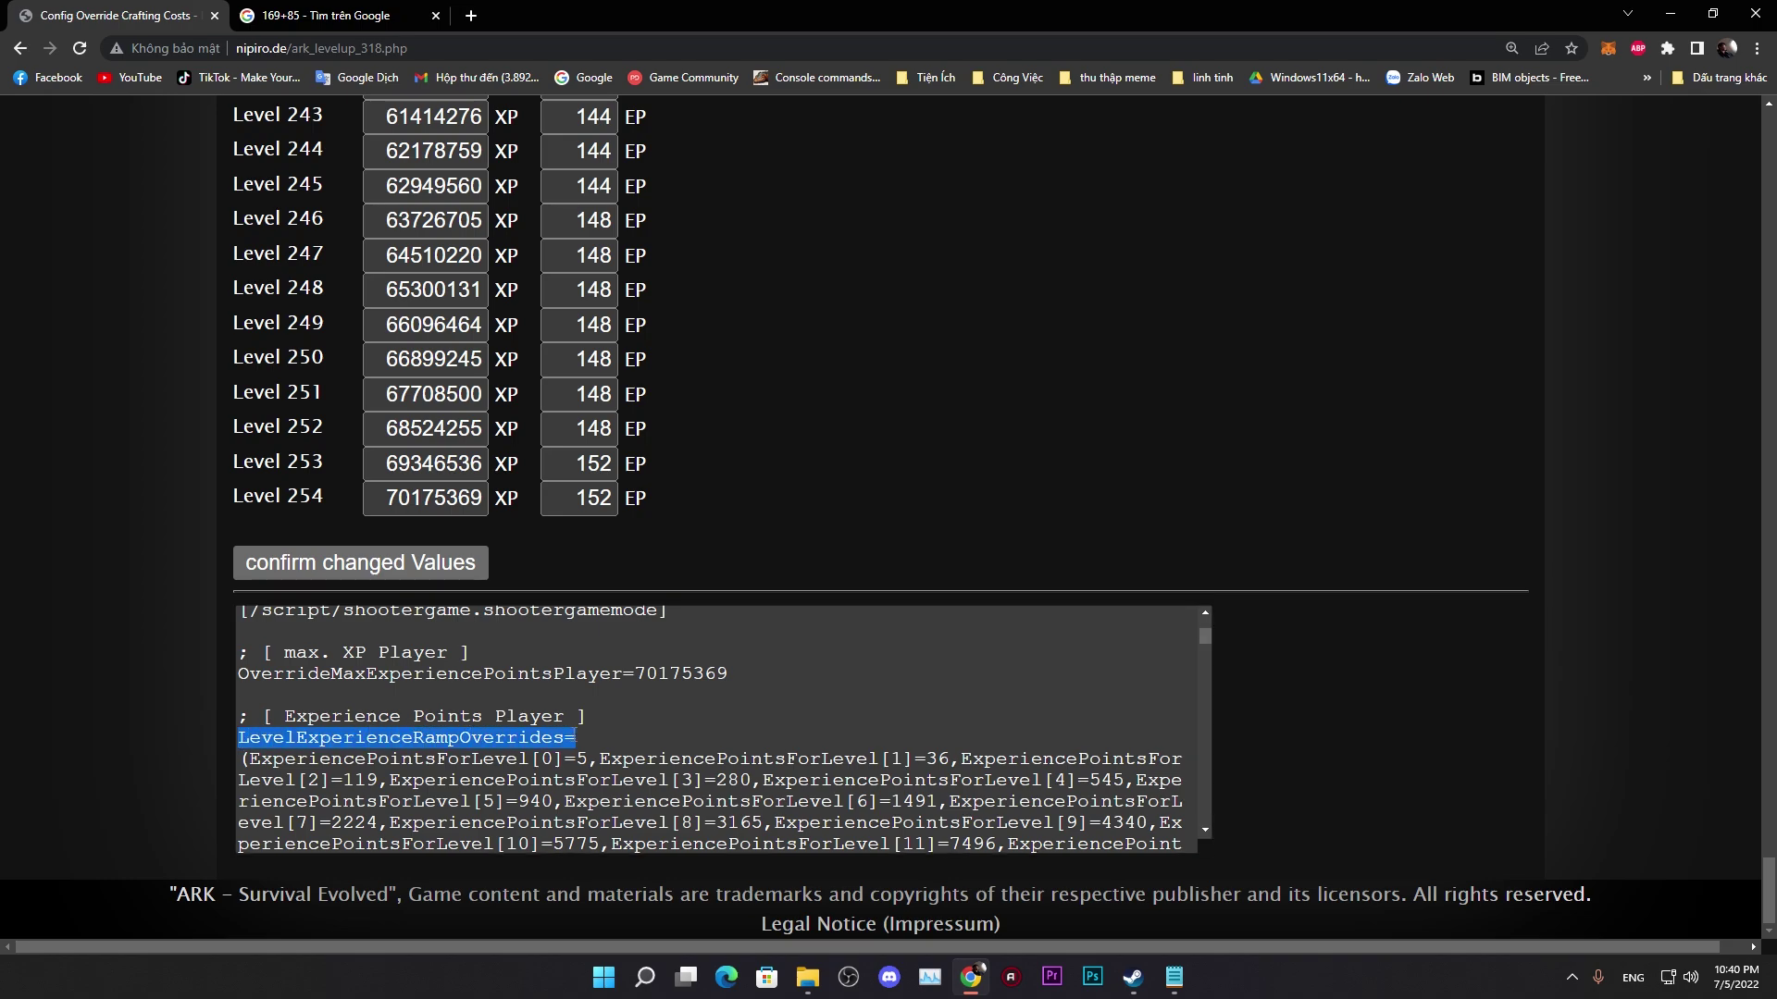
click(596, 740)
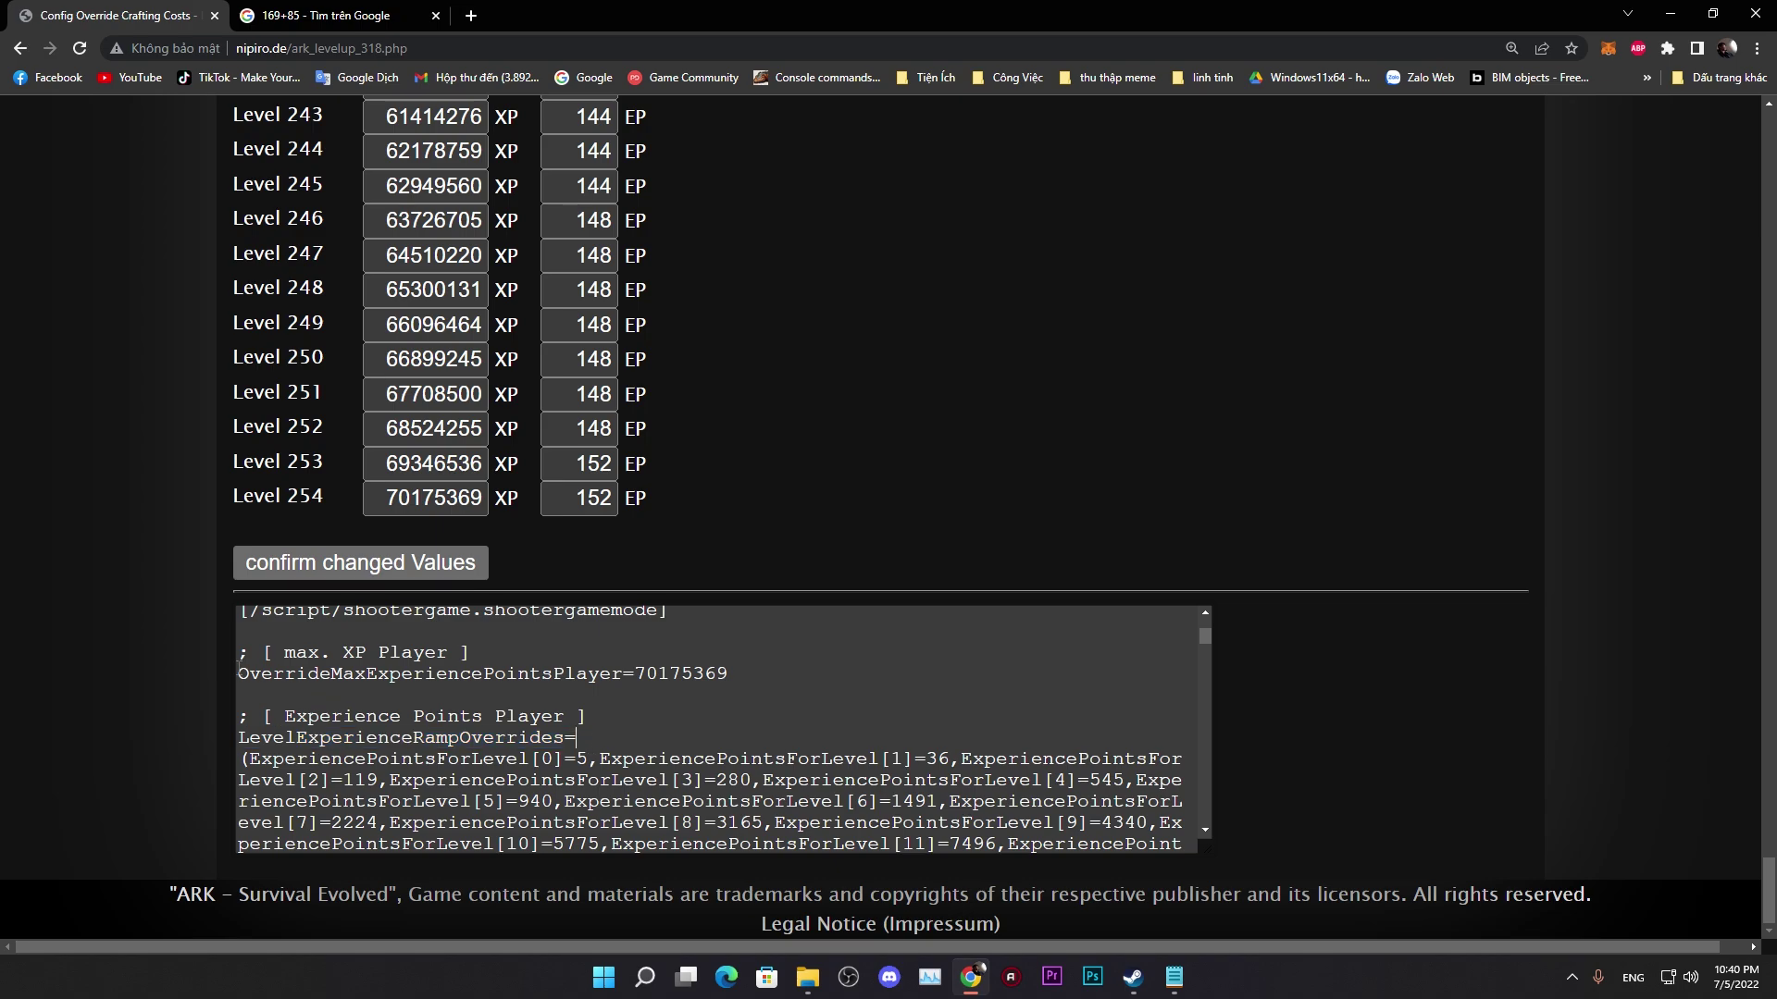
drag(240, 656, 512, 654)
click(539, 656)
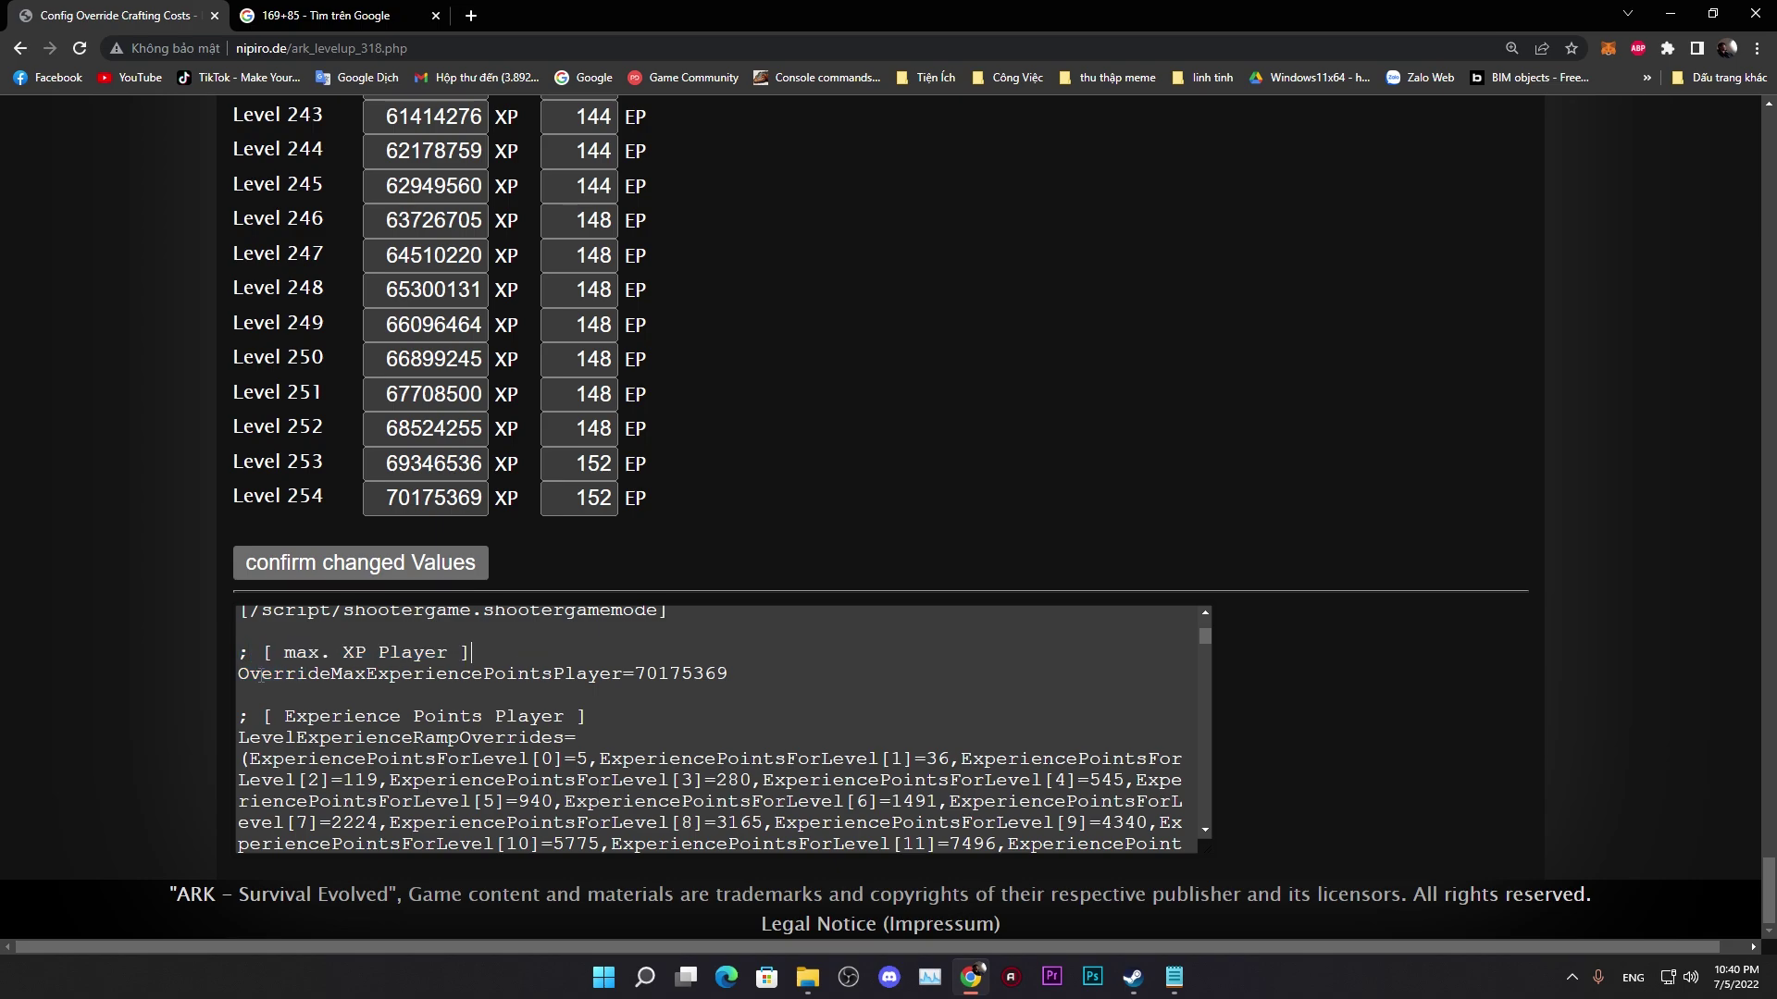
drag(240, 656, 477, 652)
click(277, 653)
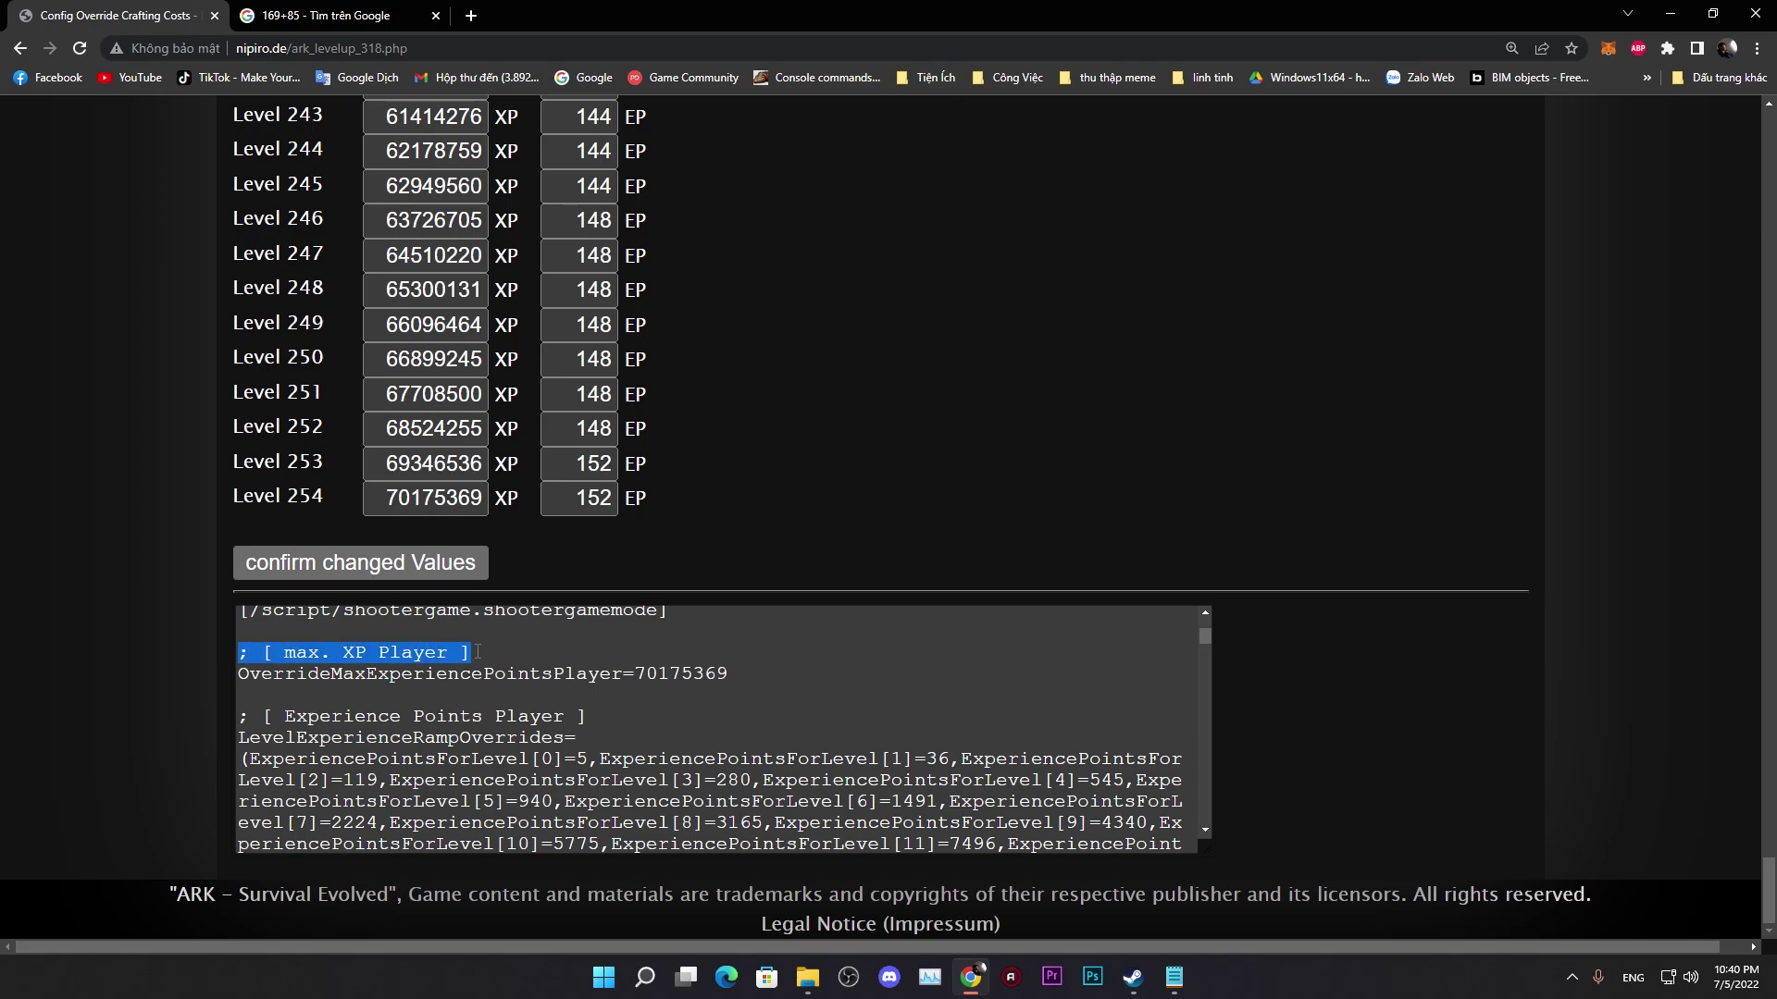
drag(585, 720, 248, 720)
click(259, 718)
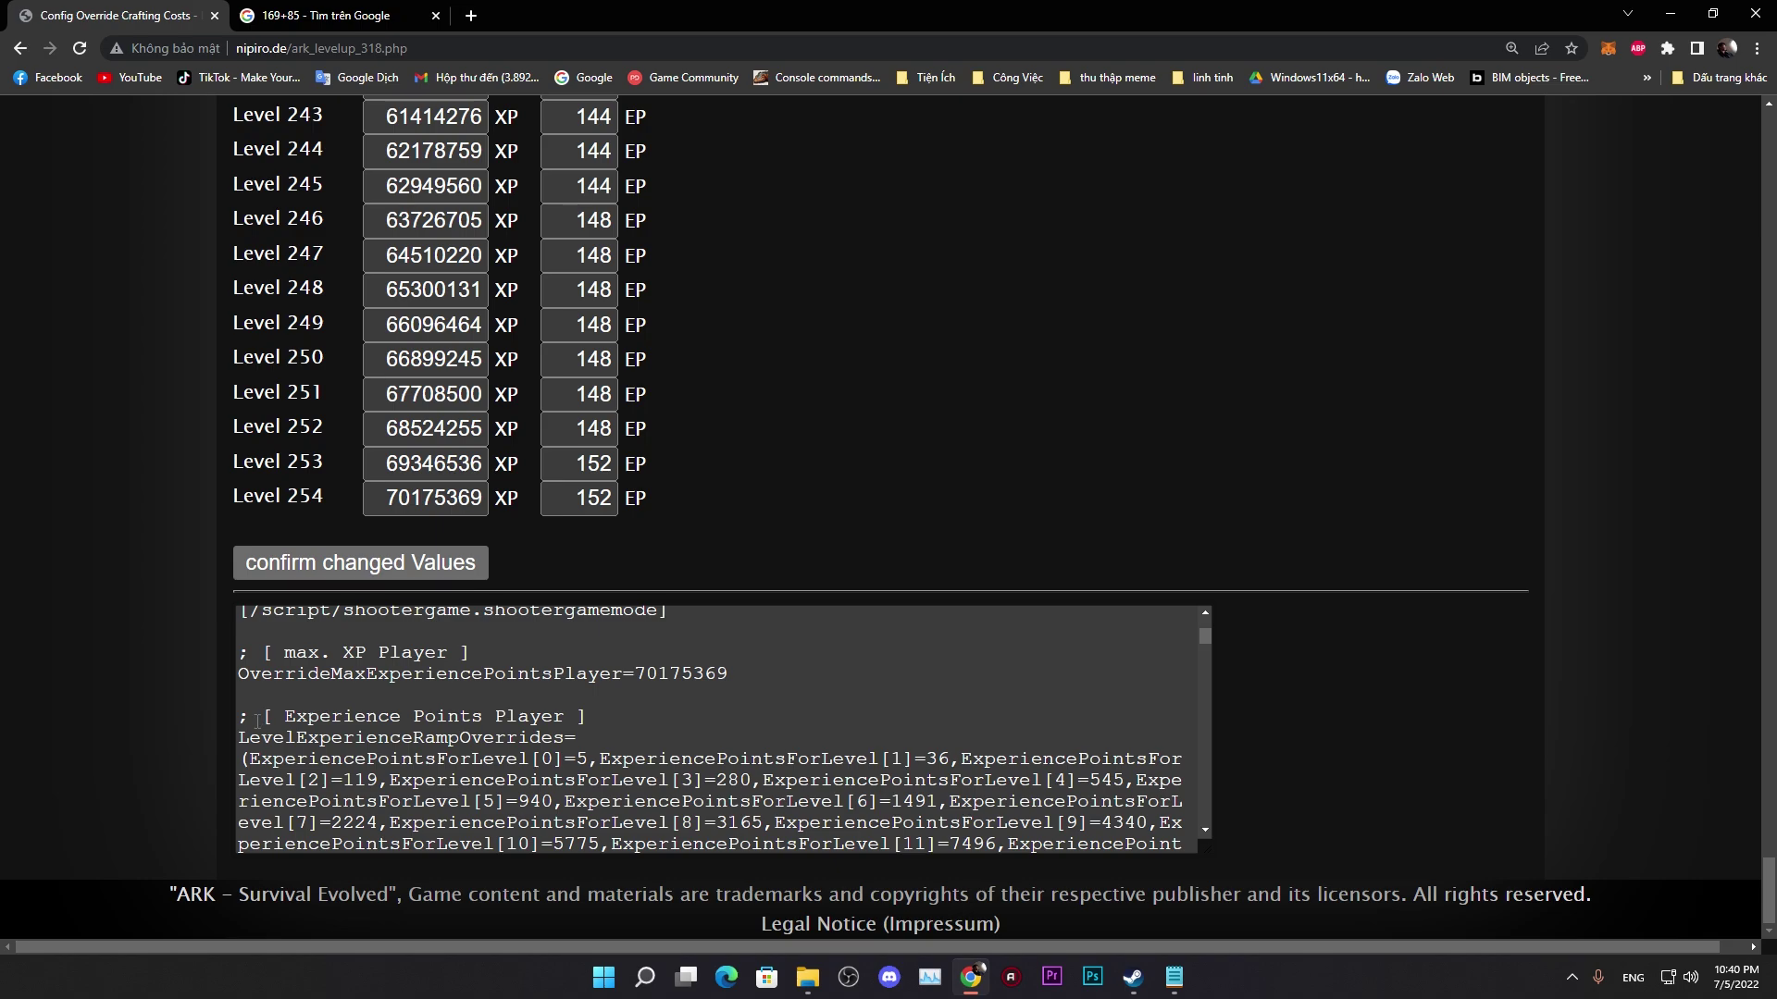
drag(242, 716, 605, 718)
Step: Examine the level comment lines placed between the OverridePlayerLevelEngramPoints entries in the generated code
scroll(285, 695, down, 15)
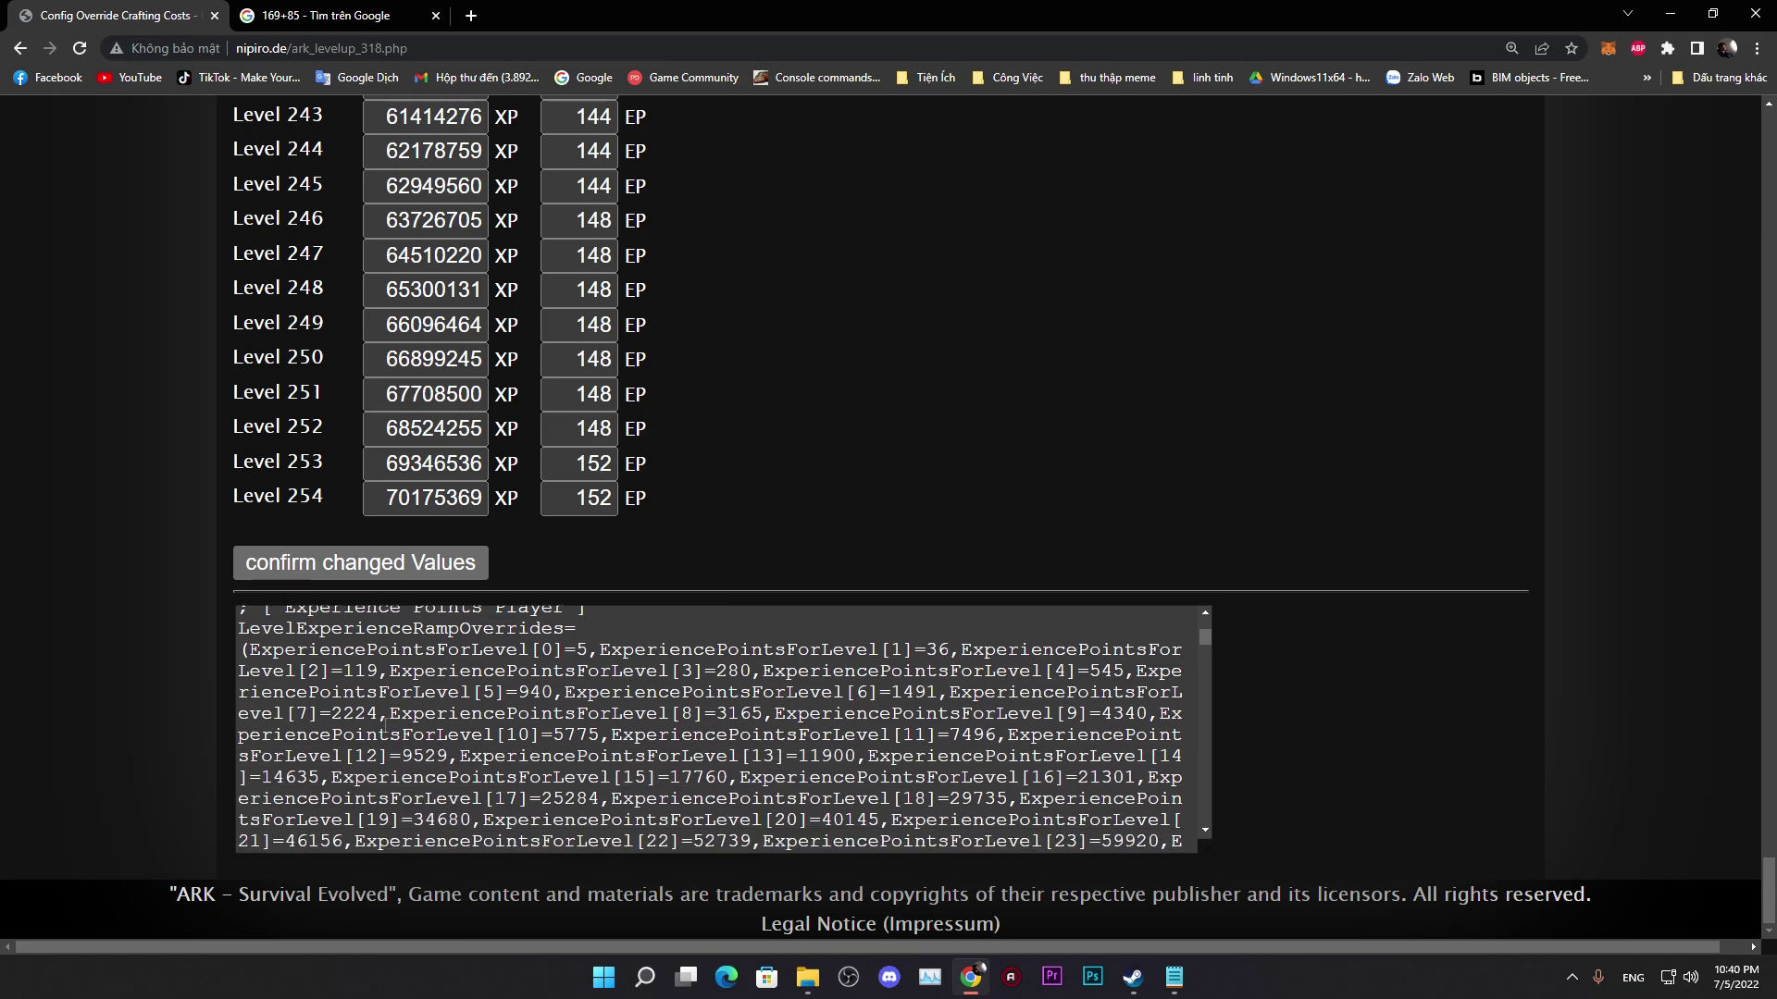
scroll(601, 740, down, 10)
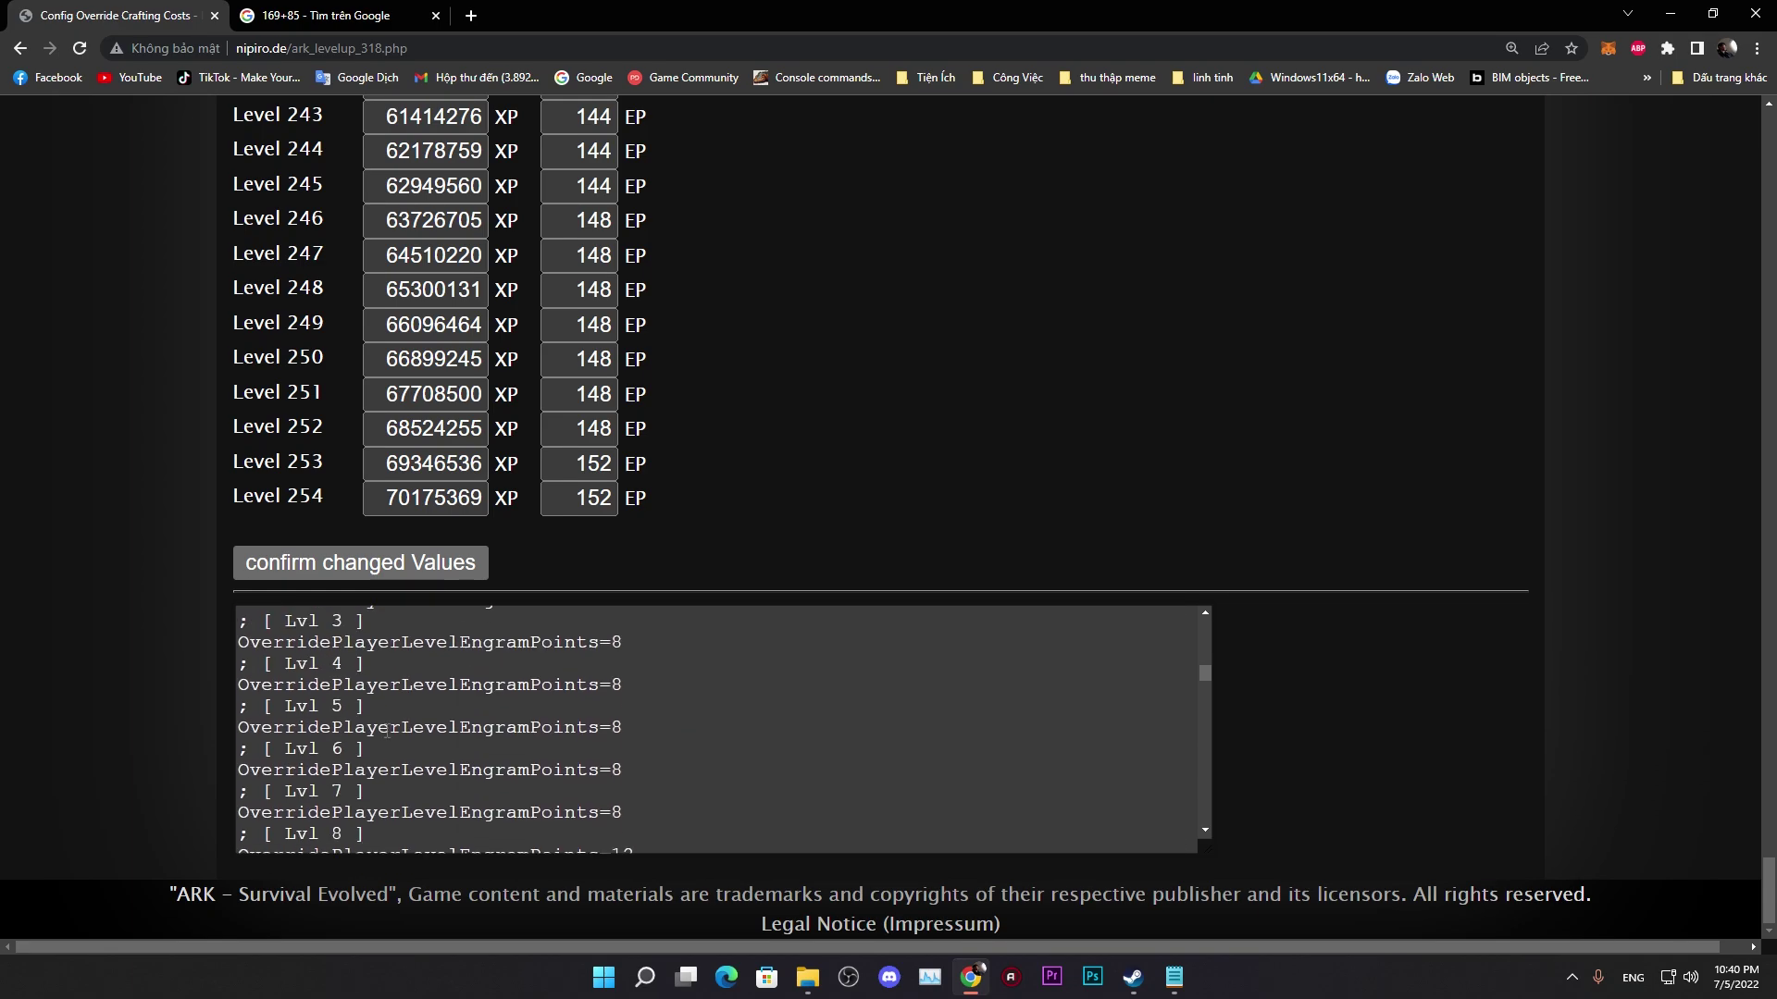
drag(635, 740, 247, 742)
drag(385, 720, 219, 725)
drag(379, 676, 232, 683)
drag(380, 636, 248, 636)
scroll(277, 647, up, 2)
drag(389, 755, 348, 754)
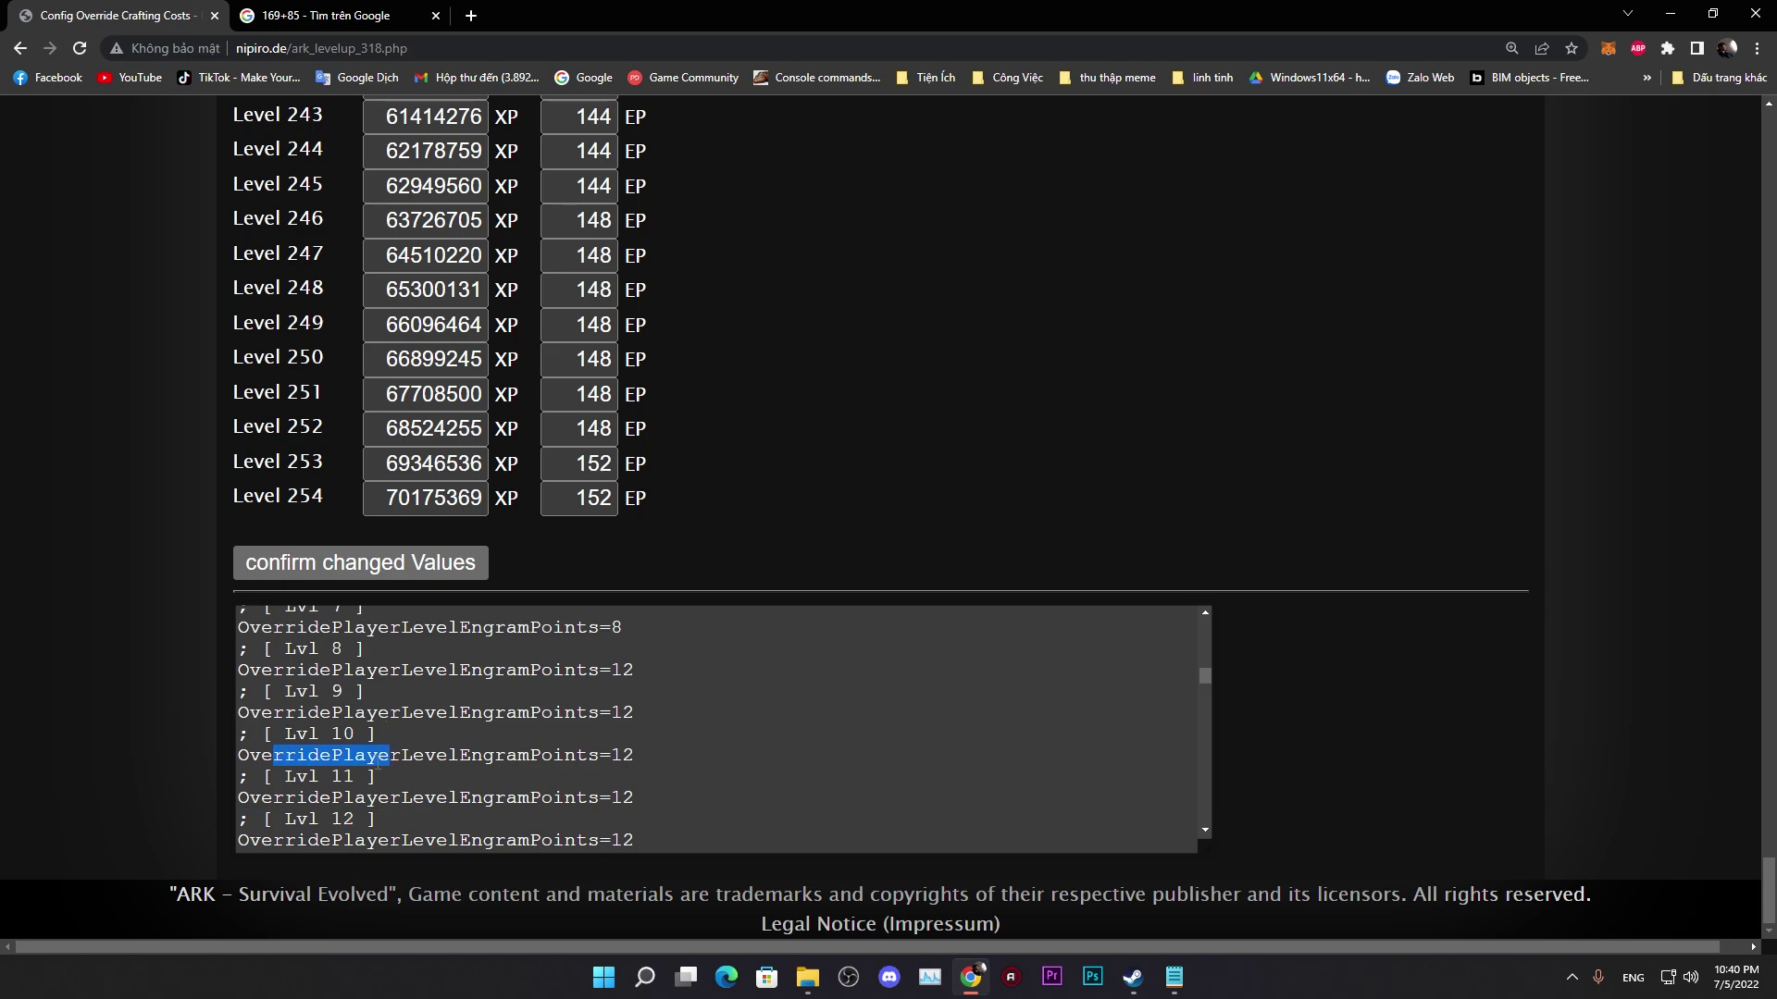
Step: Examine the Game.ini folder path notes and the OVERRIDING ITEMS section at the start of the generated code
scroll(378, 764, up, 15)
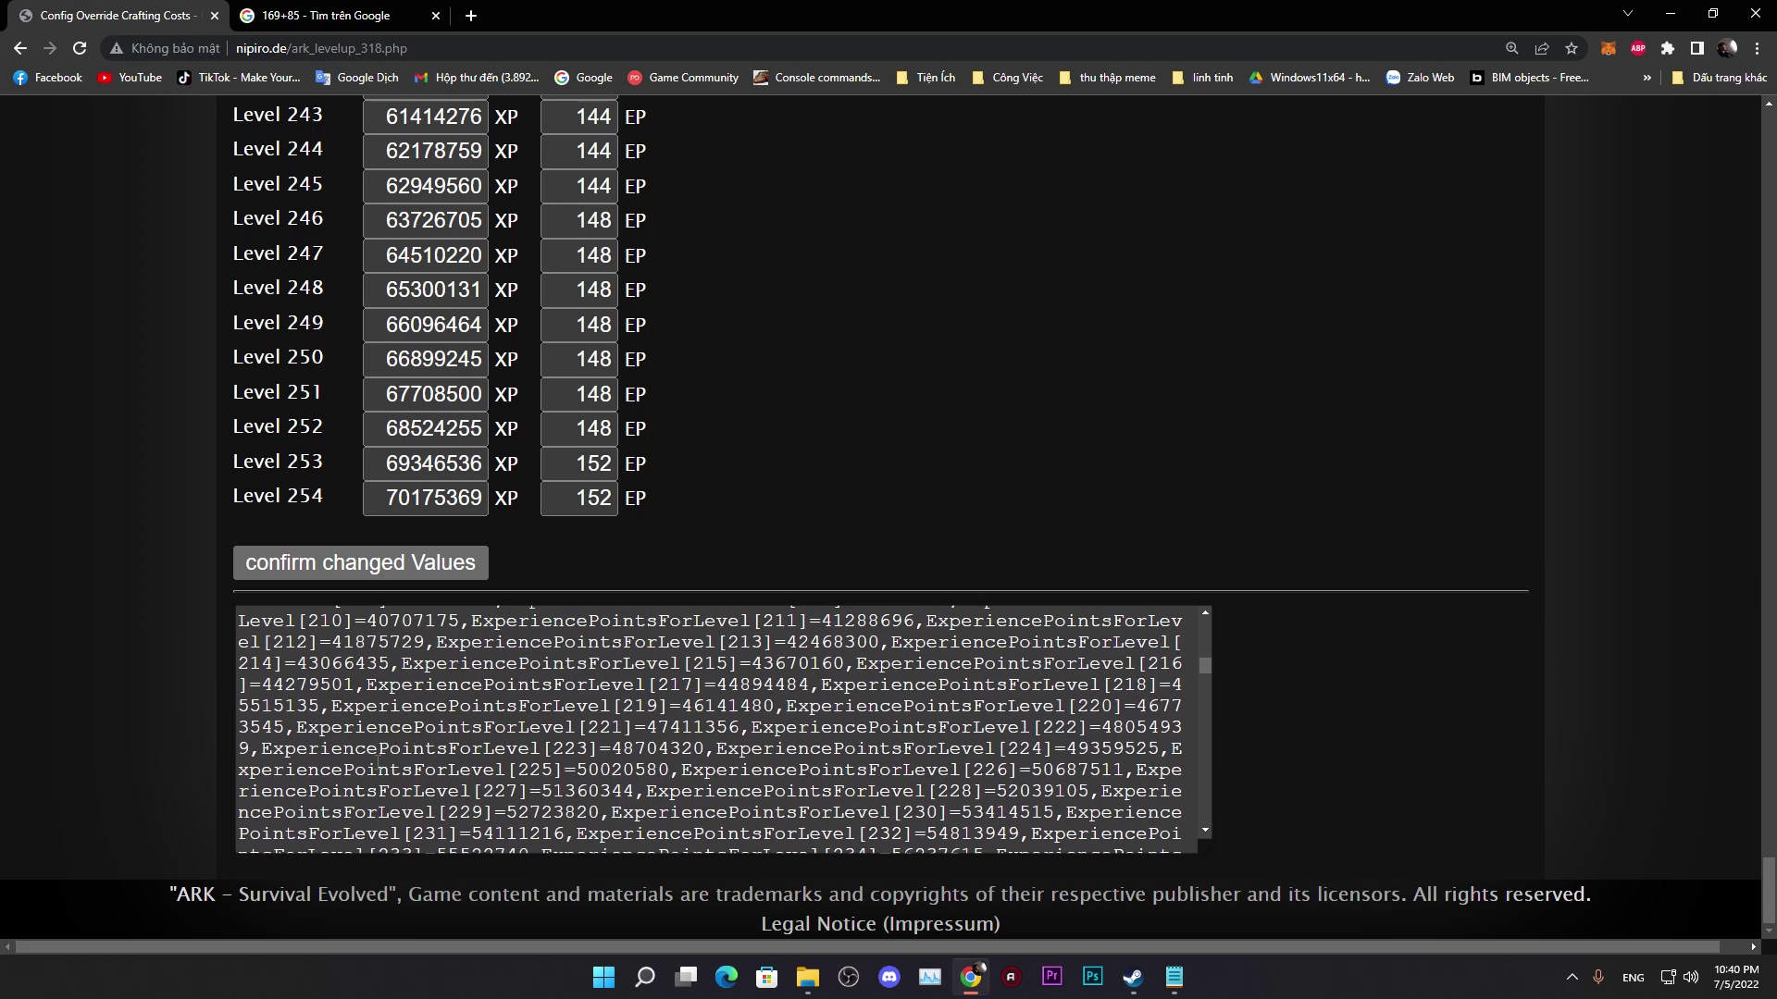
scroll(378, 761, up, 17)
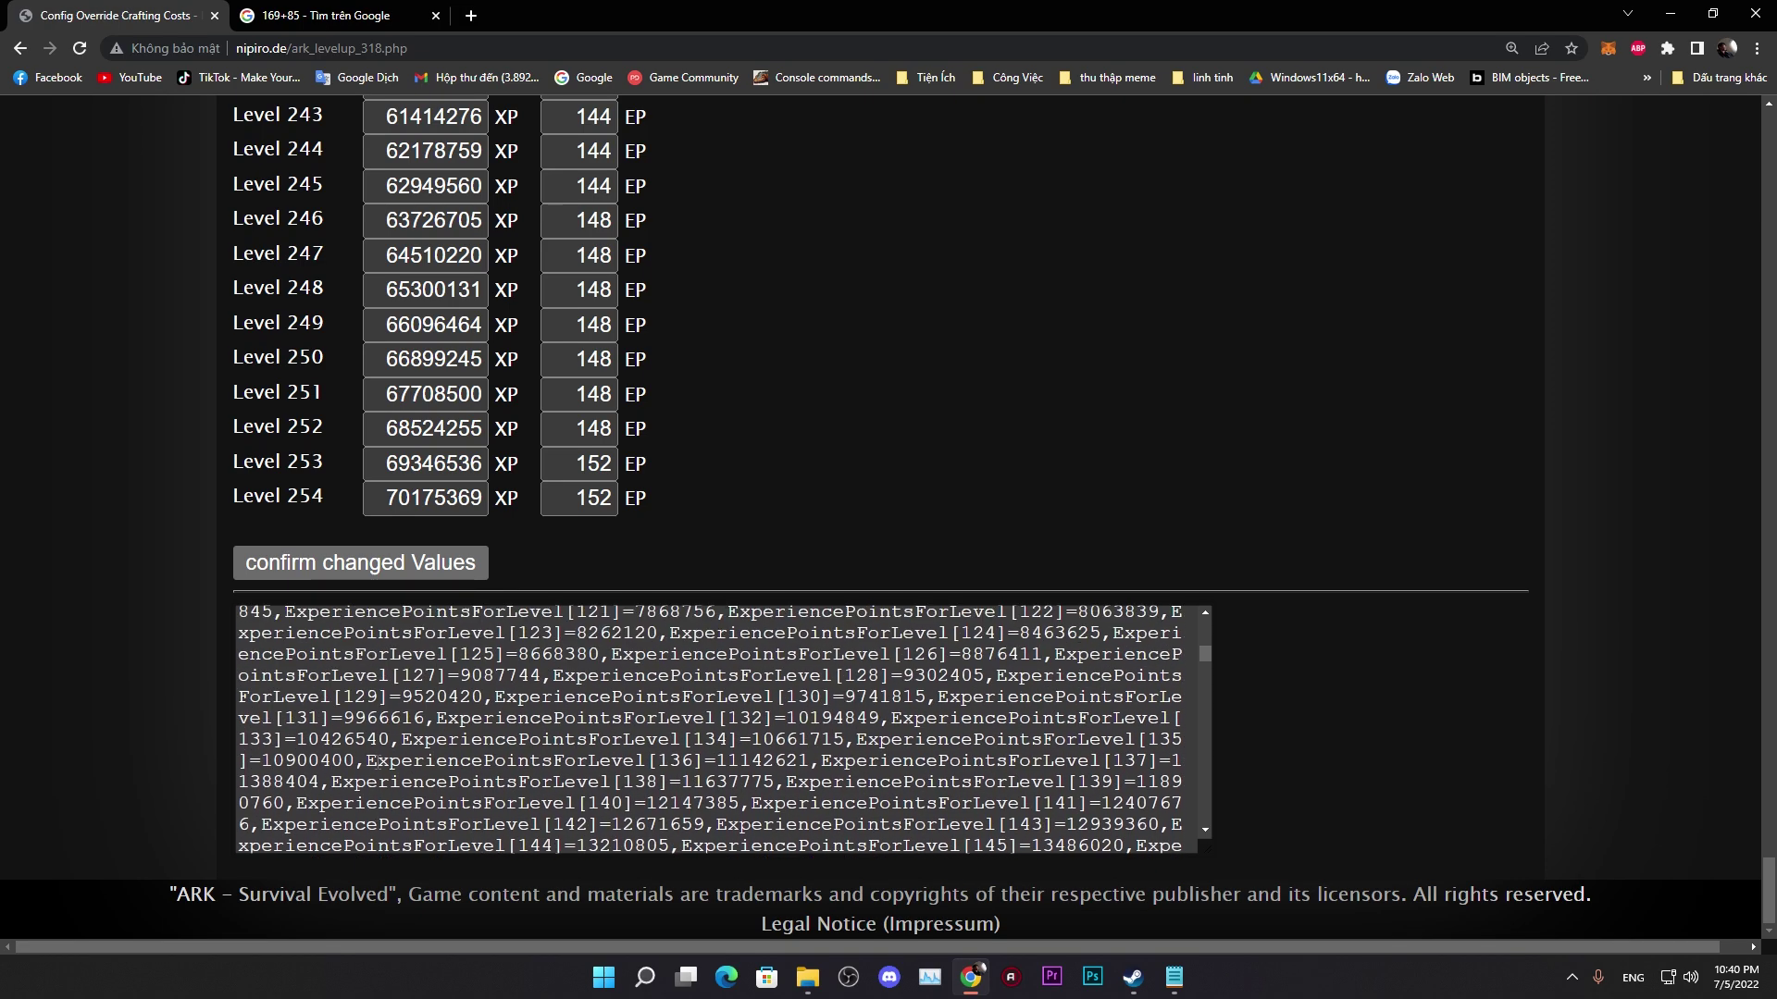
scroll(379, 759, up, 12)
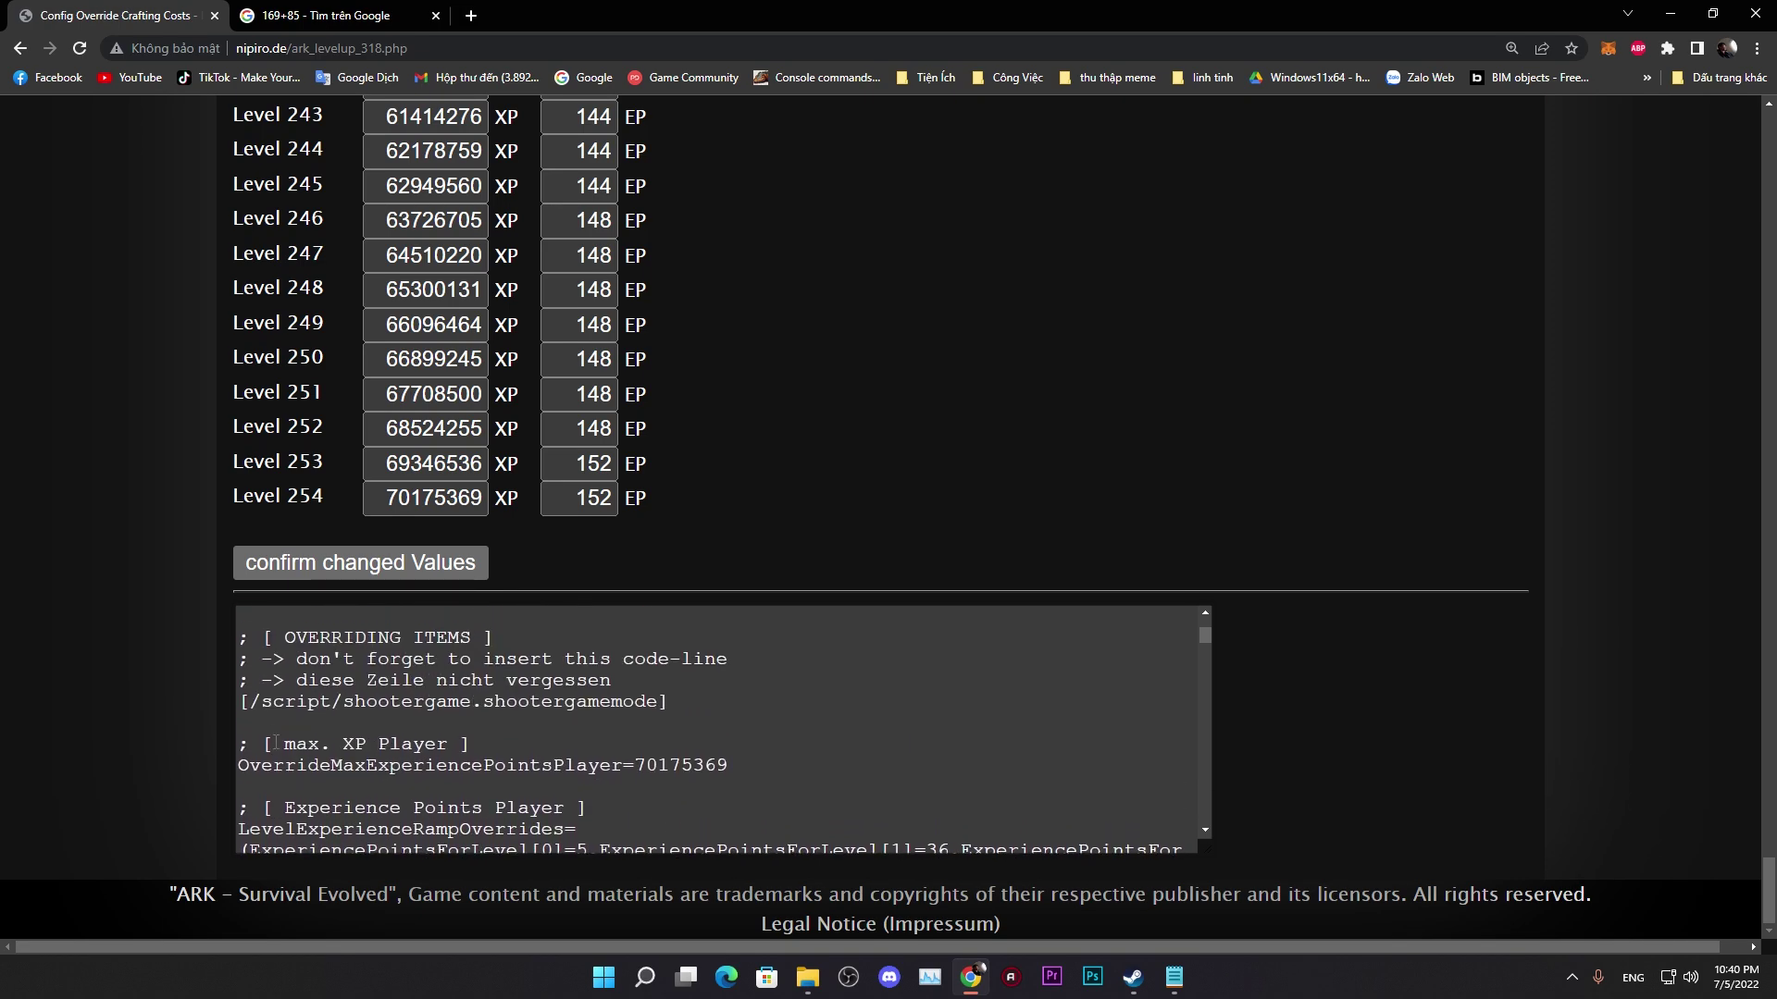
scroll(284, 728, up, 5)
drag(285, 660, 647, 728)
click(567, 754)
scroll(567, 759, down, 10)
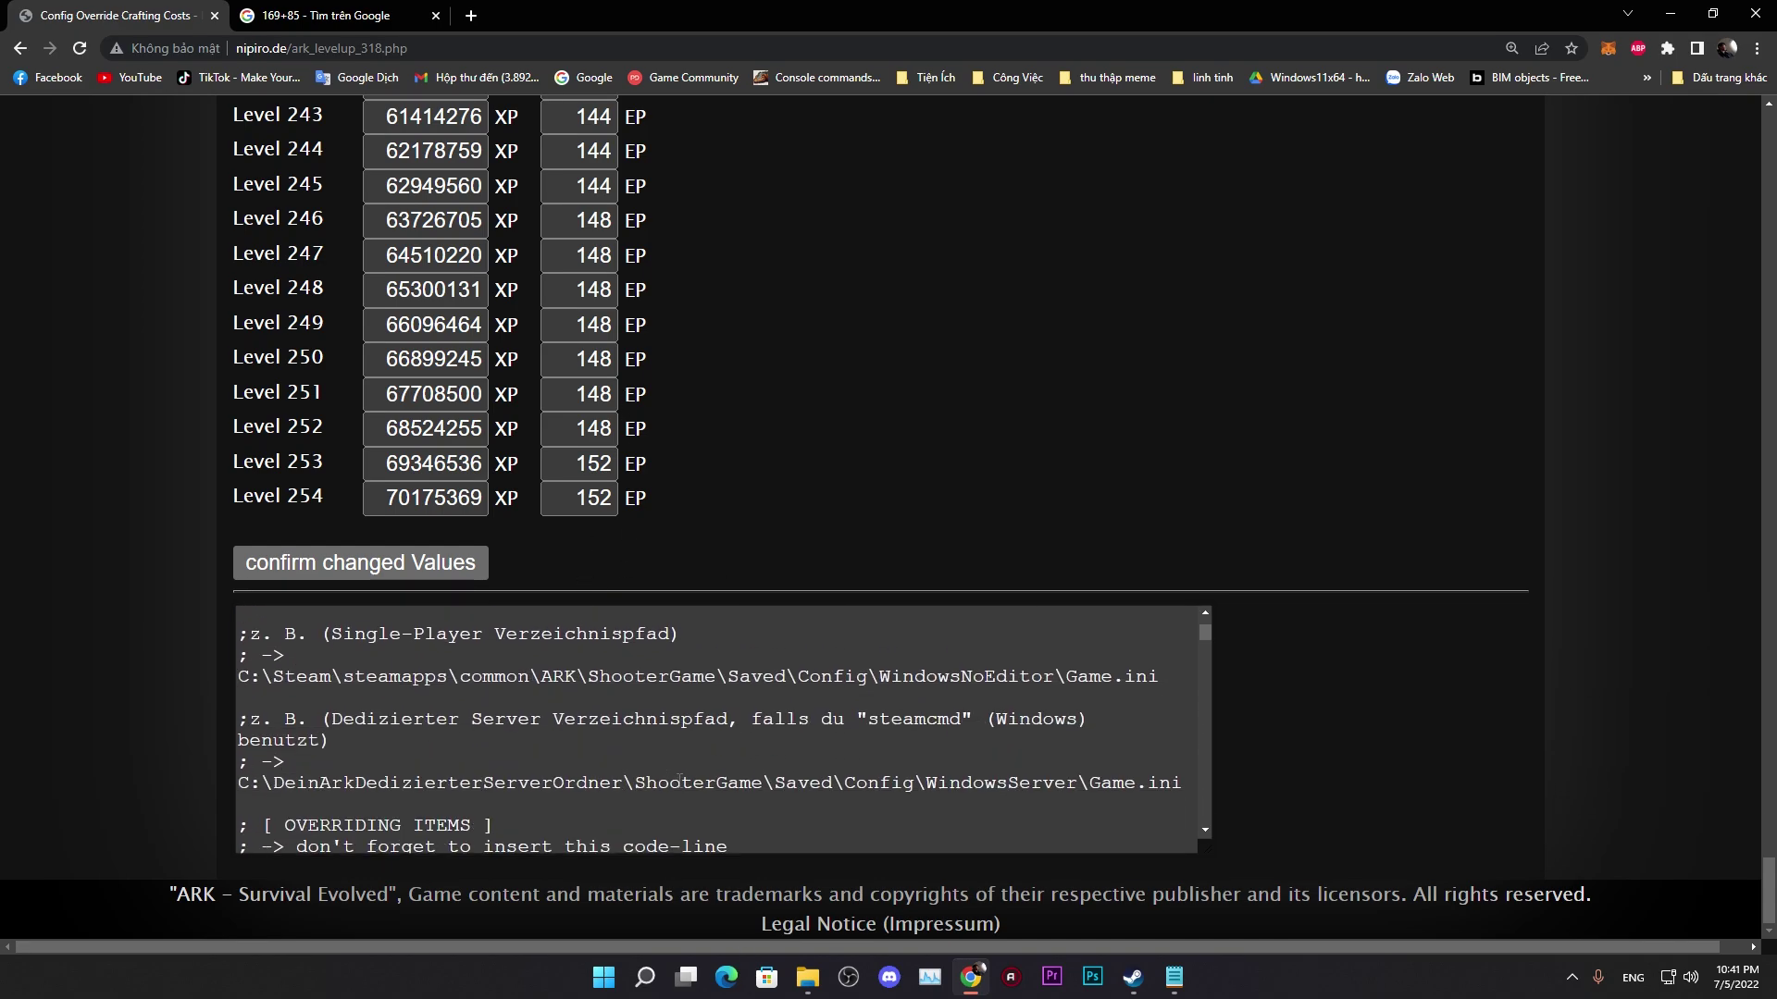
scroll(350, 696, up, 1)
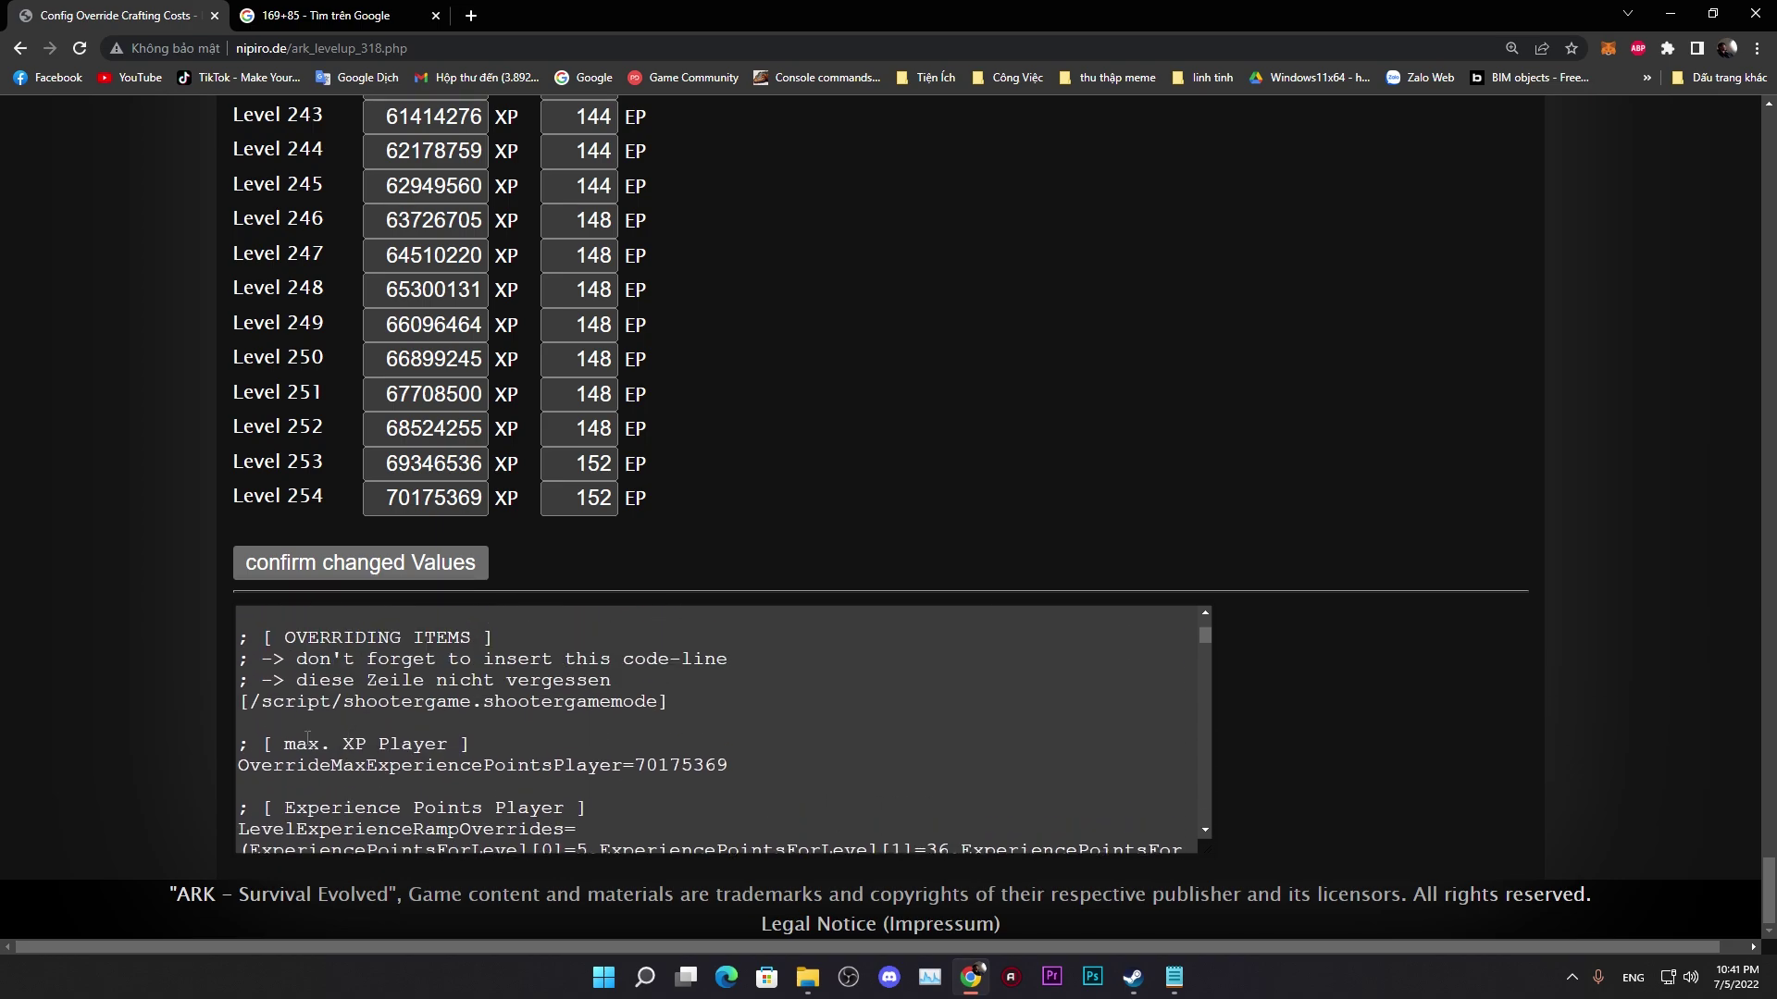
Step: Copy the generated code from the "; [ max. XP Player ]" comment through the final OverridePlayerLevelEngramPoints entry for level 254
scroll(277, 741, down, 1)
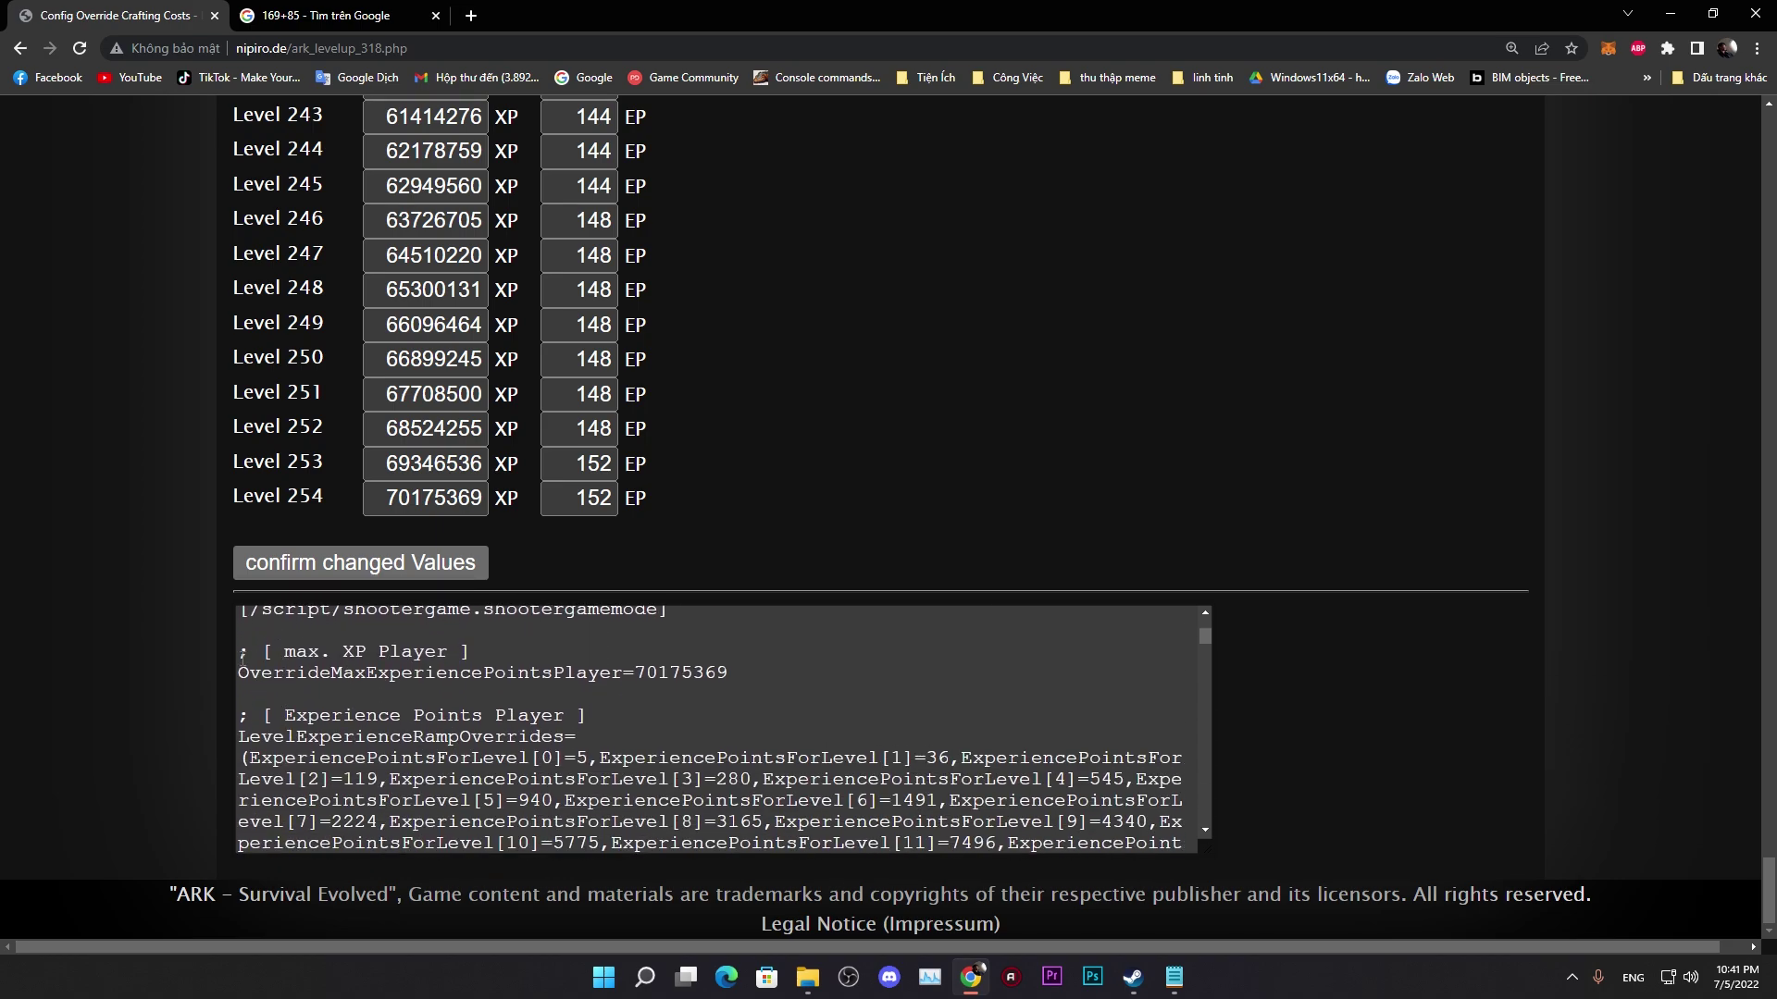
drag(307, 673, 664, 808)
scroll(694, 747, down, 20)
scroll(687, 777, down, 20)
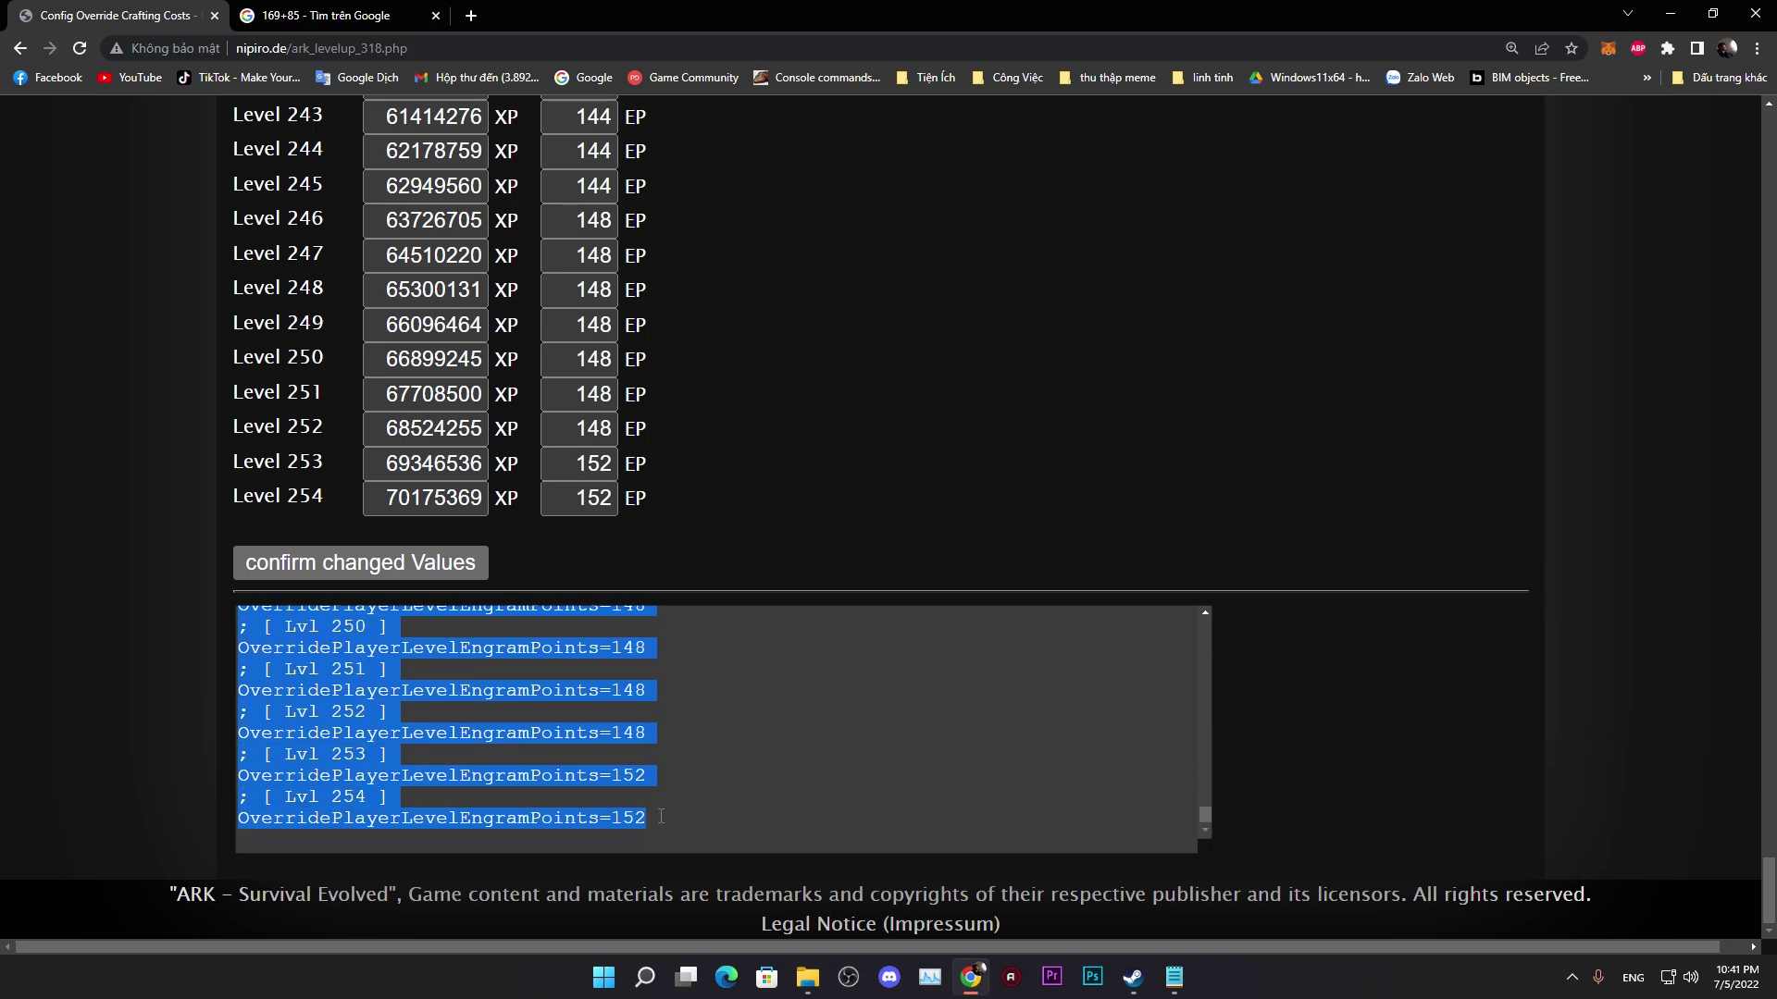
Step: Close both open Notepad windows of the Game file
click(1173, 976)
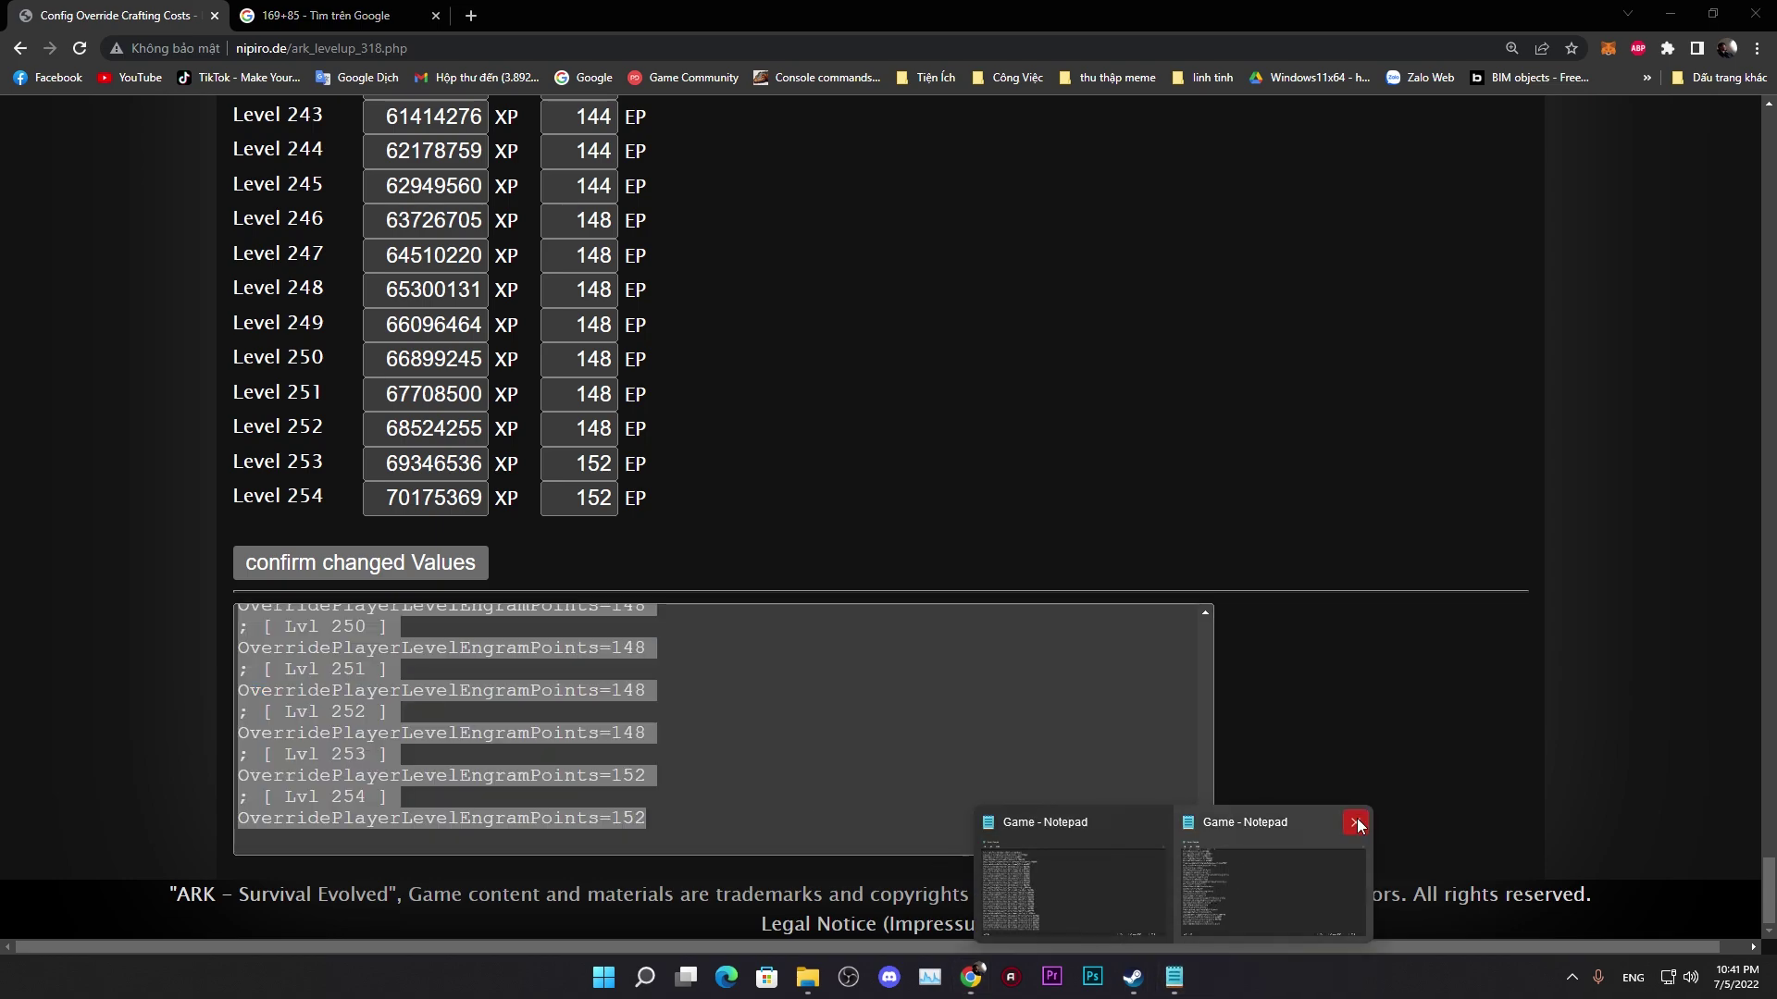
click(1357, 825)
click(1557, 210)
click(1557, 210)
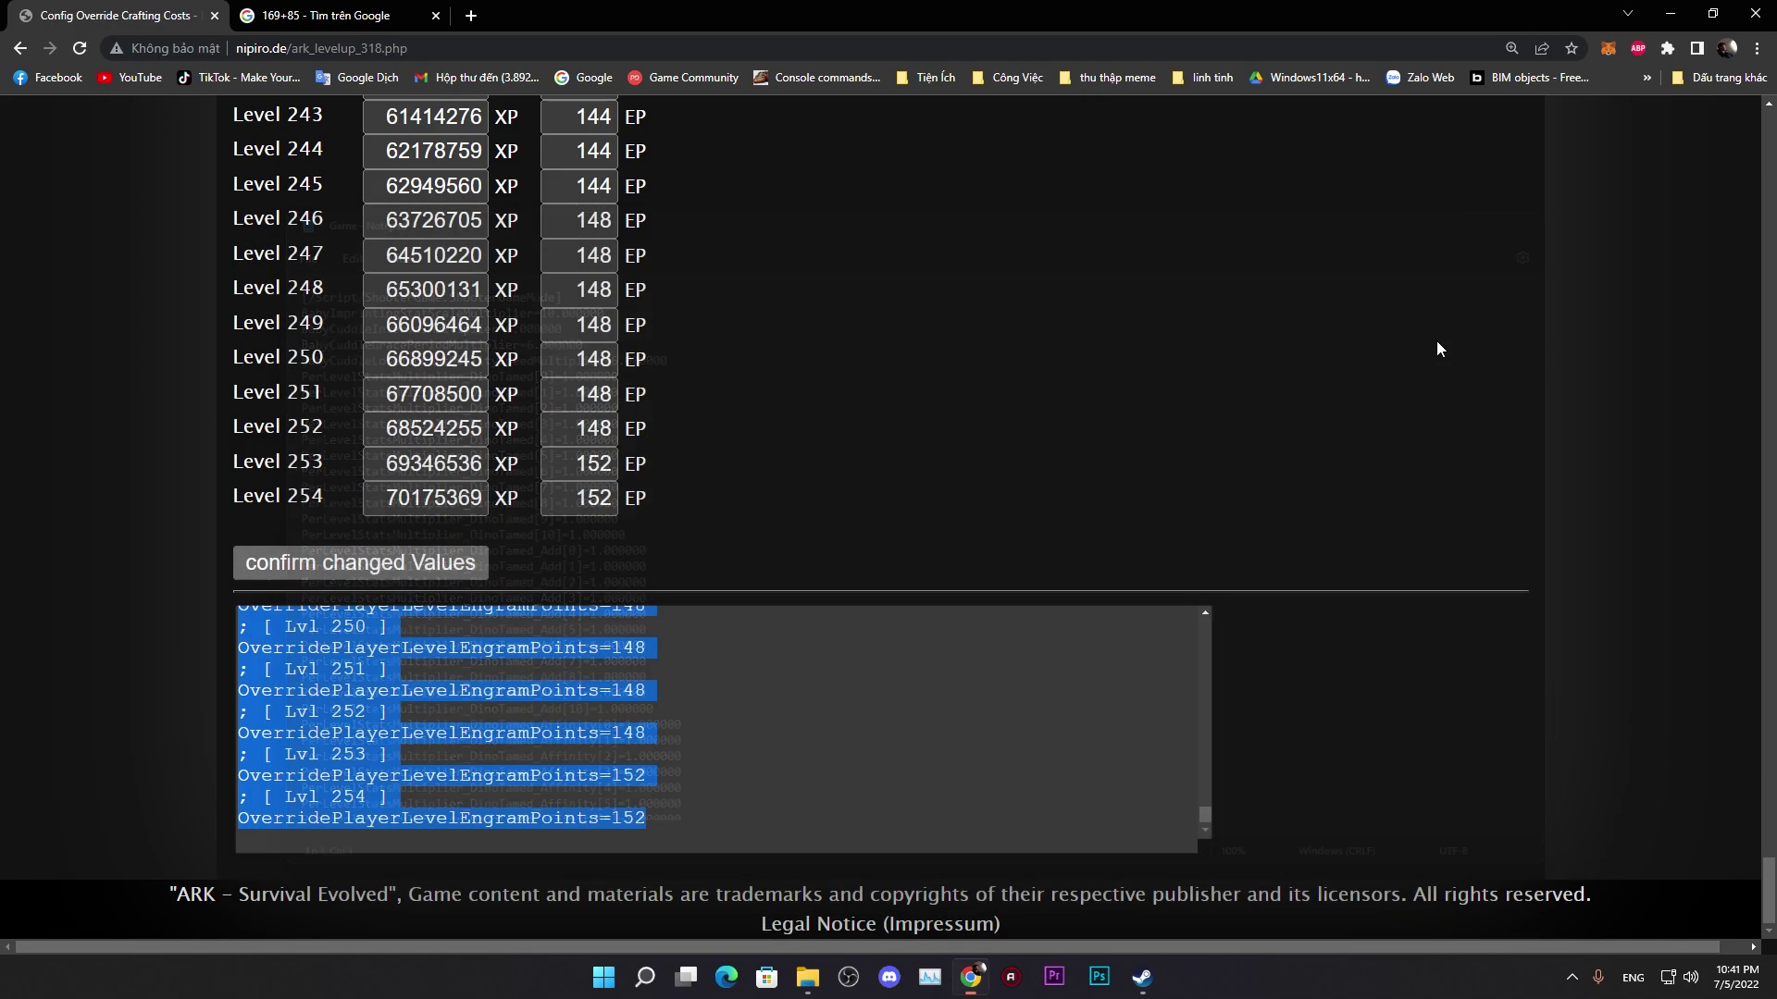
Step: Reopen the Game file from the WindowsNoEditor folder and paste the copied code on a new line after OverrideMaxExperiencePointsPlayer
click(827, 976)
double_click(529, 392)
key(ctrl+End)
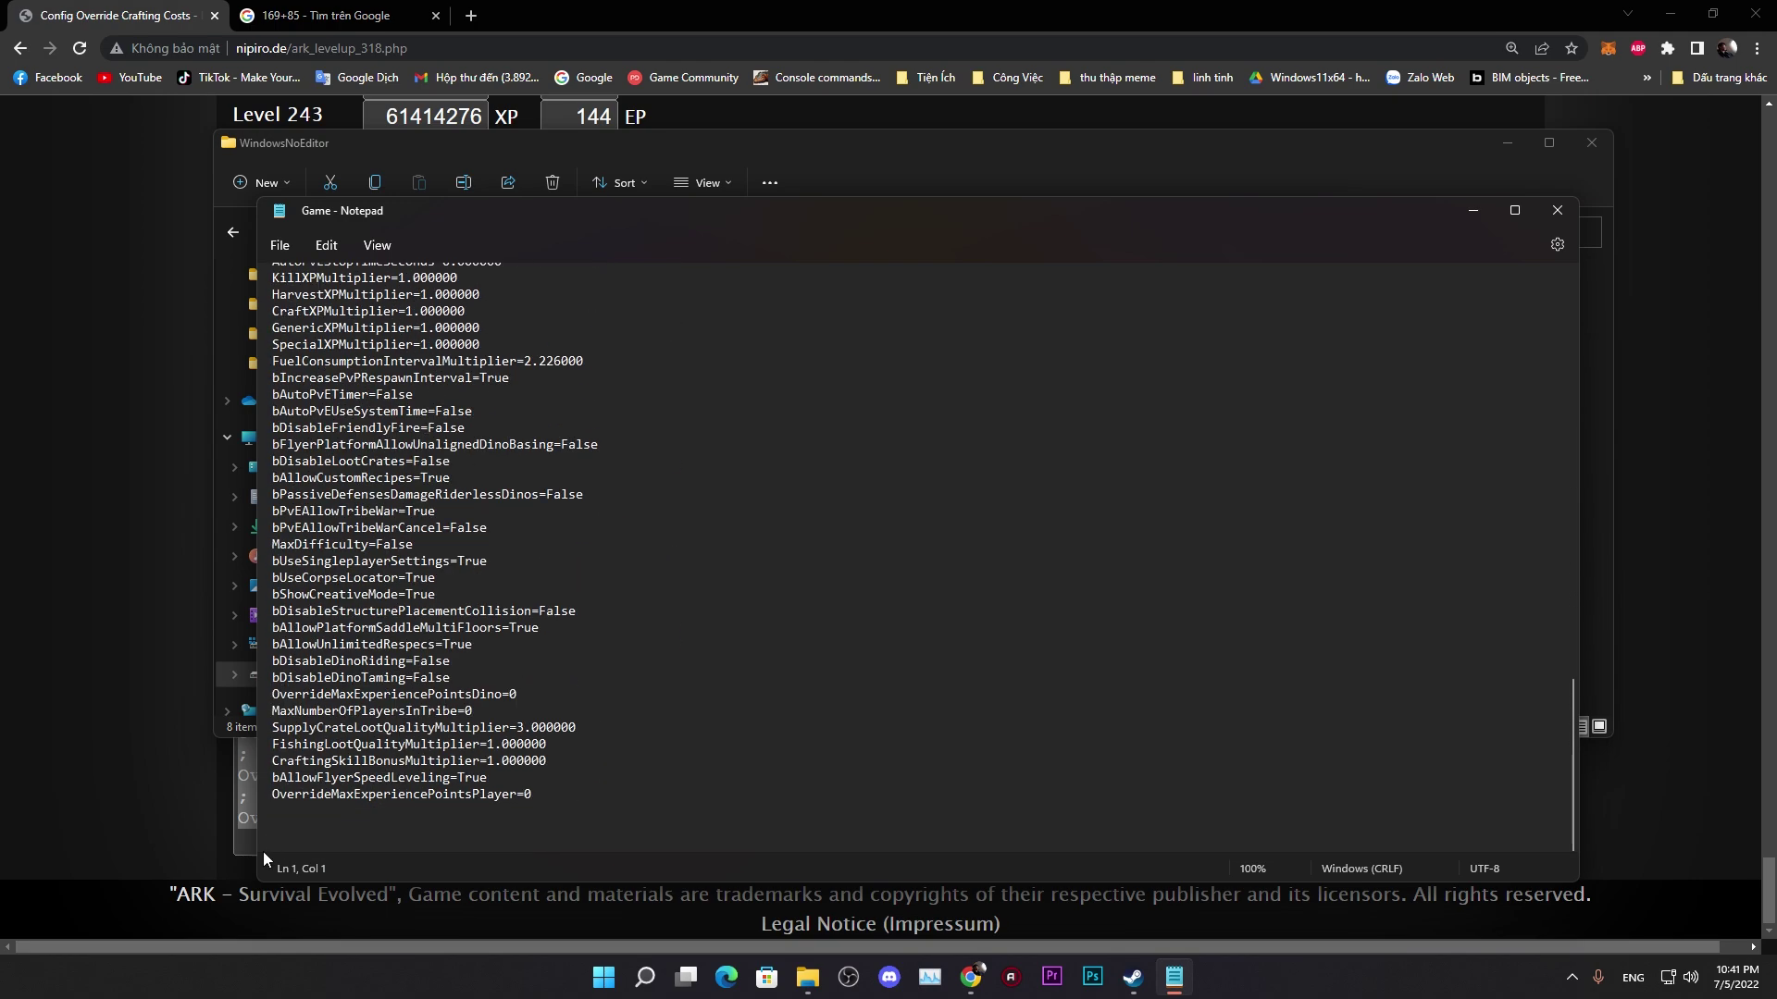
key(Return)
key(ctrl+v)
Step: Examine the pasted OverridePlayerLevelEngramPoints entries and their level comments, including the one for level 252
scroll(424, 743, up, 20)
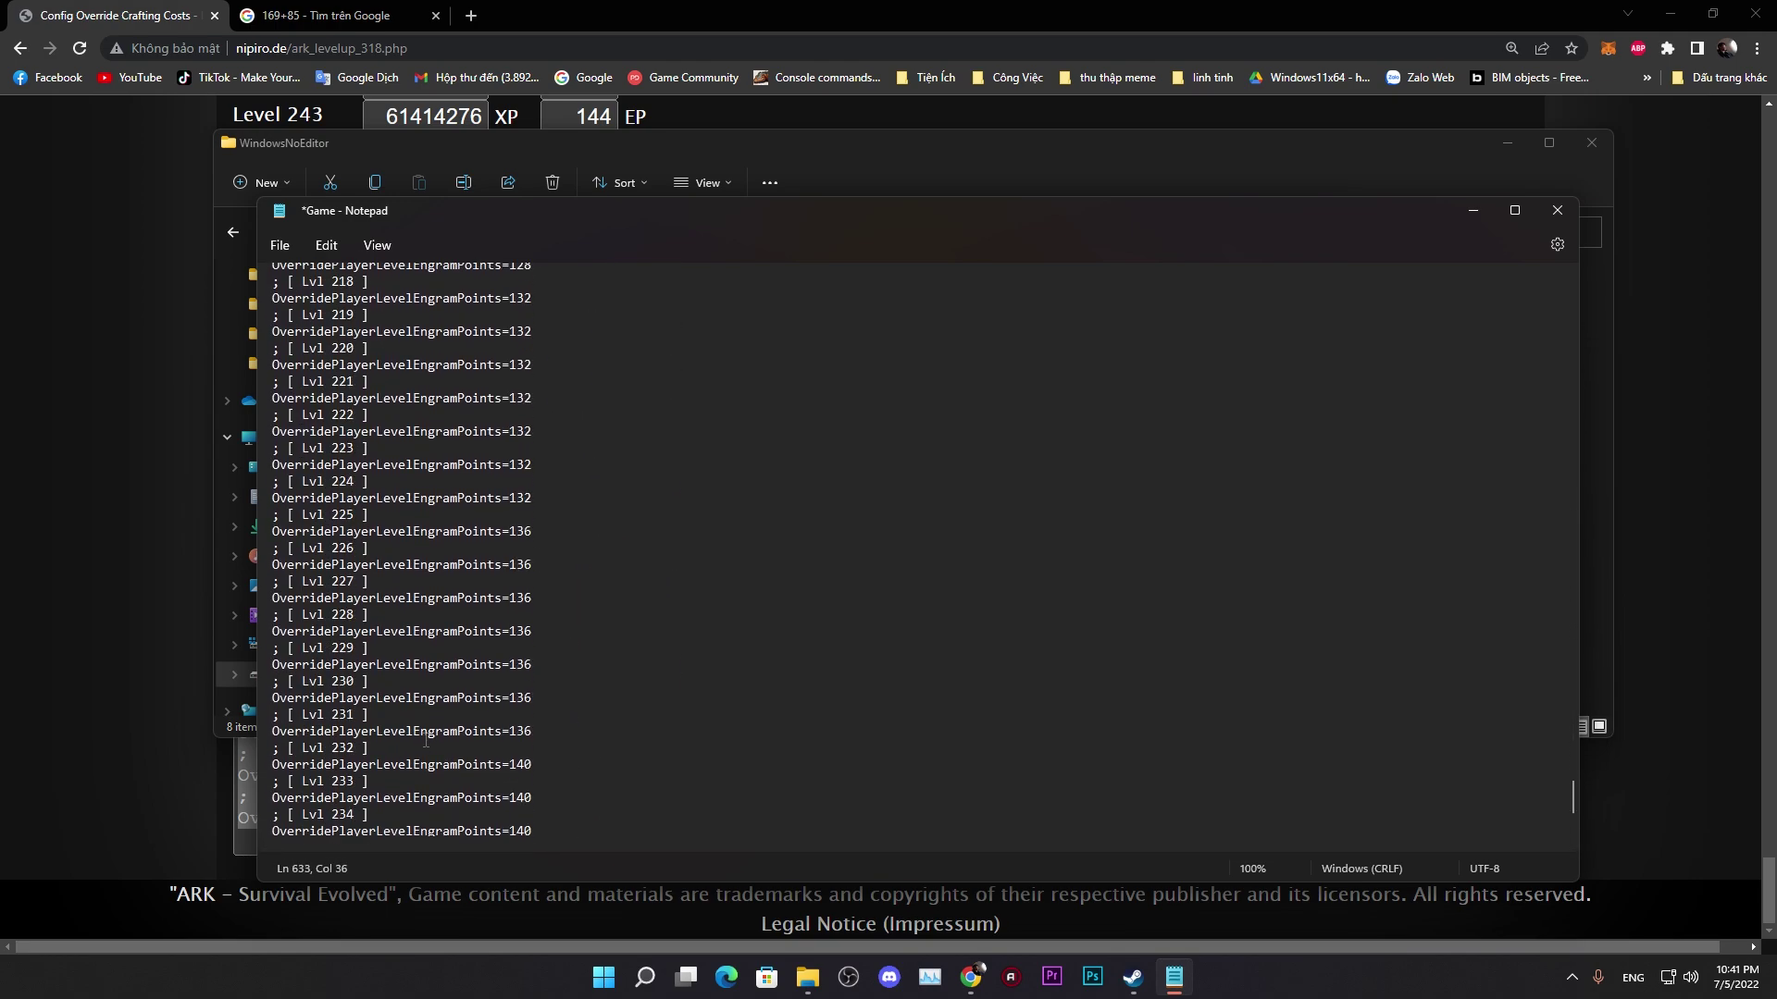
scroll(430, 731, up, 20)
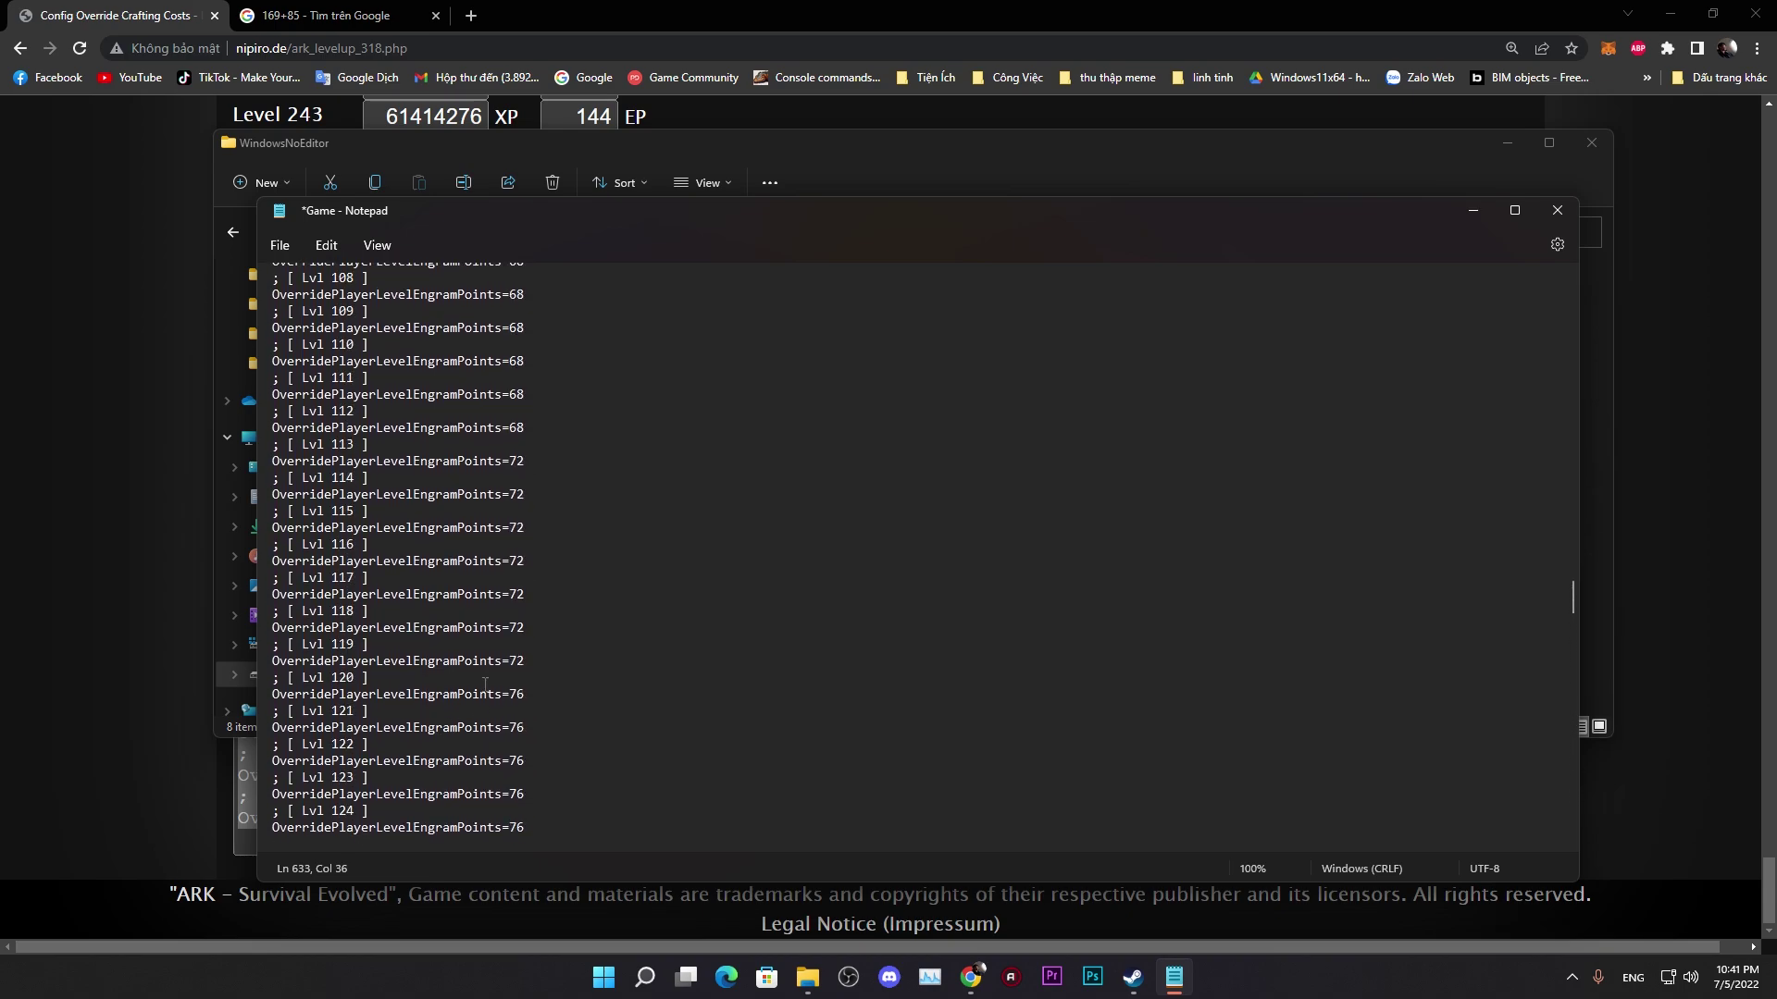
scroll(487, 682, up, 20)
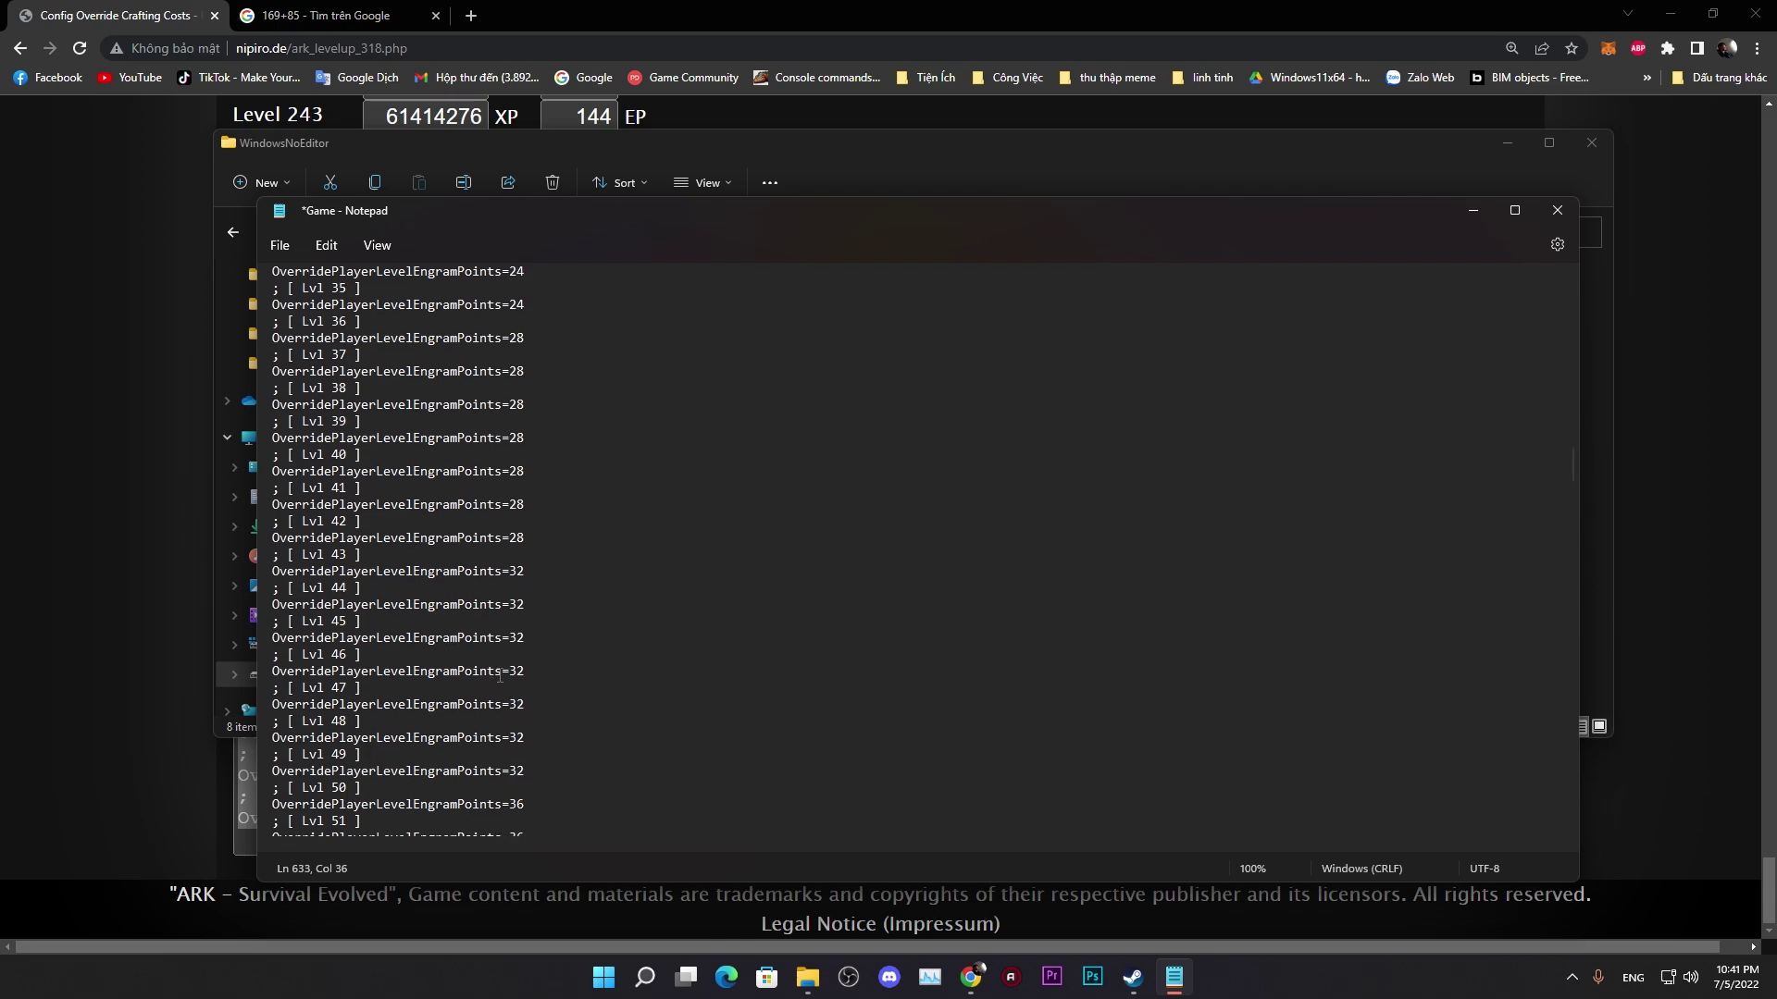
scroll(500, 679, up, 1)
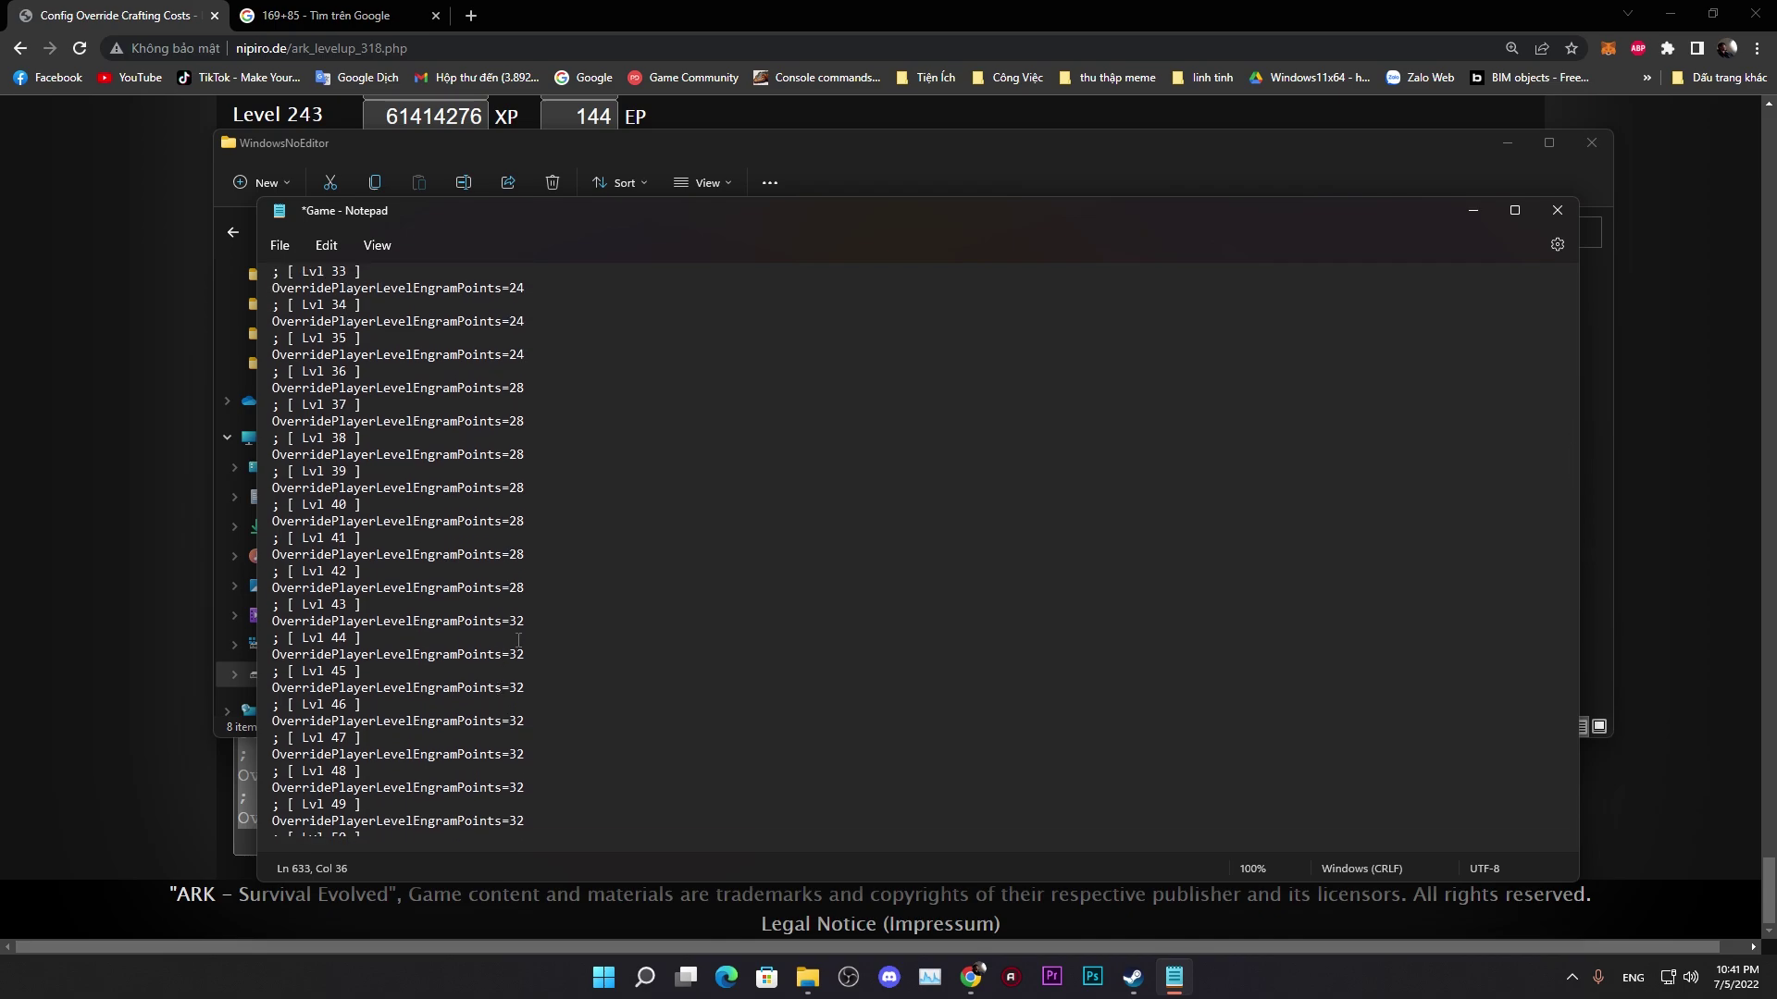
scroll(518, 640, down, 20)
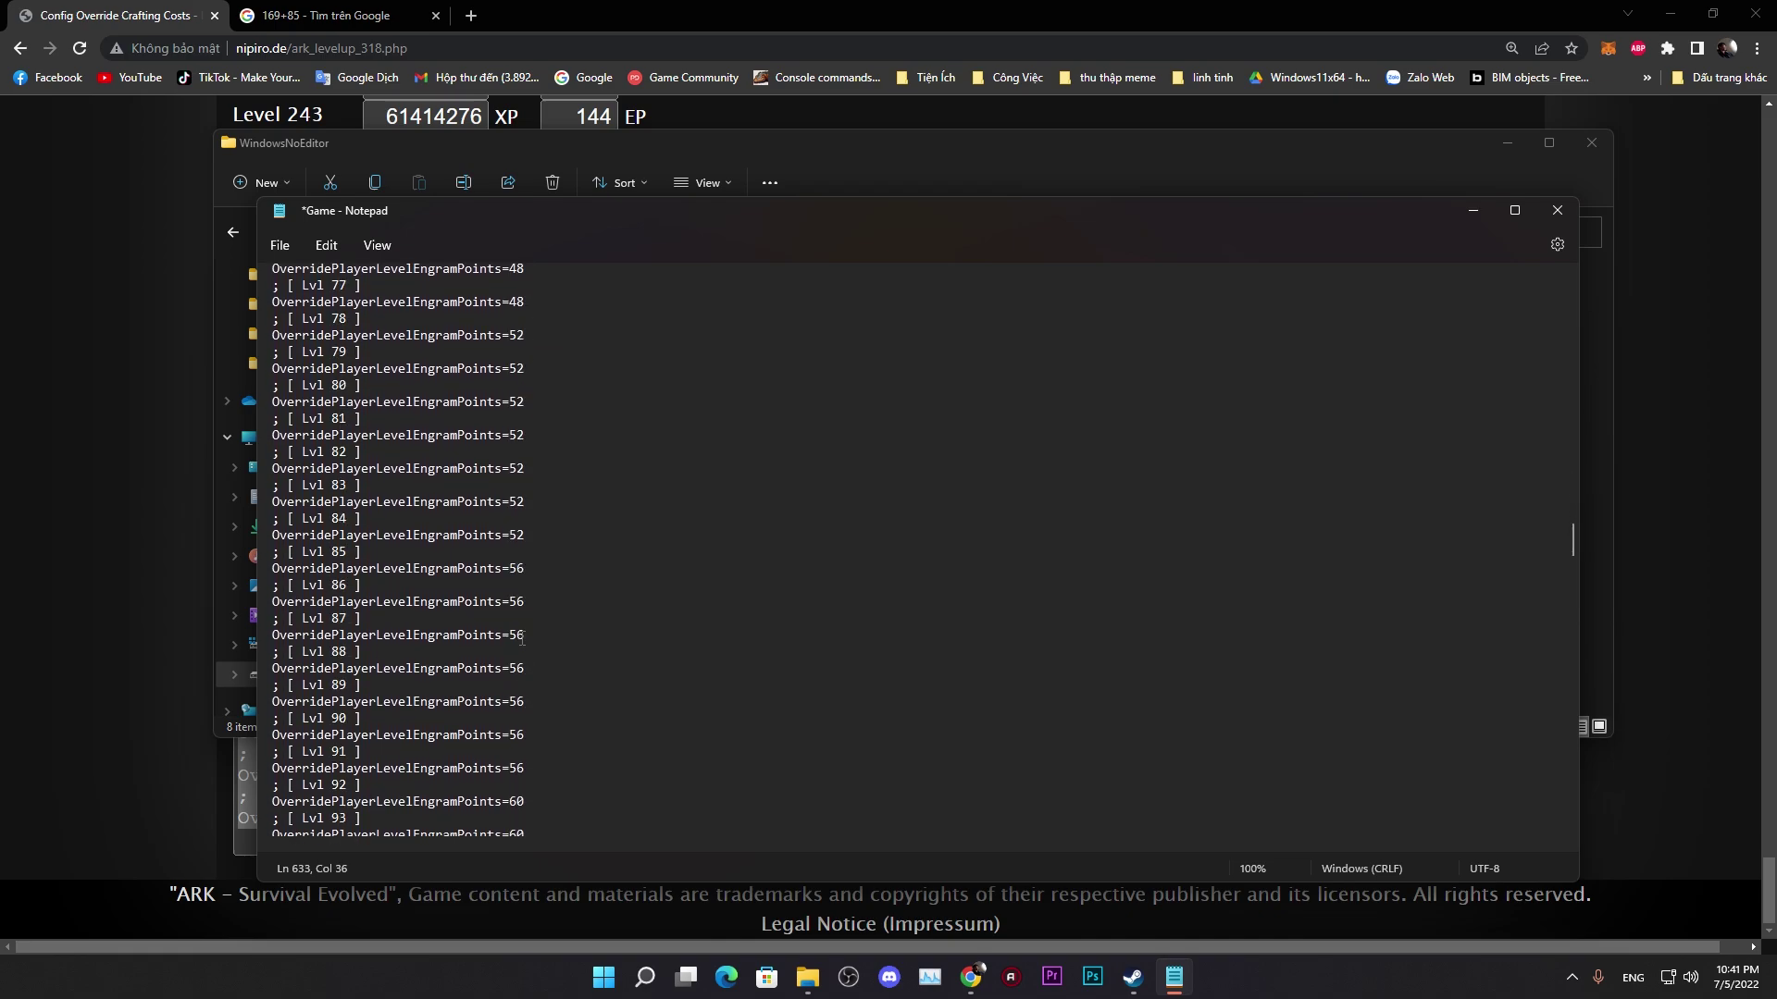
scroll(530, 673, down, 20)
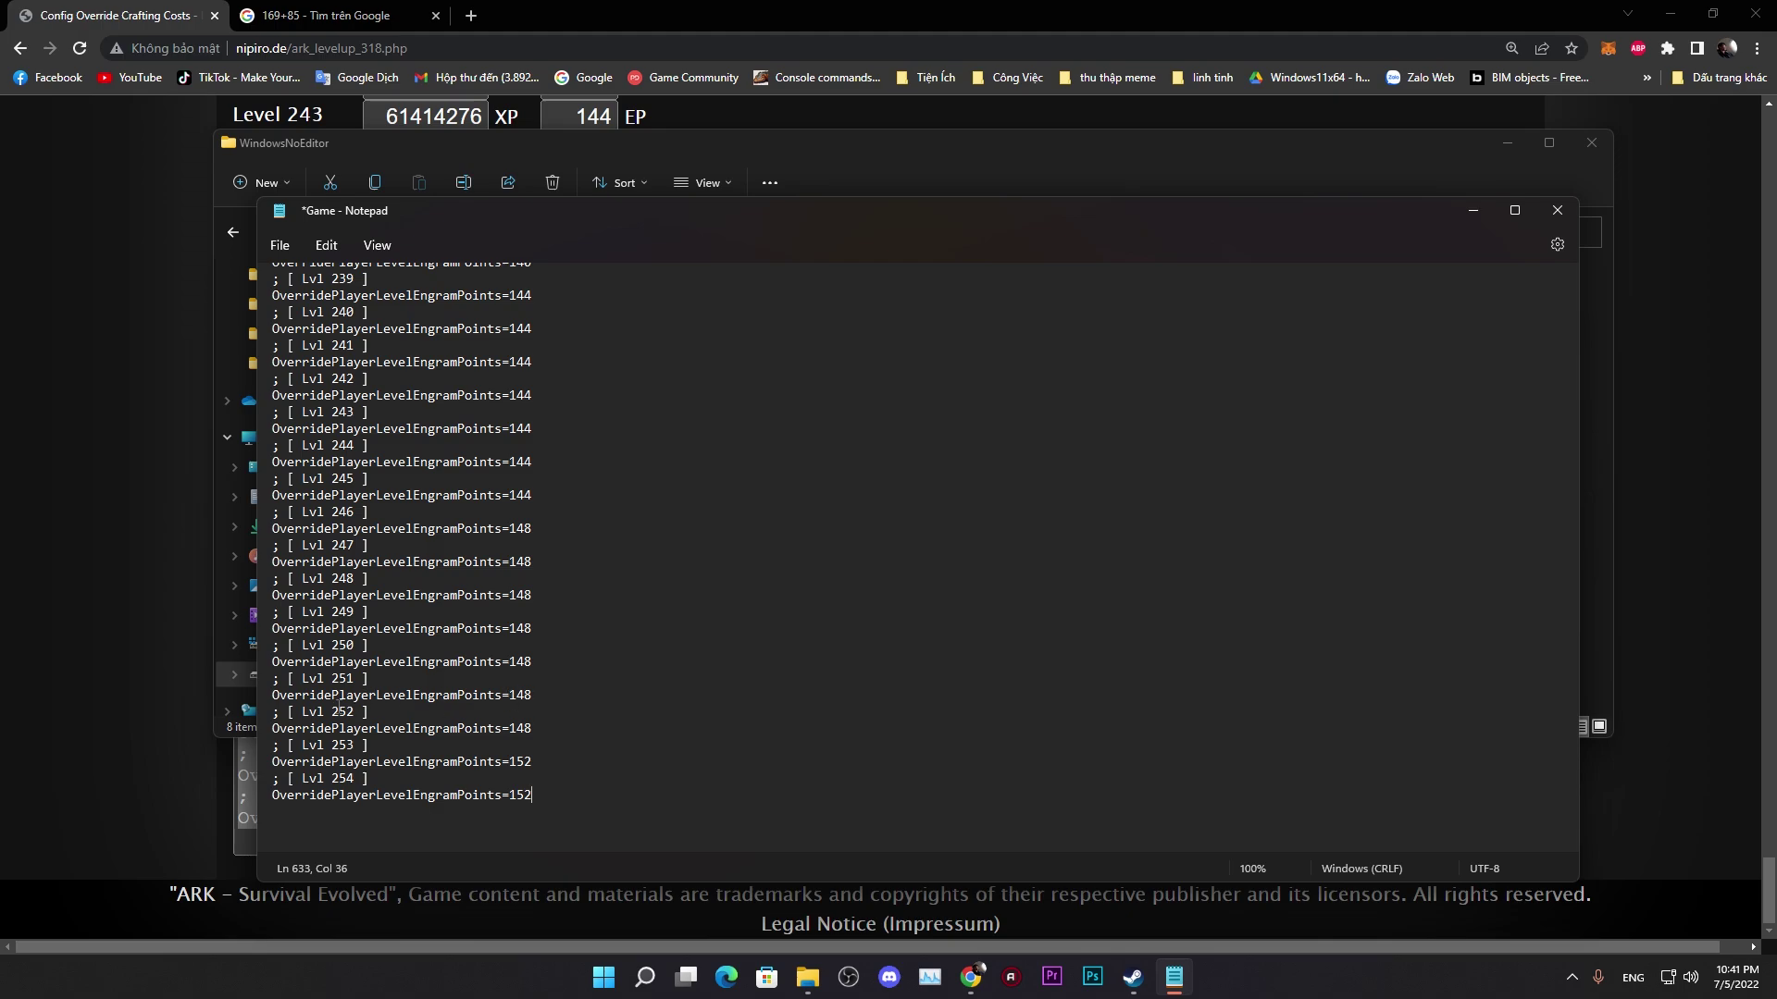
drag(290, 713, 369, 713)
click(369, 713)
scroll(419, 585, up, 20)
scroll(419, 586, up, 20)
scroll(416, 473, up, 2)
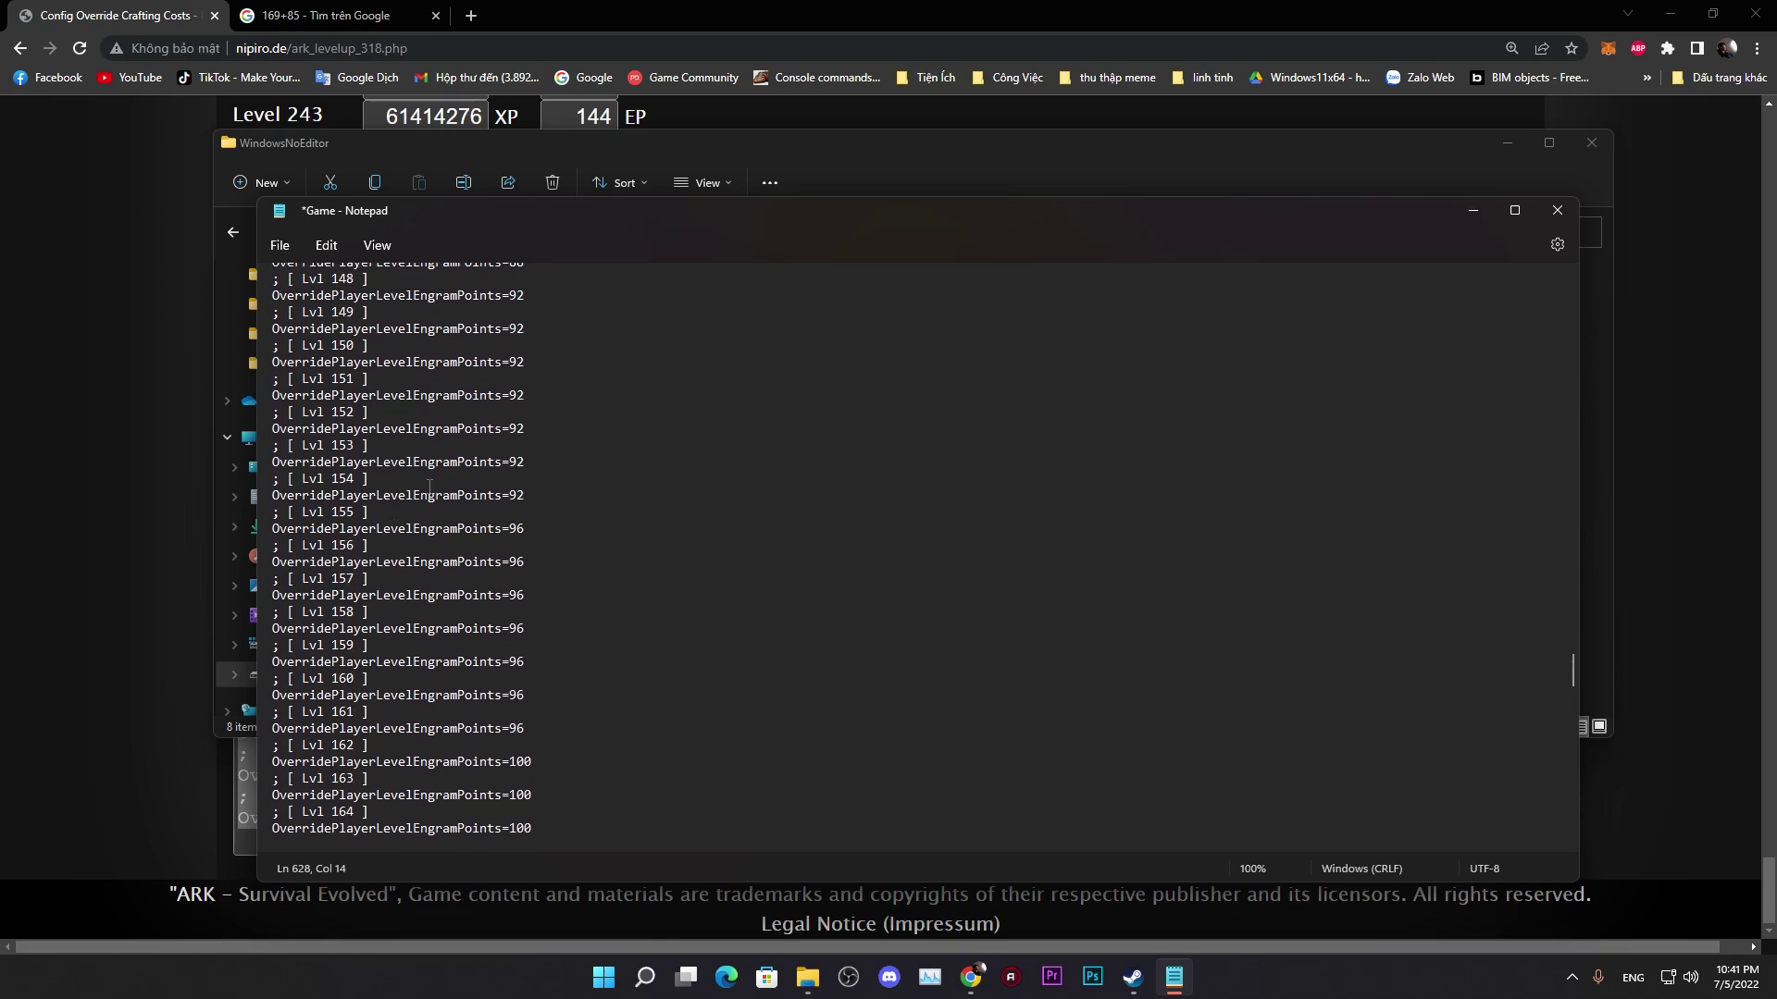
scroll(444, 534, up, 3)
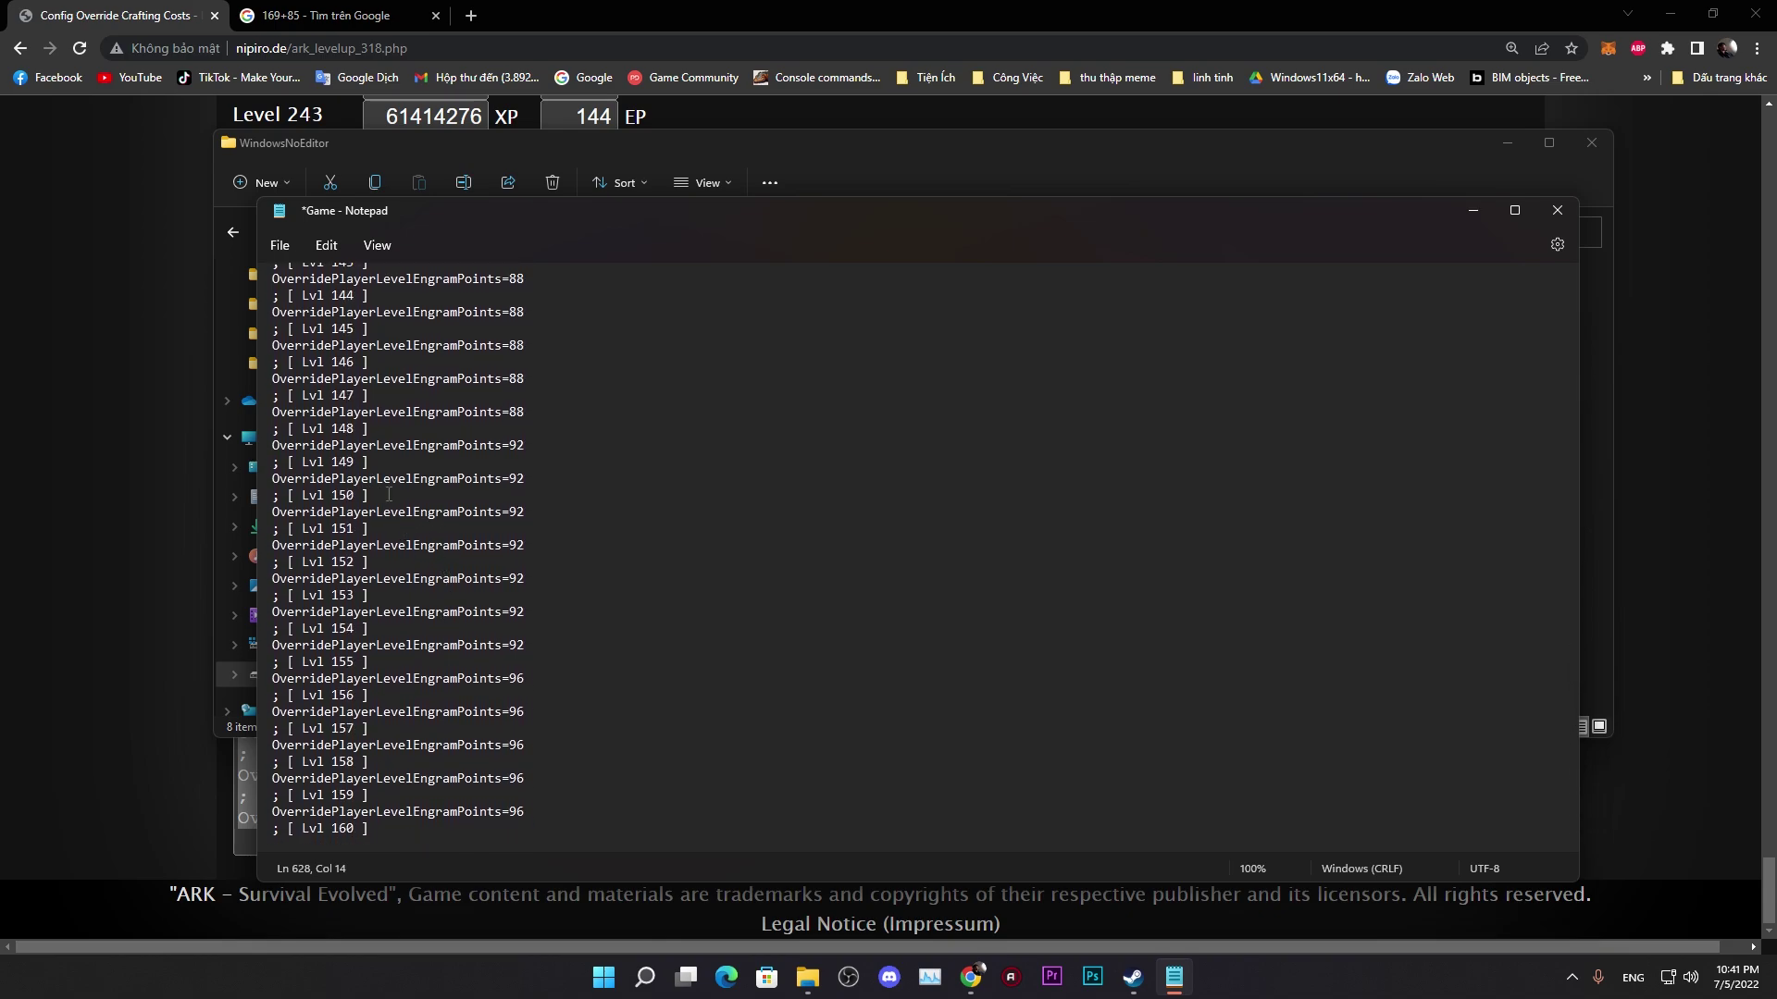
Step: Try an engram points value of 10000 for level 150, then restore it to 92
double_click(512, 513)
text(10000)
scroll(548, 492, up, 1)
drag(555, 579, 559, 616)
key(Up)
text(92)
Step: Switch to Chrome and examine the XP and EP values per level and the player generator settings
click(69, 508)
scroll(629, 731, up, 5)
scroll(722, 444, up, 20)
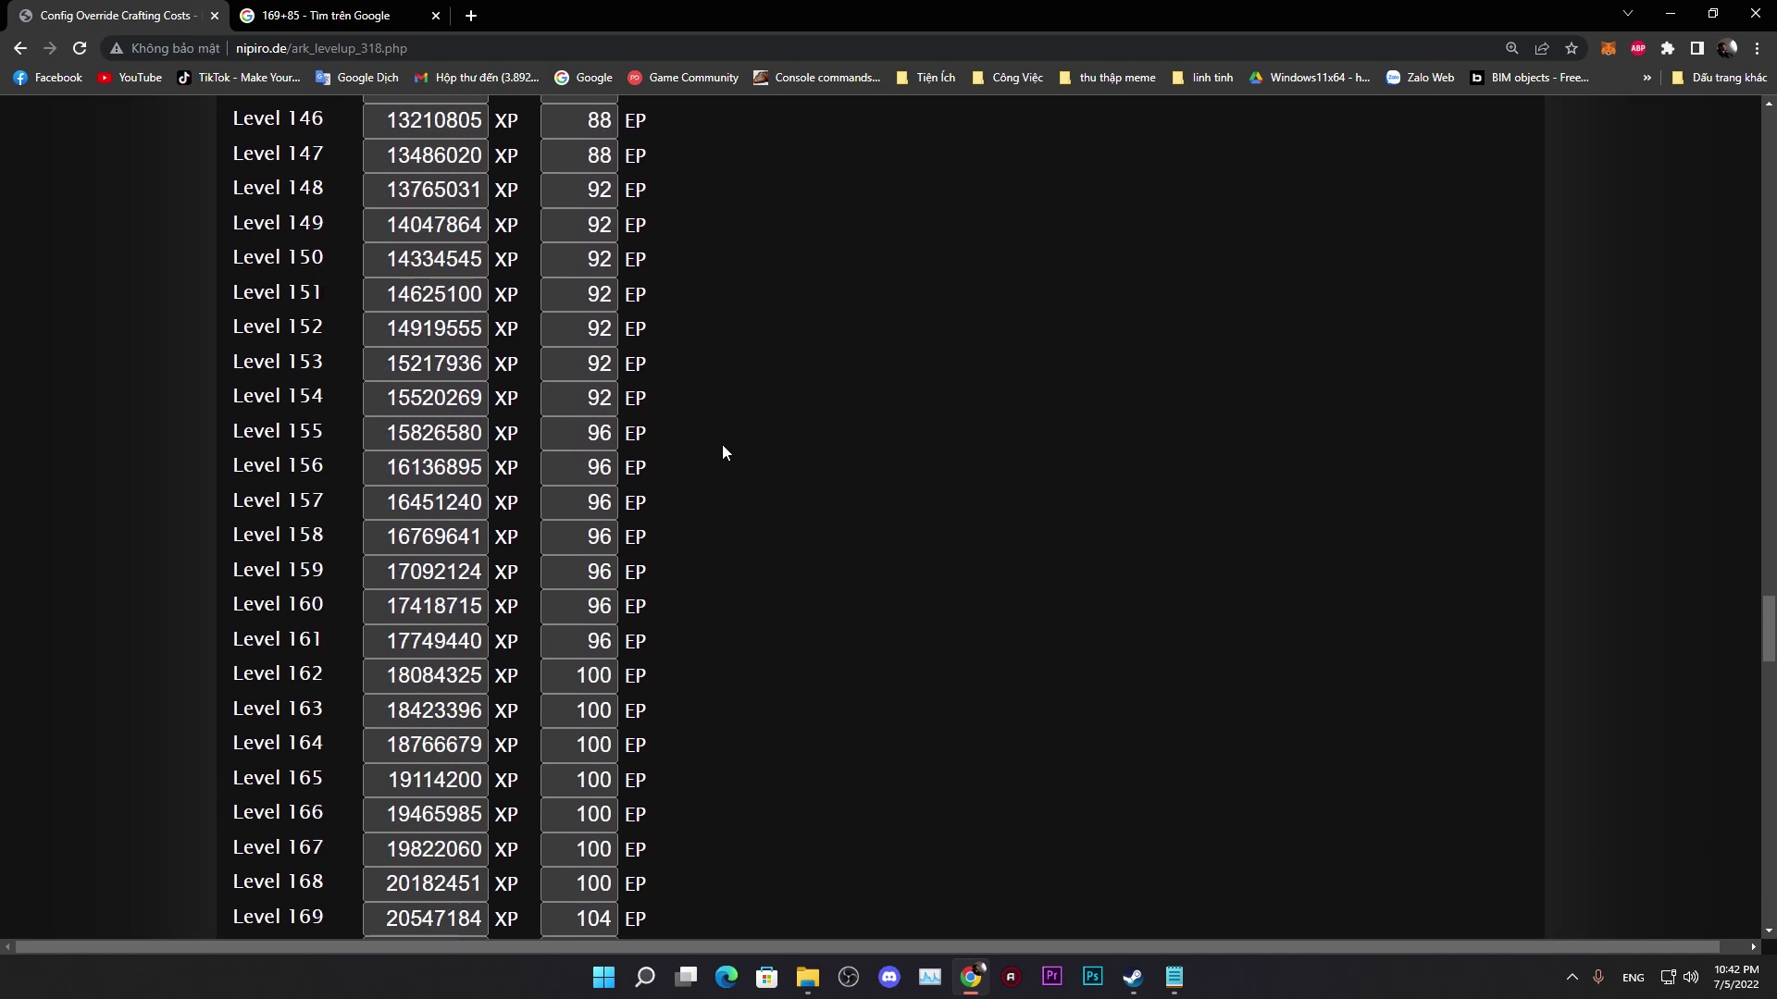
ctrl+scroll(722, 444, down, 6)
scroll(722, 440, up, 15)
scroll(727, 372, up, 1)
ctrl+scroll(699, 392, up, 1)
click(1537, 83)
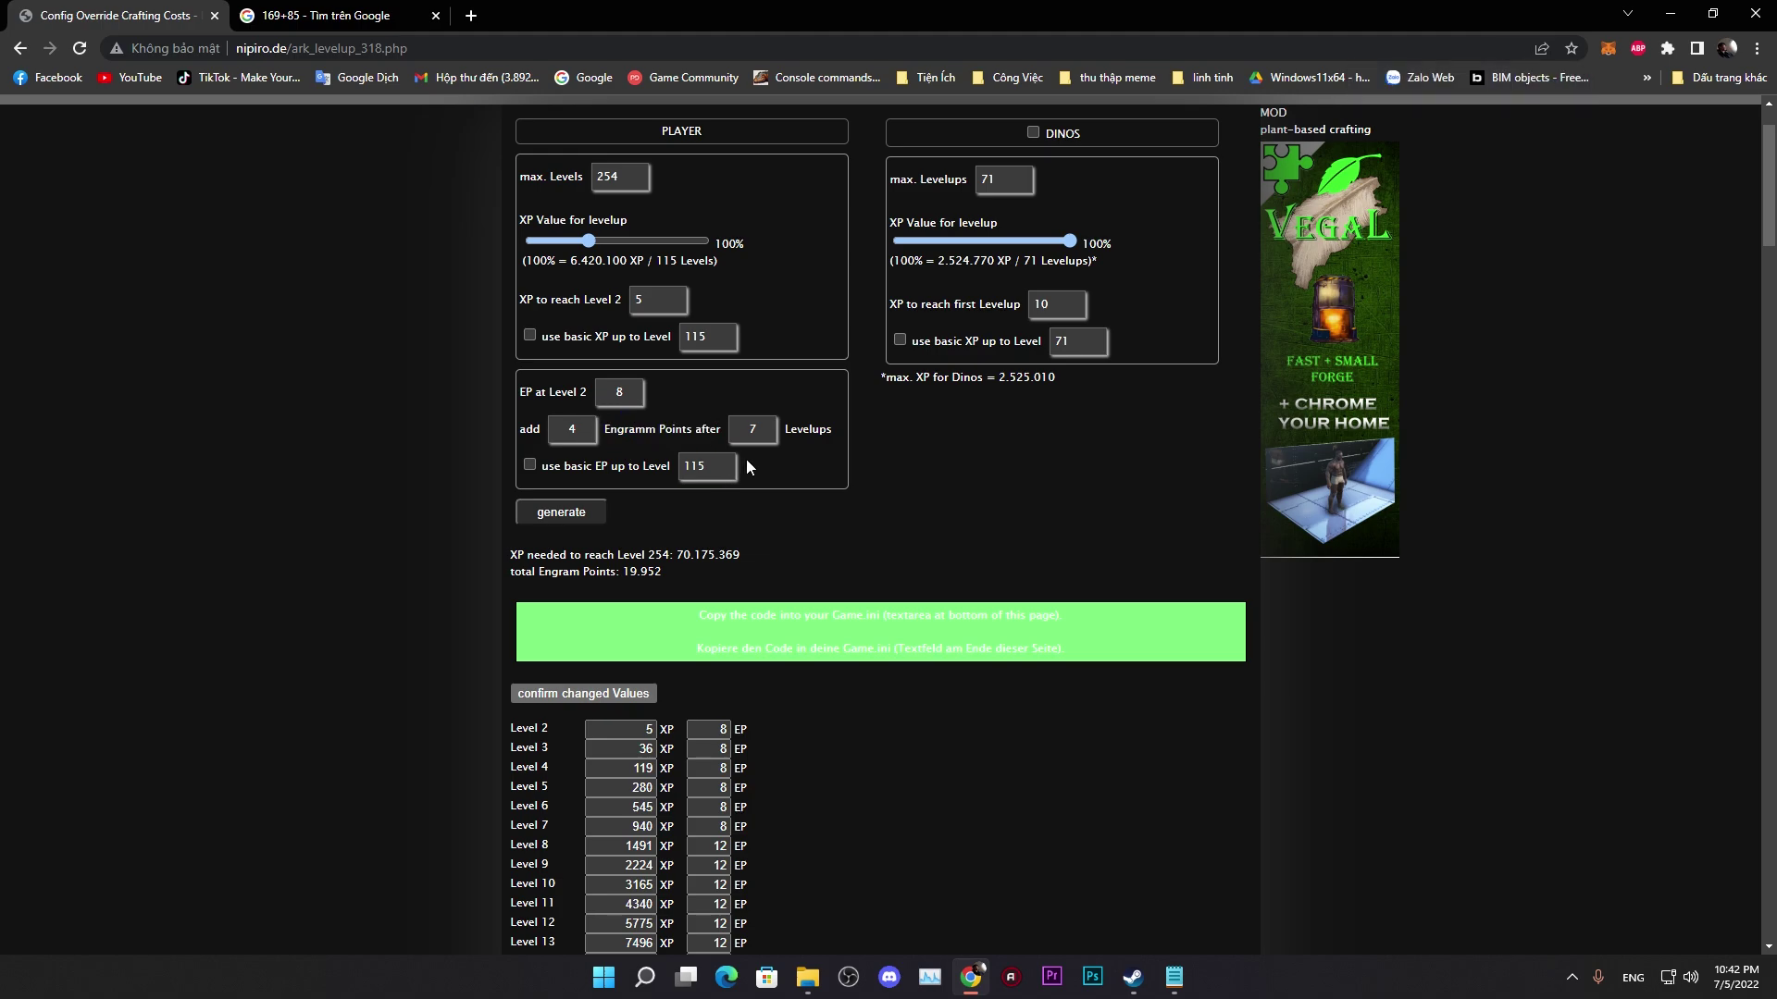
Step: Switch back to Notepad and examine LevelExperienceRampOverrides through to its last entry, ExperiencePointsForLevel[252]
key(alt+Tab)
scroll(536, 578, up, 20)
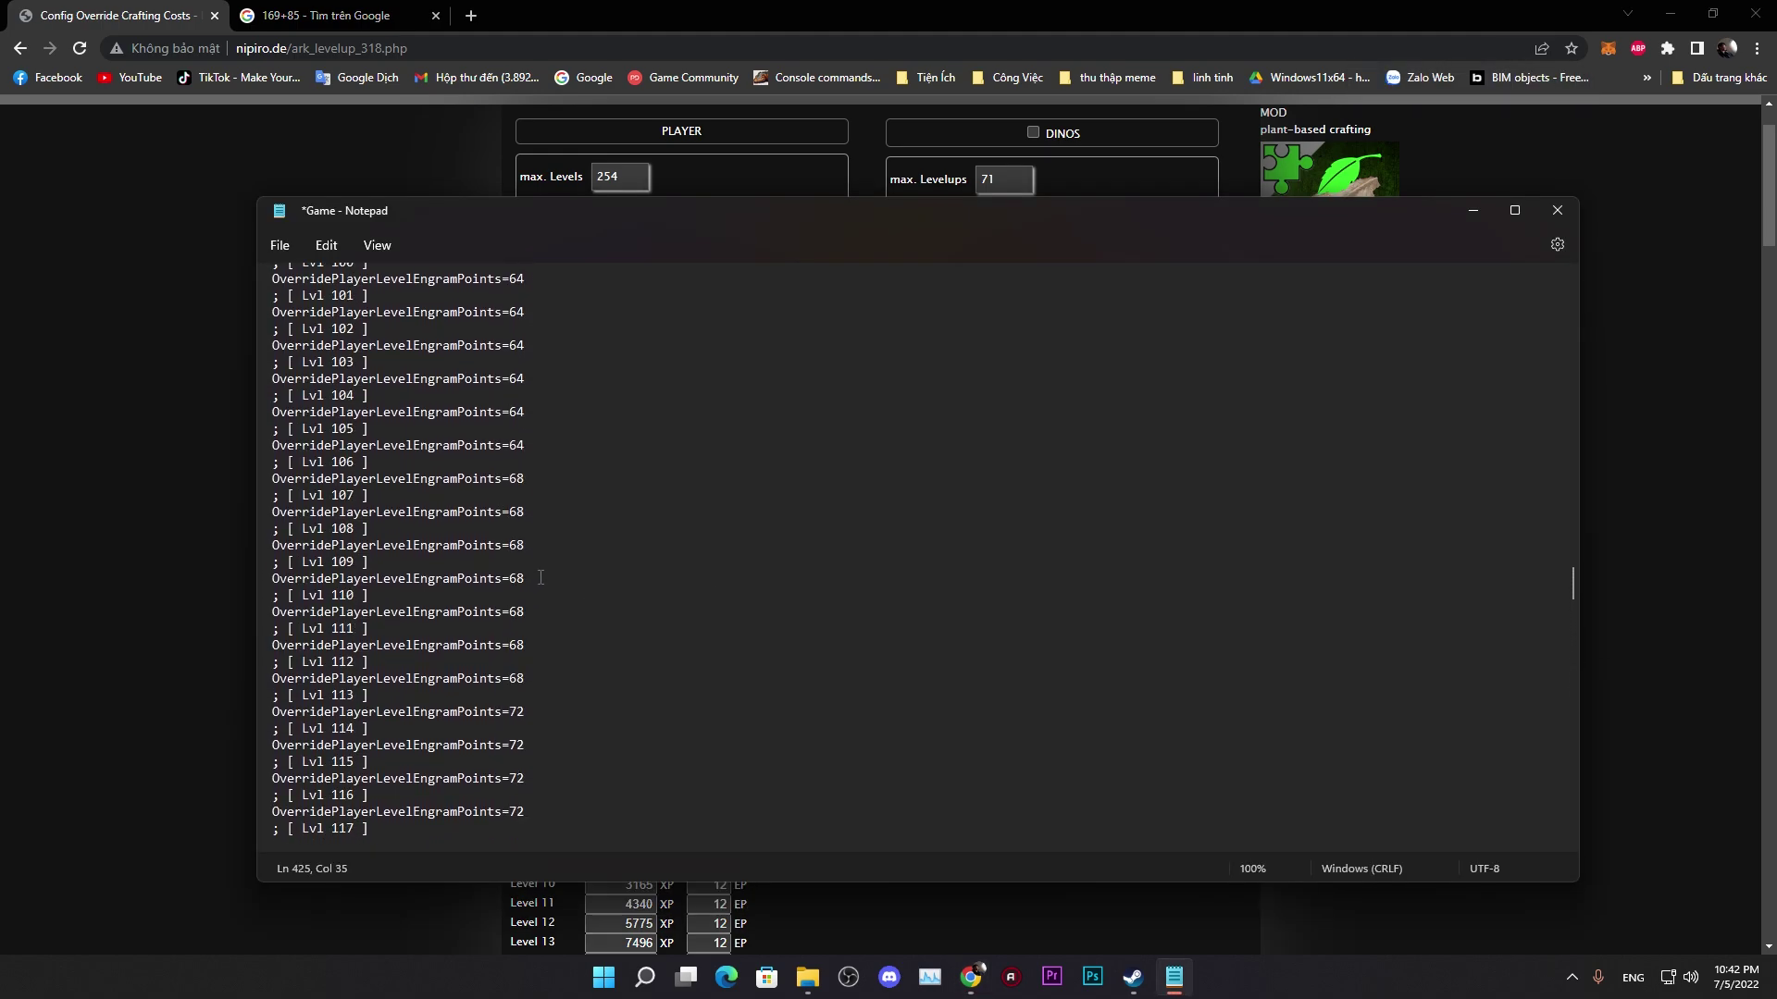
scroll(537, 573, up, 20)
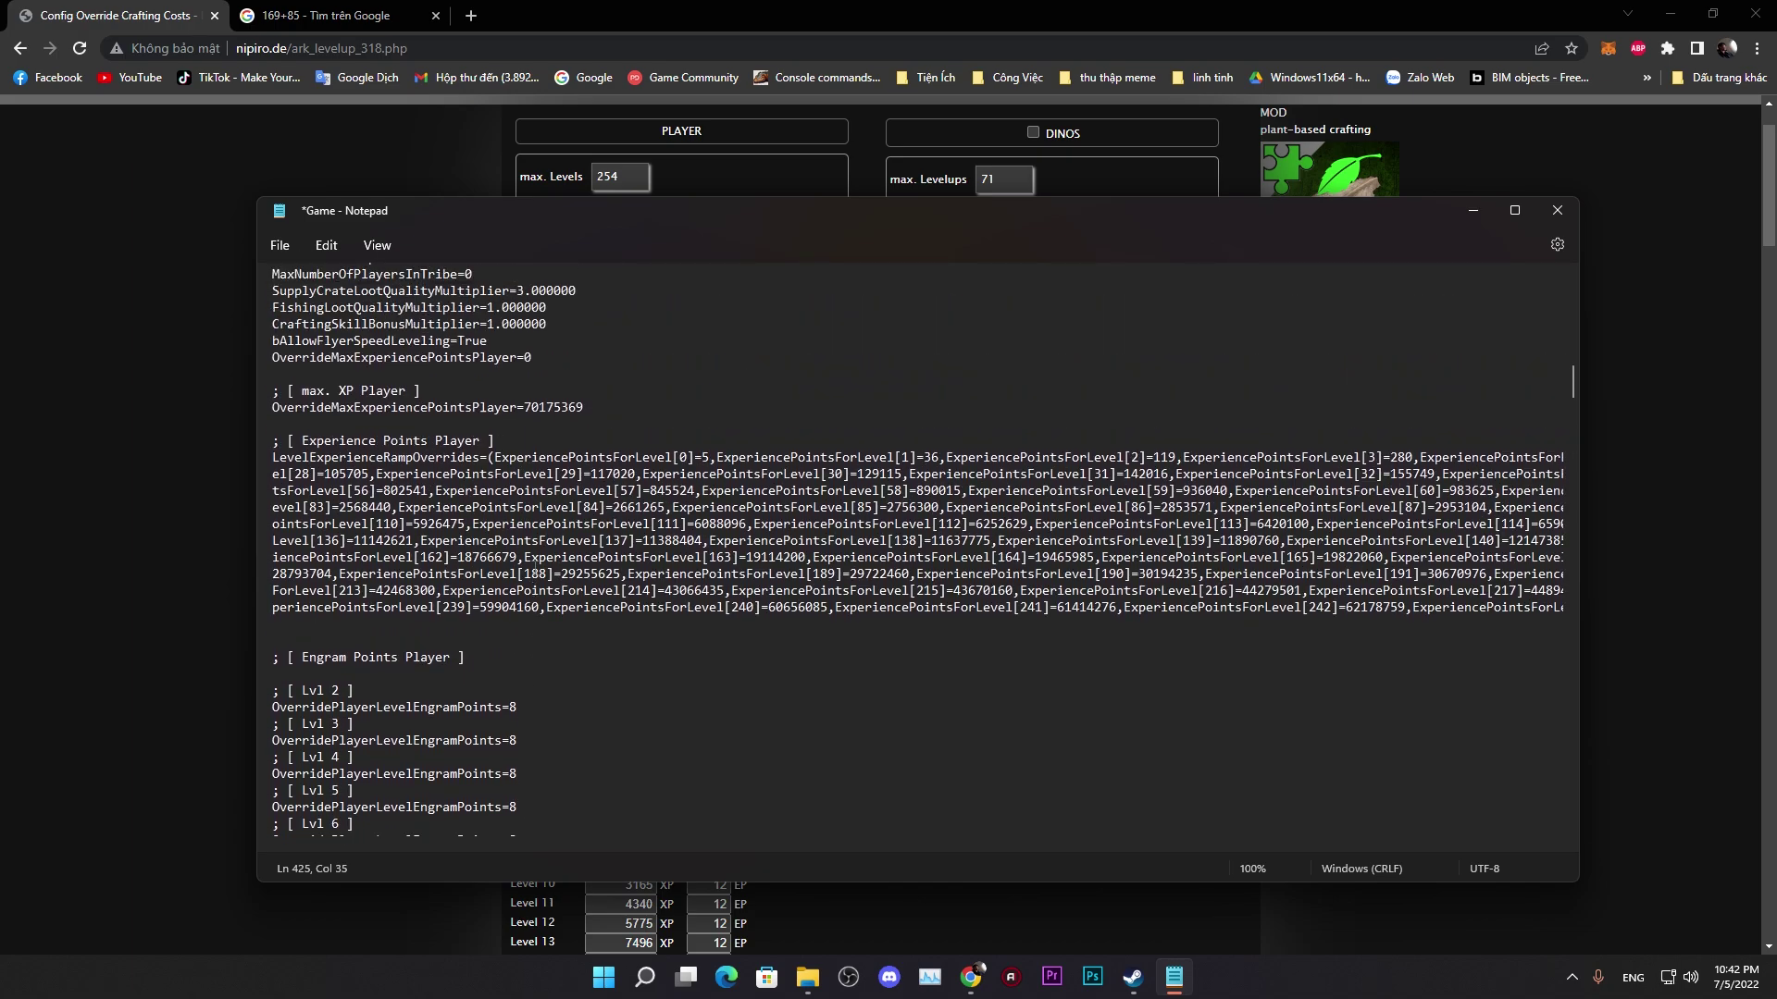
drag(498, 472, 295, 463)
click(408, 429)
drag(571, 412, 1594, 424)
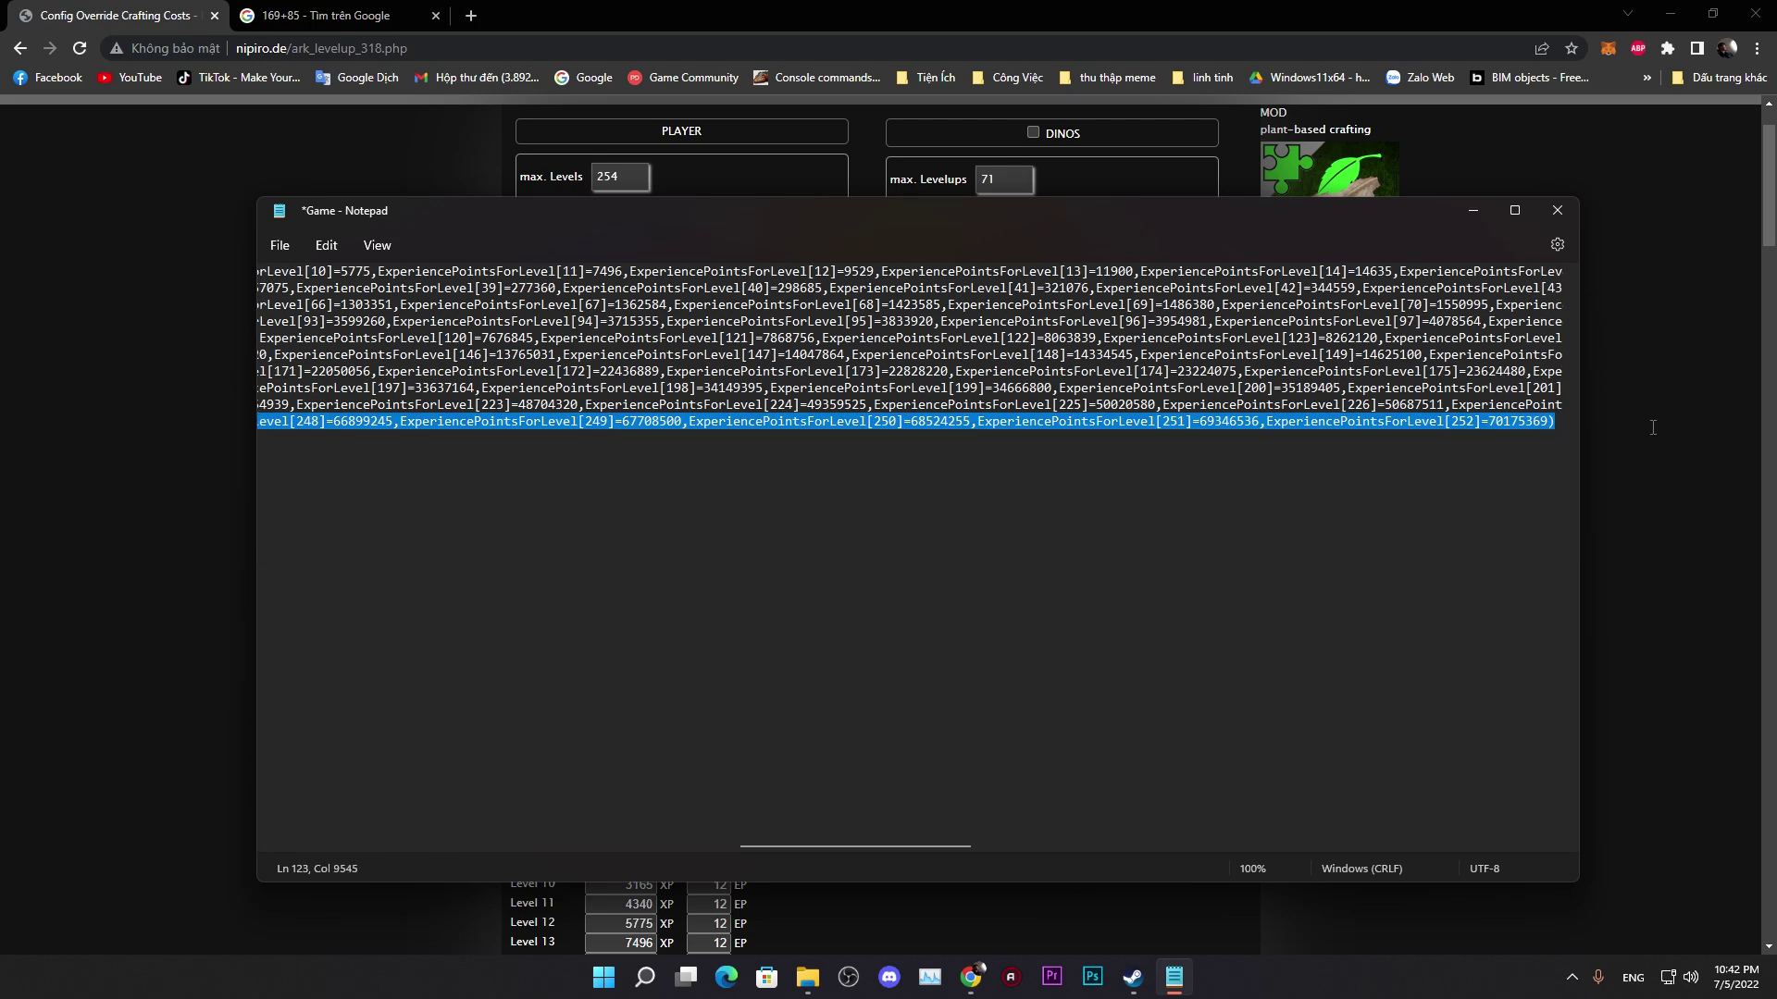
click(1562, 431)
drag(1466, 422, 1508, 419)
Step: In Chrome, compare the 169+85 calculator result with the player max. Levels setting on the generator page
click(287, 15)
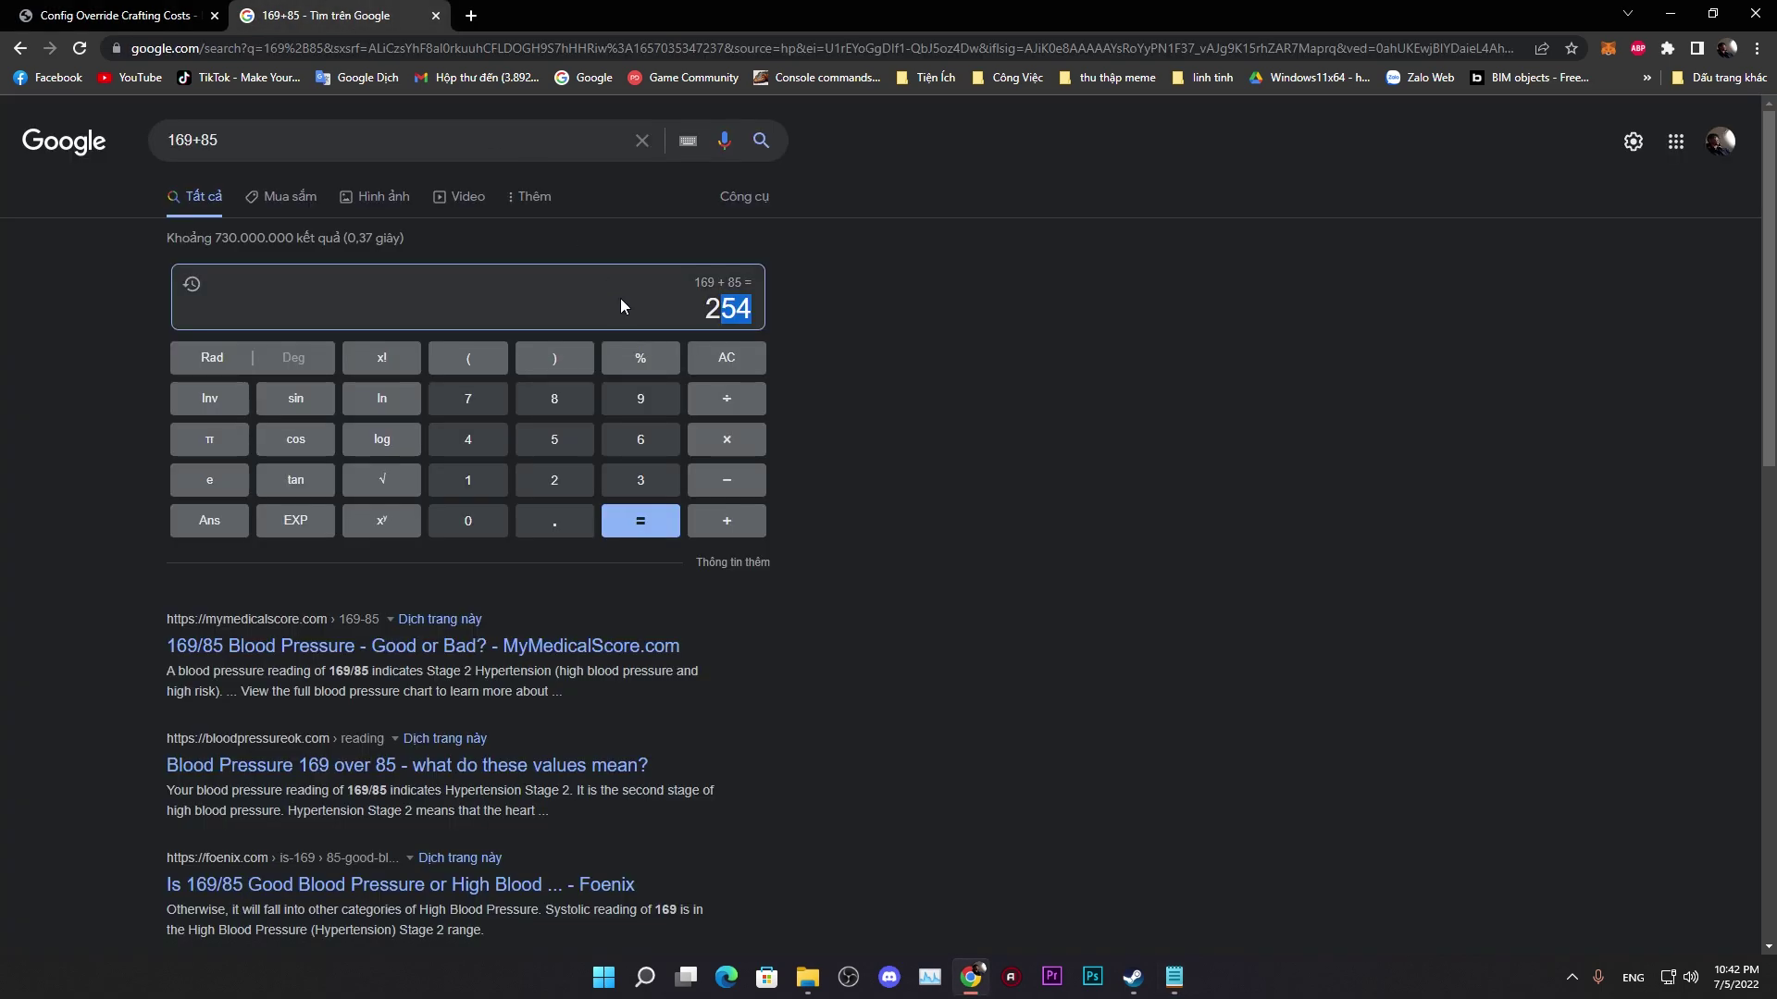
drag(720, 309, 764, 324)
click(749, 315)
click(116, 16)
drag(613, 173, 601, 179)
click(315, 15)
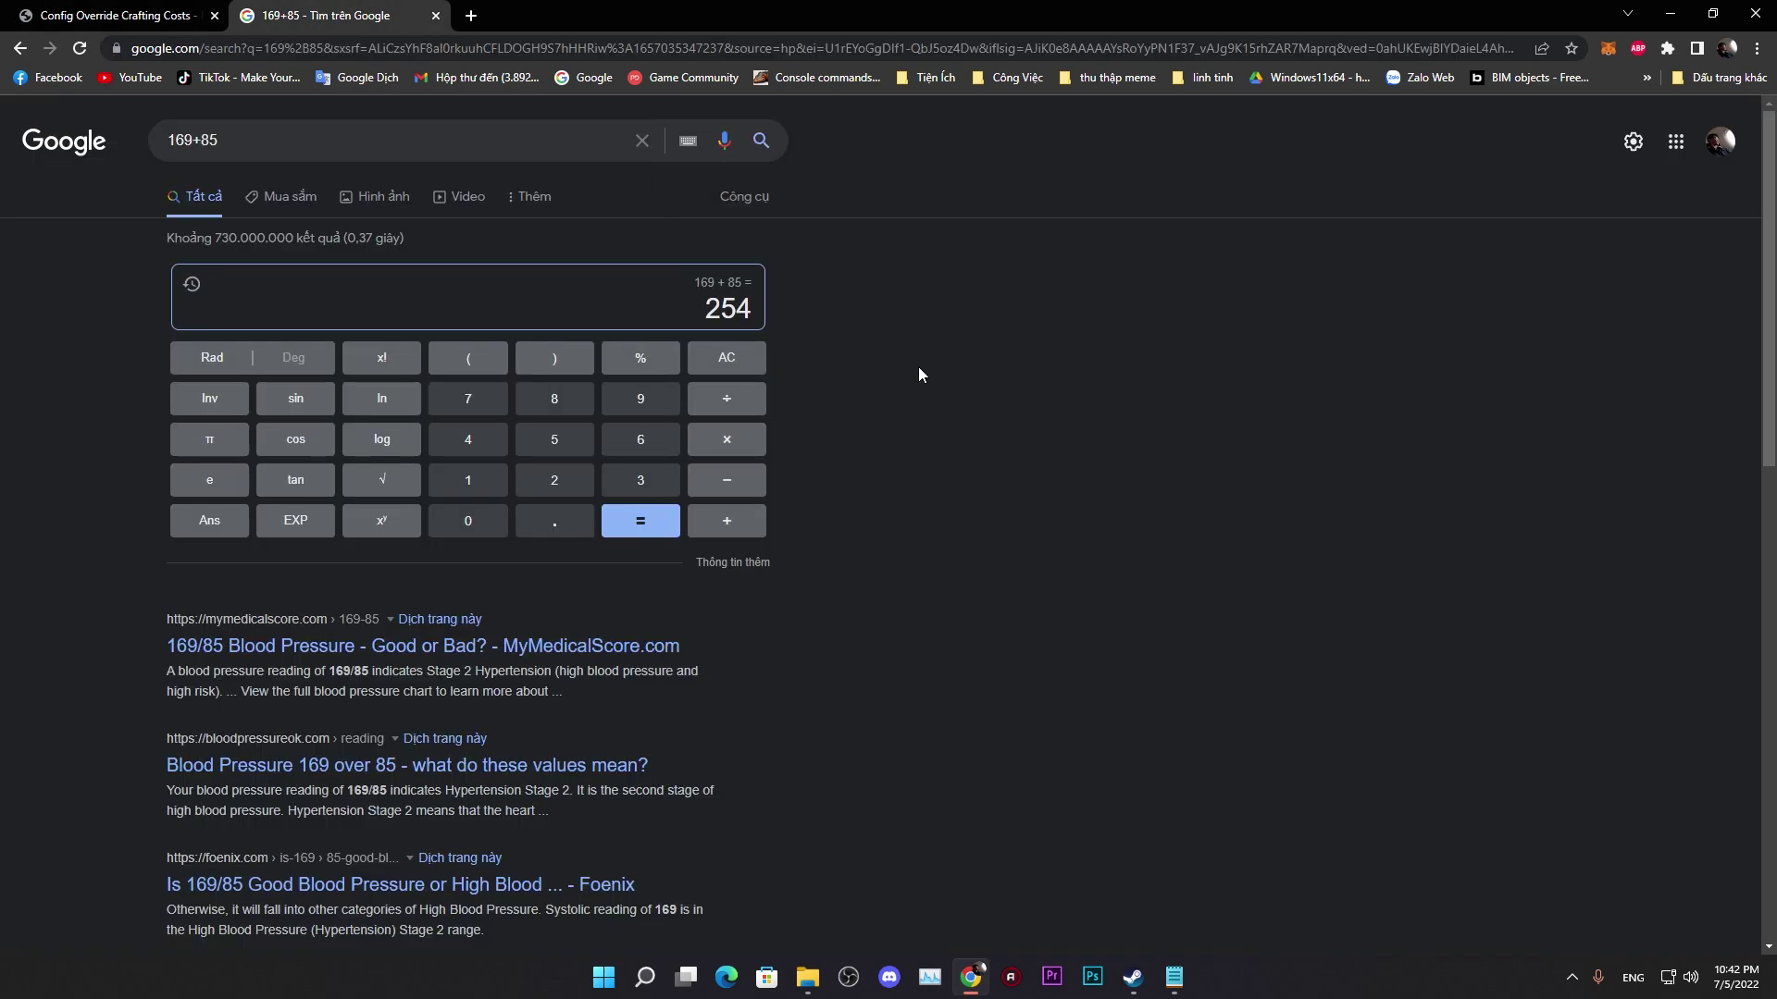
Step: Return to Notepad and check the index and value of the last ExperiencePointsForLevel entry
key(alt+Tab)
click(1483, 422)
drag(1483, 422, 1615, 422)
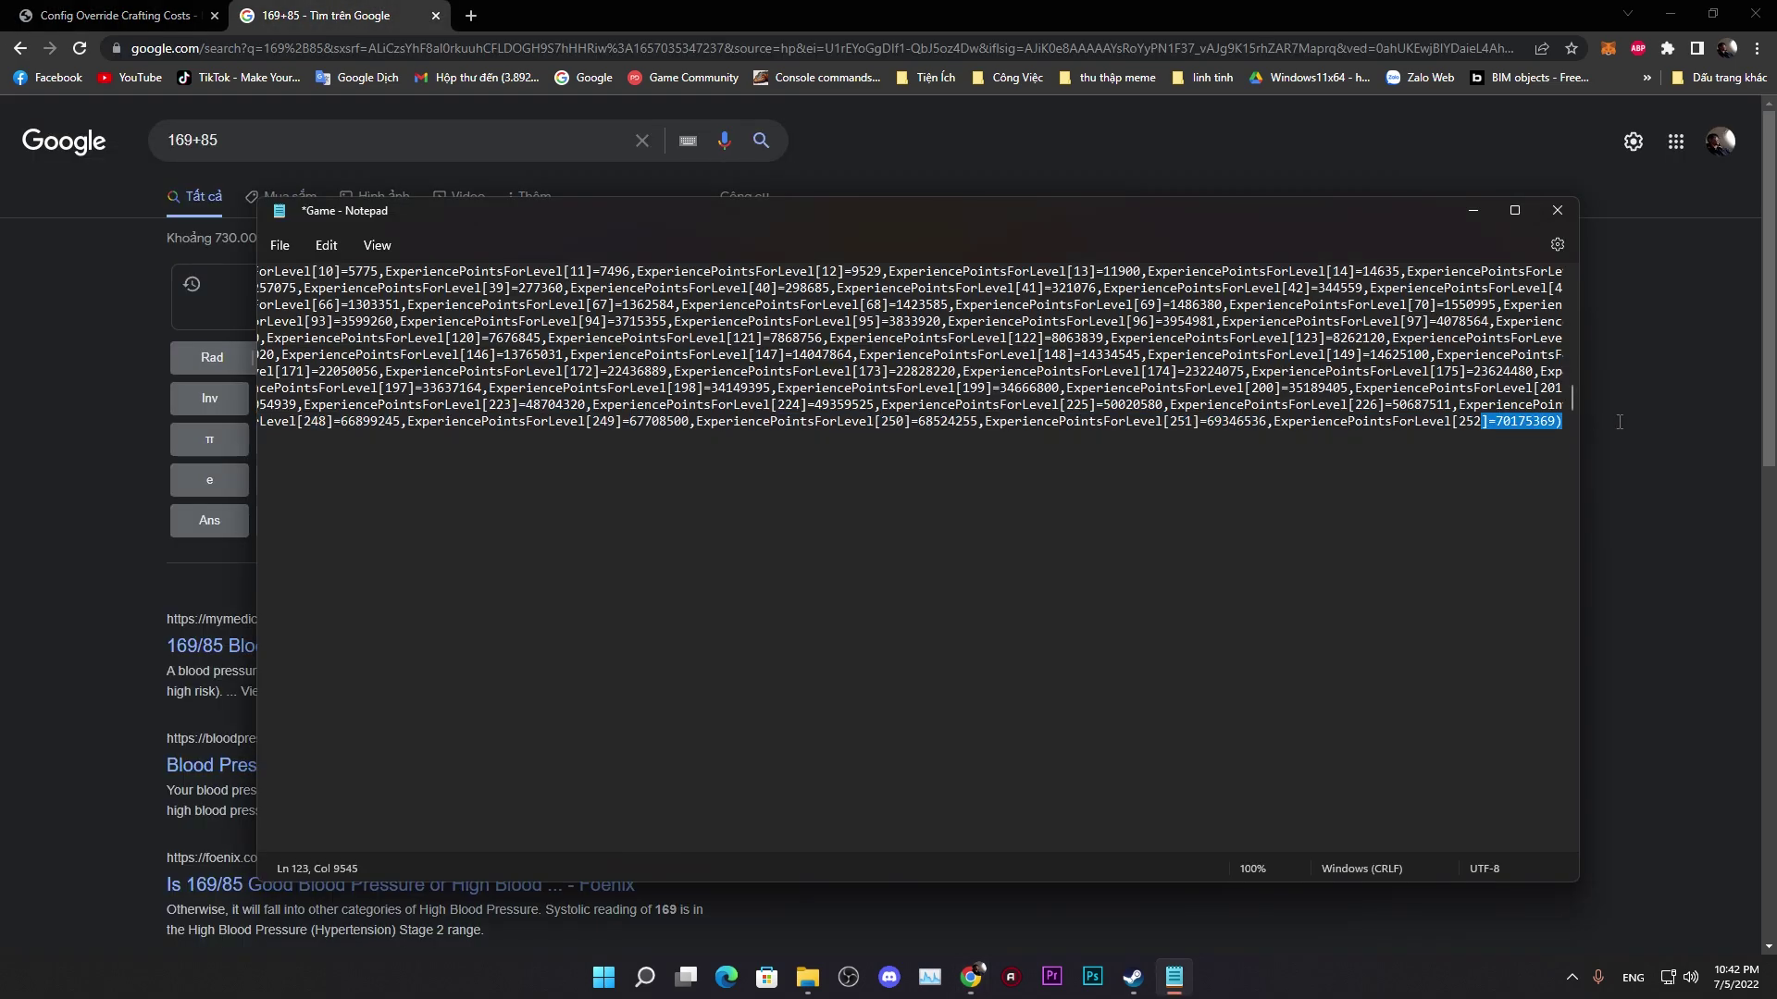
click(1533, 423)
Step: Examine the beginning of the LevelExperienceRampOverrides line, including its opening bracket and first entry
drag(815, 306, 131, 269)
scroll(313, 308, up, 4)
click(289, 477)
click(266, 476)
click(325, 473)
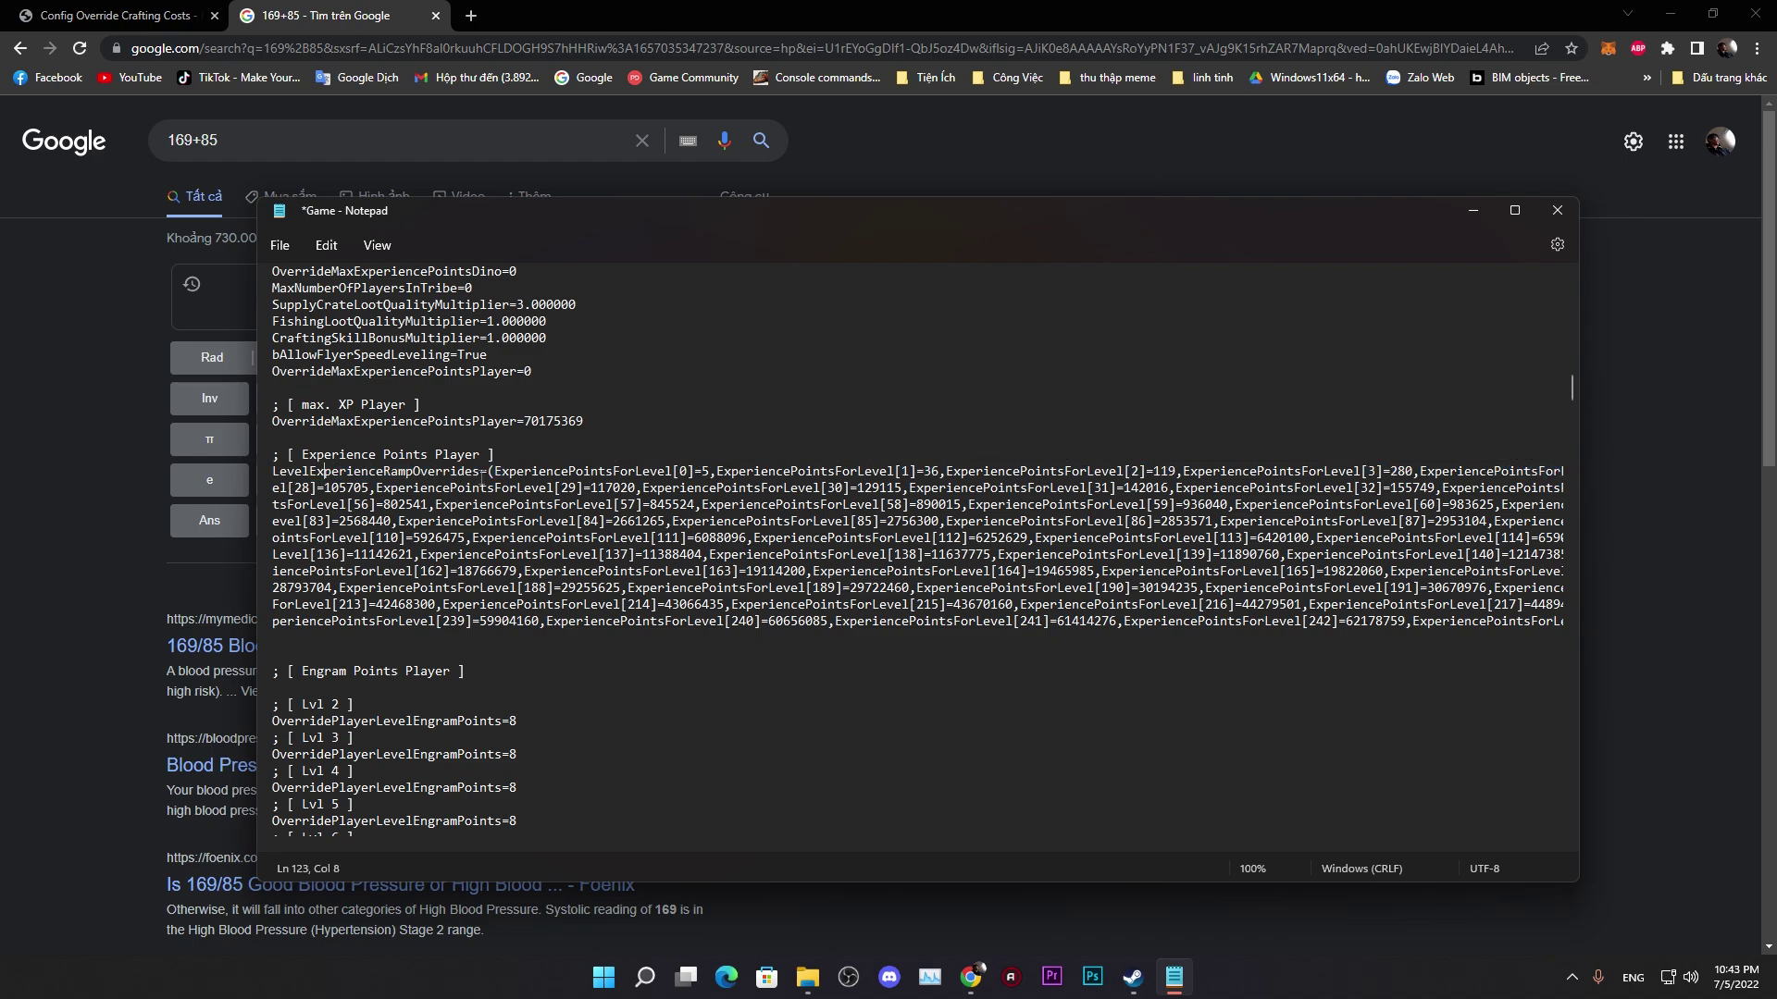
click(488, 471)
click(525, 471)
drag(489, 471, 687, 473)
click(682, 471)
click(686, 471)
Step: Compare the index numbers of ExperiencePointsForLevel entries 163 to 165 and the following rows with the first entry
drag(704, 571, 732, 571)
drag(990, 571, 1027, 570)
drag(1284, 571, 1308, 572)
double_click(705, 471)
click(865, 588)
drag(904, 589, 887, 587)
click(895, 603)
Step: Examine the complete ExperiencePointsForLevel[0] and ExperiencePointsForLevel[1] entries and how a comma separates them
drag(494, 471, 718, 471)
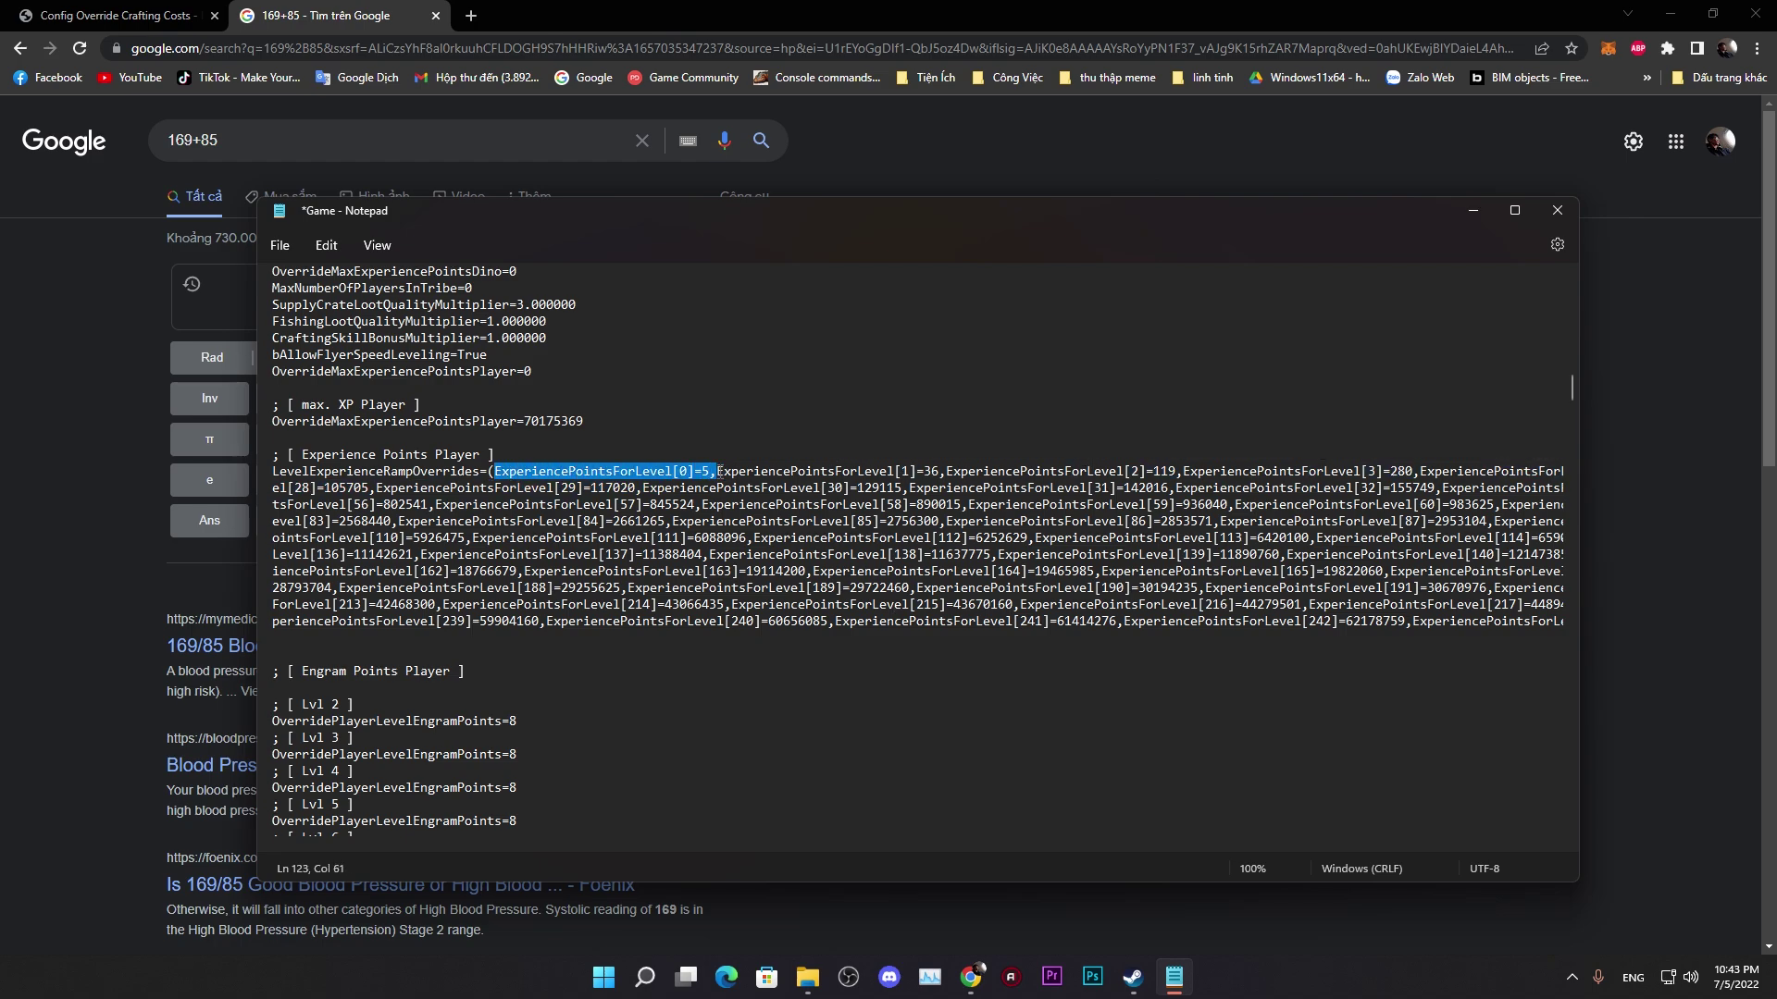
key(Up)
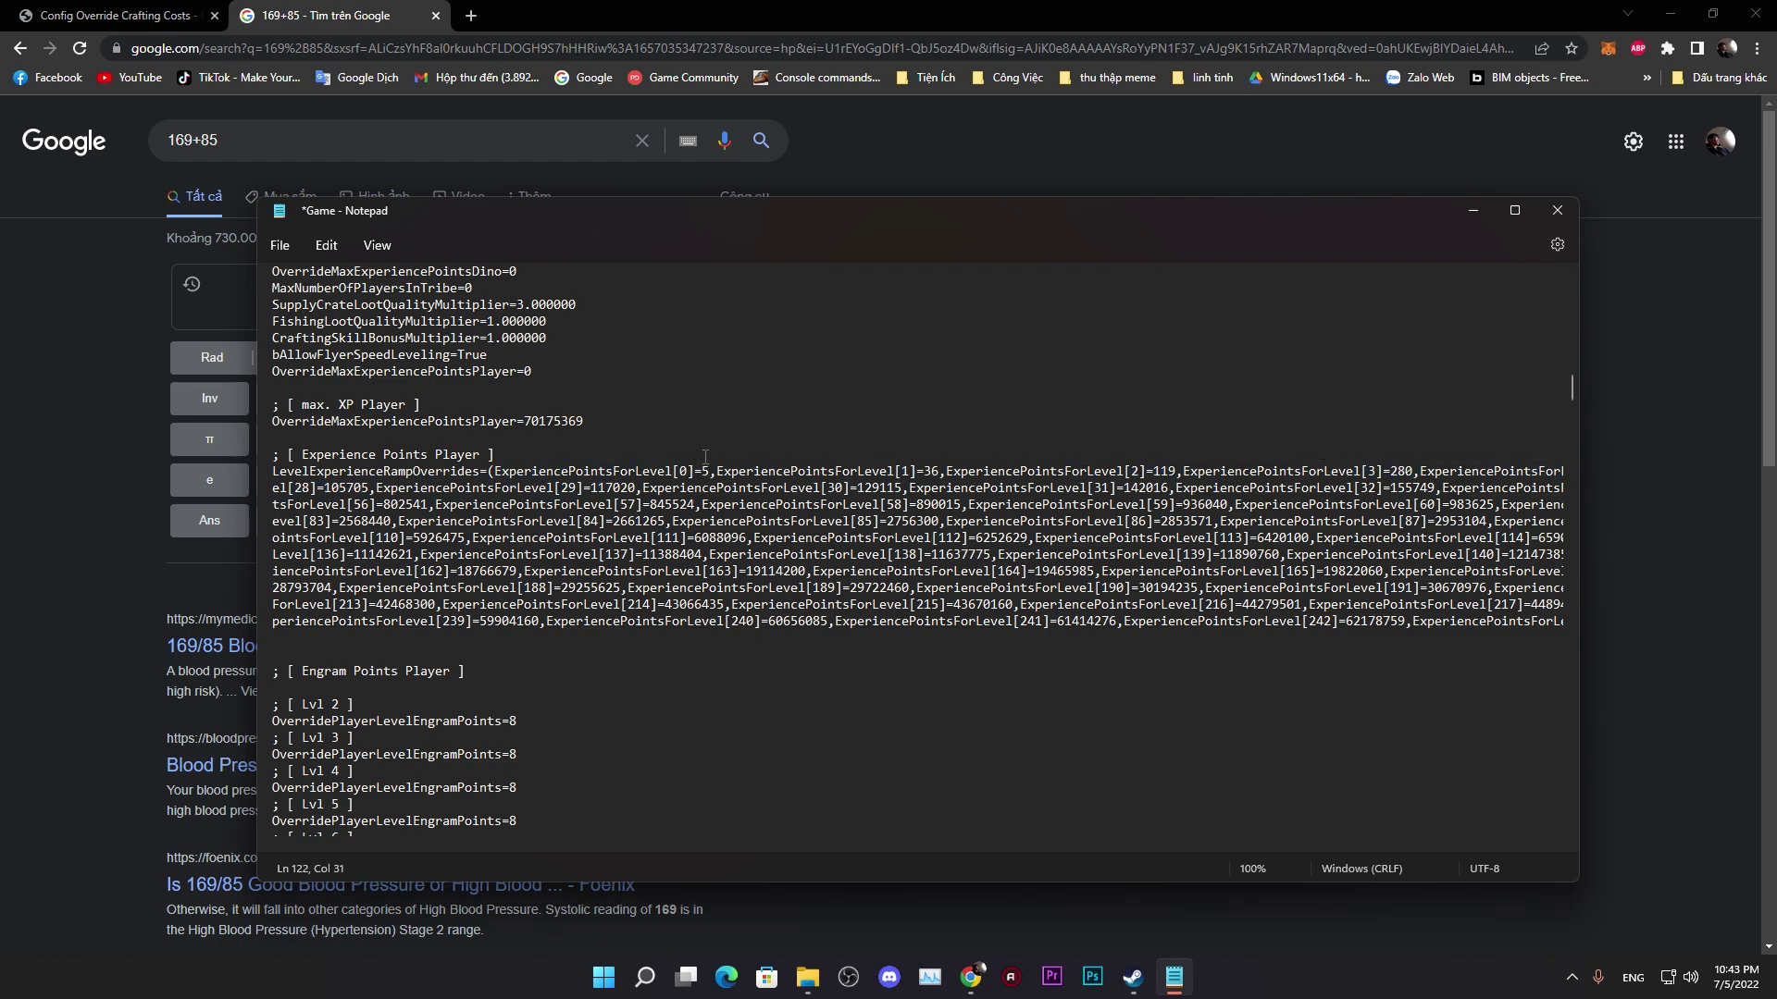
click(708, 472)
drag(717, 471, 940, 471)
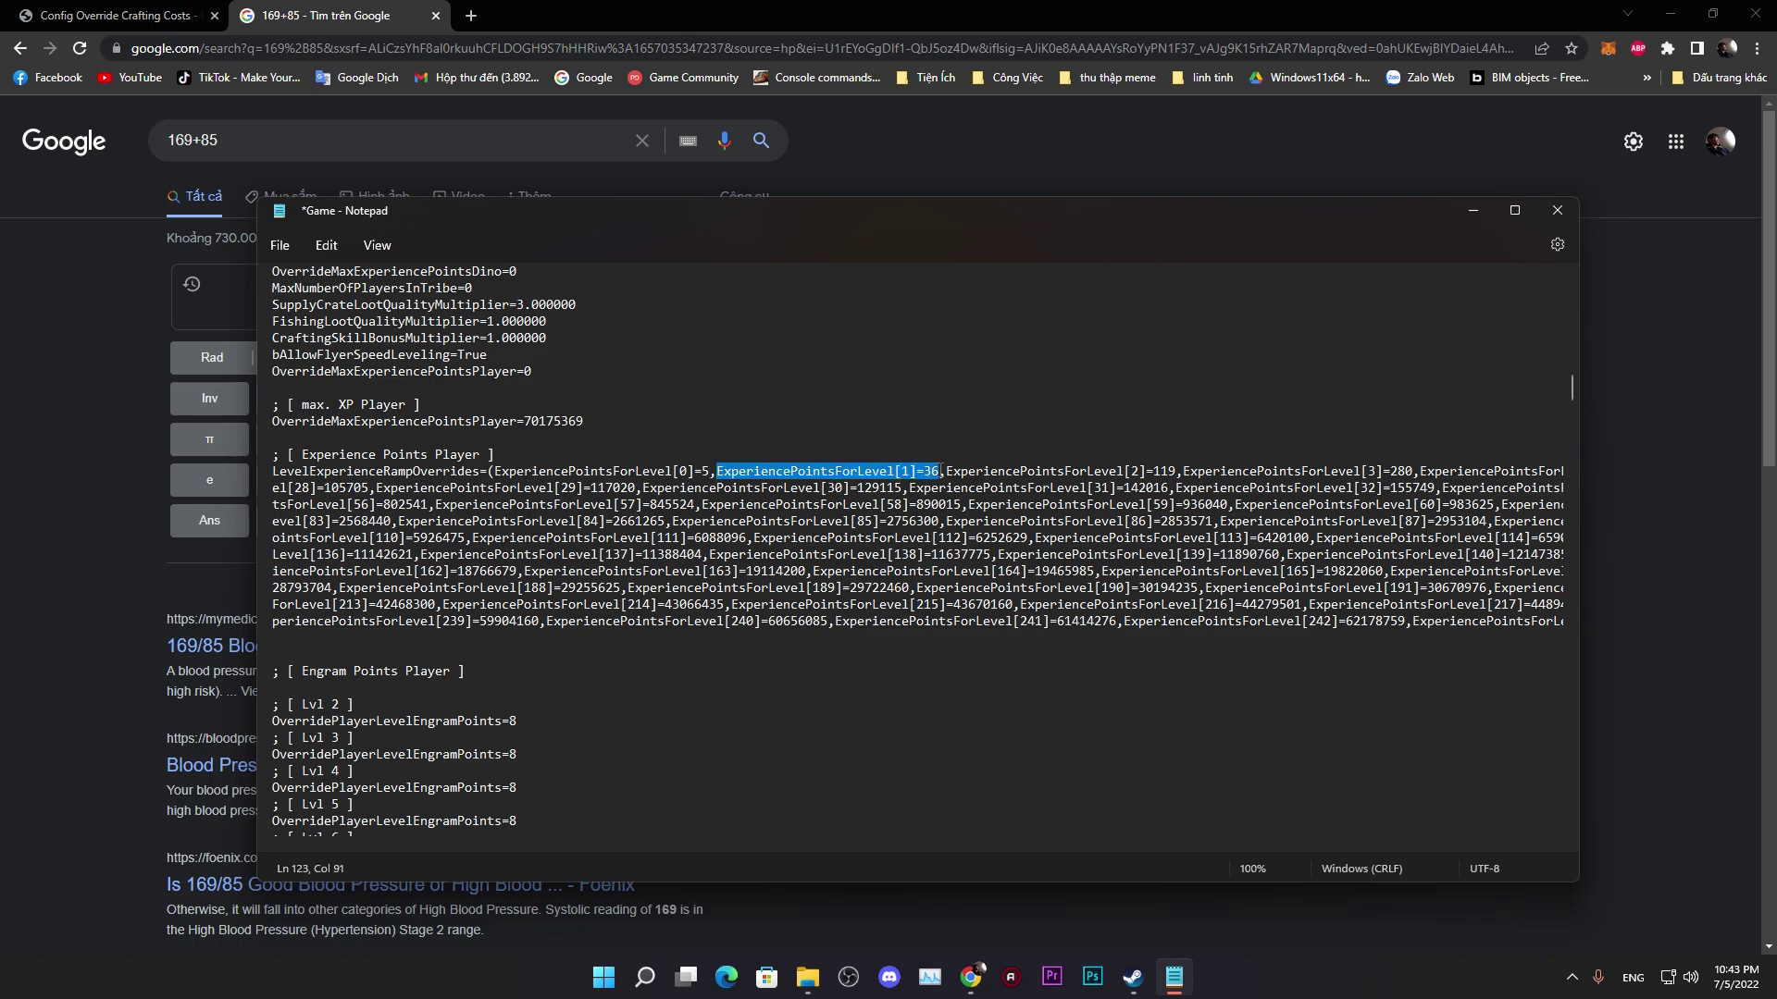
click(931, 471)
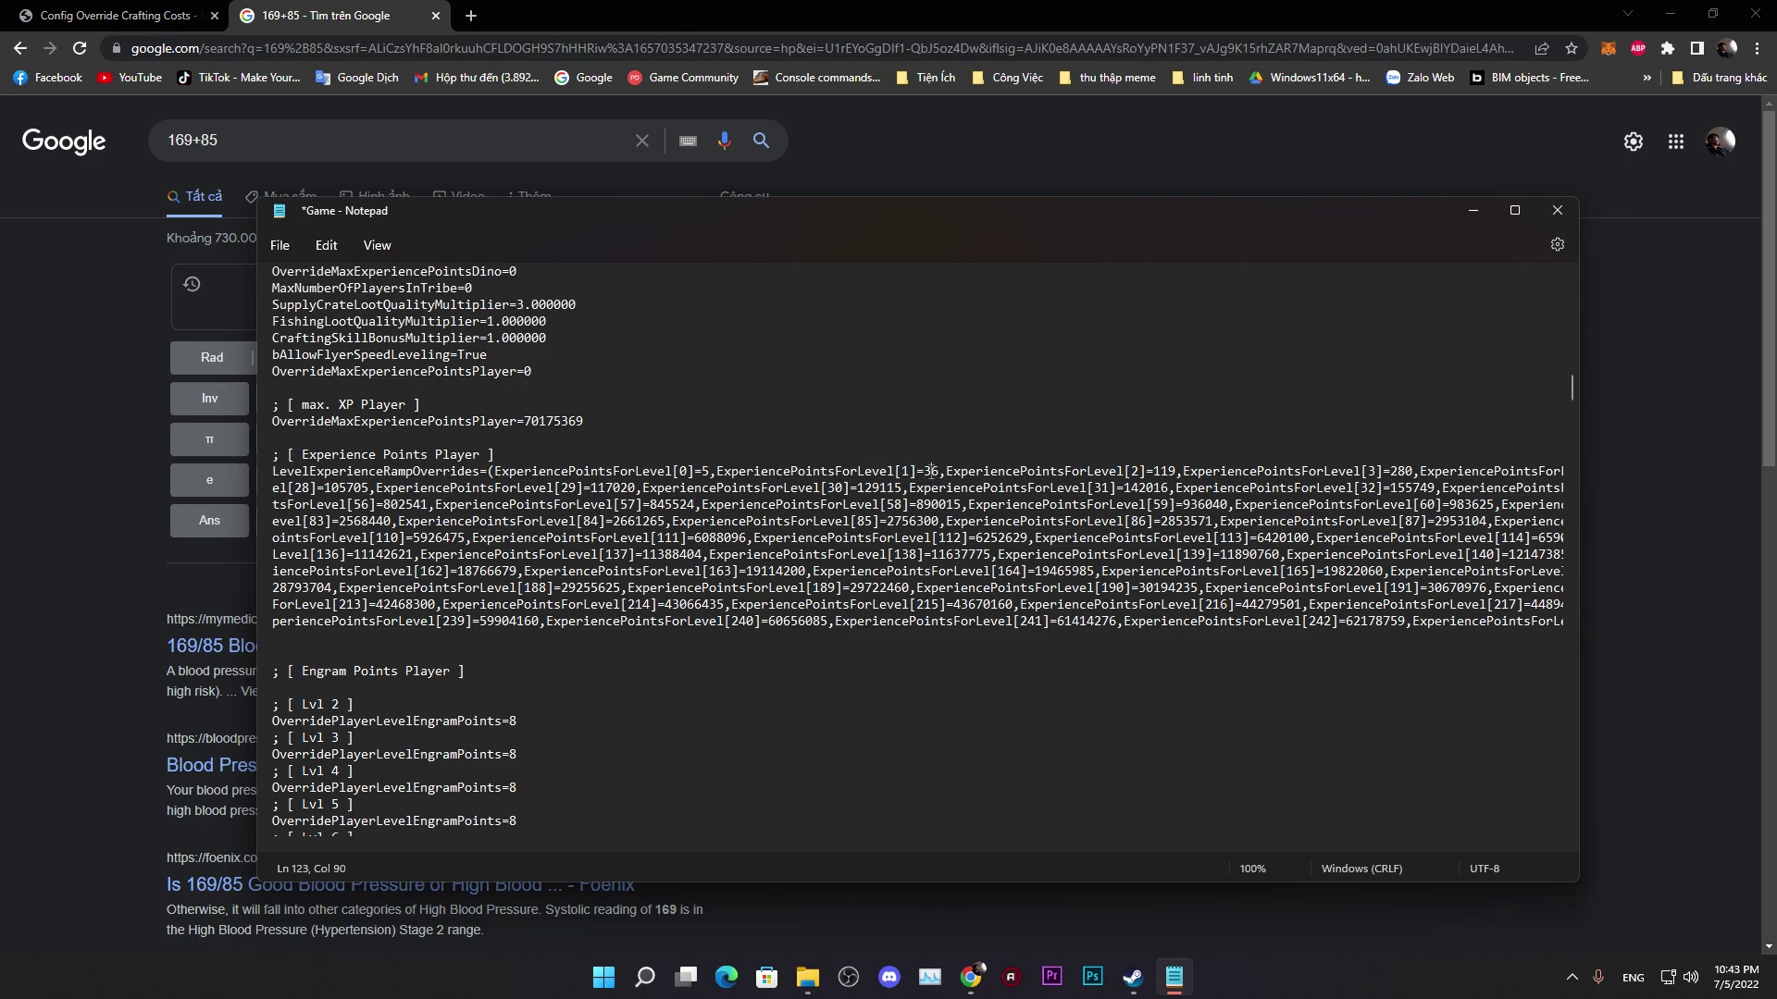
drag(748, 488, 966, 528)
Step: Examine the full bracketed list of LevelExperienceRampOverrides from the opening bracket to the closing one
click(437, 524)
click(491, 471)
drag(491, 471, 1707, 627)
click(1563, 629)
drag(1563, 626, 1694, 641)
click(1564, 626)
double_click(1565, 619)
click(1539, 621)
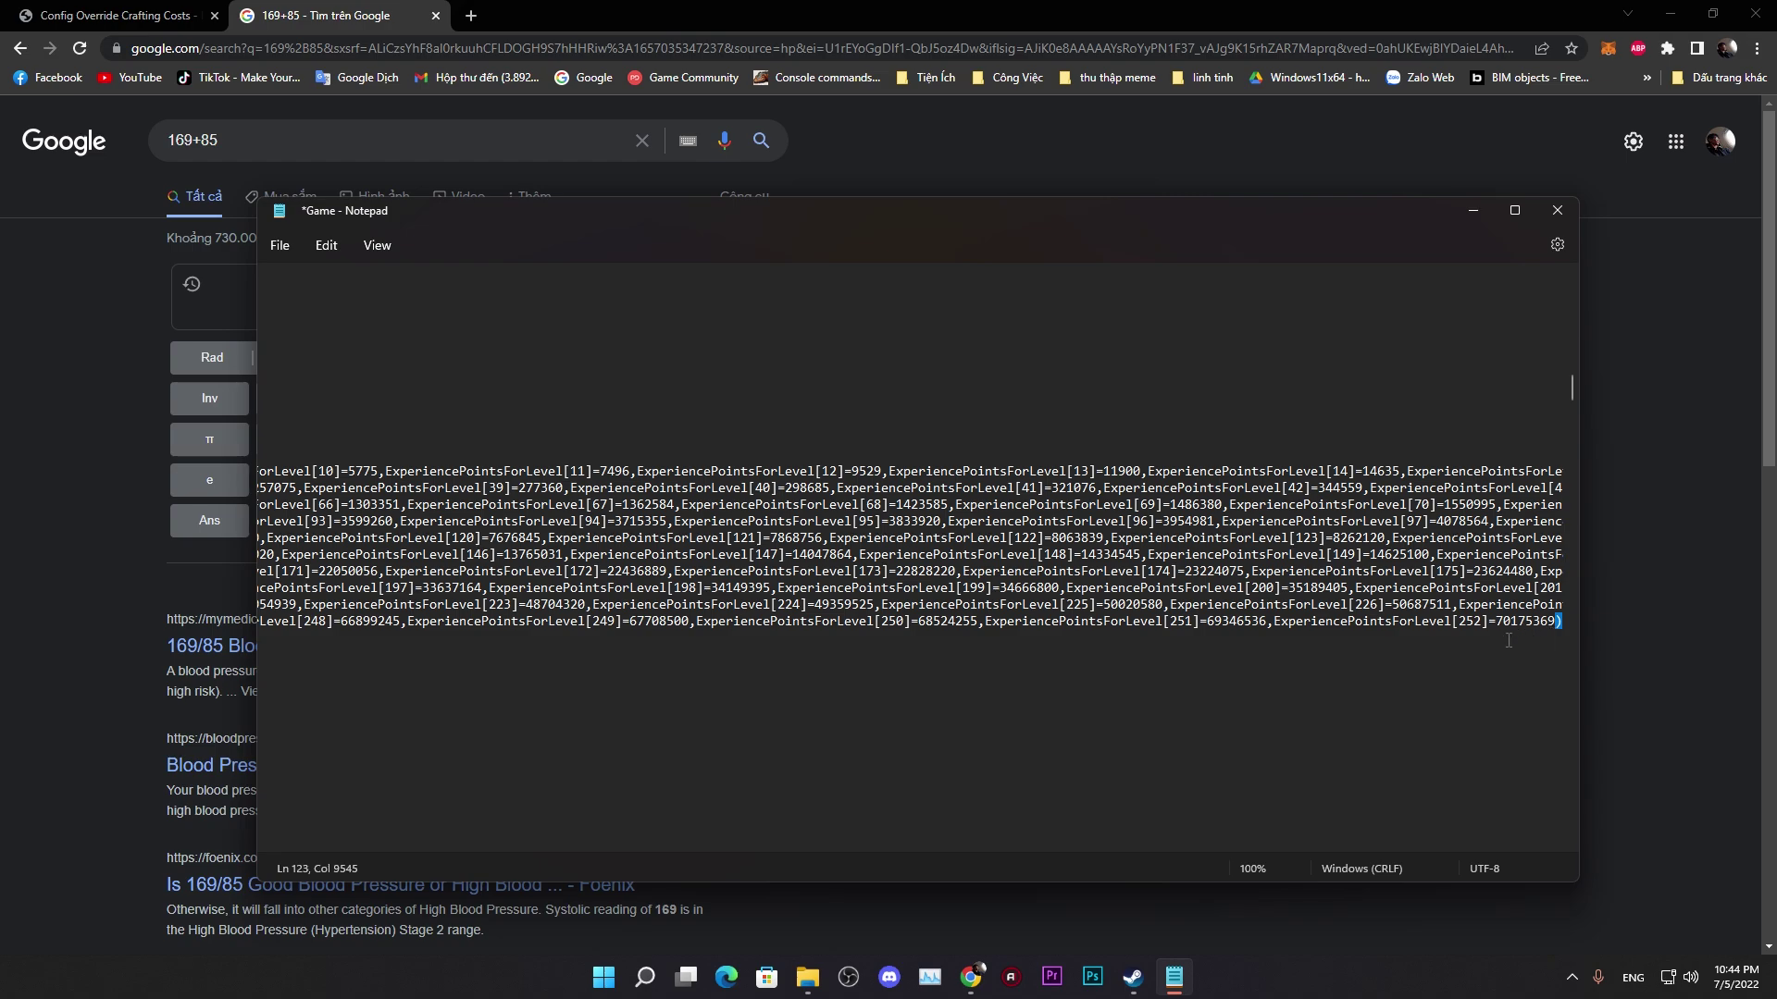
Step: Copy the value 70175369 from the last experience entry and paste it into the OverrideMaxExperiencePointsPlayer line under max. XP Player
drag(1556, 621, 1531, 629)
click(1532, 620)
drag(1496, 624, 1555, 632)
key(ctrl+c)
drag(378, 538, 263, 536)
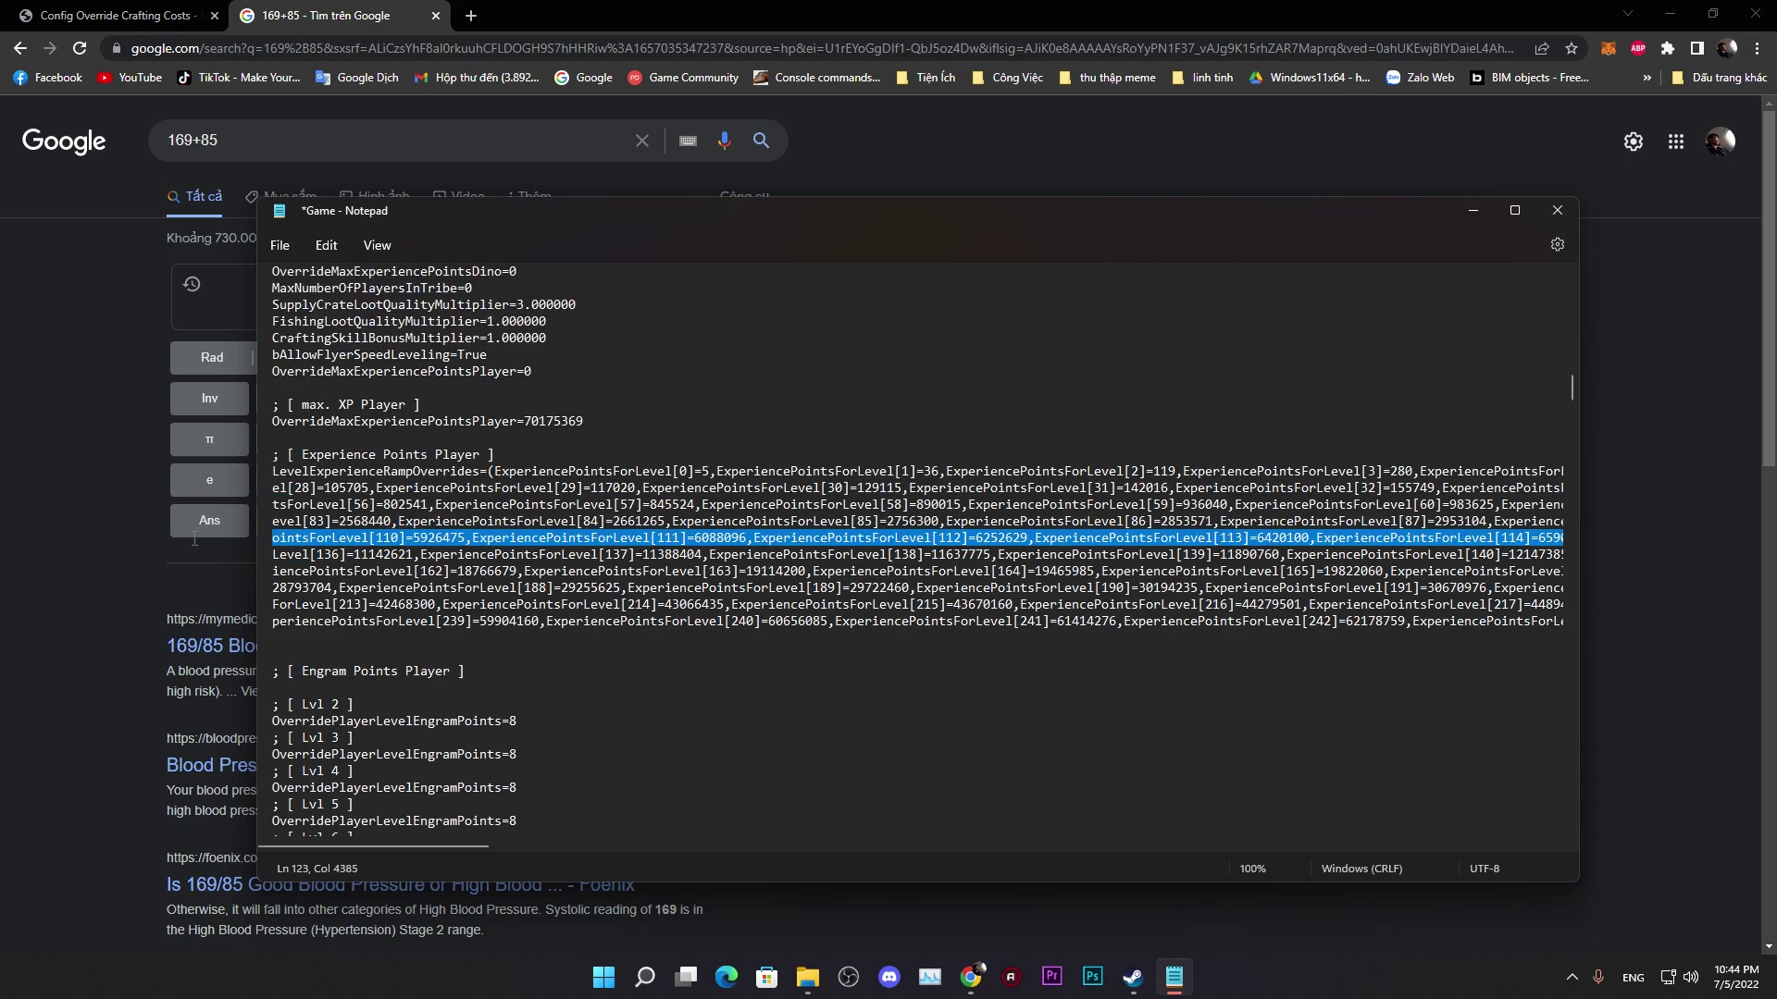
drag(302, 407, 404, 405)
click(348, 421)
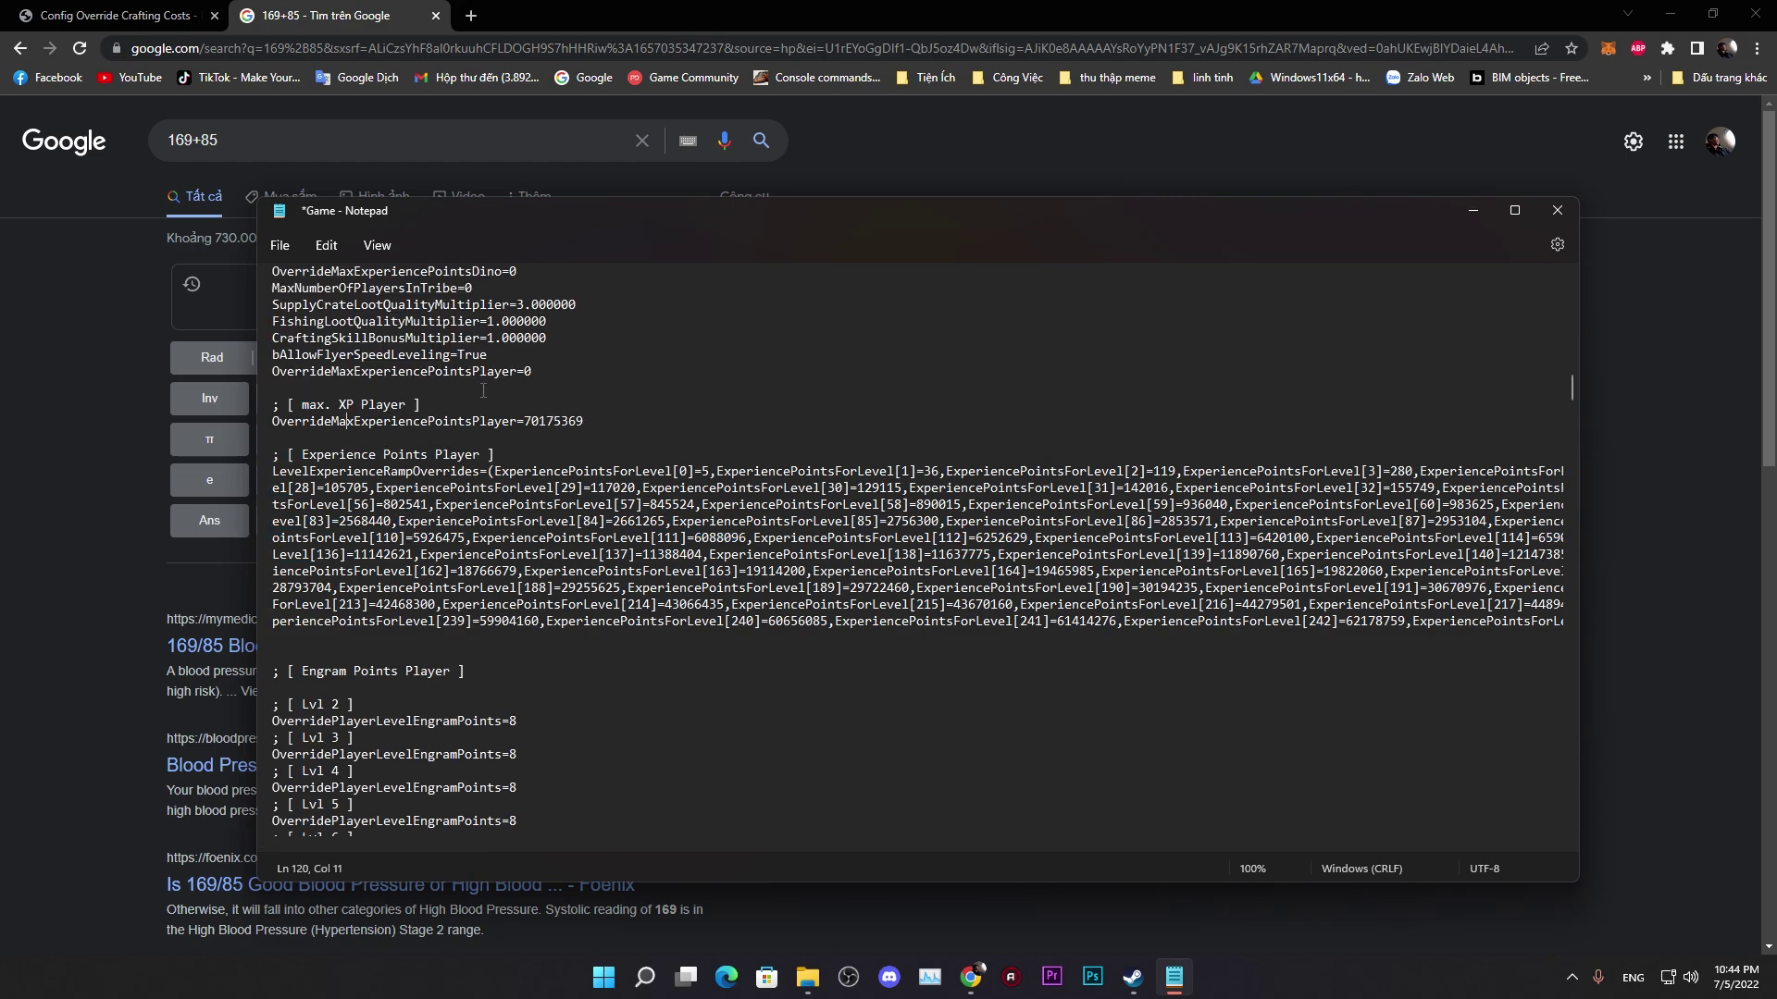
click(525, 422)
key(ctrl+v)
Step: Compare the two experience values on the OverrideMaxExperiencePointsPlayer line
drag(527, 424, 687, 422)
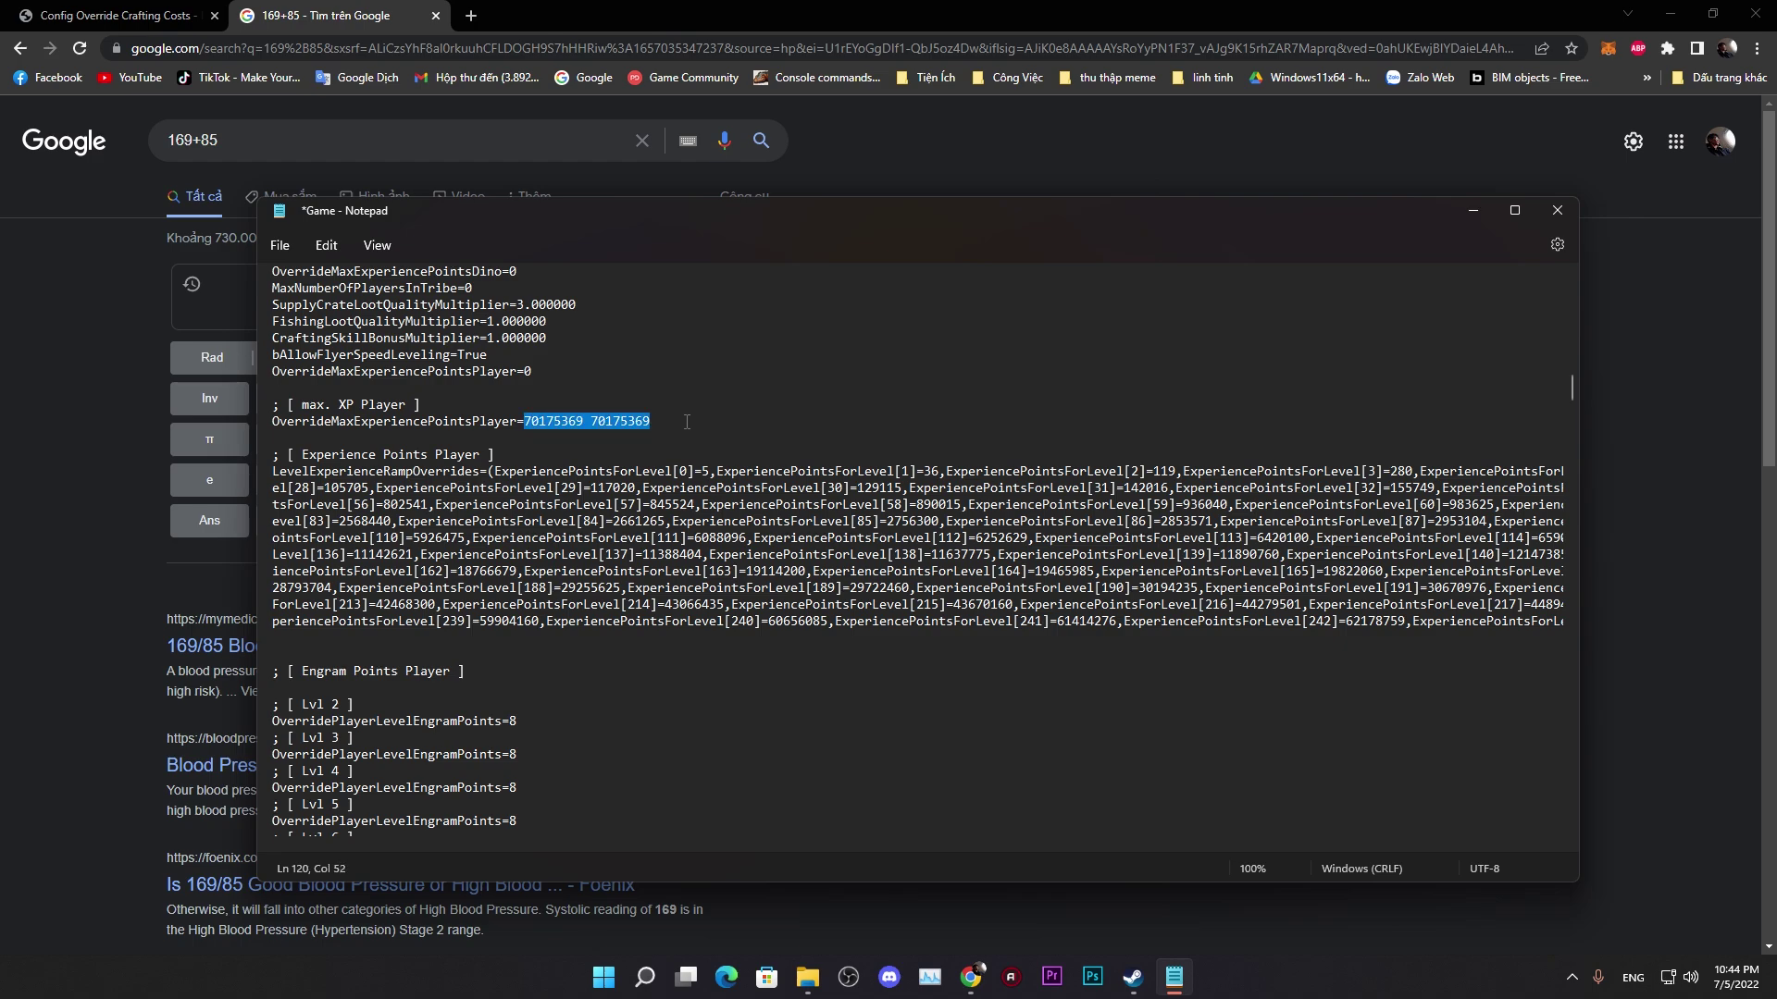
click(552, 427)
drag(532, 423, 603, 423)
click(567, 423)
click(523, 423)
click(557, 423)
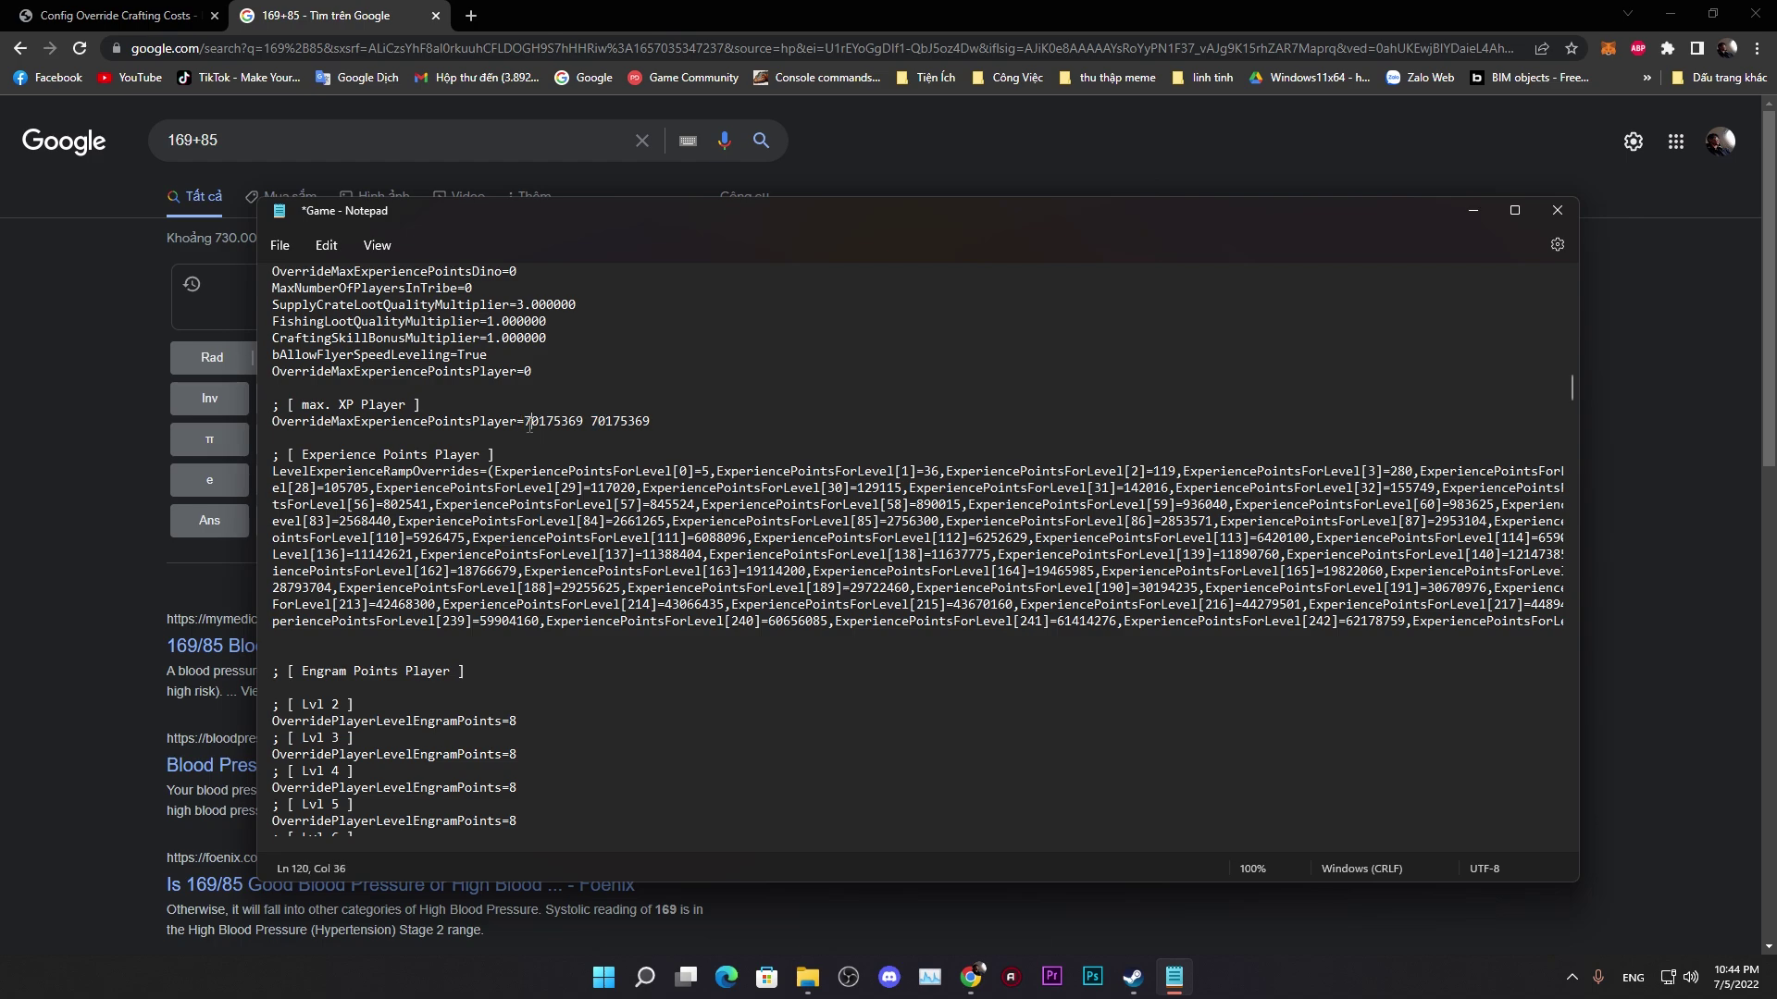
Step: Set OverrideMaxExperiencePointsPlayer under max. XP Player to 80000000, and close the Game file with its changes saved
drag(526, 425, 654, 426)
text(80)
click(548, 421)
click(541, 421)
double_click(548, 421)
drag(561, 421, 540, 422)
click(527, 425)
click(1557, 210)
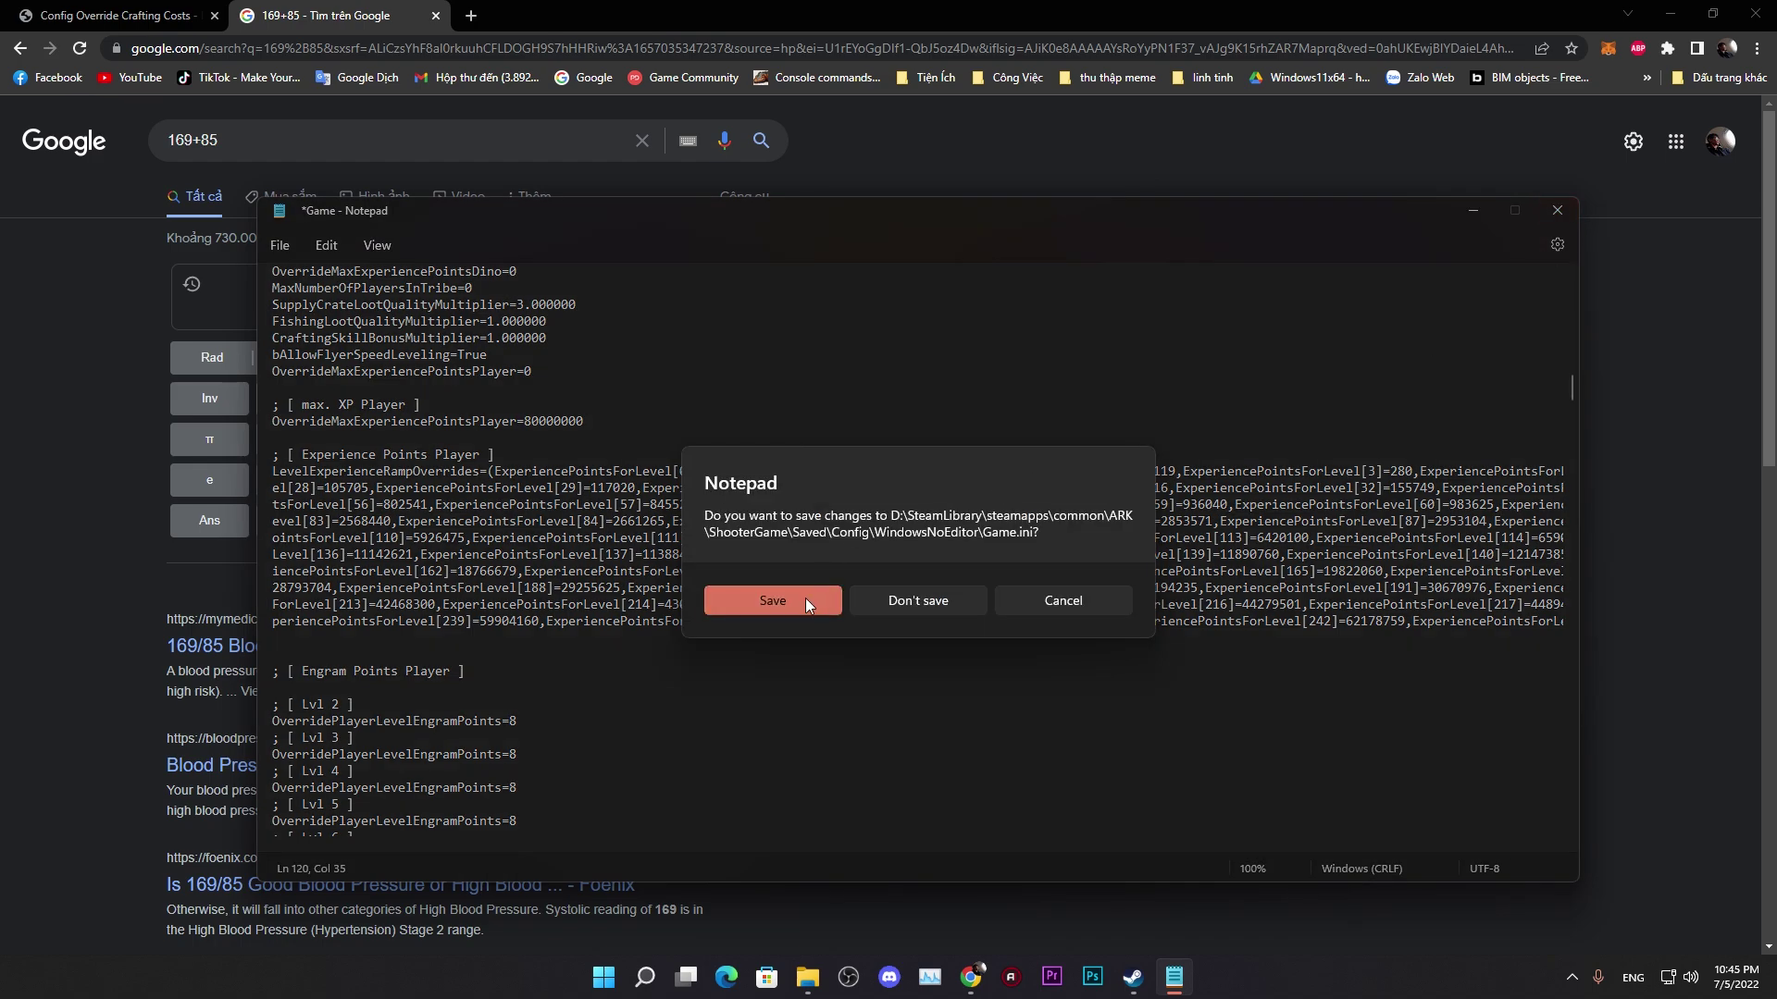
click(805, 597)
Step: Switch to Steam and launch ARK: Survival Evolved with the No BattlEye AntiCheat, Unofficial Servers Only option
mouse_move(1153, 976)
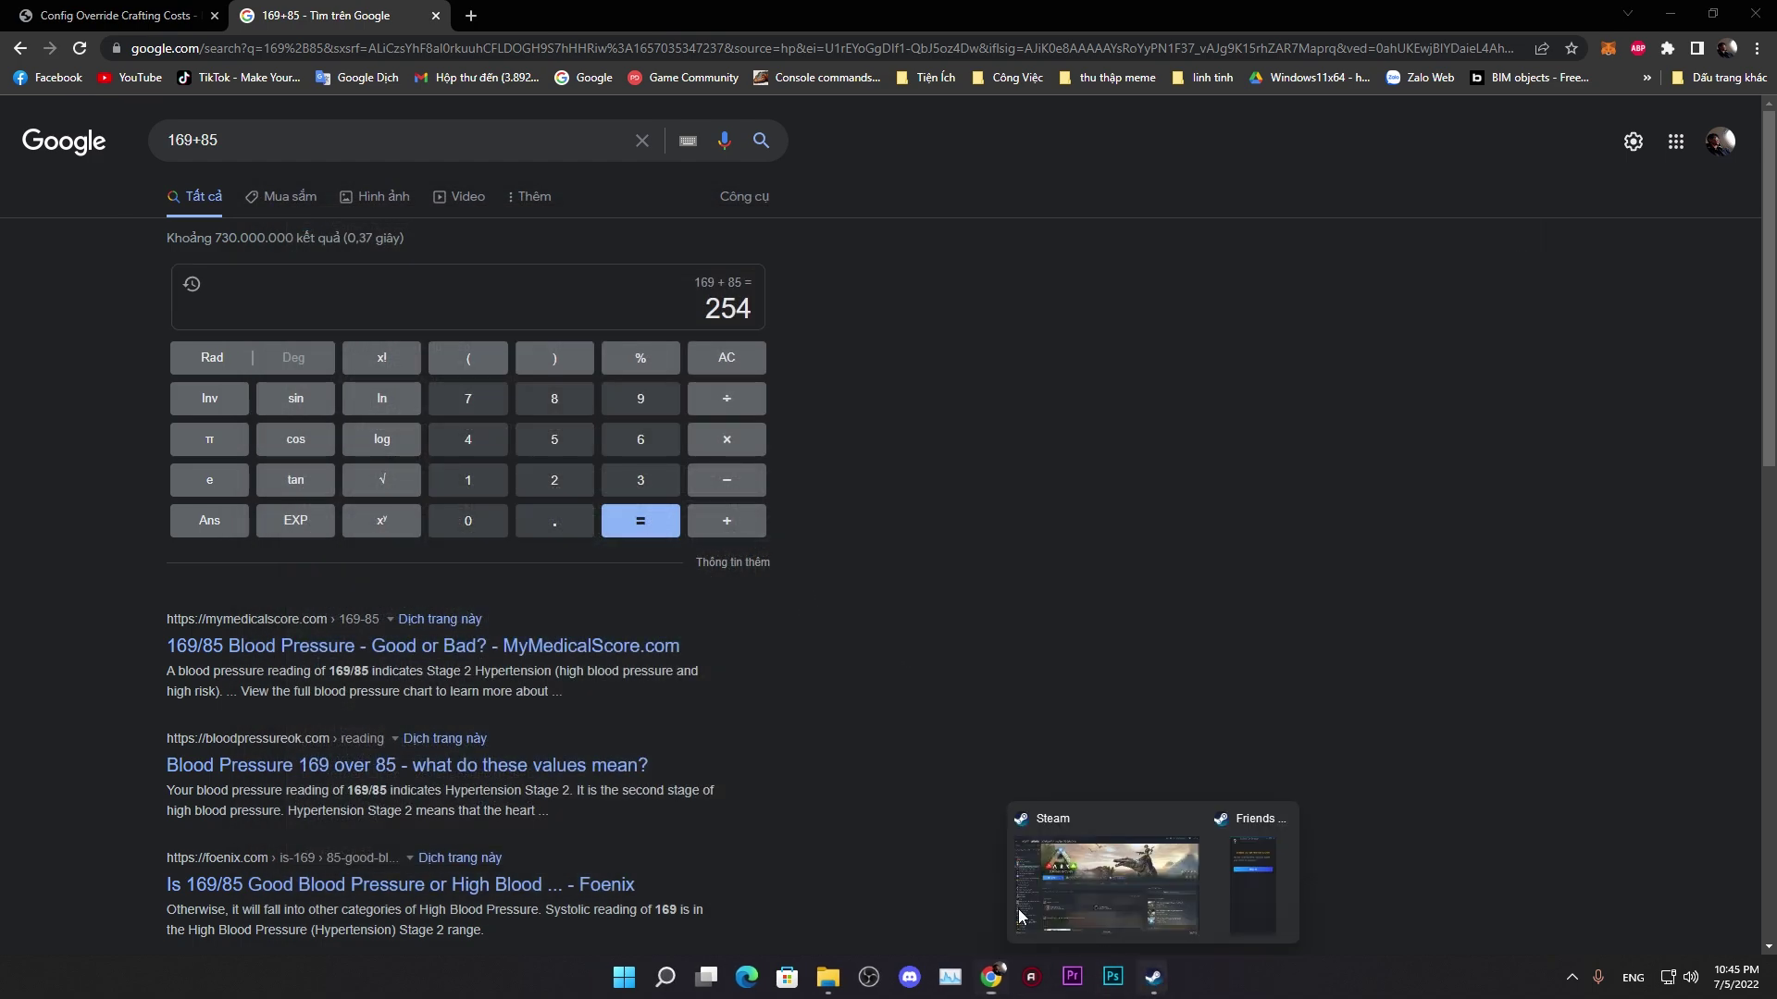
click(1020, 916)
click(361, 396)
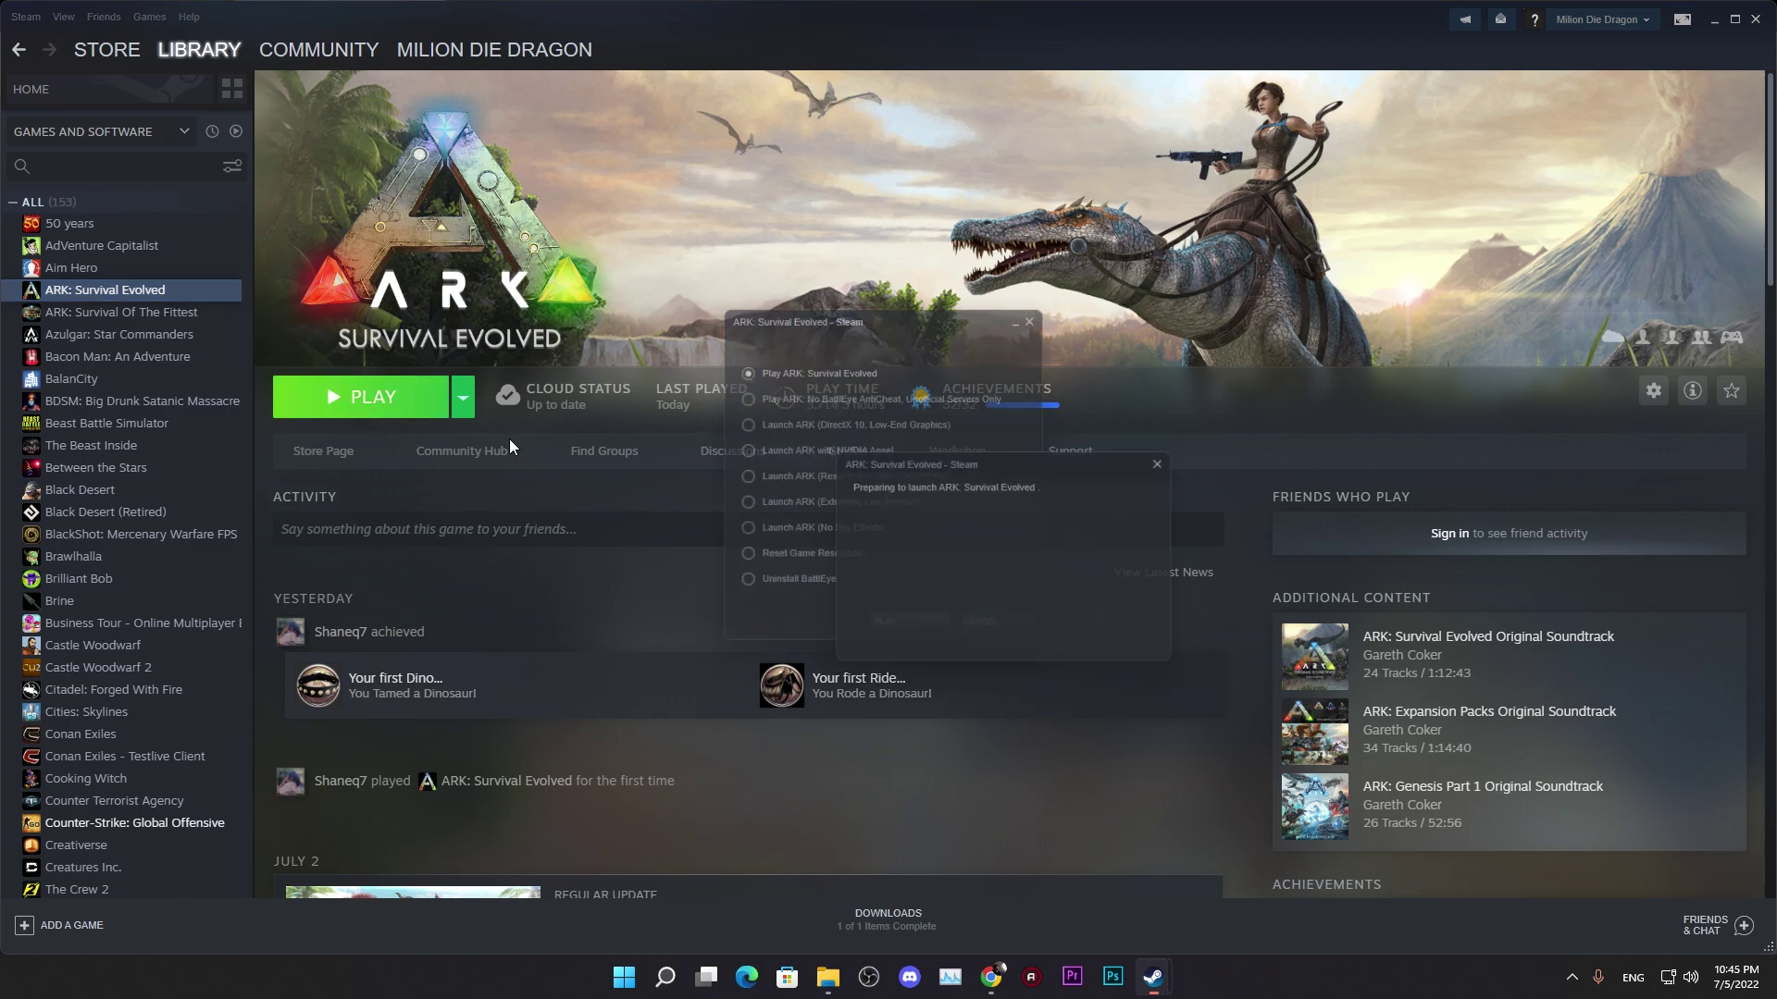
click(790, 402)
click(908, 633)
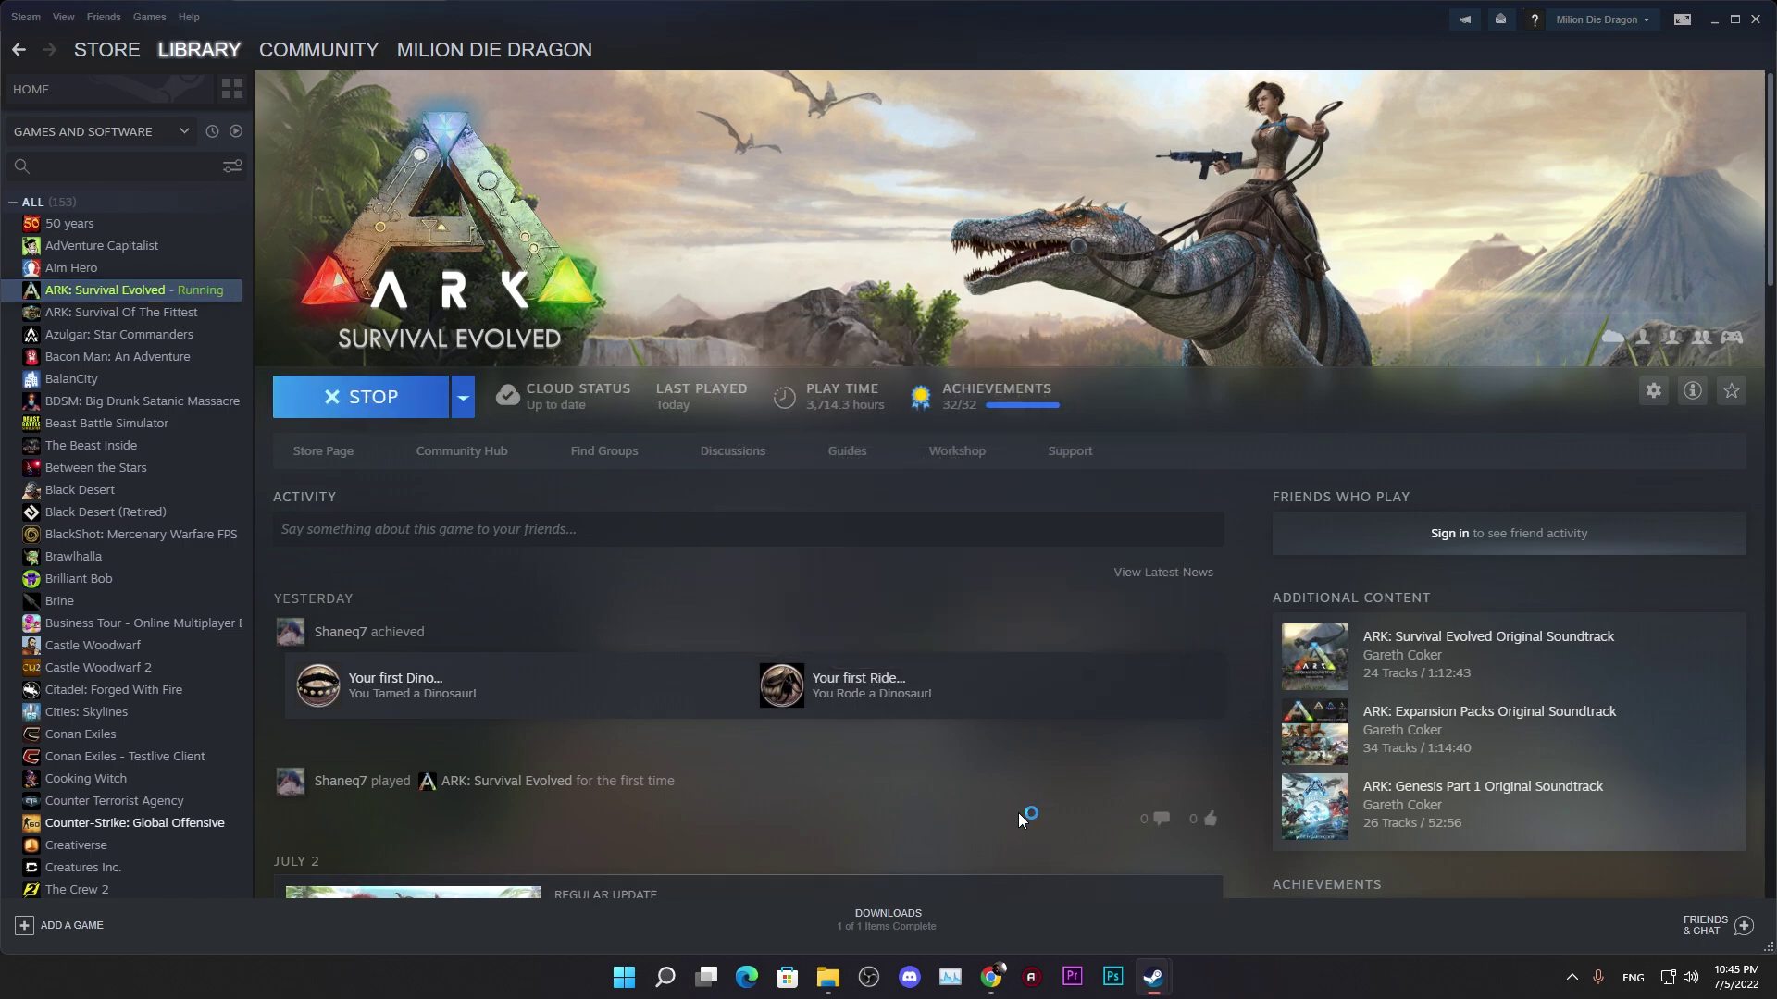
Step: Reopen the Game configuration file from the WindowsNoEditor folder and examine the pasted LevelExperienceRampOverrides block under the OverrideMaxExperiencePointsPlayer lines
mouse_move(826, 970)
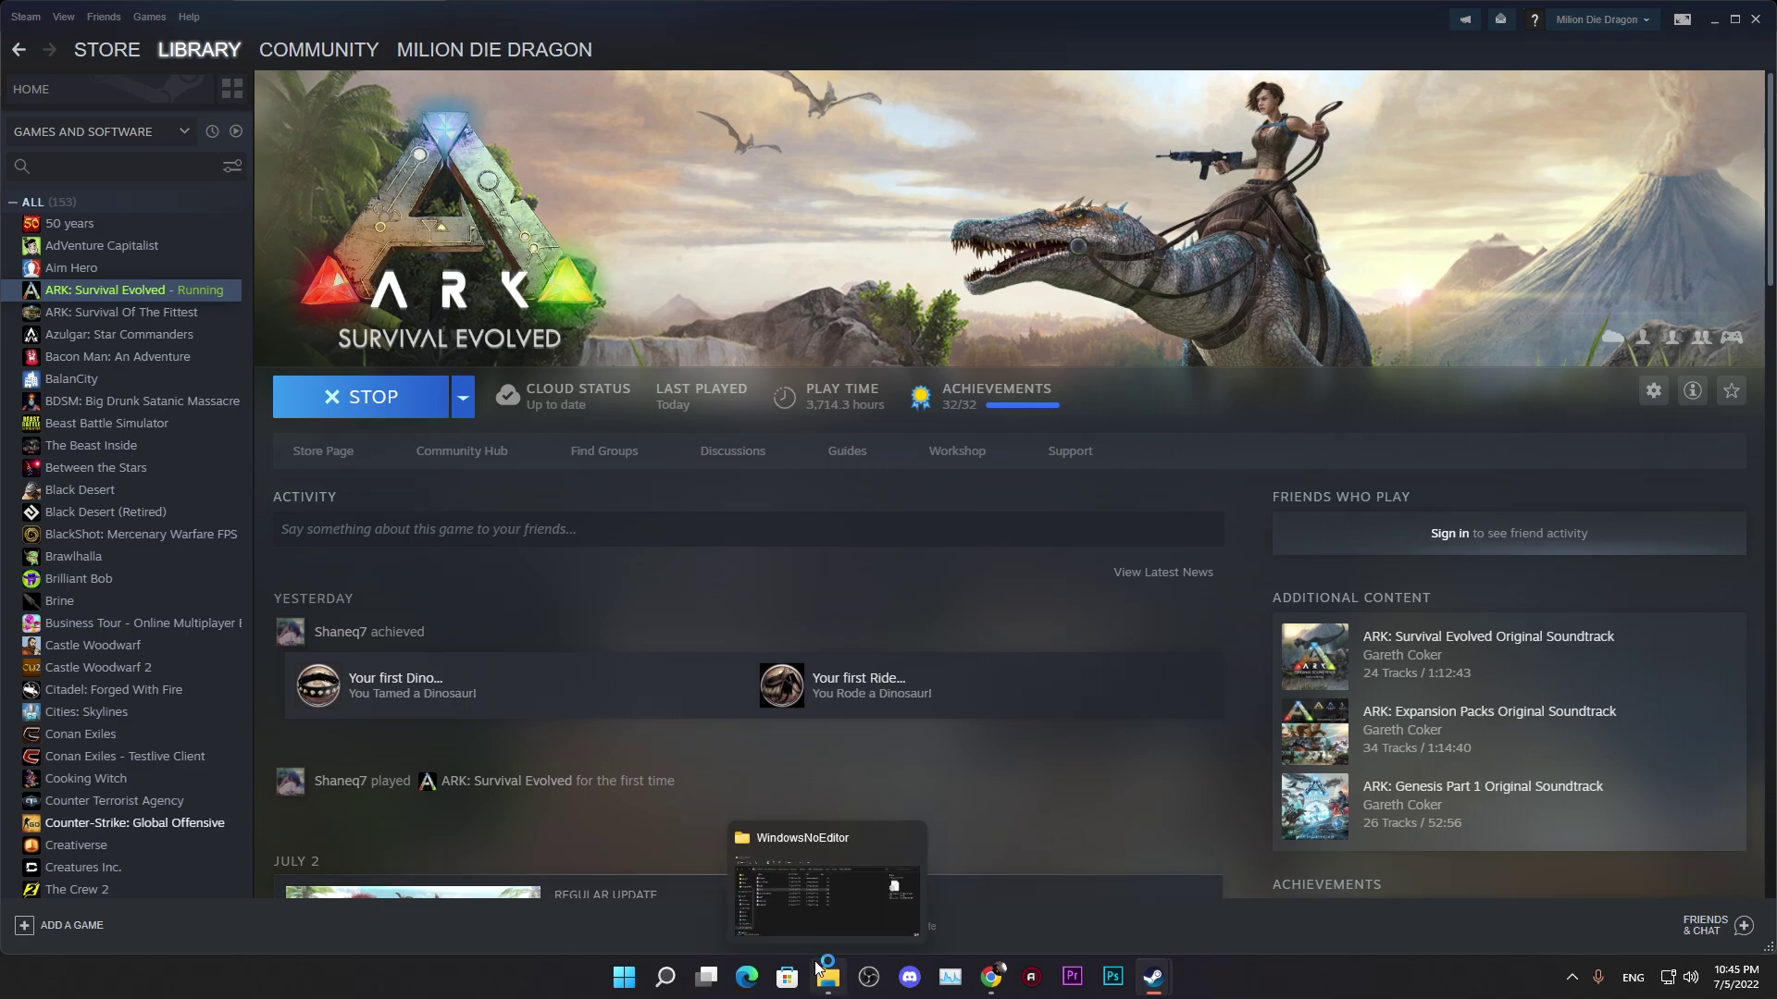
click(810, 916)
double_click(448, 390)
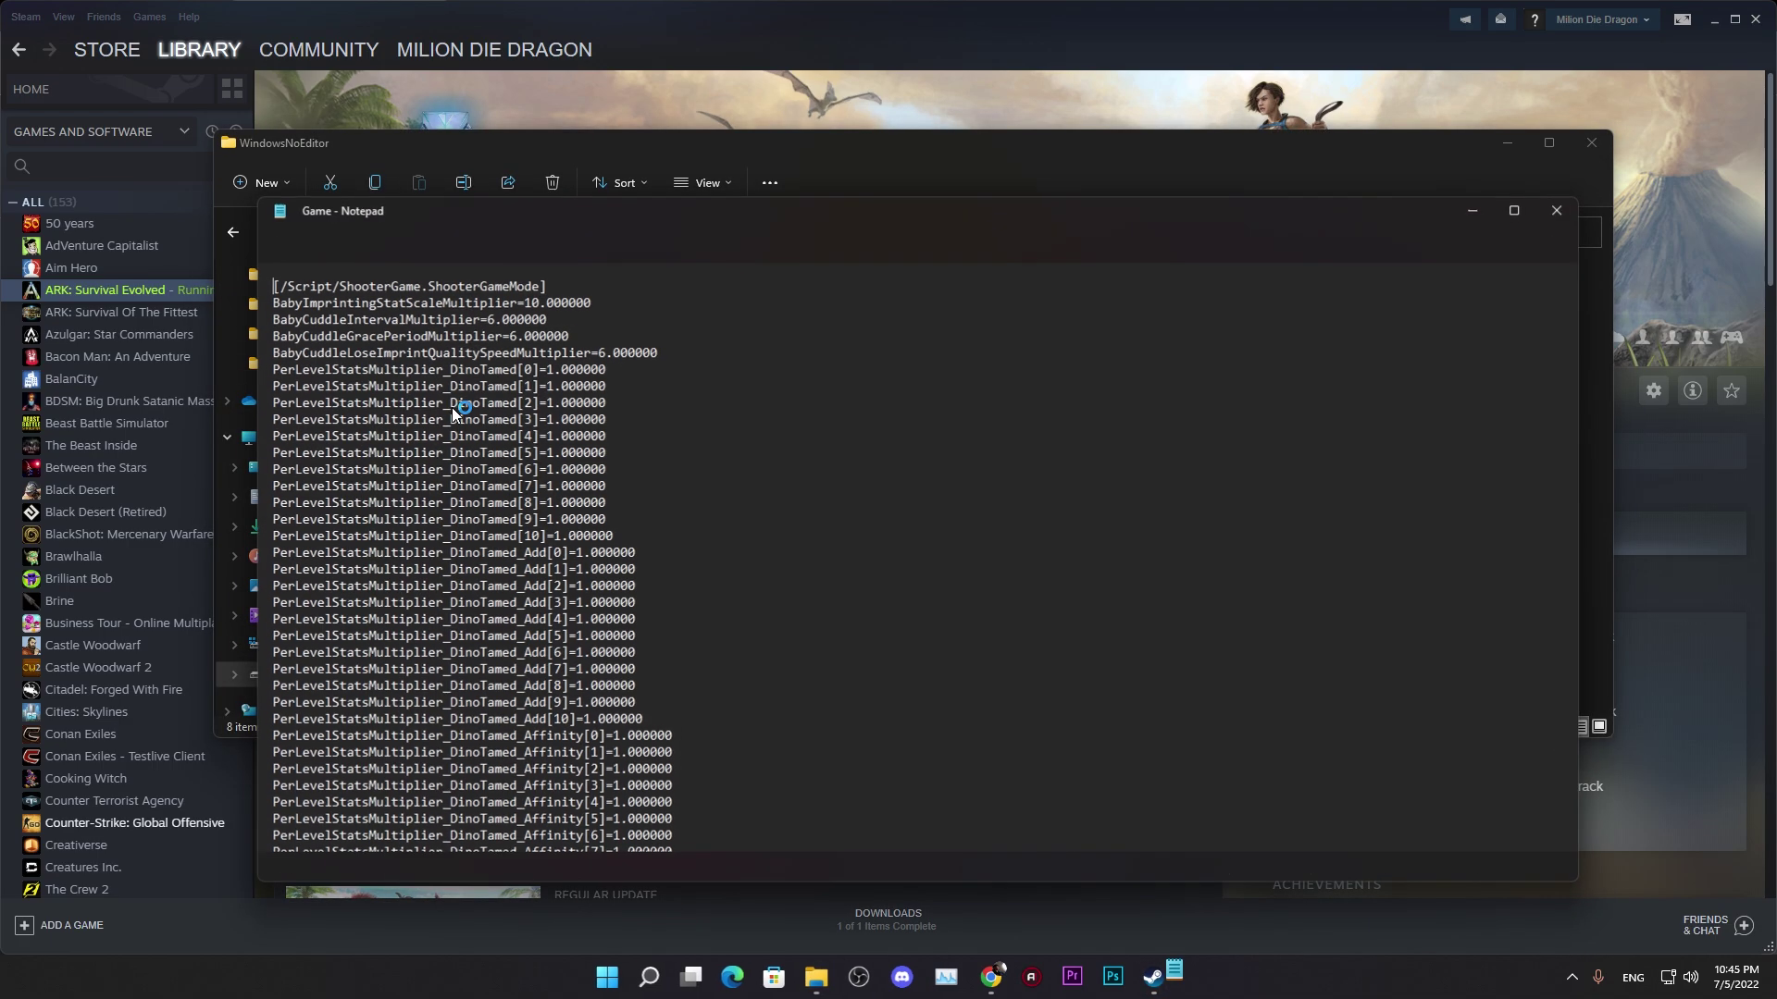
scroll(578, 607, down, 20)
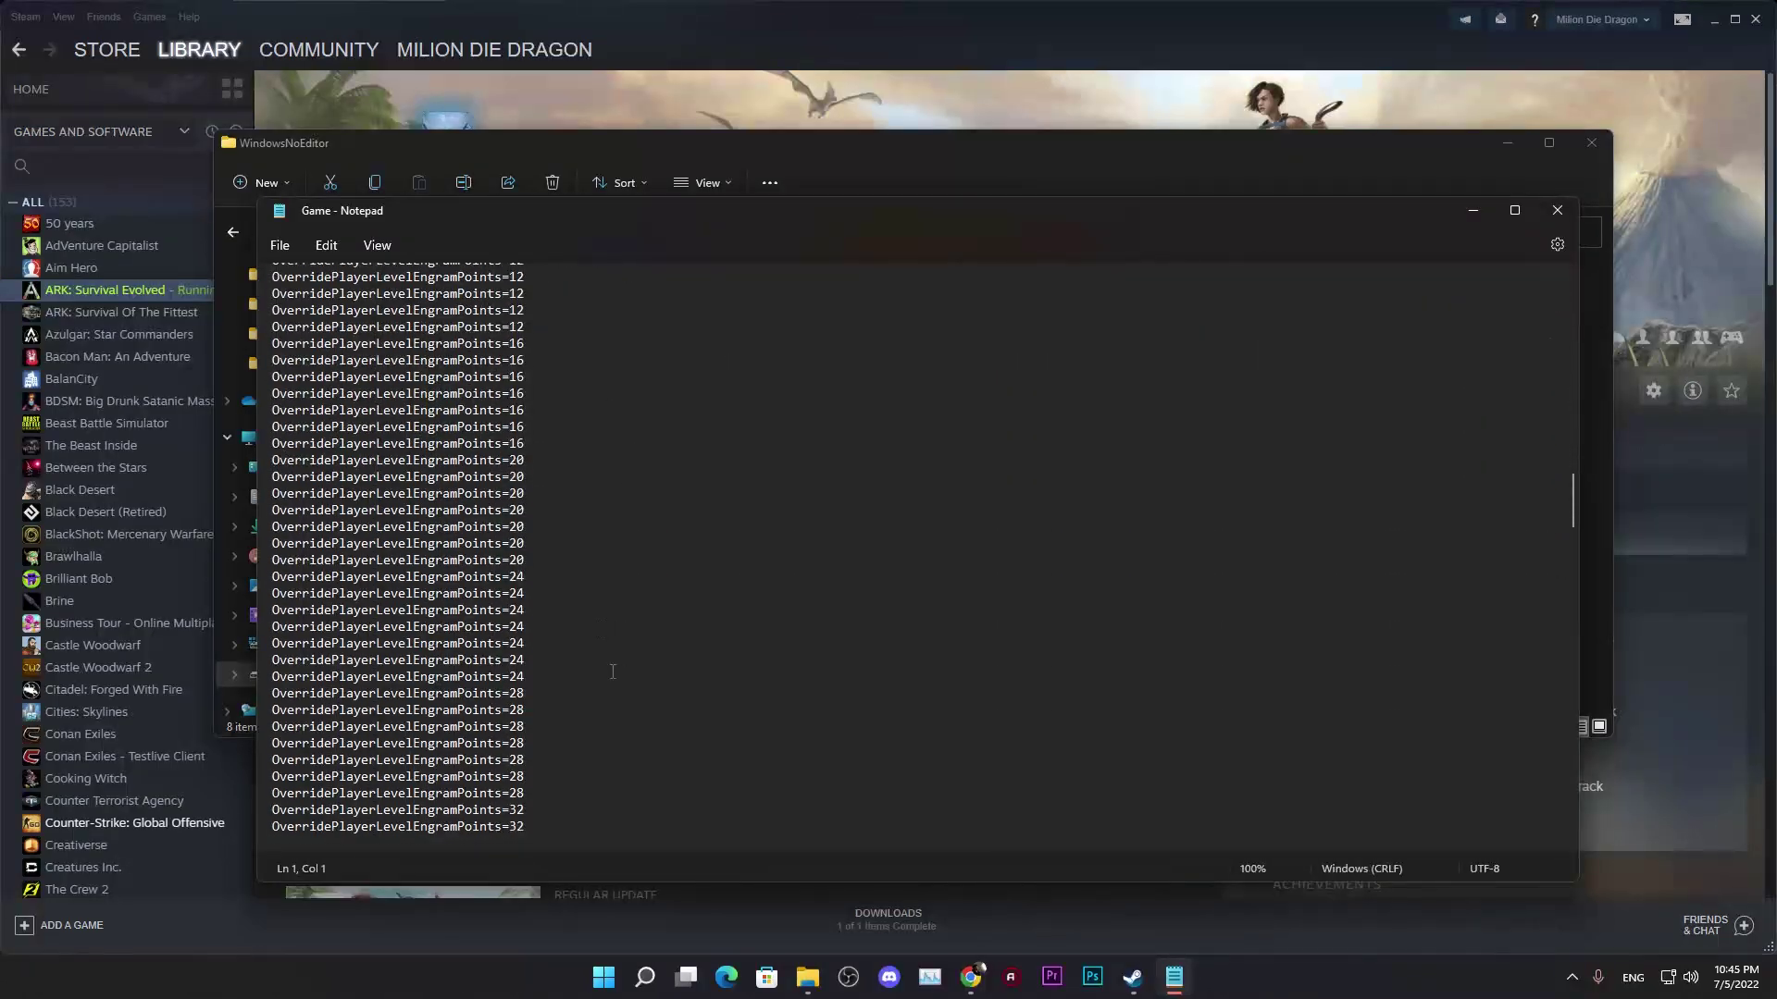
drag(451, 361, 792, 661)
click(857, 723)
drag(857, 725, 325, 398)
drag(761, 710, 370, 362)
drag(684, 694, 426, 372)
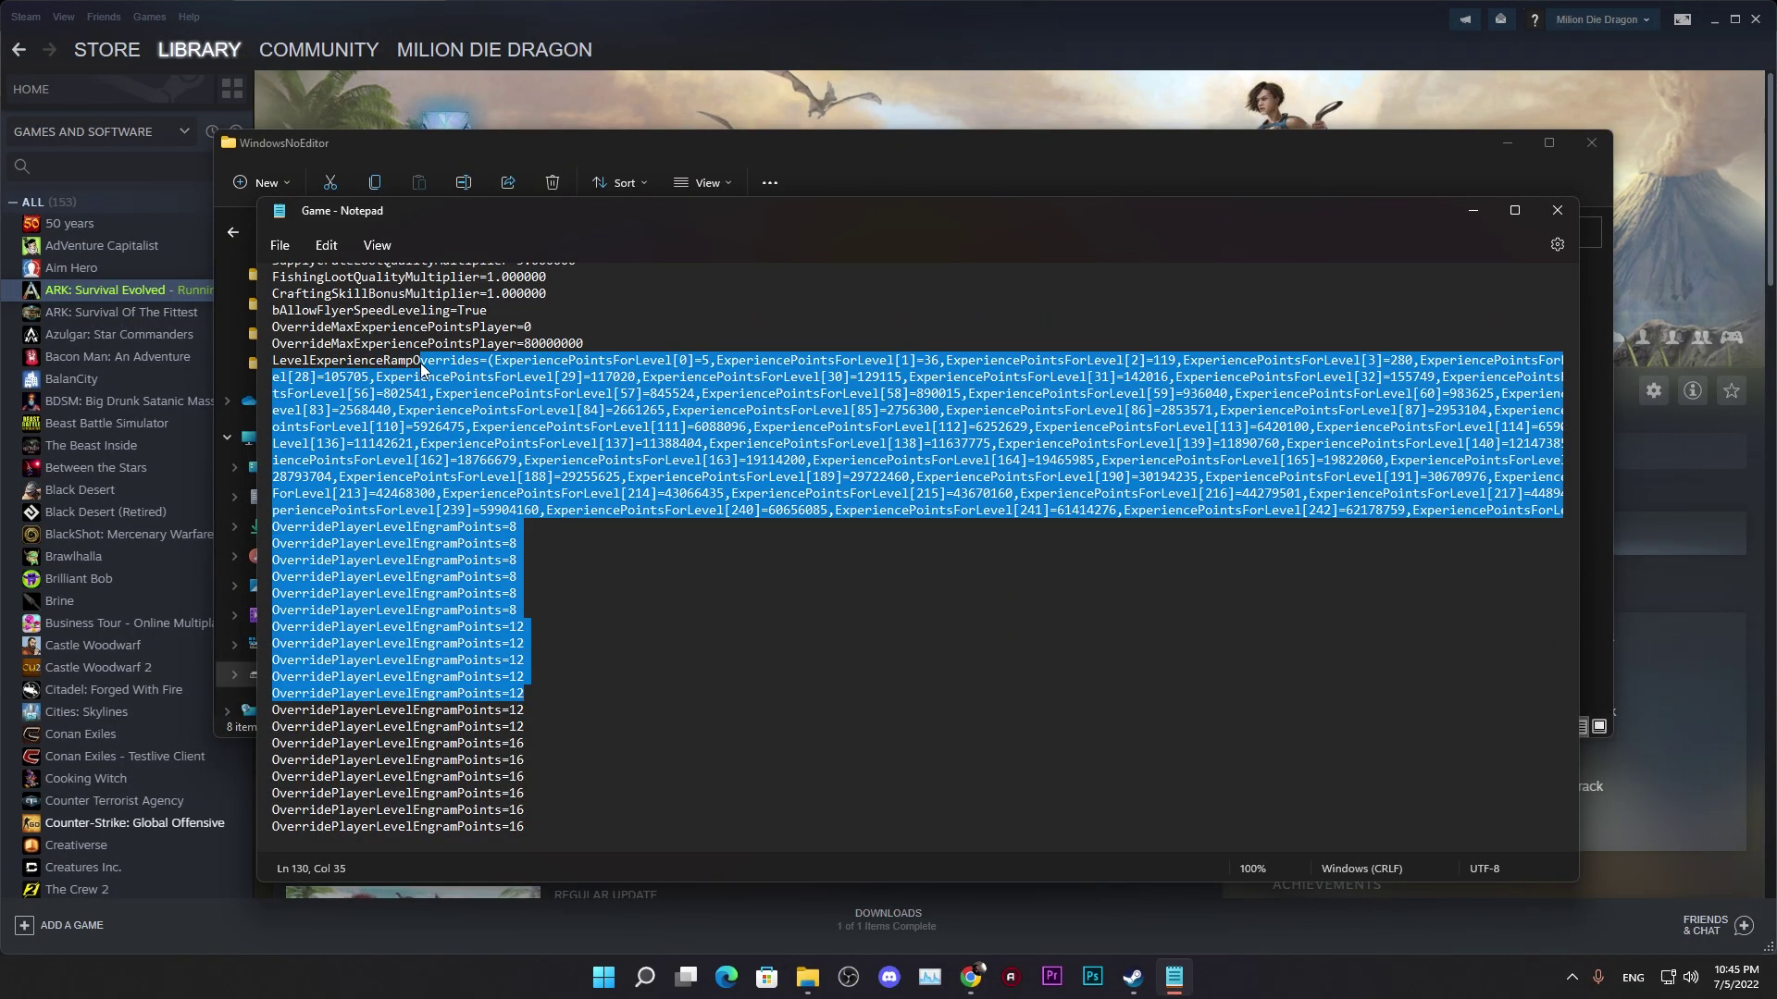
Step: Review the OverridePlayerLevelEngramPoints lines, close the Game file, and minimize the WindowsNoEditor folder window
click(569, 515)
drag(638, 678, 481, 478)
click(618, 604)
scroll(611, 600, down, 20)
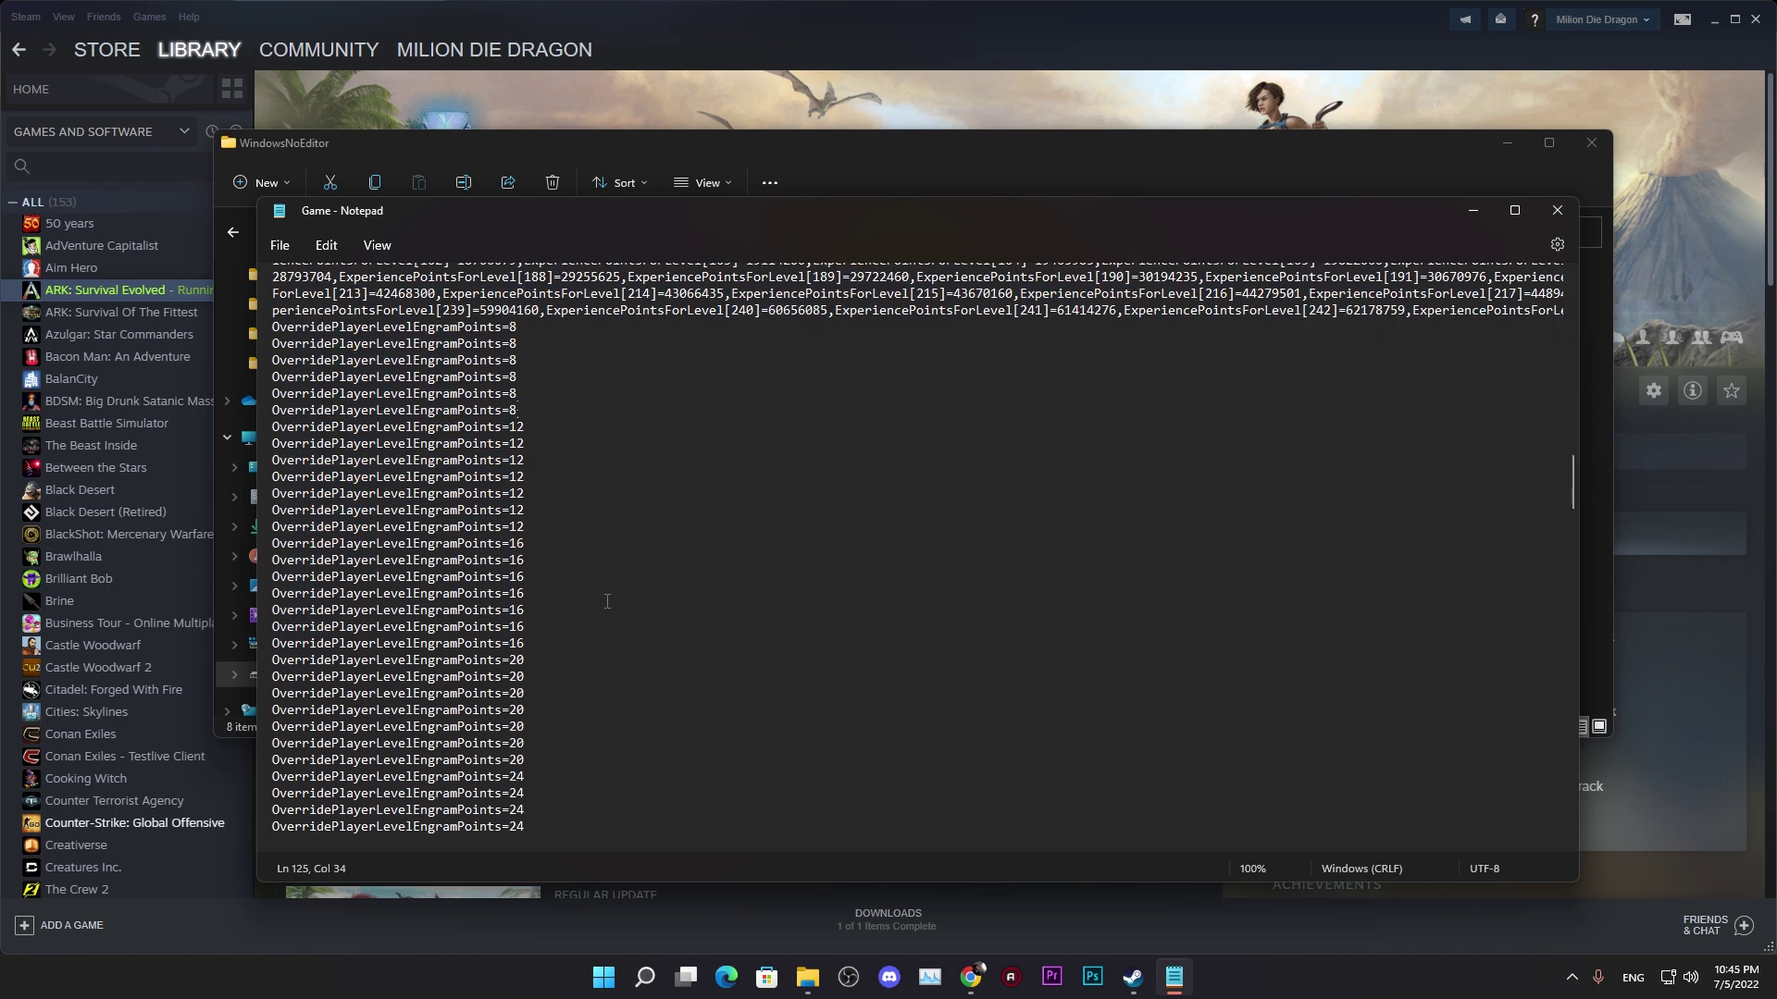
scroll(600, 596, down, 9)
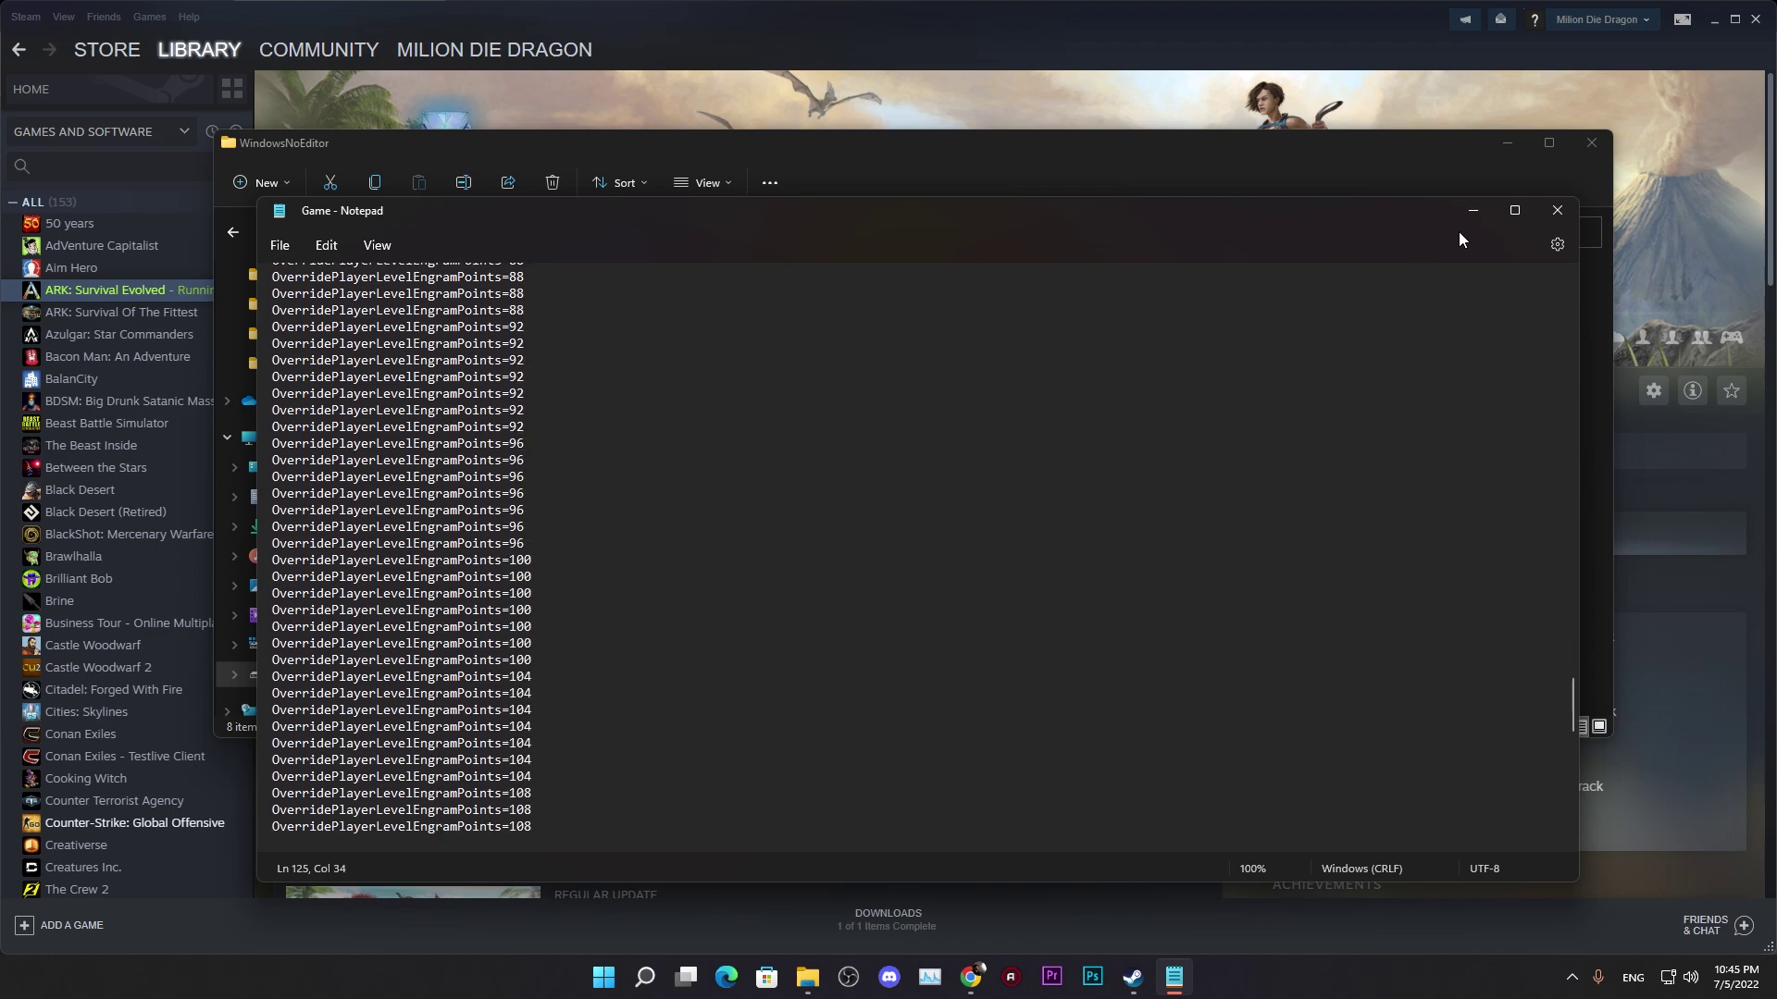
click(1558, 211)
click(1015, 553)
click(1508, 144)
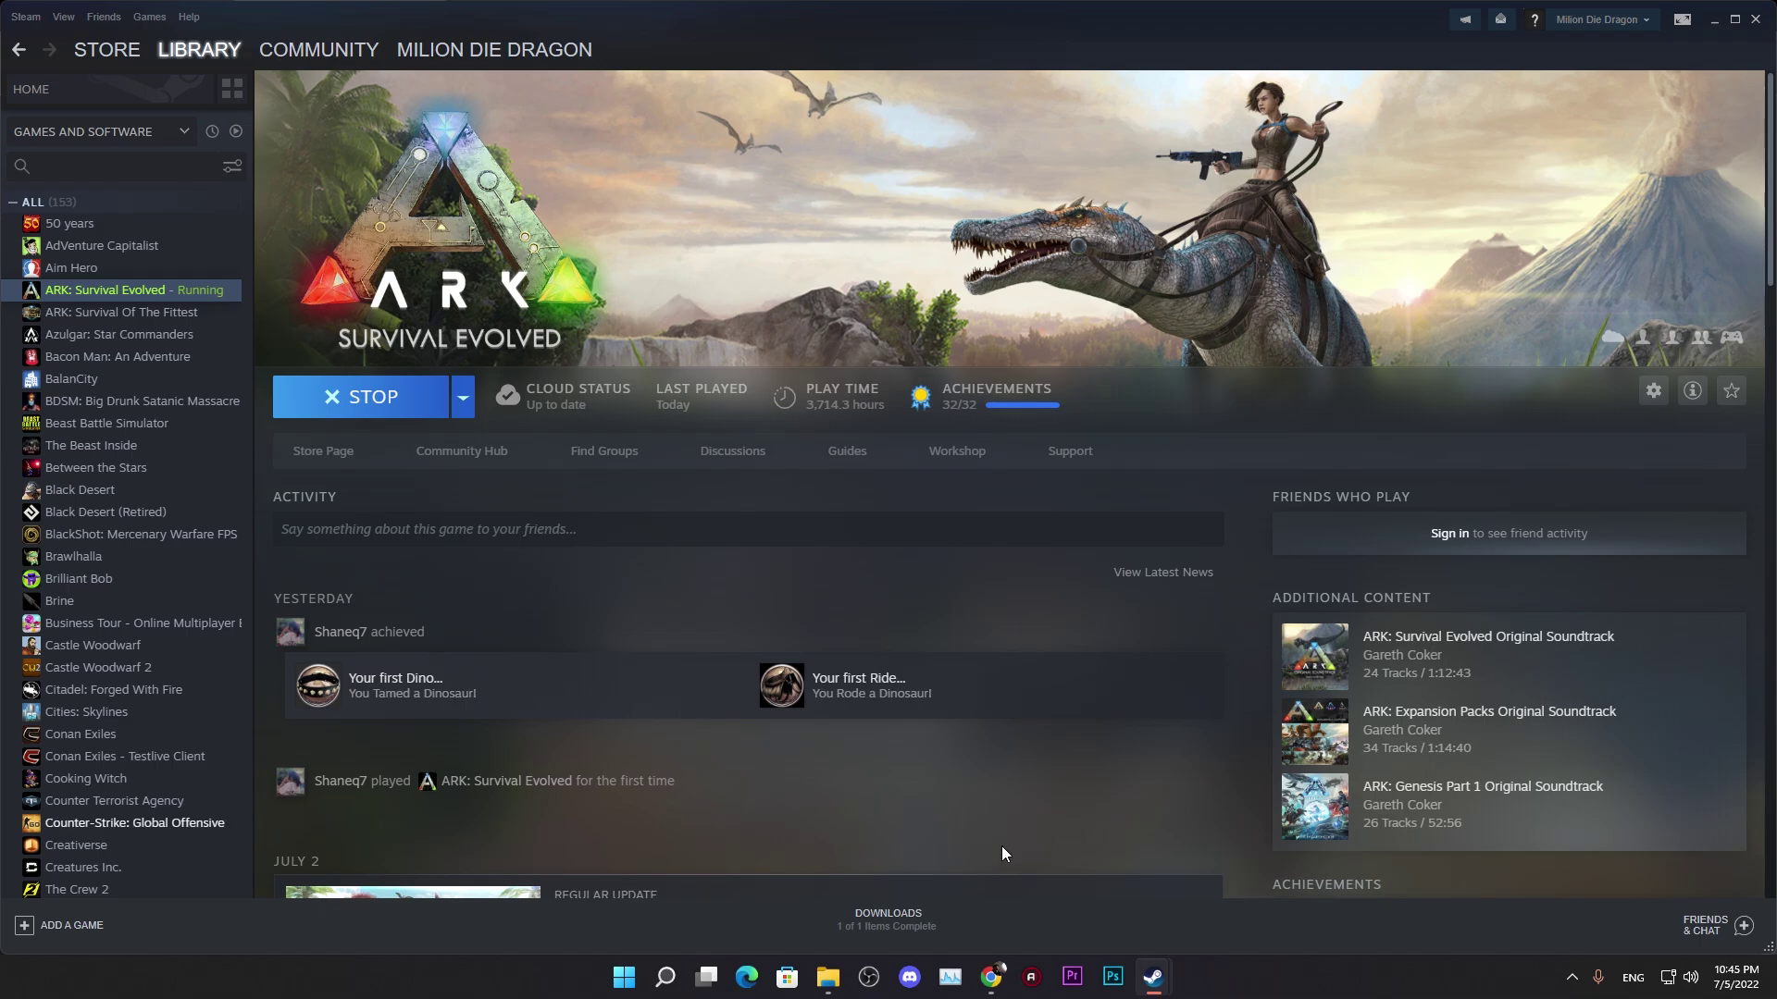
click(827, 976)
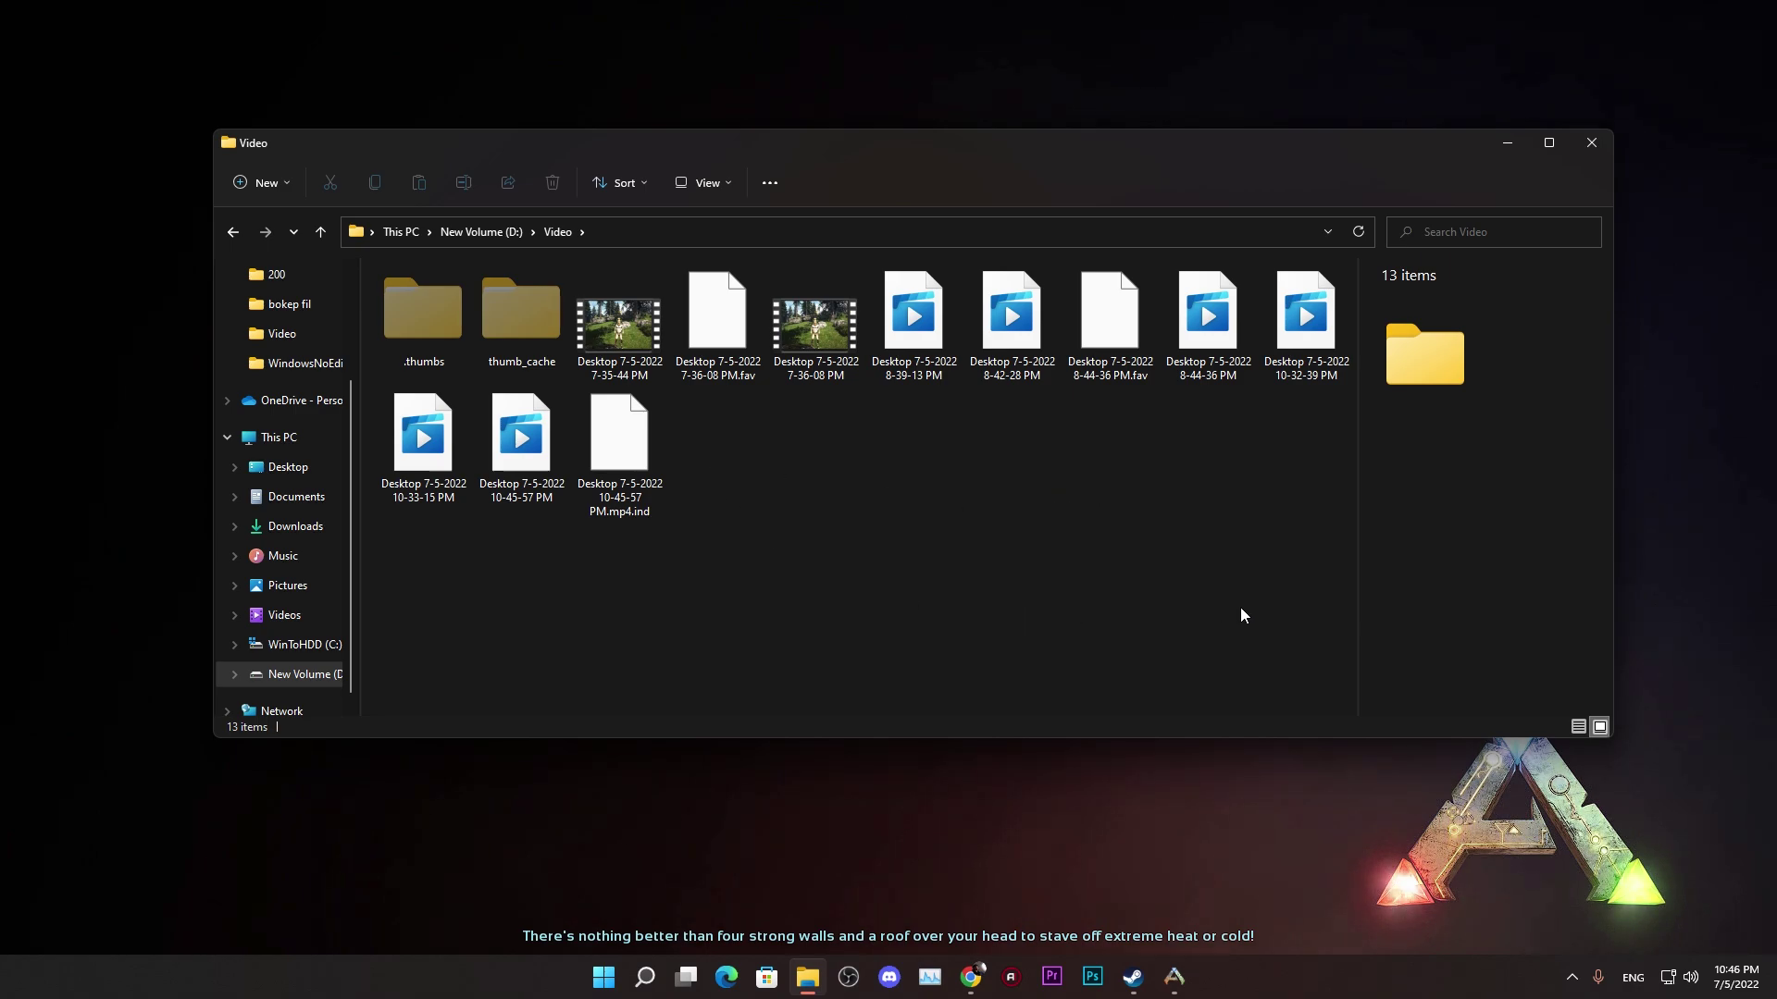
drag(1299, 614, 602, 425)
click(815, 329)
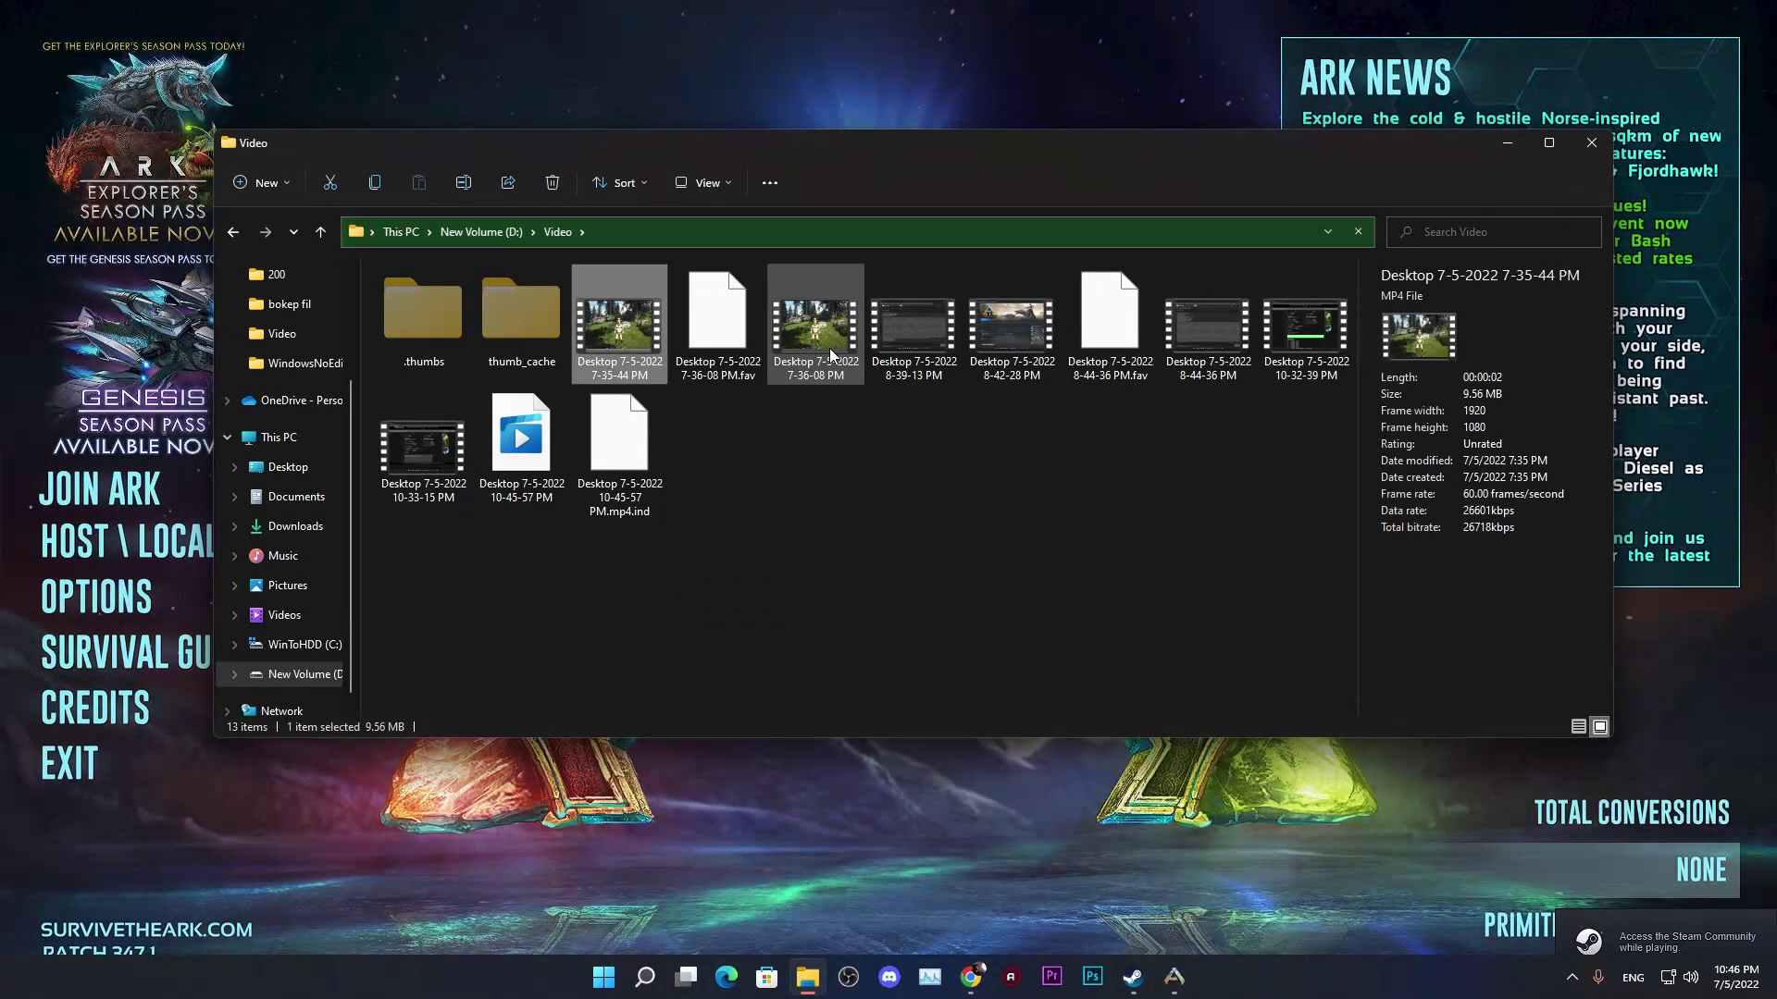
click(860, 446)
Step: Switch to ARK: Survival Evolved, open the Host \ Local game setup, and select the Fjordur map
click(982, 809)
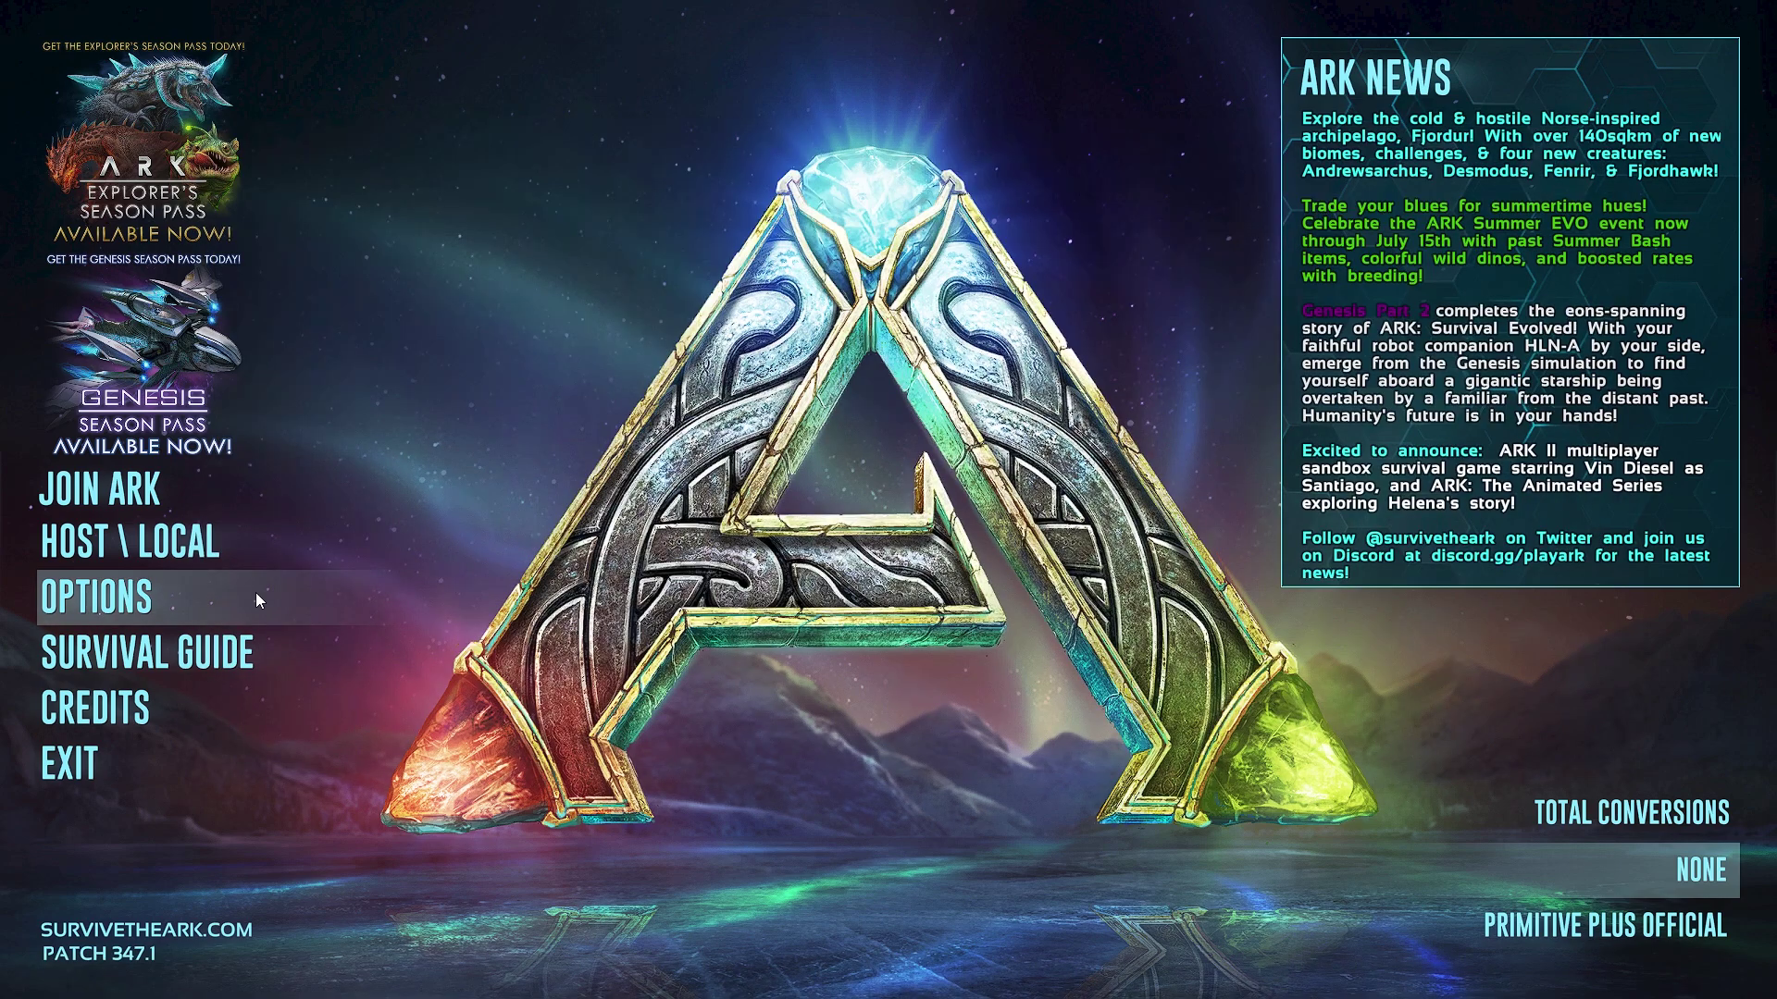
click(238, 538)
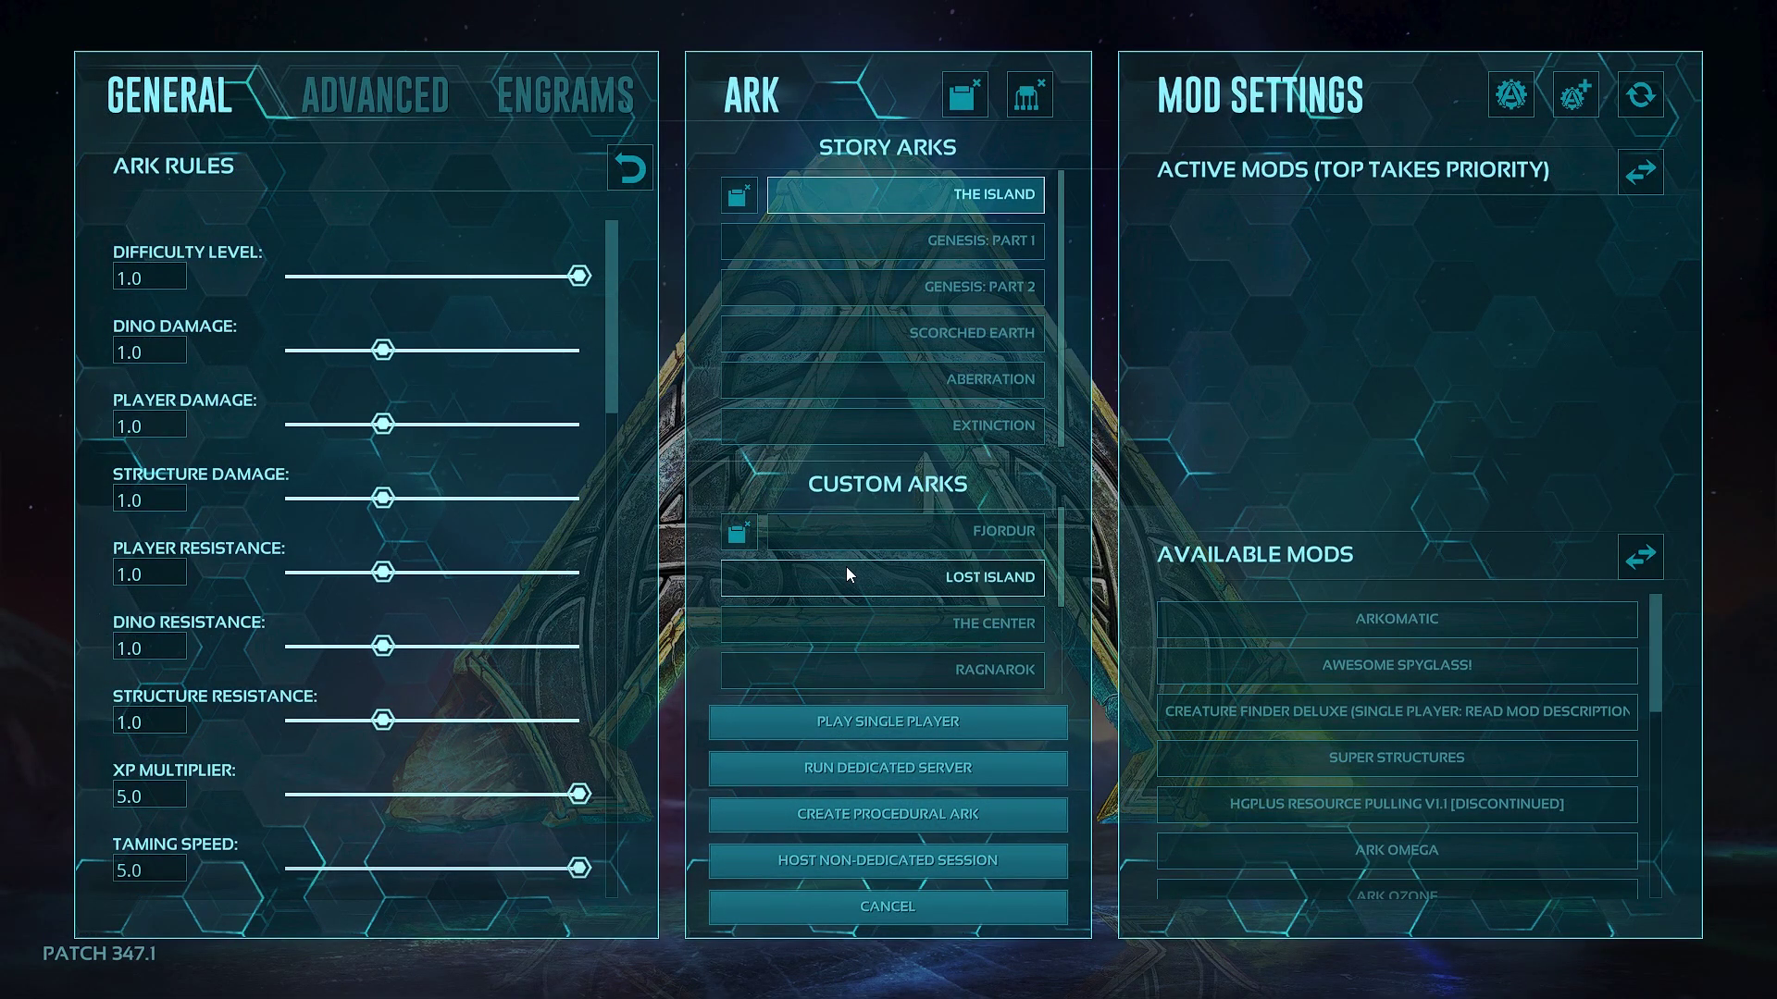
click(865, 533)
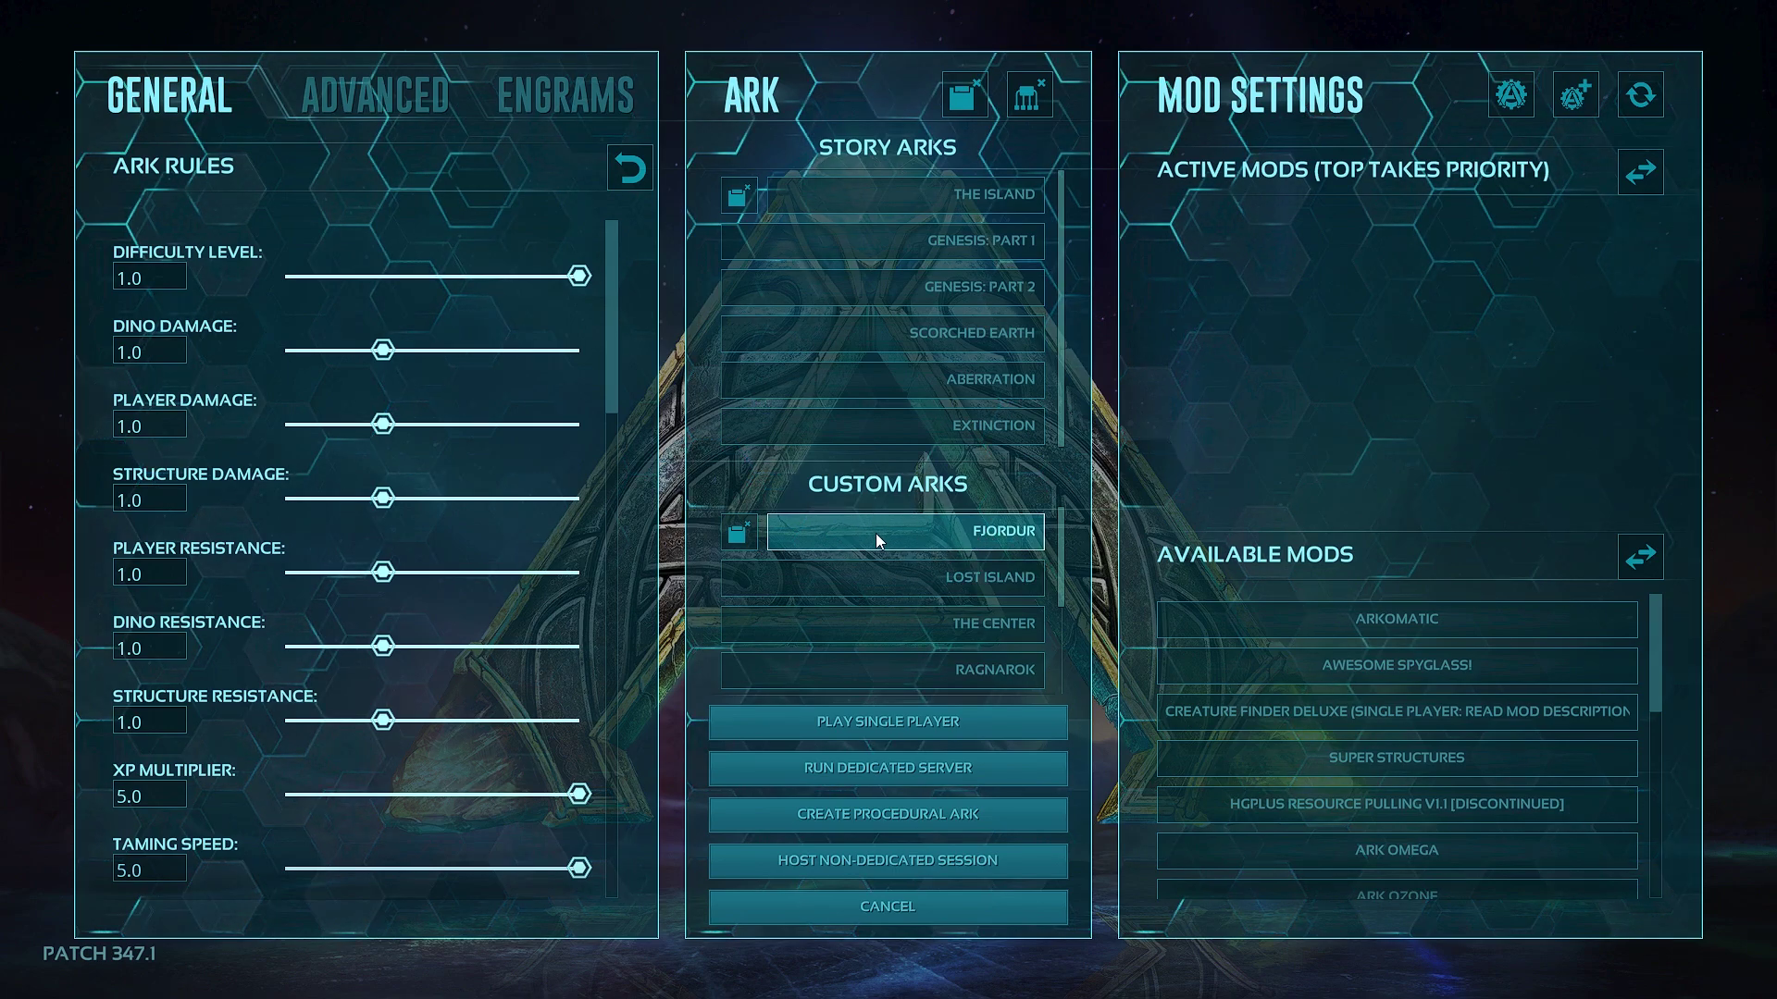
click(943, 198)
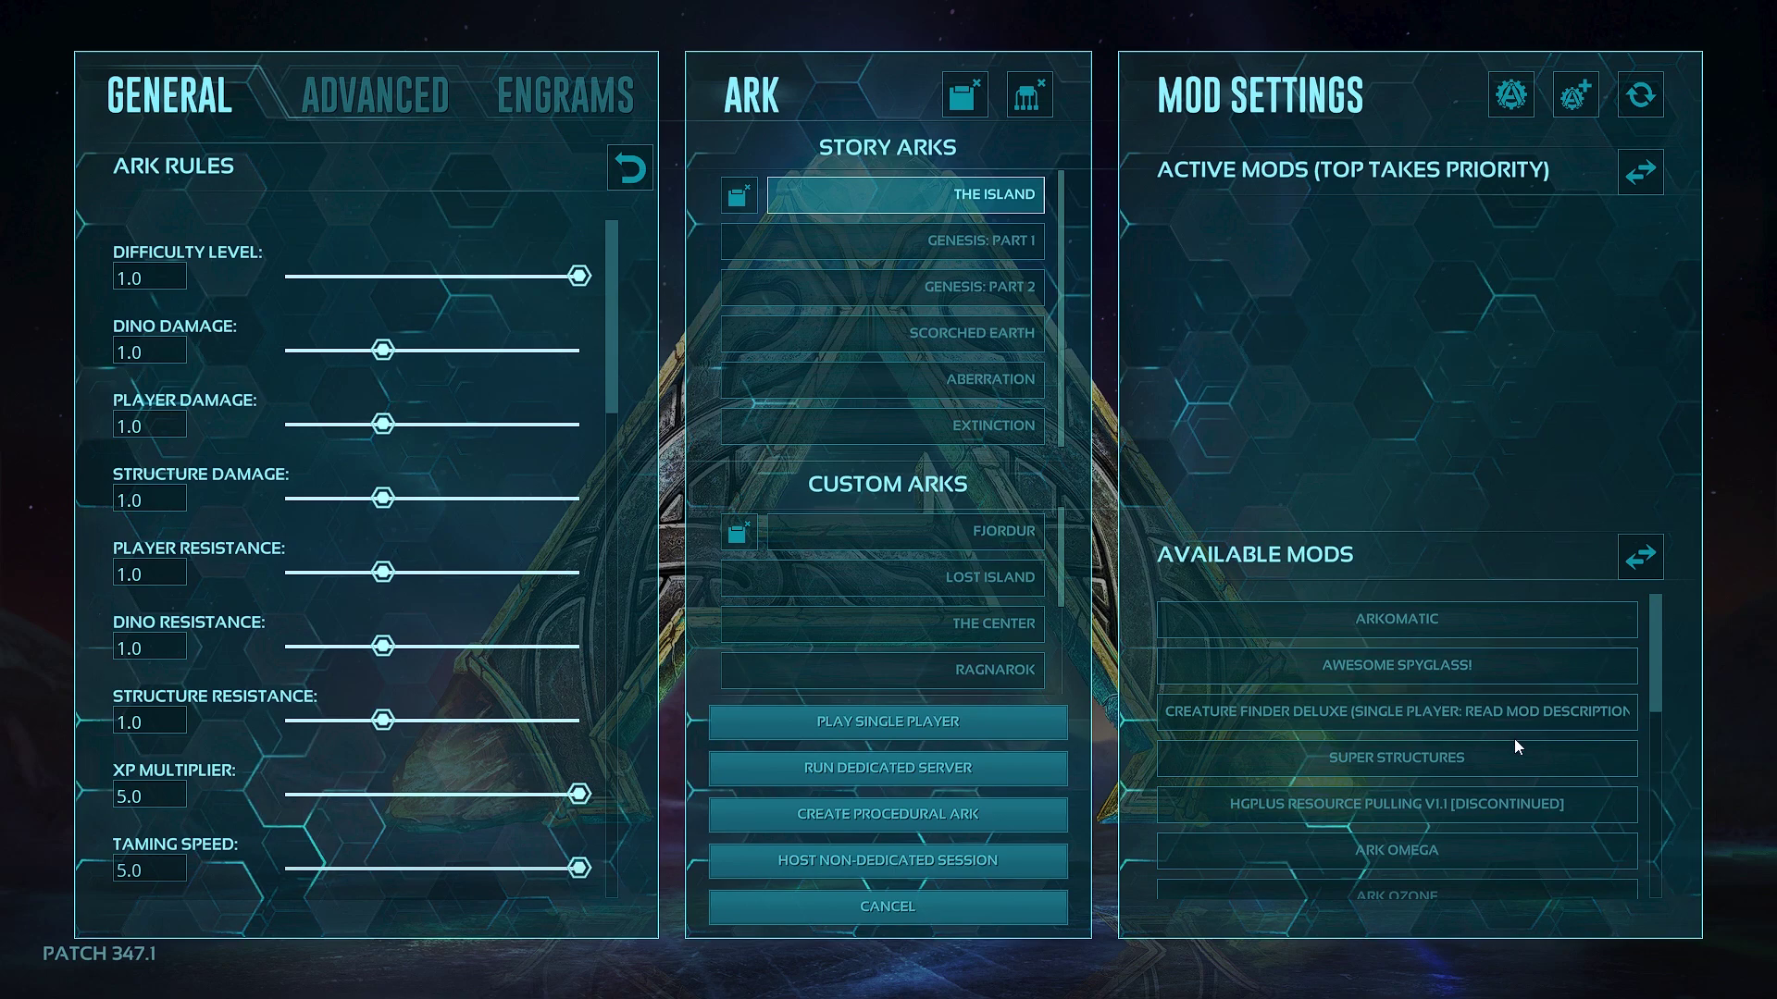
click(929, 552)
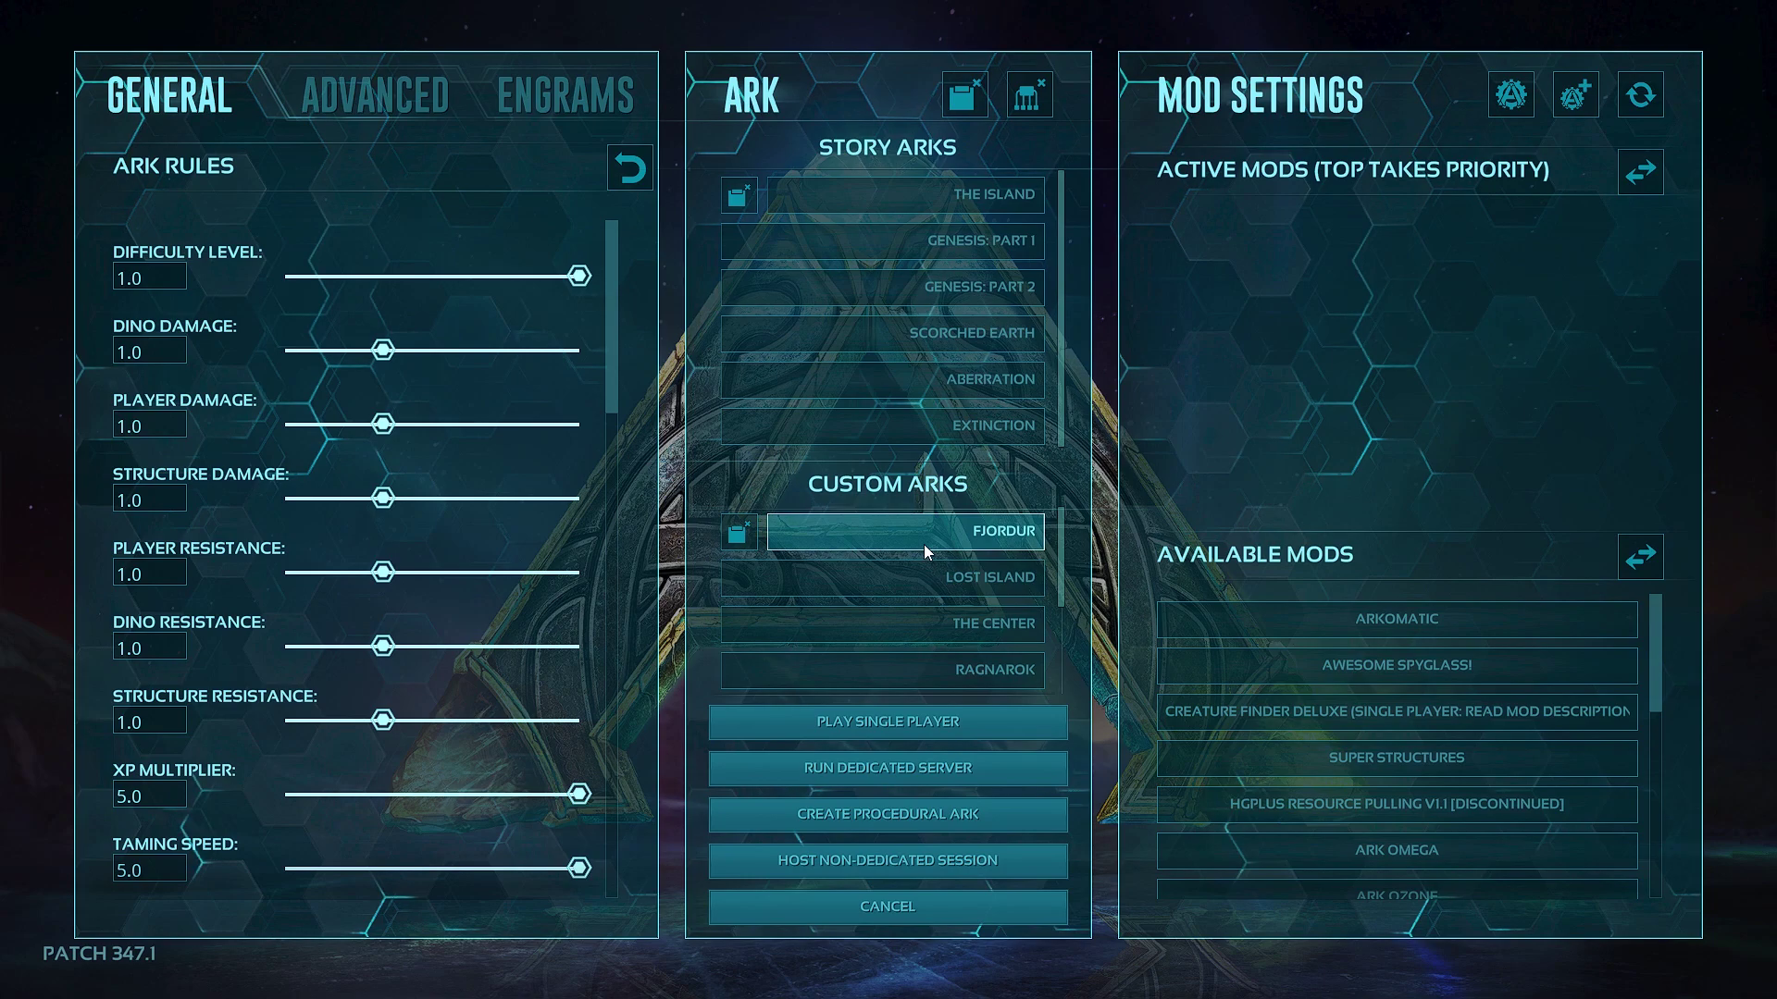
Step: Check the full Player Max Experience Points value under Miscellaneous Settings in the advanced rules
mouse_move(515, 265)
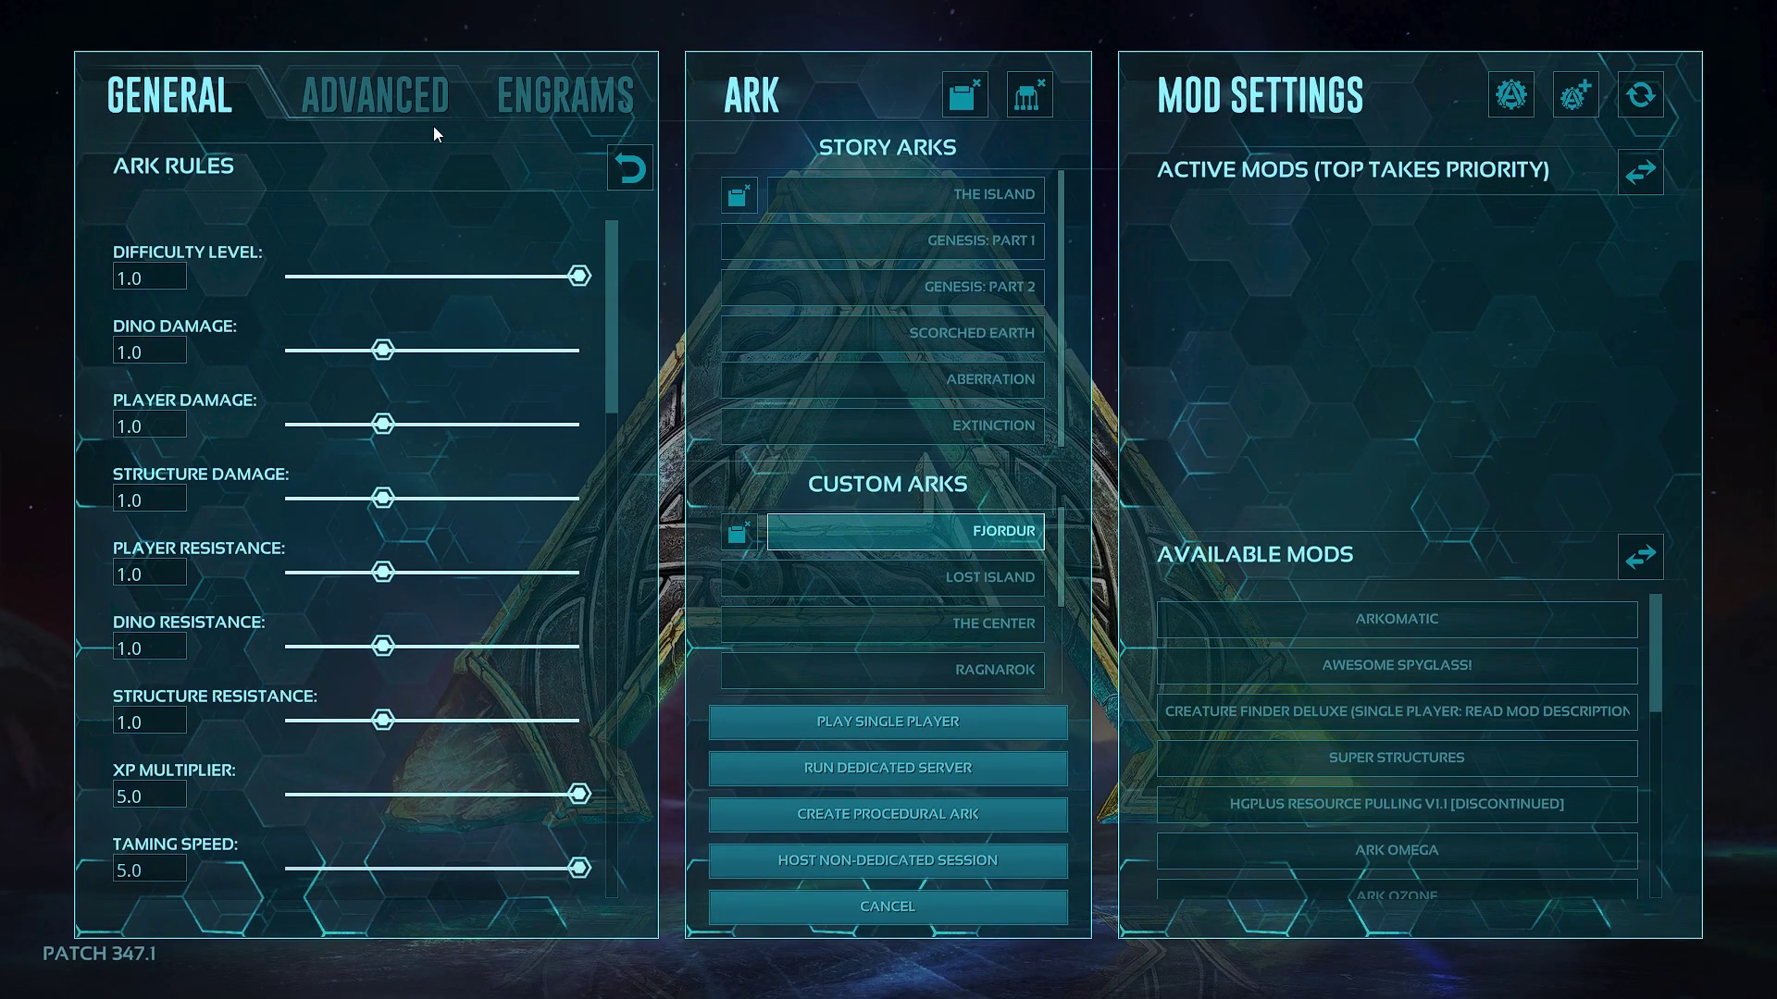
click(403, 91)
drag(612, 239, 618, 785)
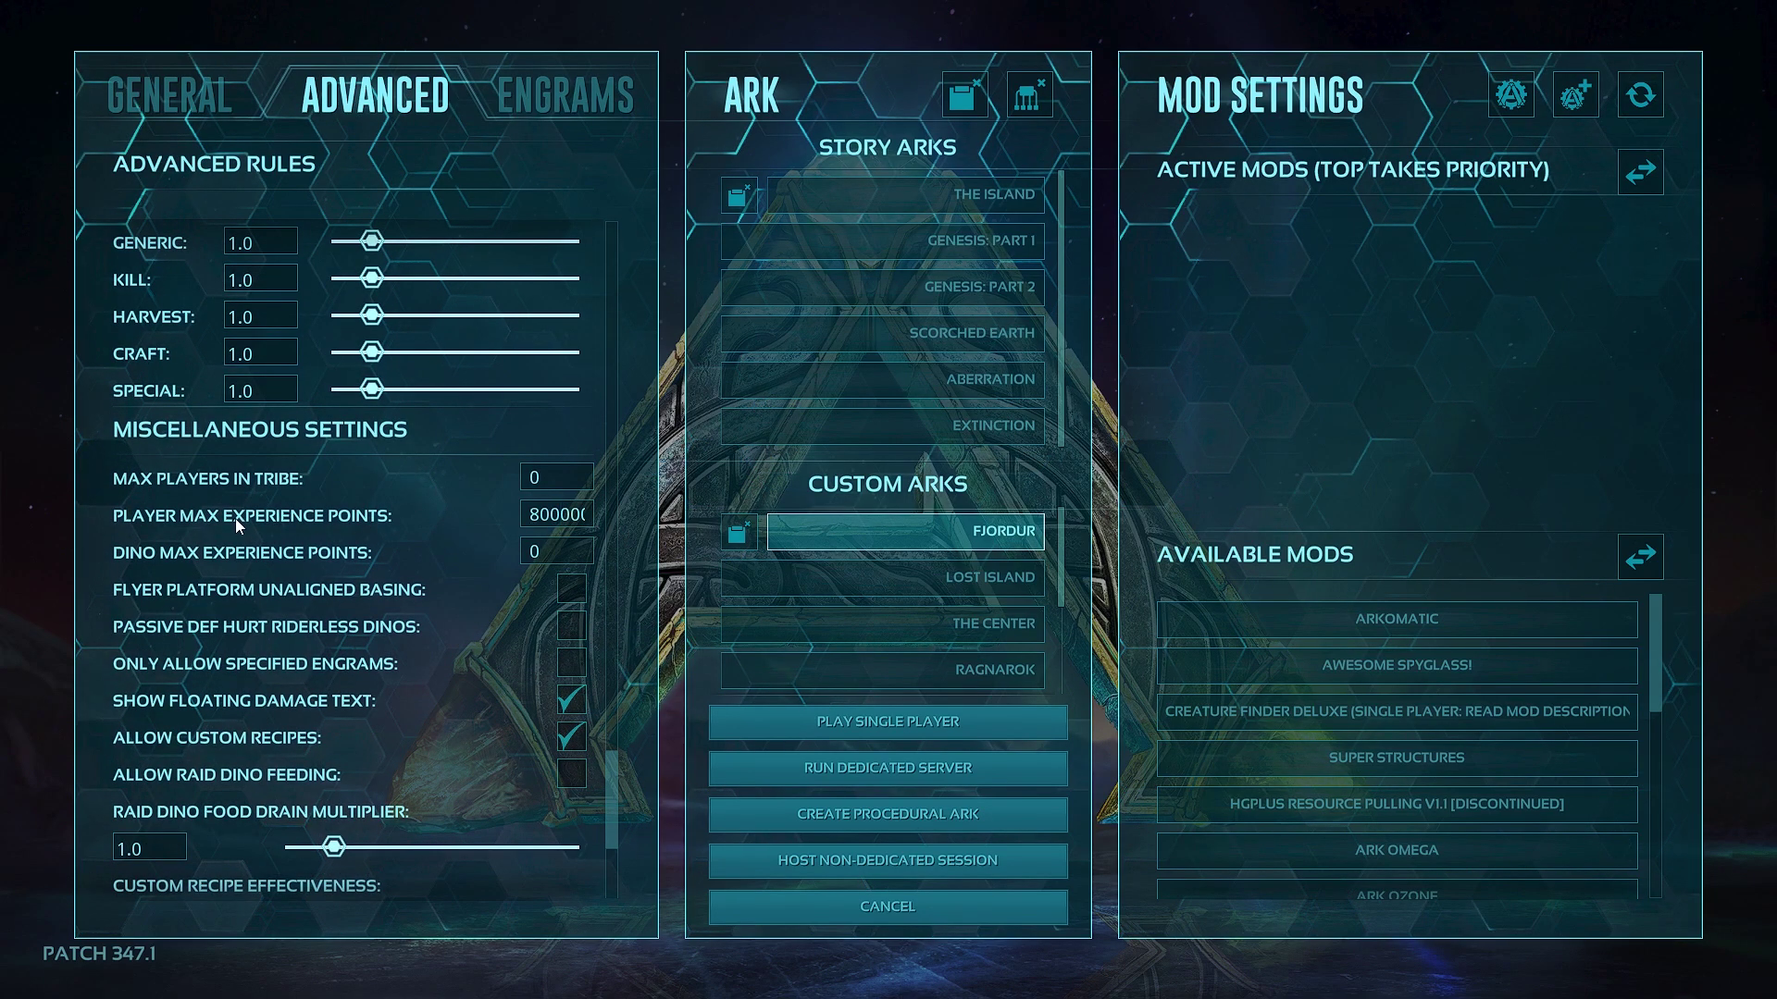
mouse_move(126, 525)
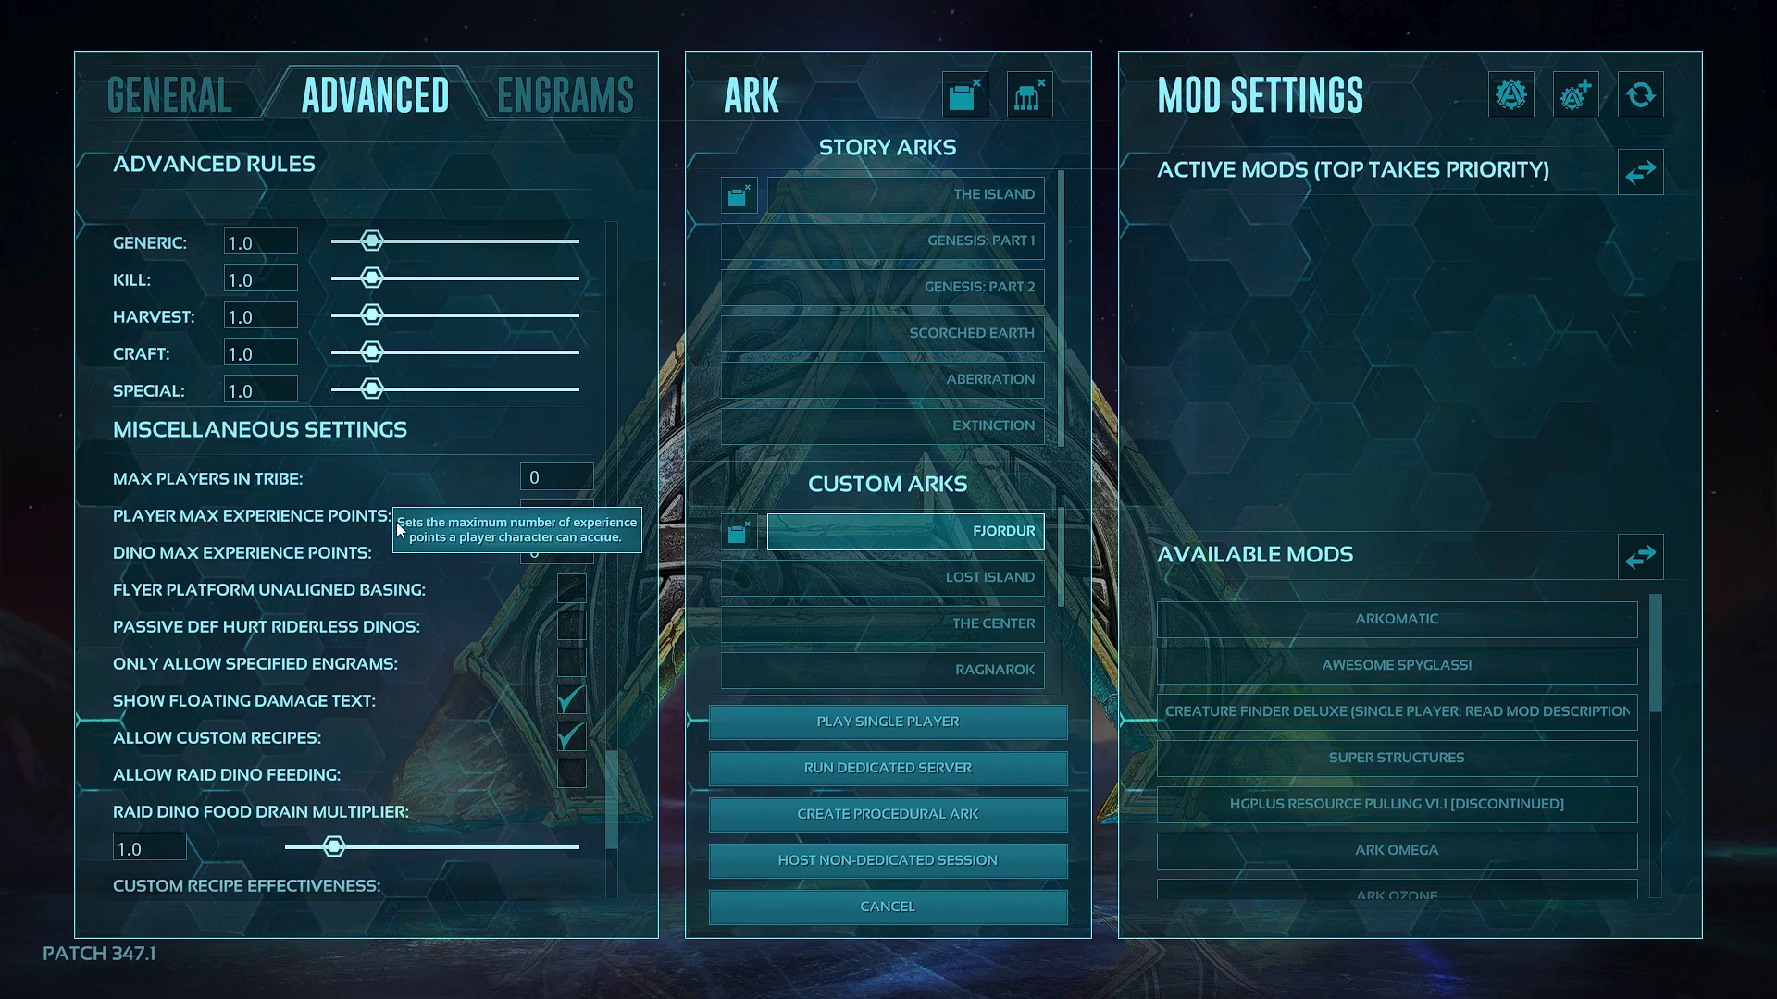
click(526, 517)
drag(587, 517, 836, 554)
click(916, 514)
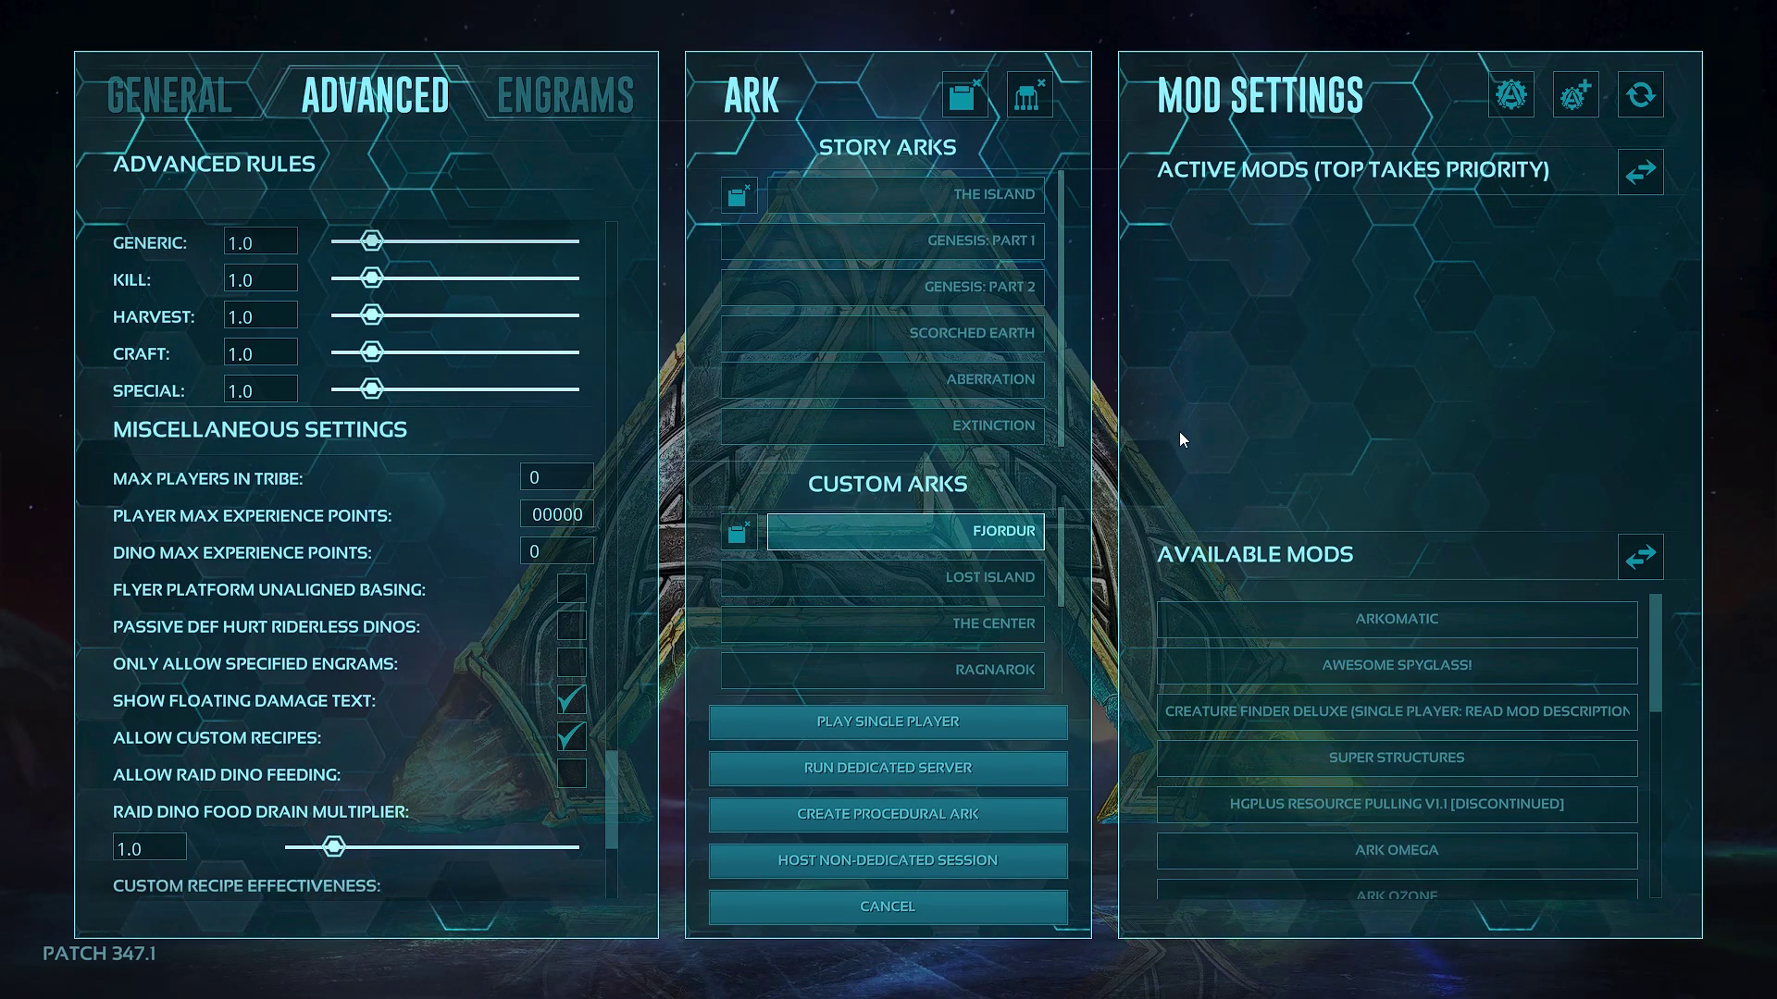
Step: Select The Island story ark and start it as a single-player game
click(969, 191)
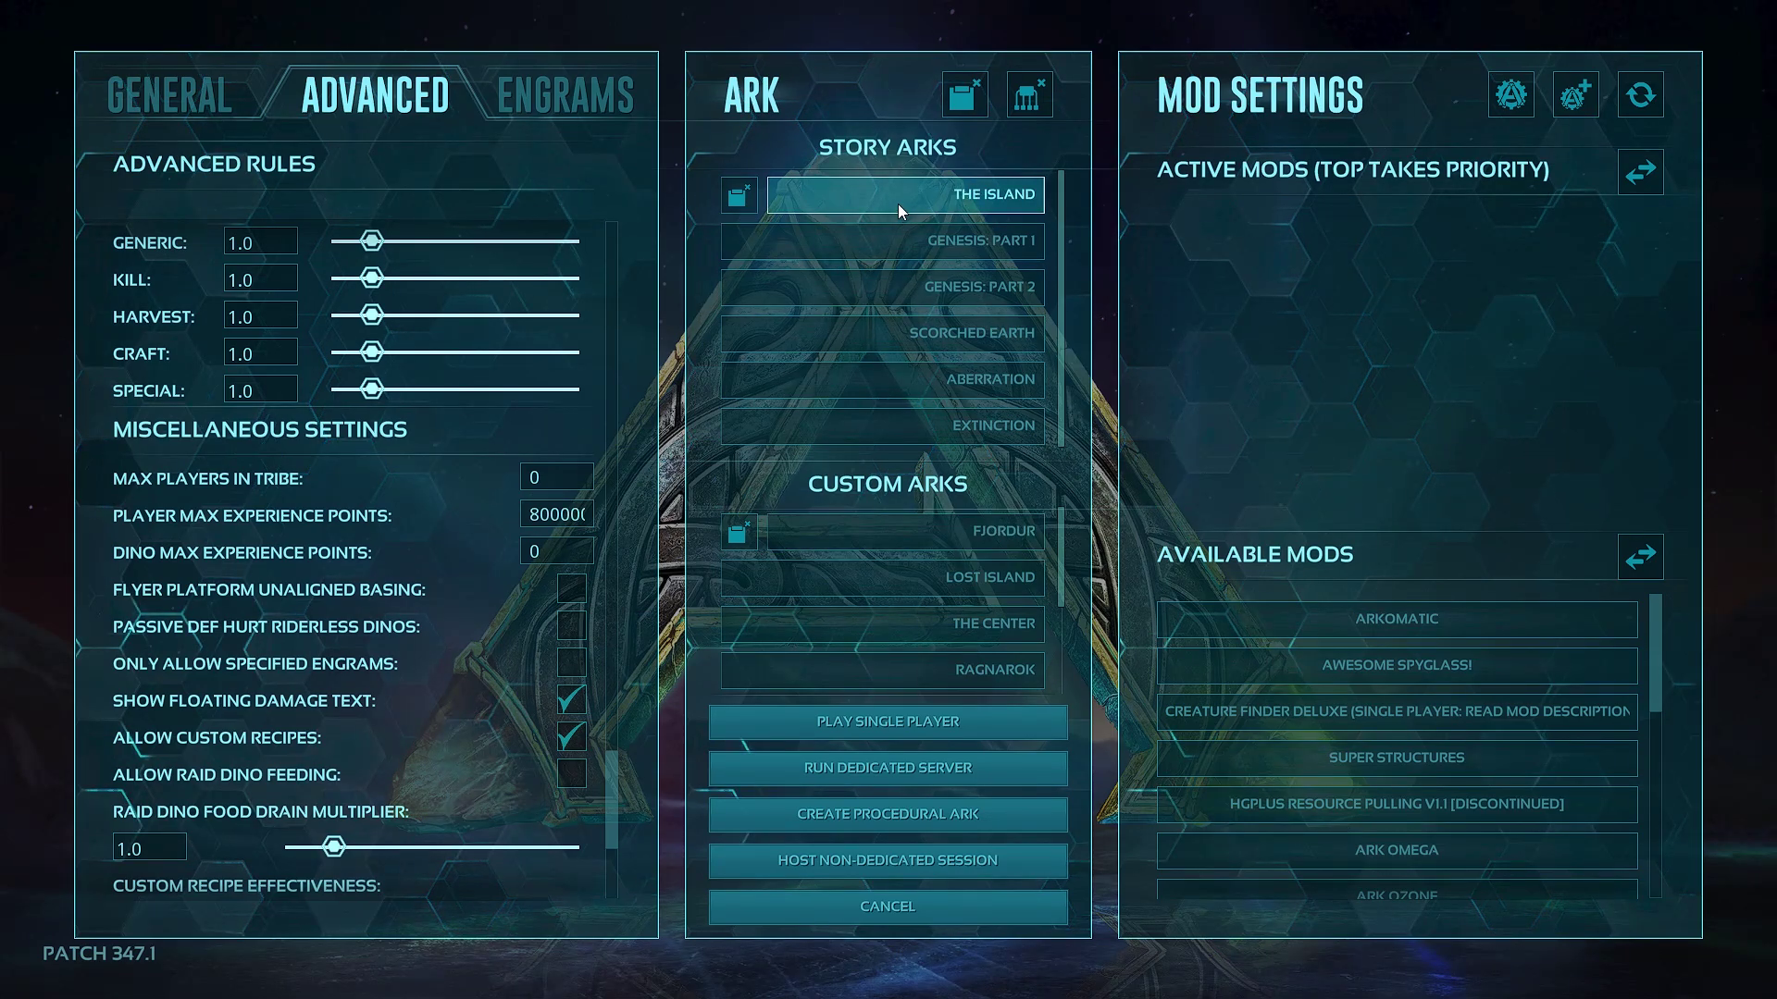
click(864, 714)
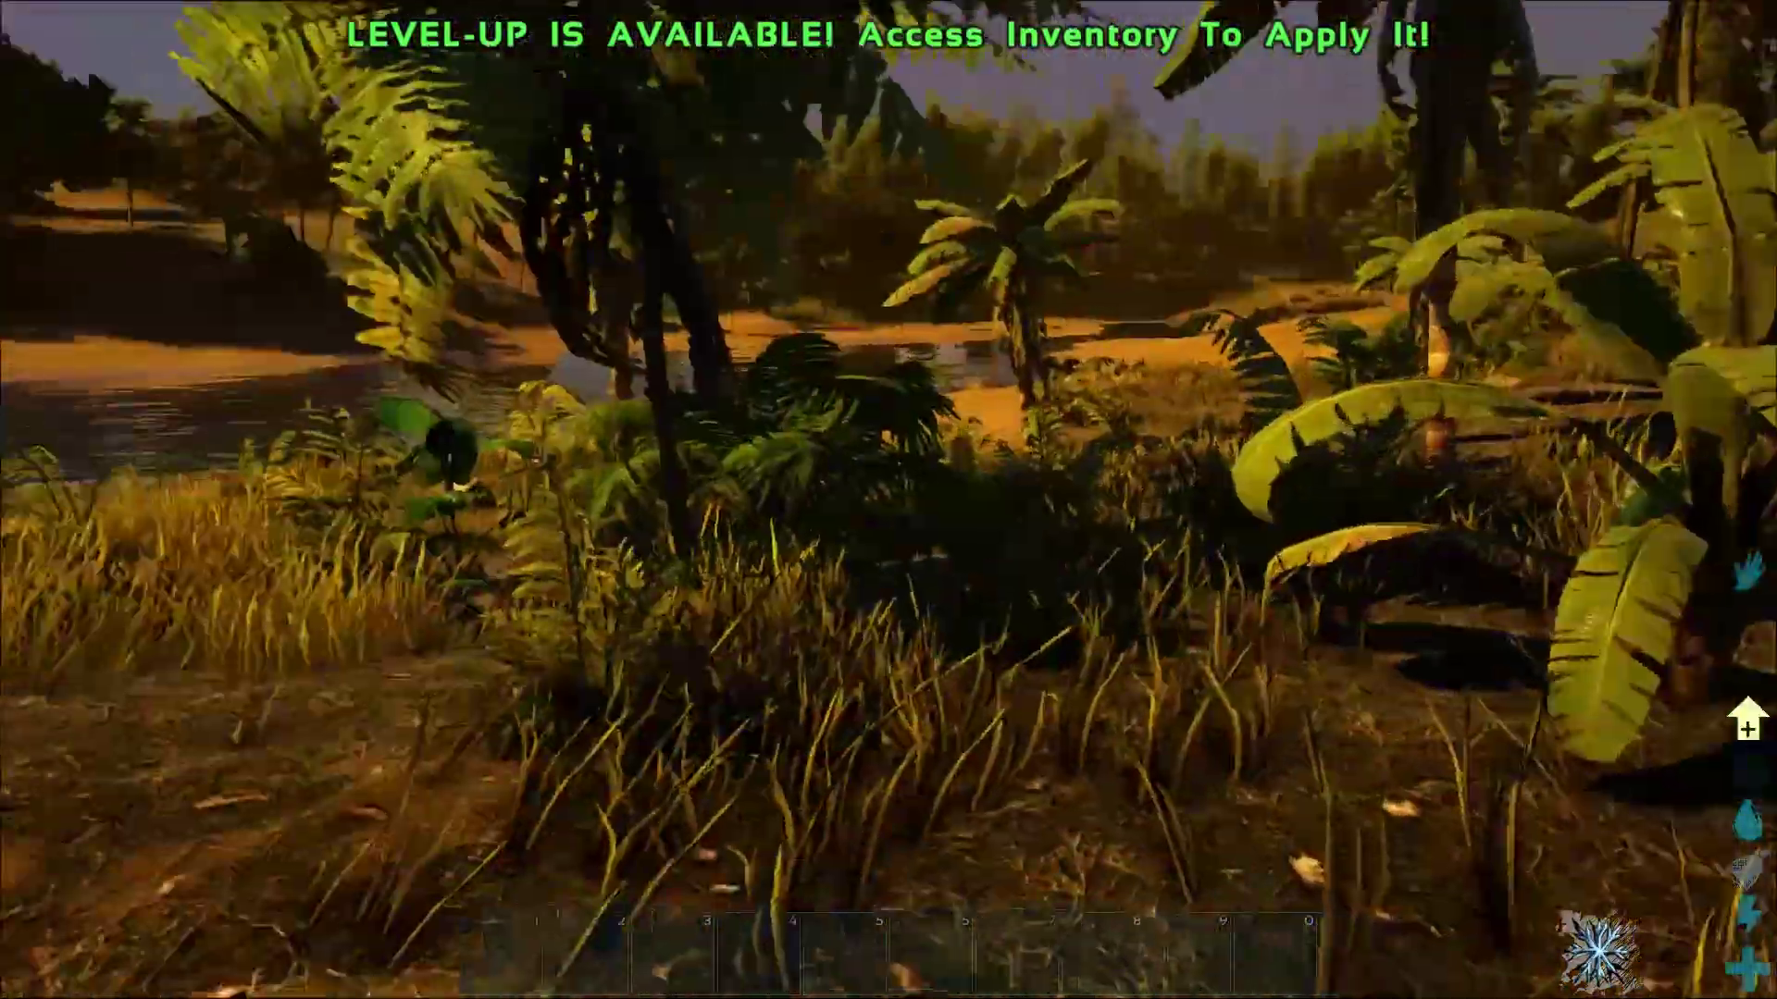
Step: Run the character across the beach away from the starting vegetation in third-person view
key(i)
key(i)
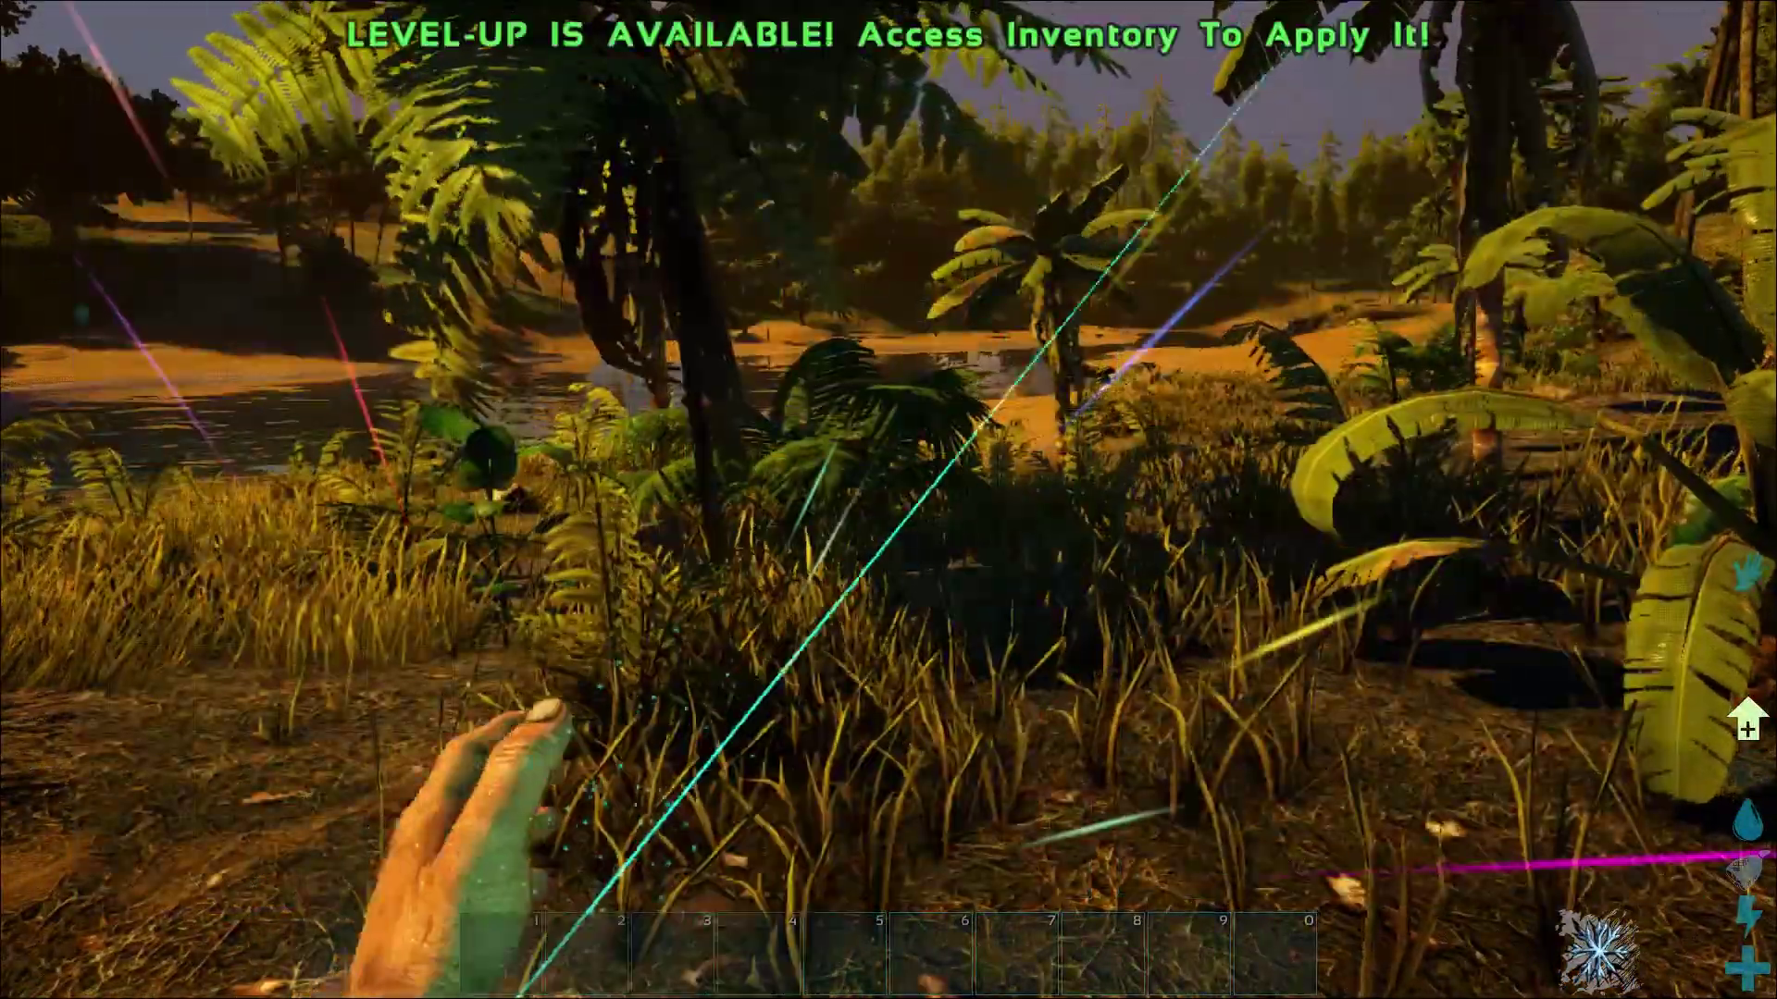
key(w)
scroll(889, 500, down, 3)
key(Tab)
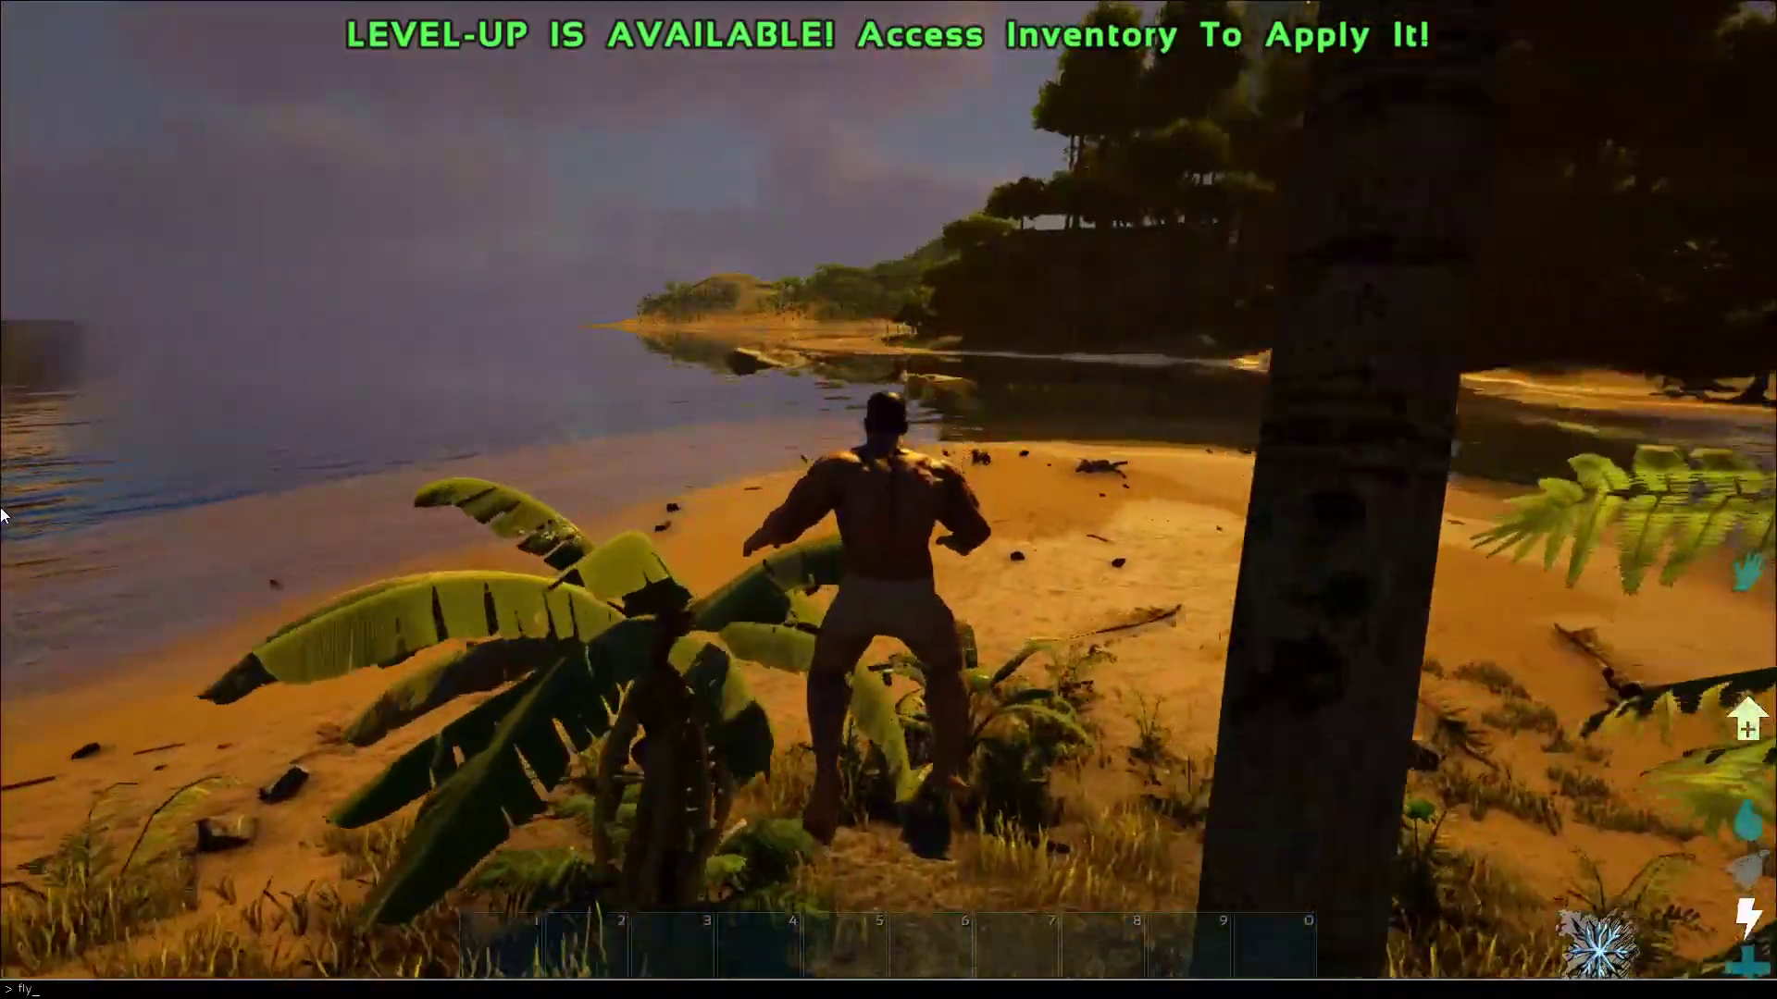
key(Tab)
scroll(888, 500, up, 3)
key(w)
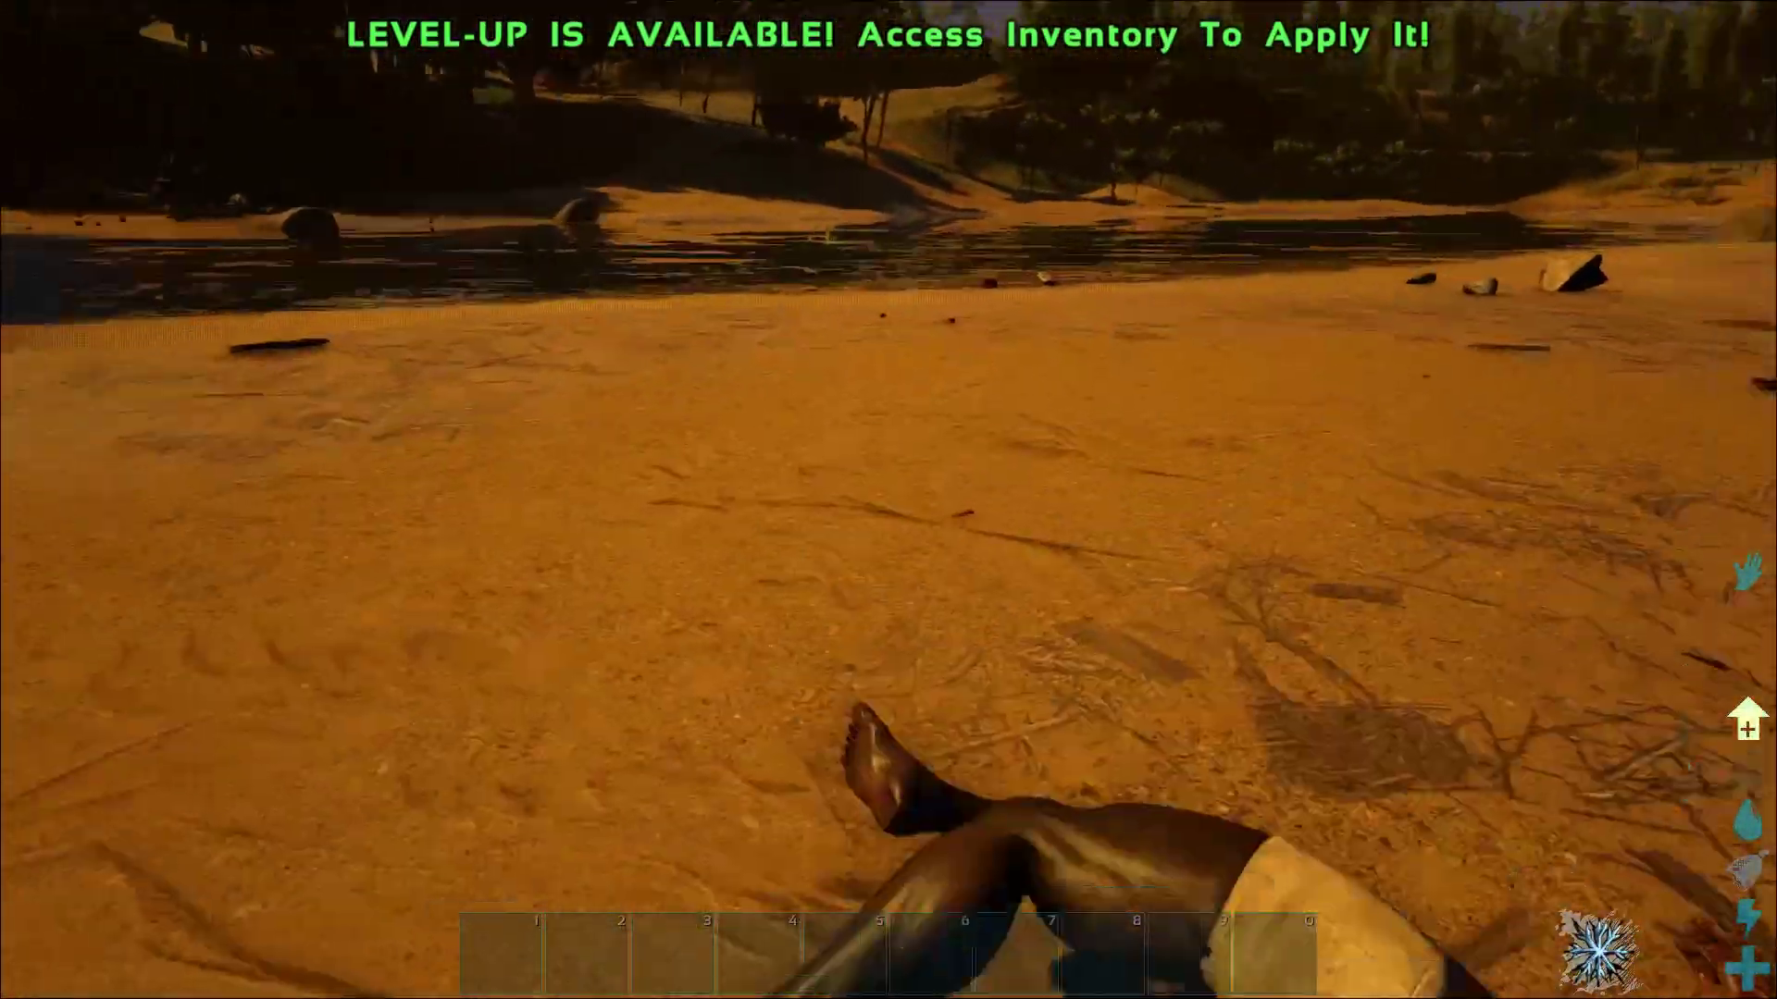
key(w)
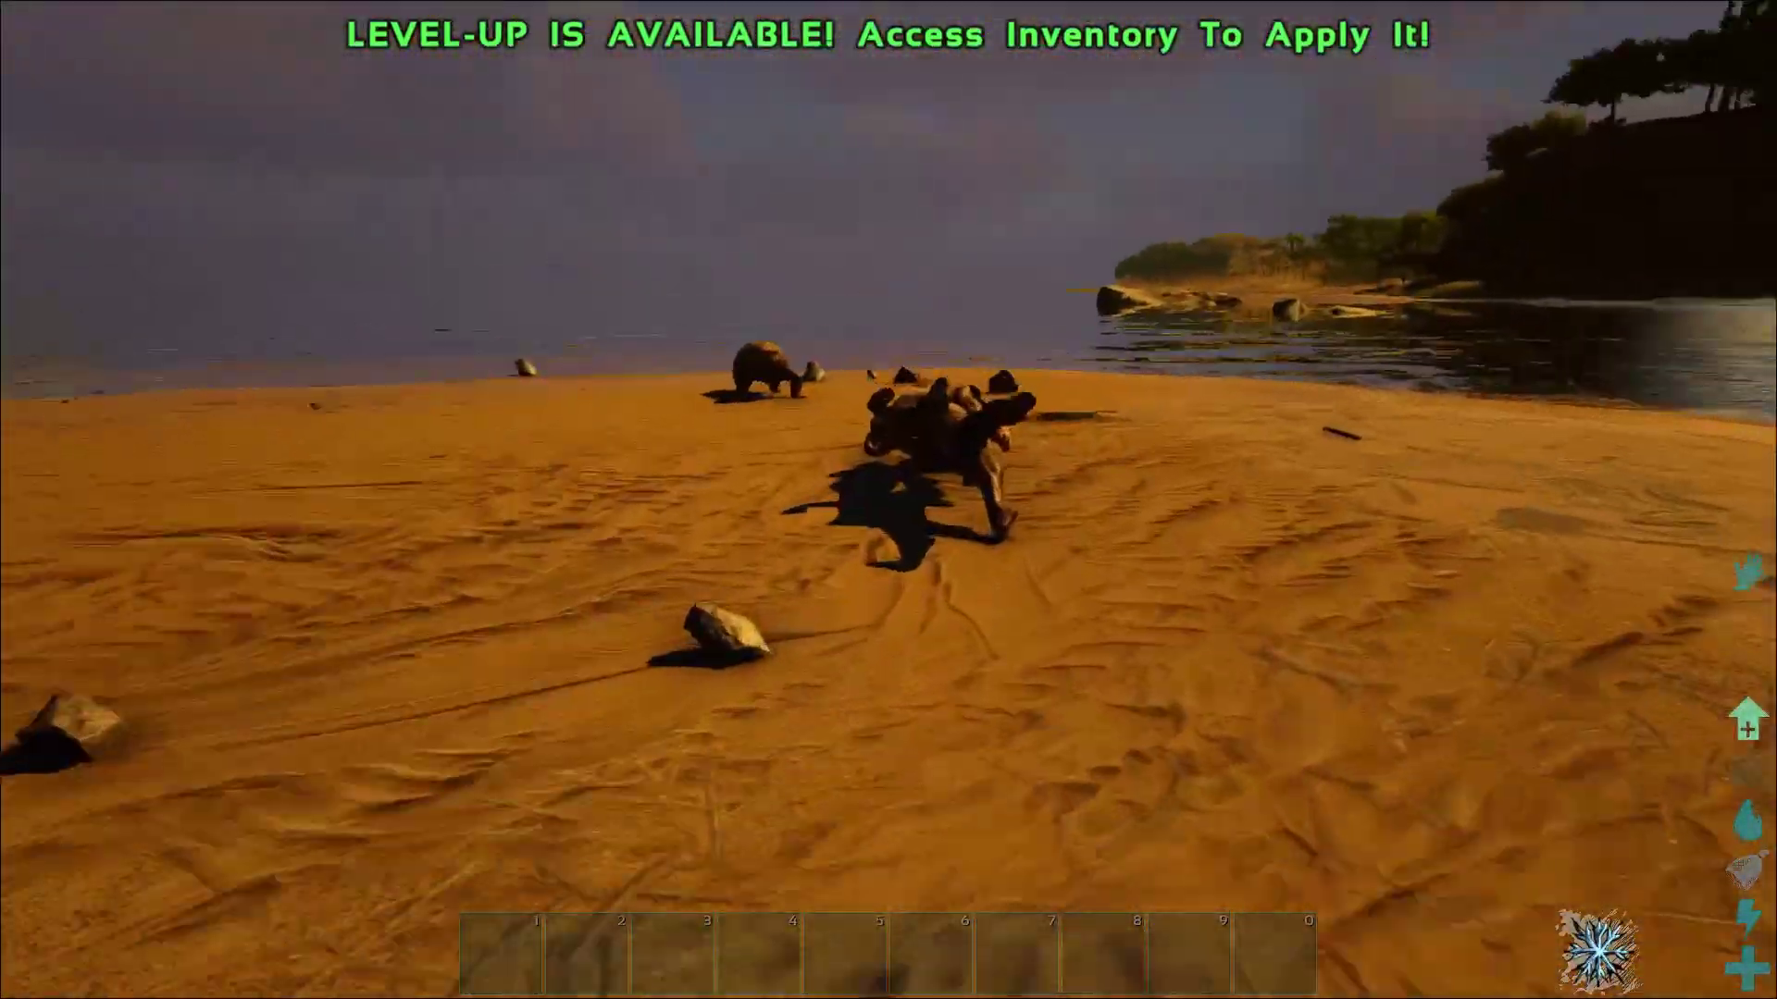
key(k)
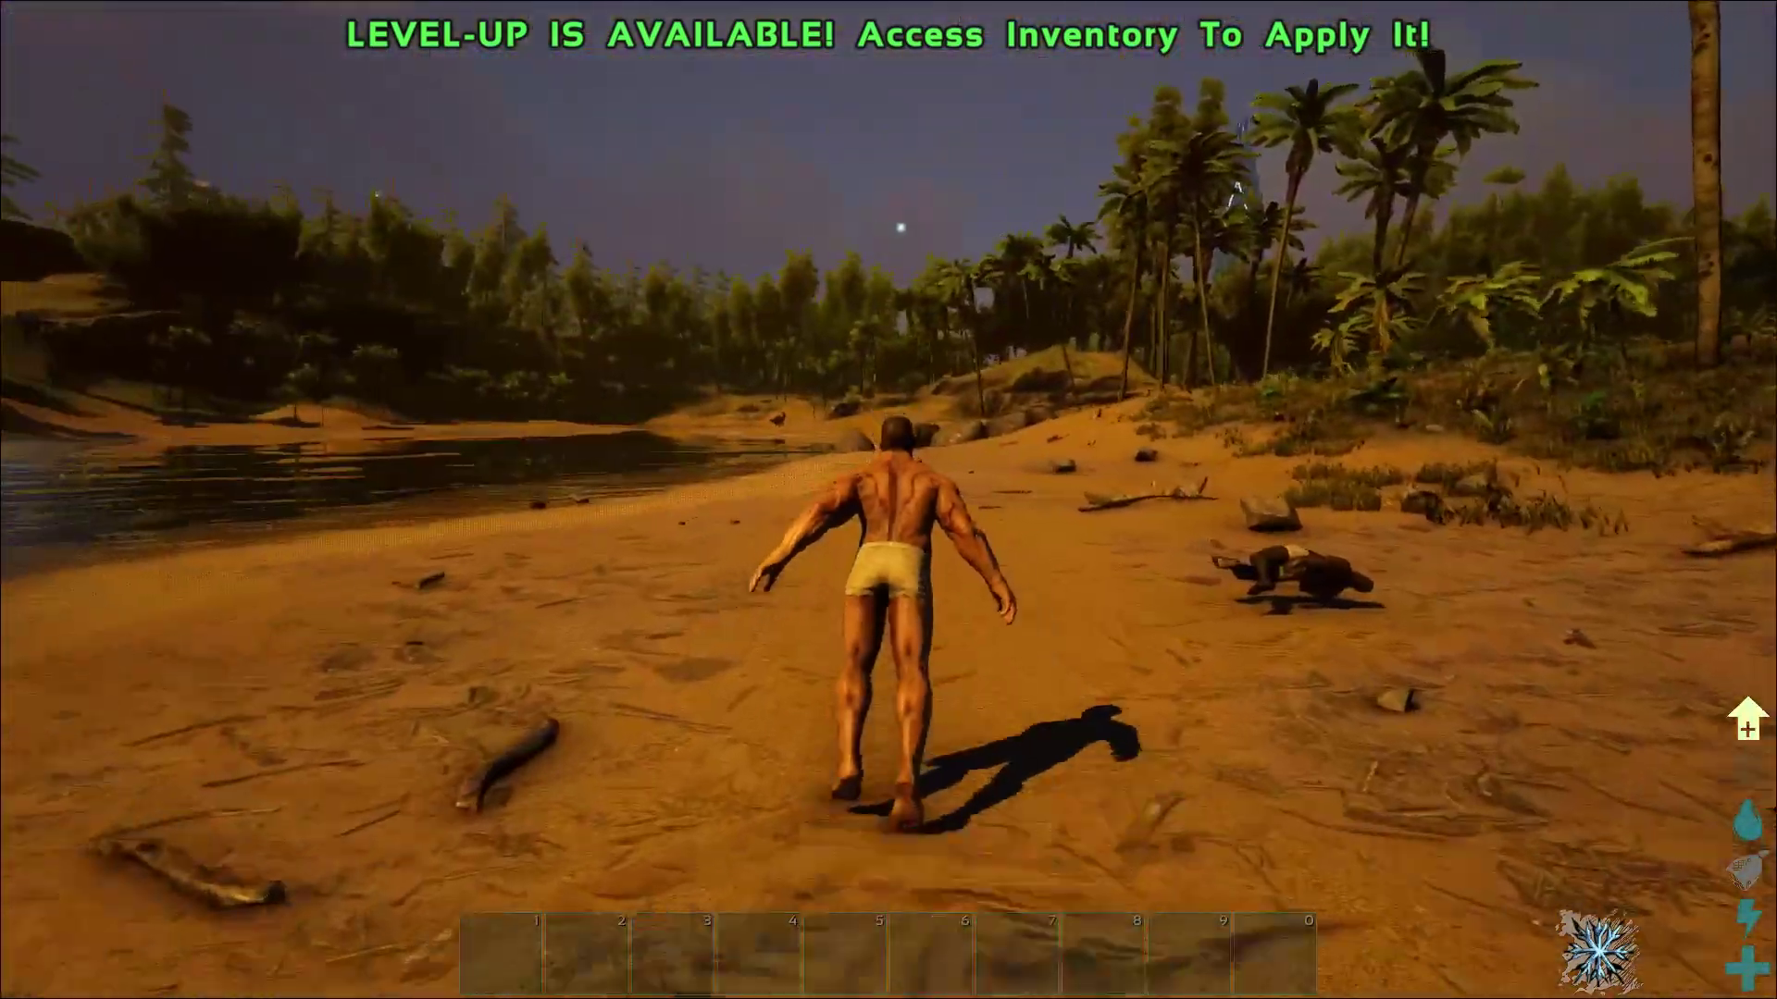
key(w)
key(w)
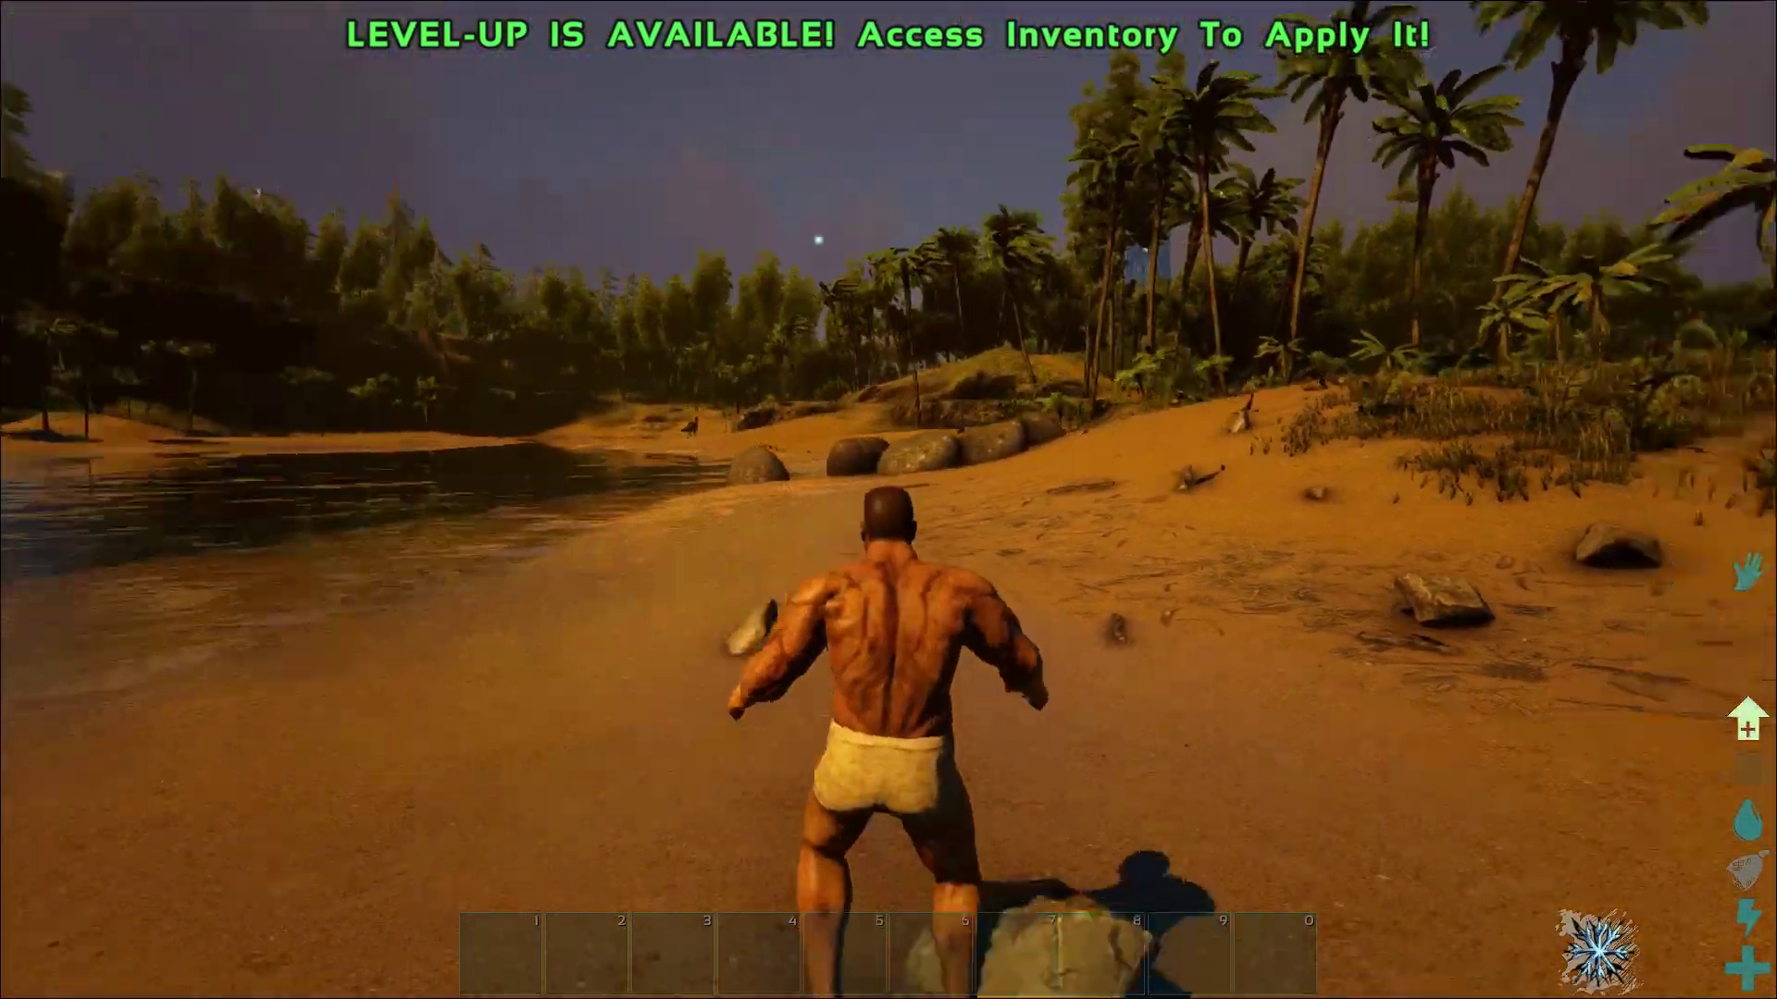
key(w)
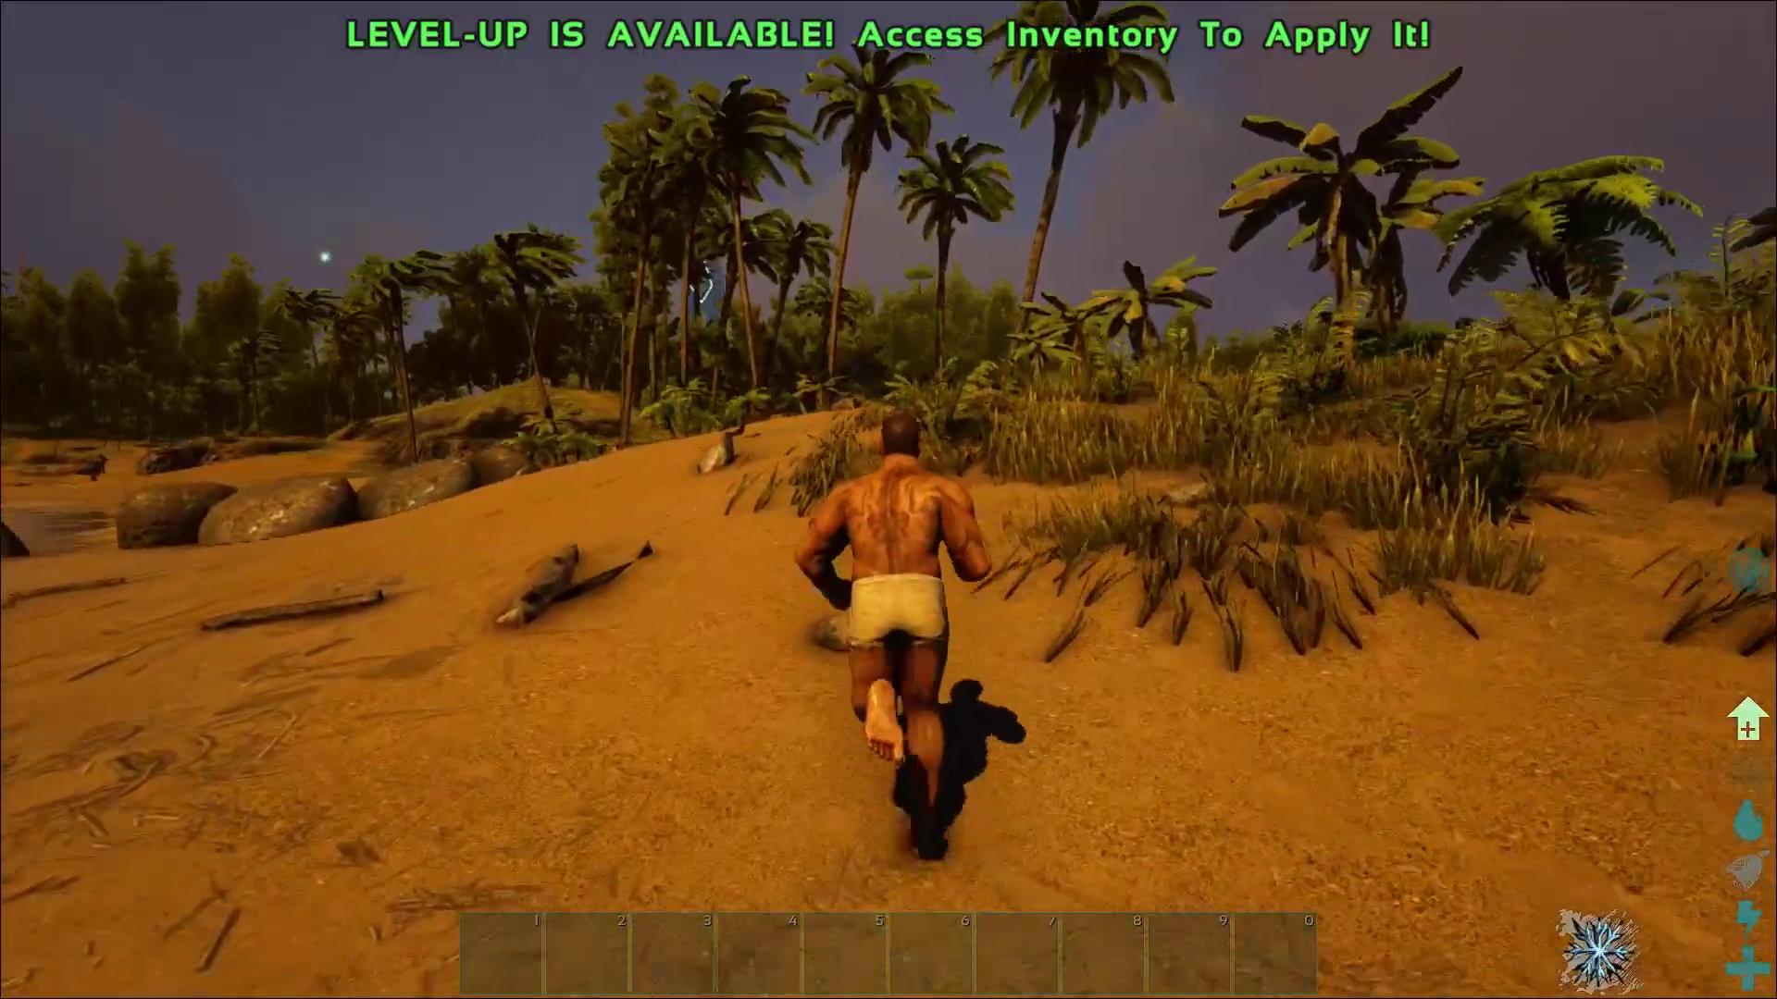
Step: Open the character's inventory to check the level, experience and available stat points
key(space)
key(i)
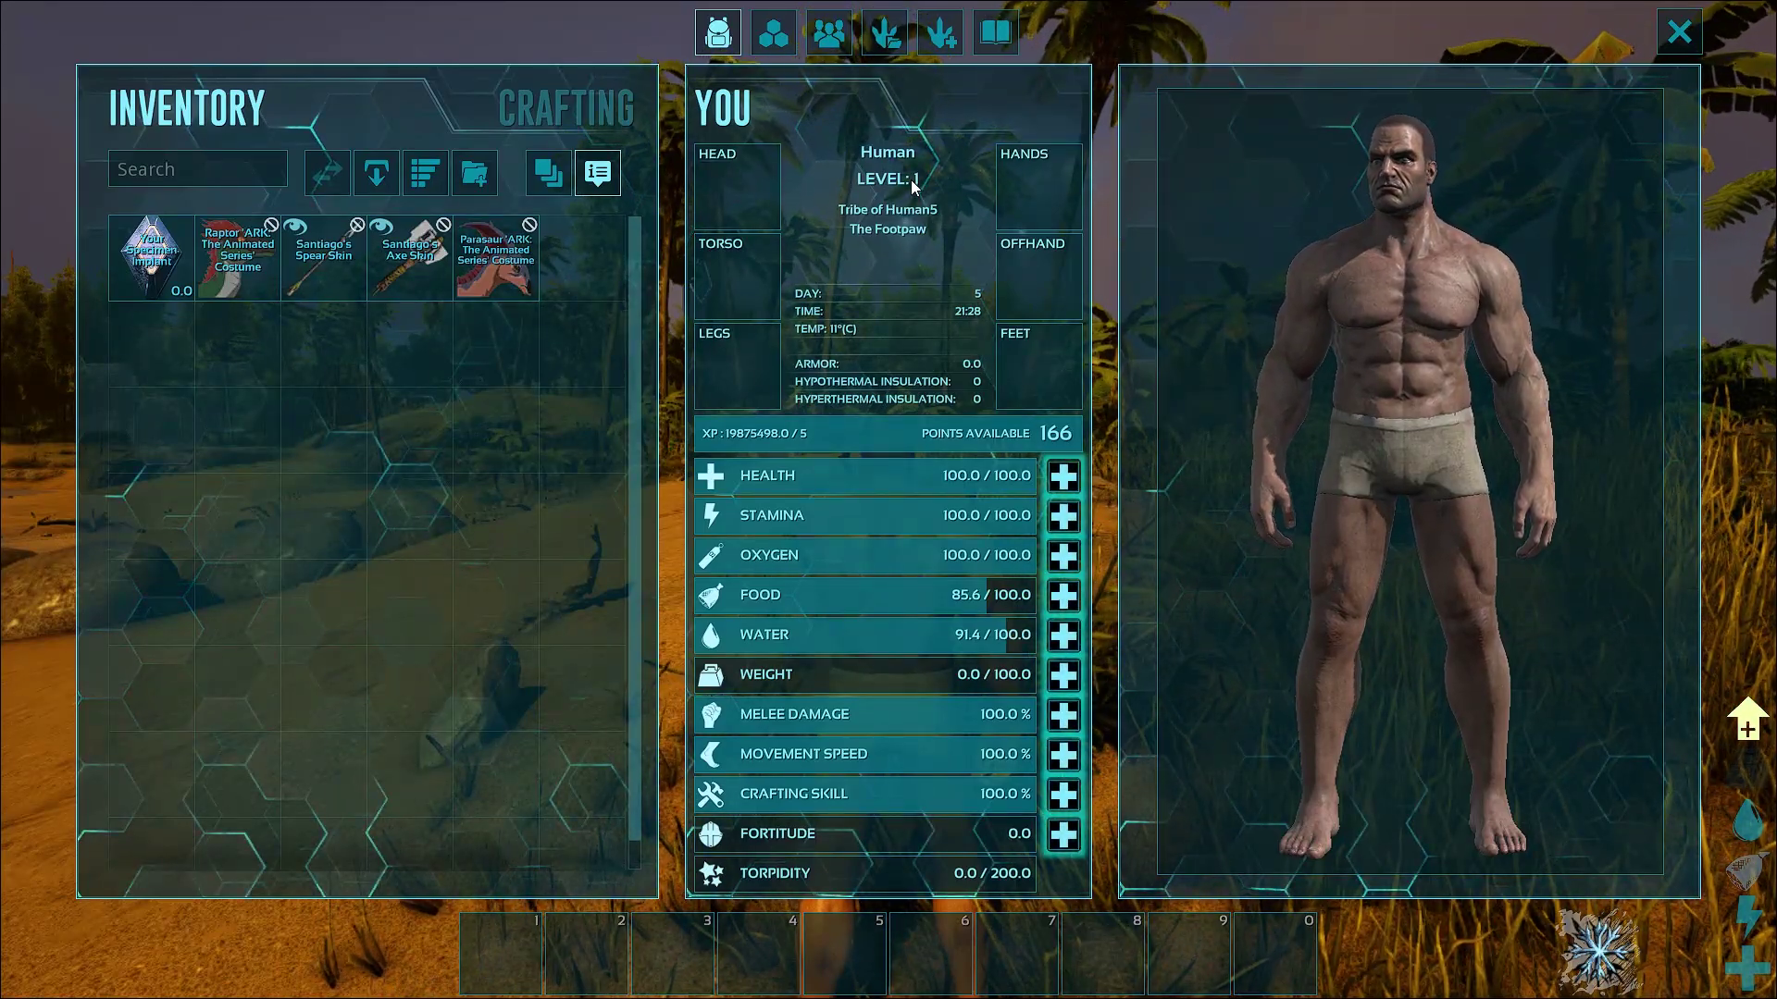
Step: Switch to File Explorer, return to the WindowsNoEditor folder, and open the Game configuration file
key(alt+Tab)
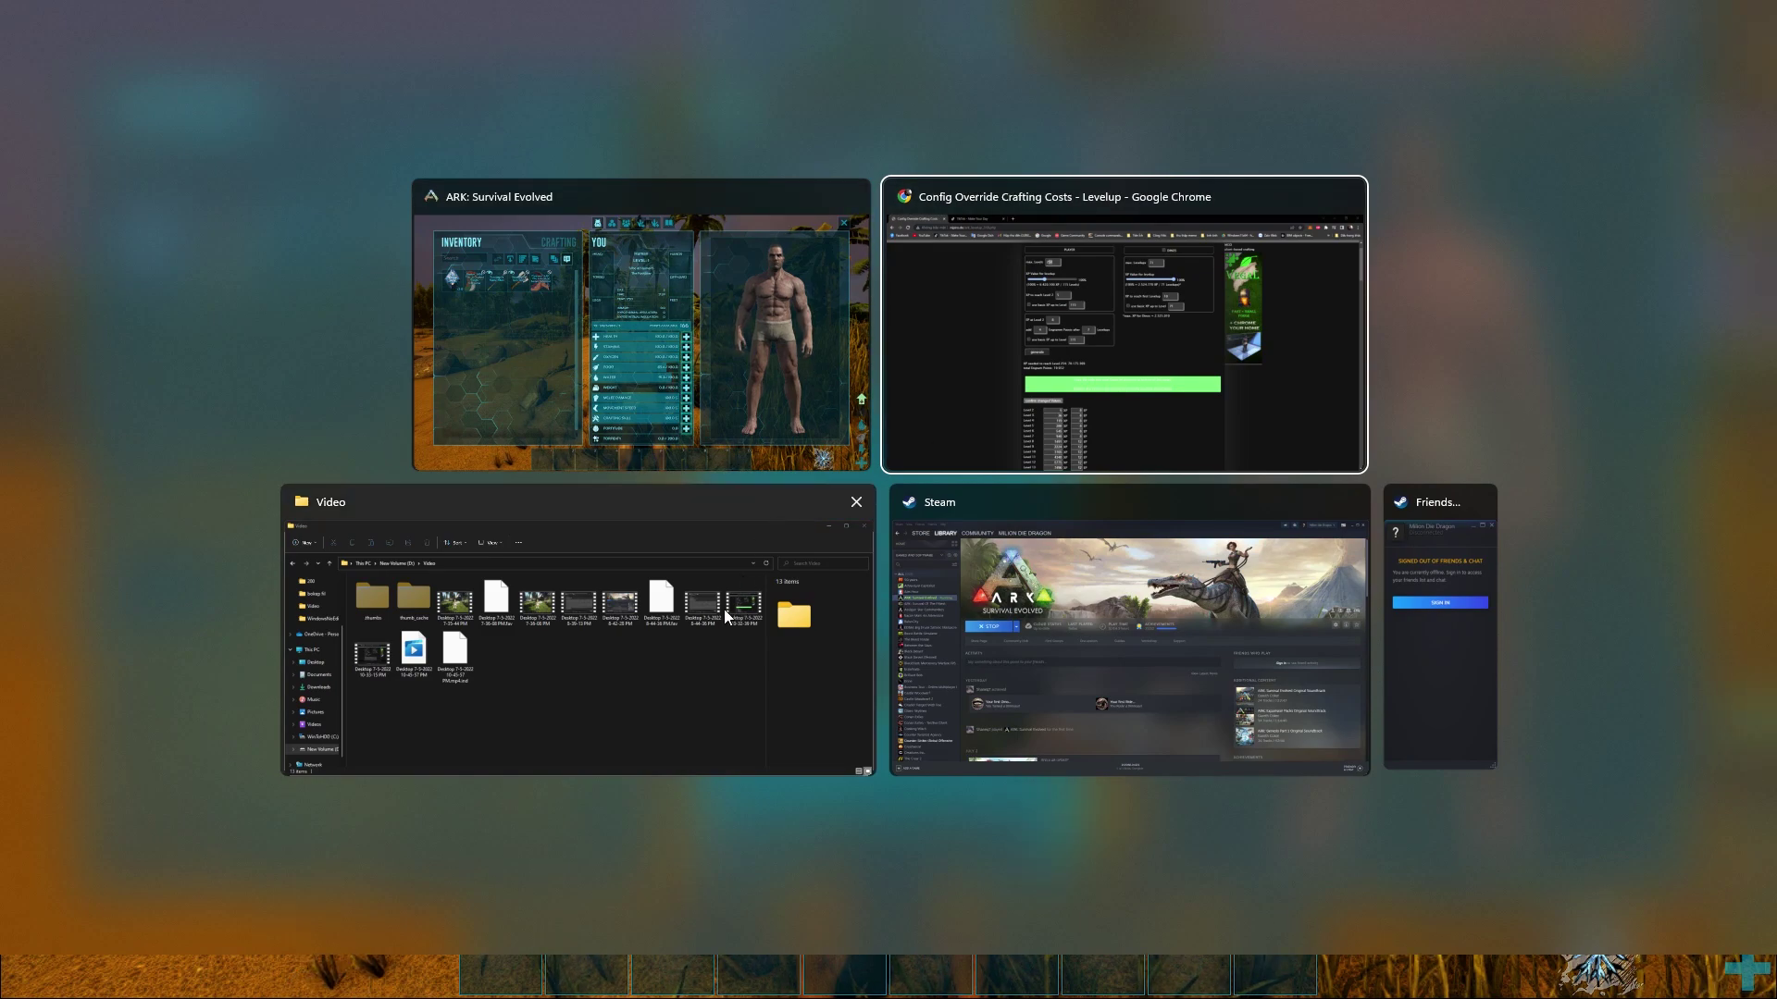
click(629, 661)
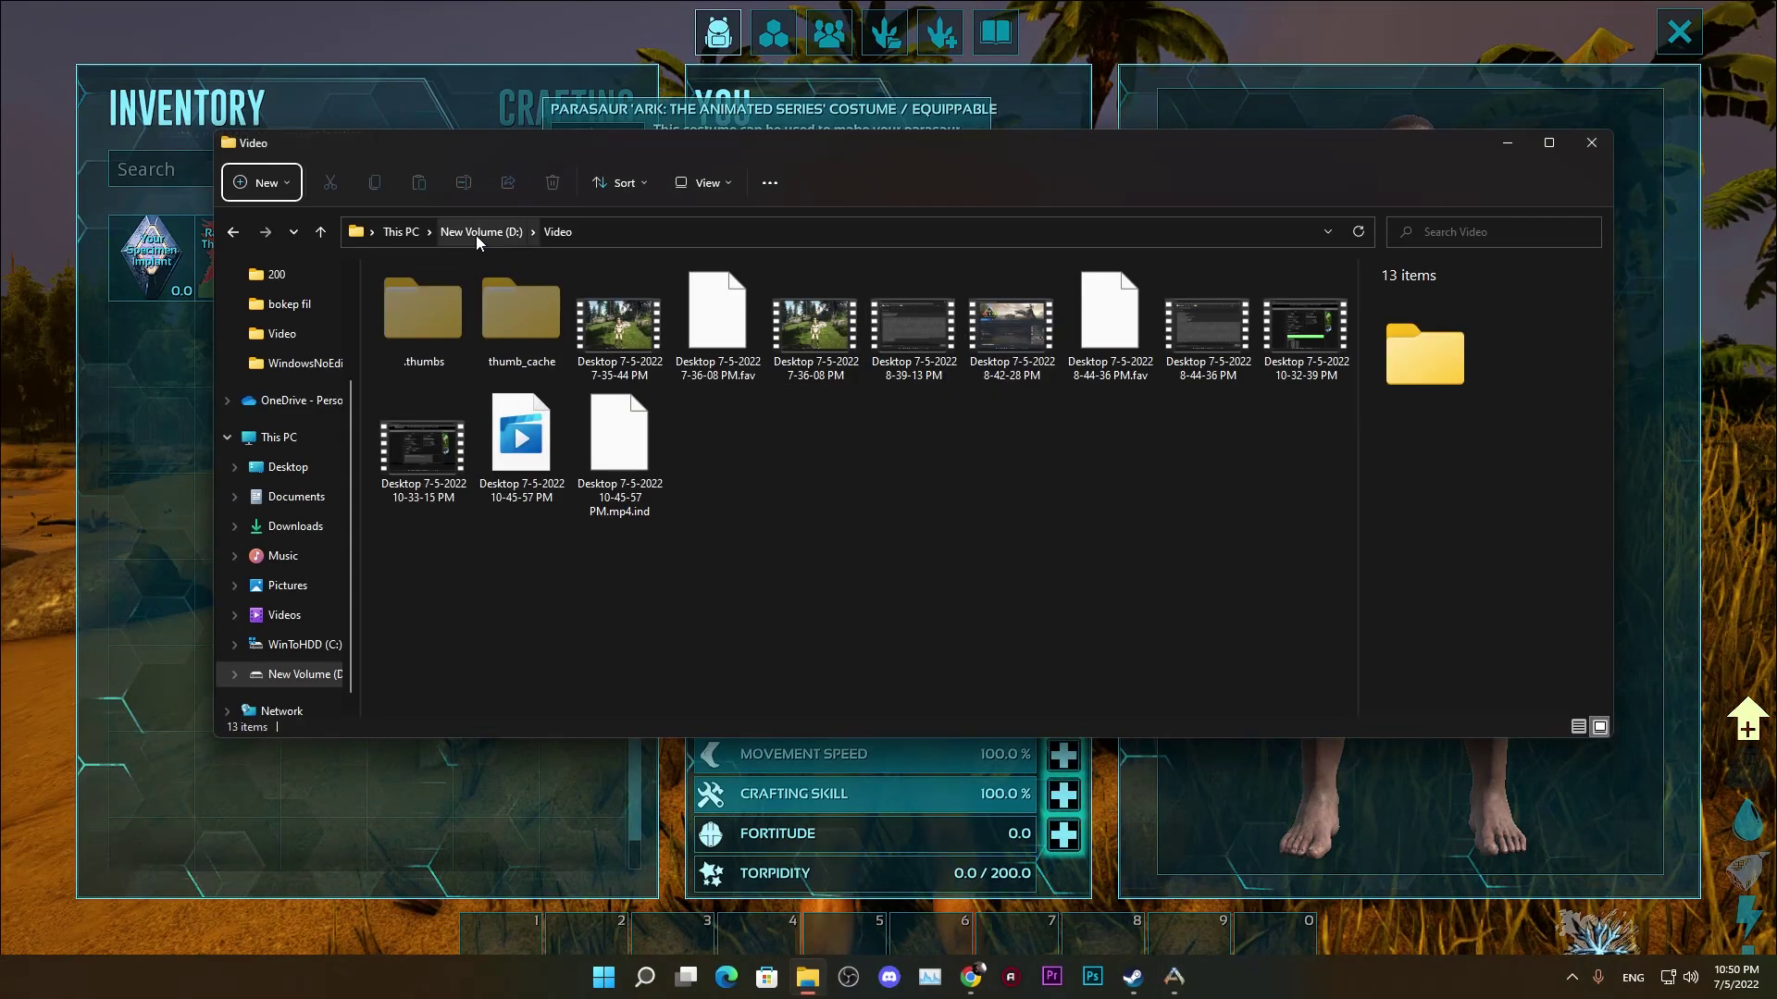
click(841, 574)
key(alt+Left)
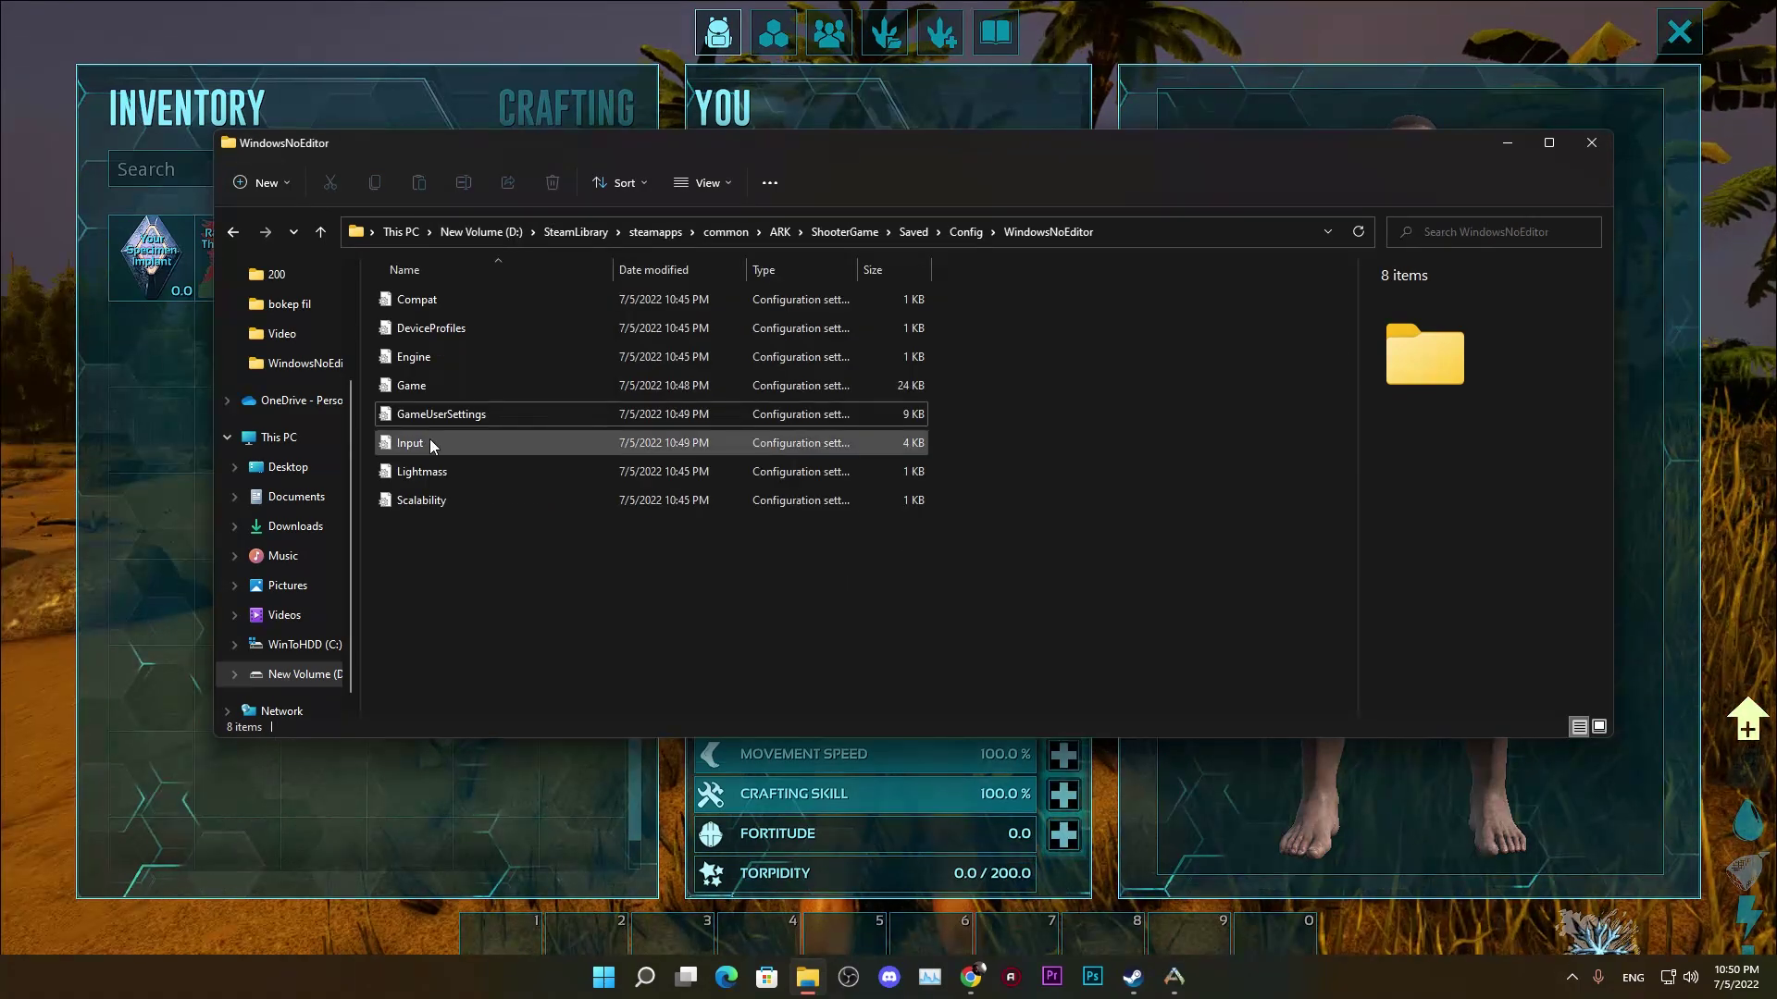
double_click(481, 385)
Step: Locate the last experience entry, ExperiencePointsForLevel[252], at the end of the LevelExperienceRampOverrides line
scroll(849, 624, down, 9)
scroll(849, 623, down, 15)
scroll(1091, 425, up, 7)
drag(1392, 714, 1522, 720)
drag(1380, 735, 1344, 712)
drag(921, 848, 996, 846)
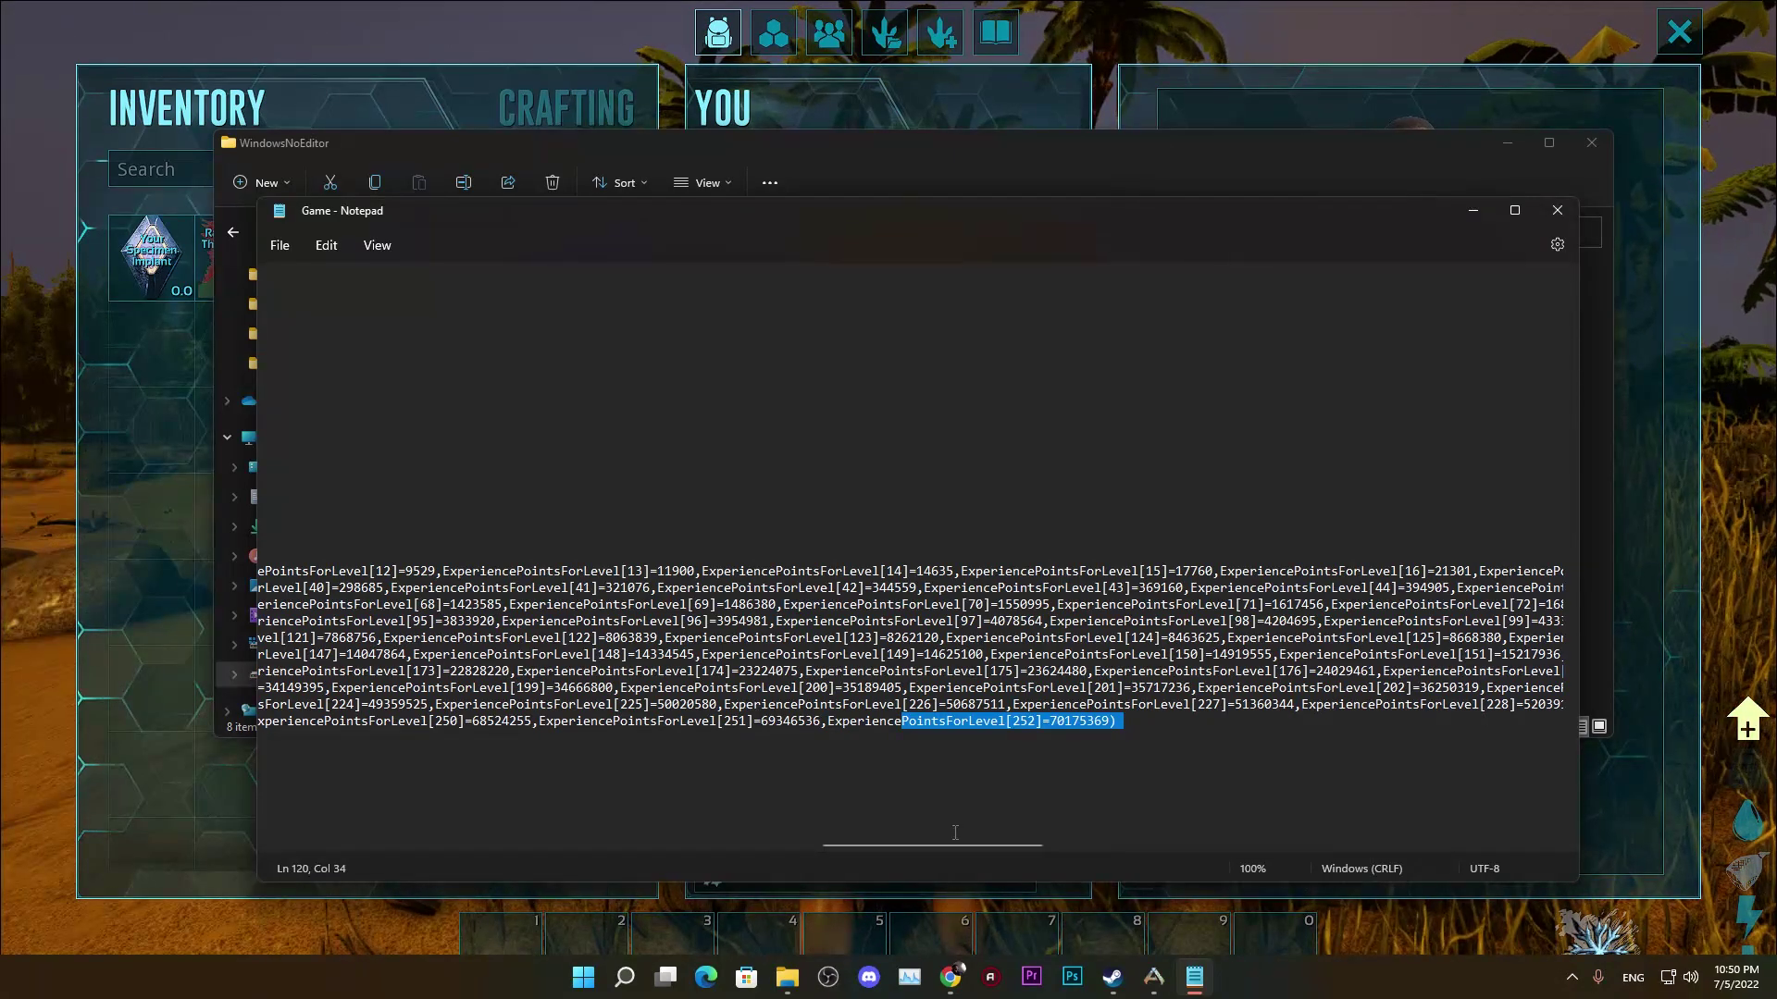
click(1044, 722)
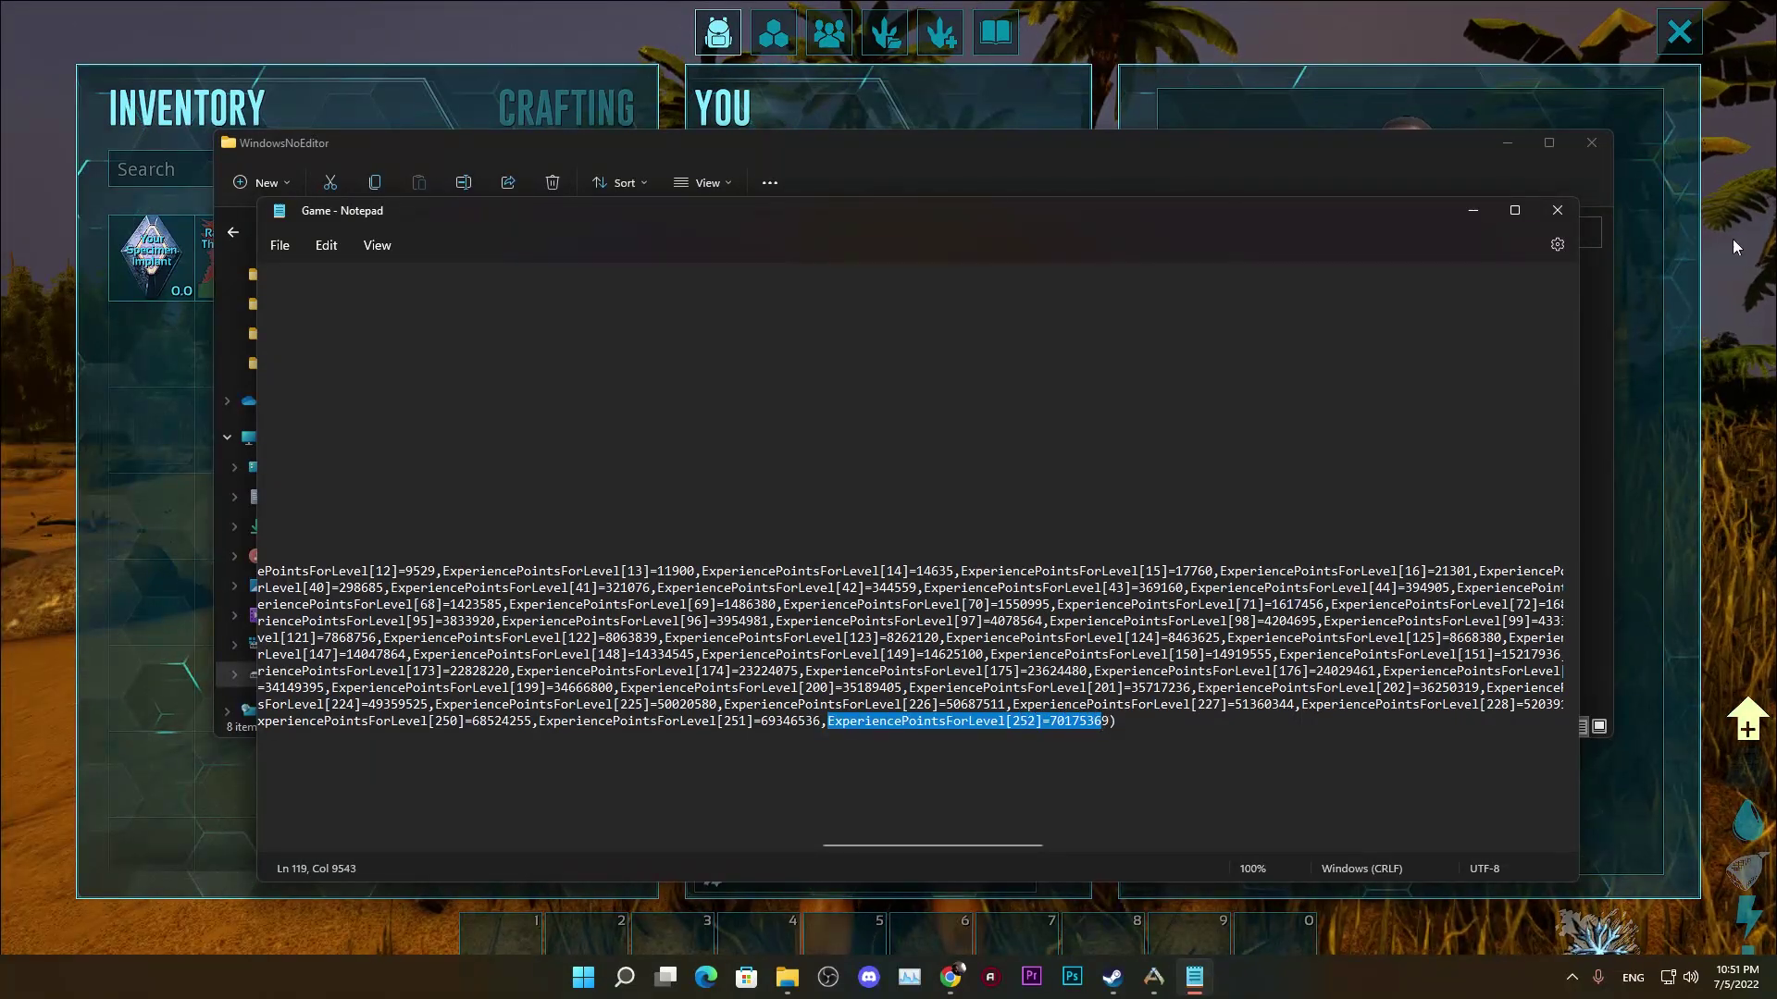
click(880, 723)
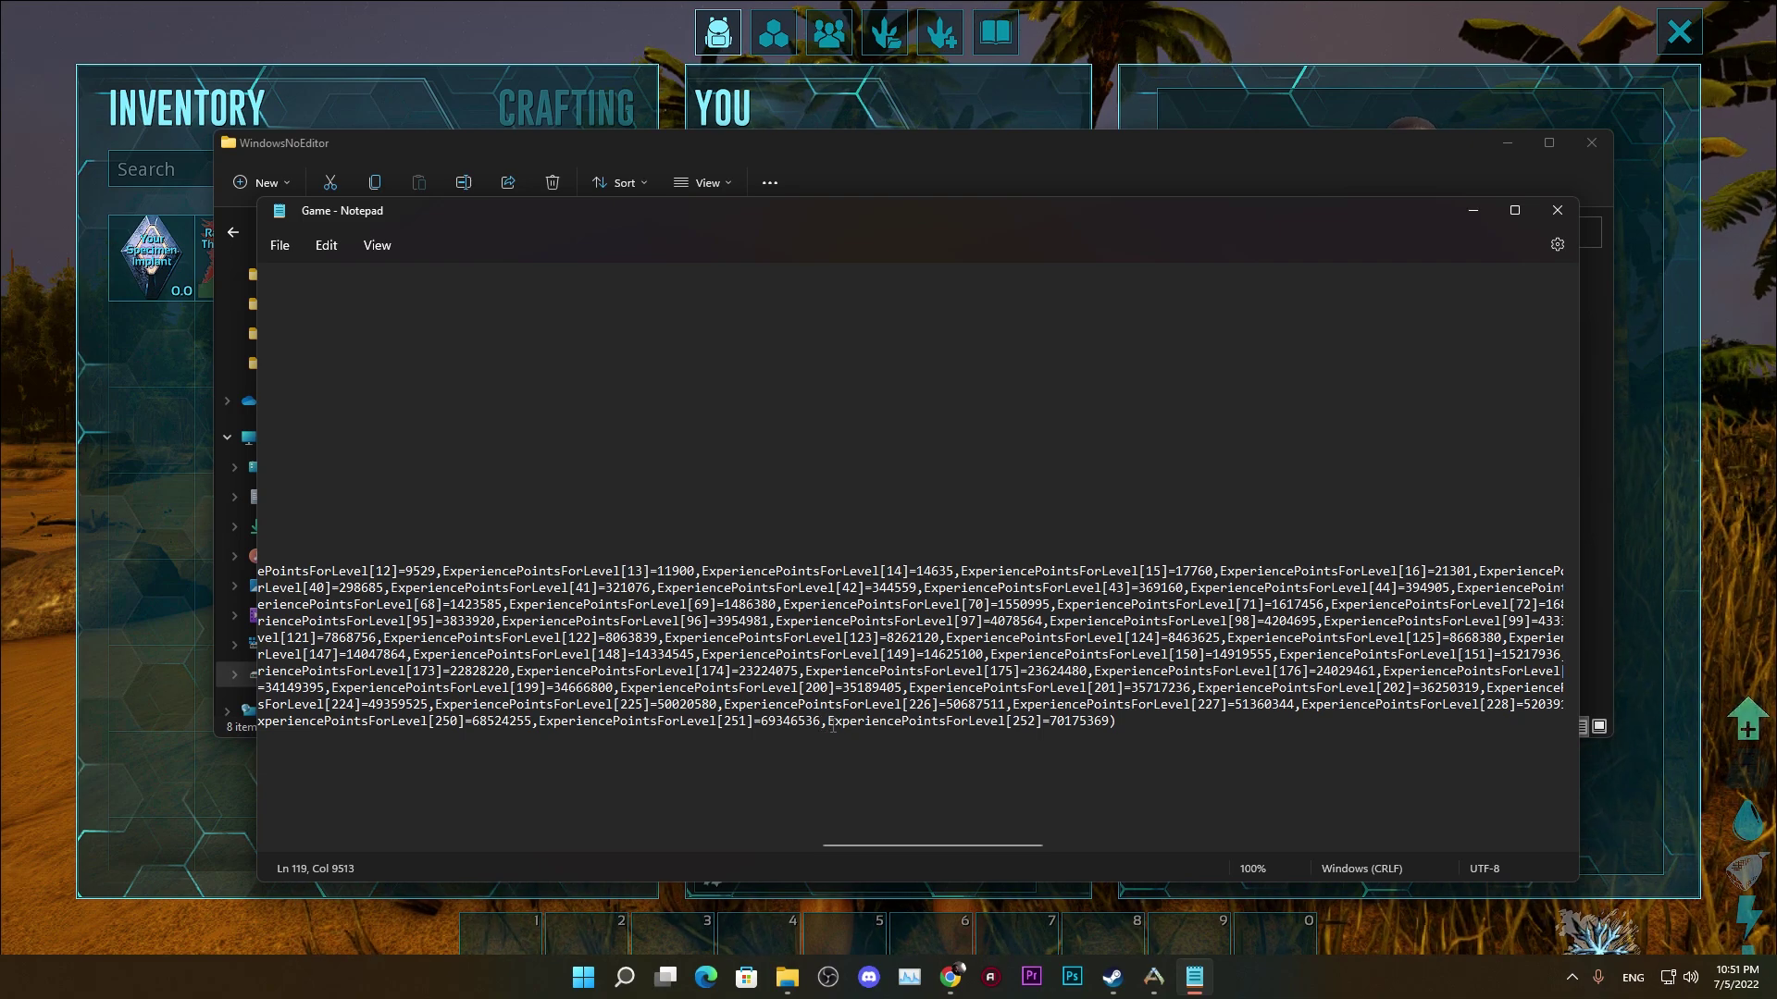
Step: Append ExperiencePointsForLevel[253]=70175370 and ExperiencePointsForLevel[254]=70175371 after the level 252 entry, keeping the closing parenthesis at the line's end
drag(832, 727, 1024, 724)
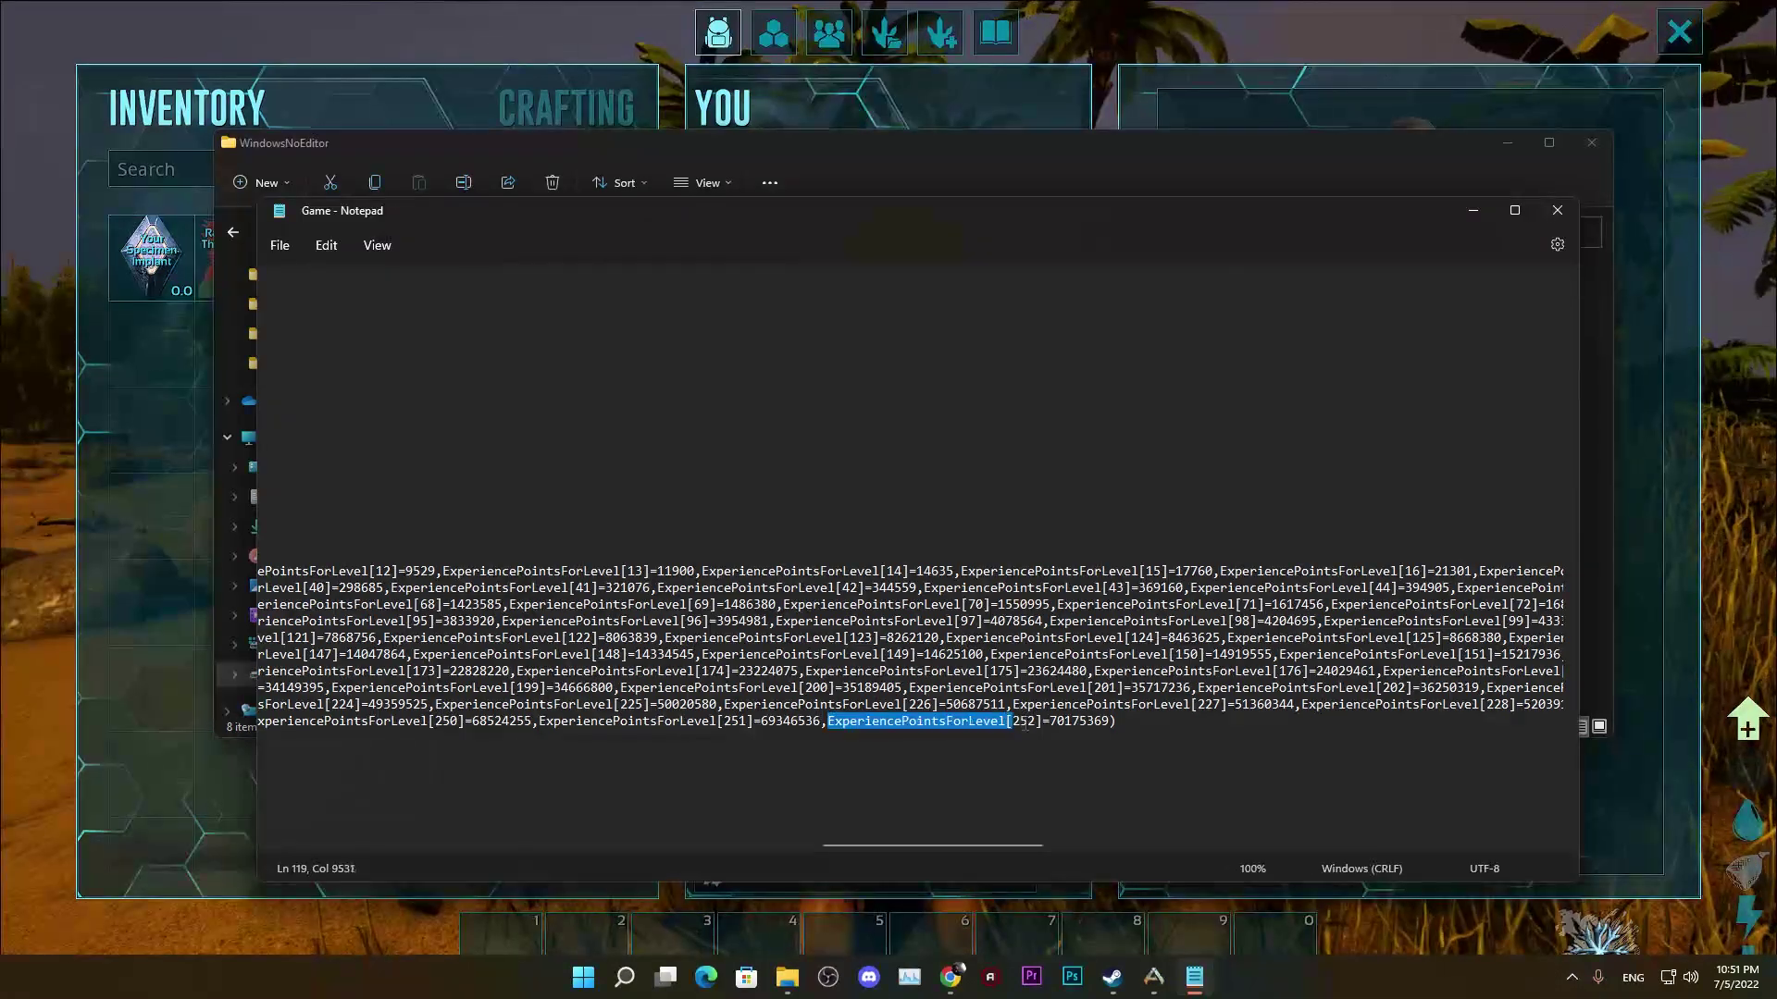
click(1113, 723)
key(BackSpace)
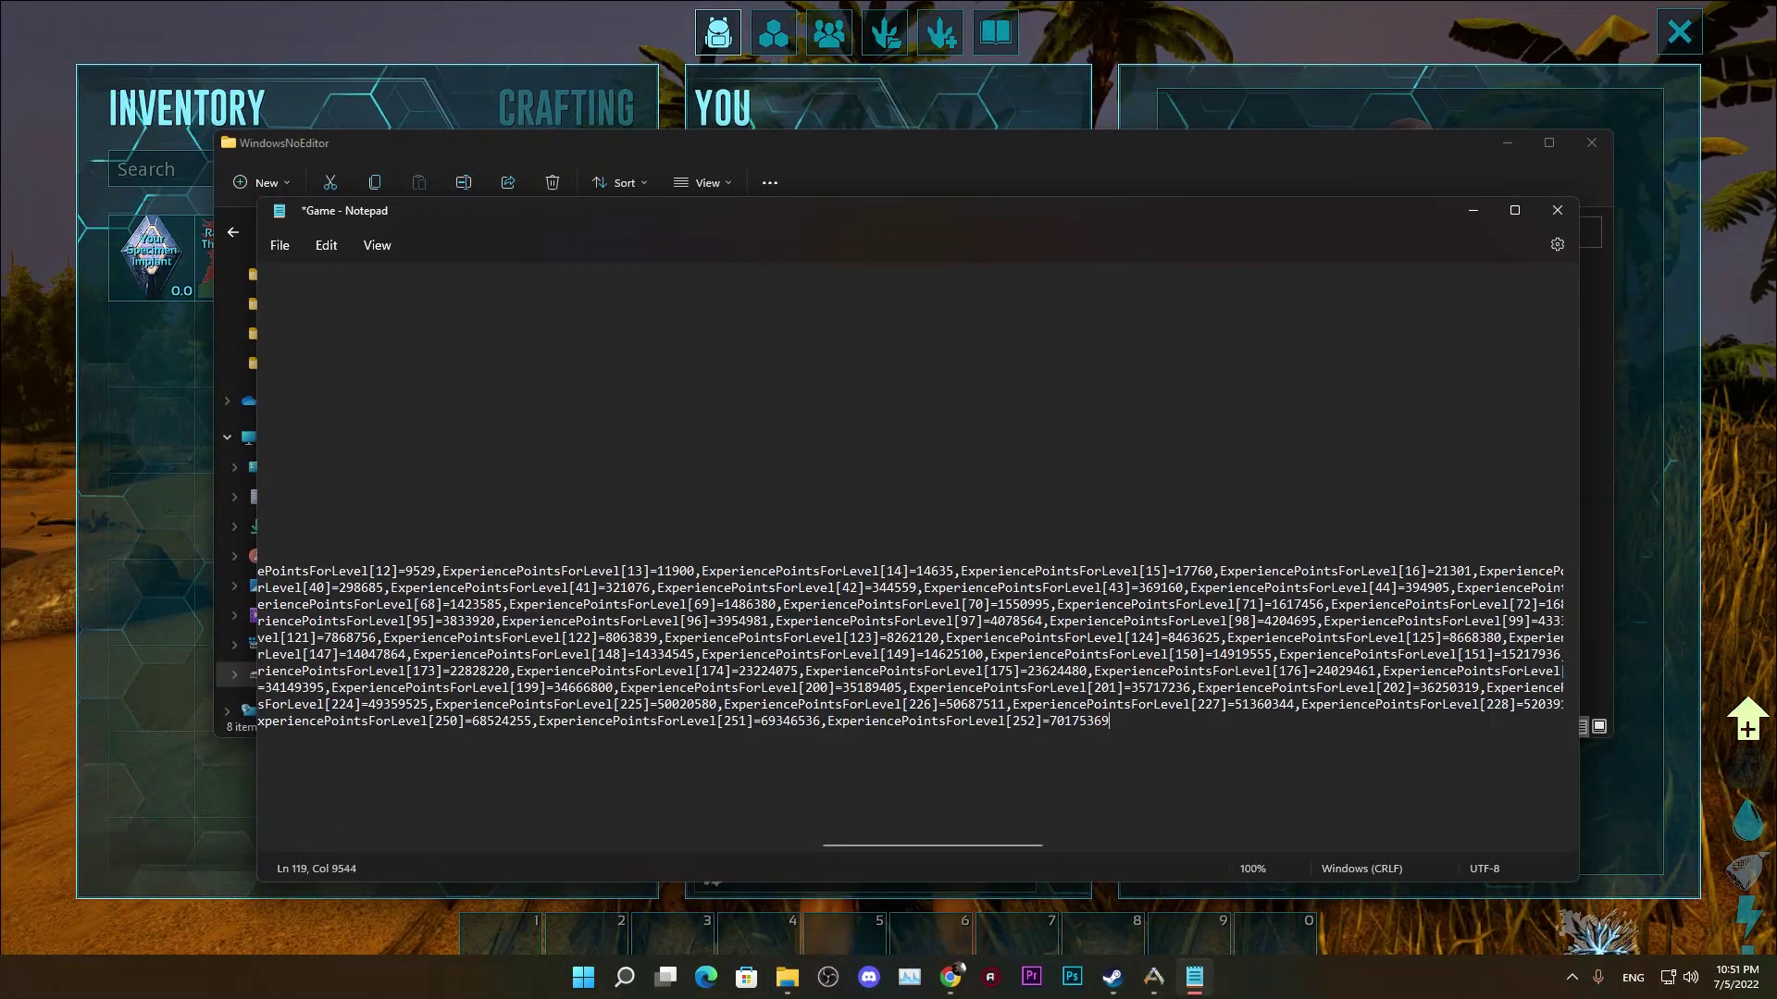
text(ExperiencePointsForLevel[252]=70175369)
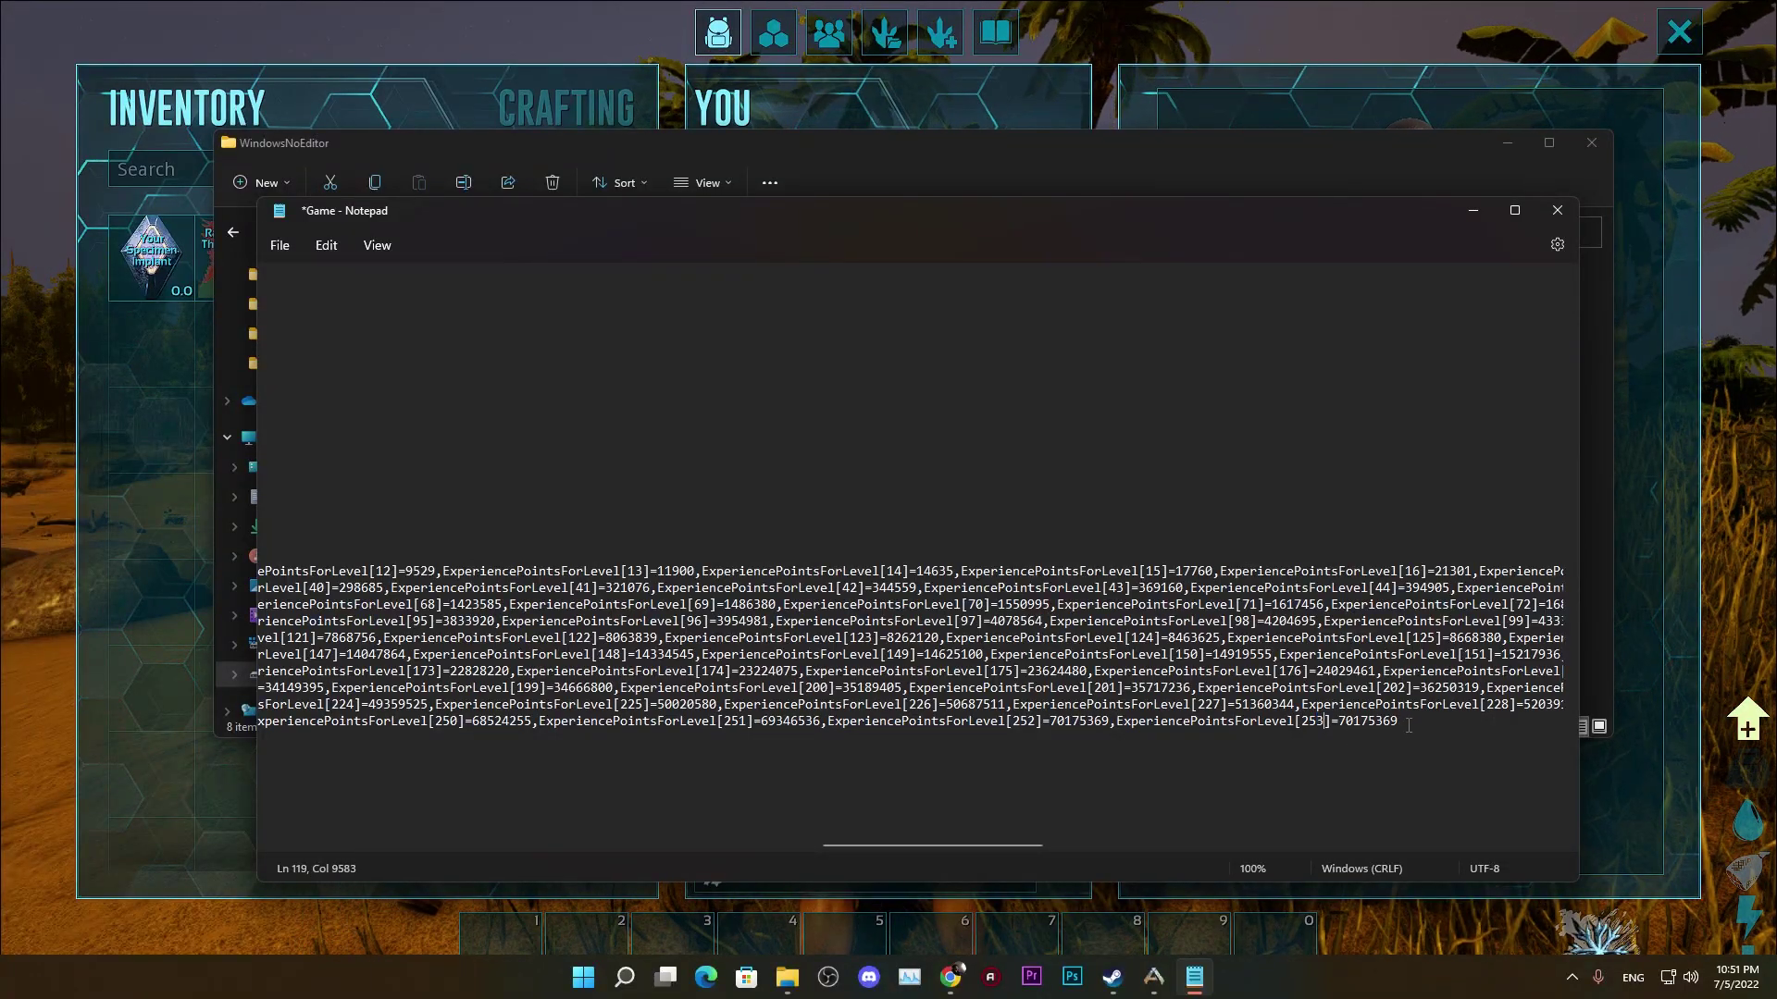
text(,ExperiencePointsForLevel[252]=70175369)
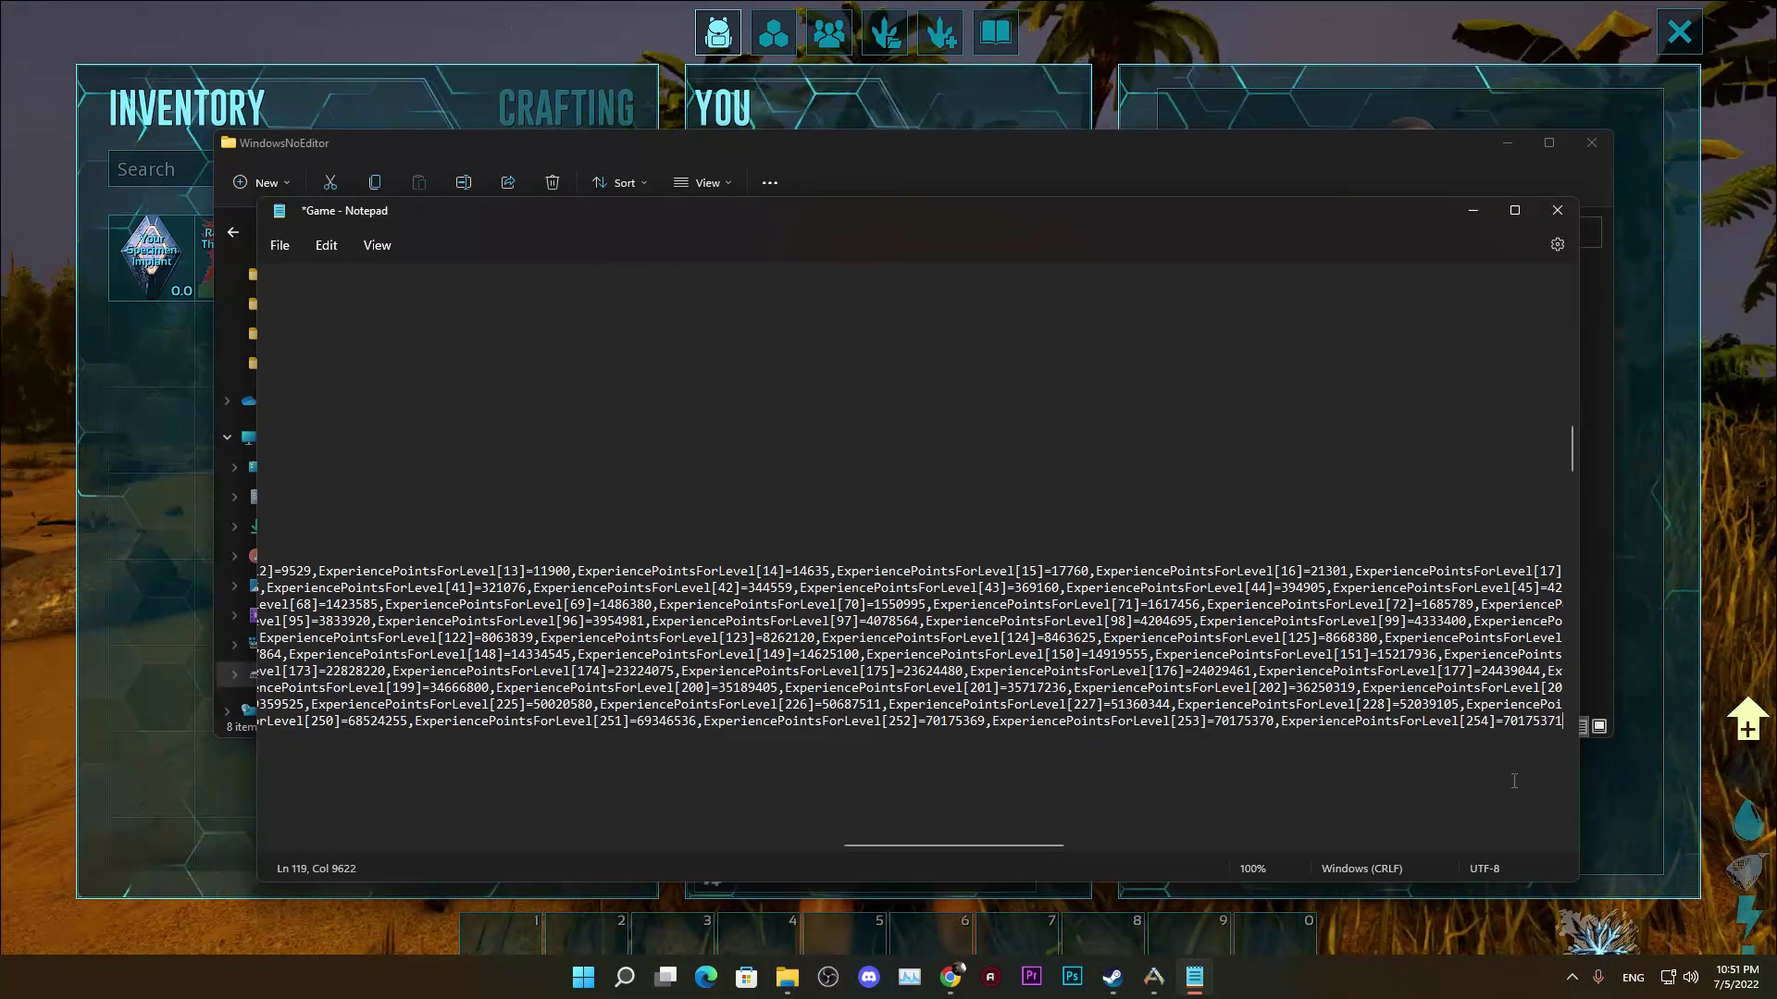
text())
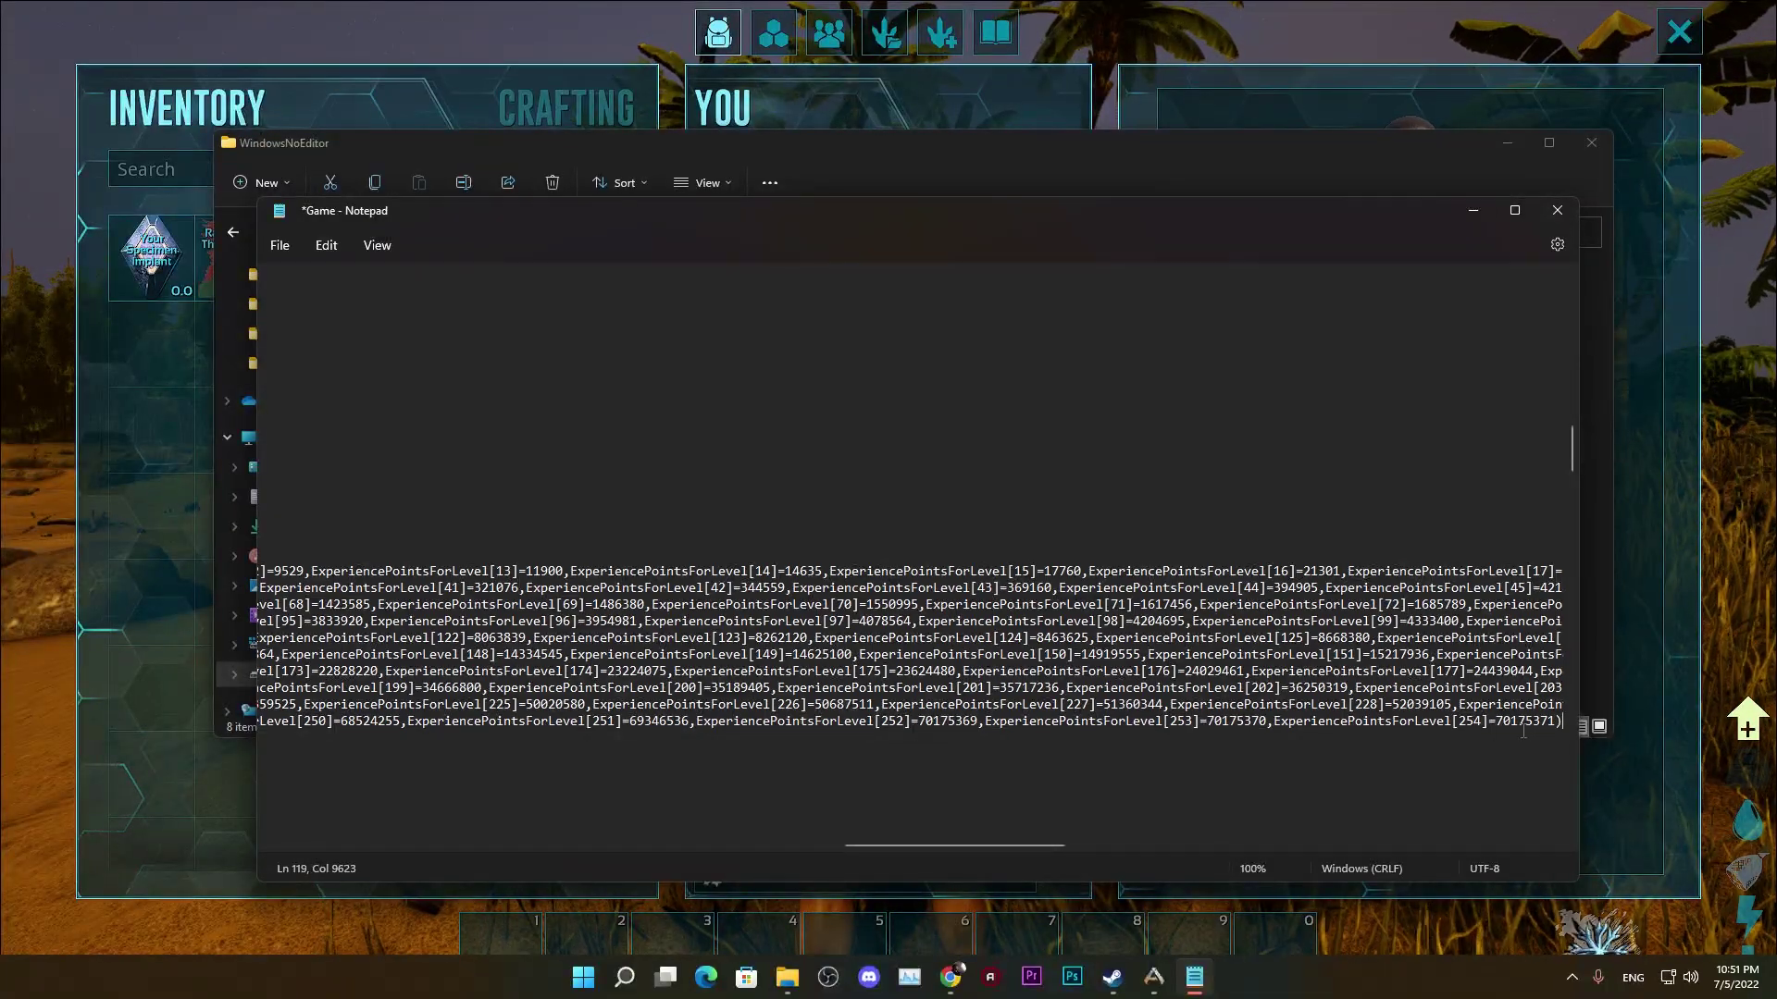
Step: Close the Game configuration file without saving, switch back to ARK, and leave the character's inventory
click(1557, 210)
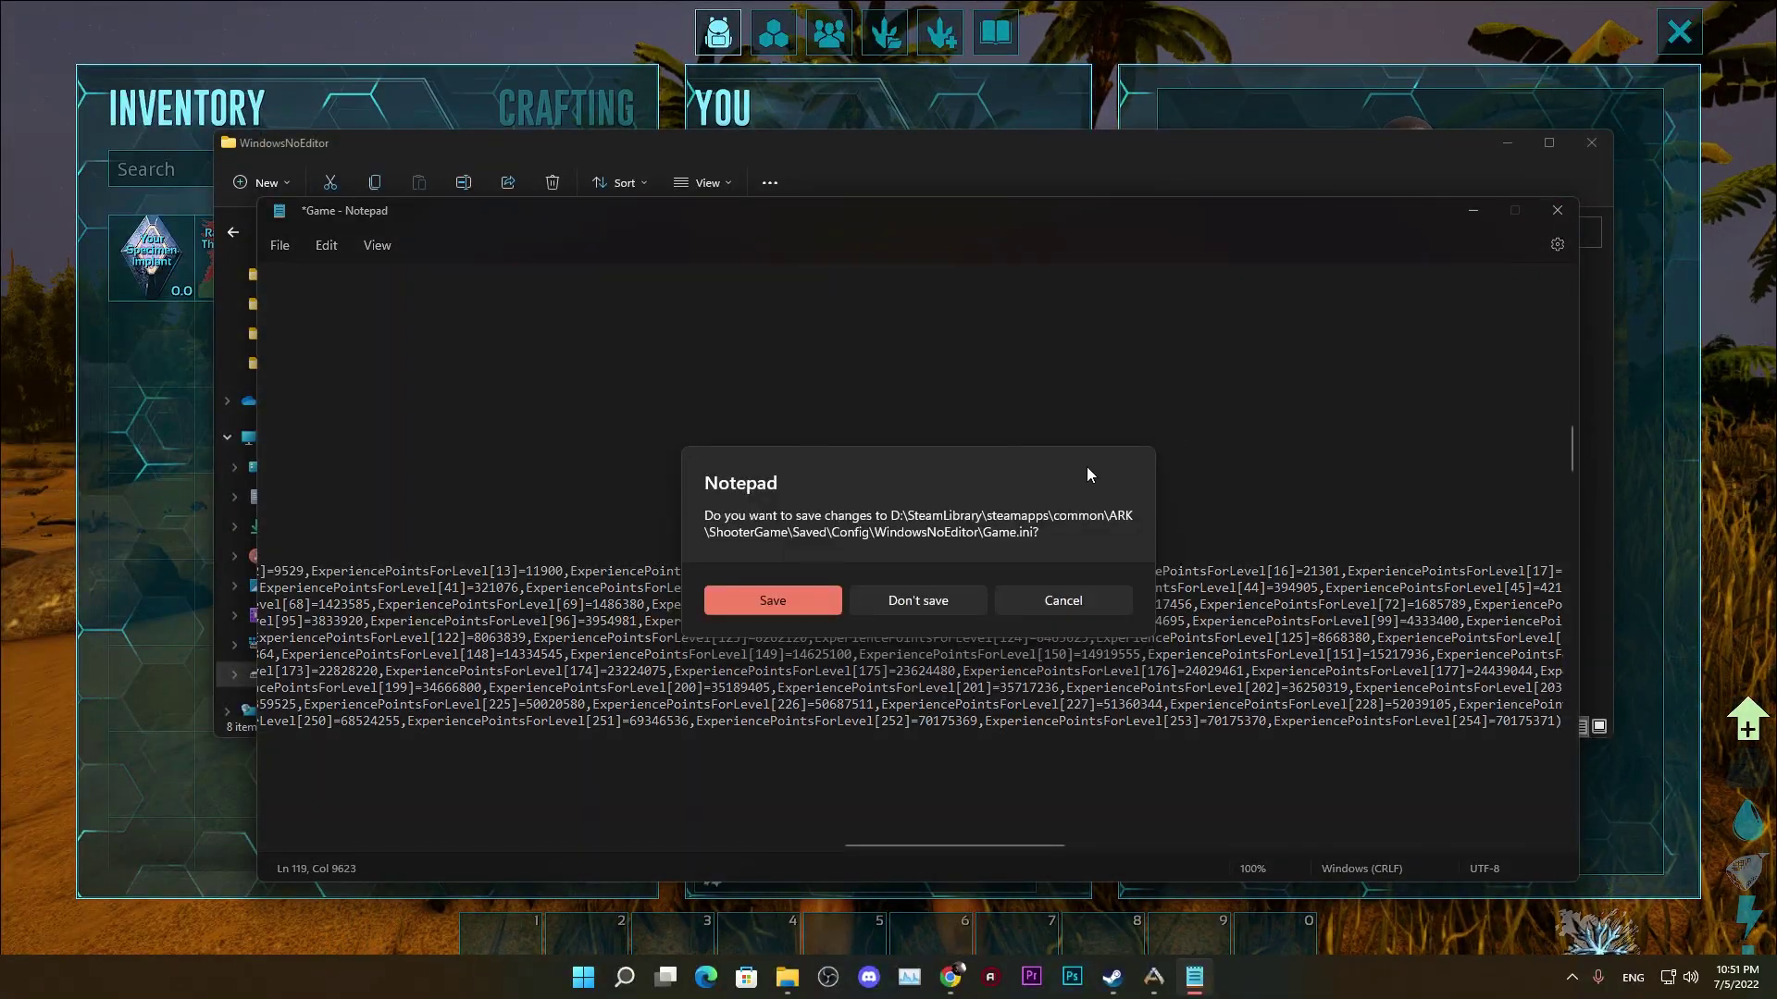
click(950, 602)
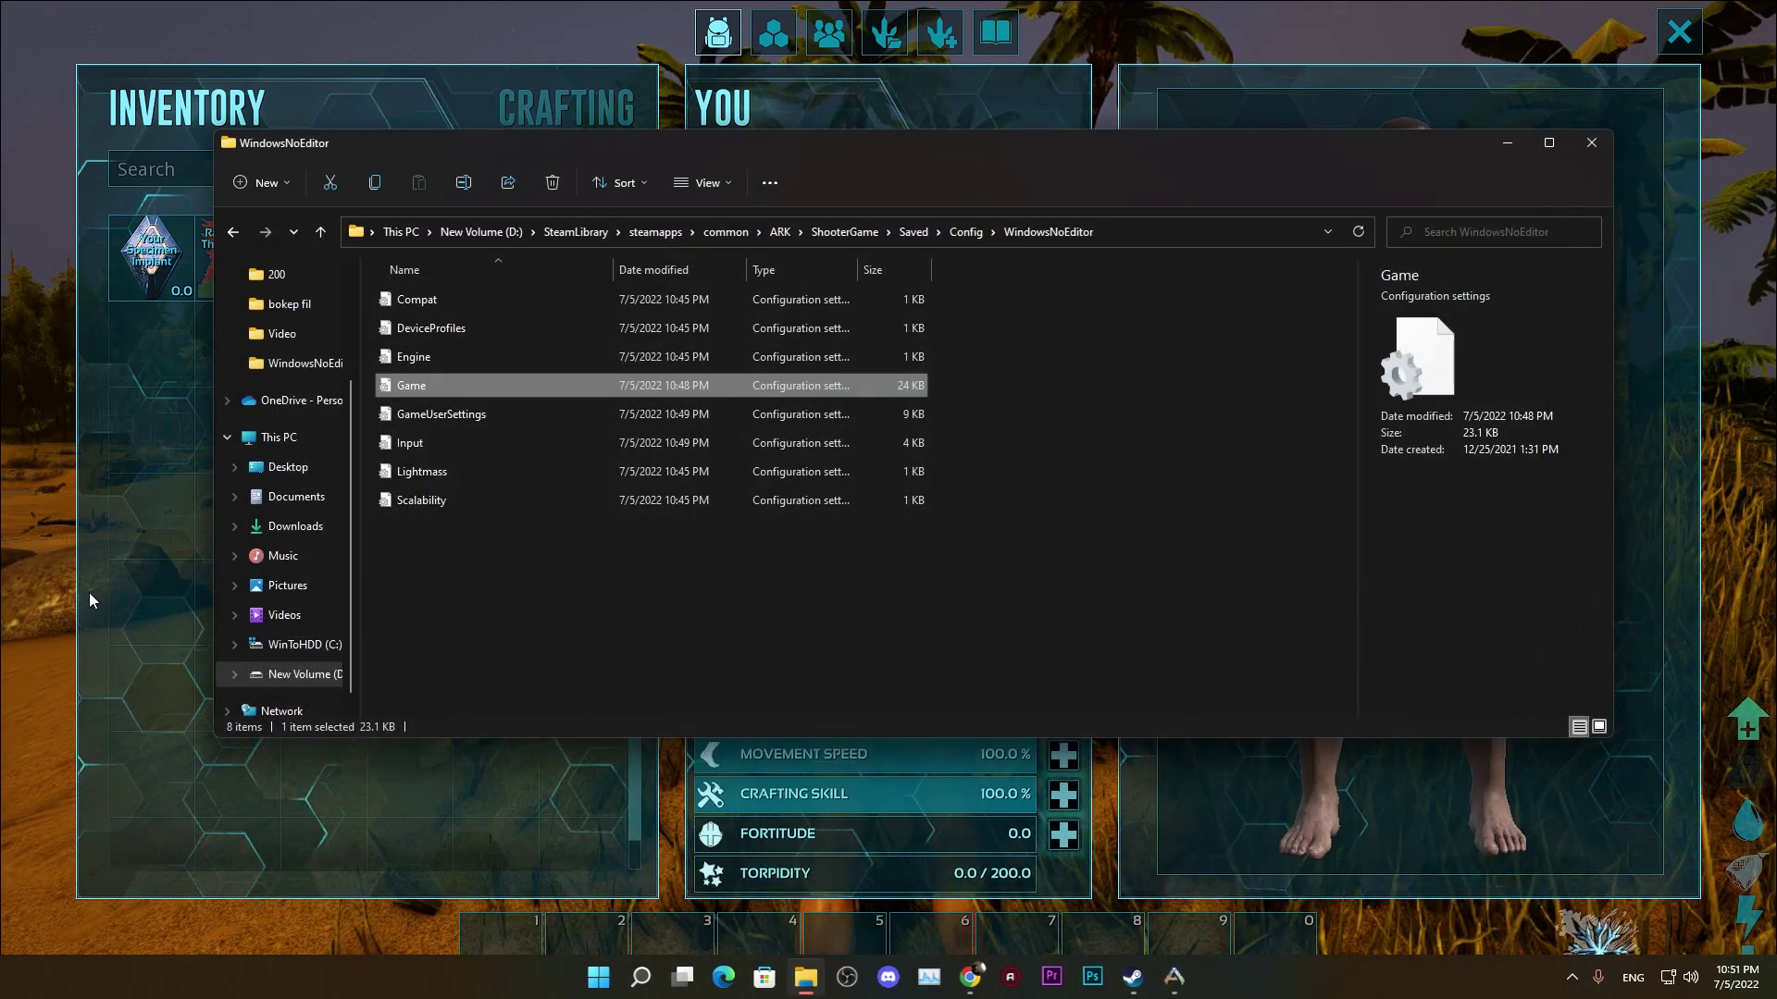
click(89, 592)
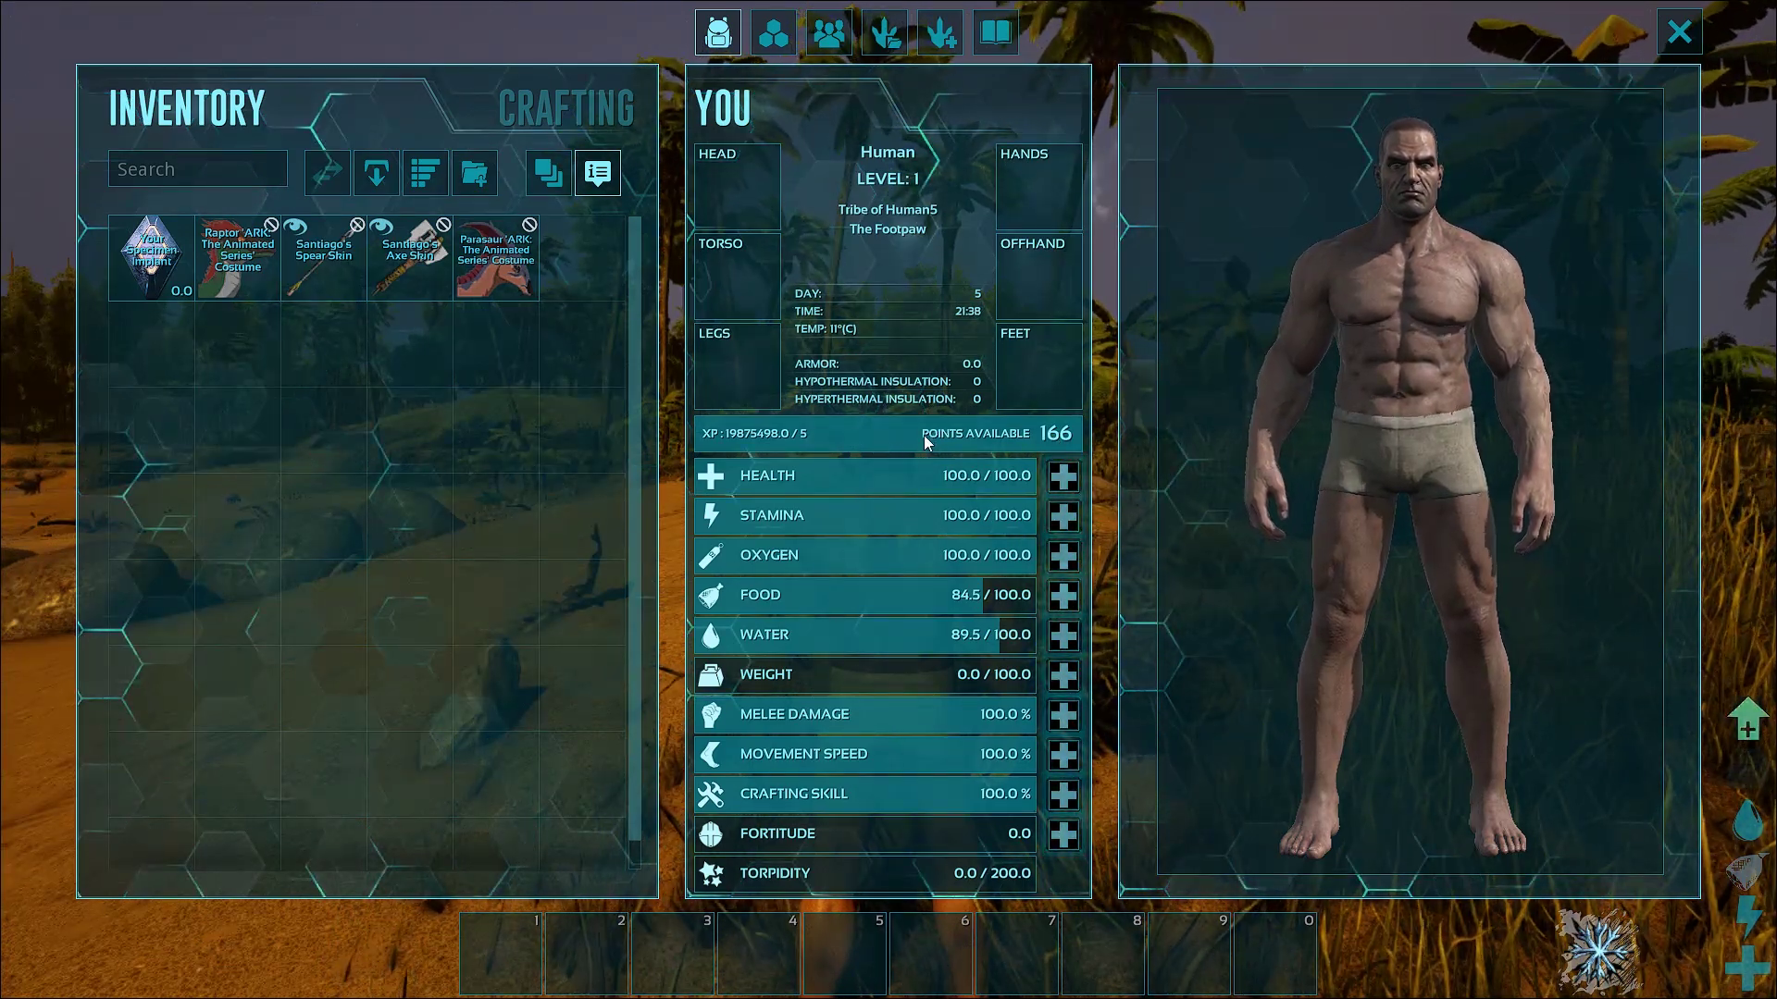
key(i)
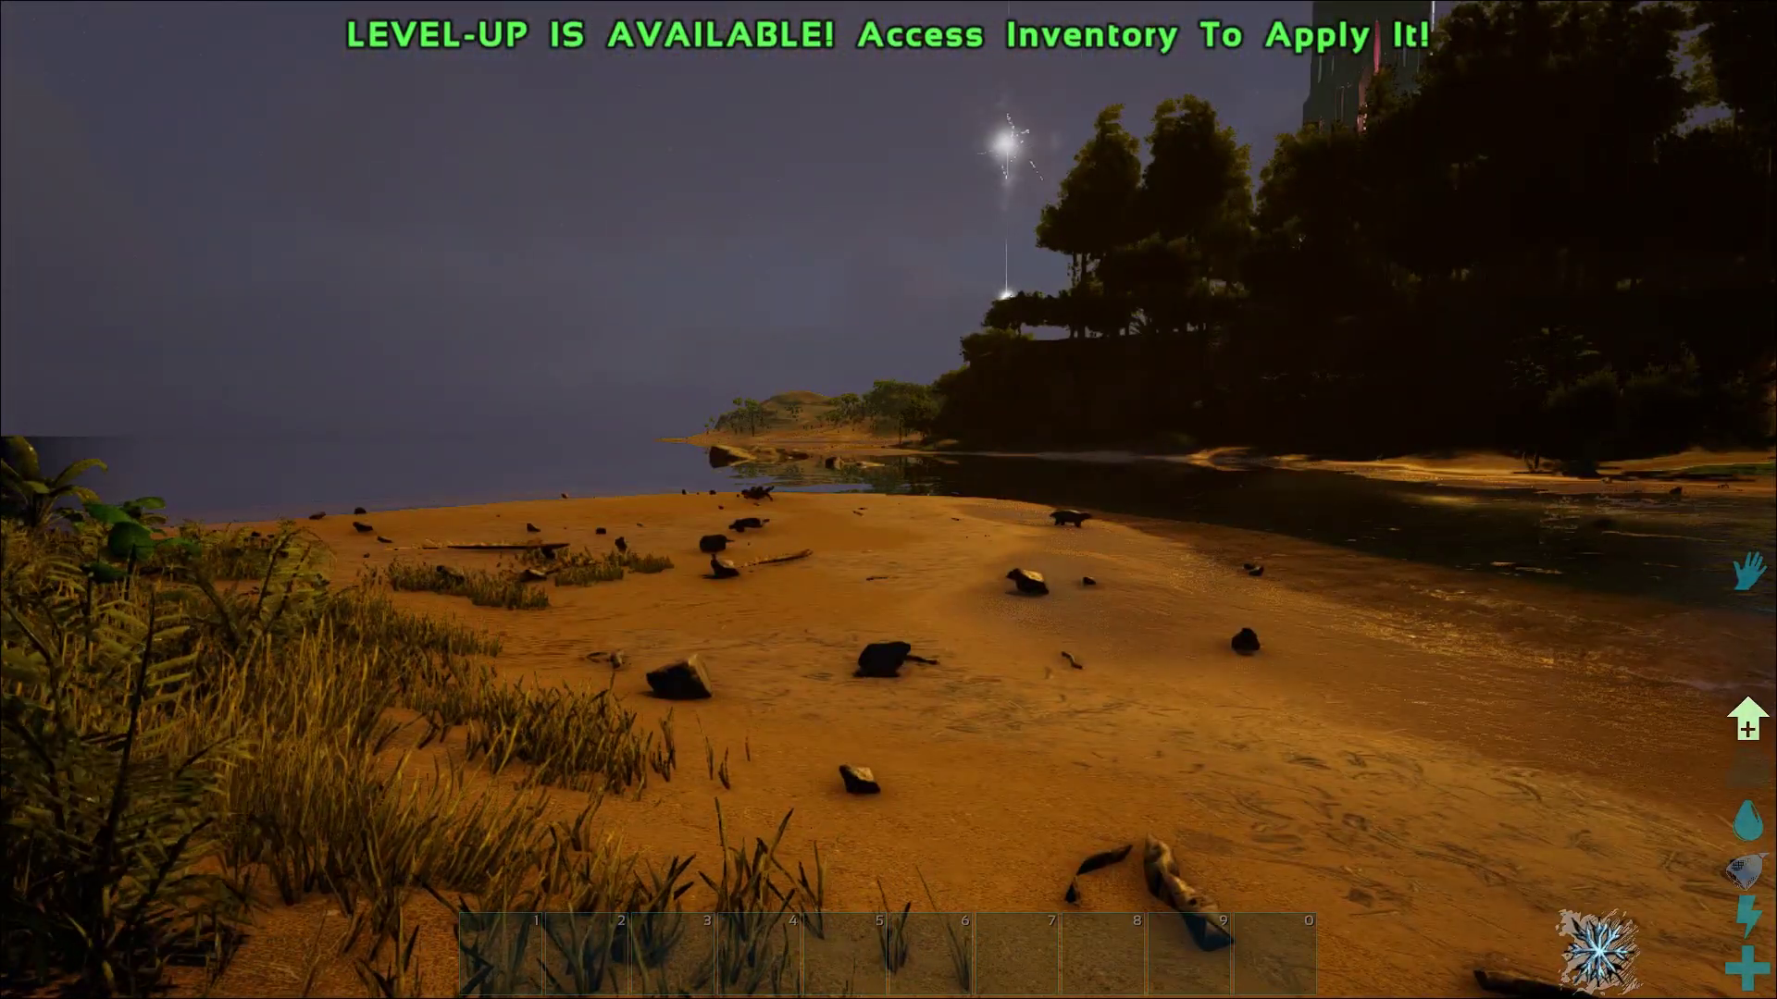
Step: Run the character into the village and check the level and experience in the inventory
scroll(888, 500, down, 3)
key(shift+w)
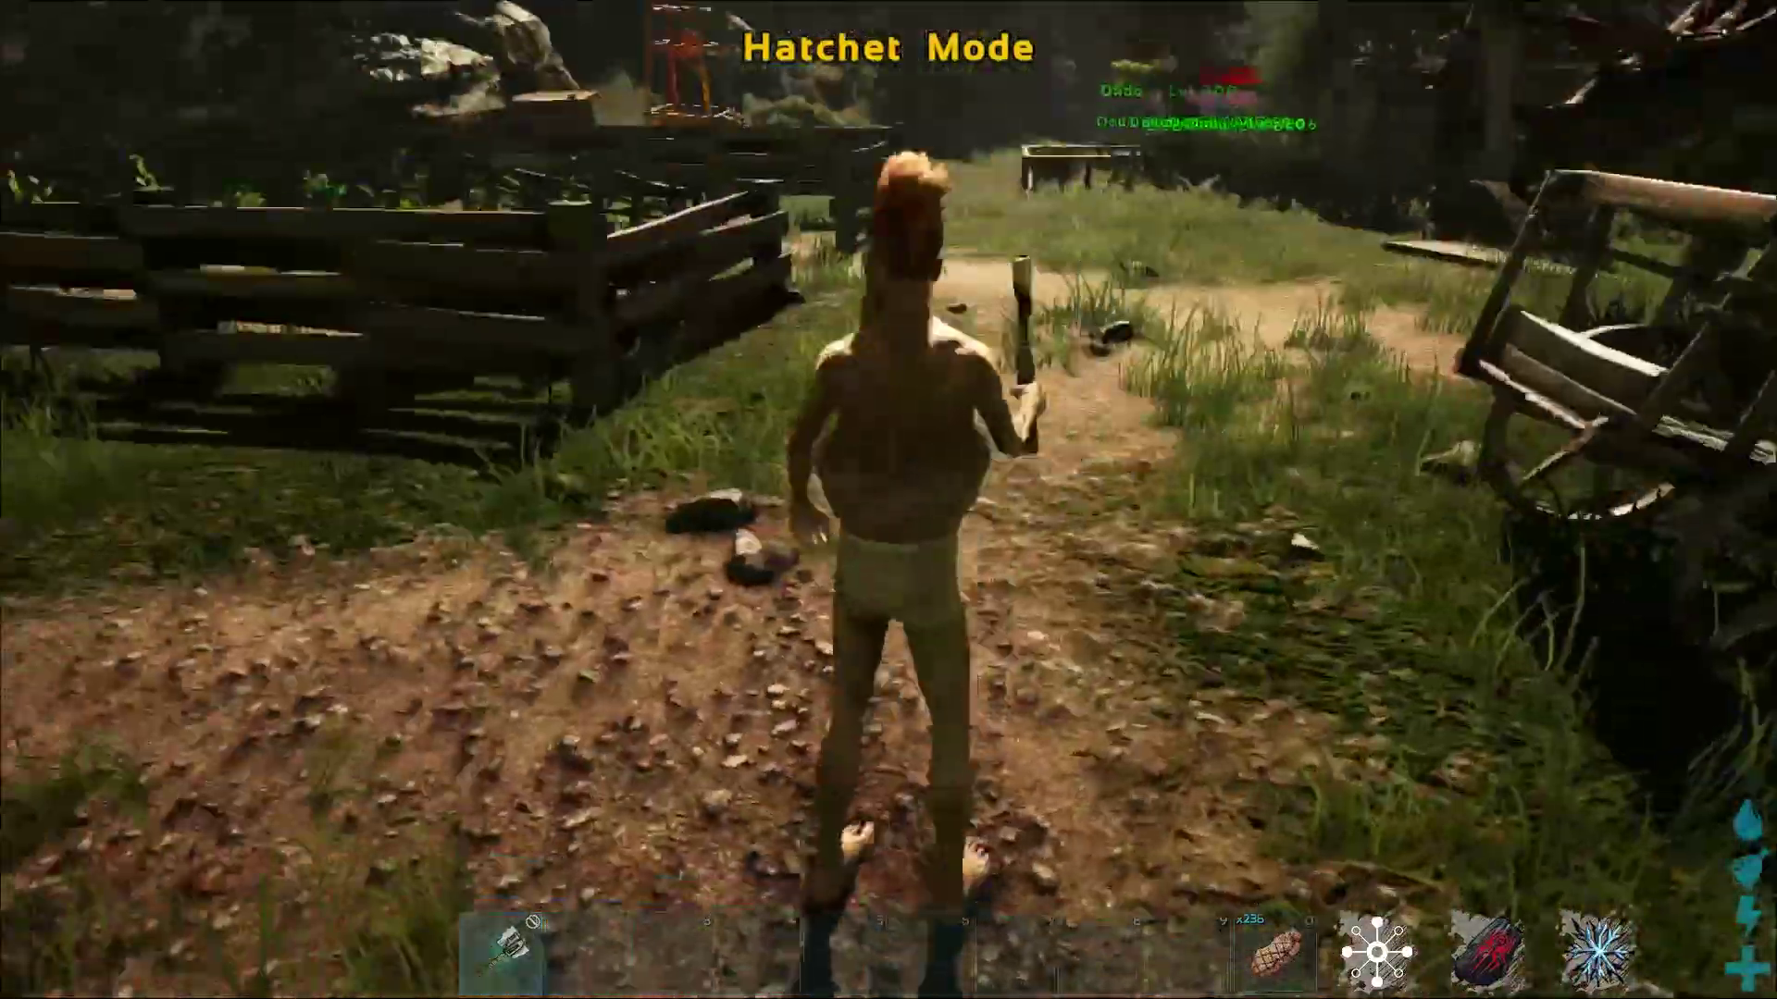
key(w)
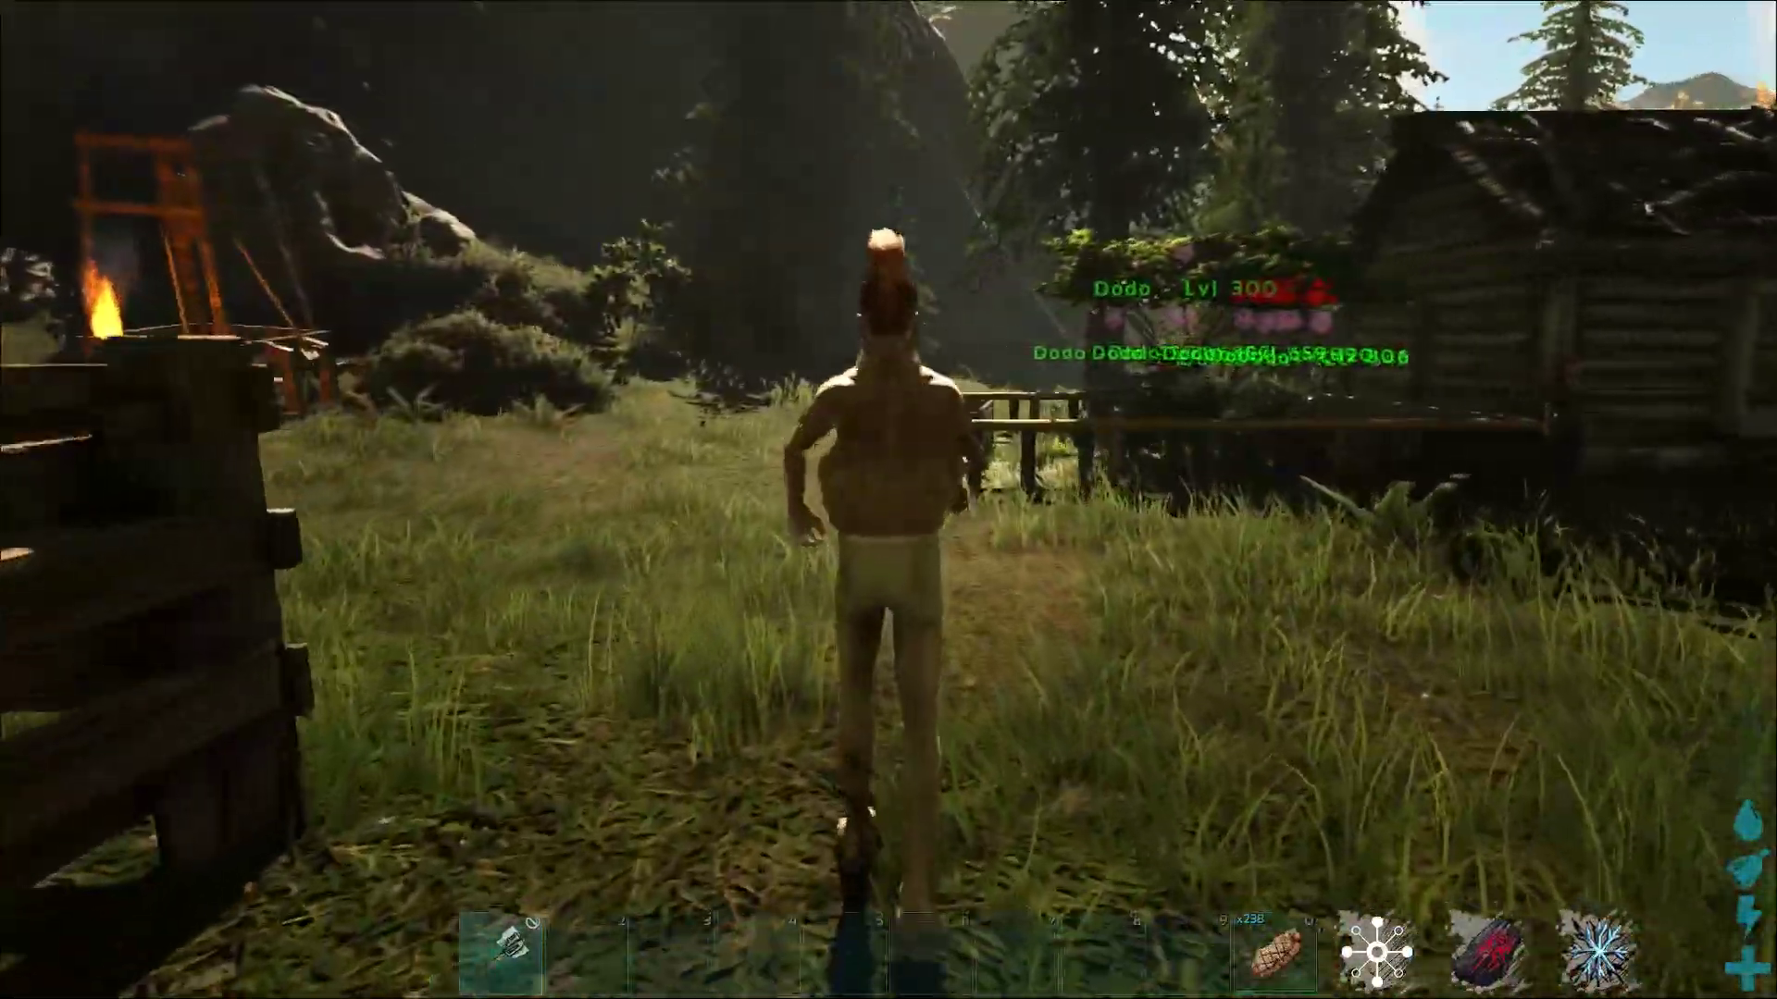
key(i)
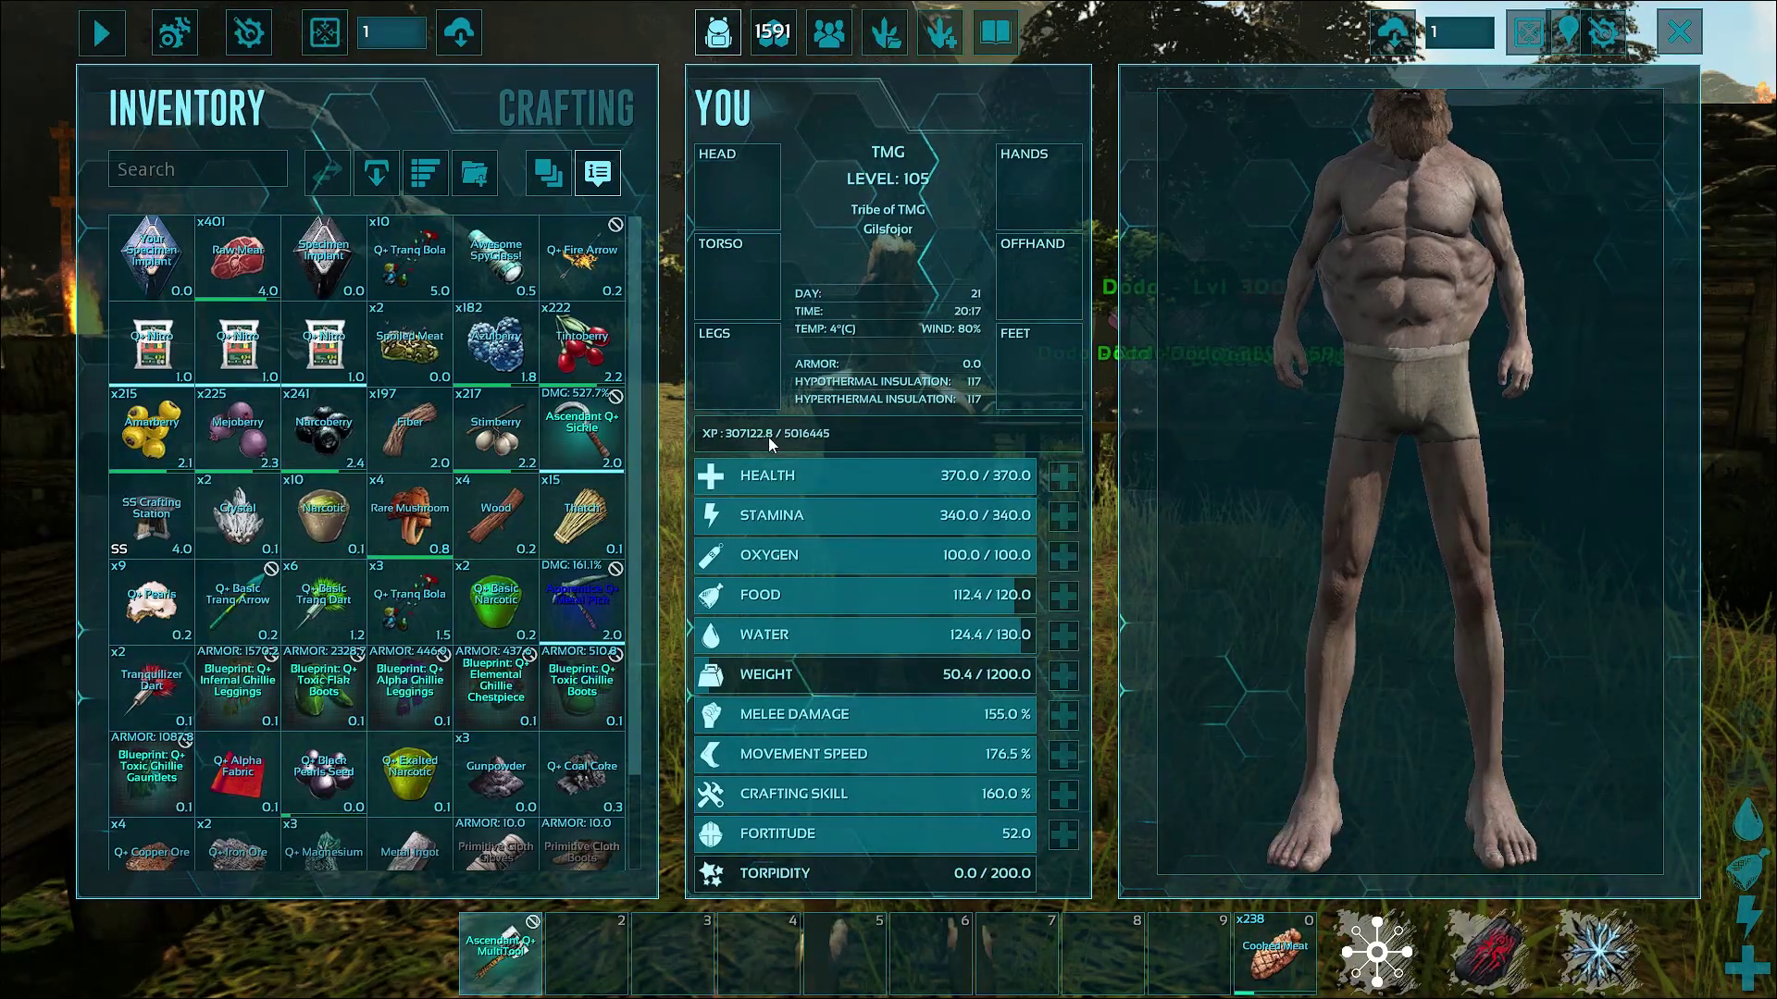
key(i)
Step: Run the character around the village to look at the tamed Pteranodon, Triceratops and surrounding buildings
key(w)
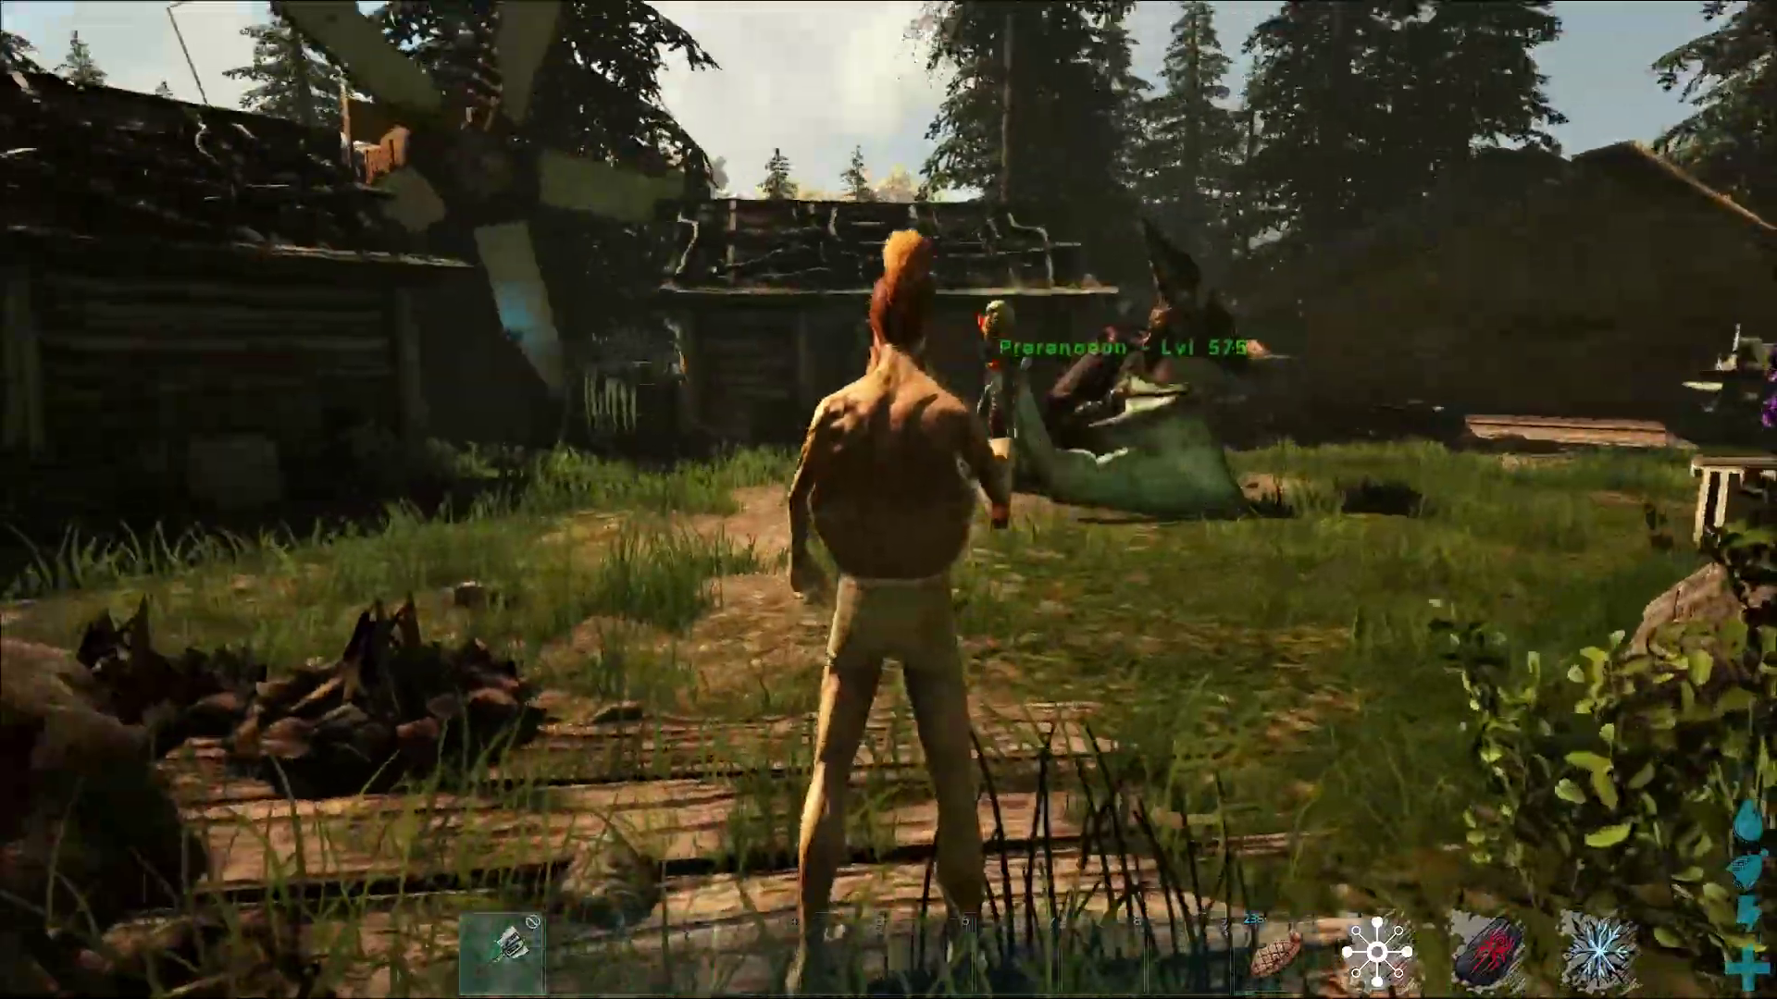
key(w)
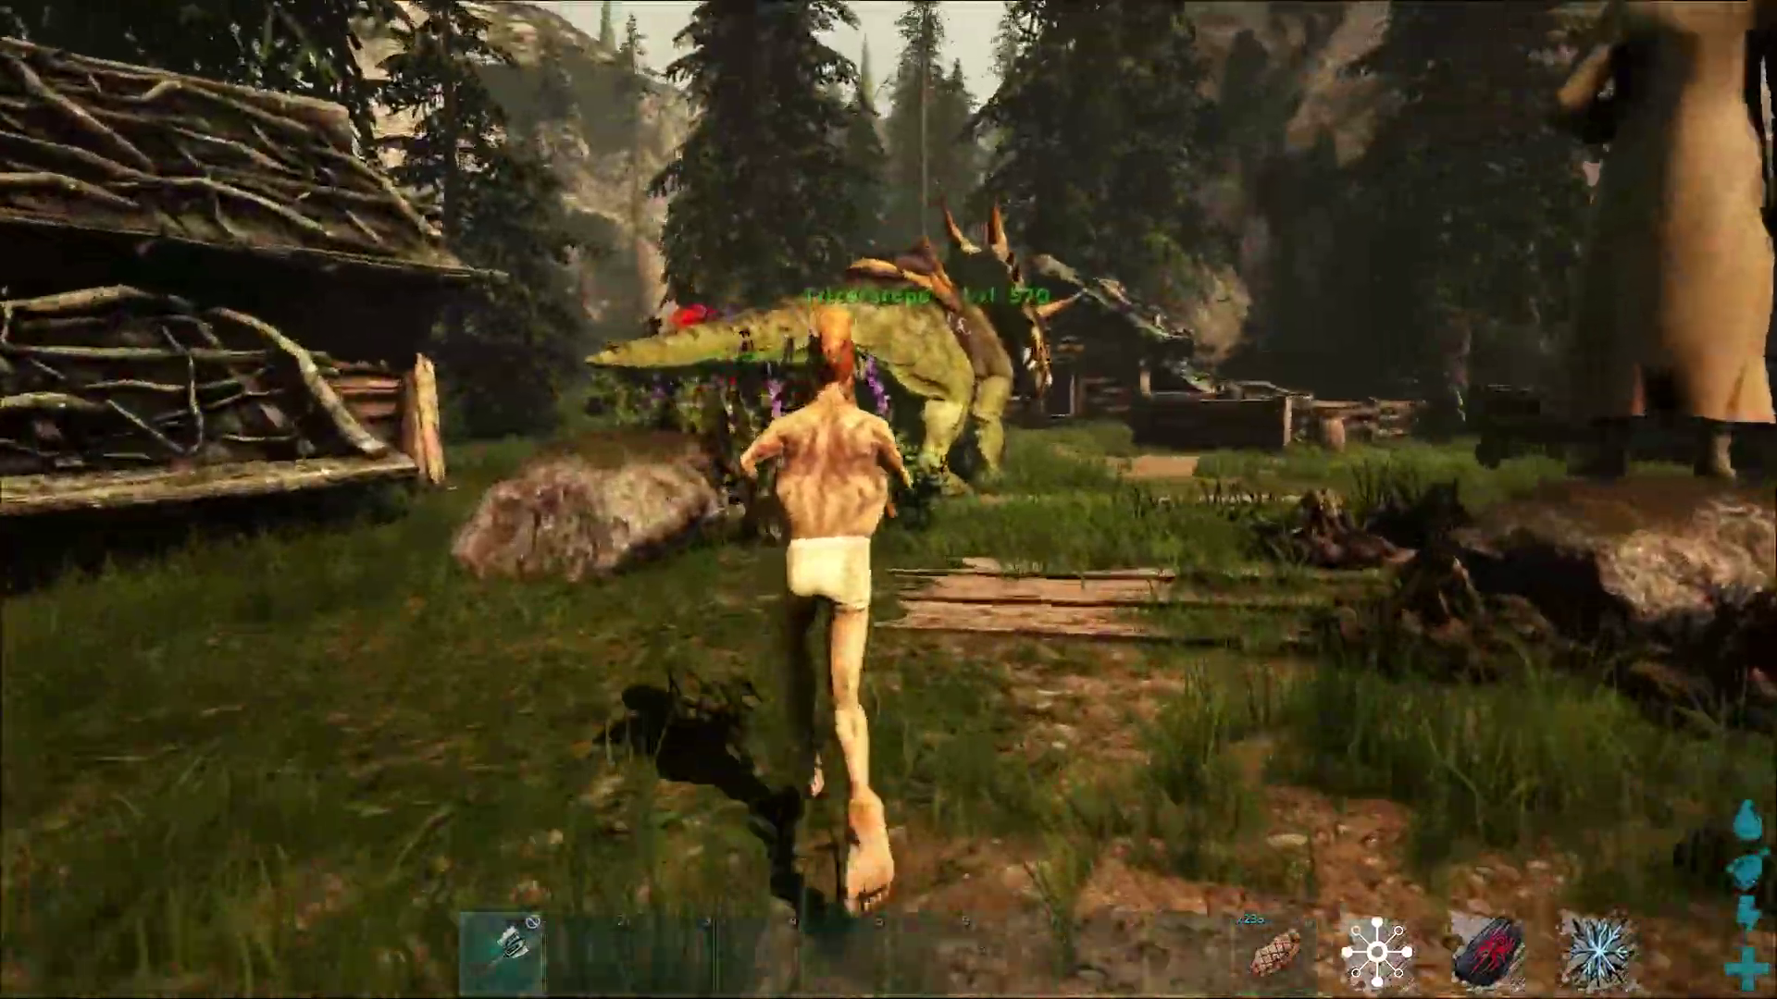
key(w)
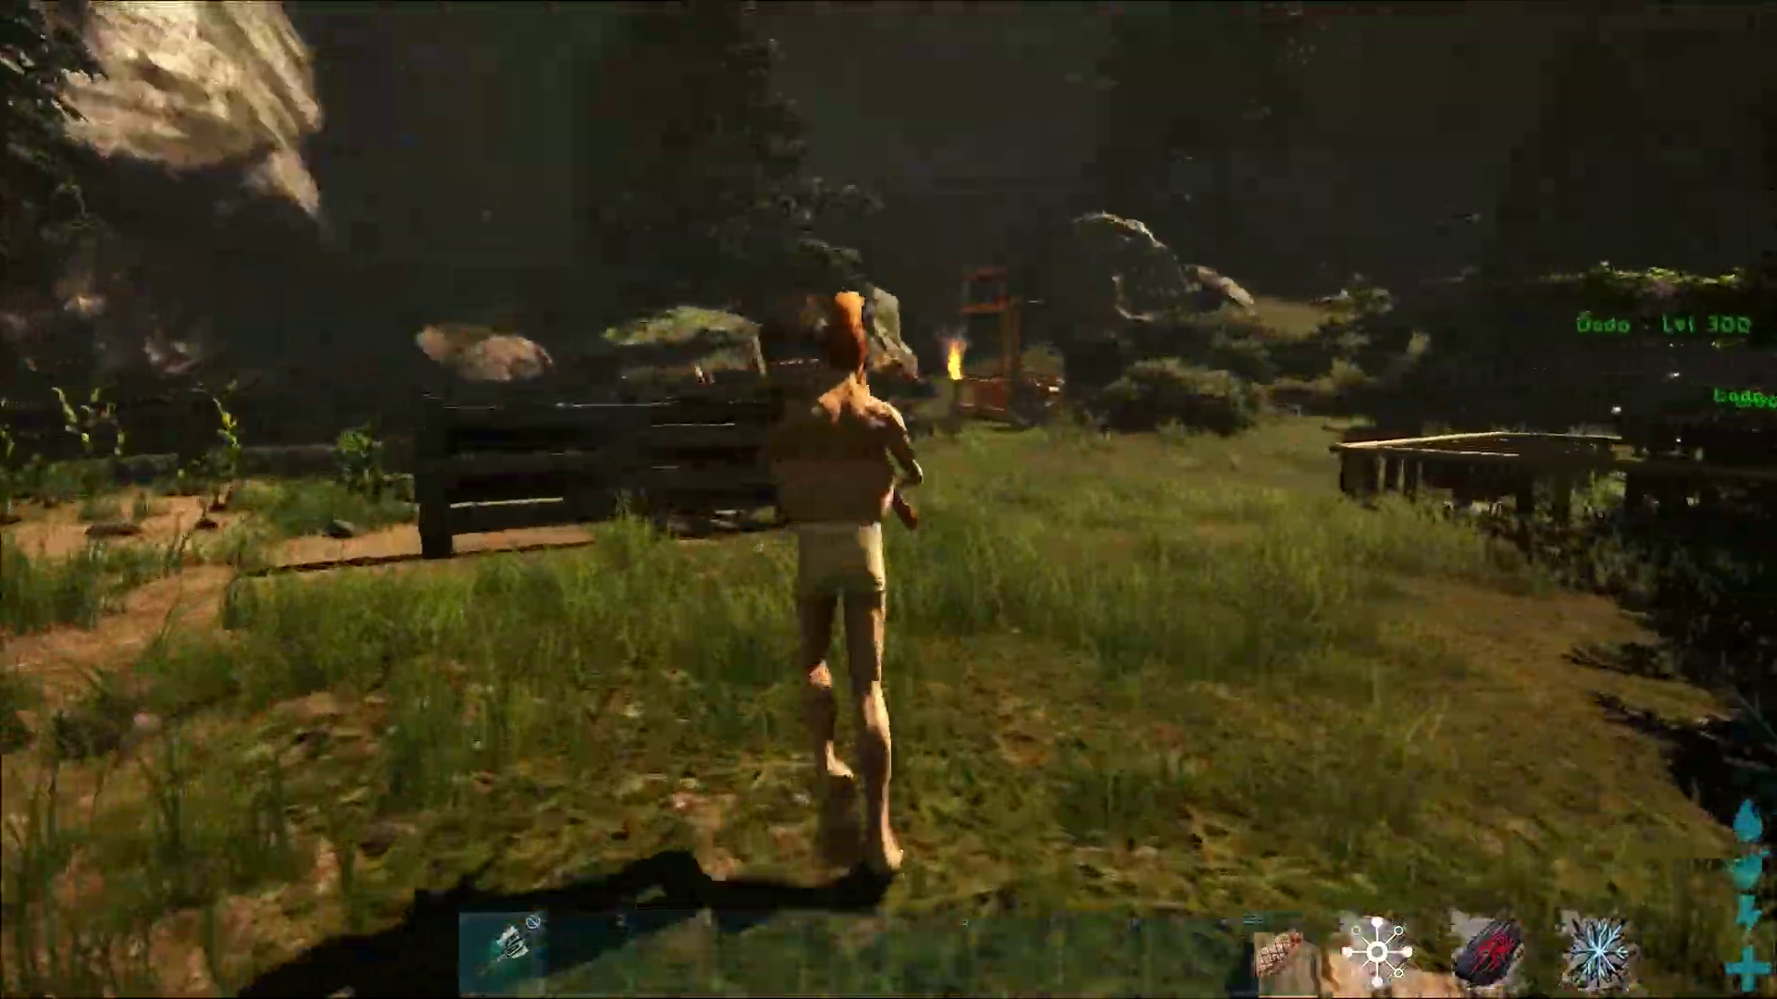
key(w)
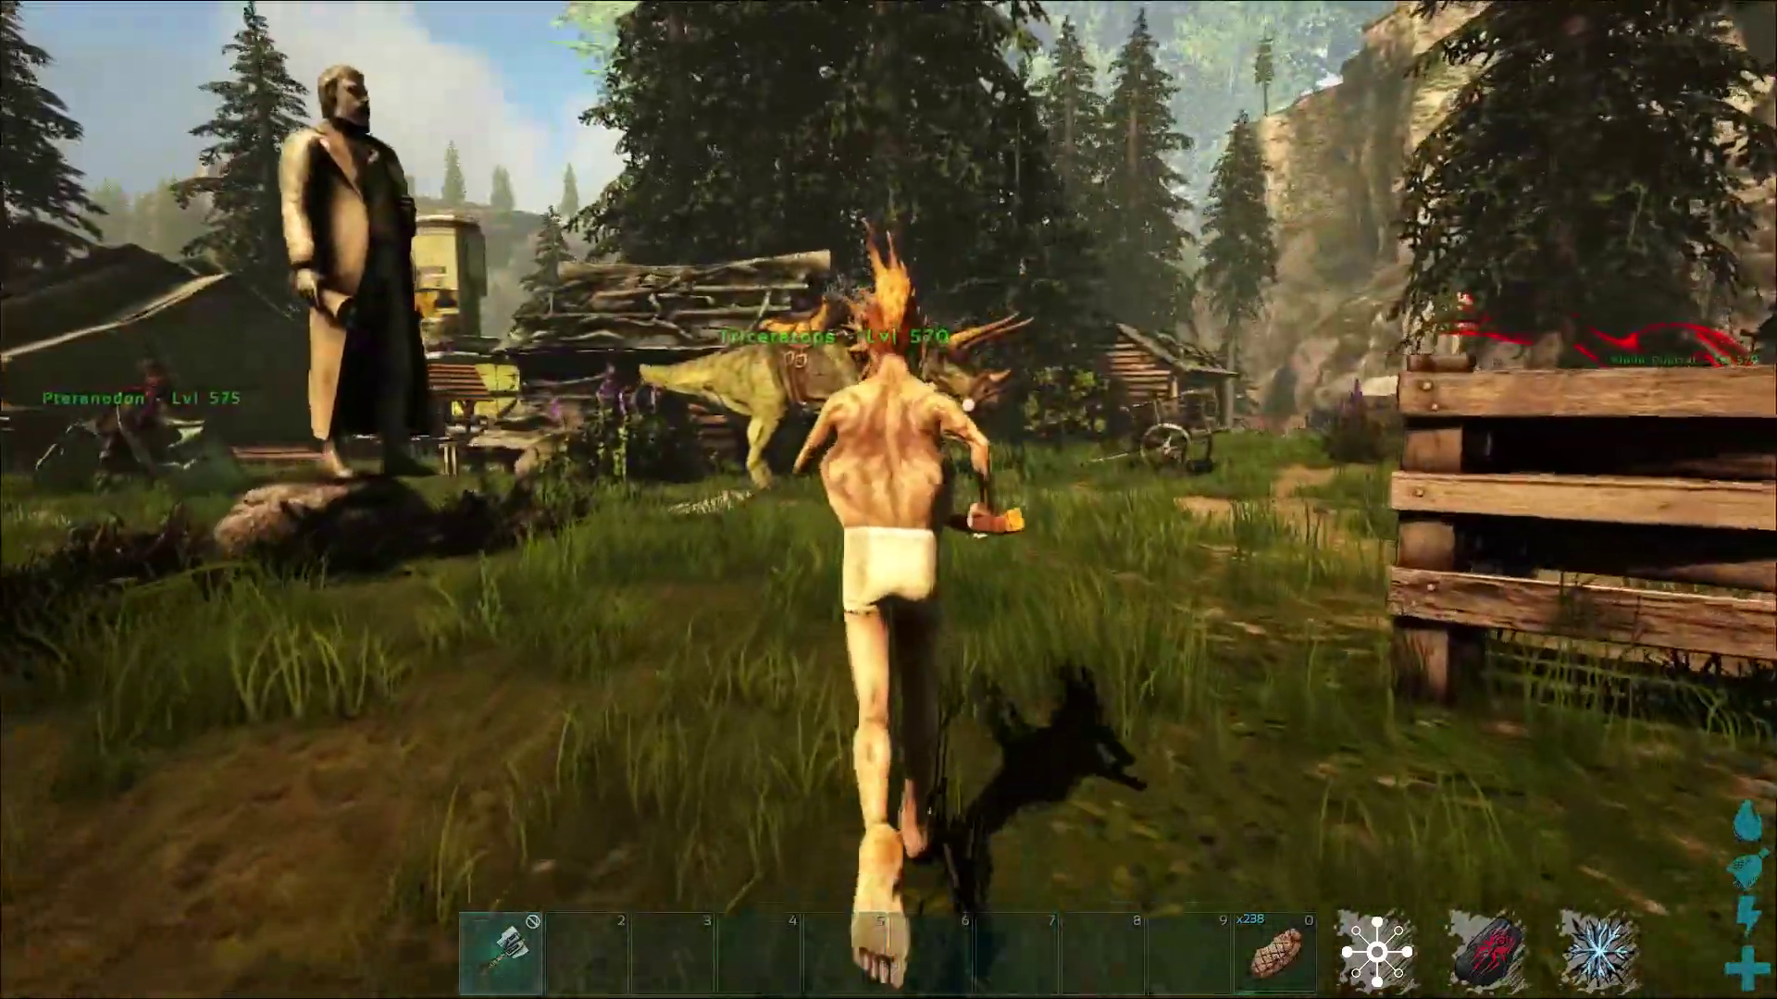
key(w)
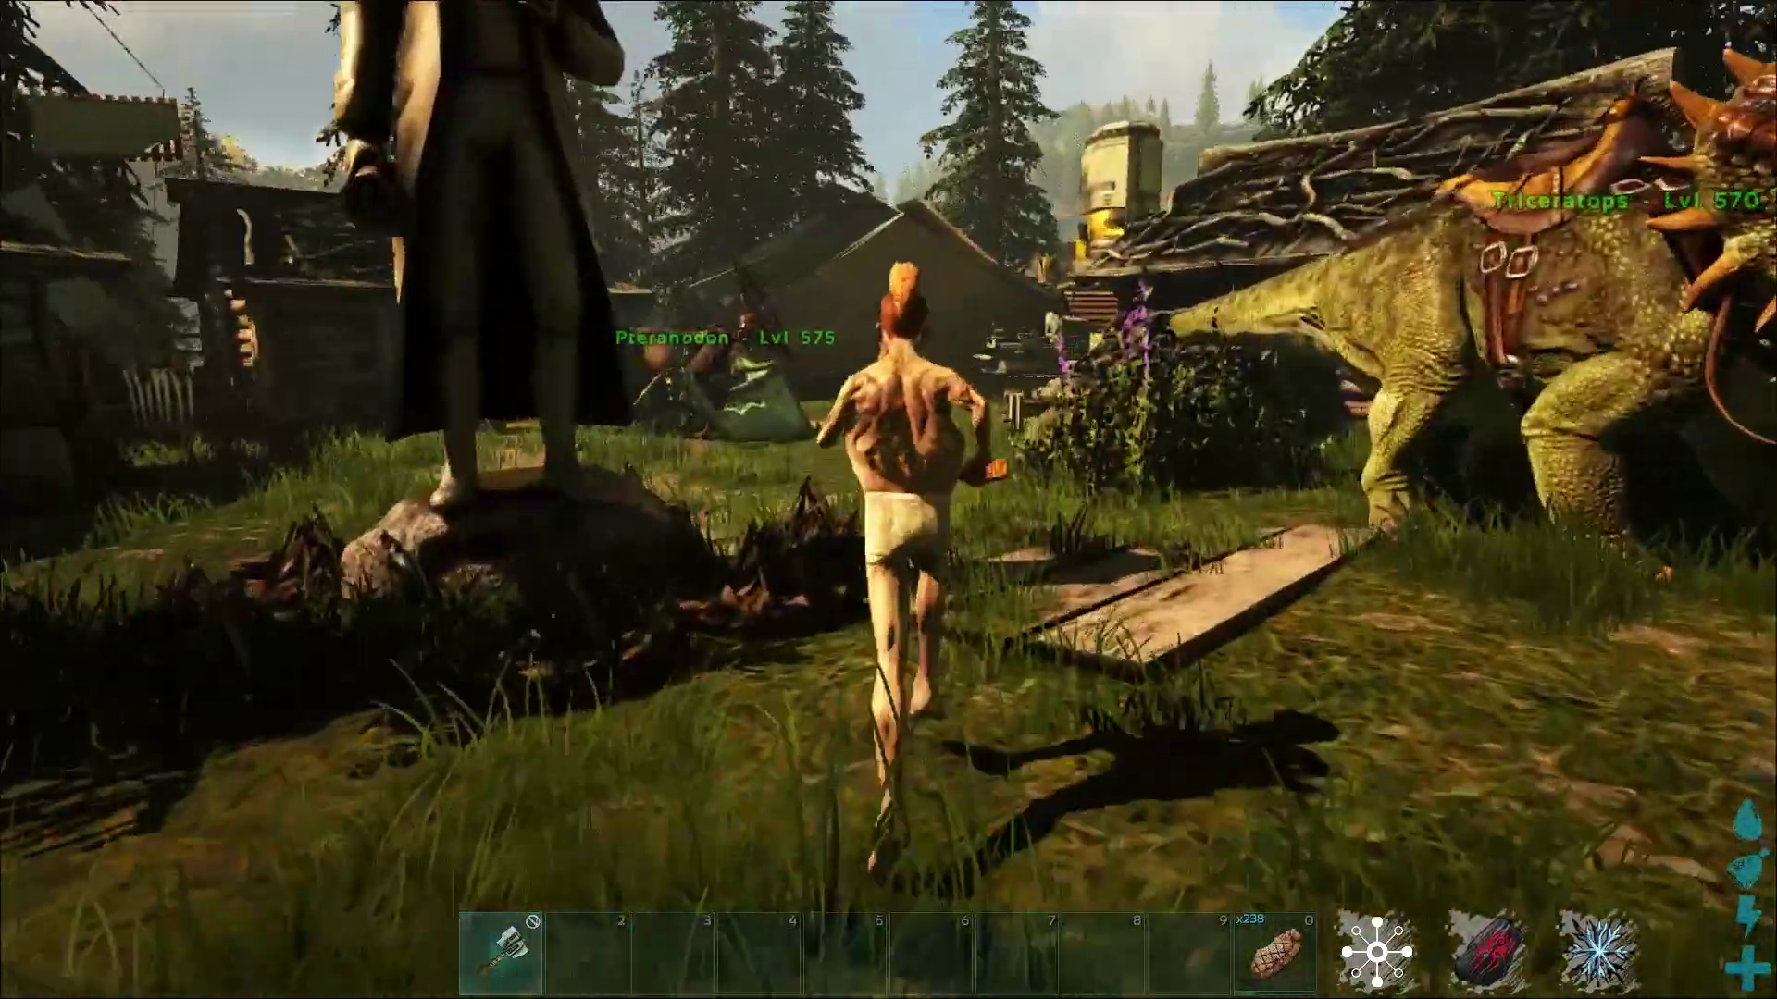
key(Escape)
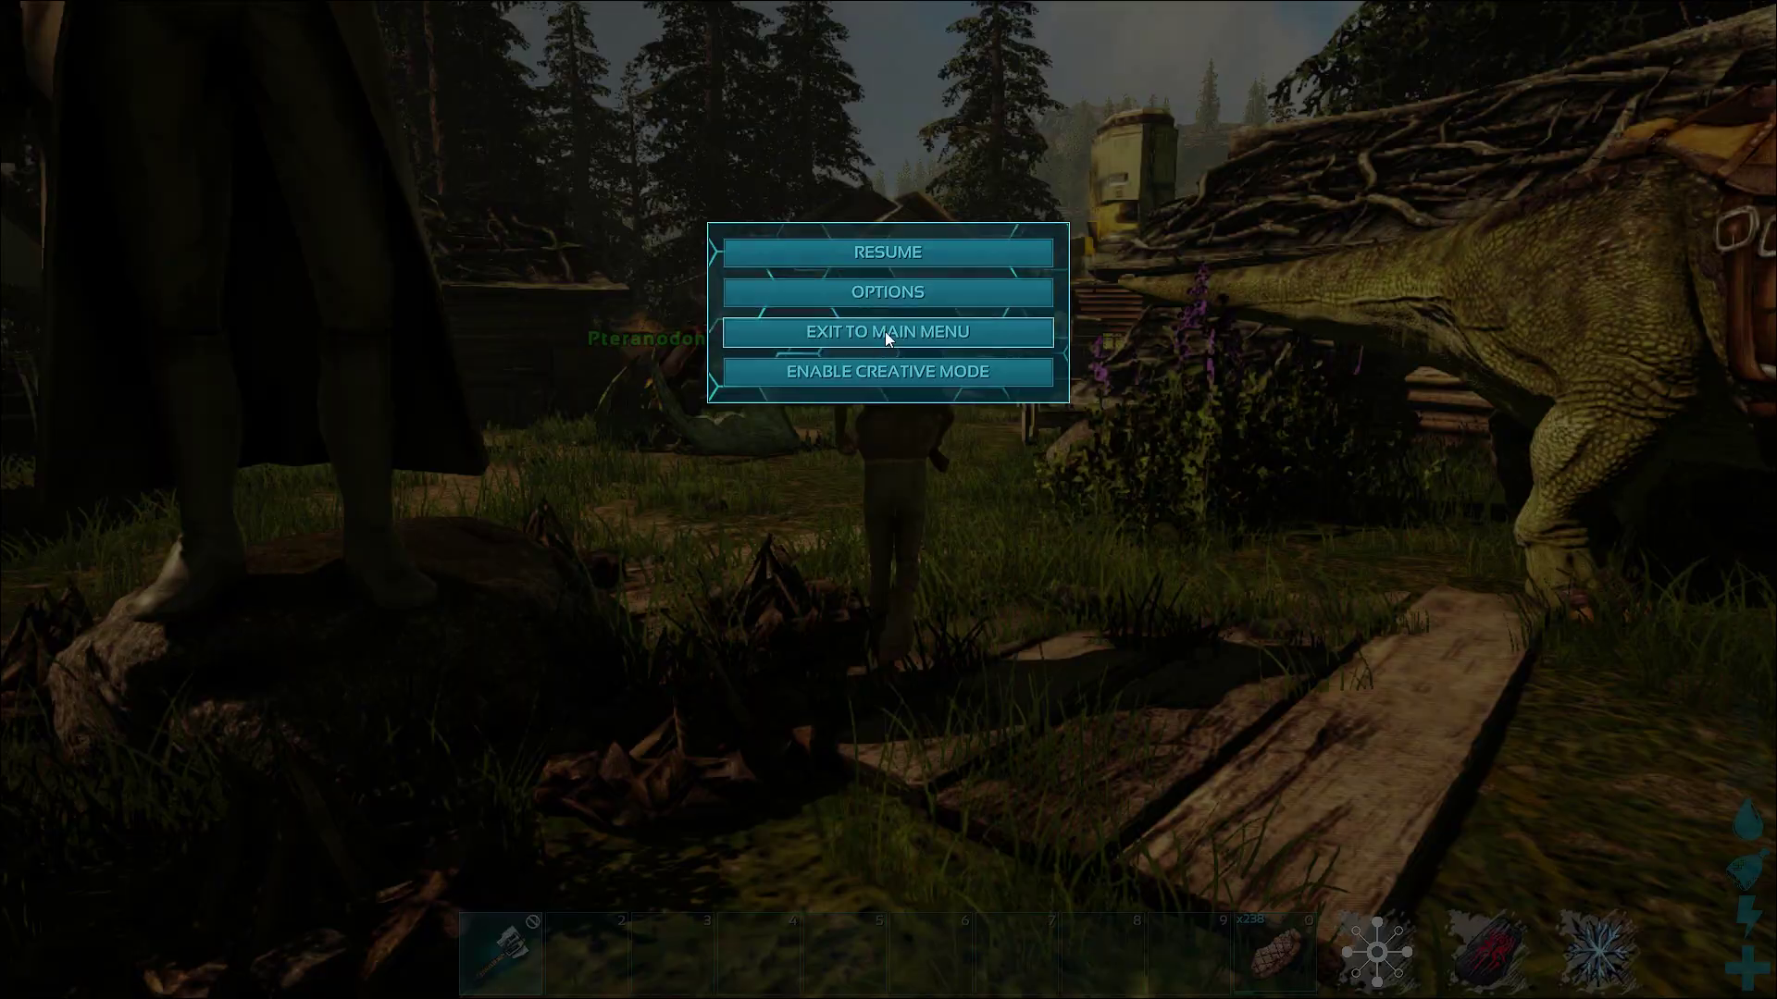
key(Escape)
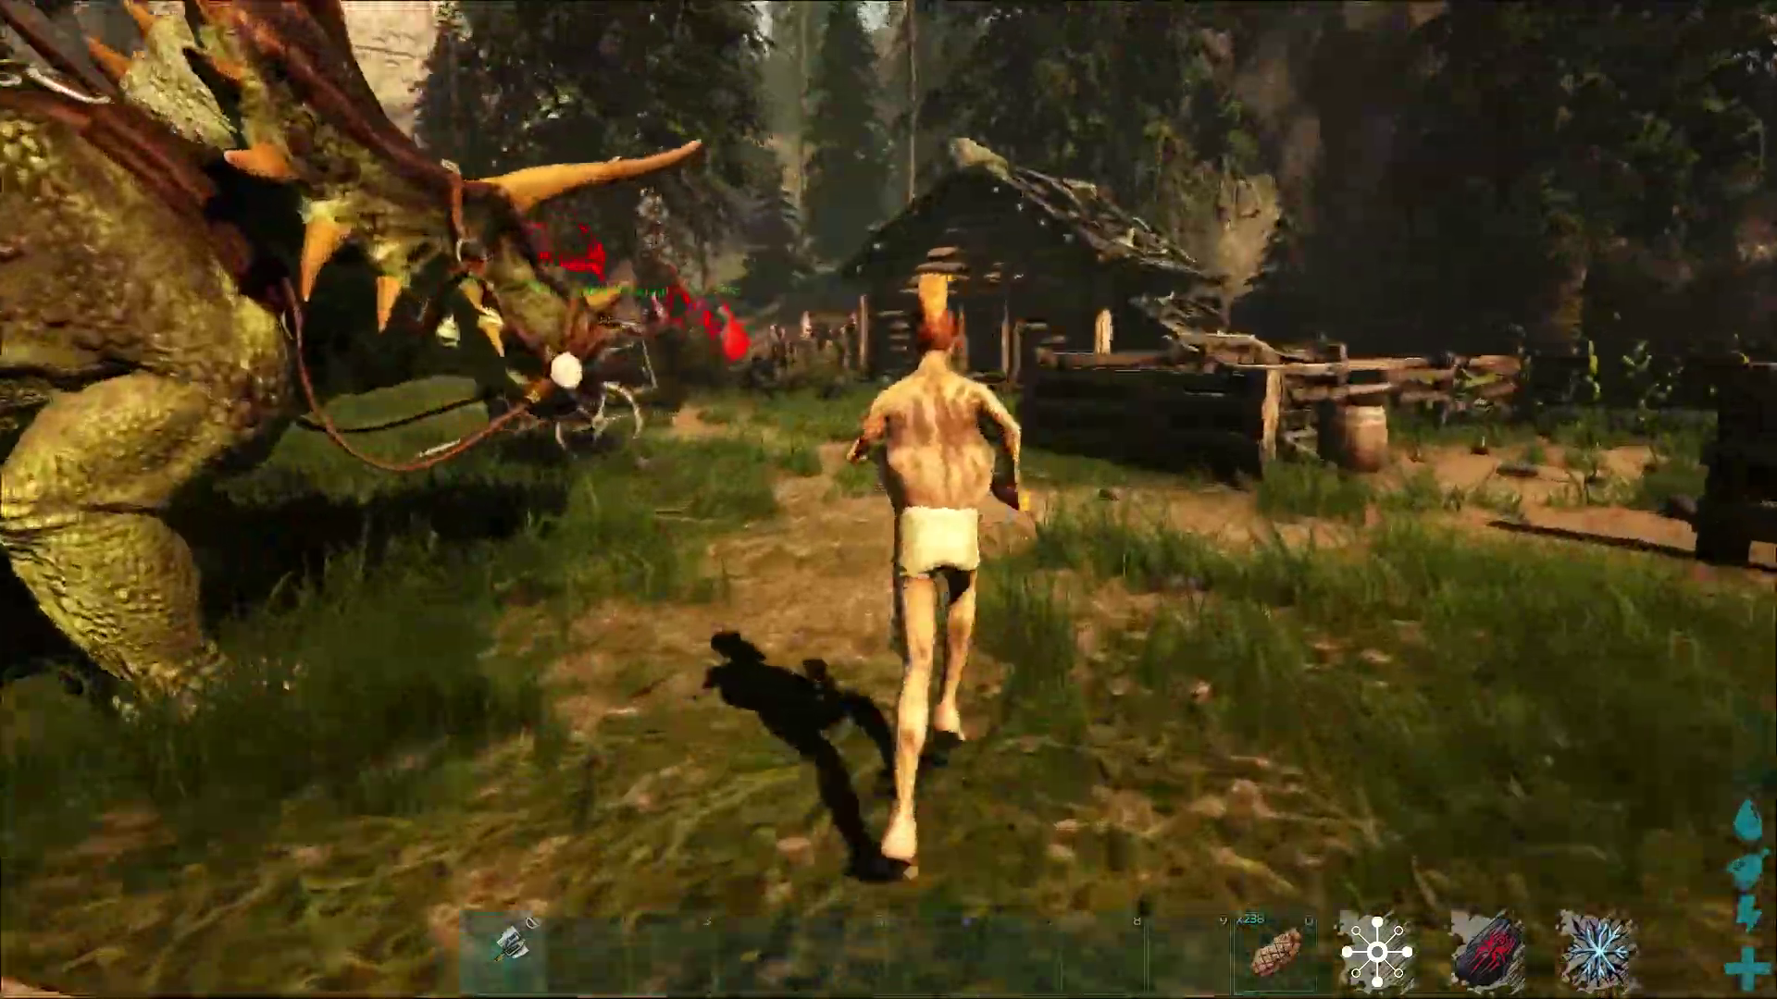
key(w)
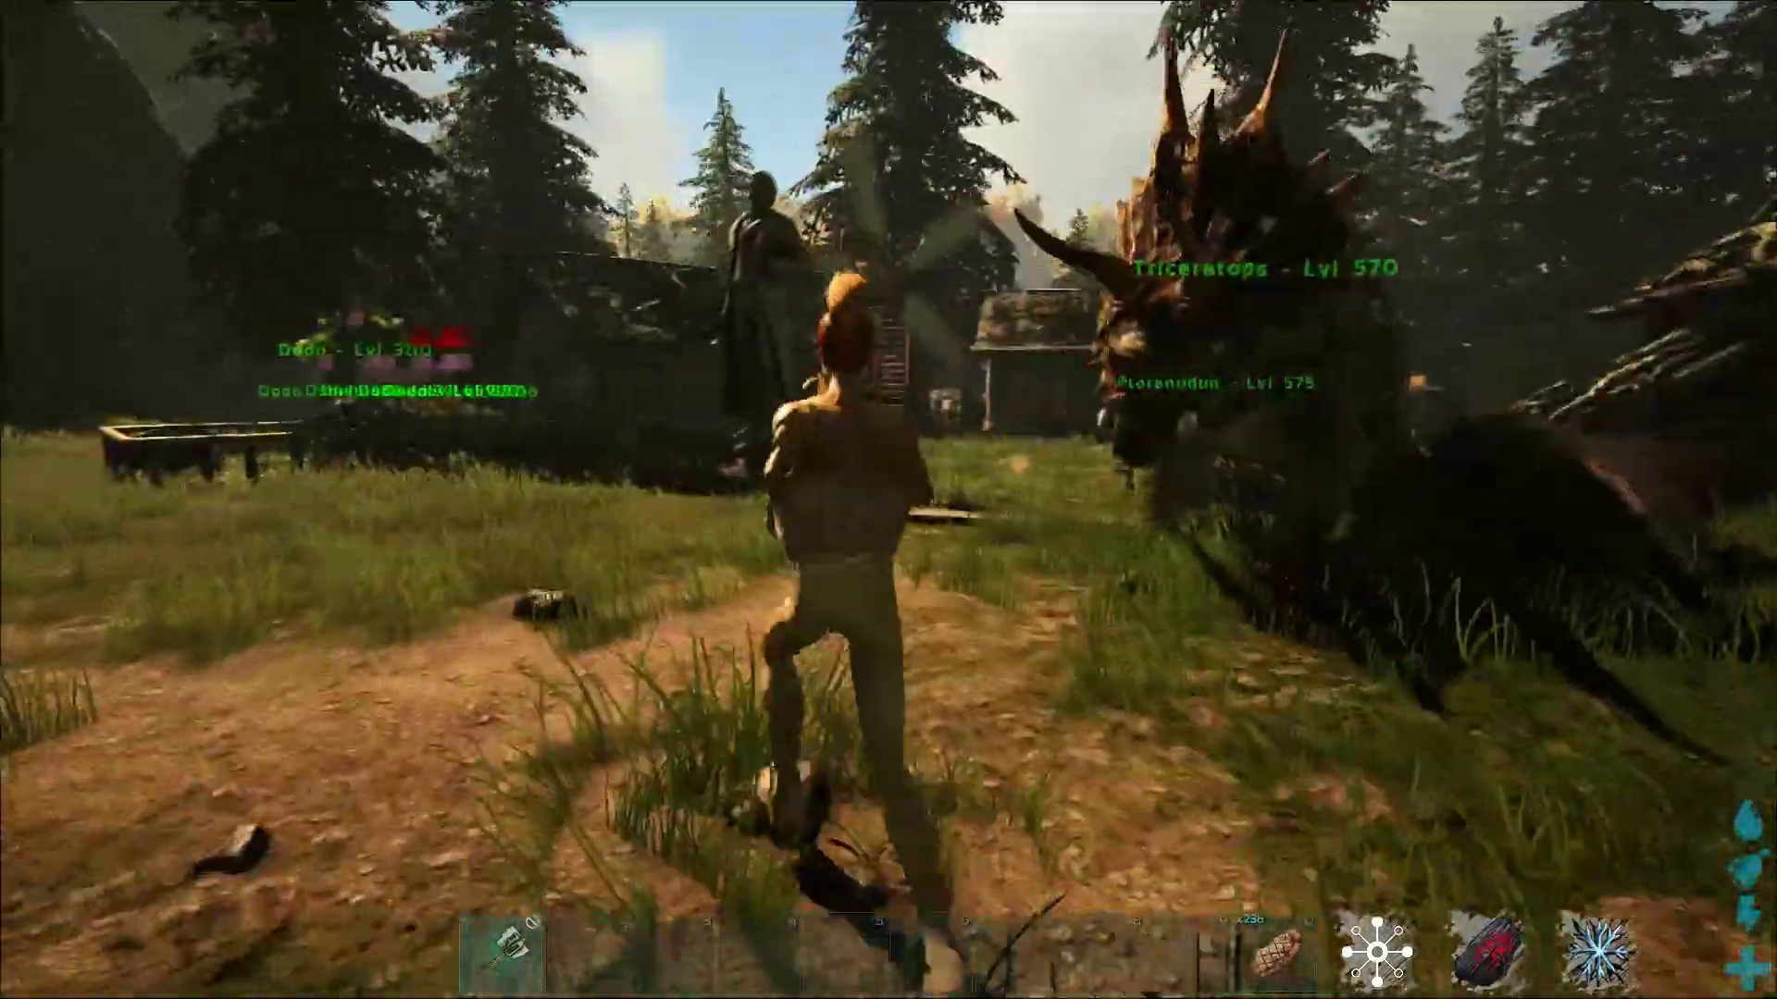
key(w)
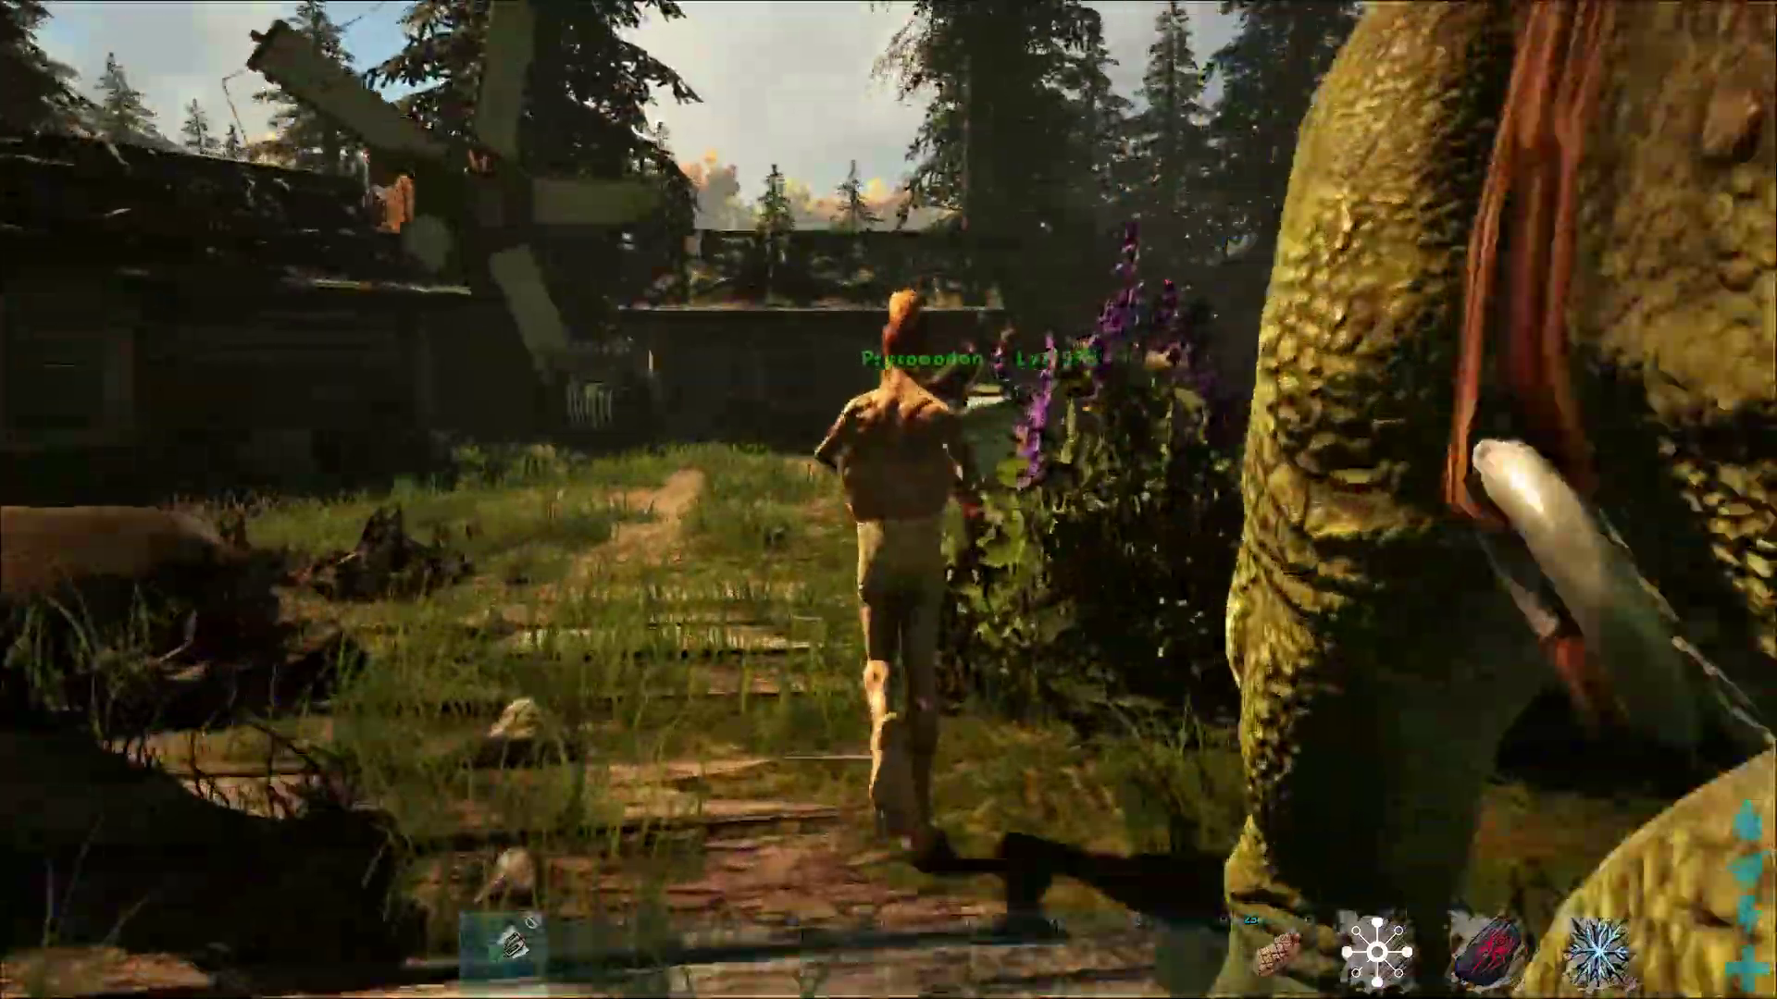
key(w)
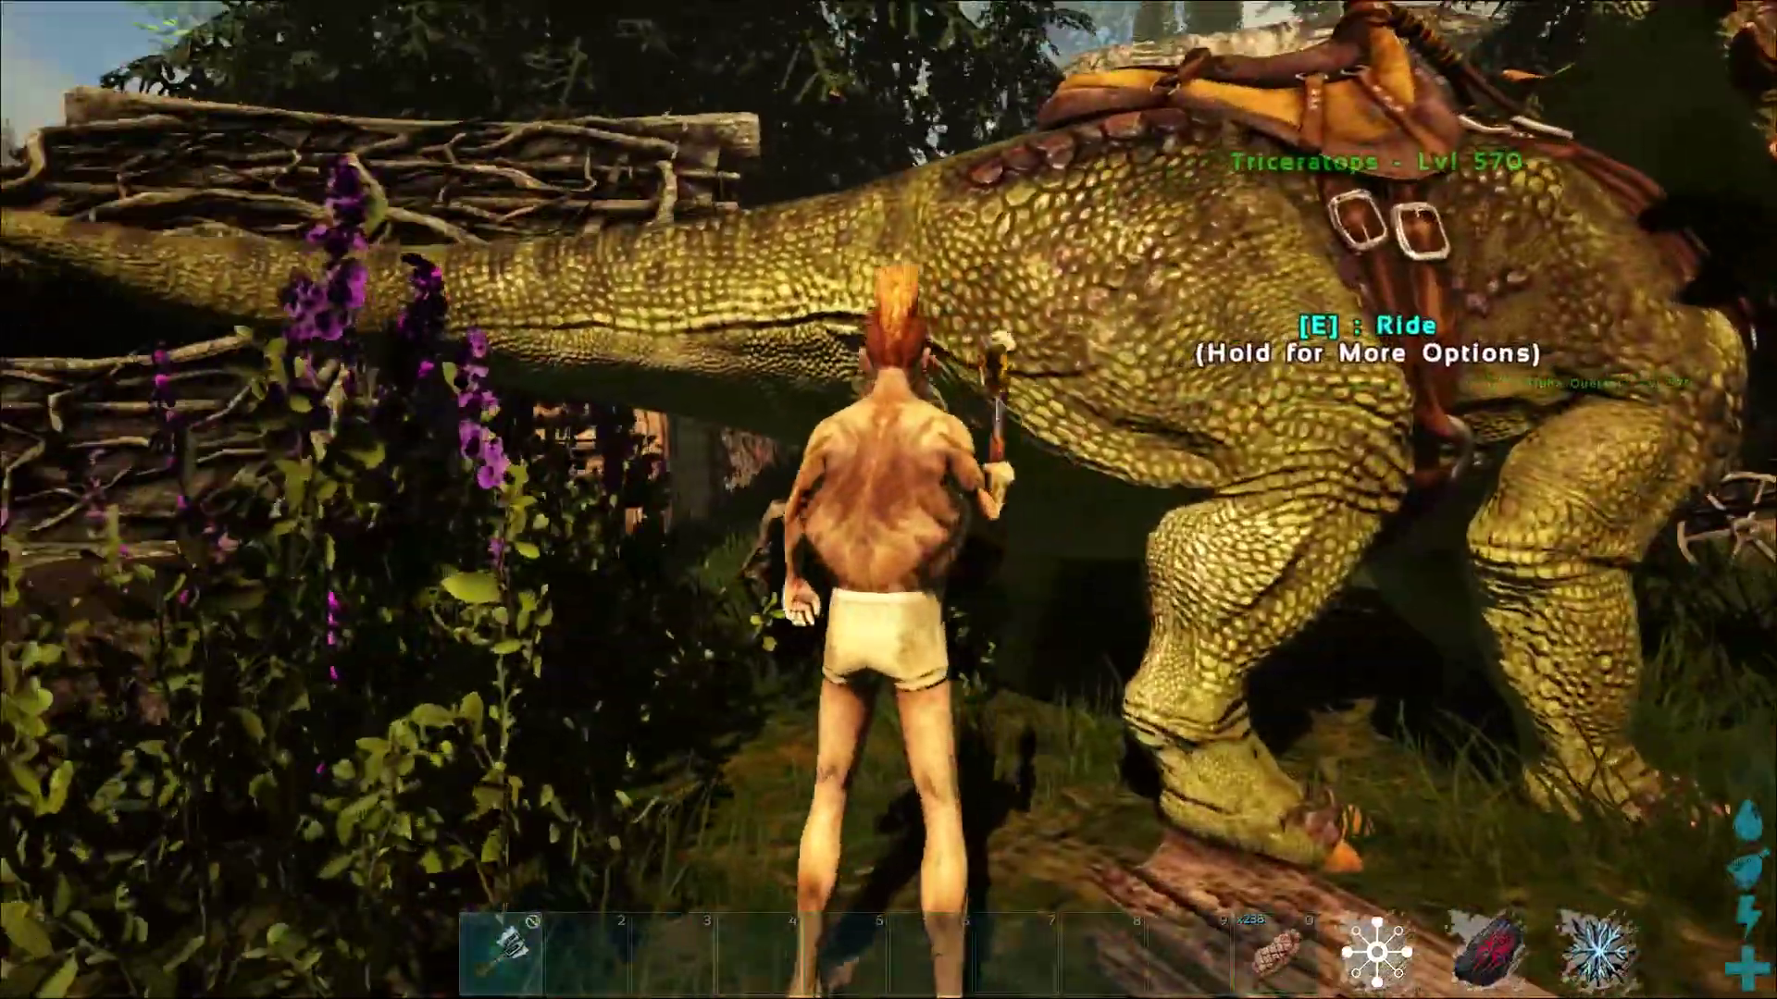
key(w)
Step: Fly above the valley with the console command fly, and return to the ground with walk
key(Tab)
text(fly)
key(Return)
key(space)
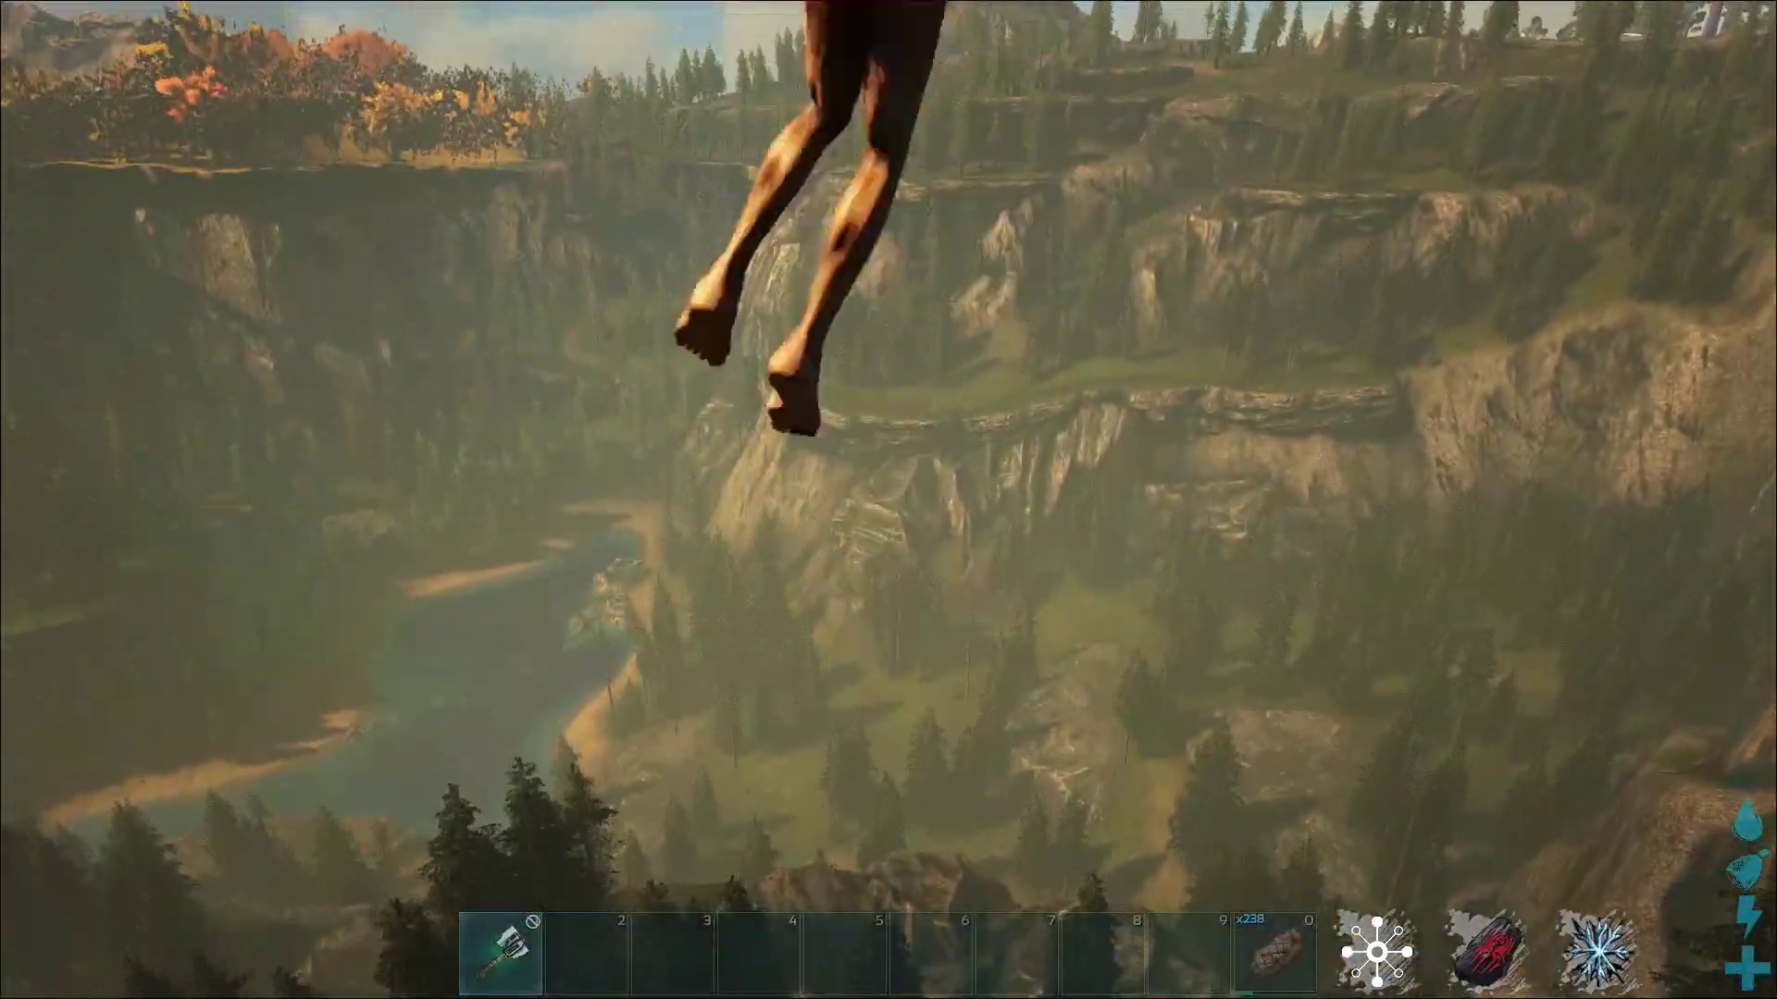
key(Tab)
text(walk)
key(Return)
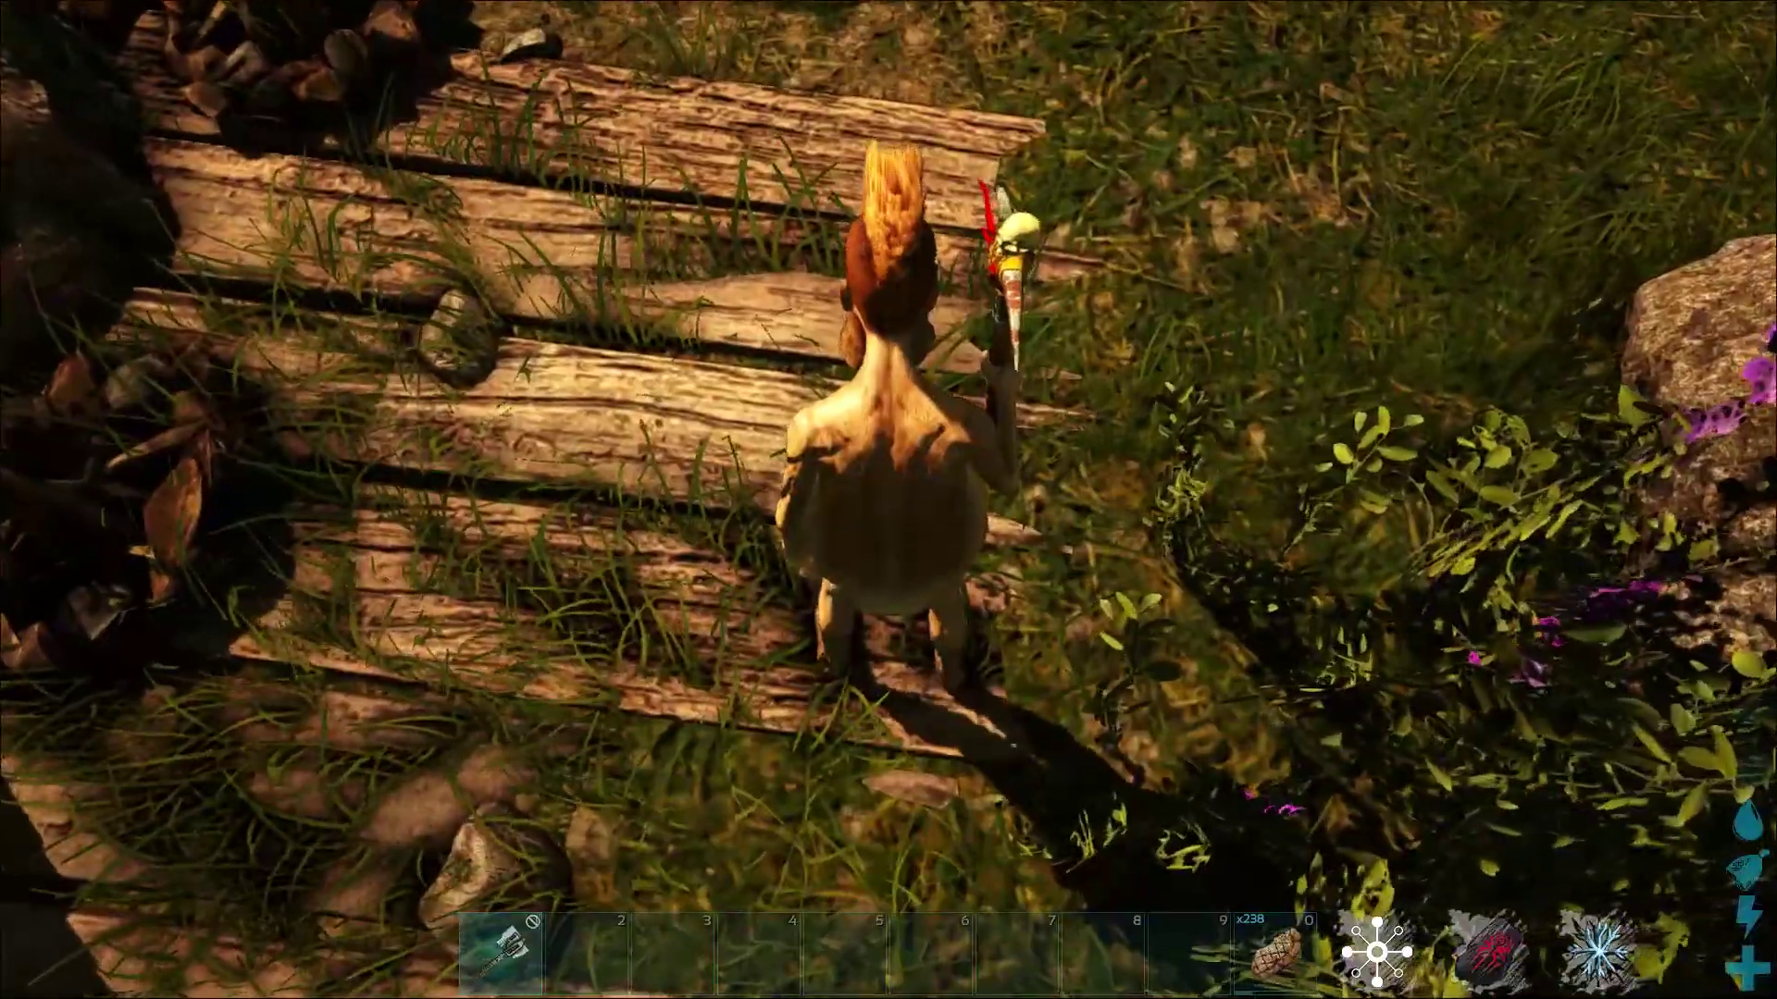
Step: Run past the Triceratops toward the wooden fences and change to first-person view
key(w)
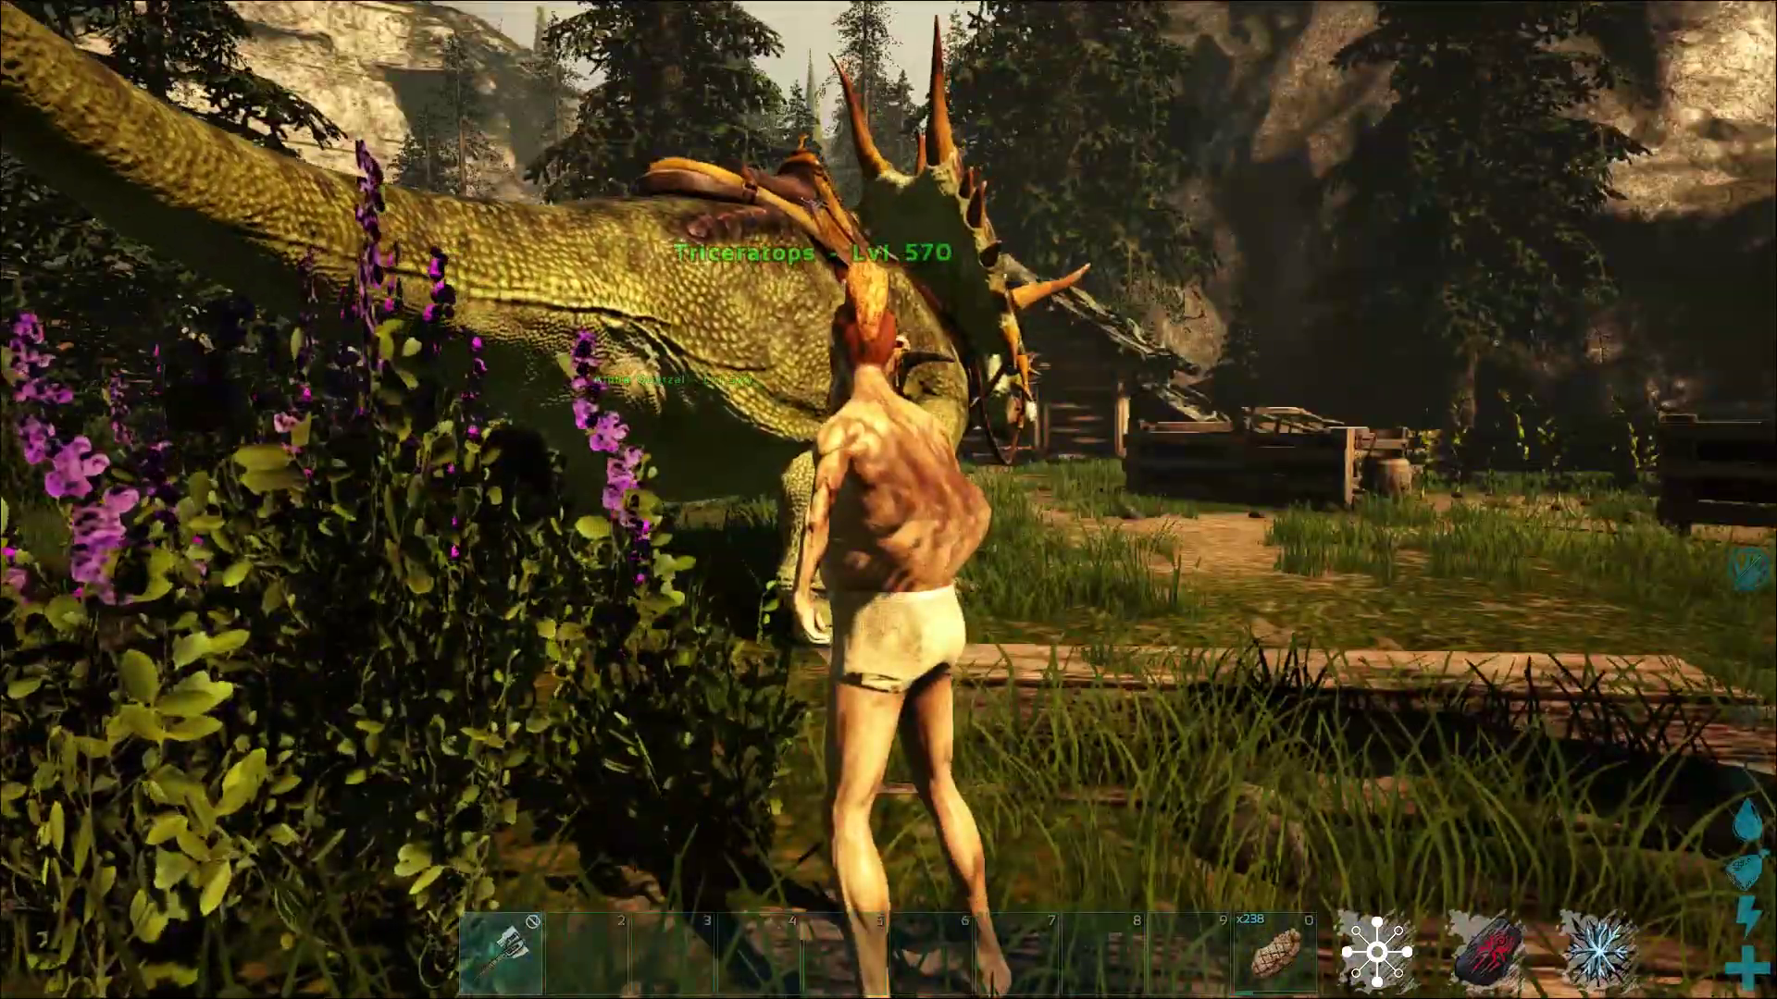
key(w)
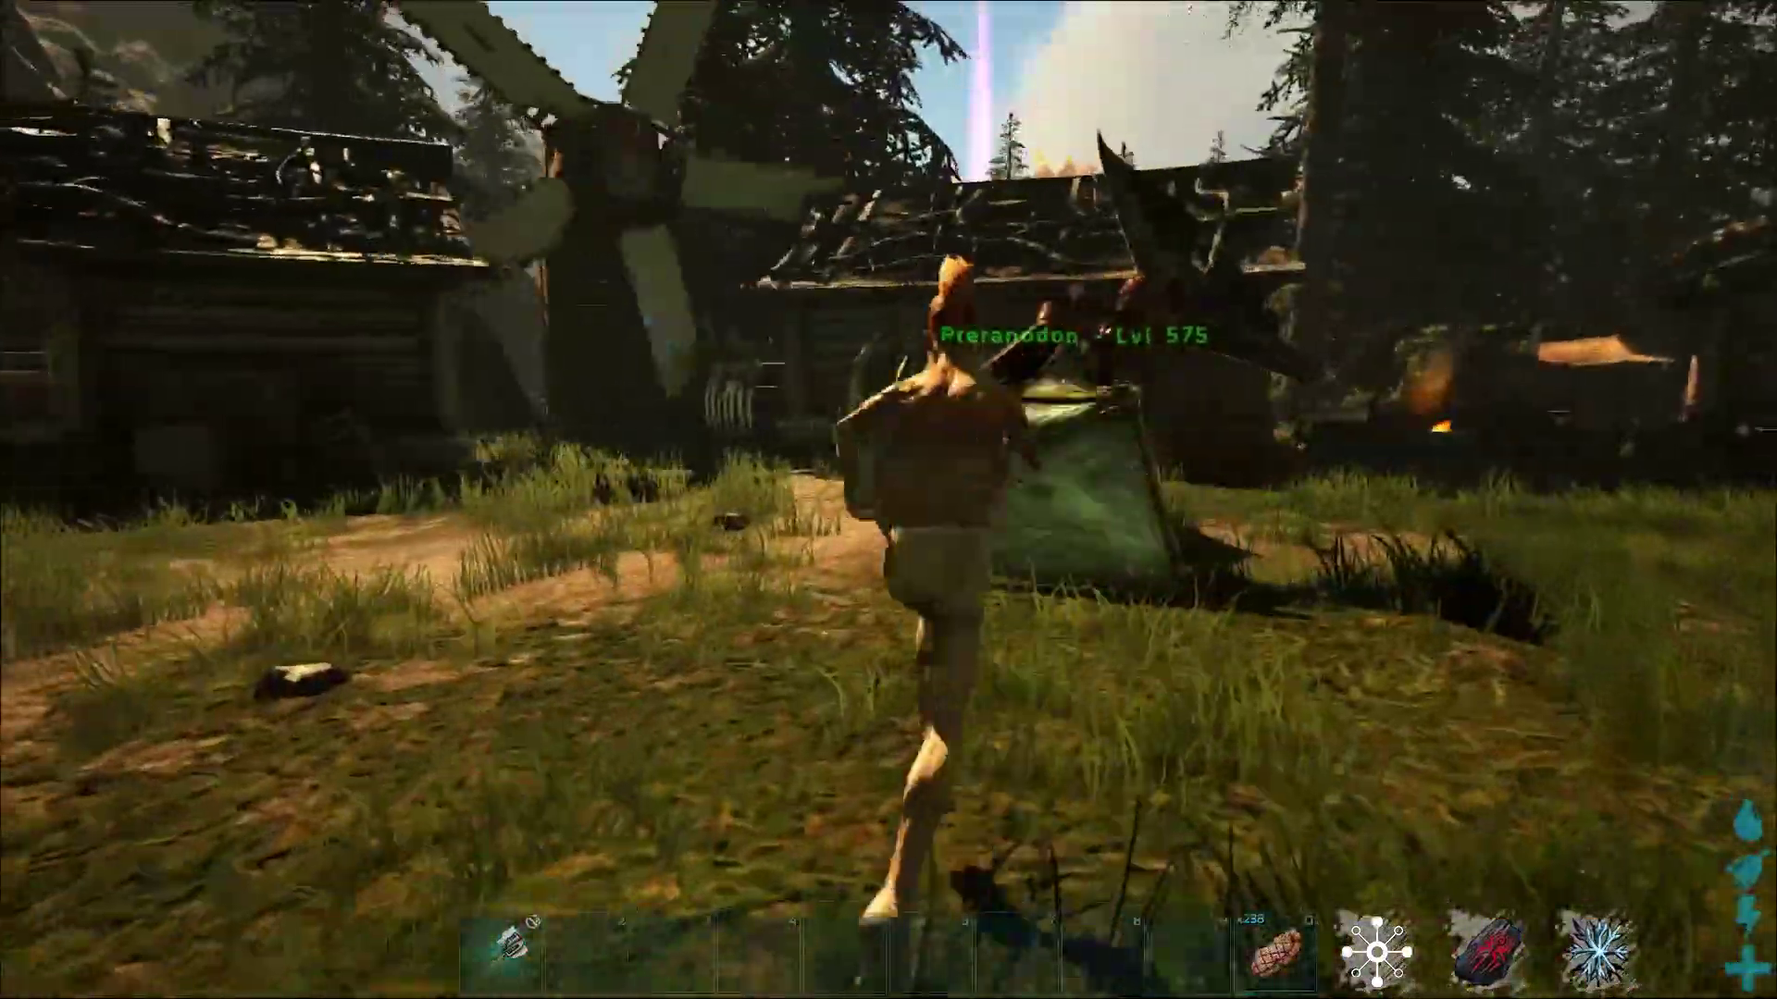
key(w)
scroll(888, 499, up, 3)
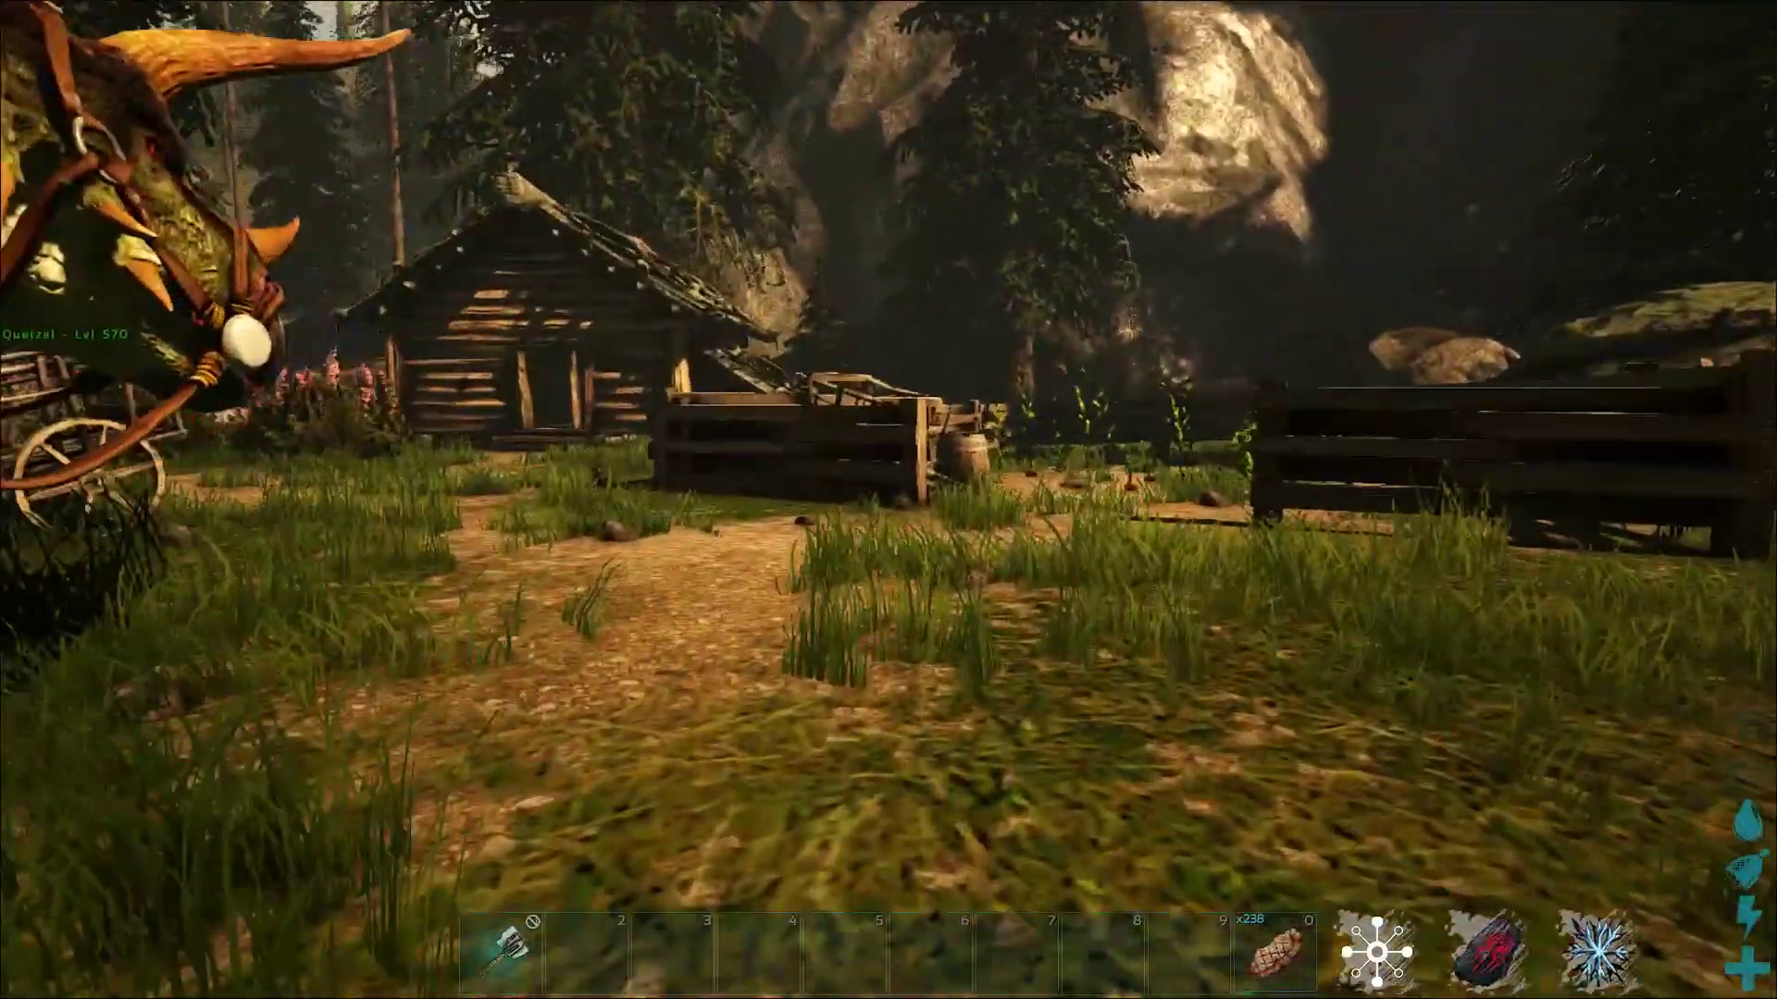
key(i)
key(i)
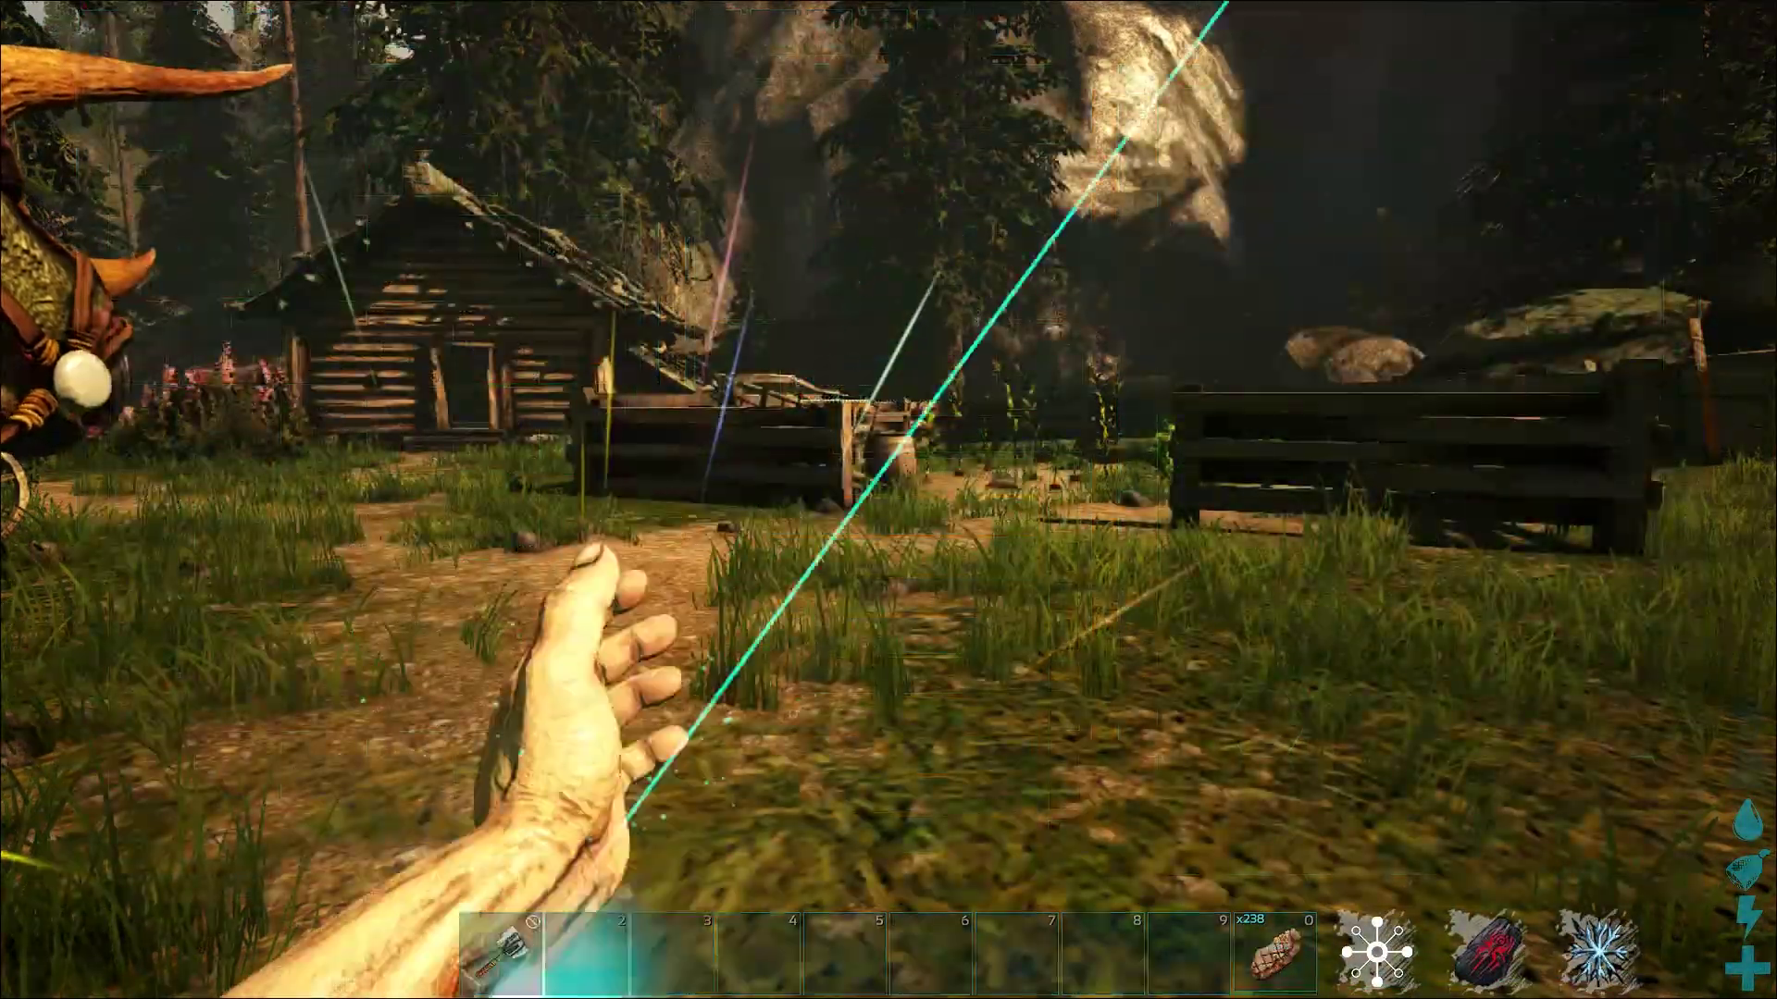
key(1)
key(Tab)
key(Up)
key(Up)
key(Up)
key(Up)
key(Up)
key(Up)
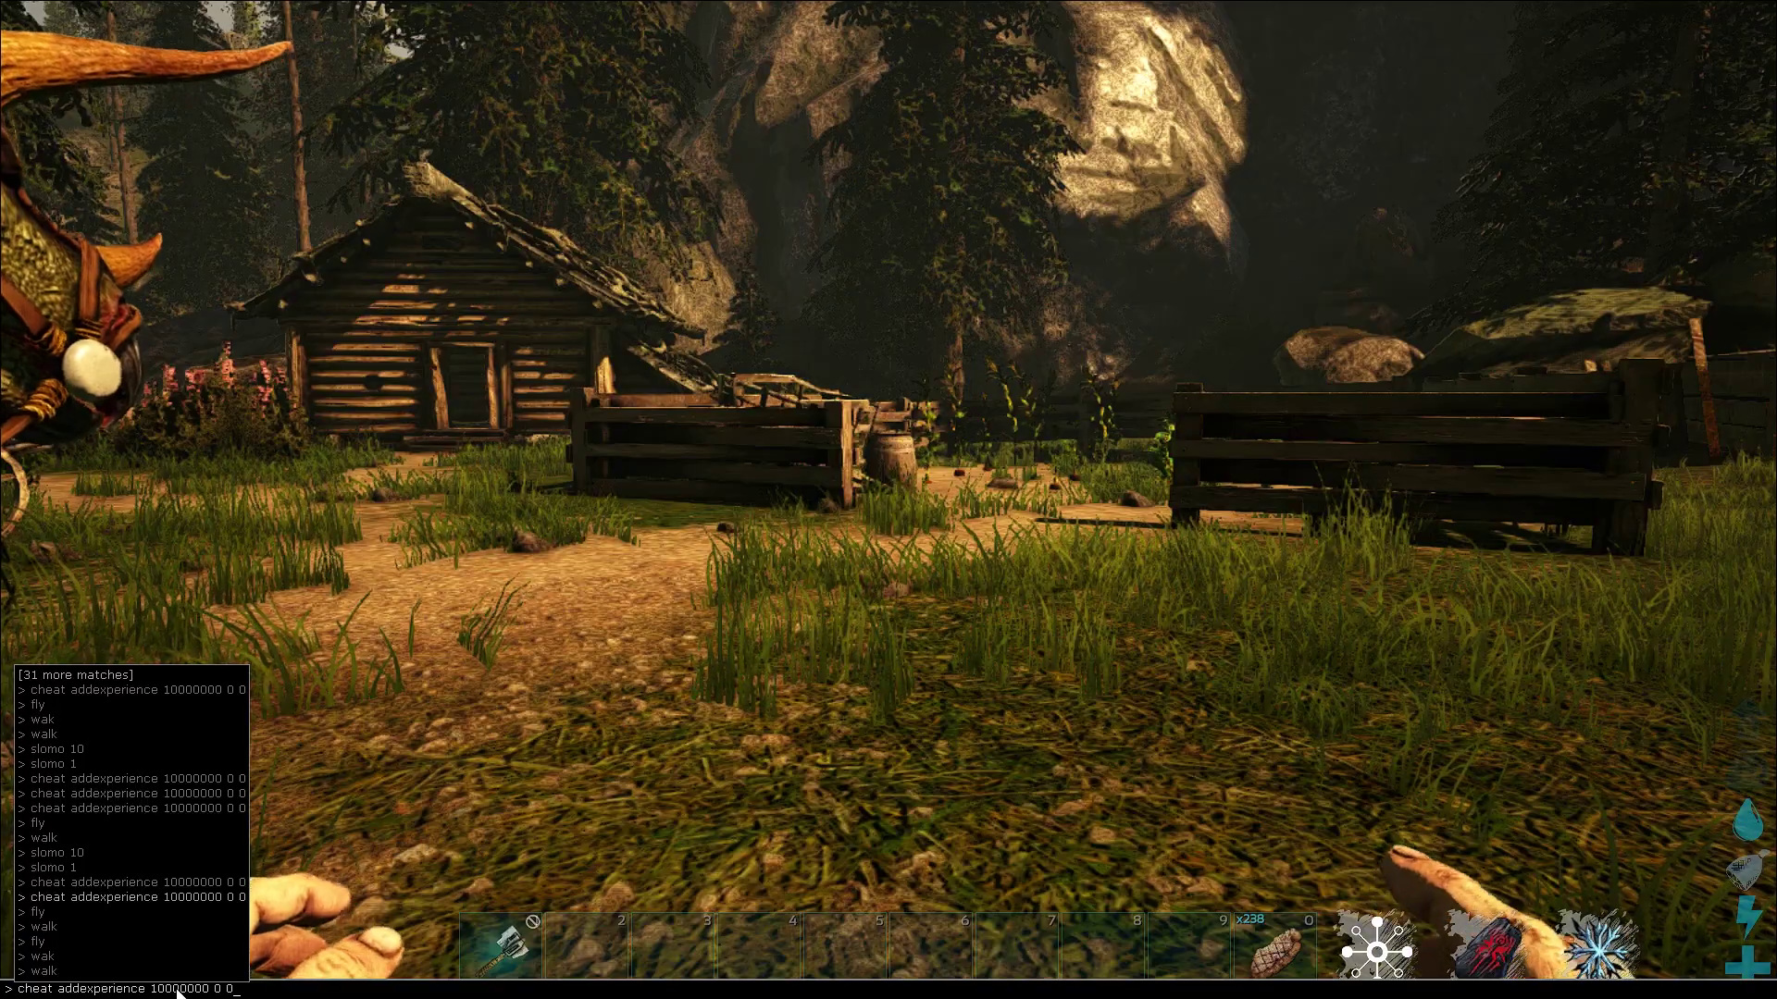
key(Return)
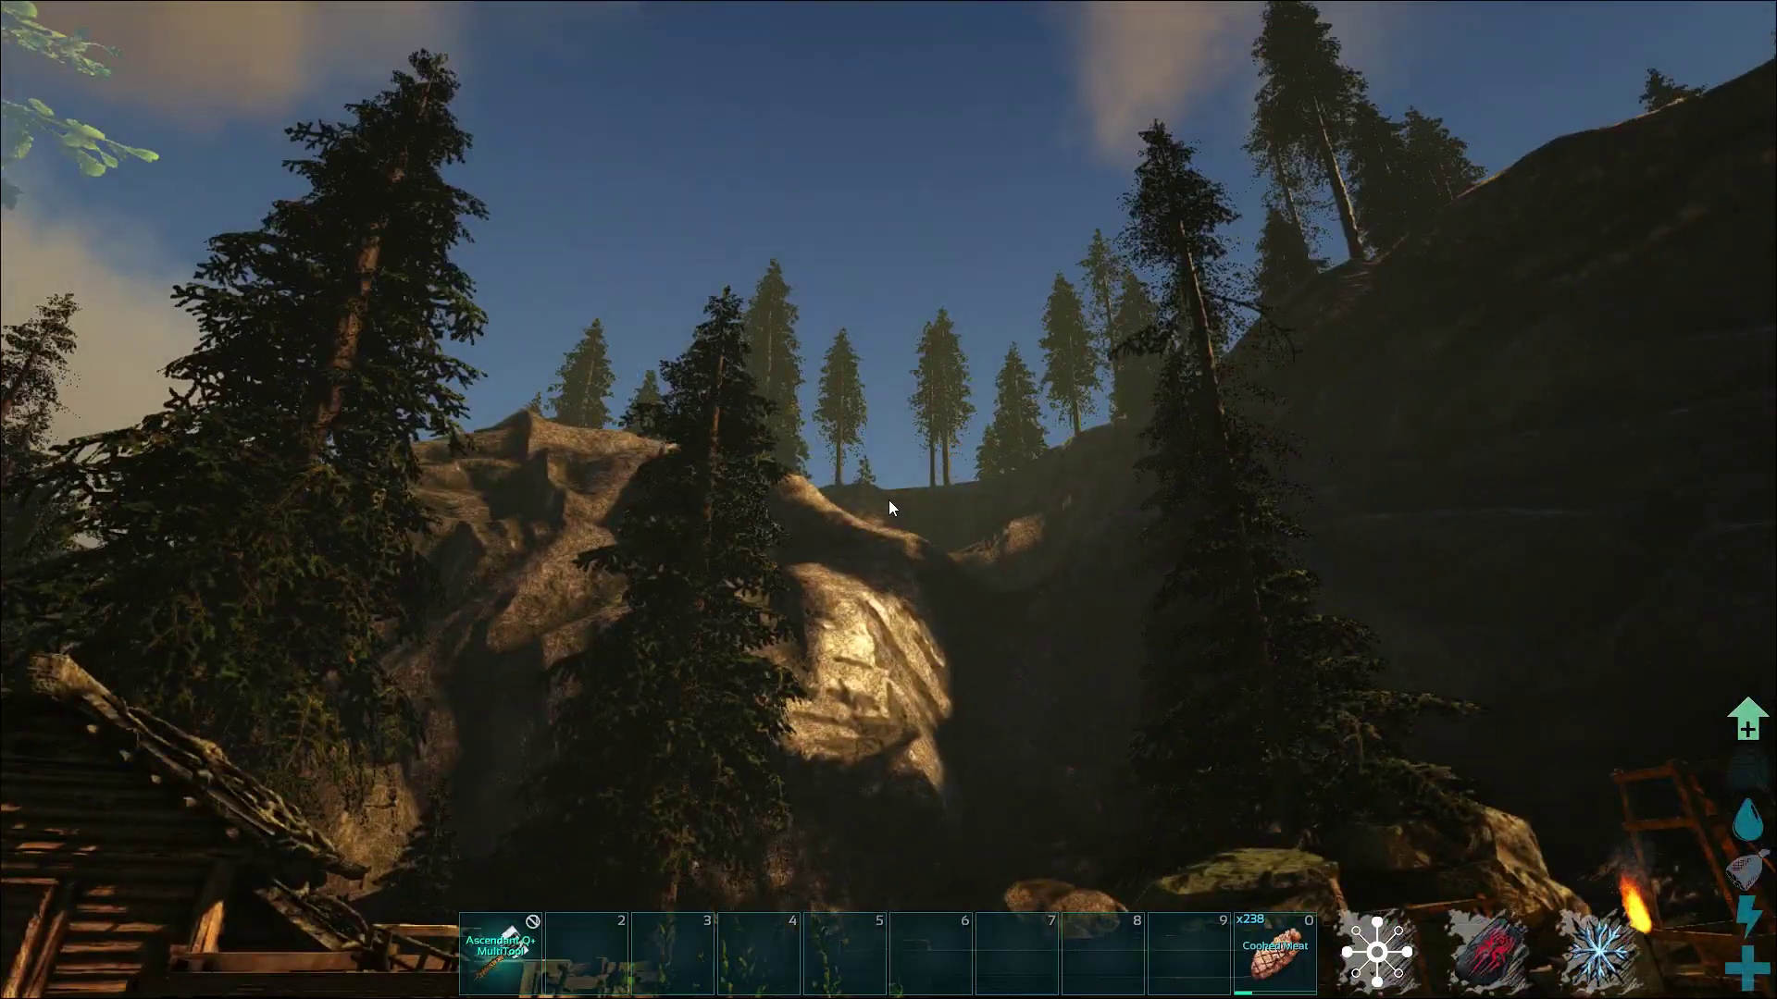
key(i)
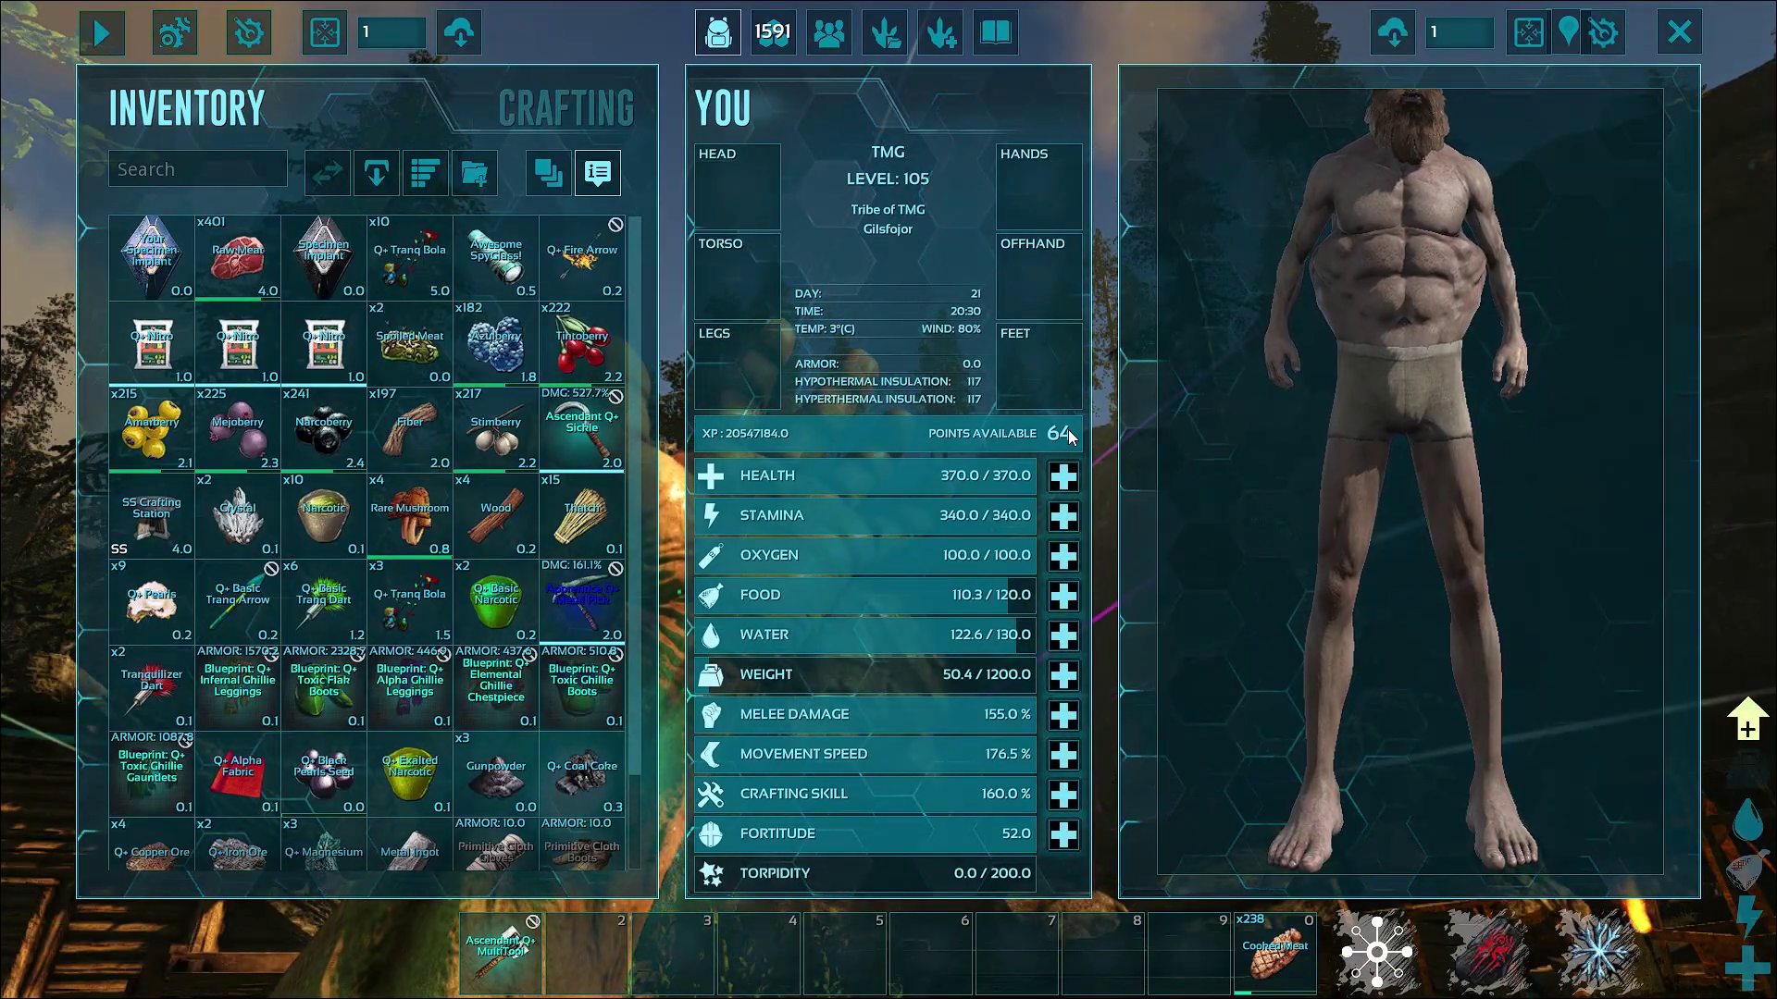
key(Escape)
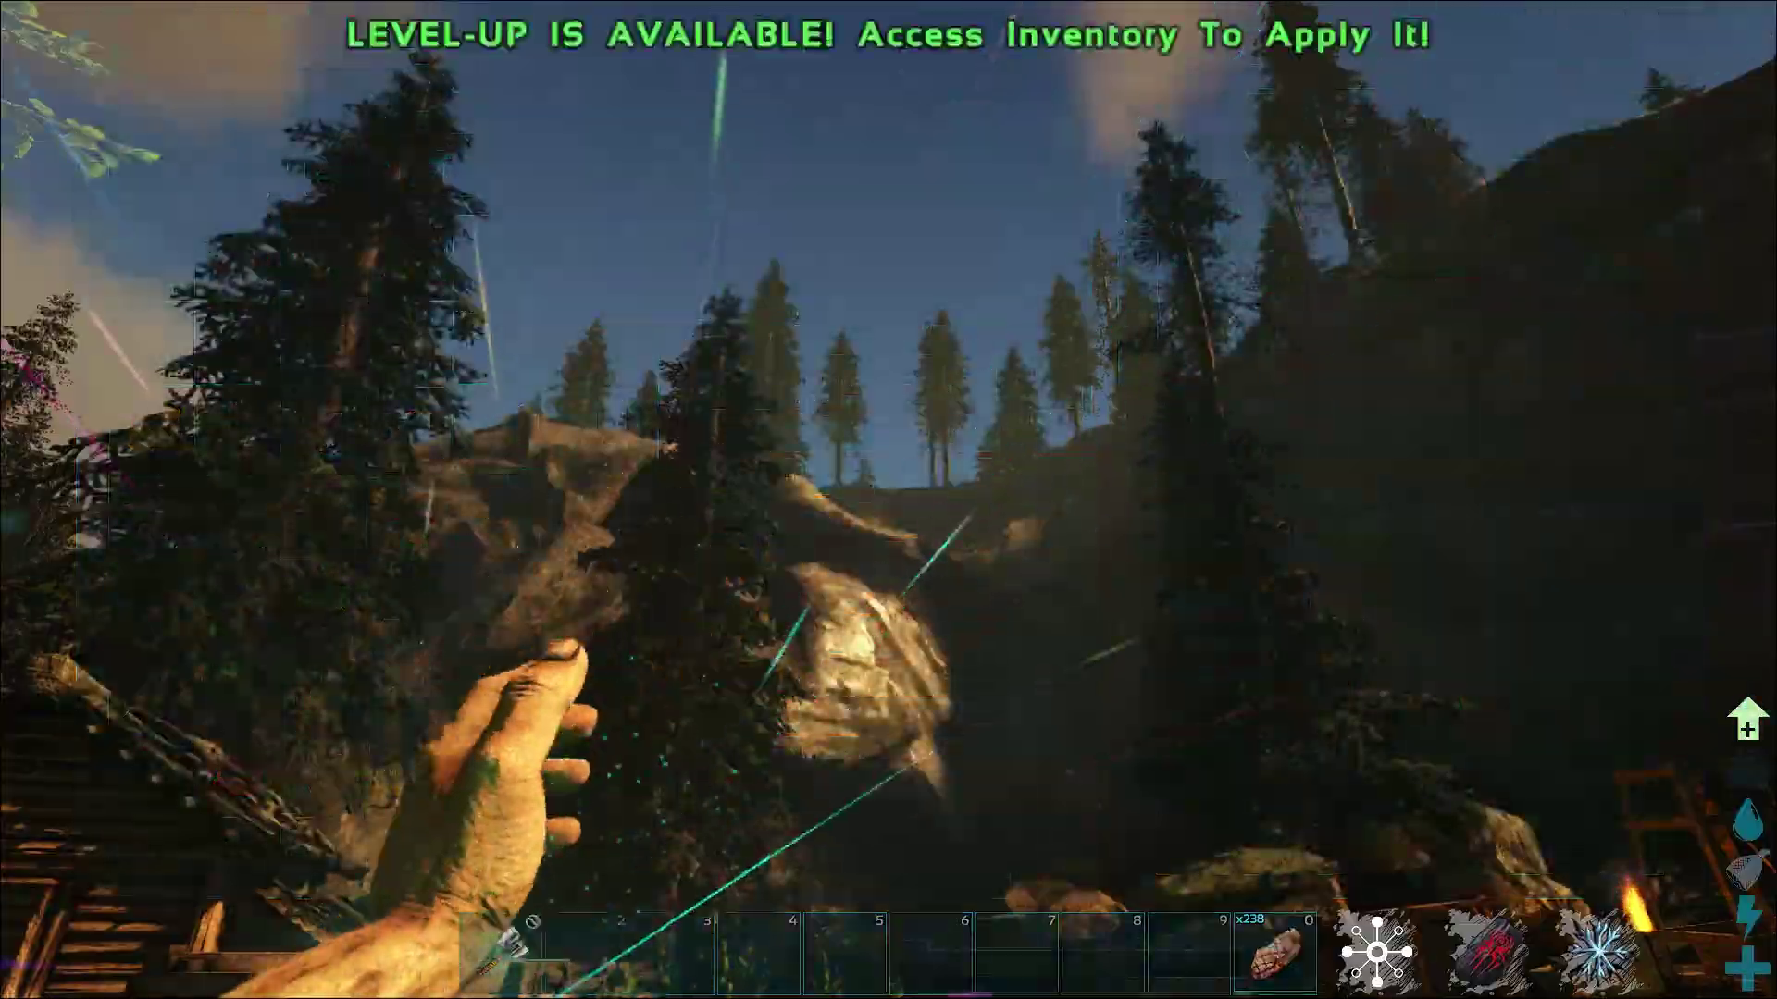
Step: Run the character through the village onto the wooden platform near the waterfall
key(w)
scroll(888, 500, down, 3)
key(k)
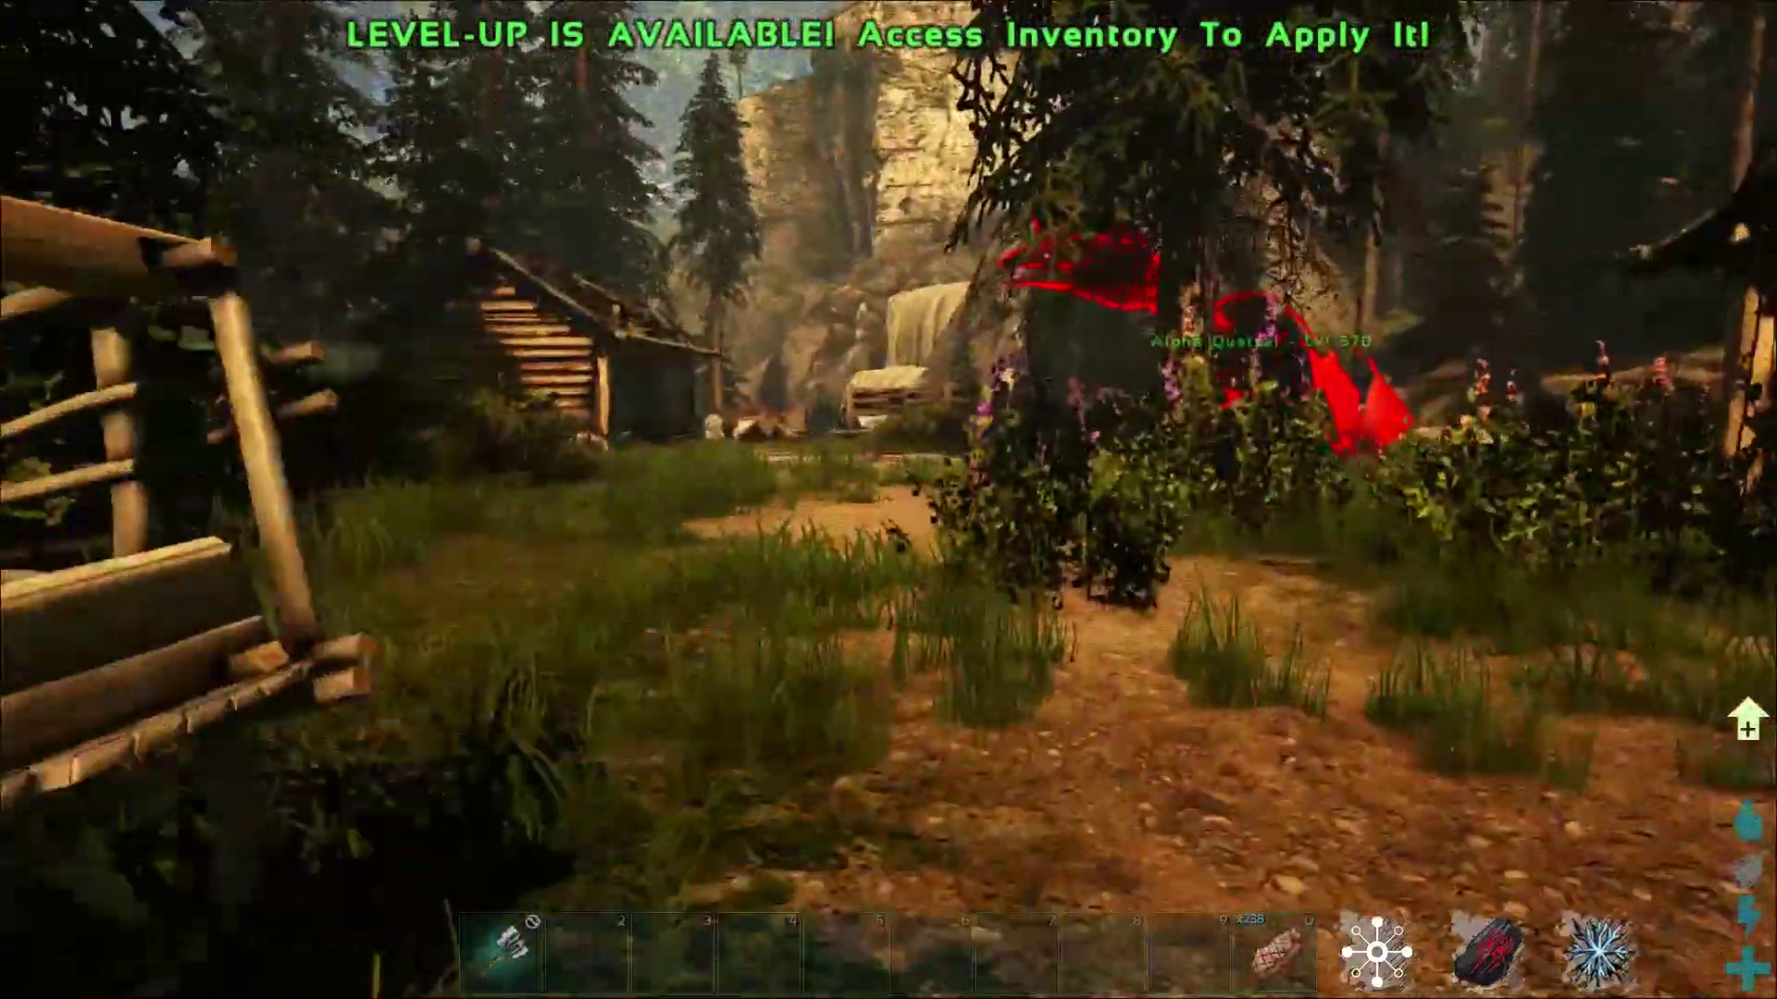
key(w)
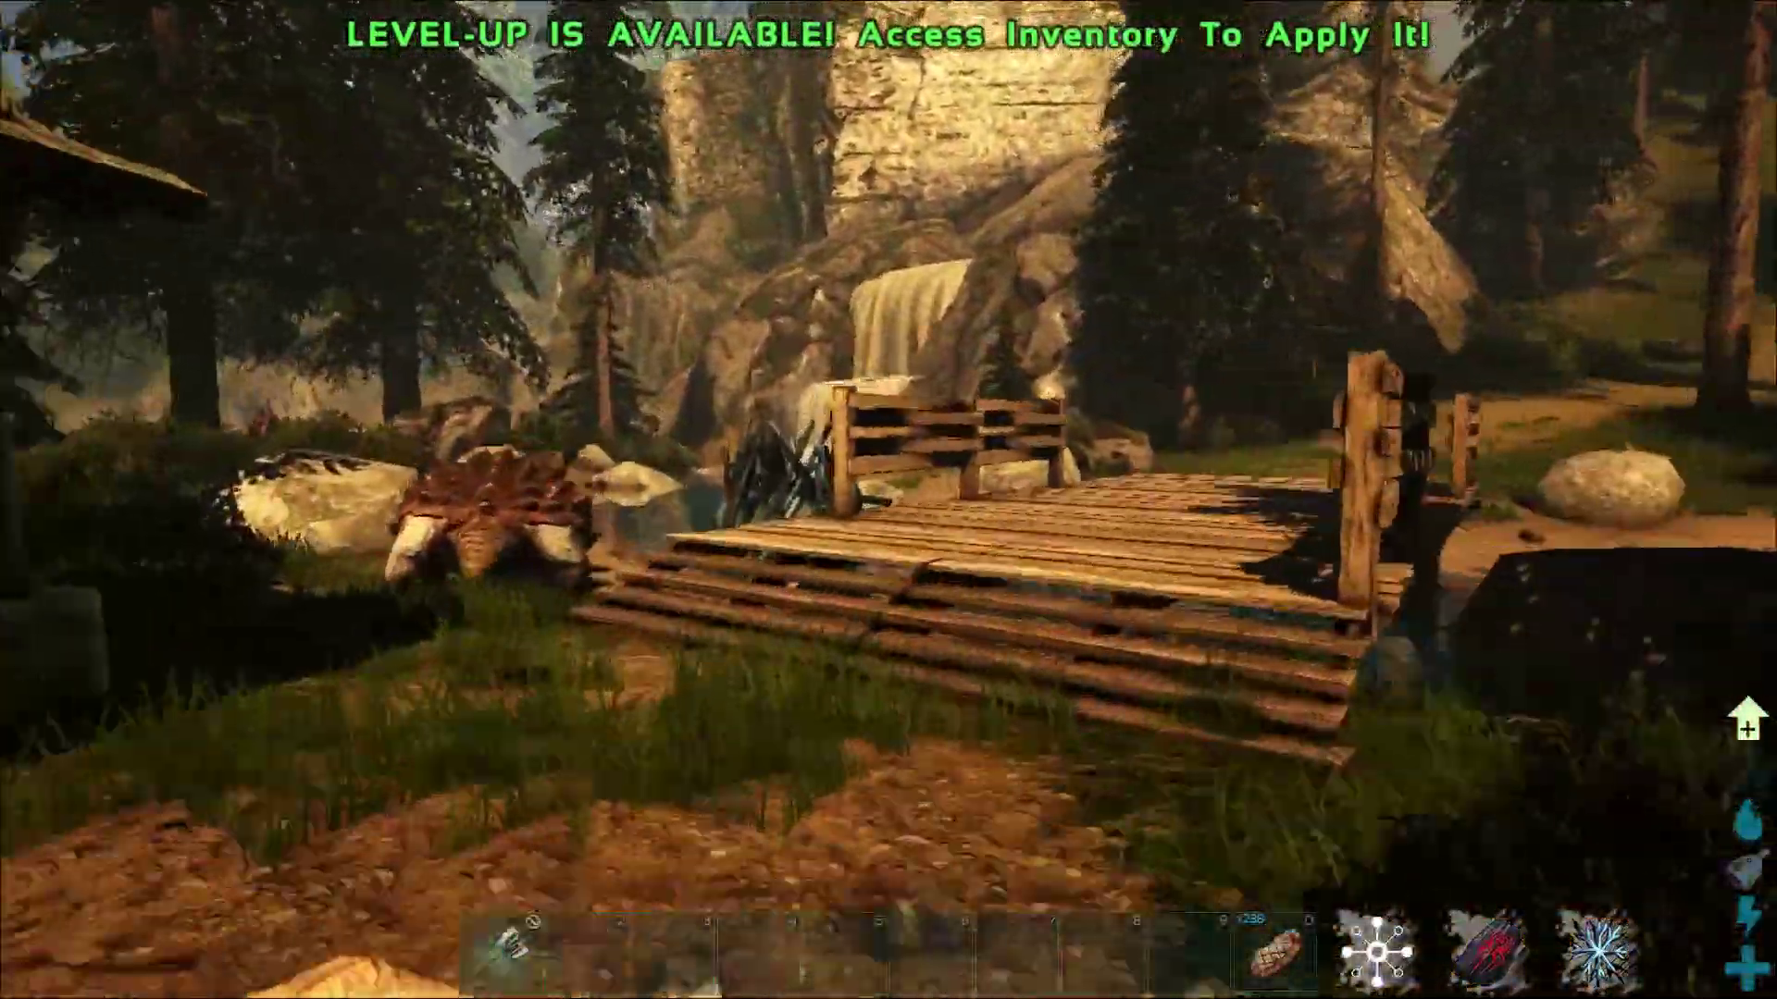
key(w)
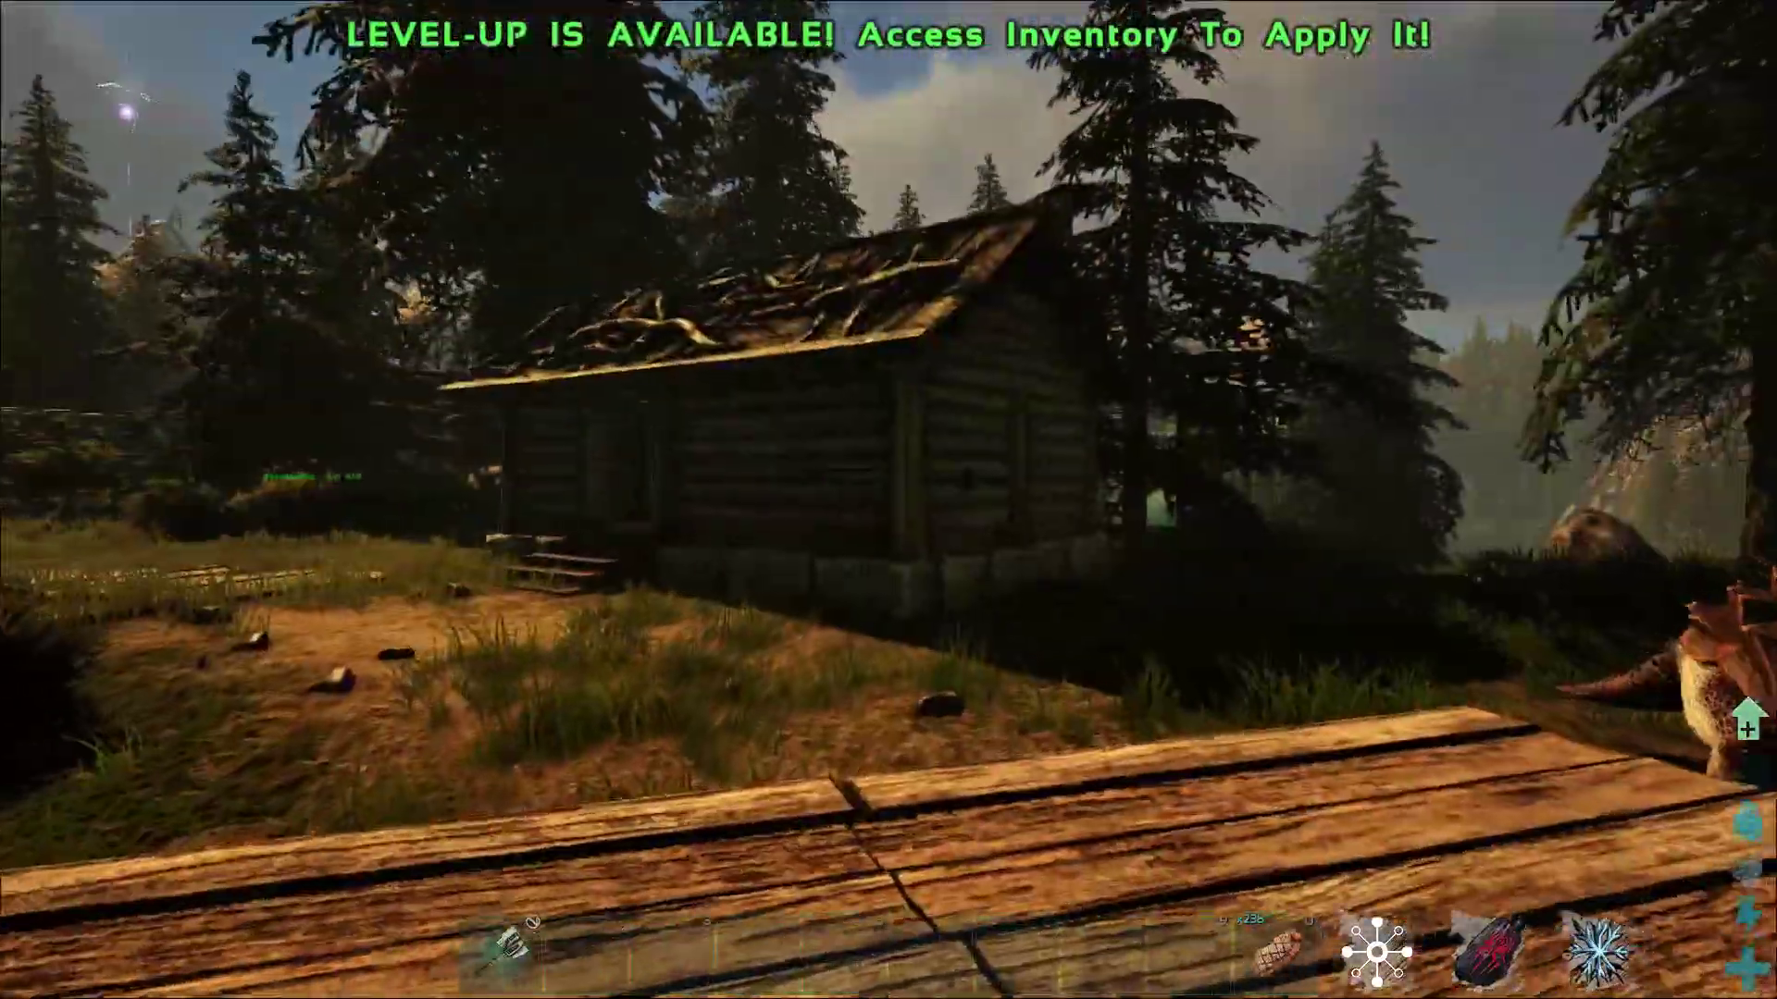
Step: Run across the wooden platform into the grass and pick up the Moschops Egg
key(w)
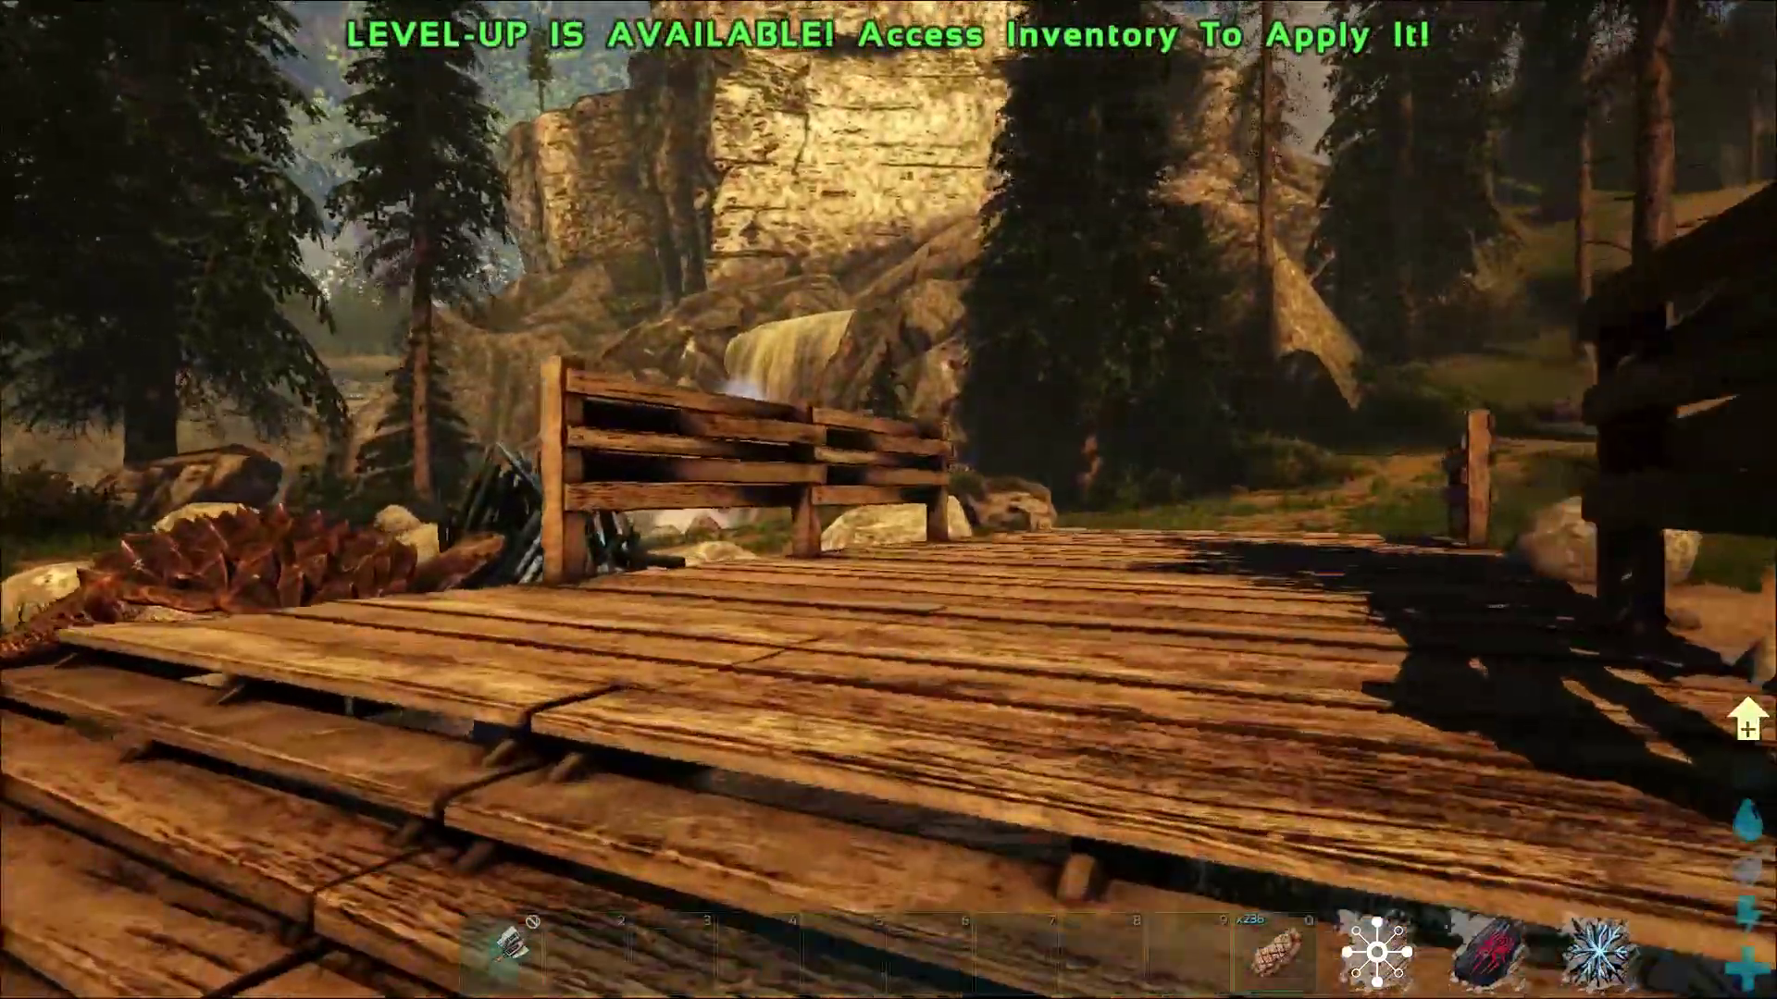
key(k)
key(k)
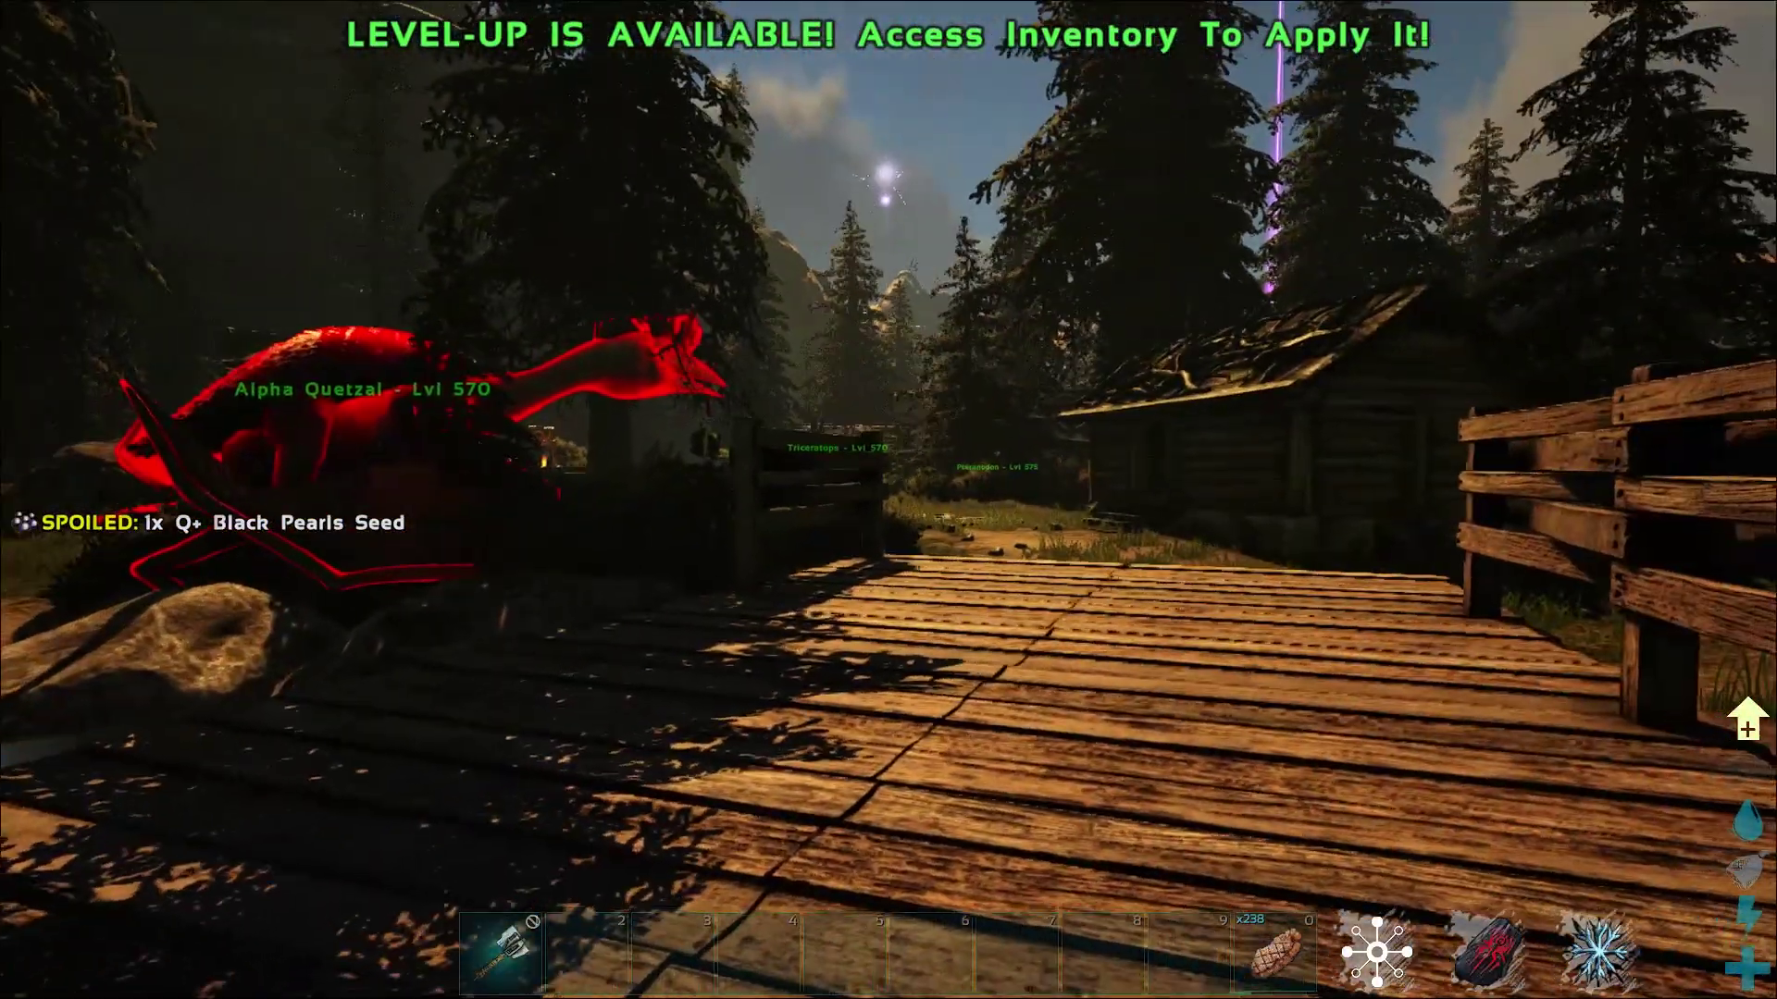
key(w)
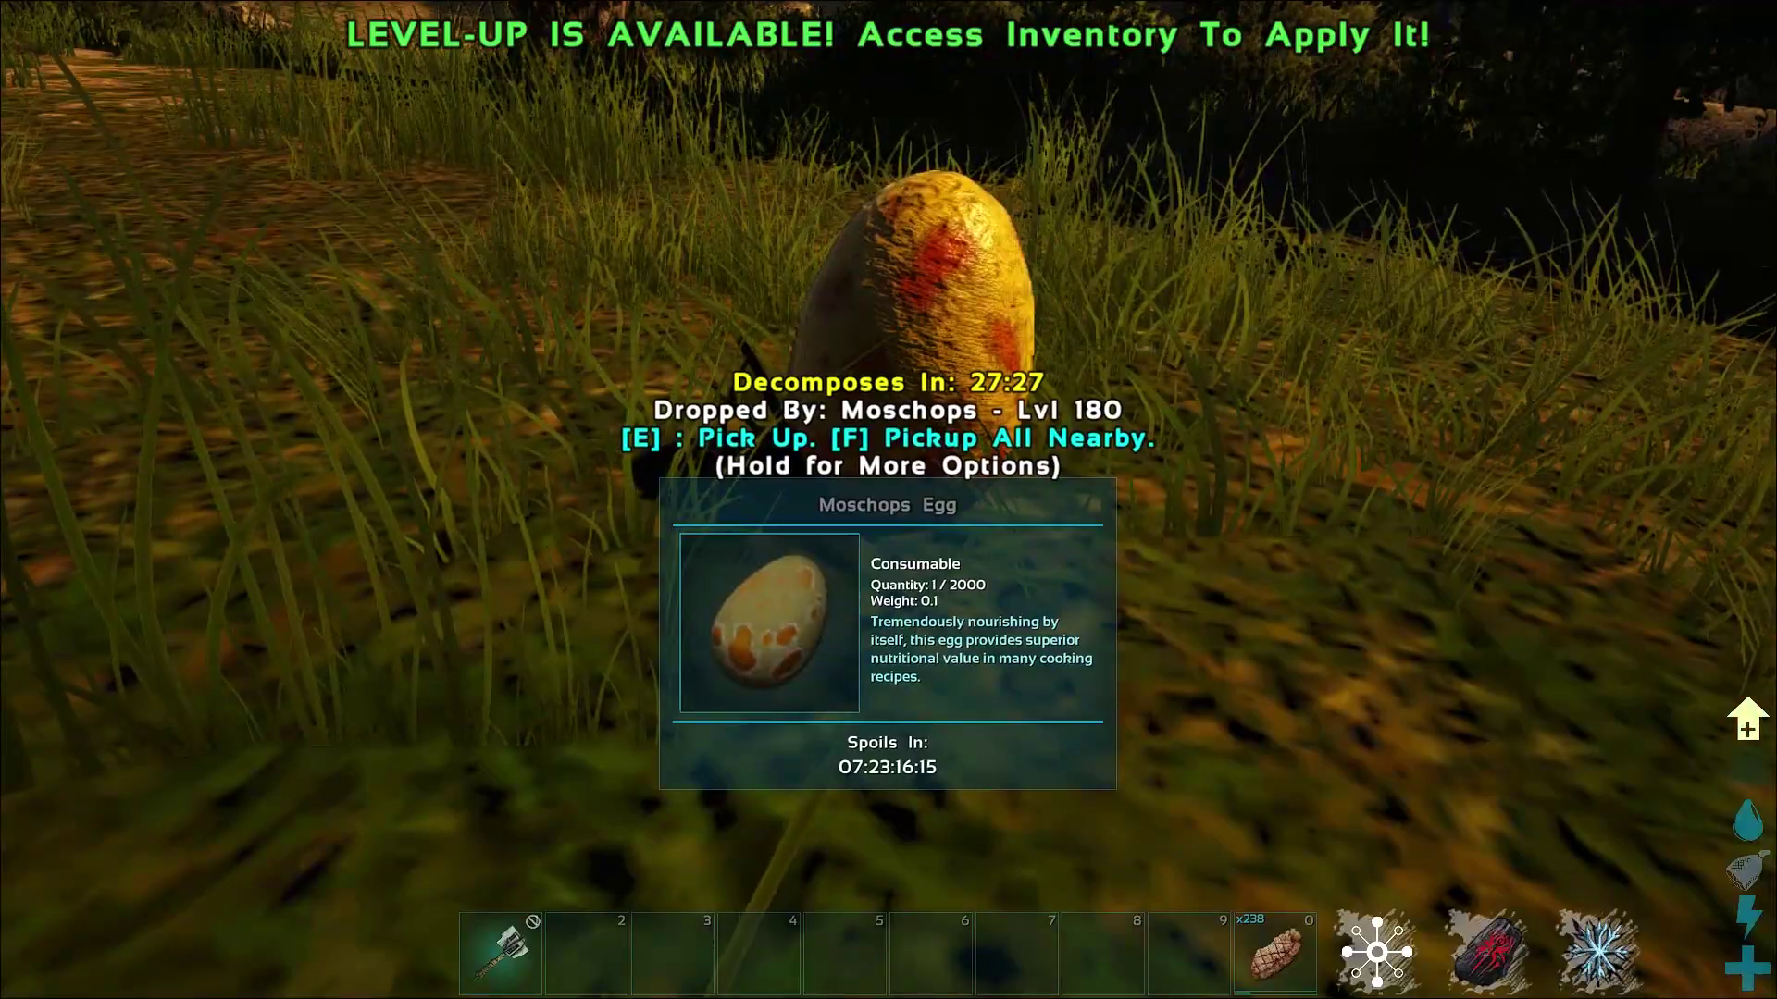
key(e)
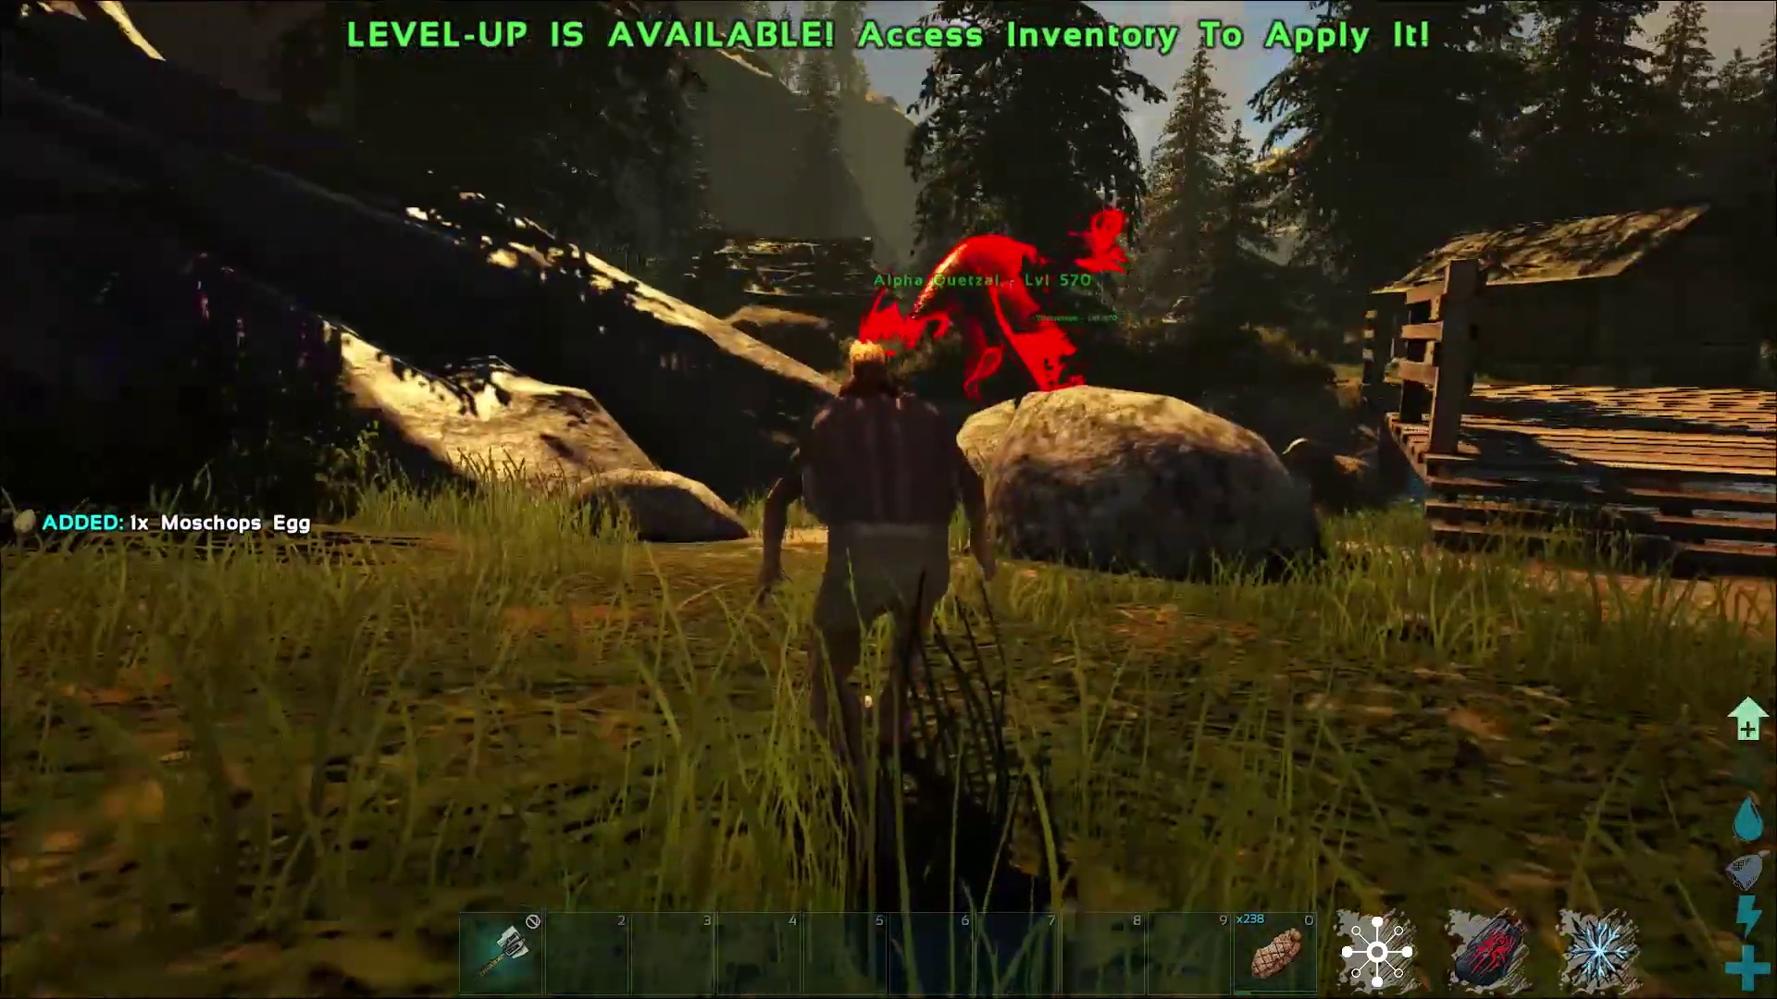
Step: Run the character back over the wooden bridge to the cart near the Triceratops, trying out the camera views on the way
key(k)
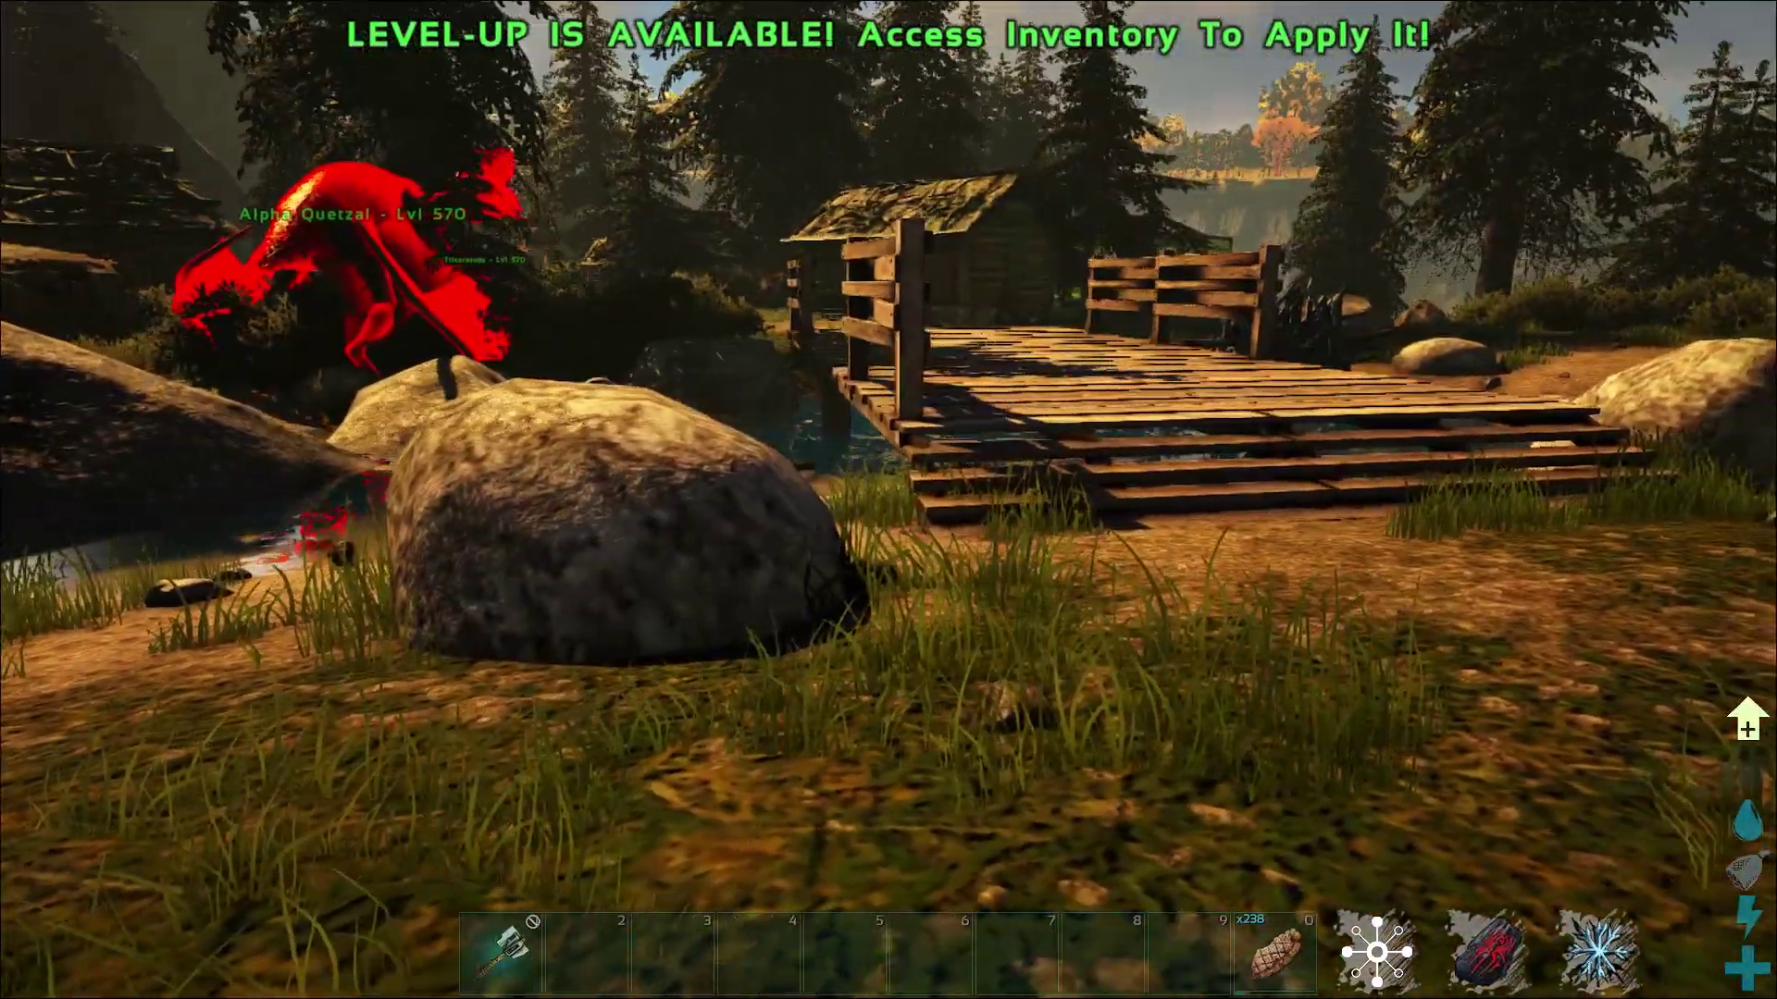
scroll(888, 500, down, 1)
scroll(888, 500, up, 1)
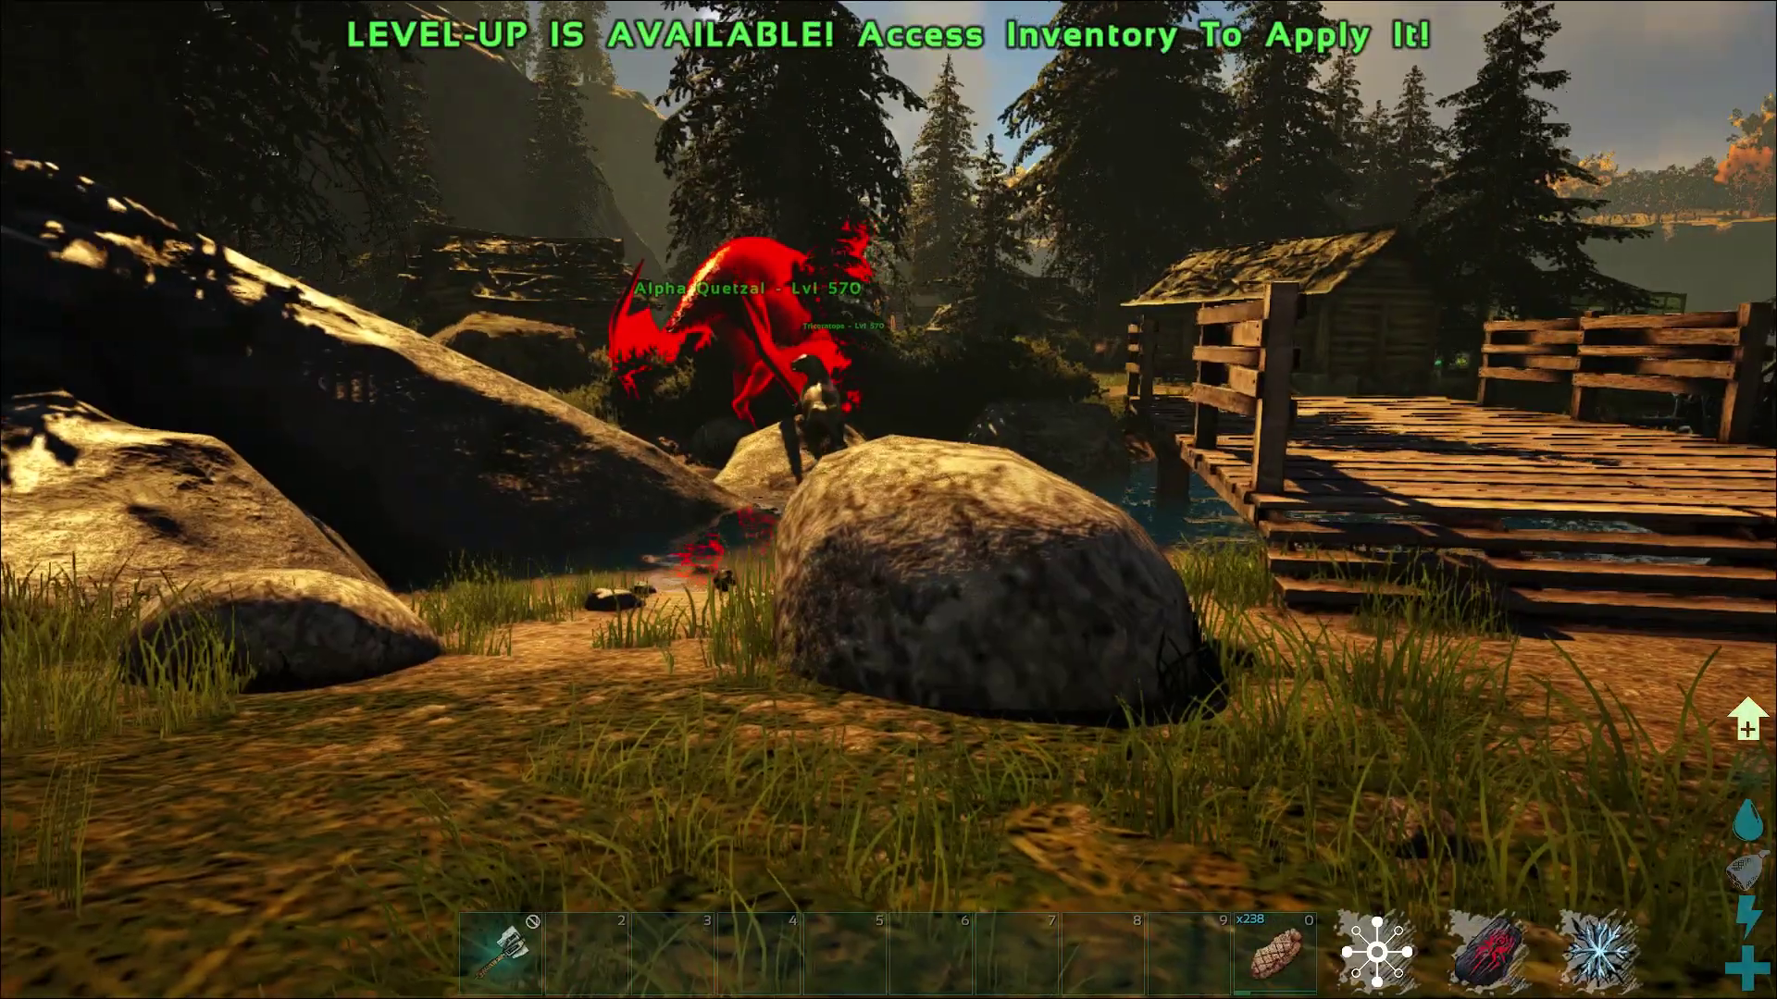
key(w)
key(w)
scroll(888, 500, down, 1)
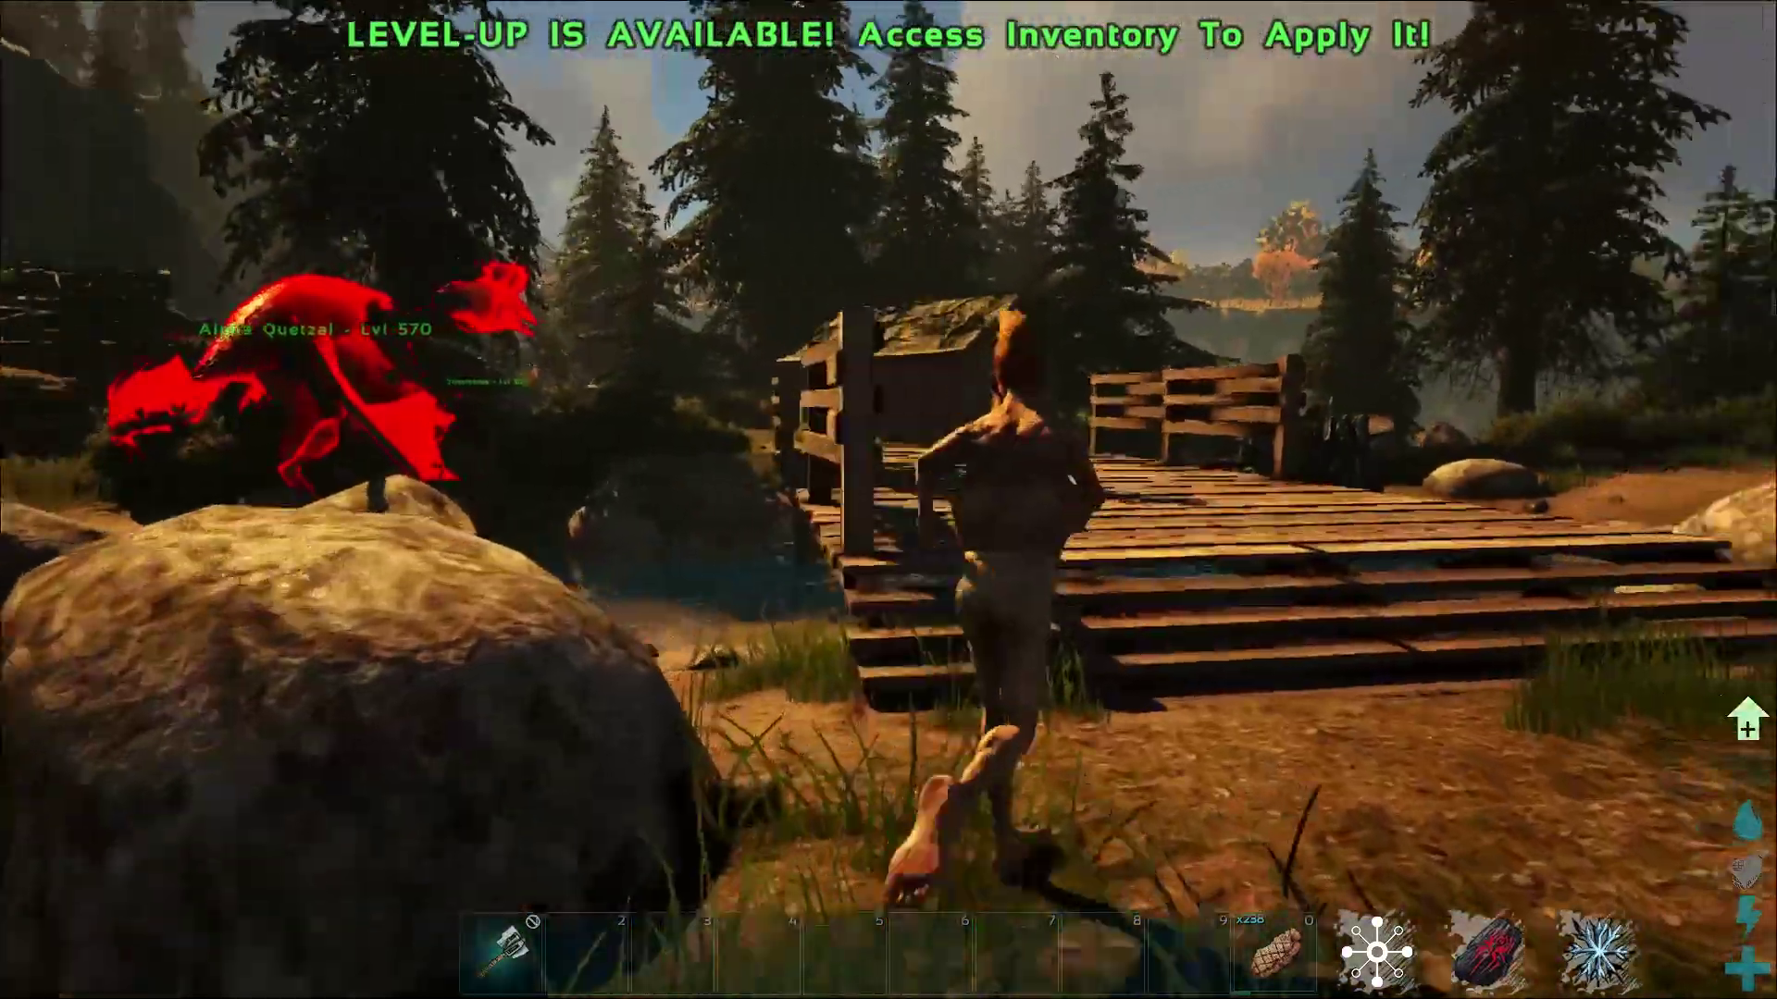
scroll(888, 500, up, 1)
key(w)
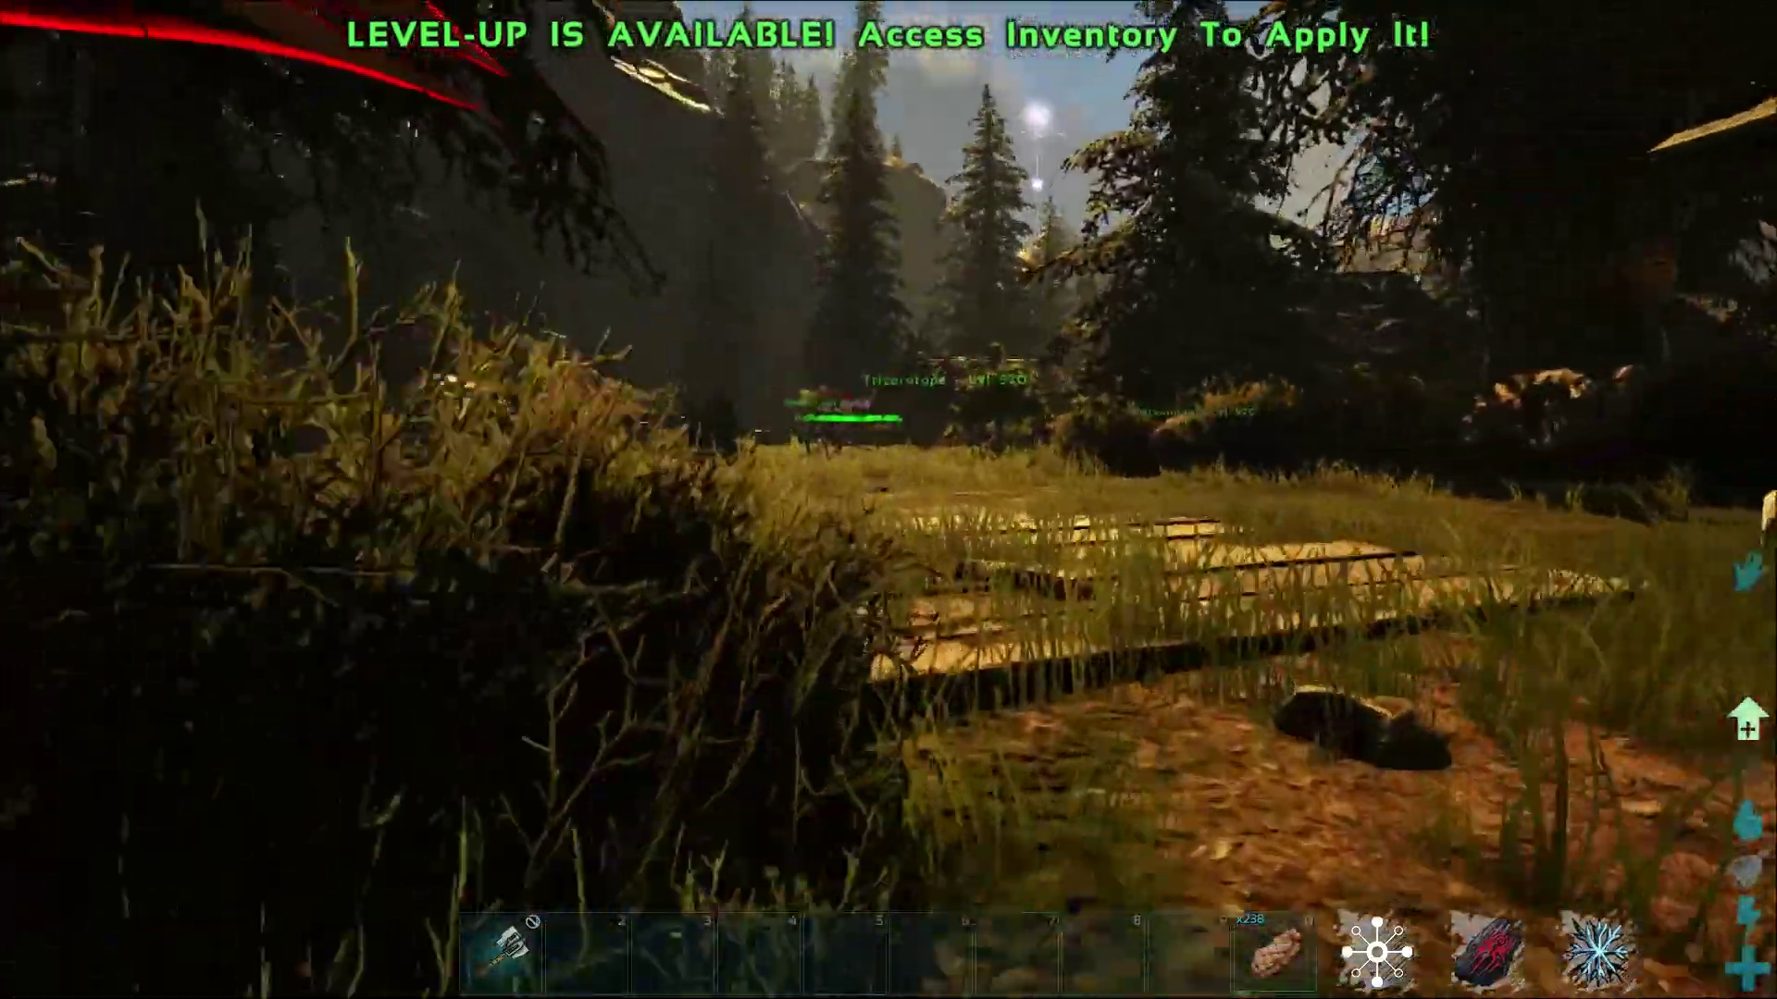
key(k)
key(k)
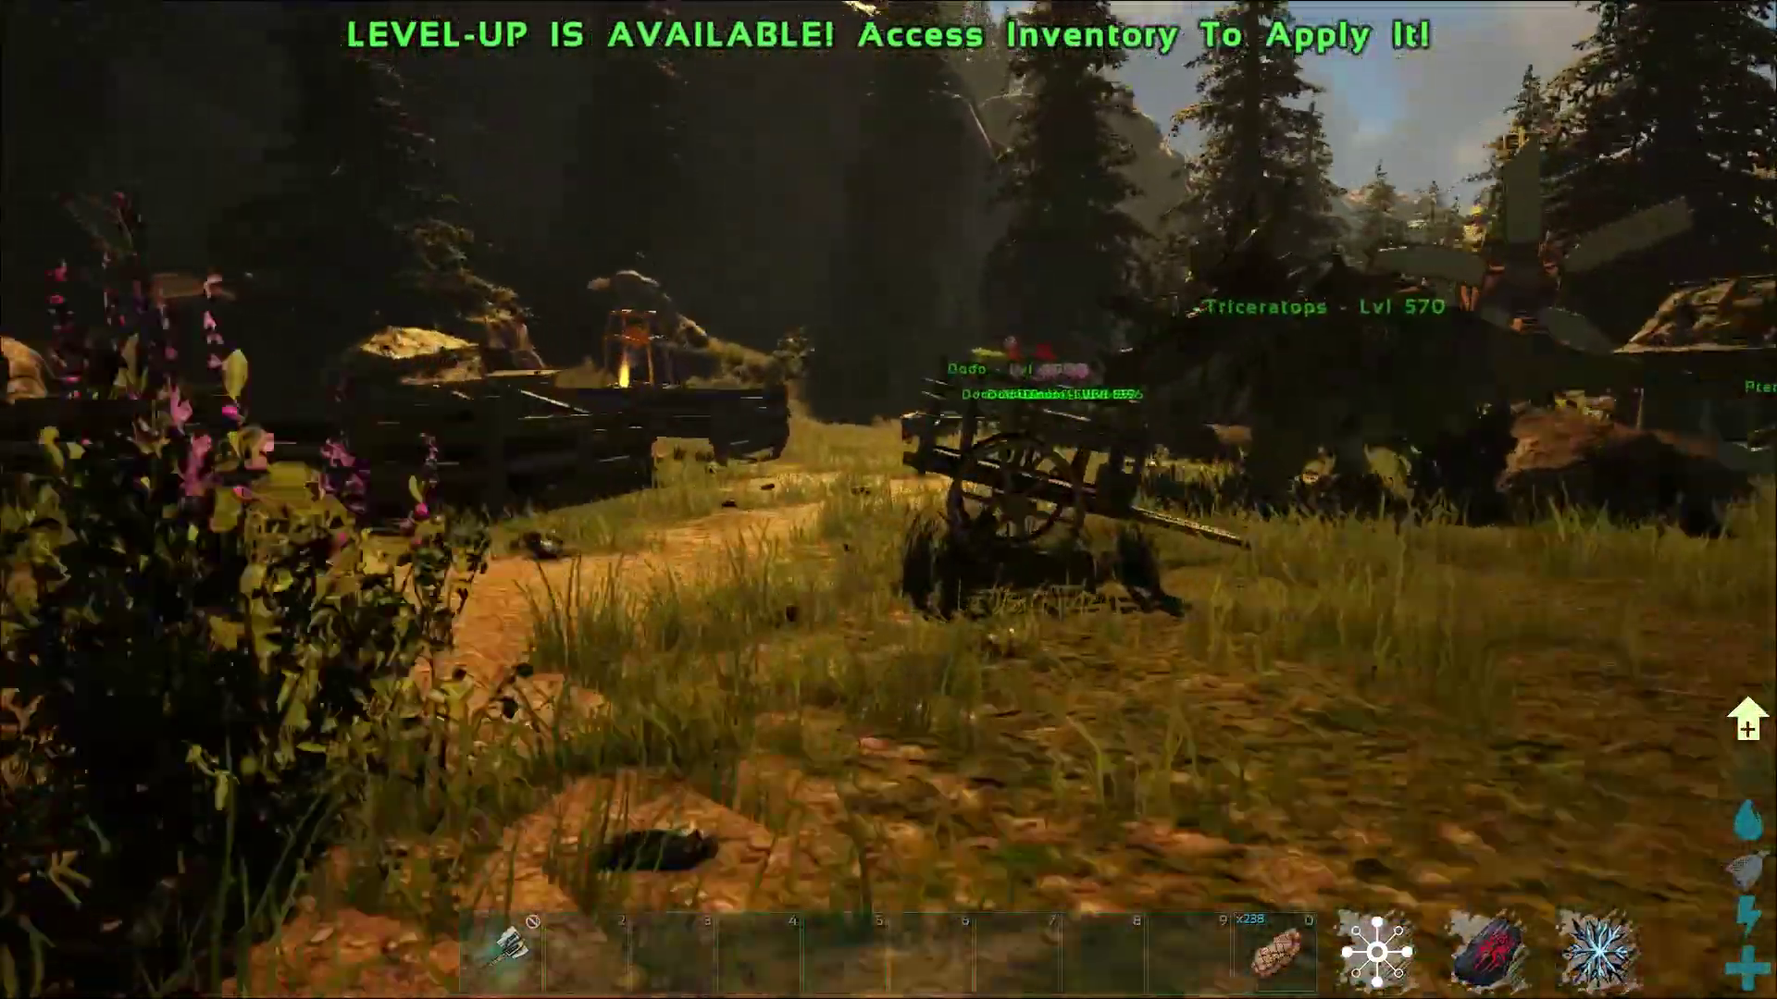
Step: Look through the engrams for levels 100, 115 and 135, and return to the character stats in the inventory
key(i)
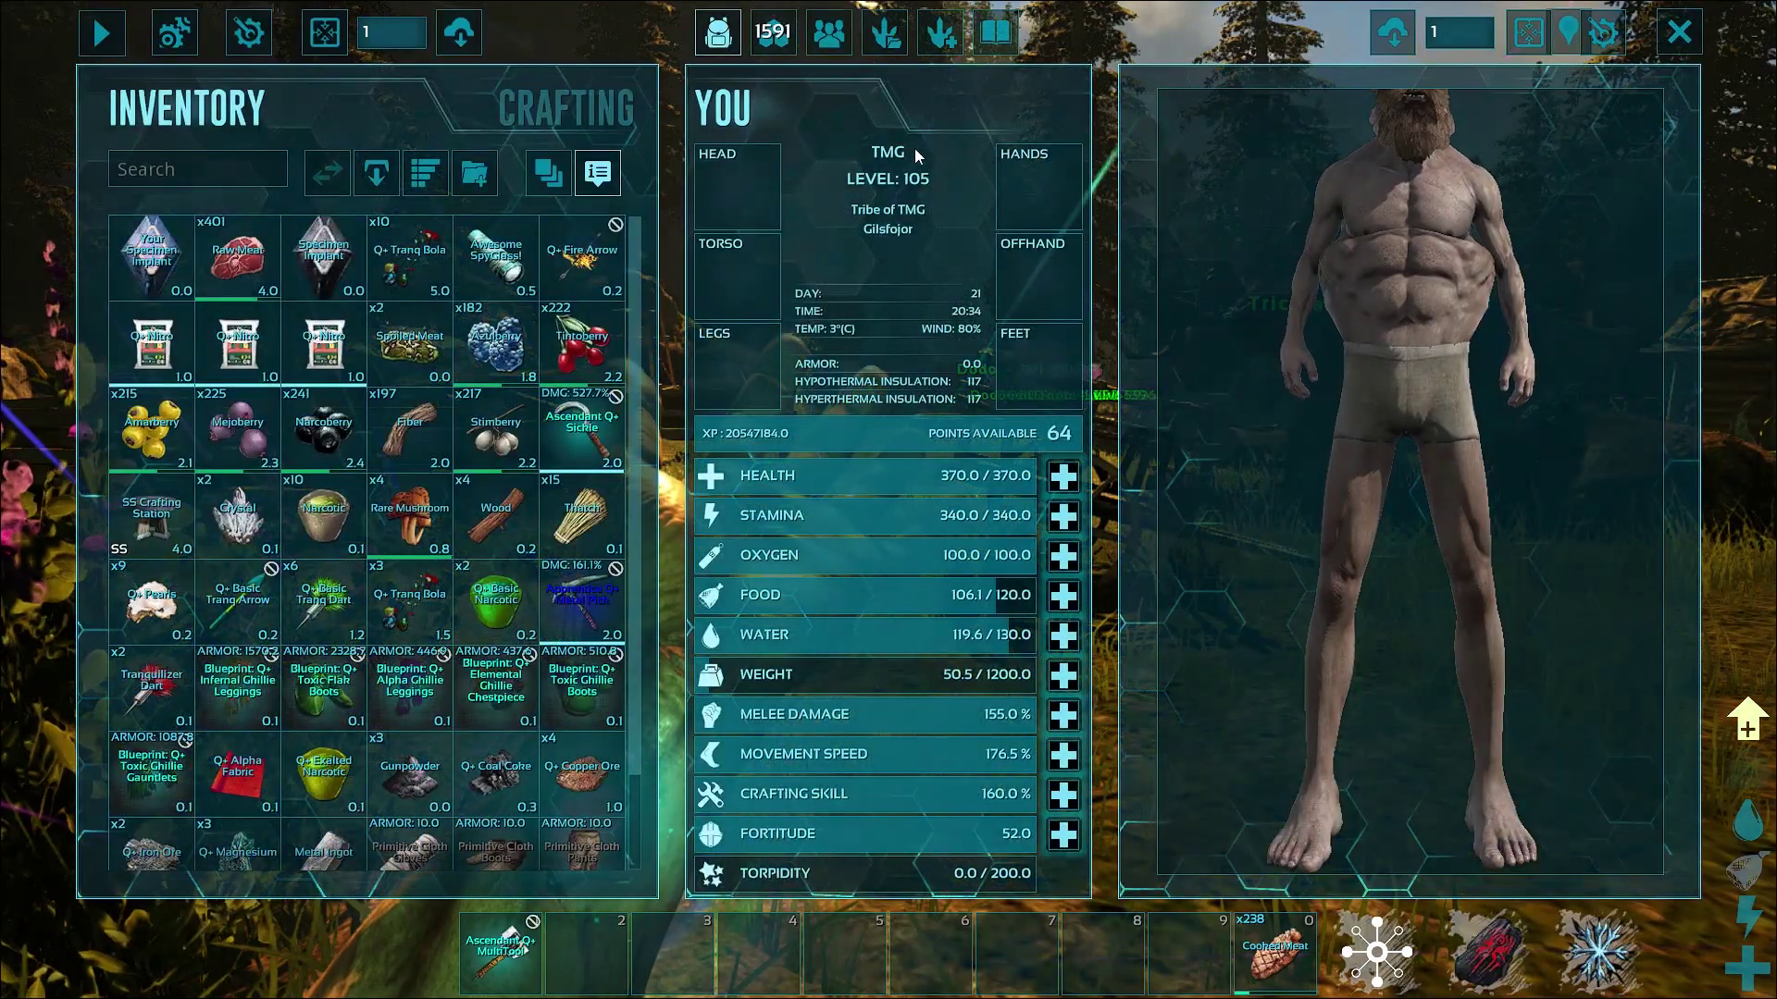
click(774, 34)
drag(1643, 777, 1630, 857)
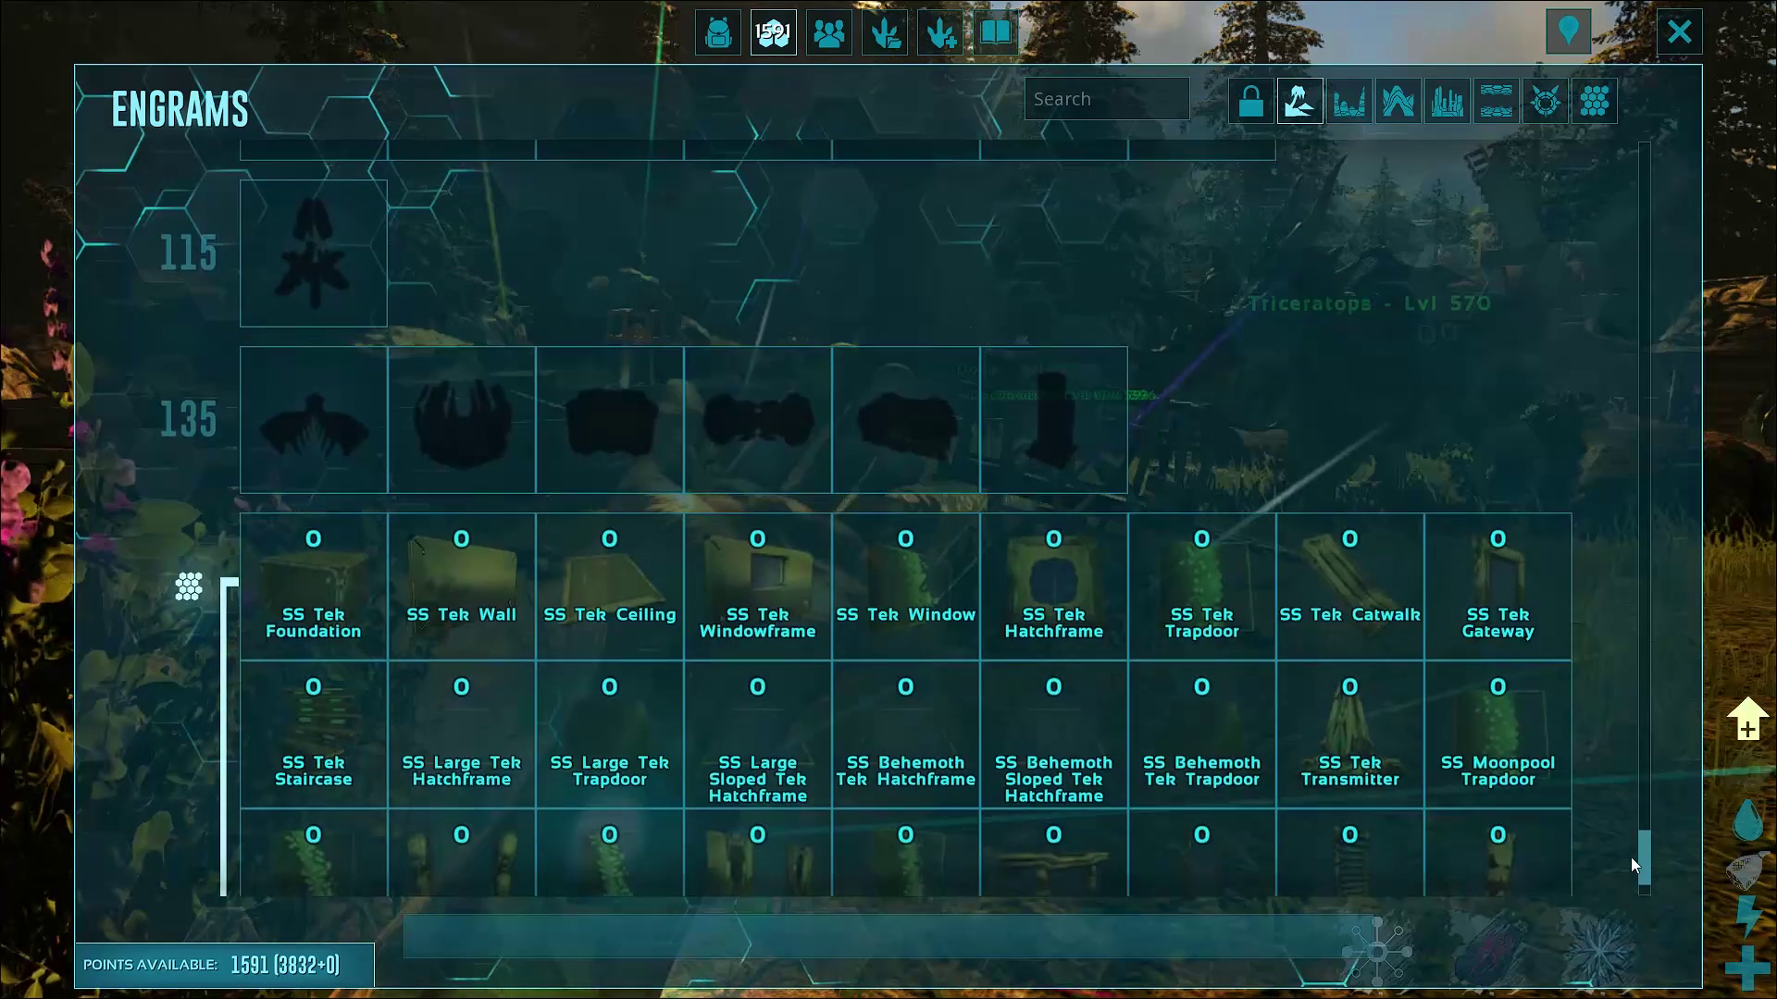
scroll(959, 515, up, 1)
click(720, 33)
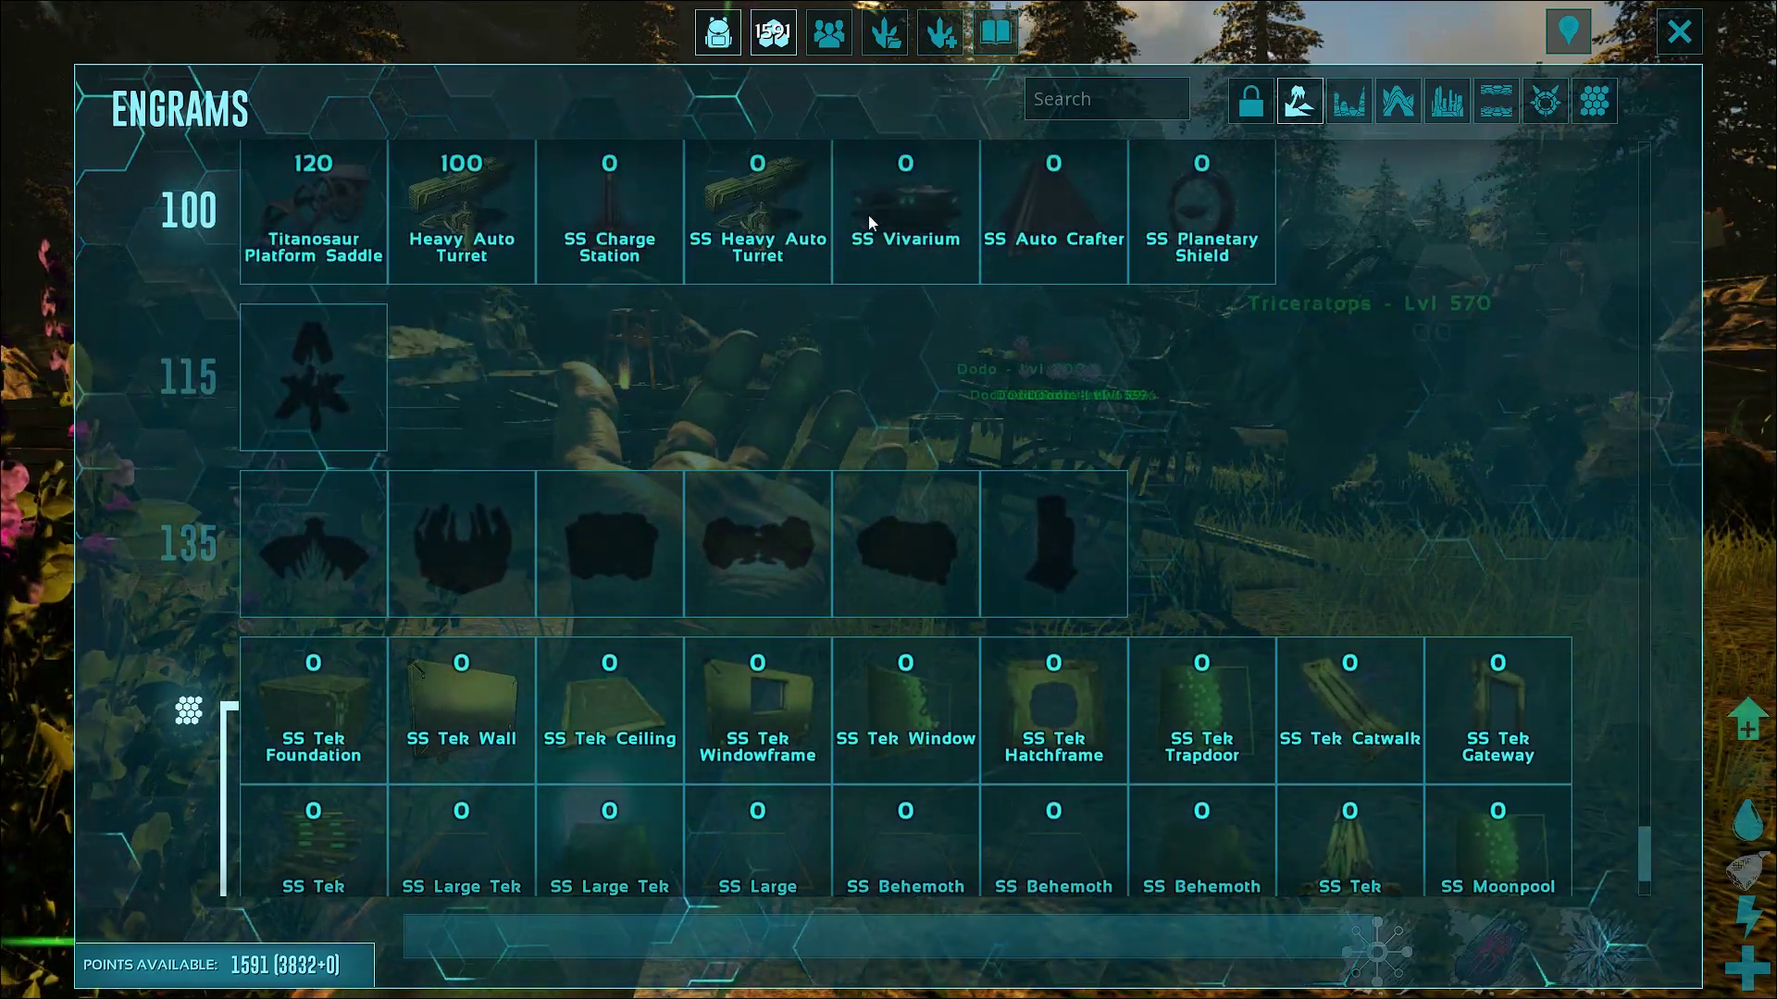
key(i)
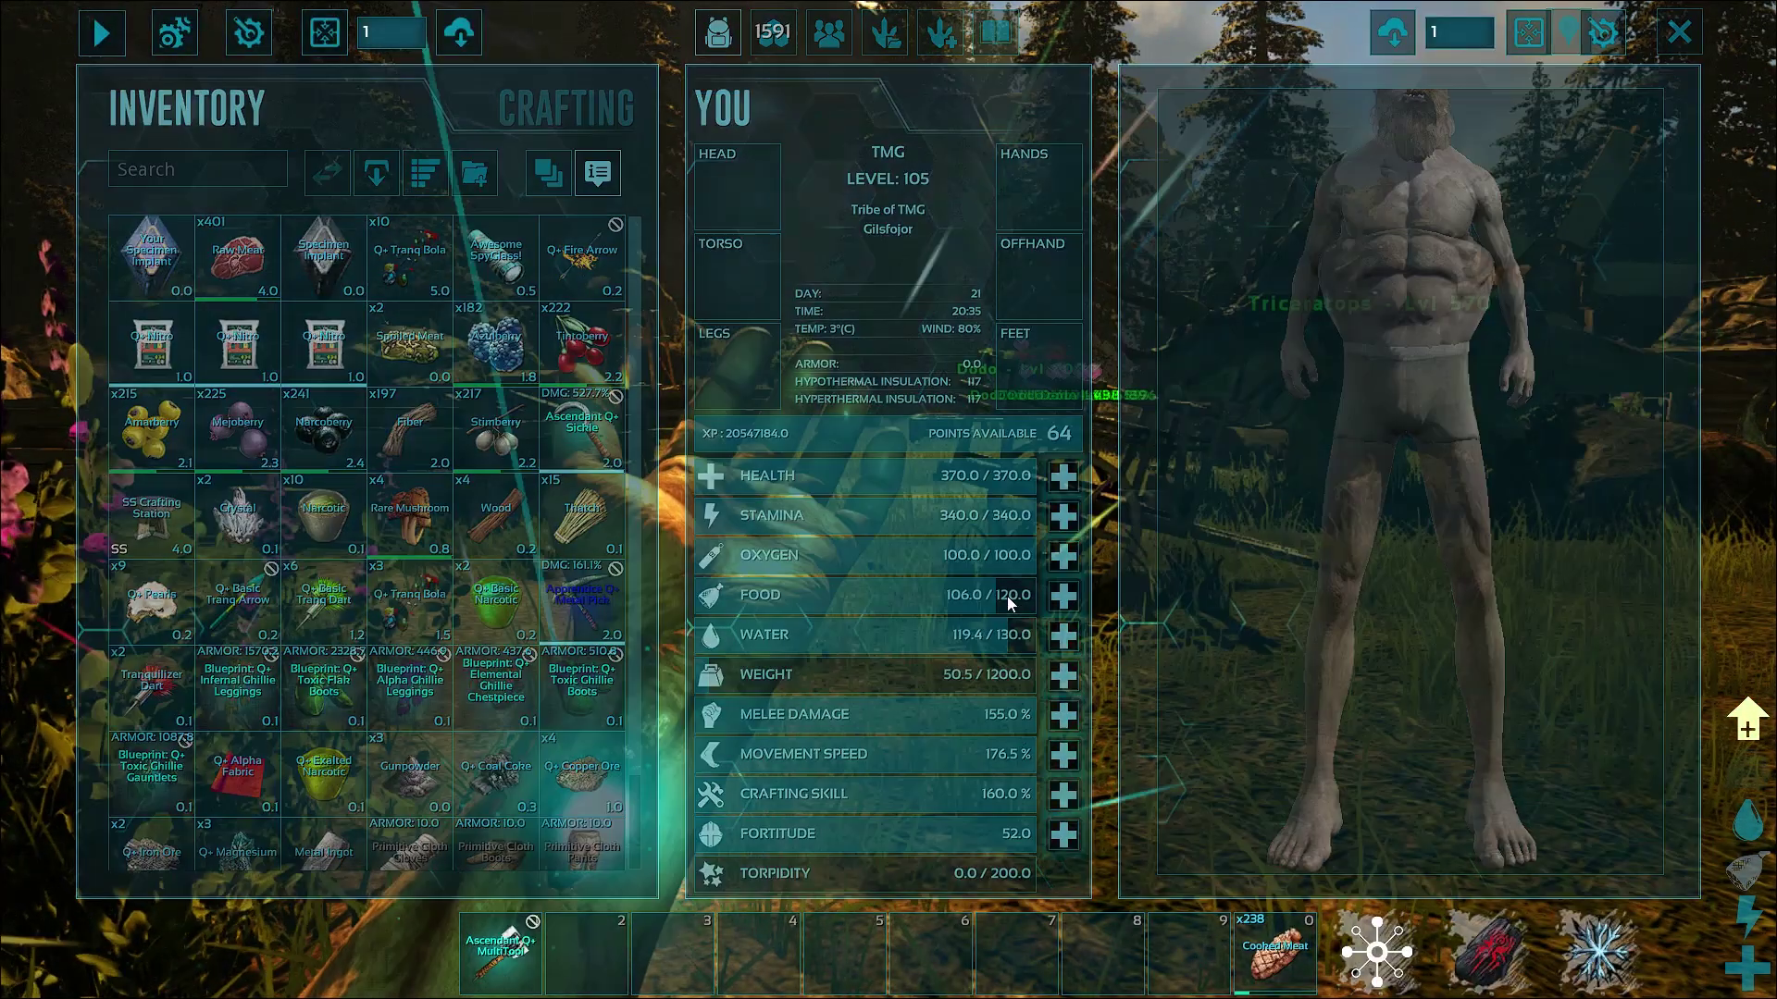
key(w)
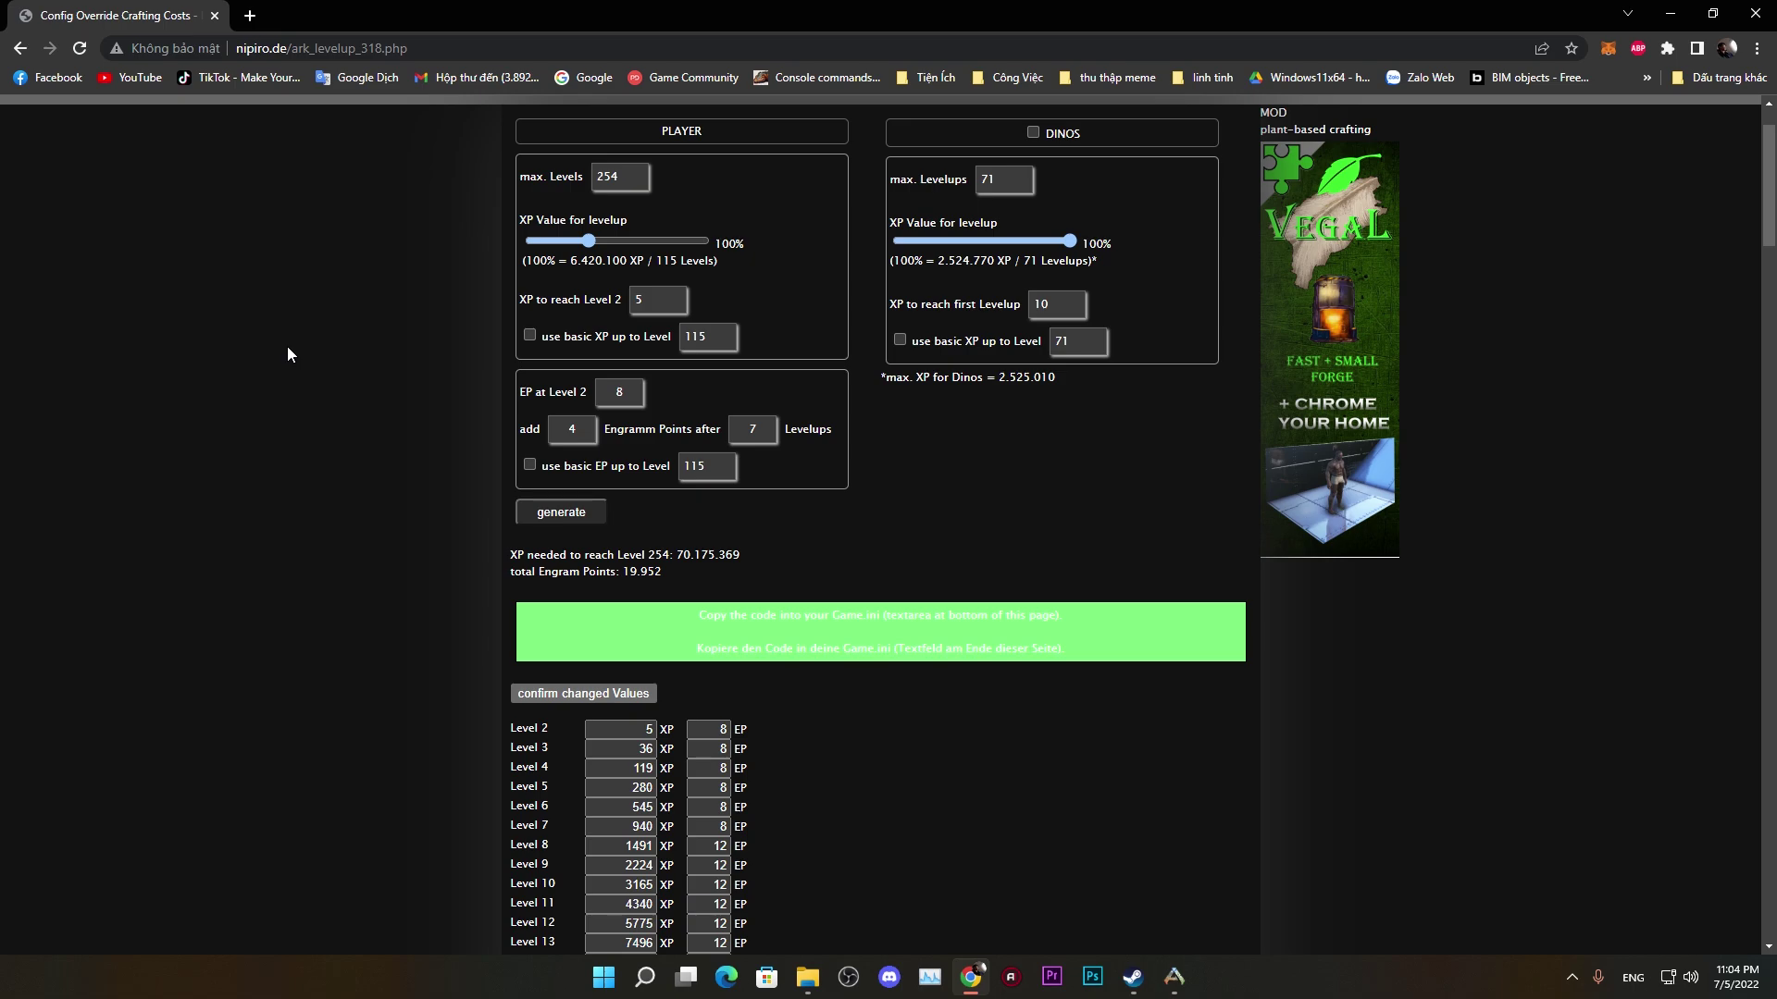
Step: On the ARK level-up generator page in the browser, review the player XP settings and the level table up to Level 254
drag(566, 222, 613, 216)
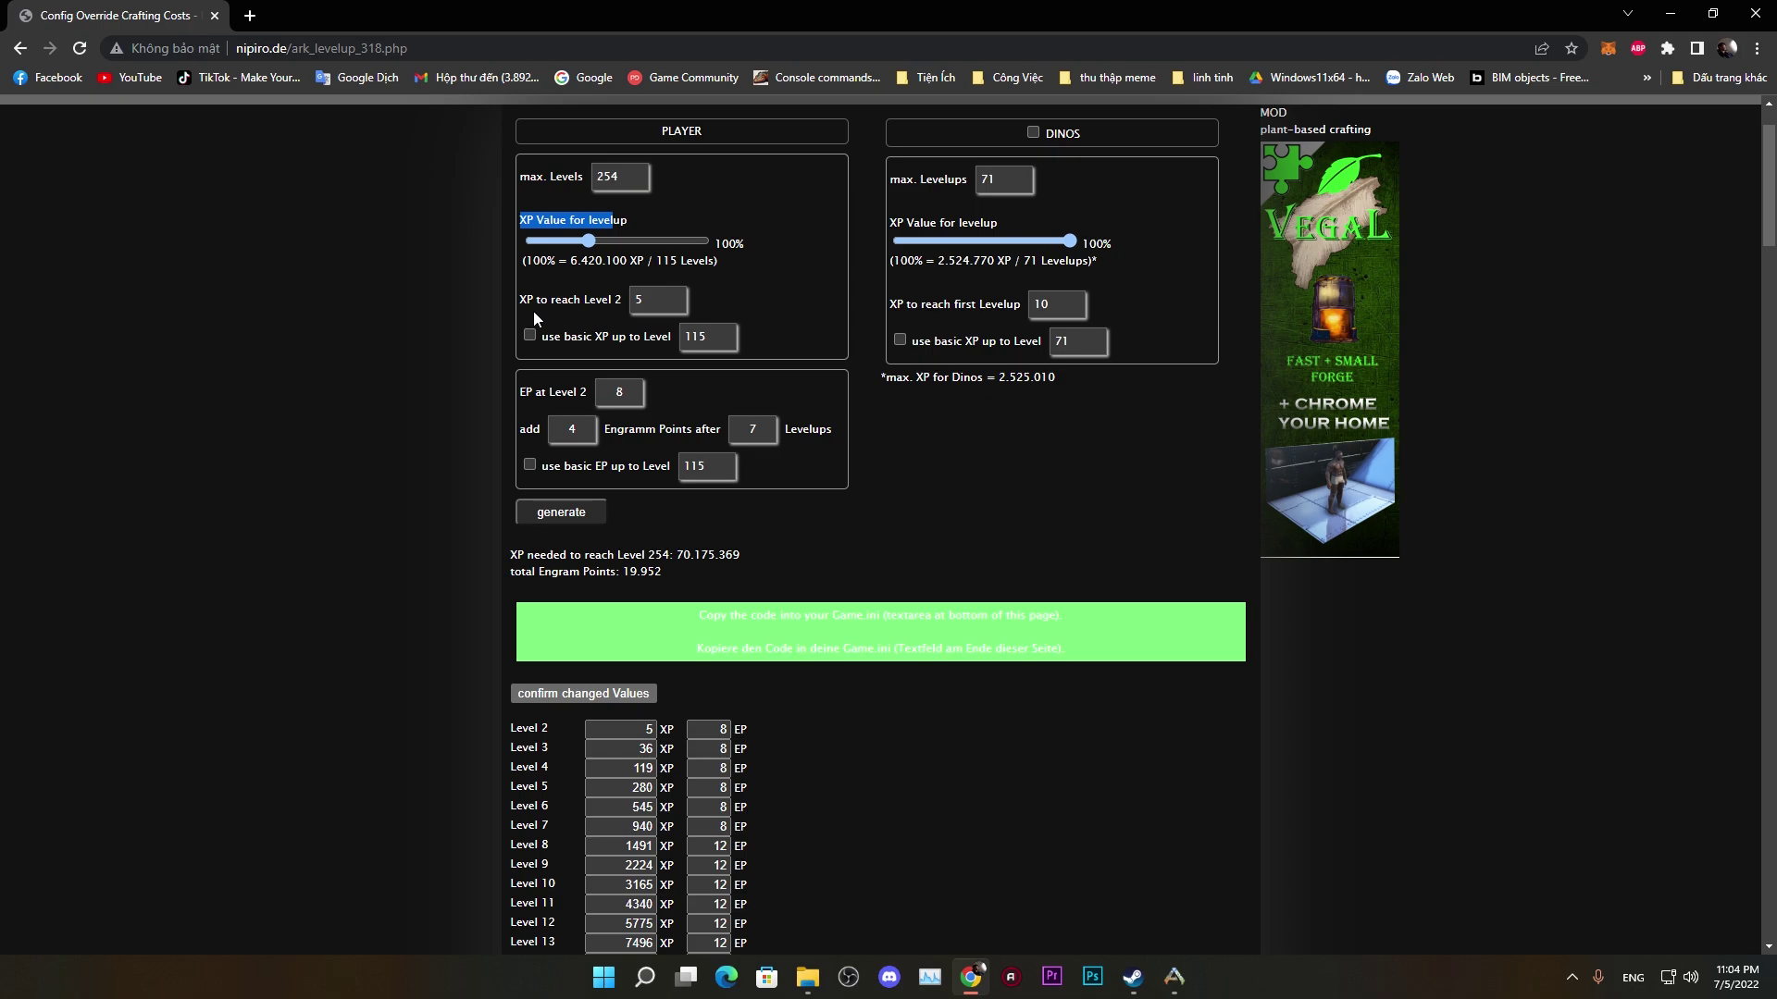
scroll(533, 311, down, 18)
scroll(578, 701, down, 20)
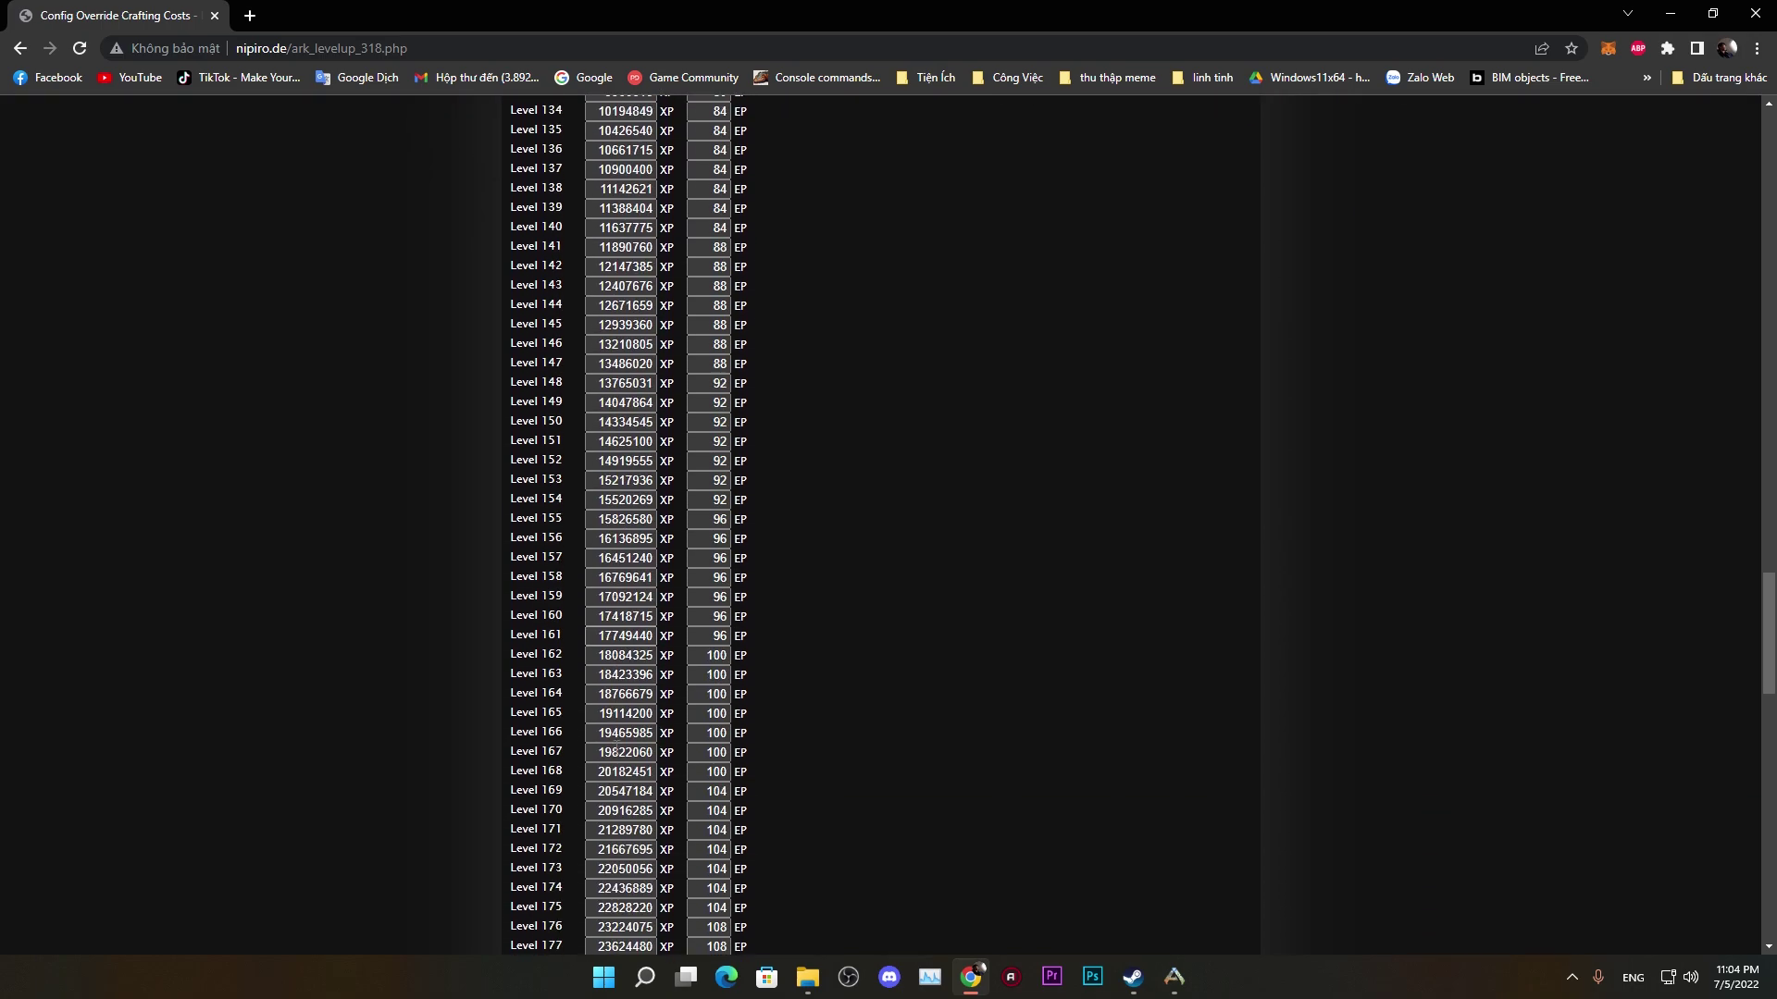
scroll(568, 775, down, 3)
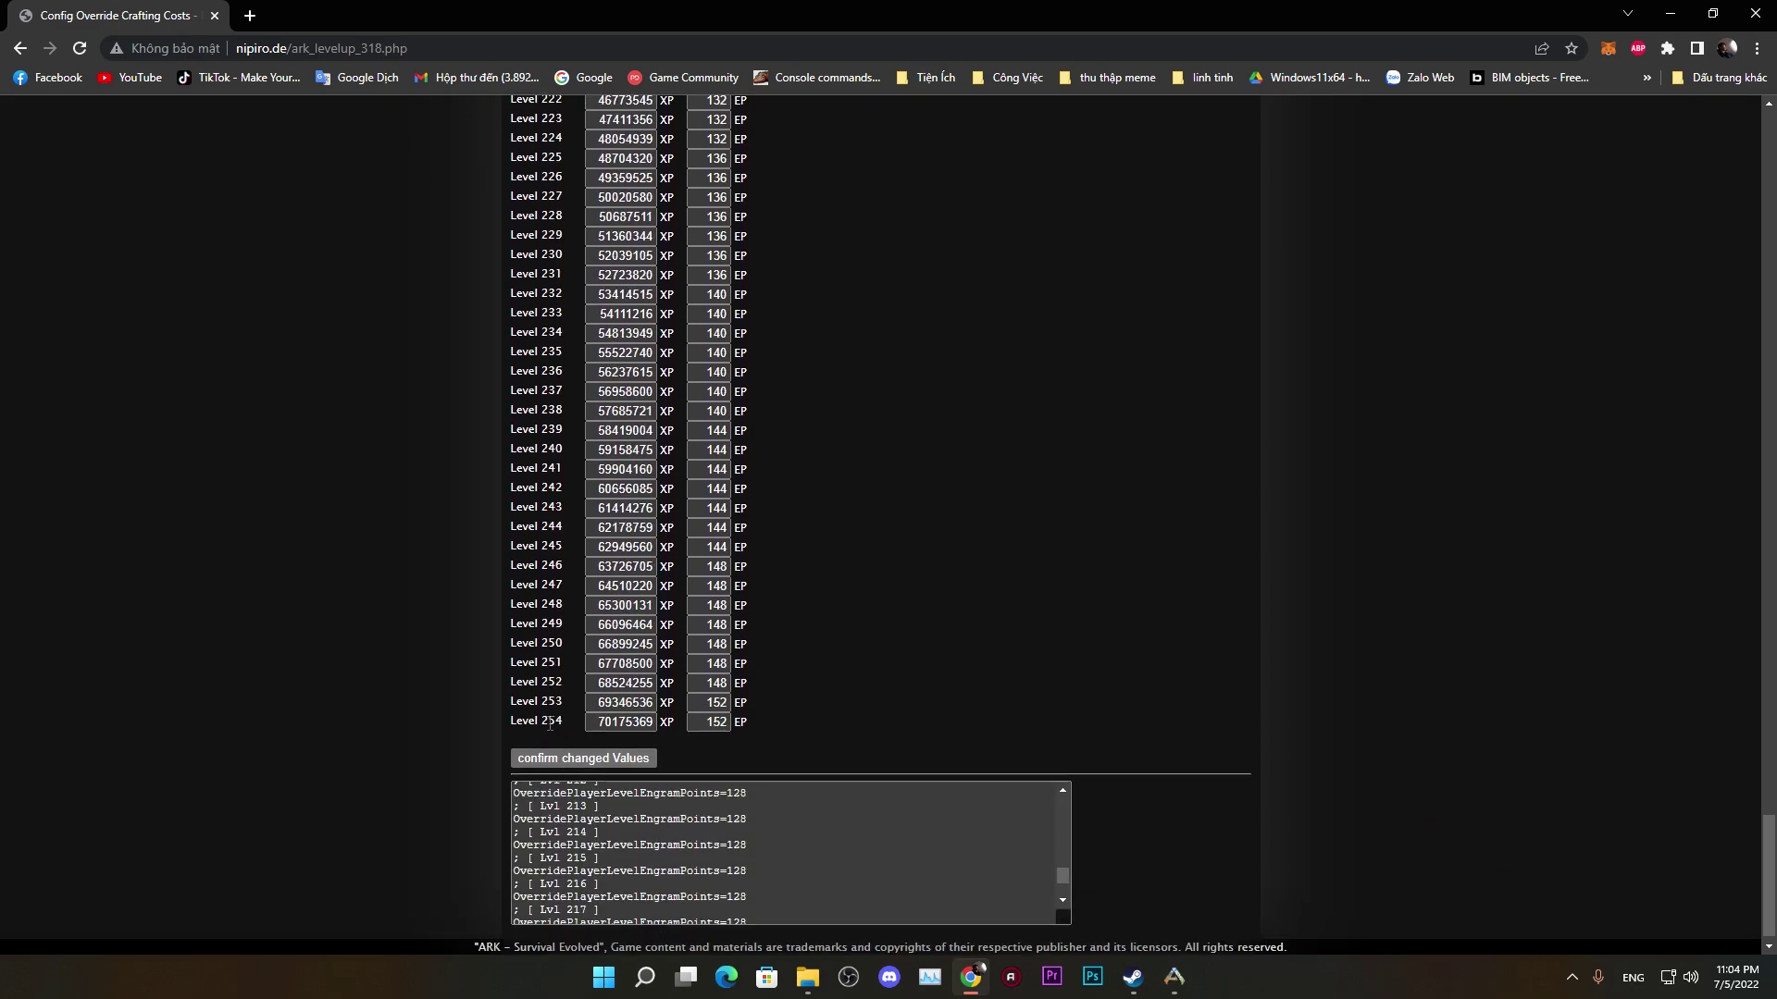
drag(544, 723, 562, 723)
scroll(622, 732, up, 20)
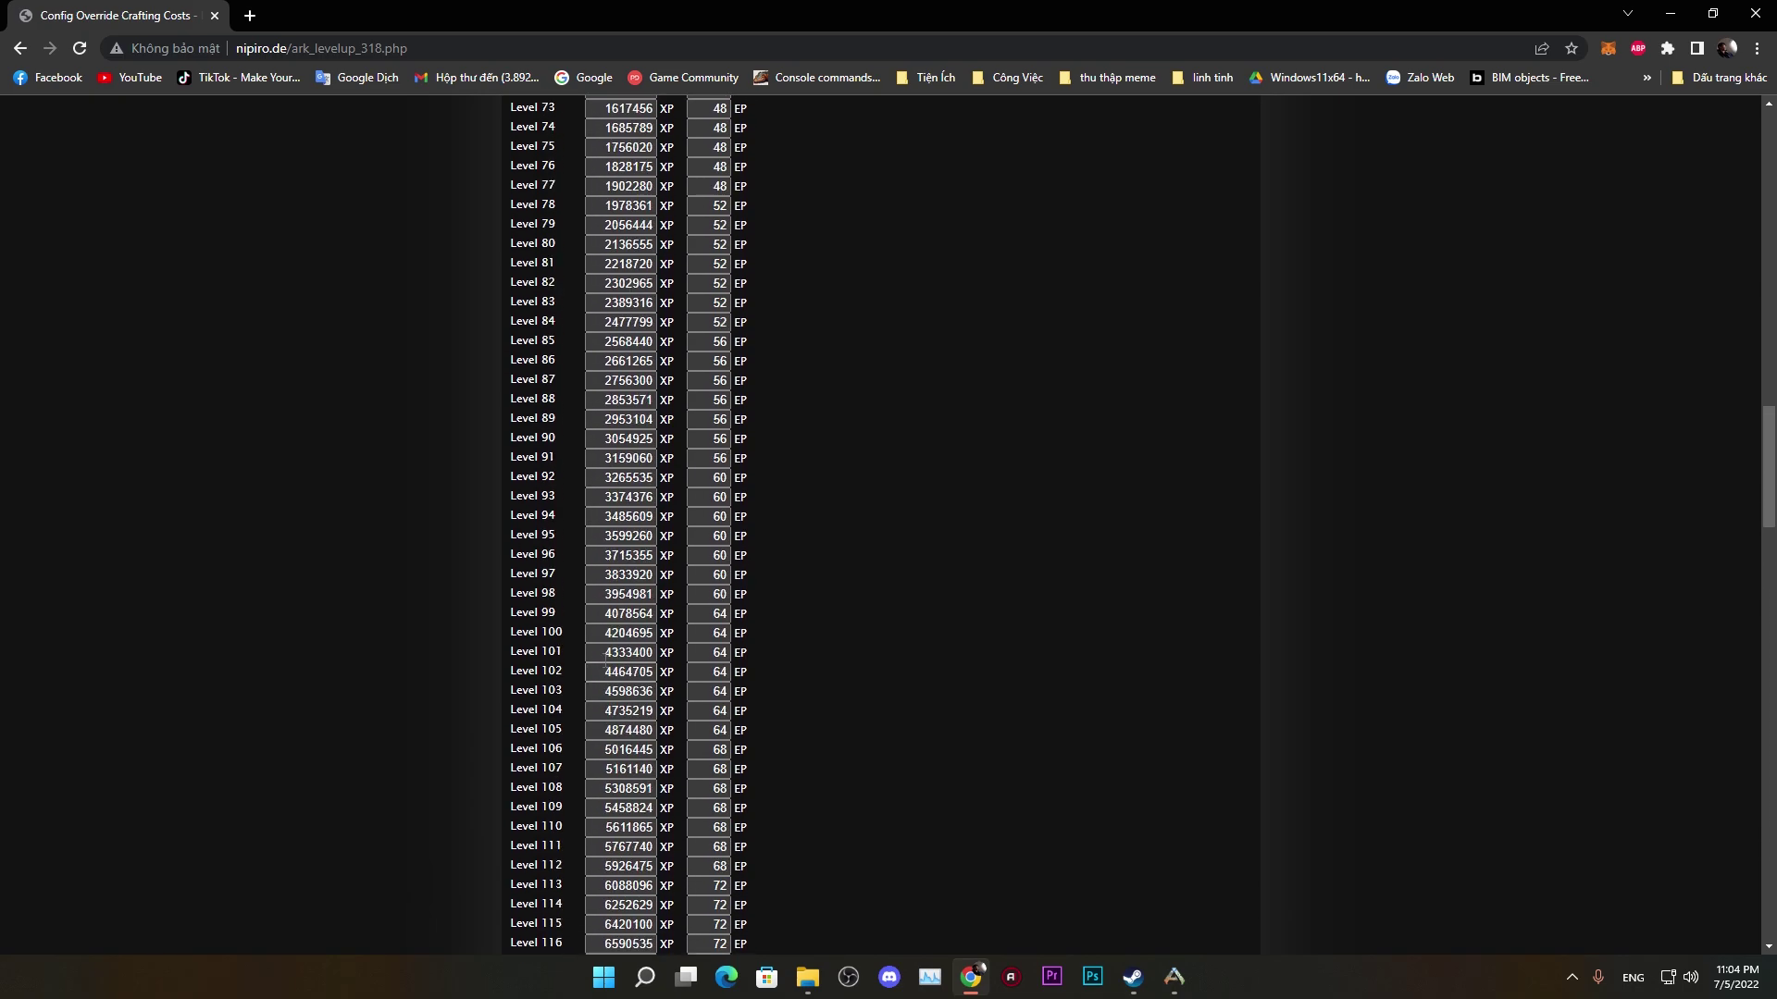
scroll(594, 634, up, 12)
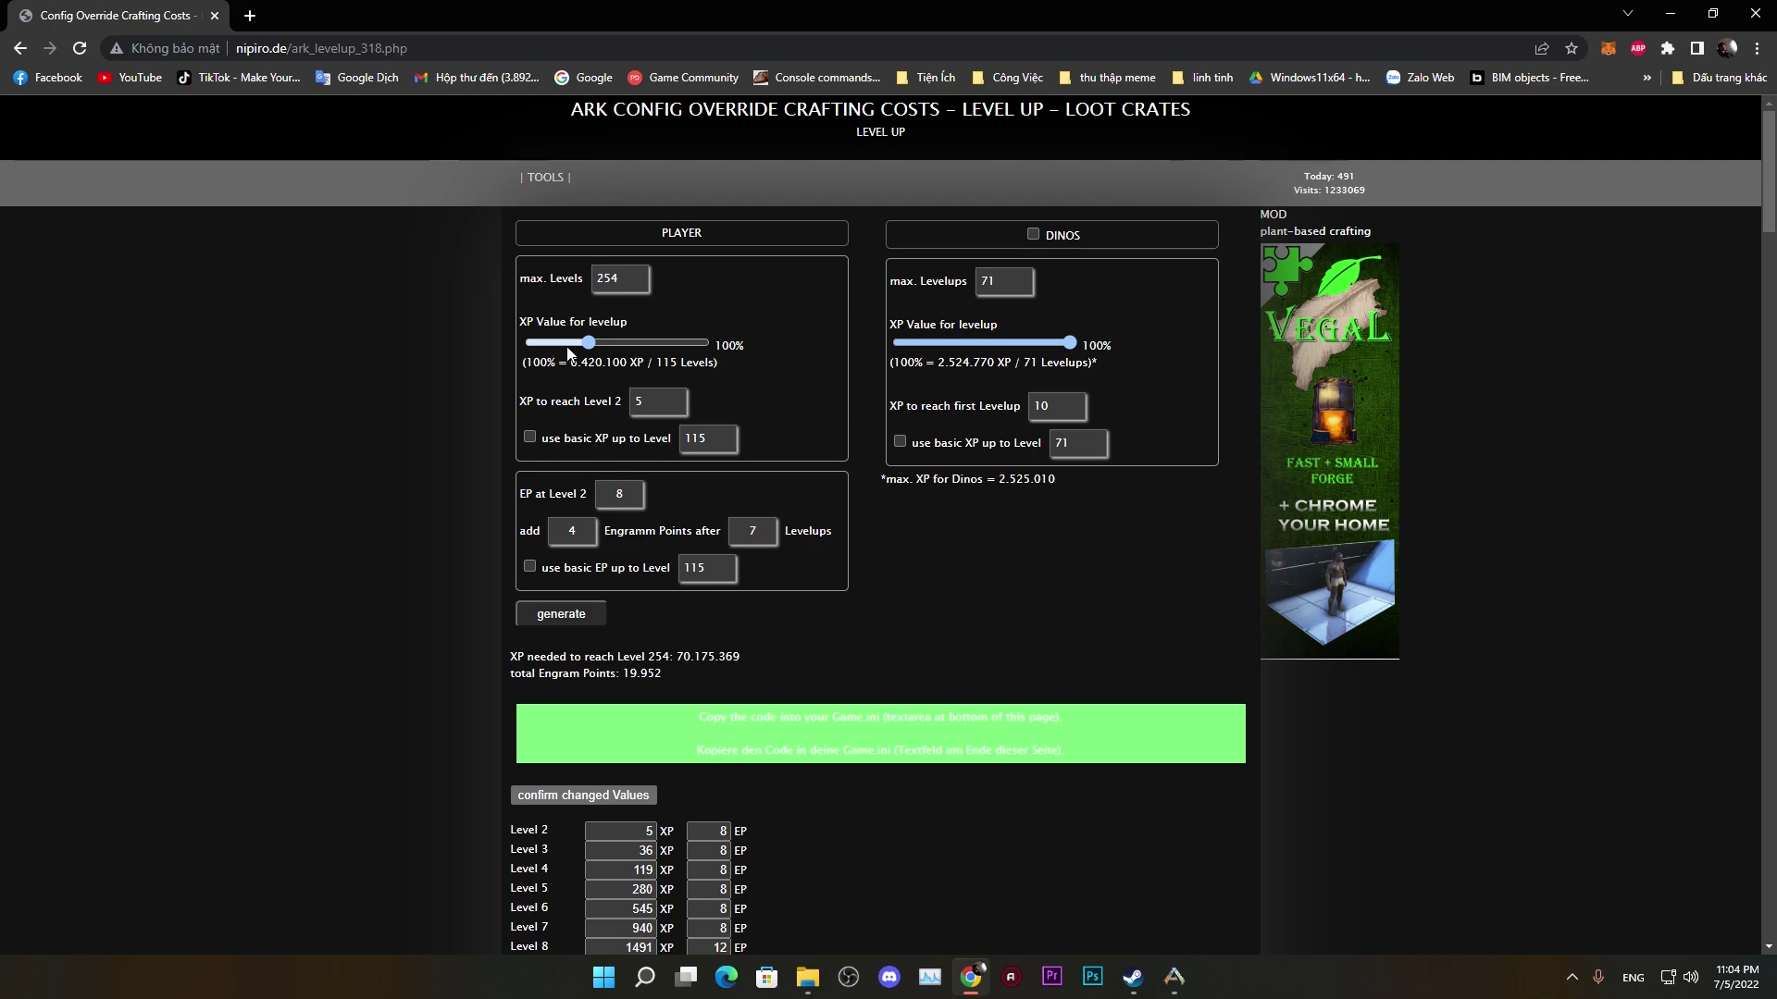
Step: Set the player's XP Value for levelup to 50%, generate the table, and check the XP for Level 254
drag(586, 347, 563, 351)
mouse_move(557, 347)
mouse_down()
mouse_move(529, 352)
mouse_move(564, 351)
mouse_up()
click(549, 617)
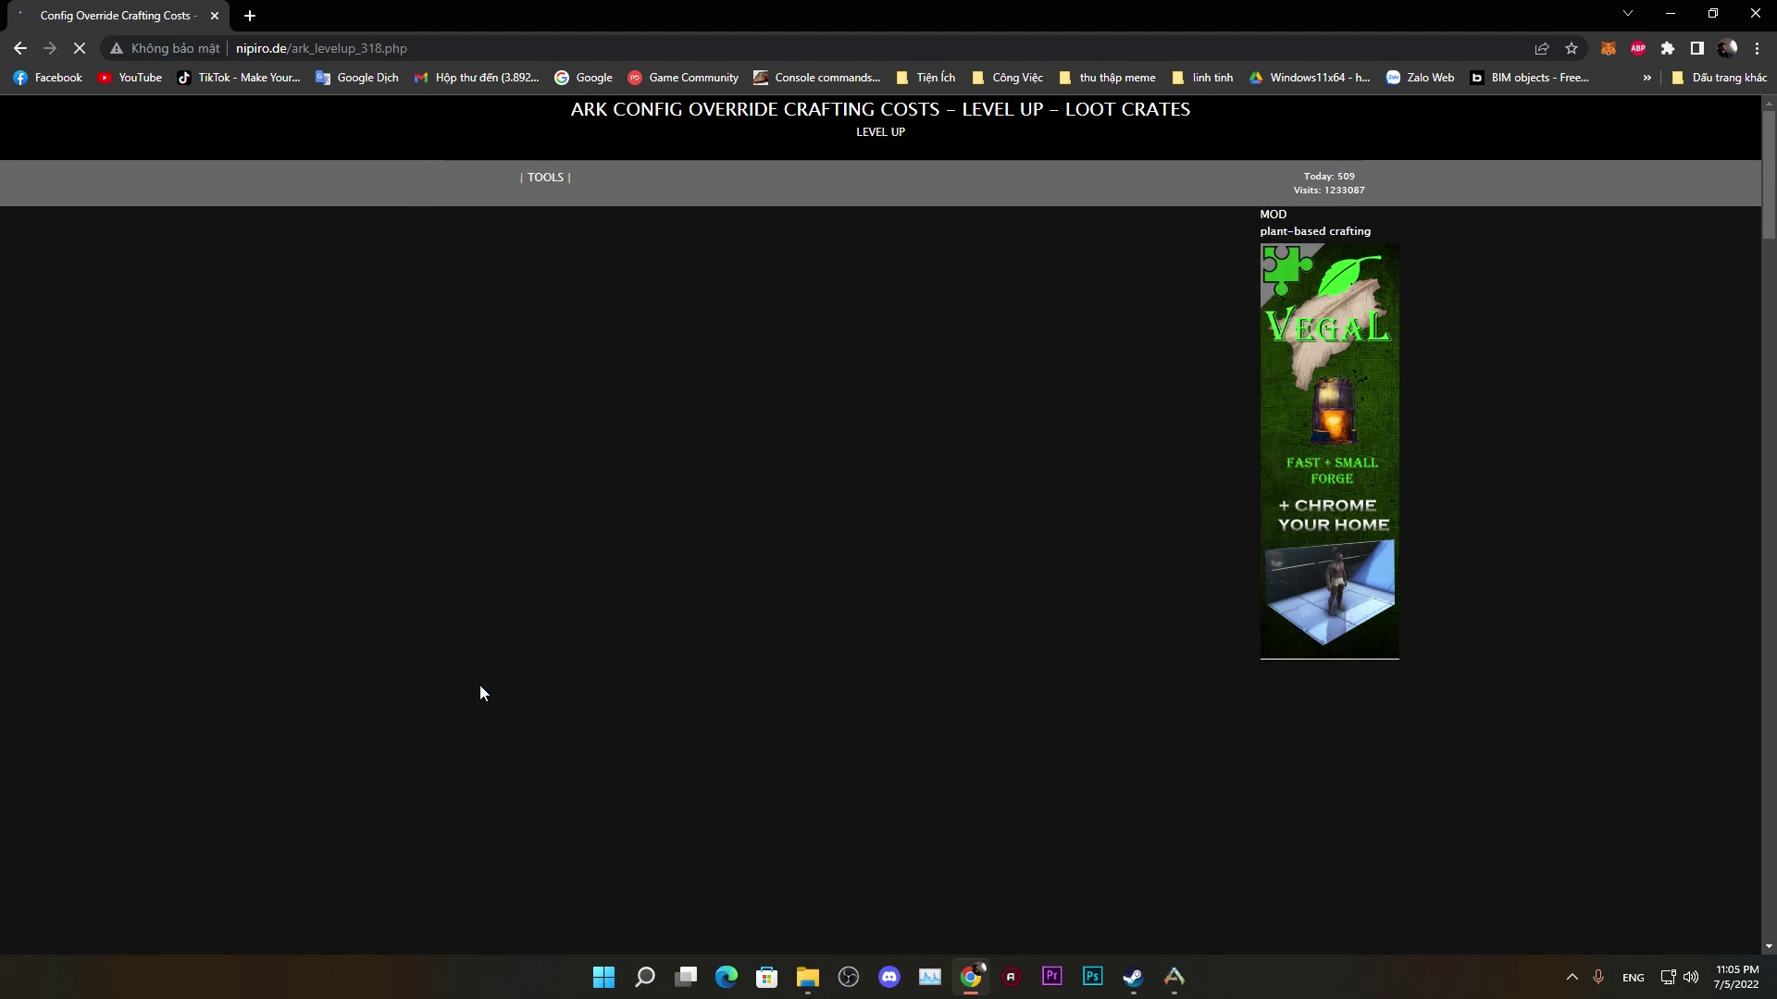
scroll(480, 689, down, 4)
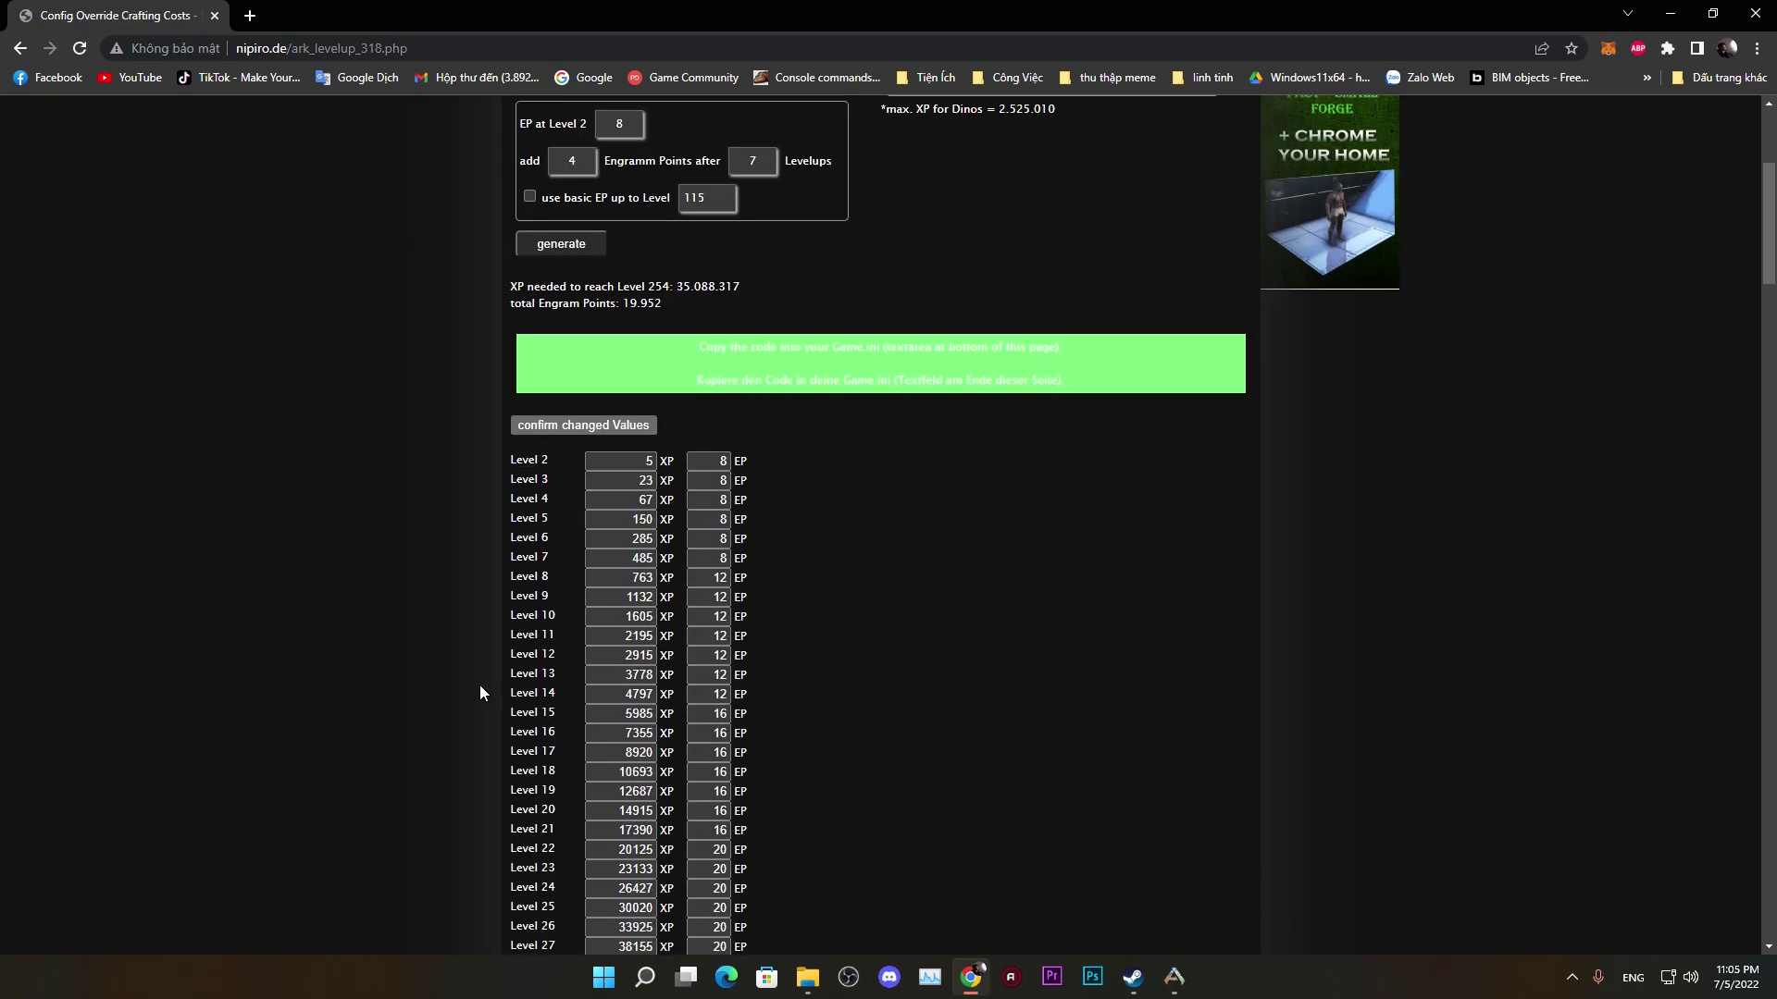
scroll(480, 686, down, 20)
scroll(524, 713, down, 13)
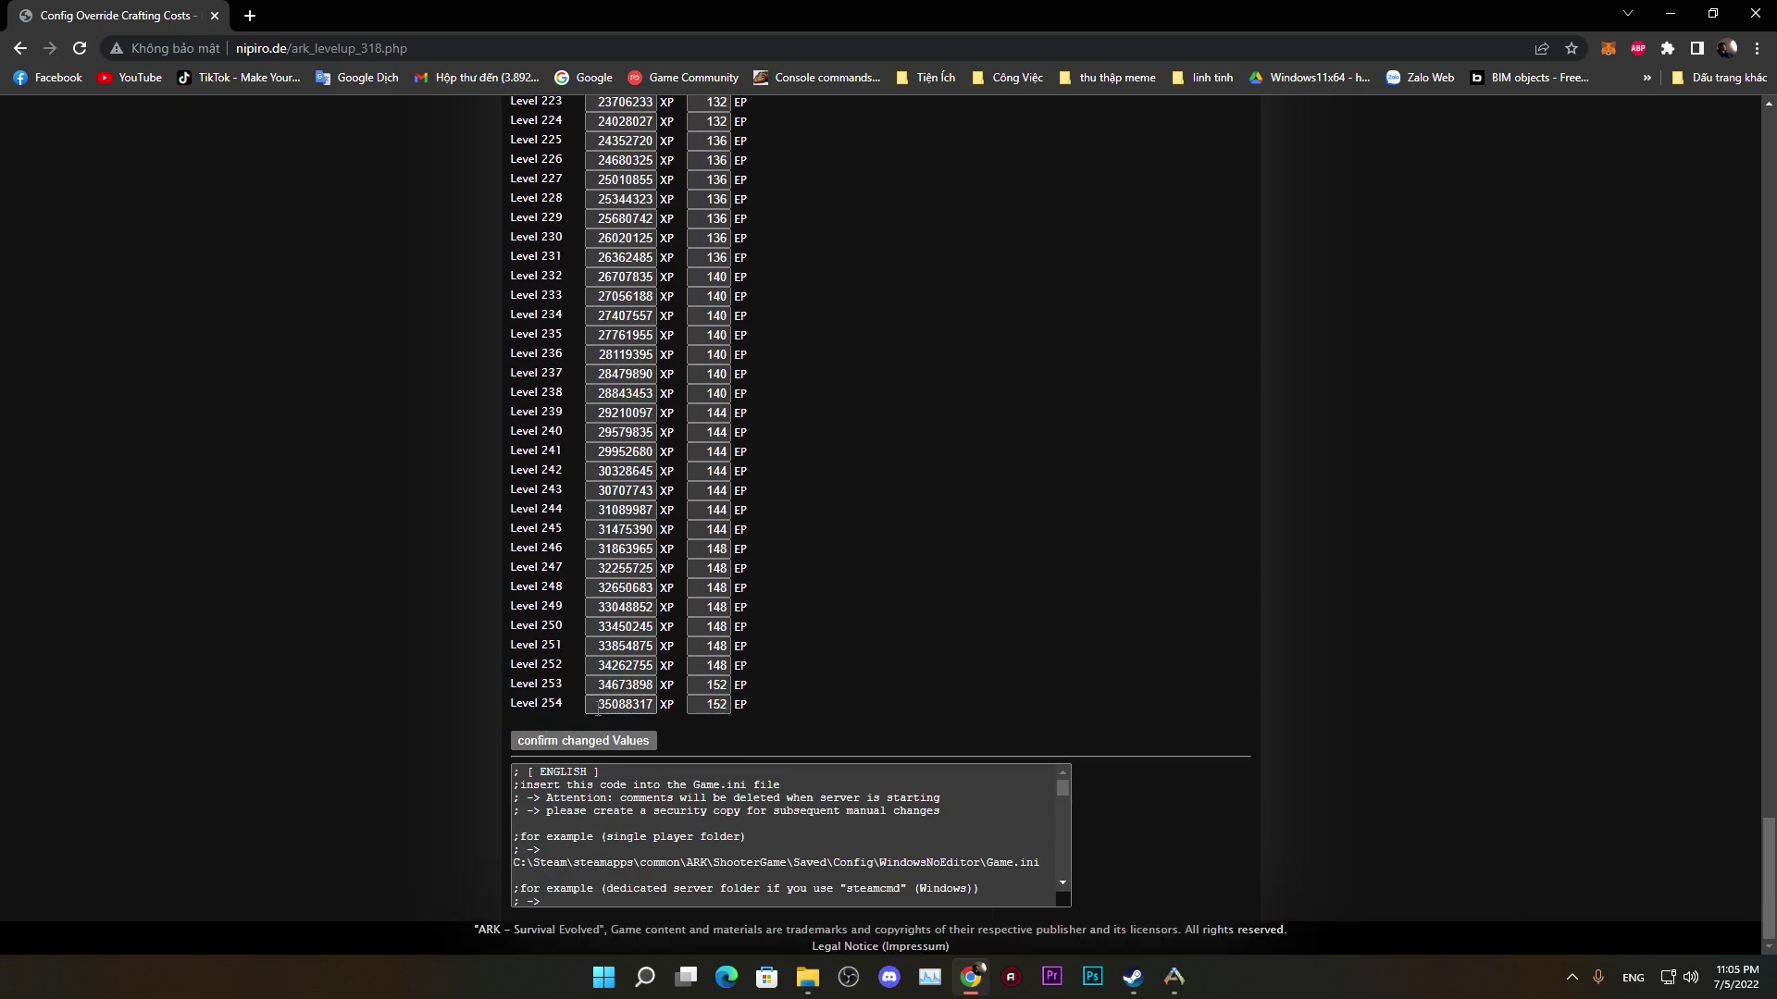
click(598, 707)
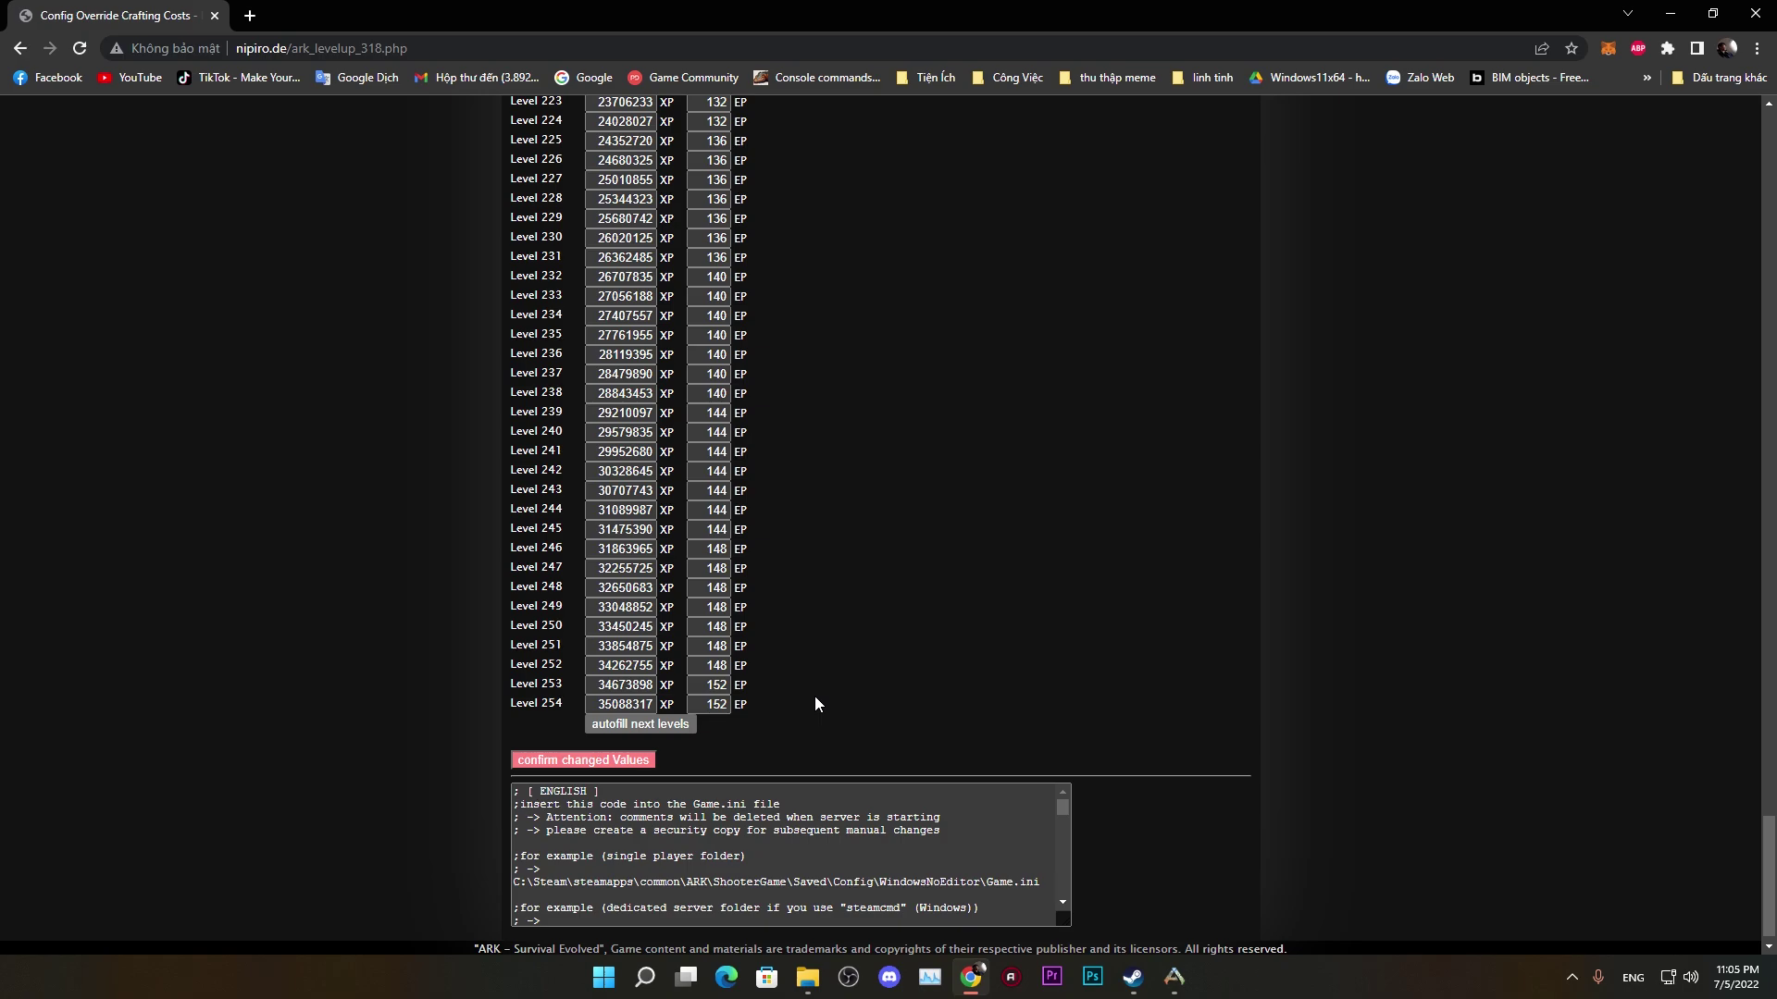
scroll(780, 560, up, 20)
scroll(777, 555, up, 20)
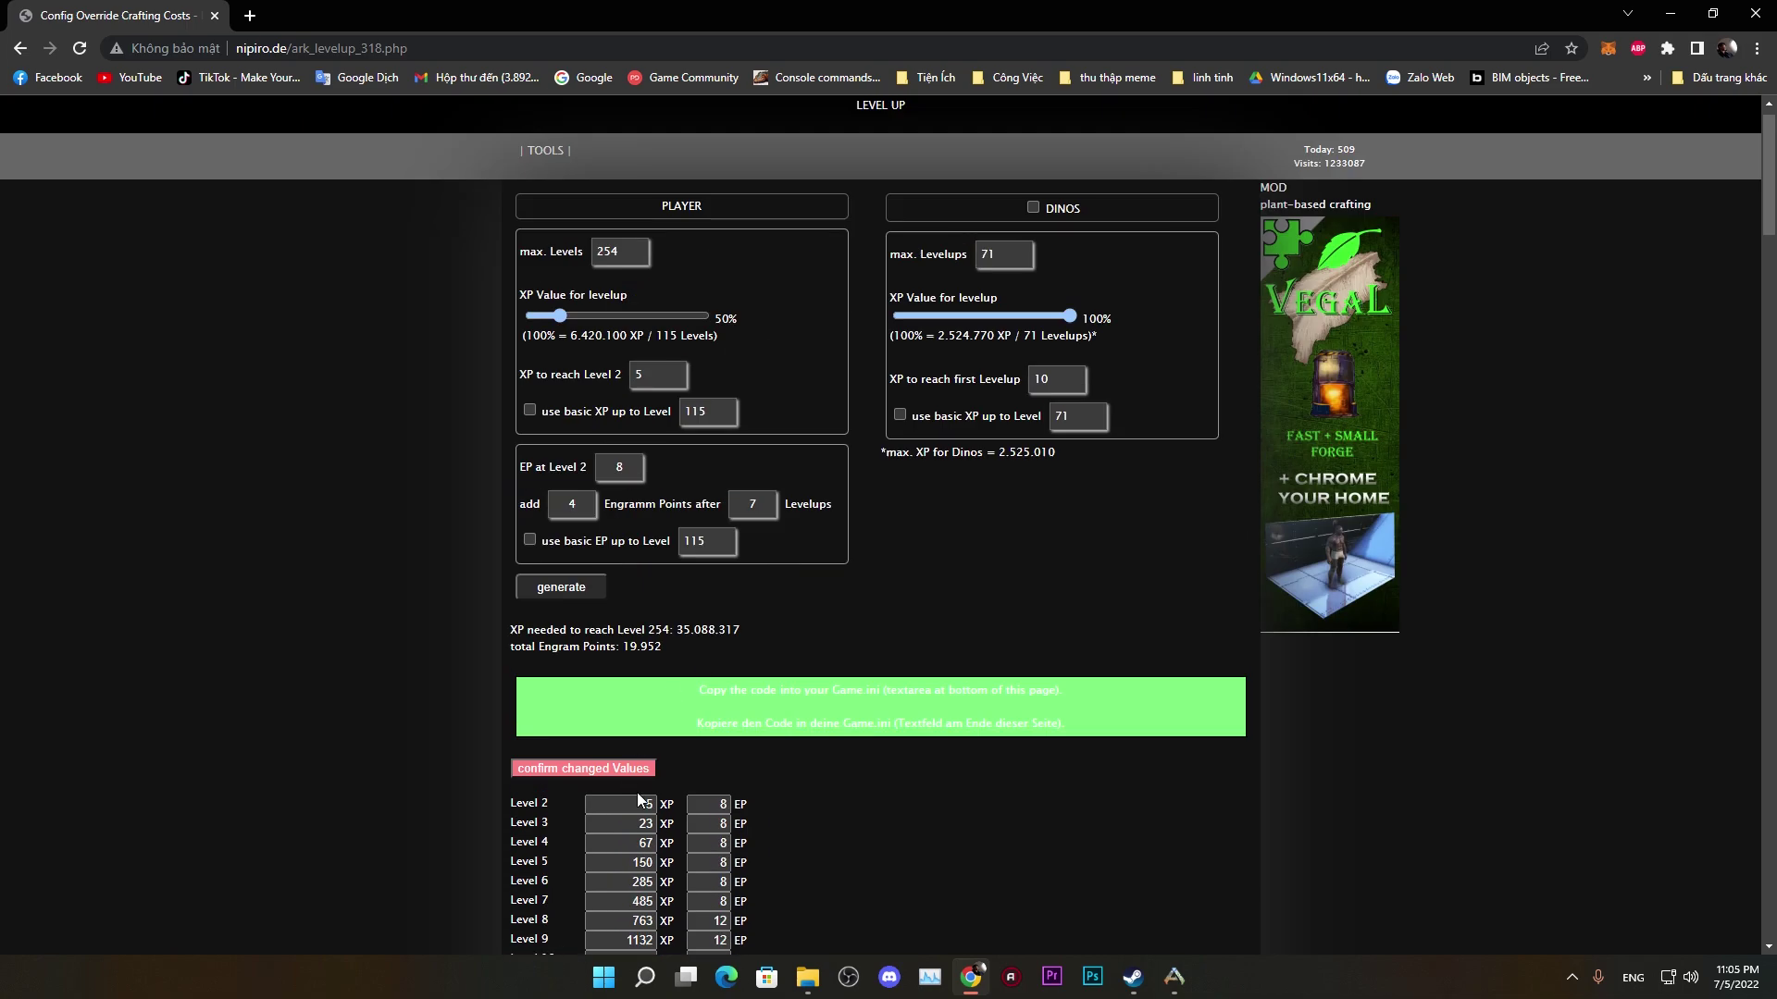
Step: Examine the note under the player's XP slider that explains what 100% means in XP and levels
drag(526, 338, 728, 338)
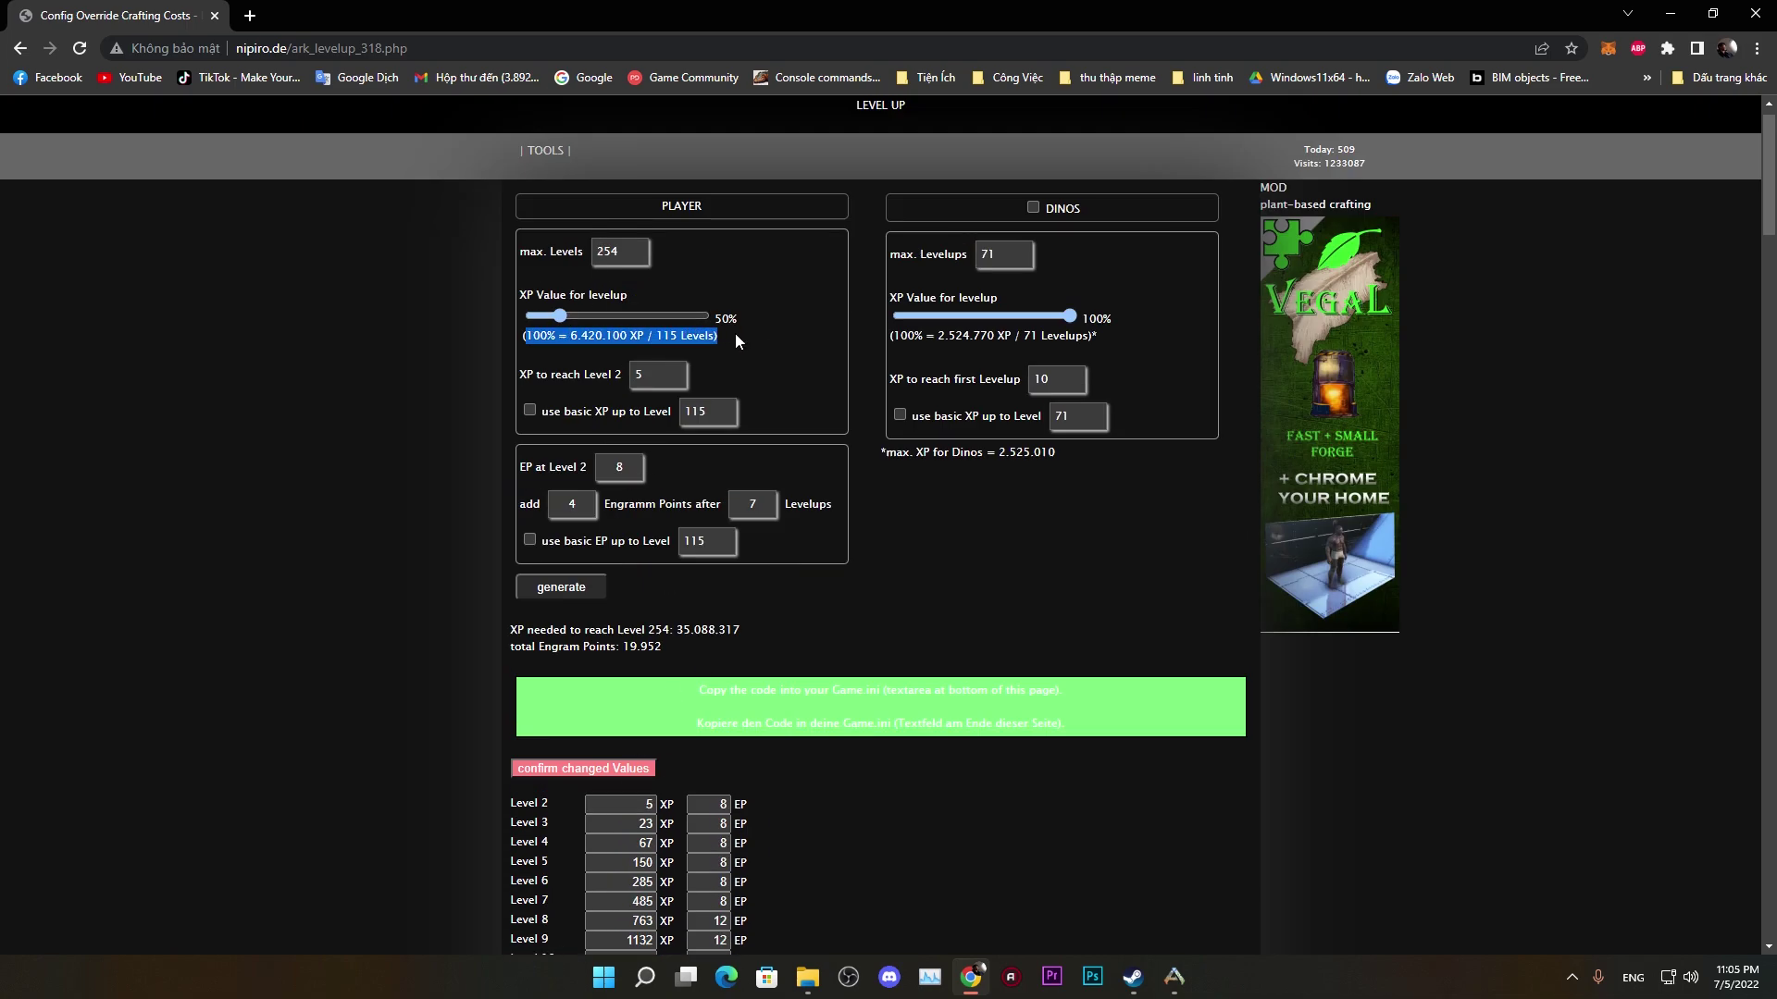
click(649, 336)
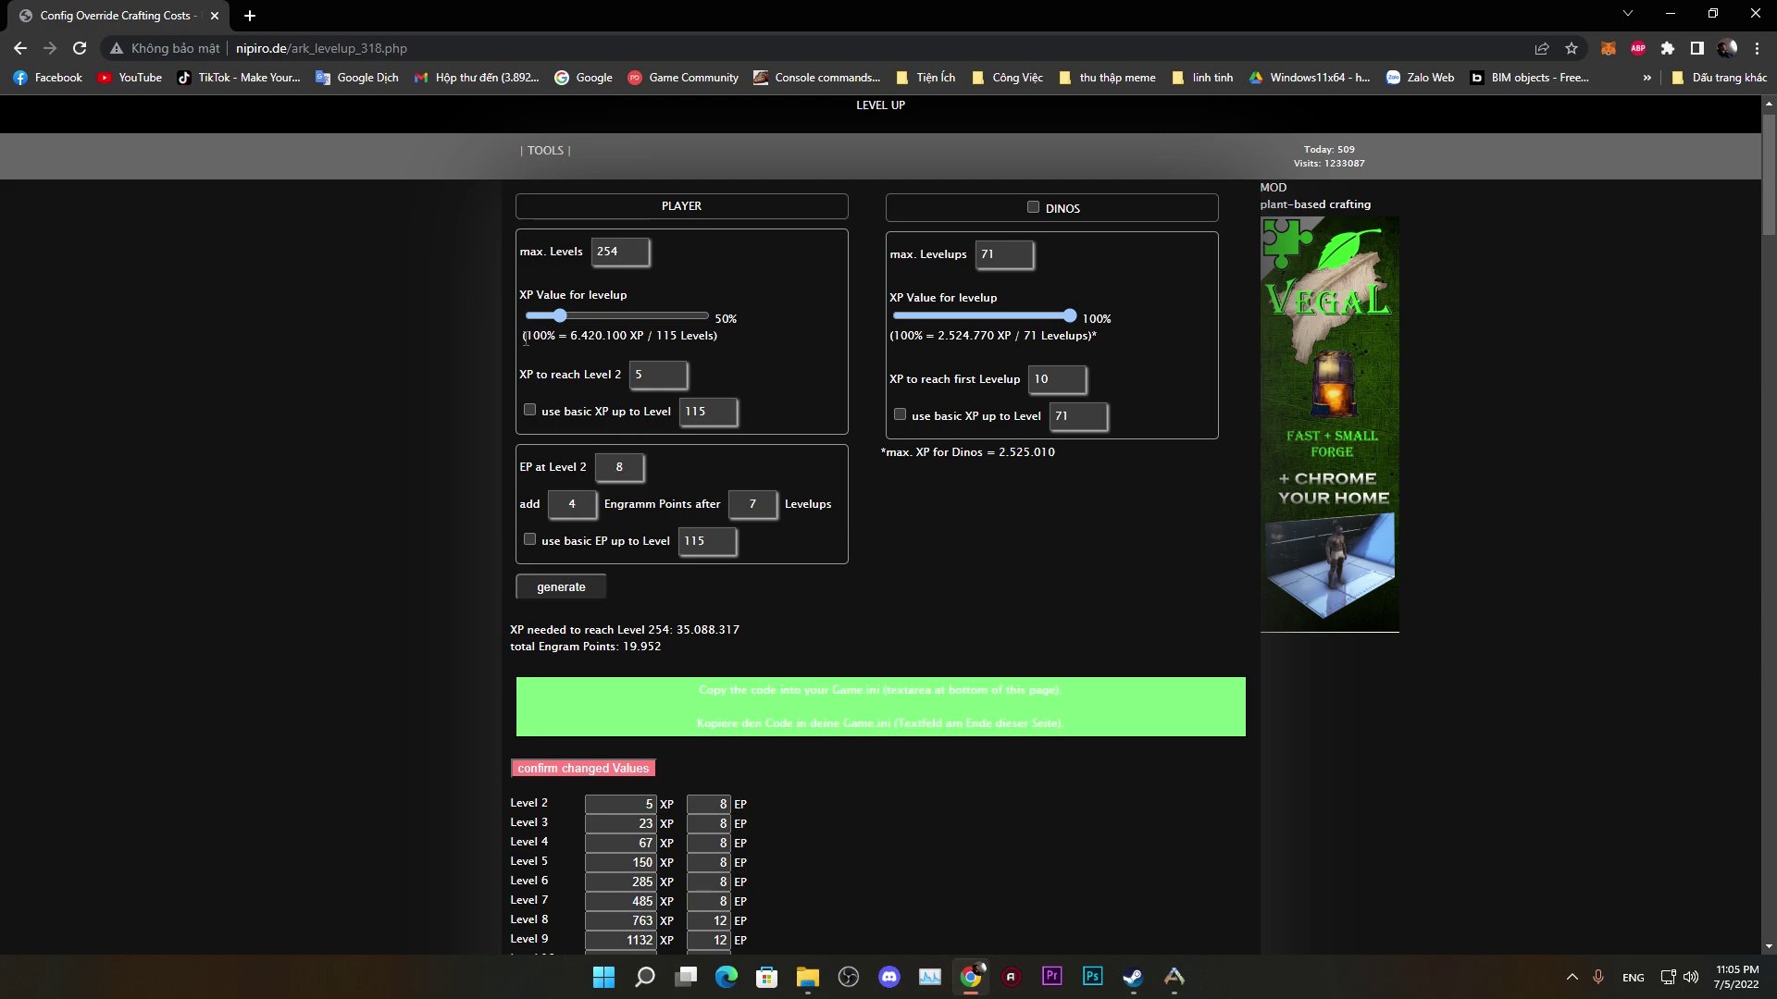
drag(527, 337, 728, 340)
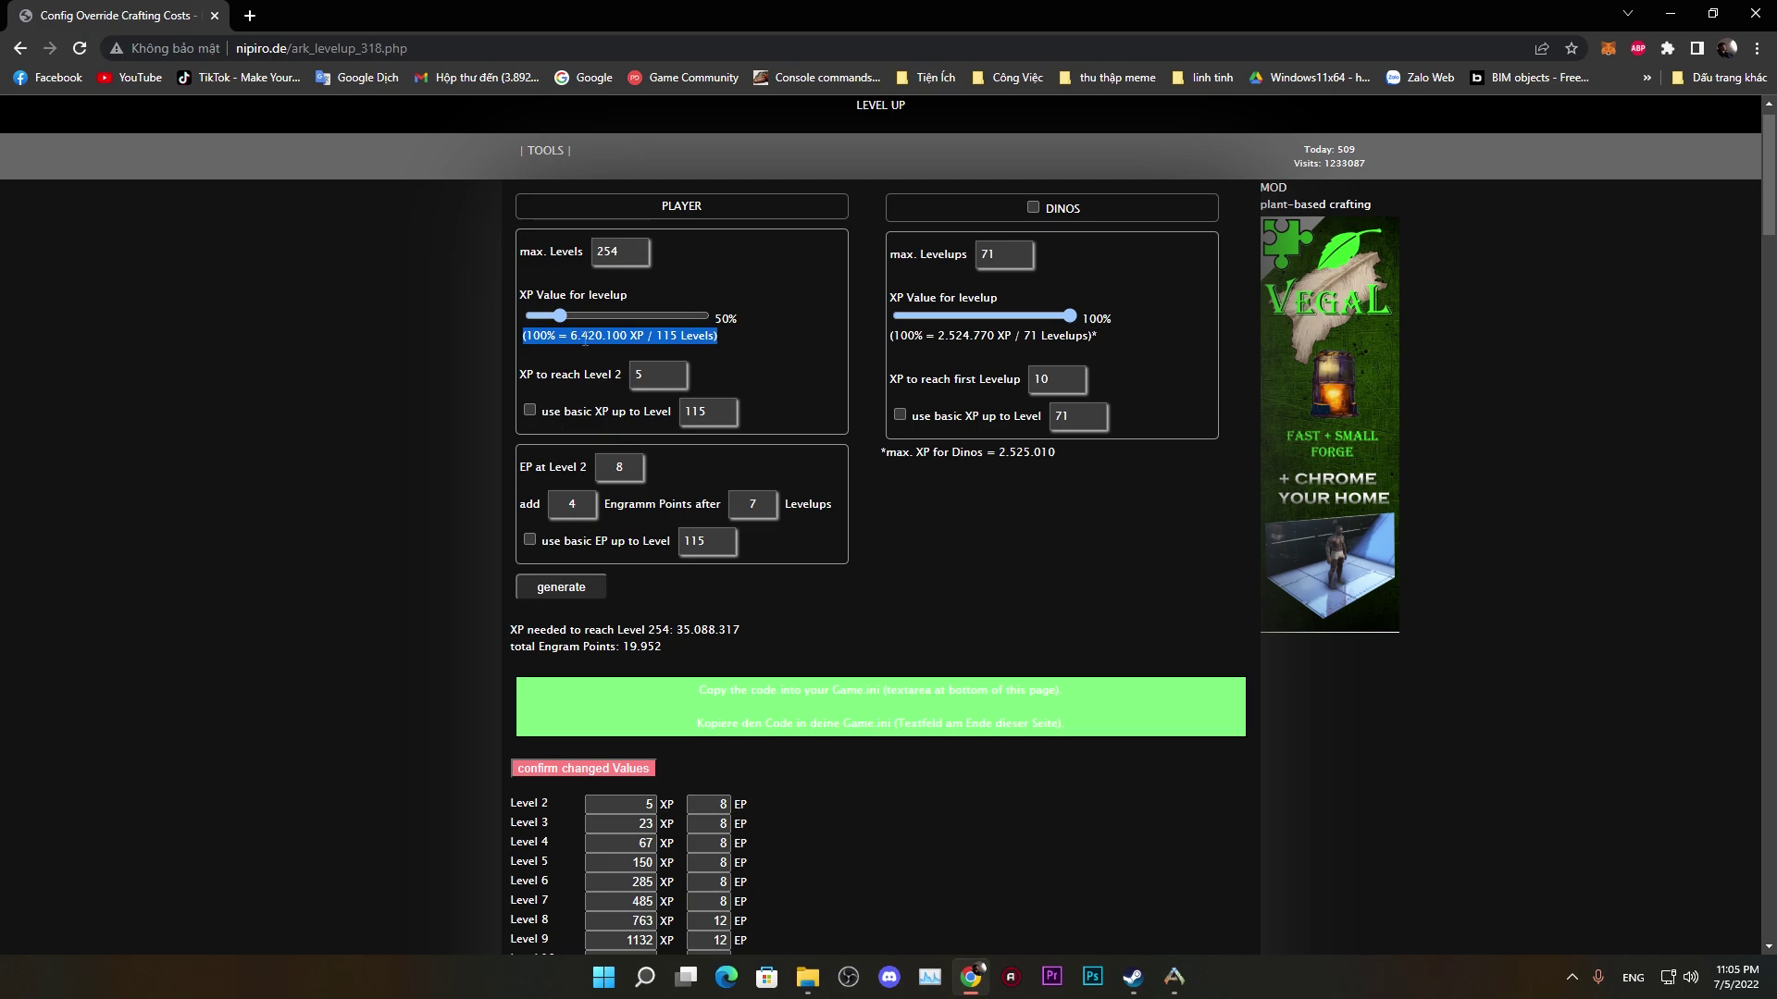
click(569, 359)
click(603, 336)
drag(555, 333, 711, 336)
click(676, 337)
click(710, 337)
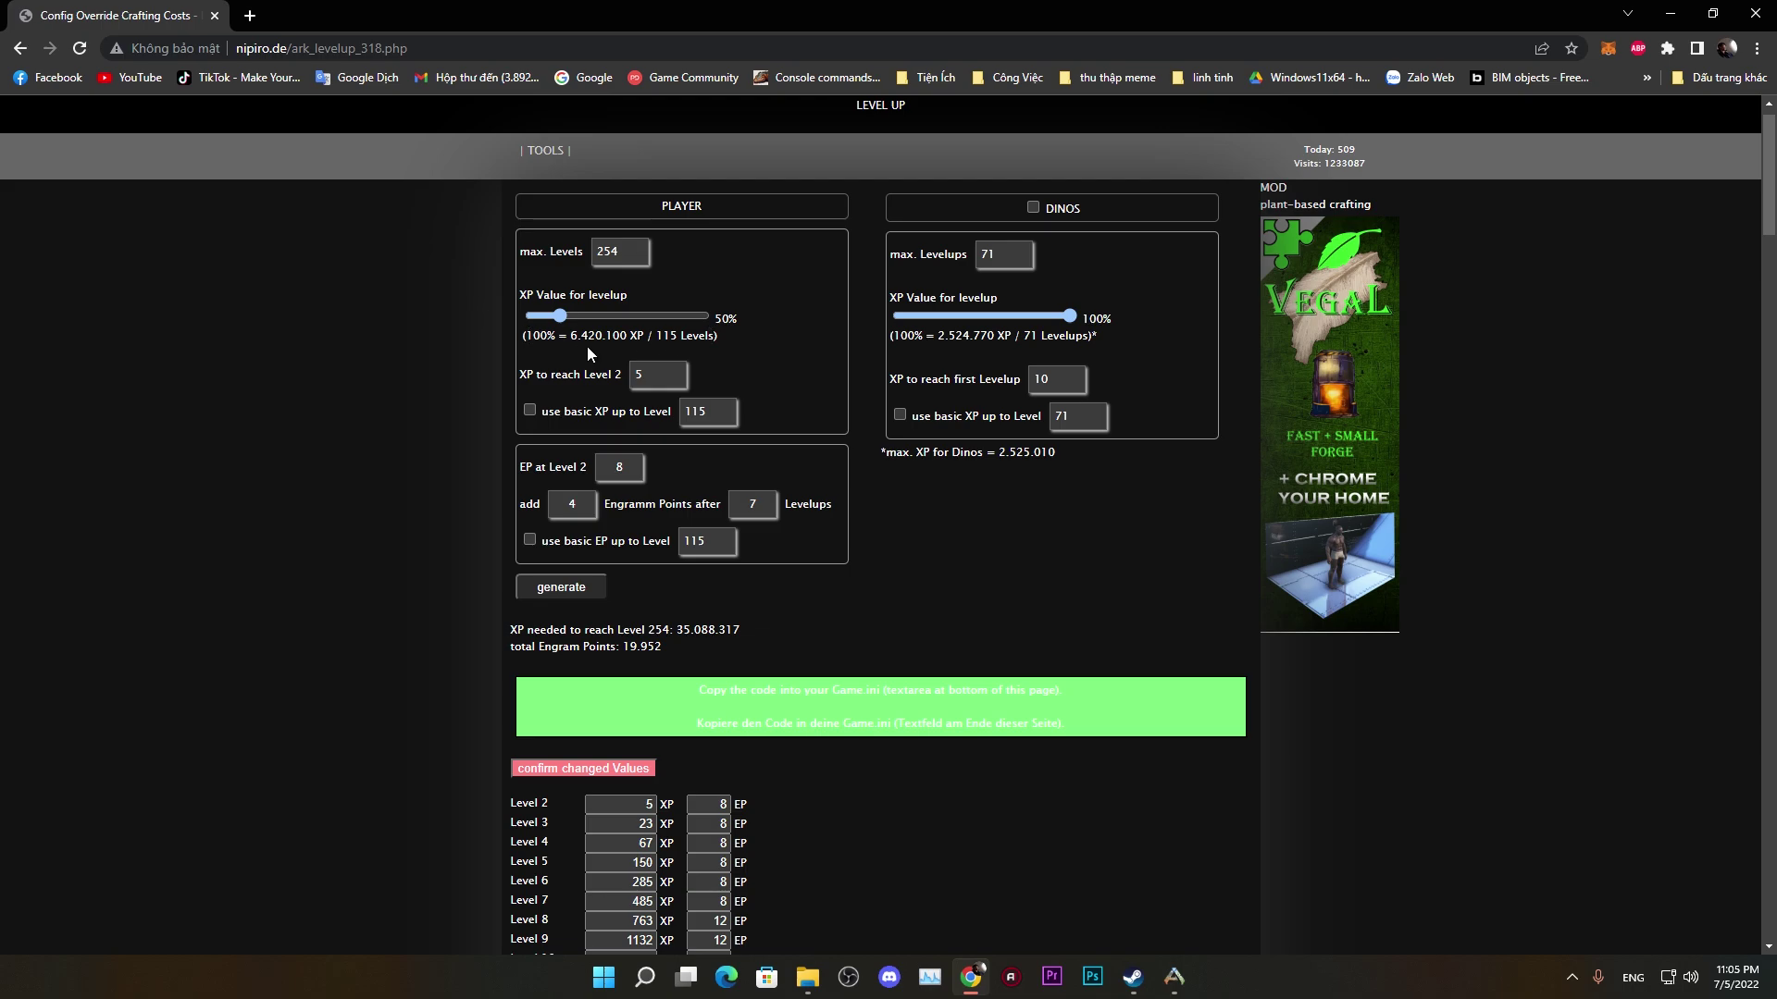
Step: Set the player's XP Value for levelup to 300%, generate the table, and check the XP for Level 254
drag(560, 315, 678, 316)
click(562, 587)
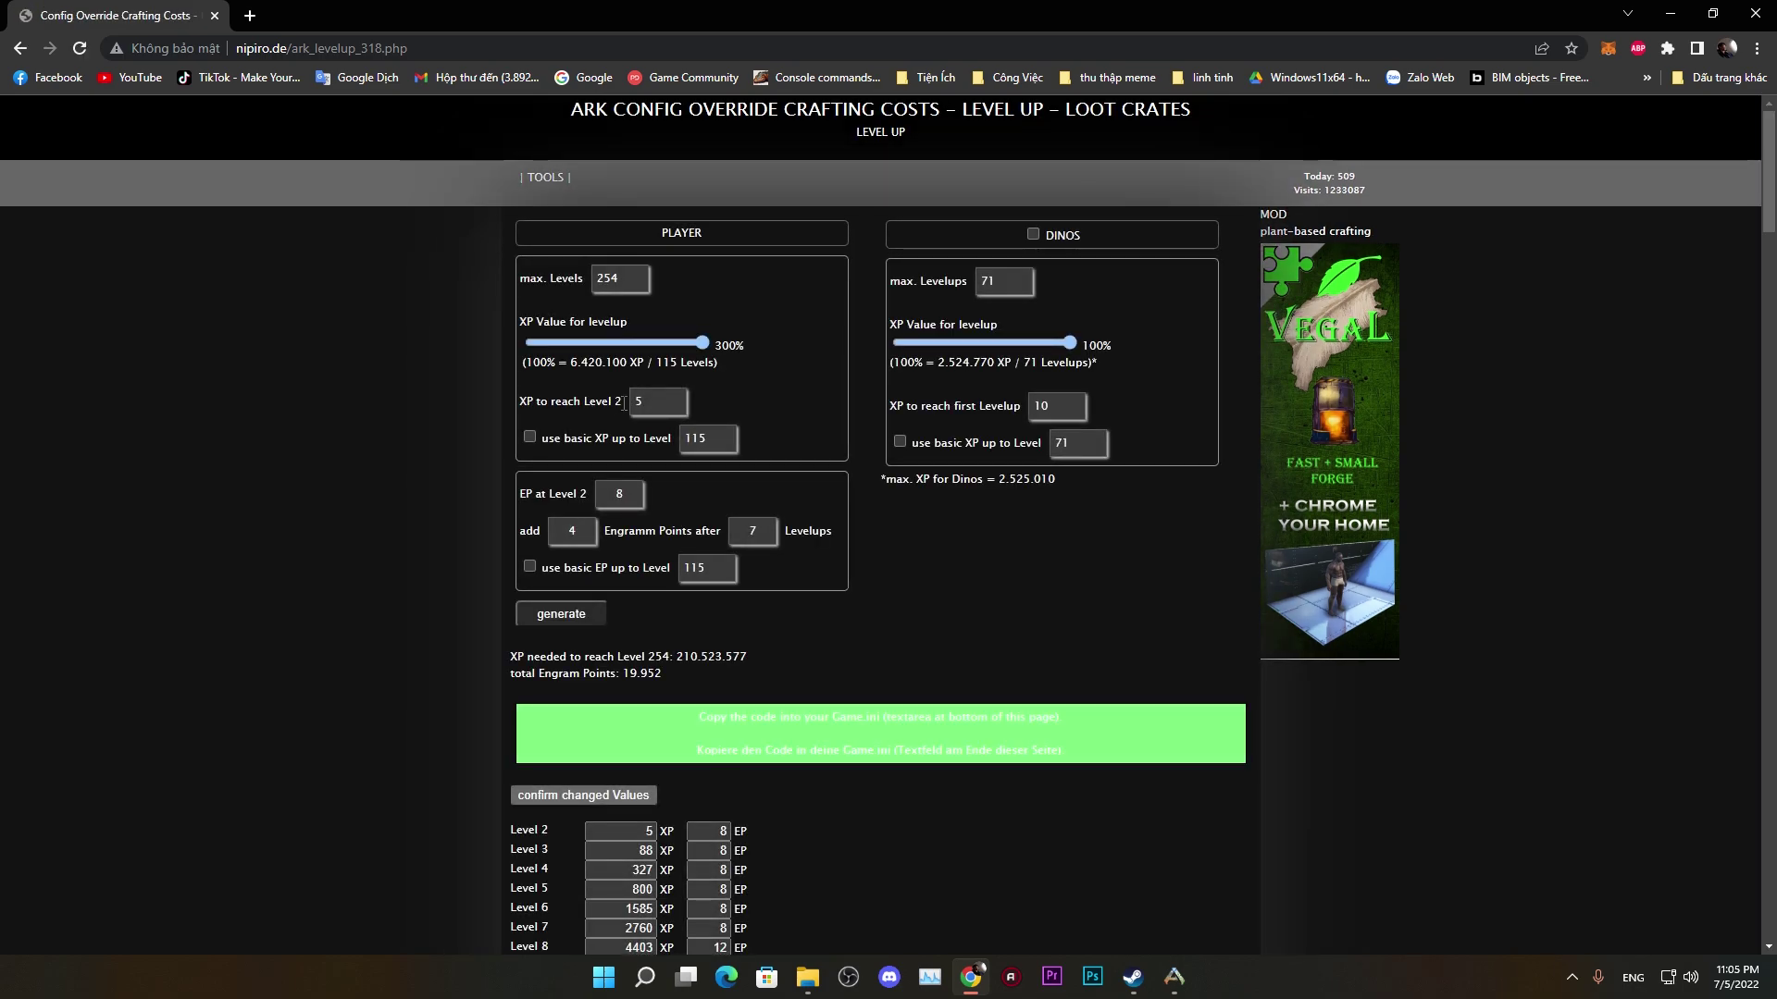
scroll(632, 435, down, 20)
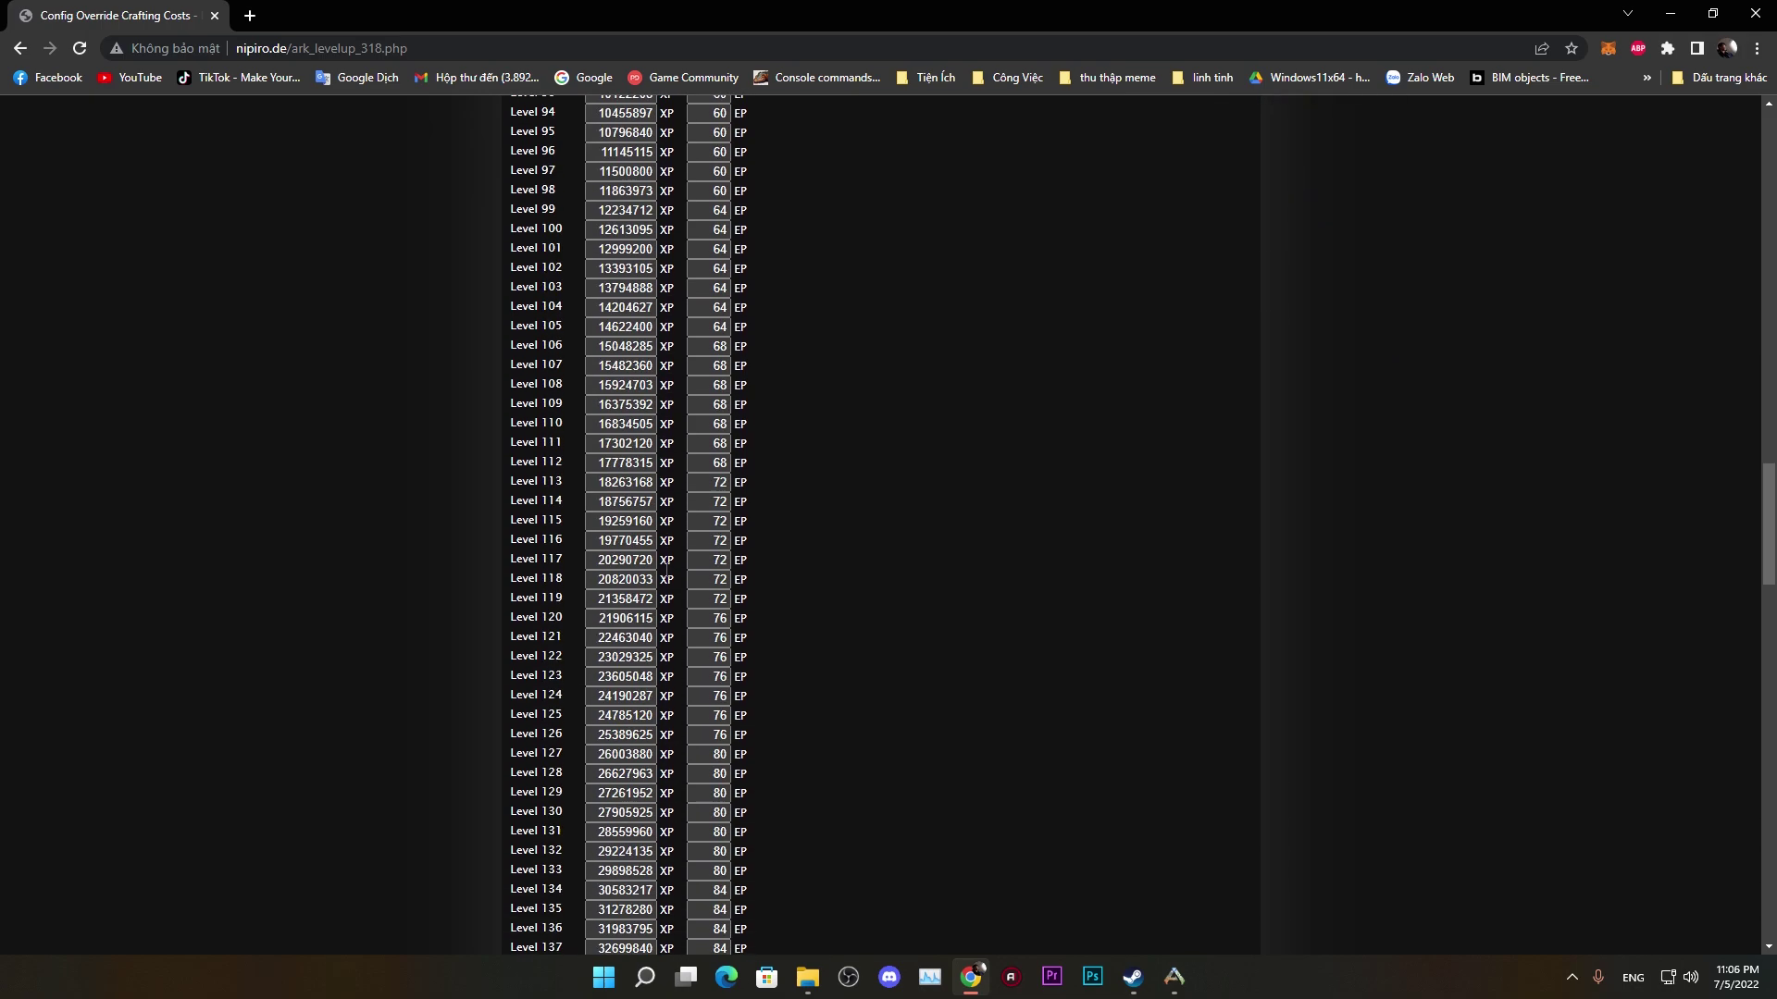
scroll(669, 600, down, 18)
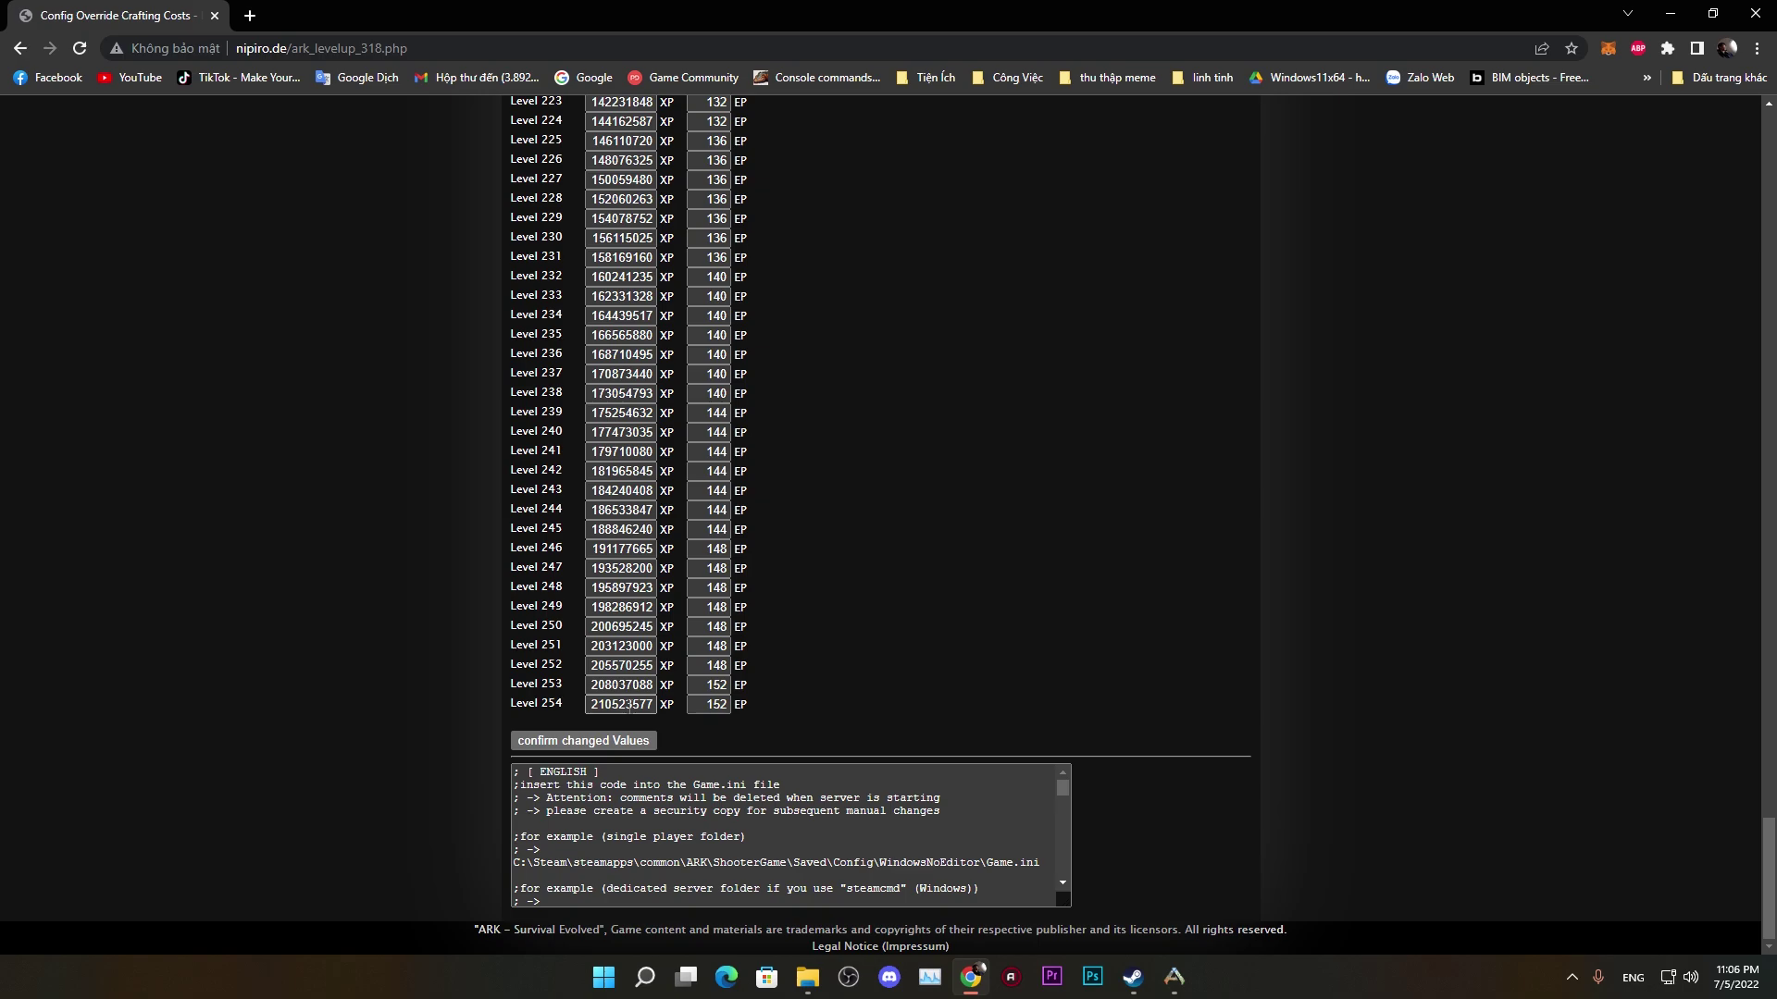
click(629, 705)
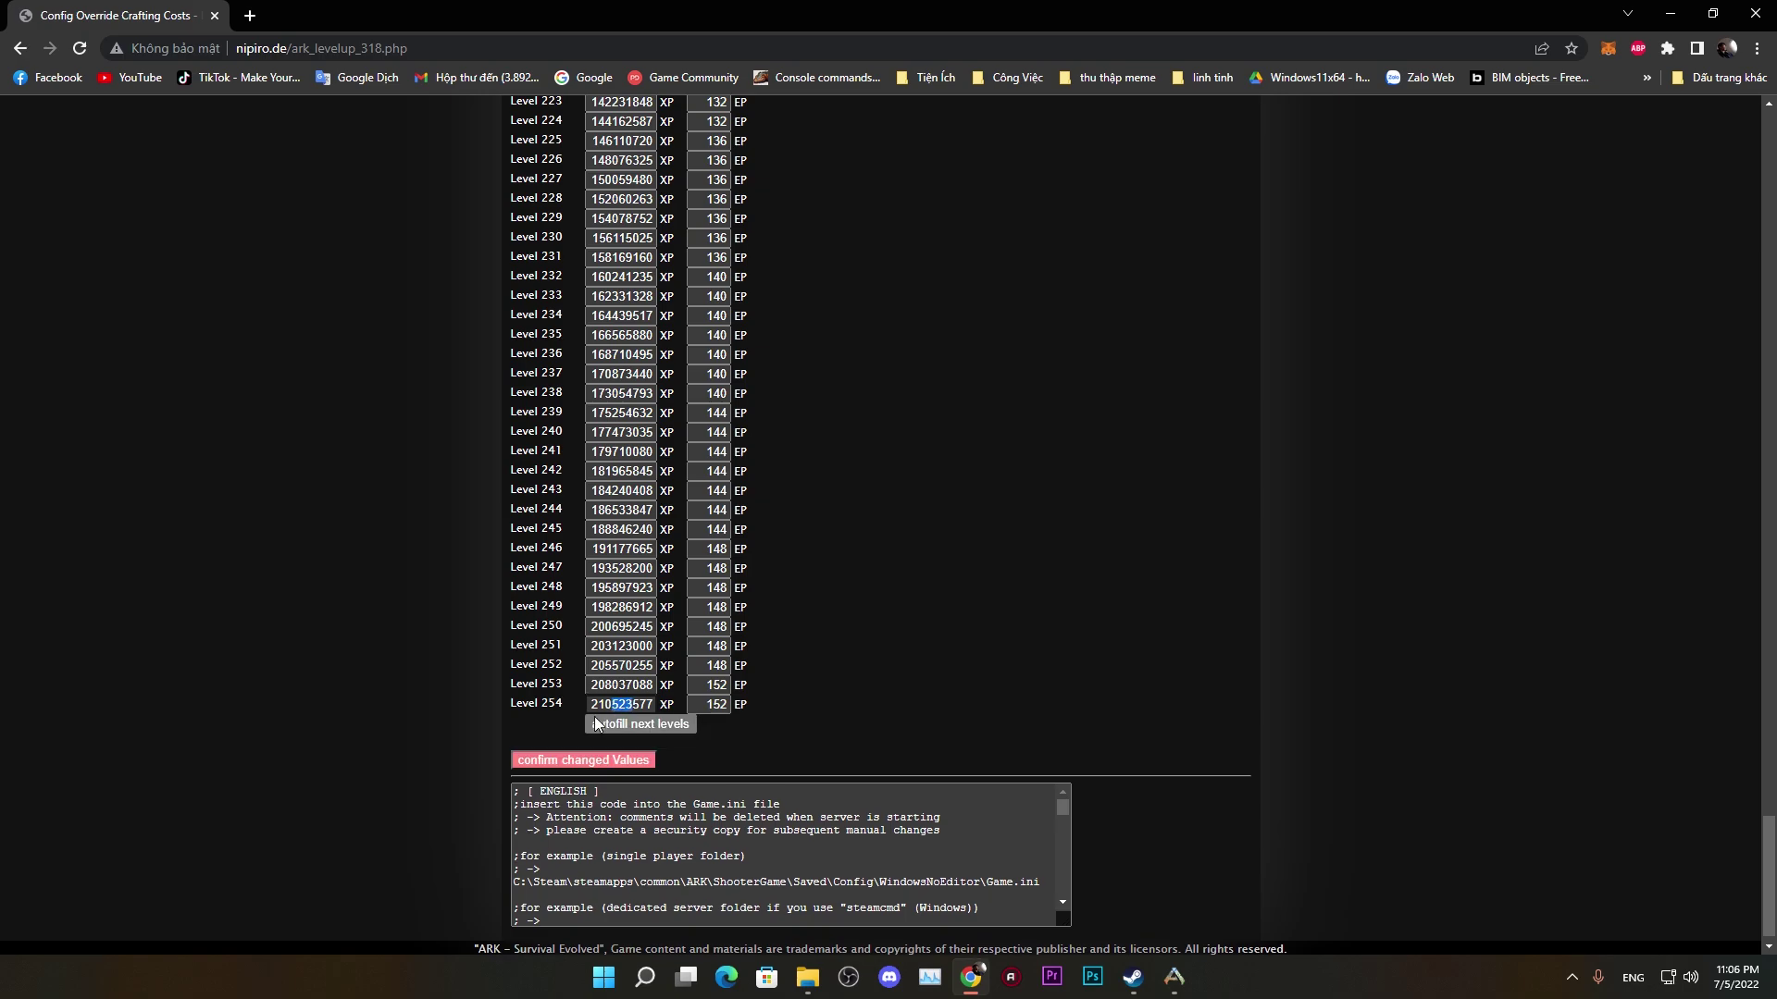
scroll(629, 705, up, 16)
scroll(606, 669, up, 20)
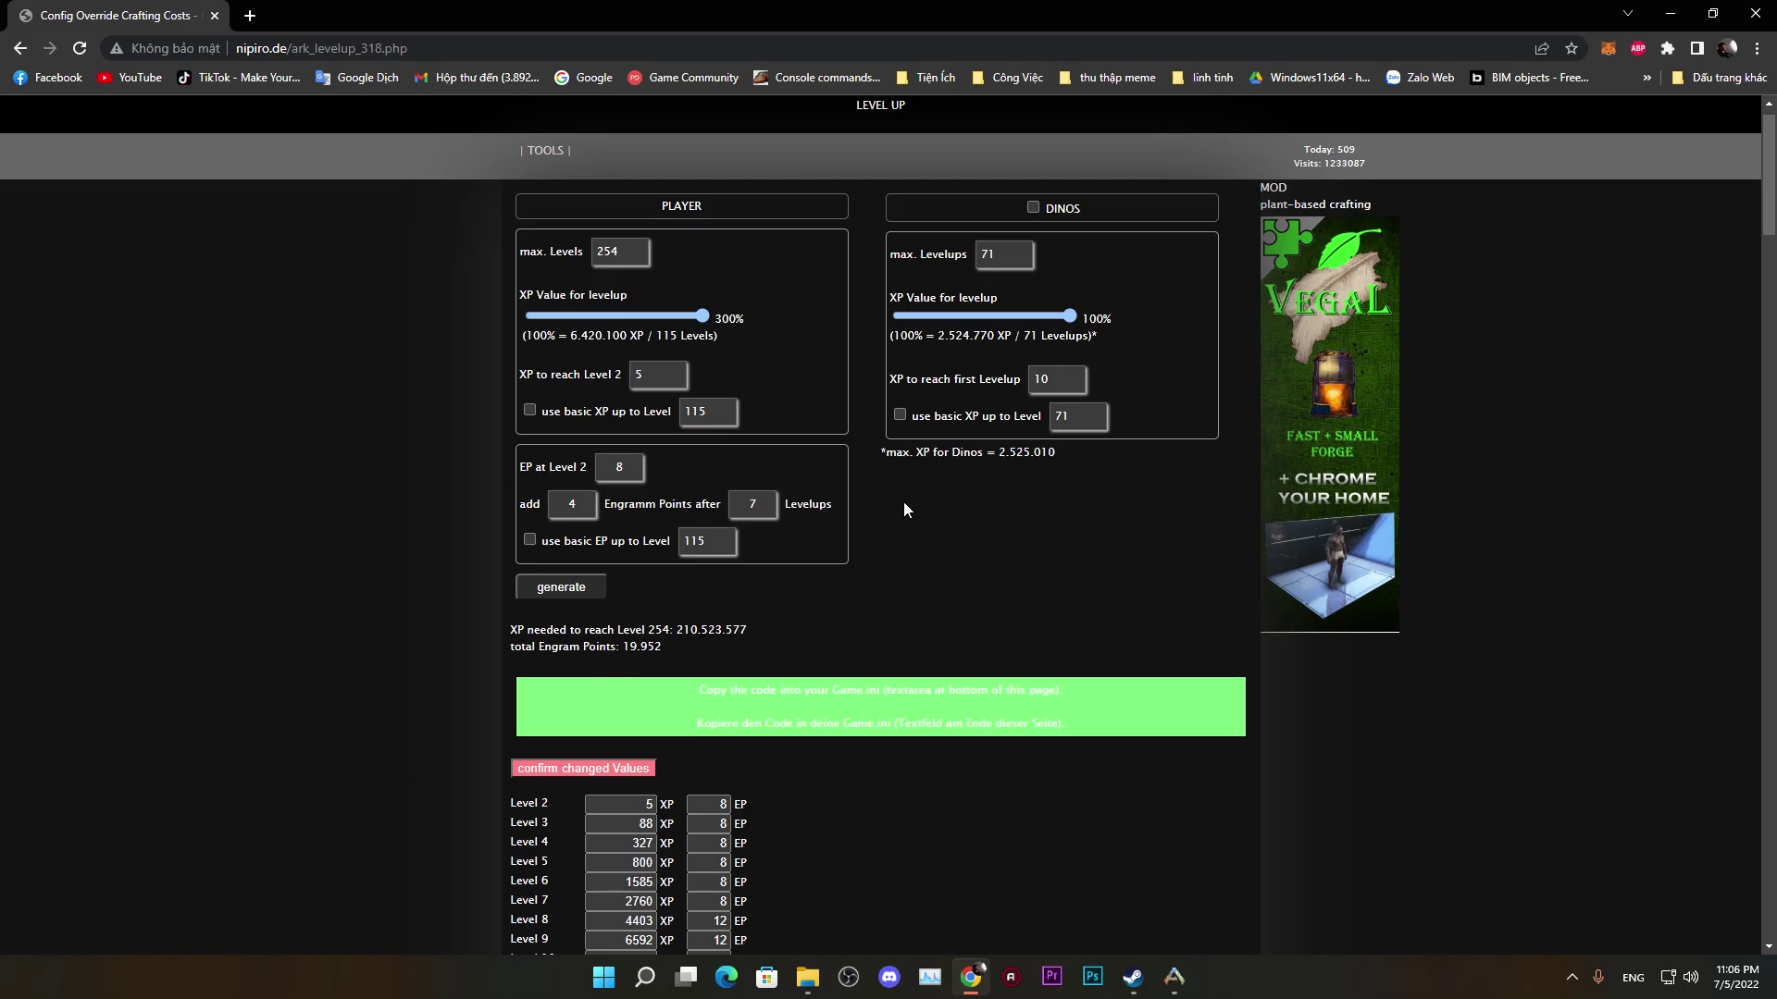
Step: Switch back to ARK, resume the game, run past the cart toward the log cabin in third-person view, and open the inventory
click(1159, 980)
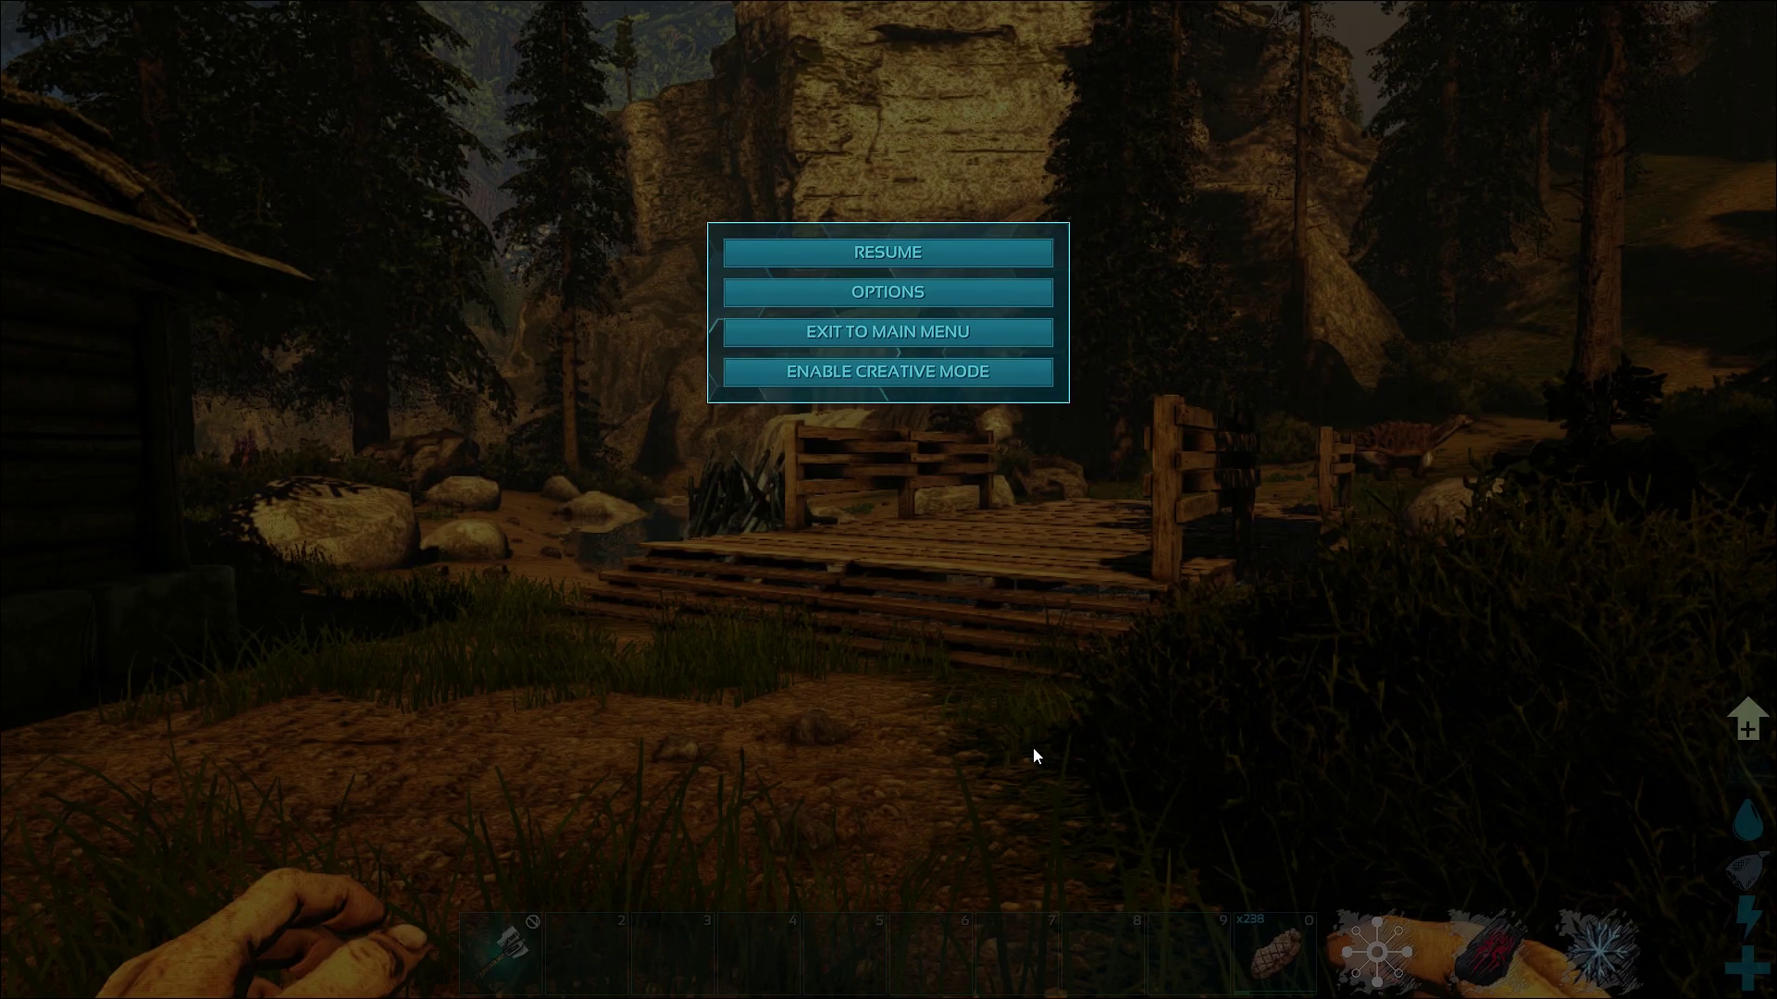
key(Escape)
key(w)
scroll(889, 499, down, 3)
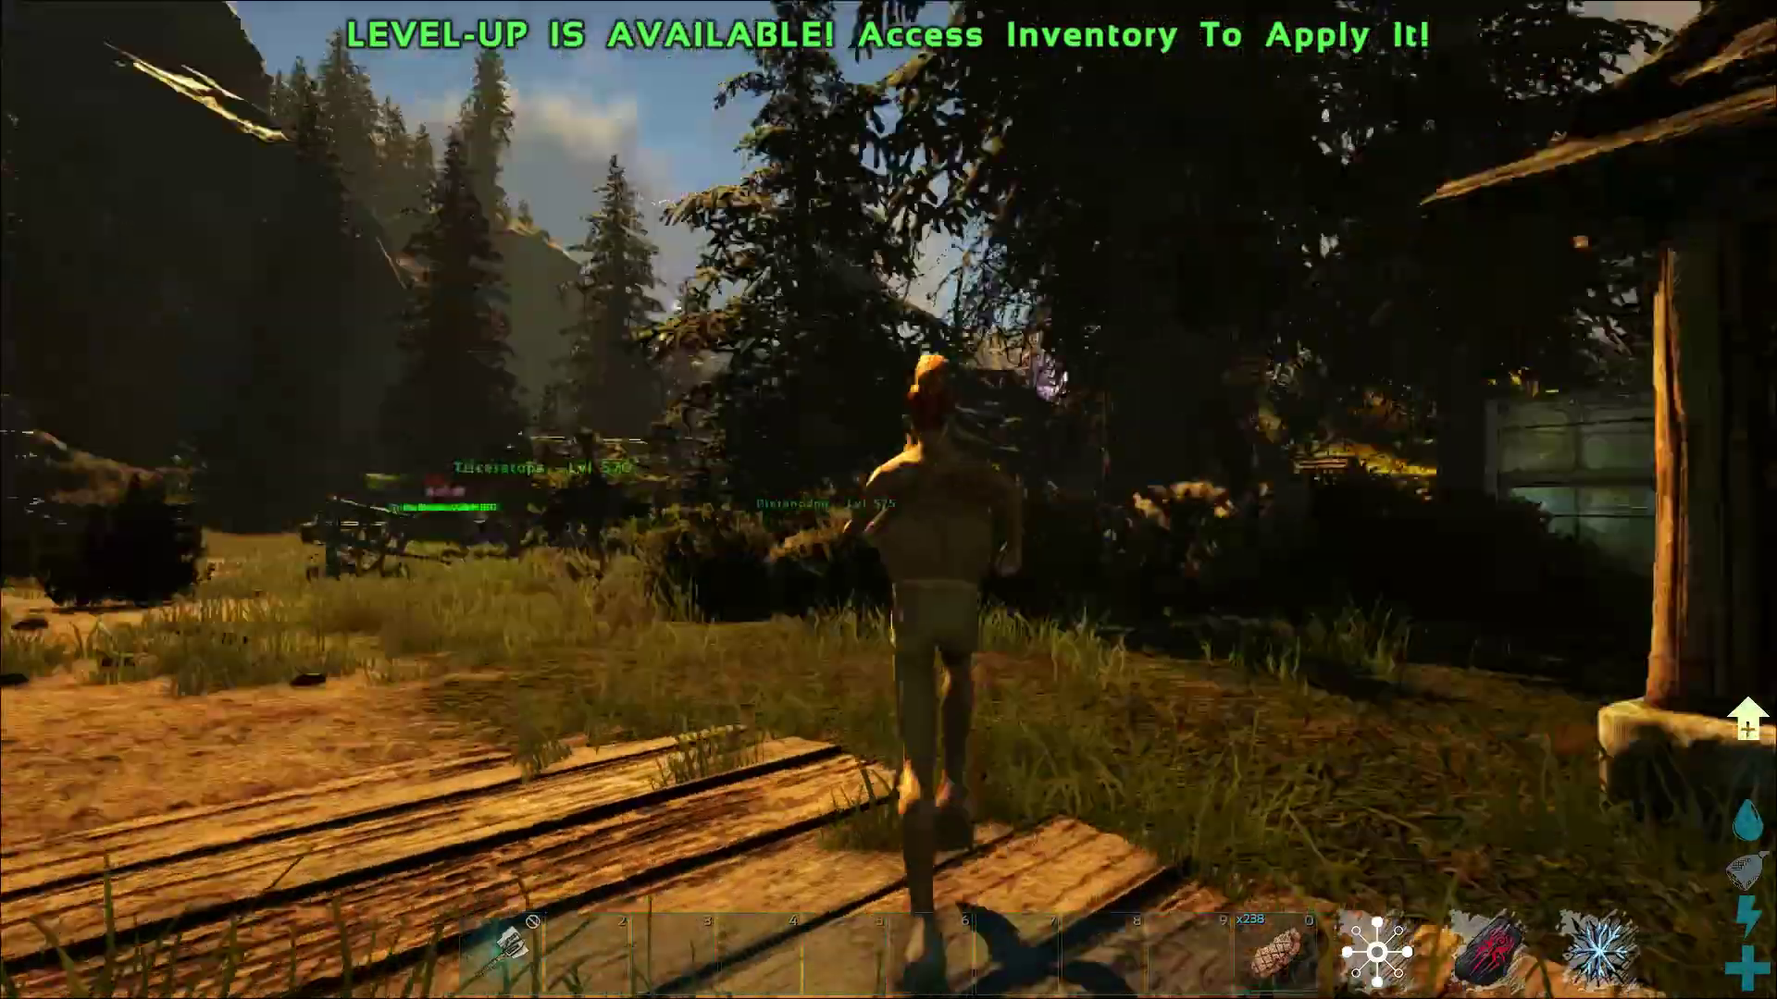
key(w)
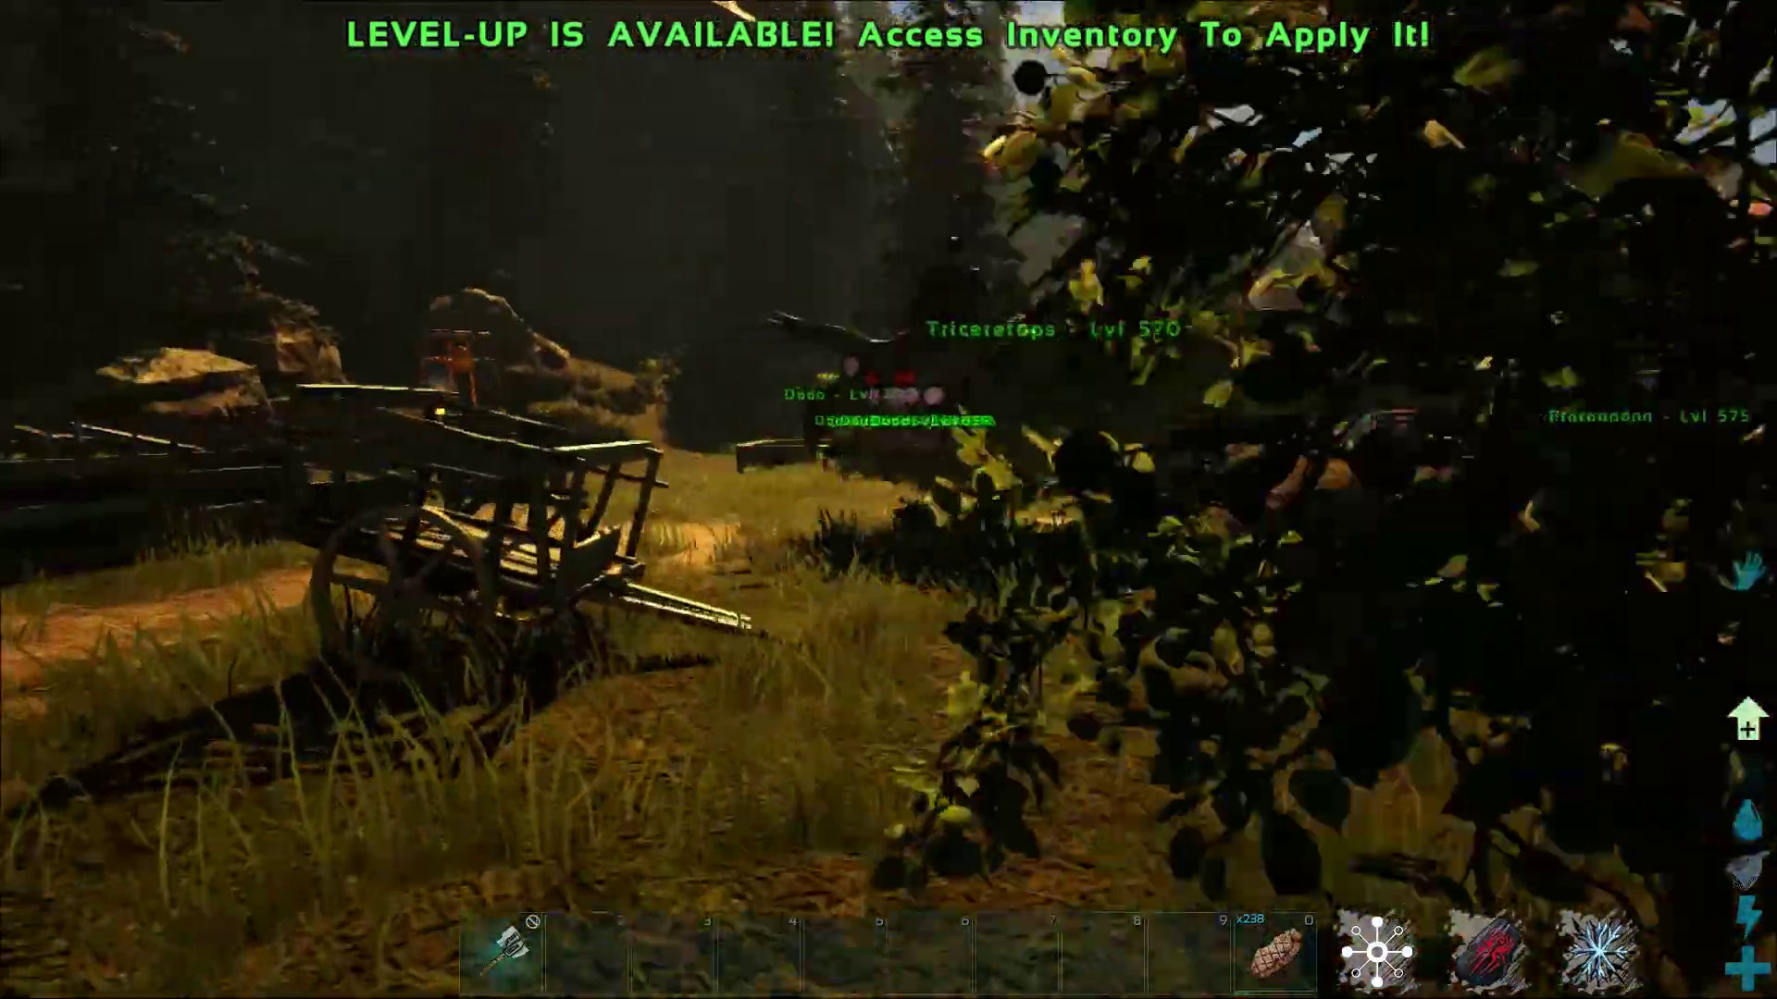
key(w)
scroll(889, 499, down, 3)
key(i)
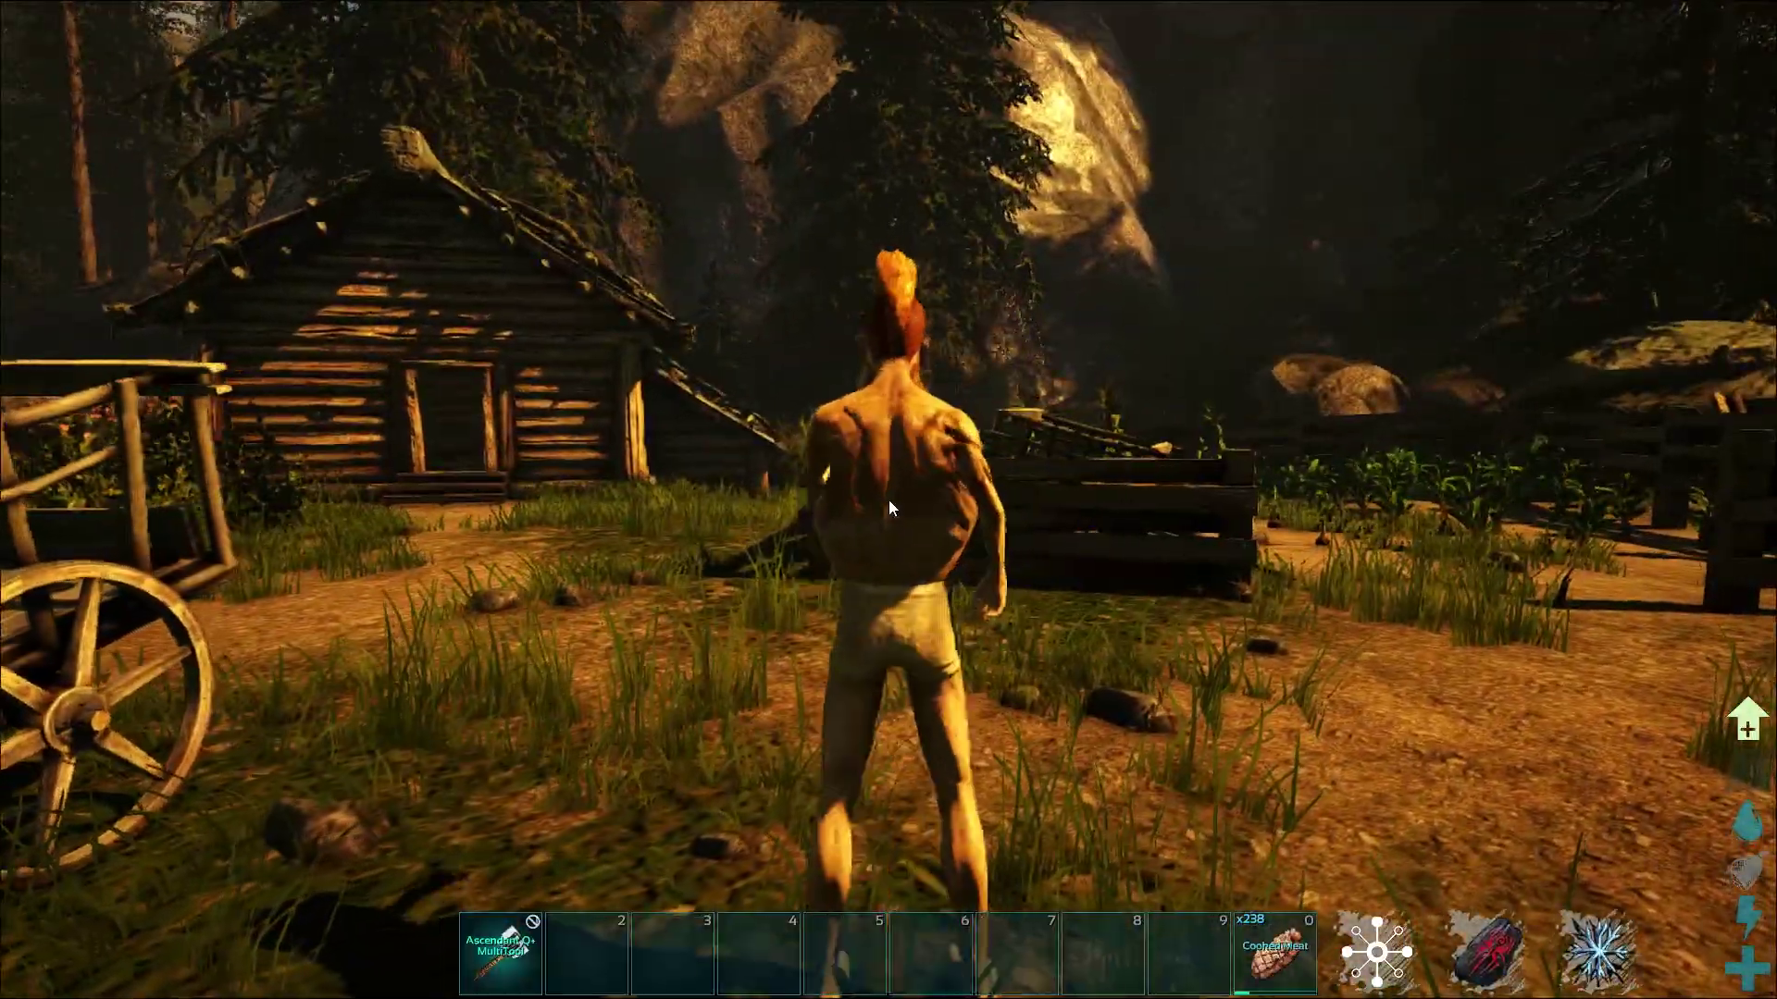